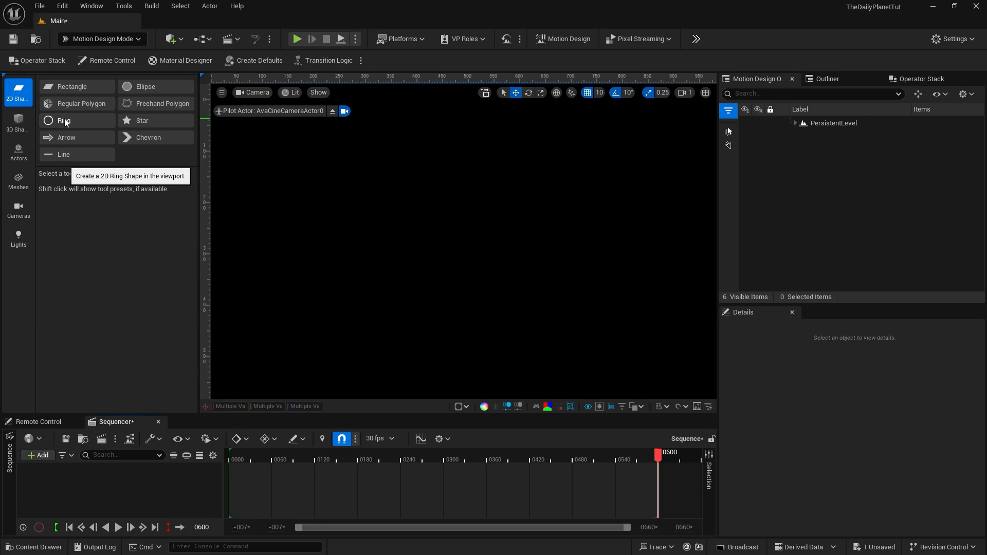
Step: Create a 2D ring shape in the scene and set its number of sides to 24
{"action": "double_click", "coordinate": [64, 121]}
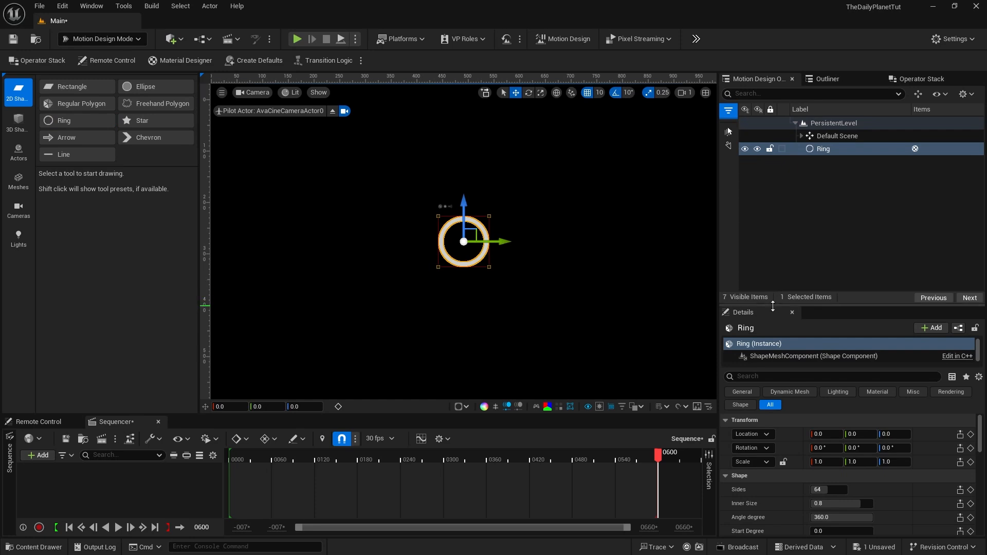
{"action": "left_click_drag", "start_coordinate": [776, 305], "coordinate": [777, 192]}
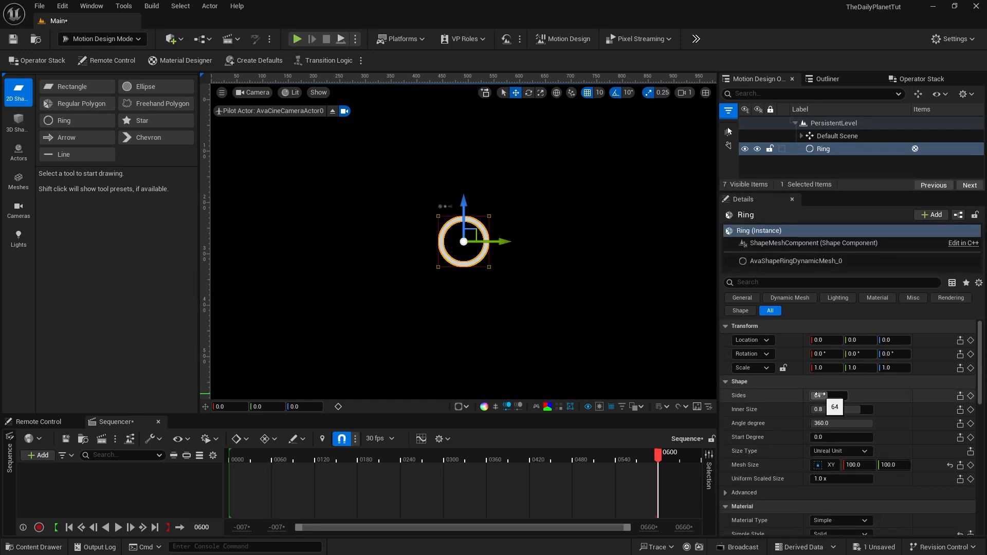
{"action": "left_click", "coordinate": [818, 395]}
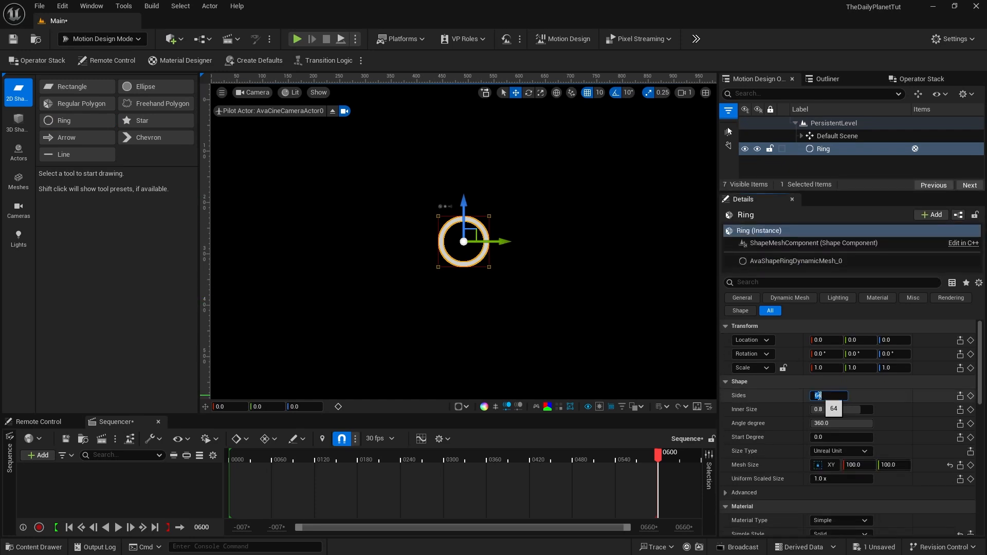
{"action": "type", "text": "24"}
{"action": "key", "text": "Return"}
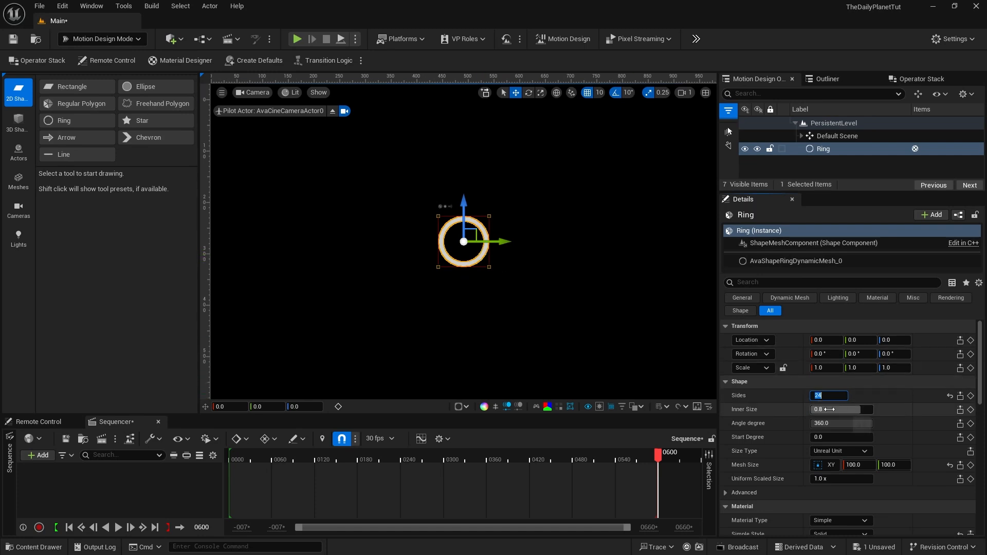
Step: Set the ring's inner size to 0.98 and its mesh size to 302 by 302
{"action": "mouse_move", "coordinate": [848, 410]}
{"action": "left_mouse_down"}
{"action": "mouse_move", "coordinate": [836, 410]}
{"action": "mouse_move", "coordinate": [856, 410]}
{"action": "left_mouse_up"}
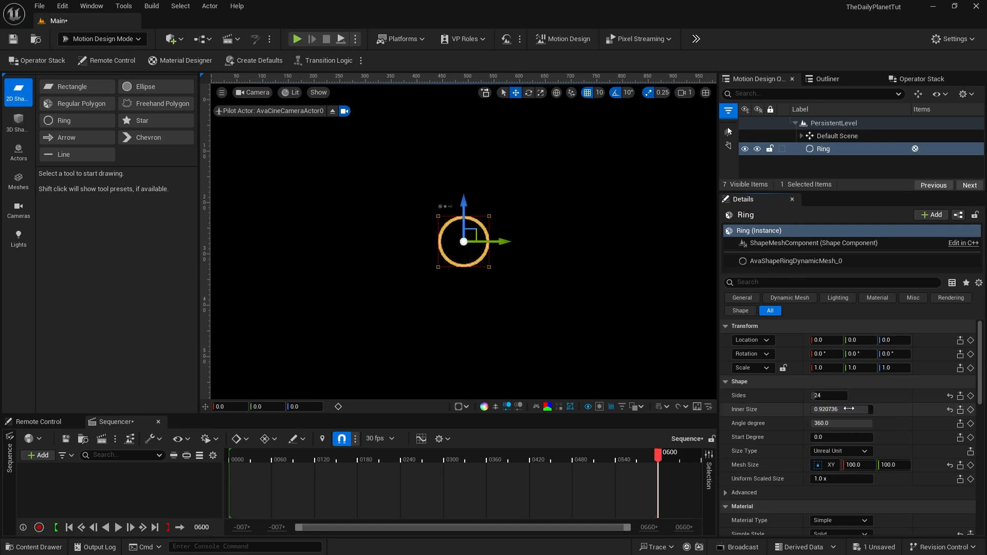
{"action": "left_click", "coordinate": [851, 409]}
{"action": "type", "text": ".98"}
{"action": "key", "text": "Return"}
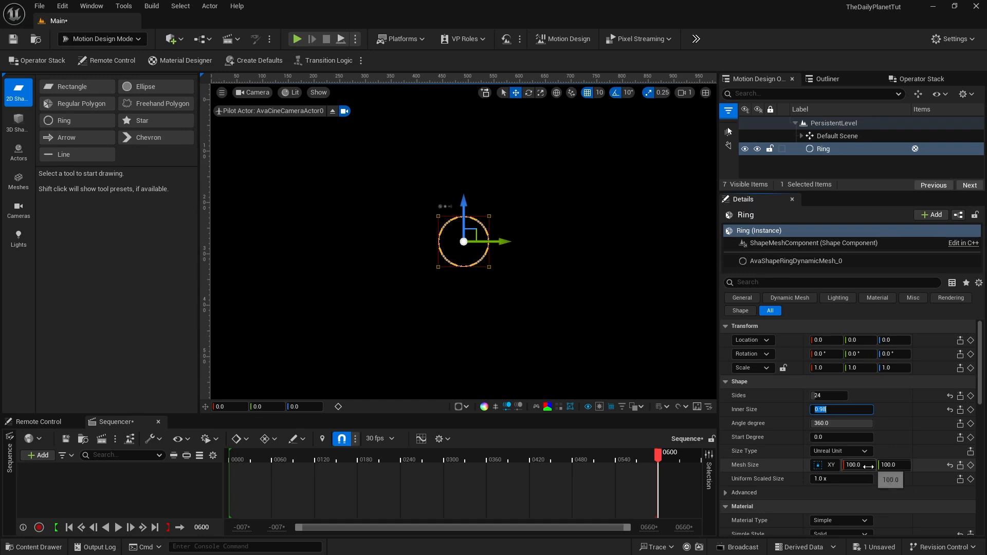
{"action": "left_click", "coordinate": [851, 465]}
{"action": "type", "text": "302"}
{"action": "key", "text": "Return"}
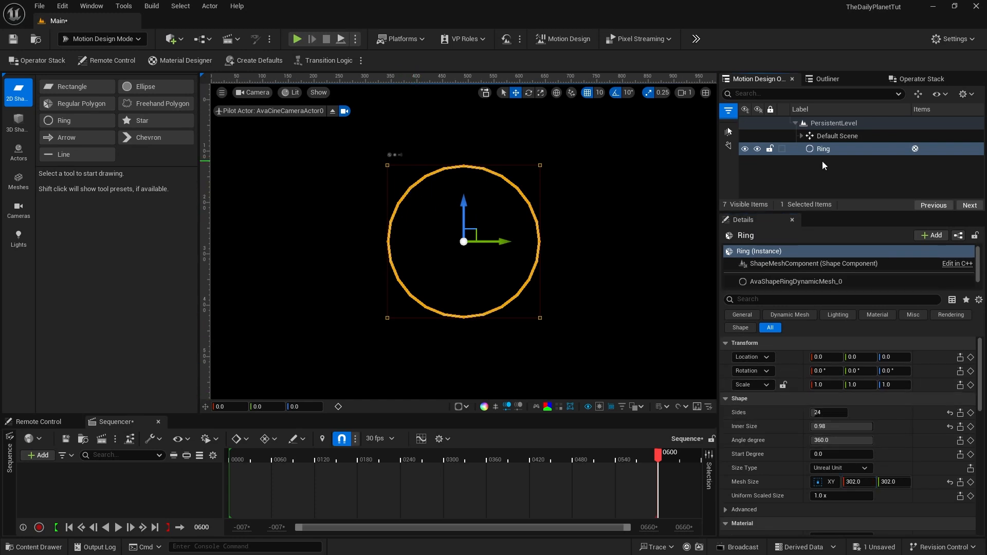
Step: Add an Extrude modifier to the ring with an extrude depth of 2 cm
{"action": "left_click", "coordinate": [912, 79]}
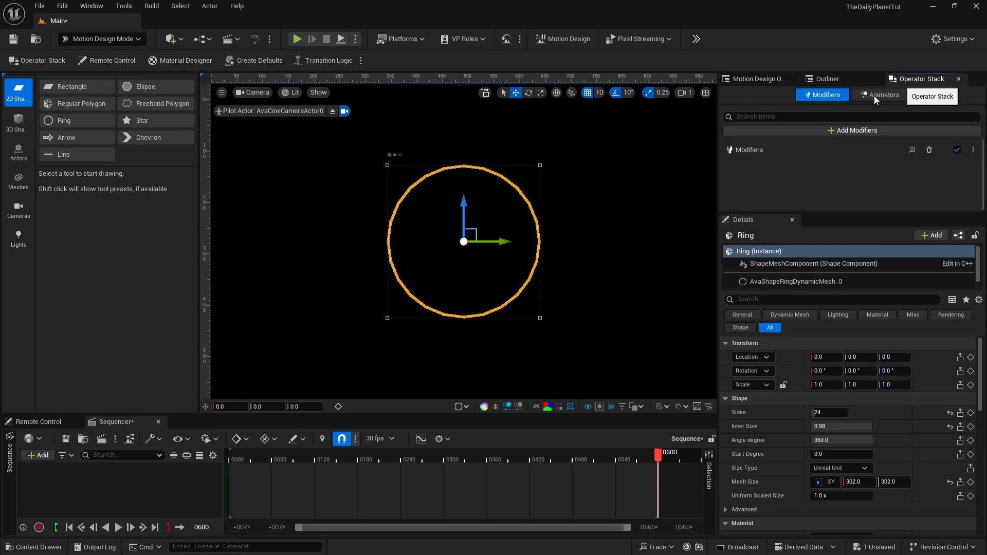
{"action": "left_click", "coordinate": [852, 133]}
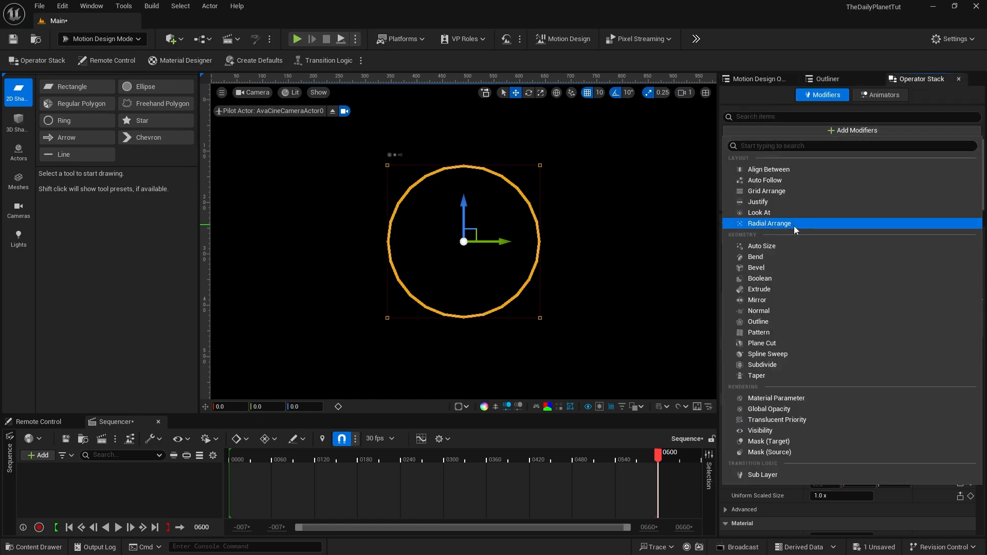
{"action": "left_click", "coordinate": [779, 289]}
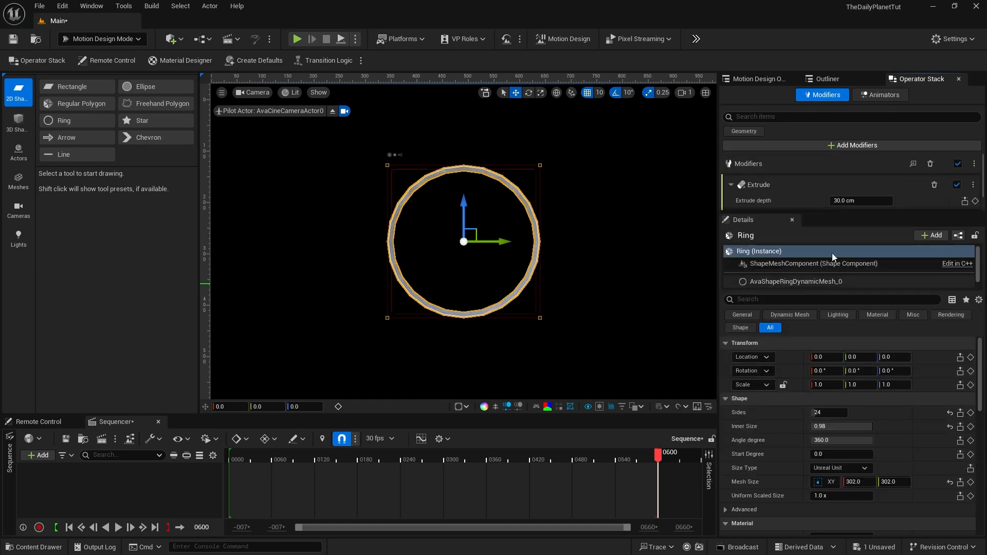
{"action": "left_click", "coordinate": [841, 200]}
{"action": "type", "text": "2"}
{"action": "key", "text": "Return"}
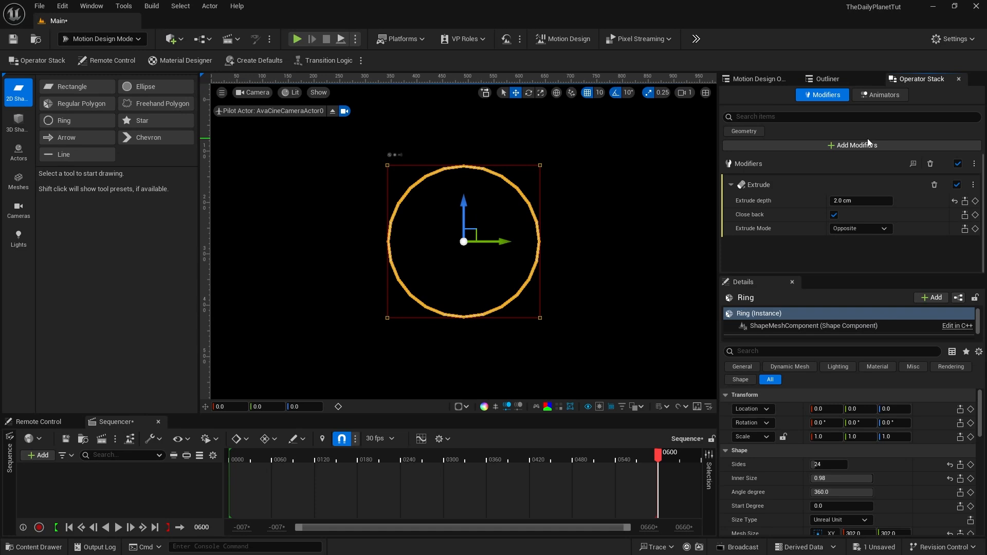
Step: Add a Bevel modifier to the ring with an inset of 0.999, and deselect the ring
{"action": "left_click", "coordinate": [868, 145]}
{"action": "left_click", "coordinate": [775, 272]}
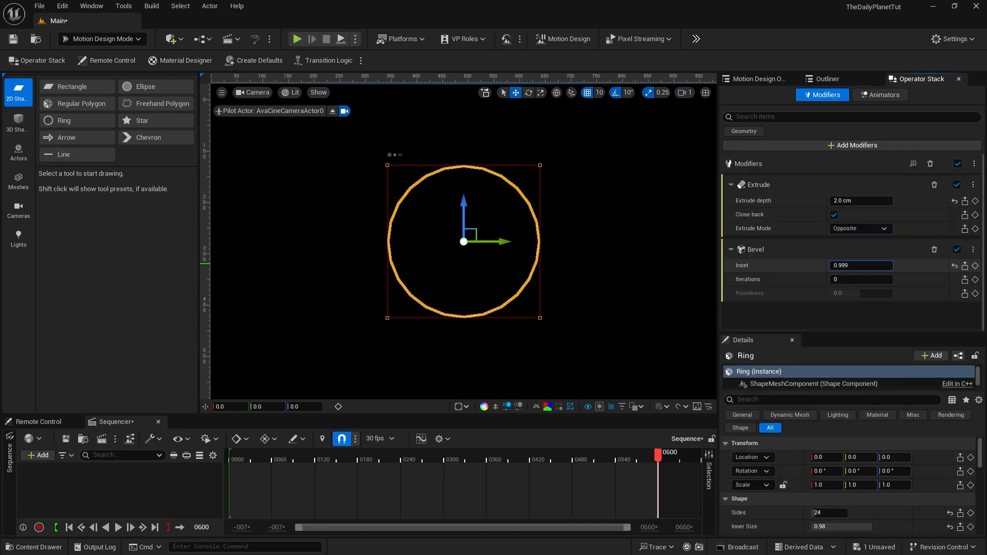
{"action": "left_click", "coordinate": [837, 280]}
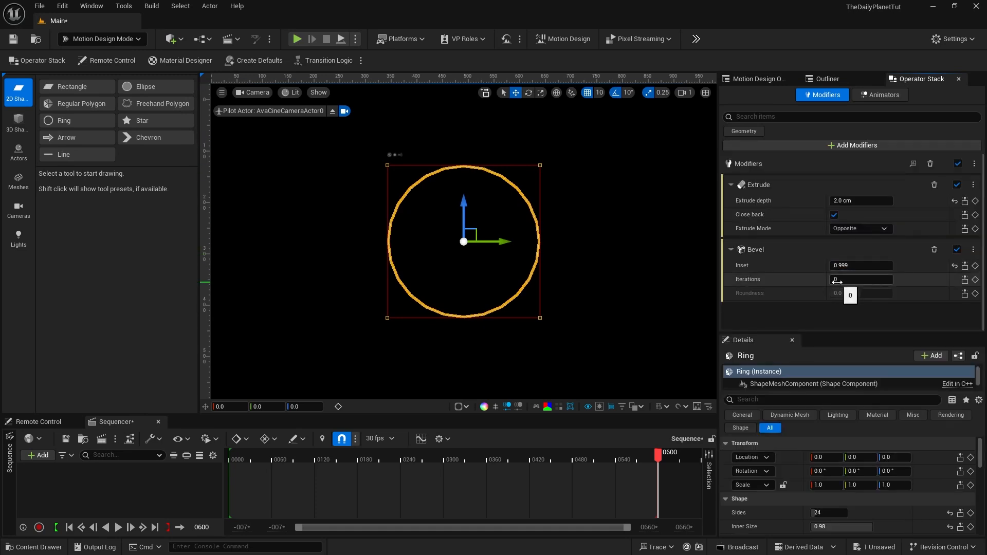
{"action": "left_click", "coordinate": [496, 178]}
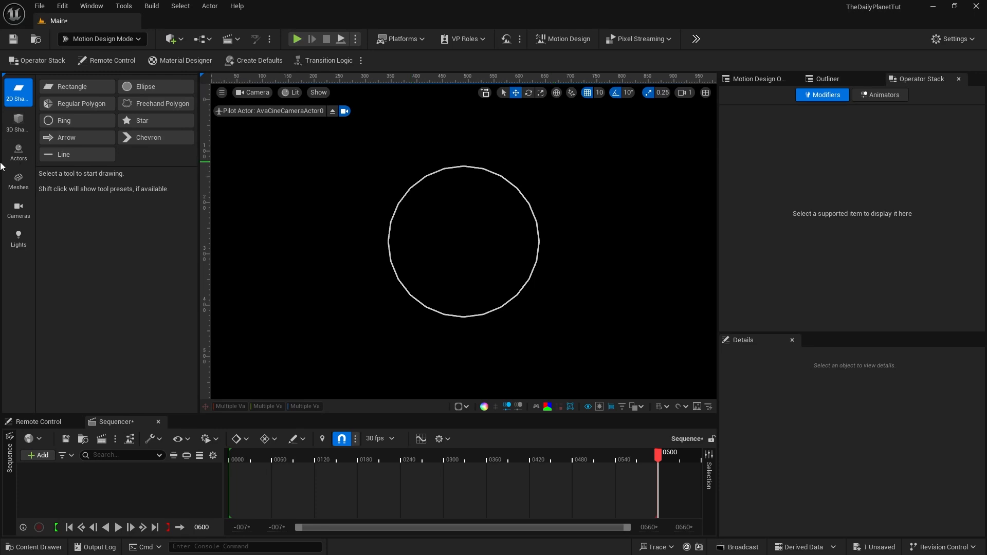
Step: Add a Cloner actor to the scene and delete its DefaultClone child
{"action": "left_click", "coordinate": [19, 152]}
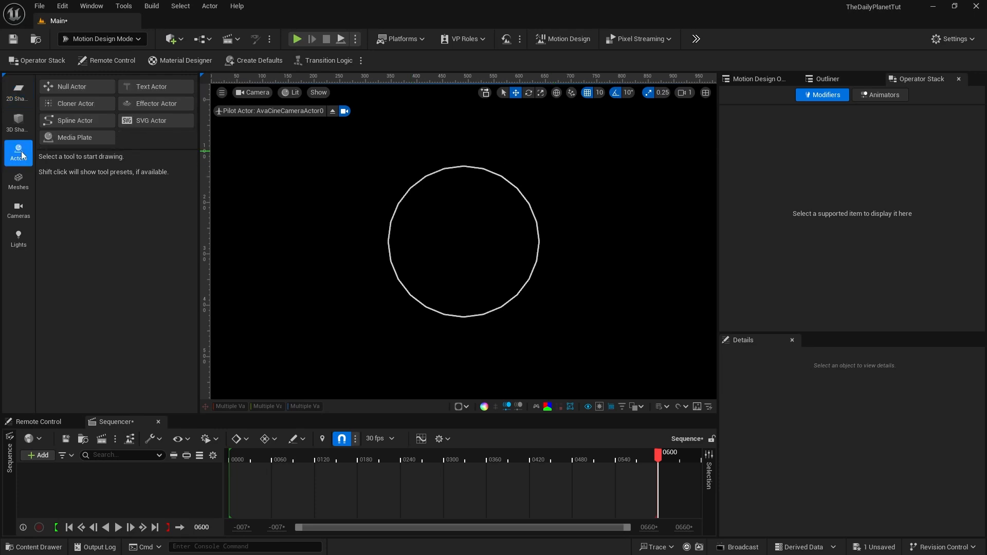
{"action": "left_click", "coordinate": [74, 103]}
{"action": "left_click", "coordinate": [753, 79]}
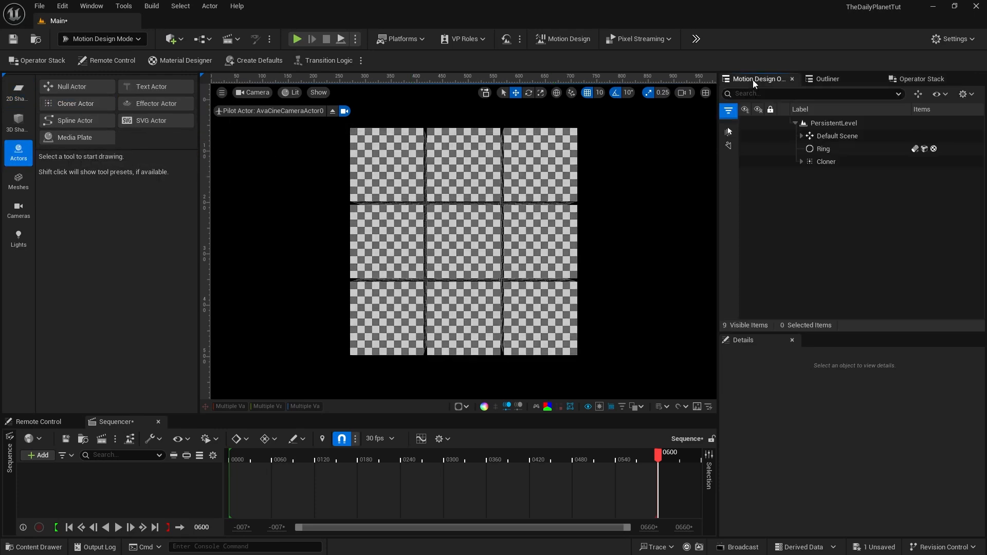
{"action": "left_click", "coordinate": [825, 162]}
{"action": "left_click", "coordinate": [801, 162]}
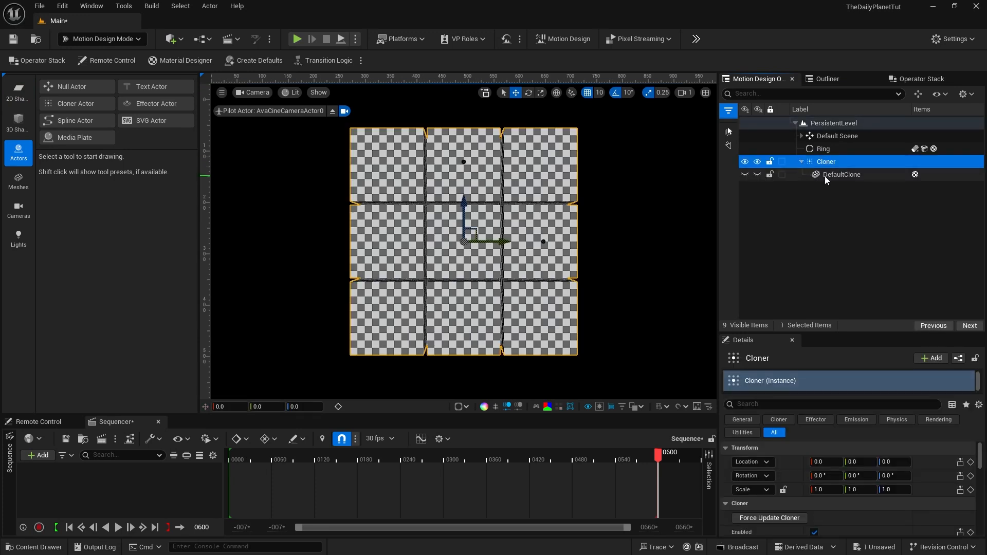
{"action": "left_click", "coordinate": [822, 174]}
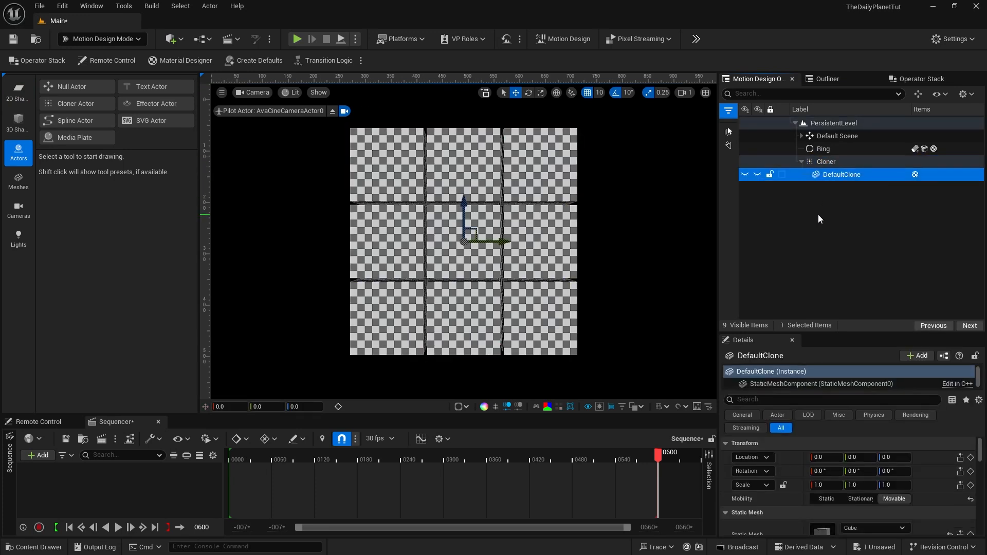
{"action": "key", "text": "Delete"}
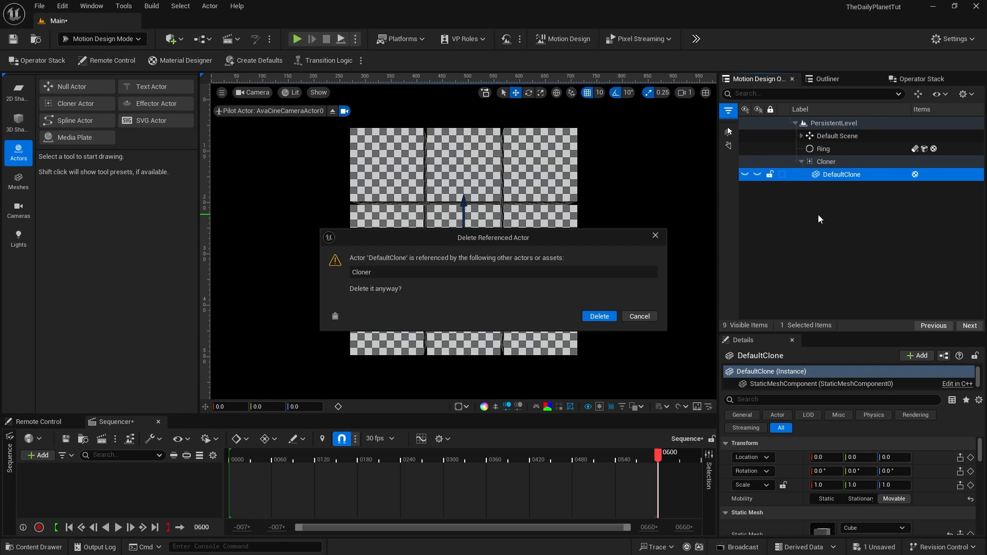
{"action": "left_click", "coordinate": [596, 316]}
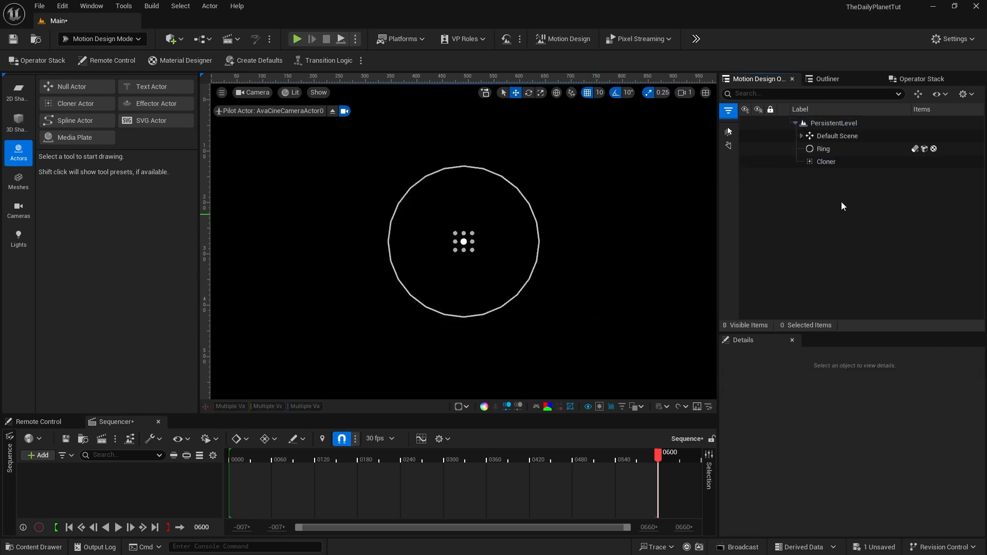
Step: Parent the ring to the Cloner and change the Cloner's layout to Circle
{"action": "left_click_drag", "start_coordinate": [817, 150], "coordinate": [824, 164]}
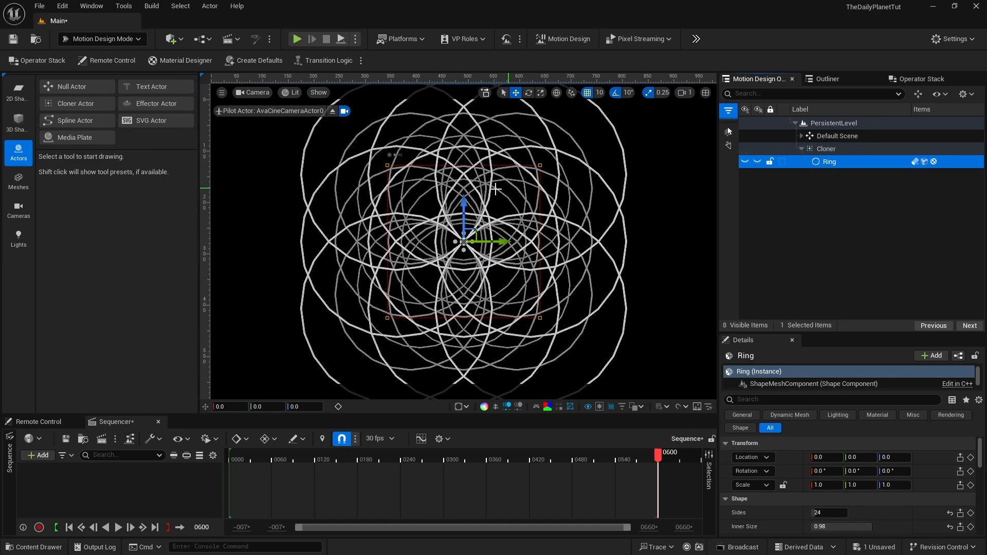
{"action": "left_click", "coordinate": [824, 149]}
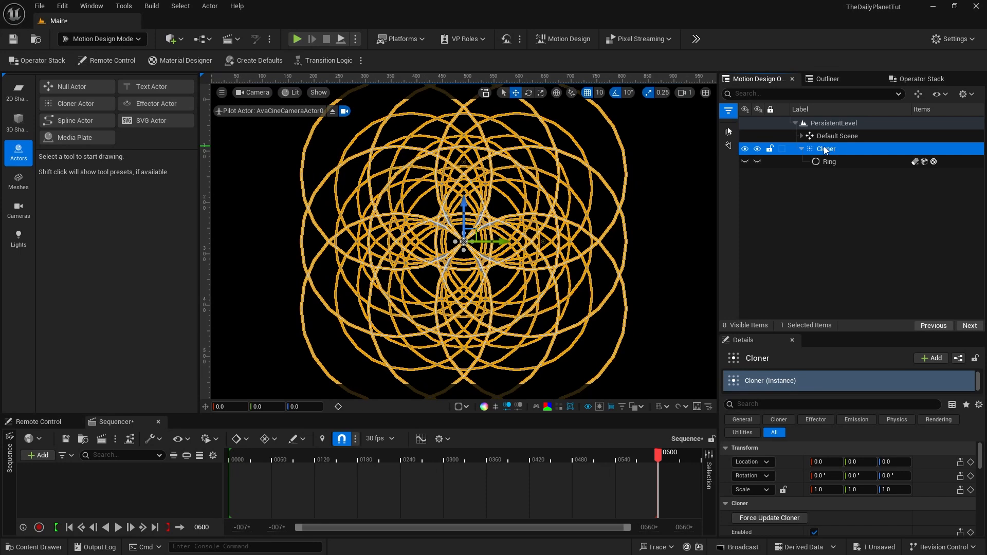
{"action": "left_click_drag", "start_coordinate": [774, 331], "coordinate": [770, 190]}
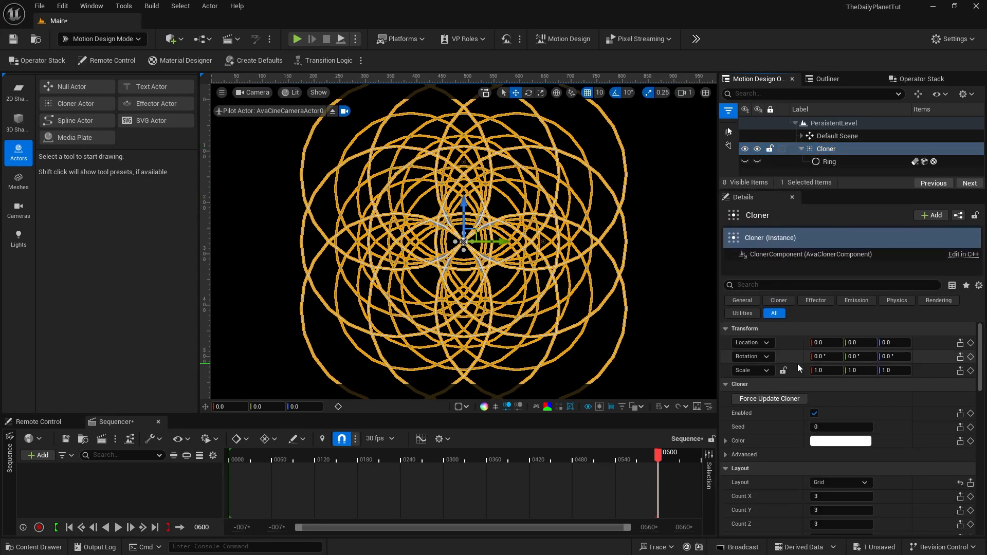
{"action": "scroll", "coordinate": [800, 388], "scroll_direction": "down", "scroll_amount": 3}
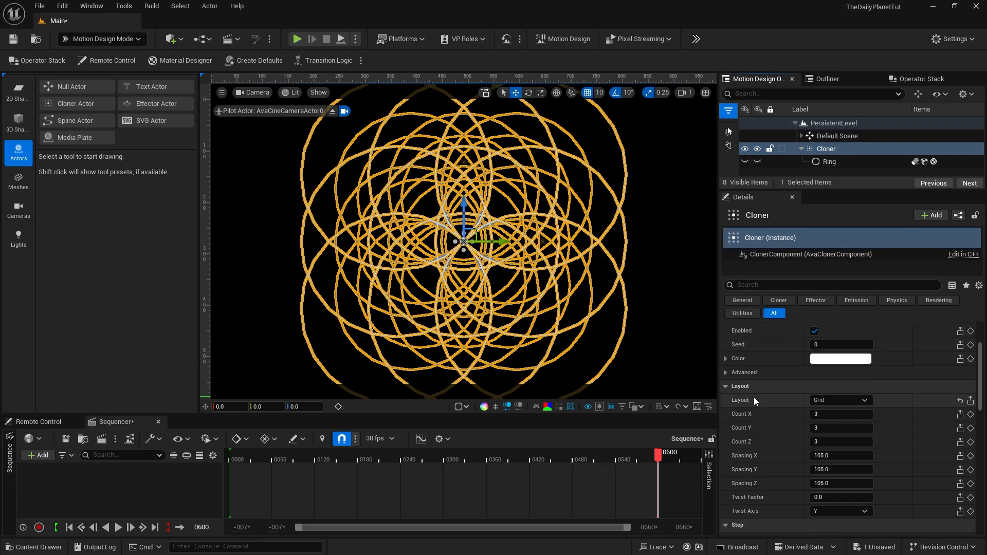
{"action": "left_click", "coordinate": [838, 400]}
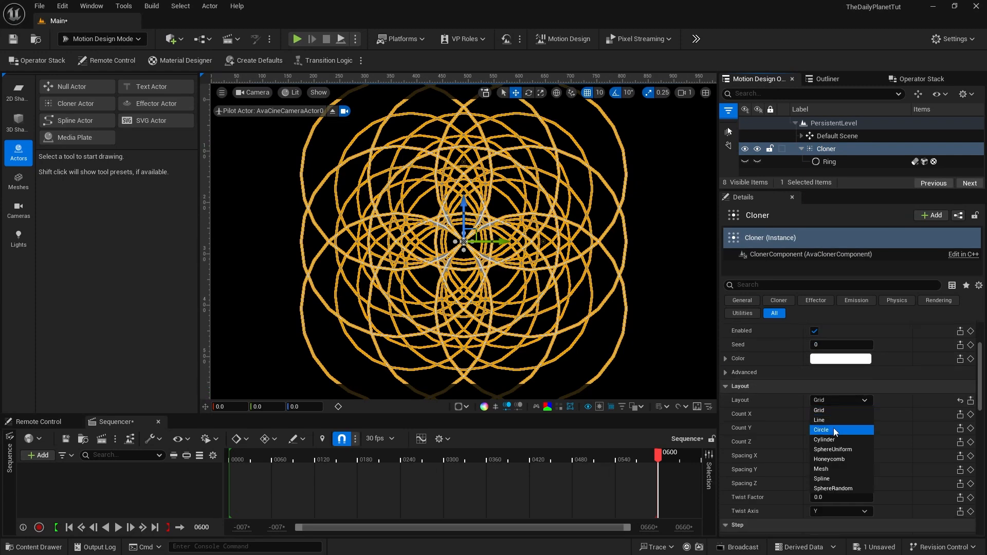
{"action": "left_click", "coordinate": [830, 429]}
Step: Set the Cloner's circle layout to a count of 12 and a radius of 0
{"action": "left_click", "coordinate": [819, 414]}
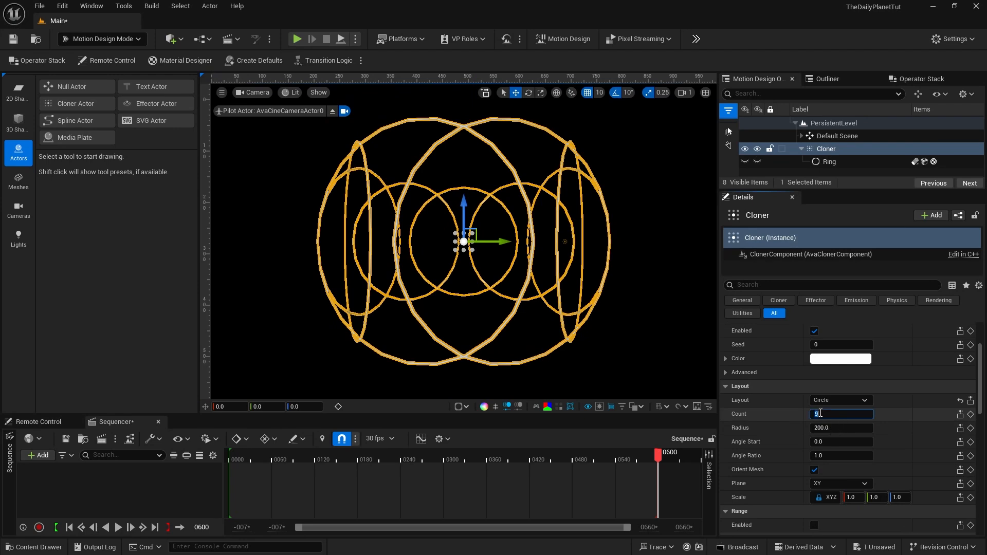
{"action": "type", "text": "12"}
{"action": "left_click", "coordinate": [825, 427]}
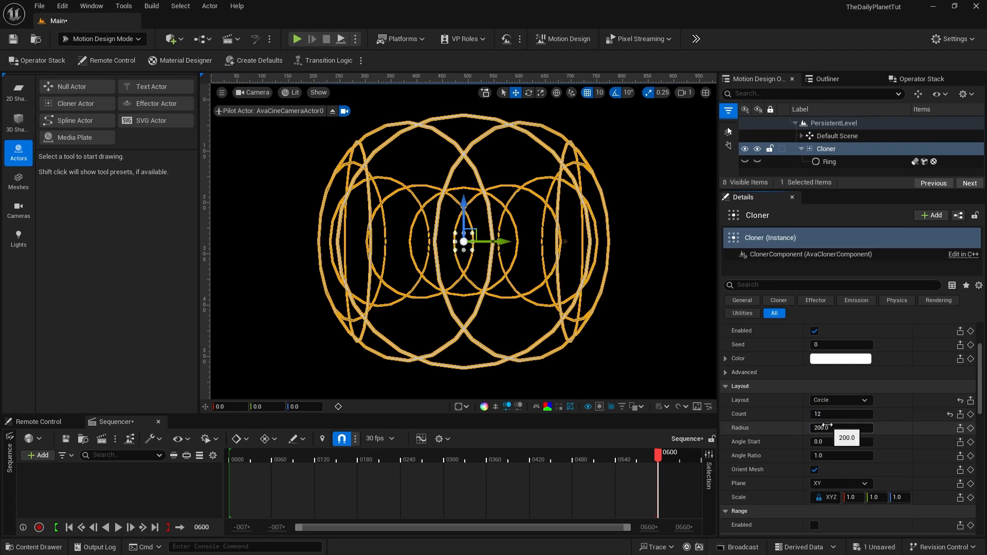
{"action": "type", "text": "0"}
{"action": "key", "text": "Return"}
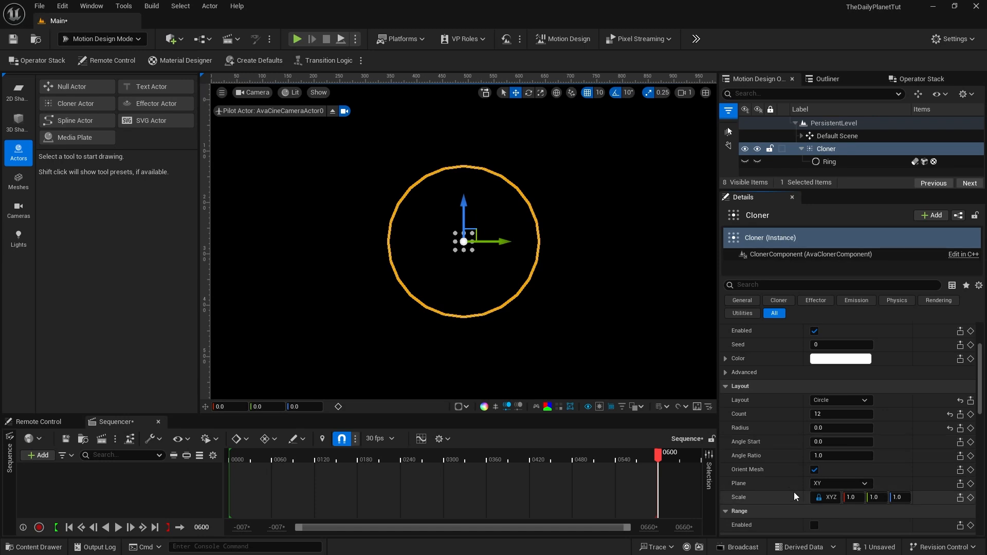
Step: Enable the Step option on the Cloner
{"action": "scroll", "coordinate": [785, 475], "scroll_direction": "down", "scroll_amount": 5}
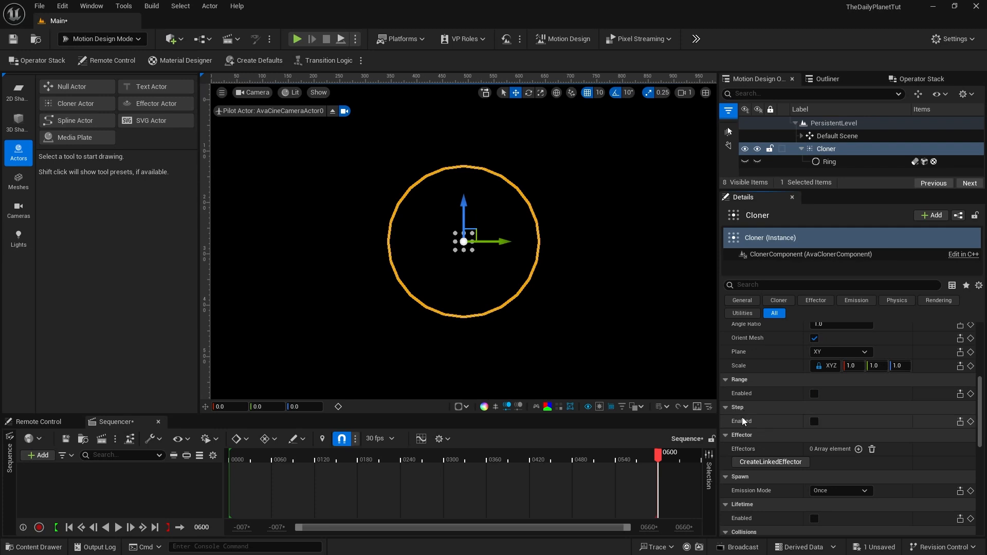
{"action": "left_click", "coordinate": [814, 422]}
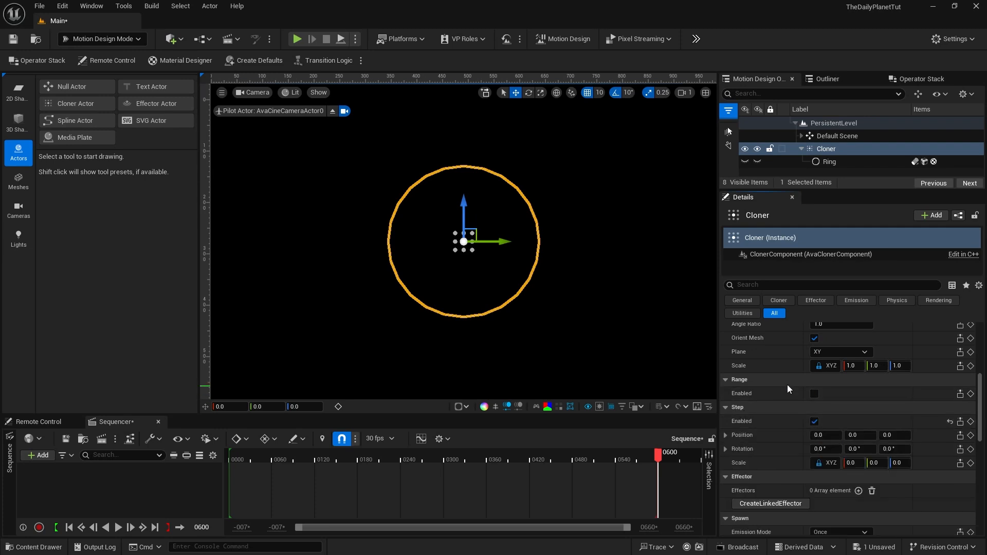
Step: Try offsetting the clones with the Step position and rotation values, resetting each one to its default
{"action": "scroll", "coordinate": [785, 381], "scroll_direction": "down", "scroll_amount": 2}
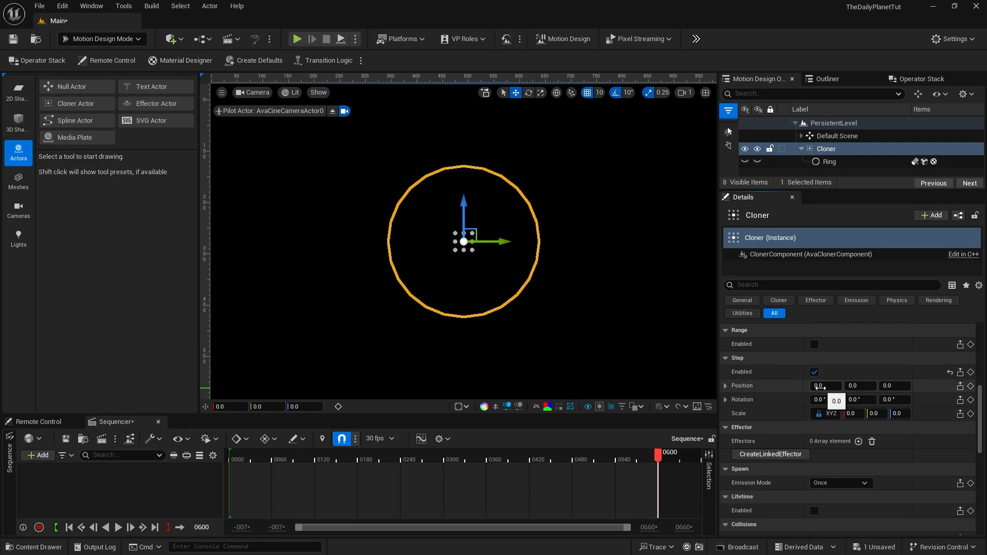
{"action": "mouse_move", "coordinate": [825, 385]}
{"action": "left_mouse_down"}
{"action": "mouse_move", "coordinate": [853, 385]}
{"action": "mouse_move", "coordinate": [802, 385]}
{"action": "mouse_move", "coordinate": [873, 386]}
{"action": "mouse_move", "coordinate": [864, 386]}
{"action": "left_mouse_up"}
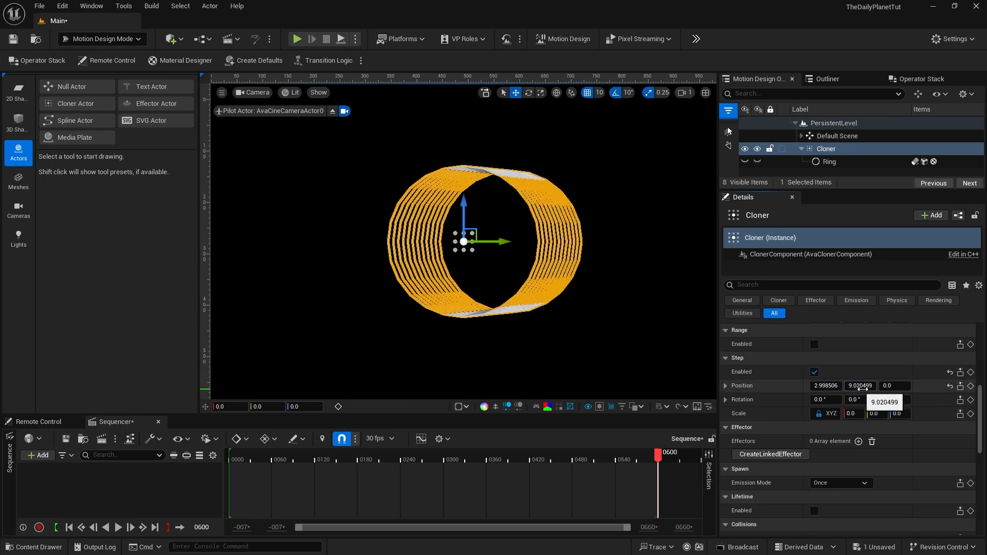
{"action": "left_click", "coordinate": [950, 386]}
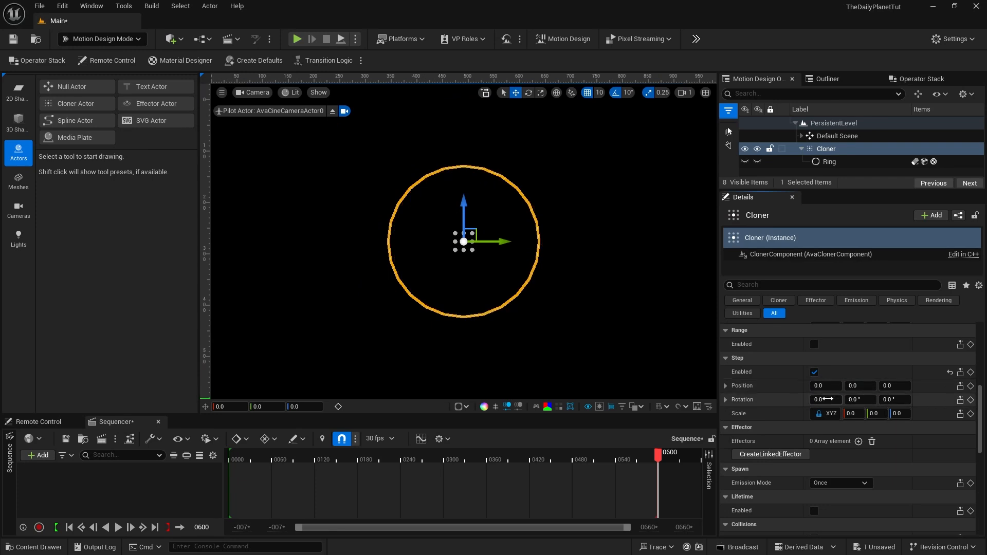
{"action": "mouse_move", "coordinate": [858, 400]}
{"action": "left_mouse_down"}
{"action": "mouse_move", "coordinate": [889, 399]}
{"action": "mouse_move", "coordinate": [865, 399]}
{"action": "left_mouse_up"}
{"action": "left_click", "coordinate": [949, 399]}
Step: Set the Cloner's Z Step rotation to 15 degrees to fan the rings into a globe
{"action": "left_click", "coordinate": [890, 399]}
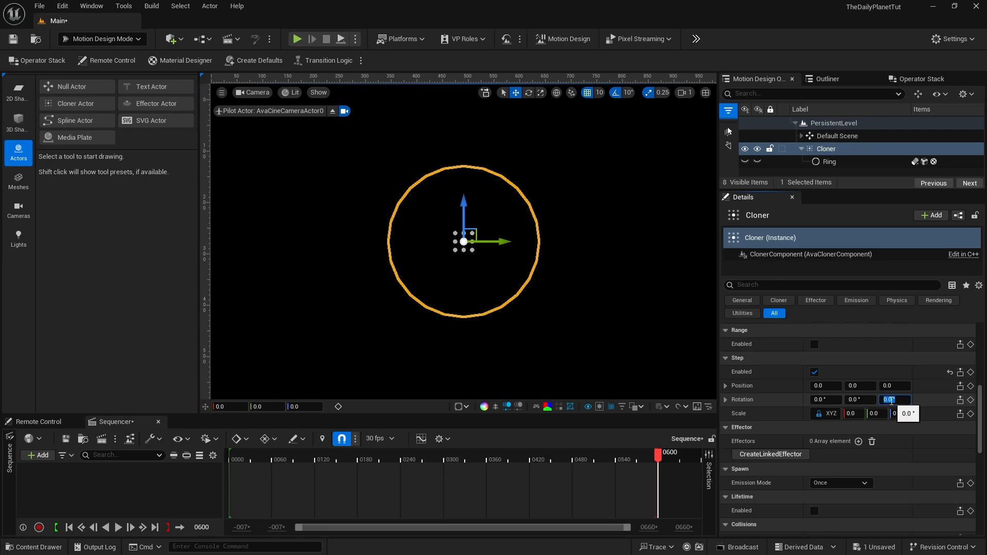
{"action": "type", "text": "15"}
{"action": "key", "text": "Return"}
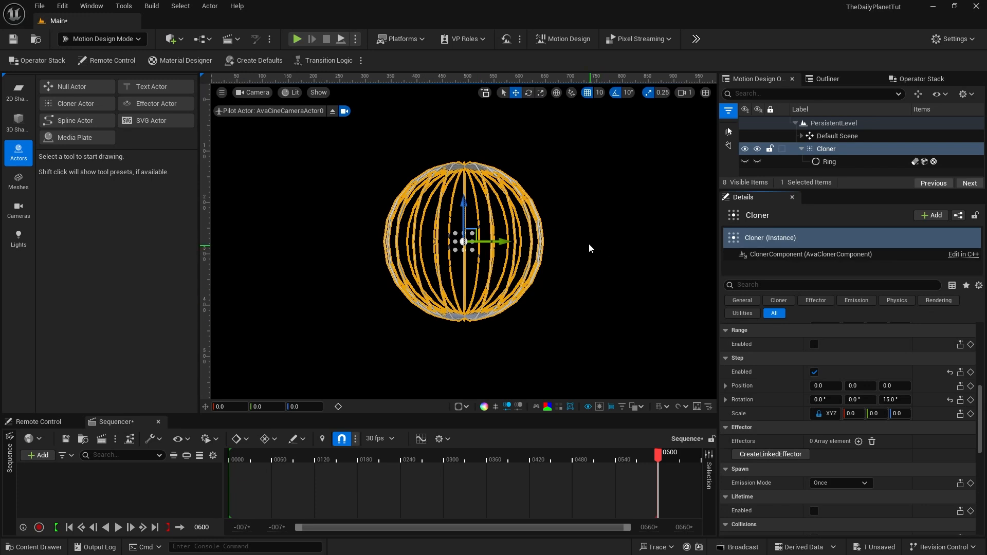
Step: Rename the Cloner as Vertical Rings and collapse its hierarchy
{"action": "left_click", "coordinate": [825, 151]}
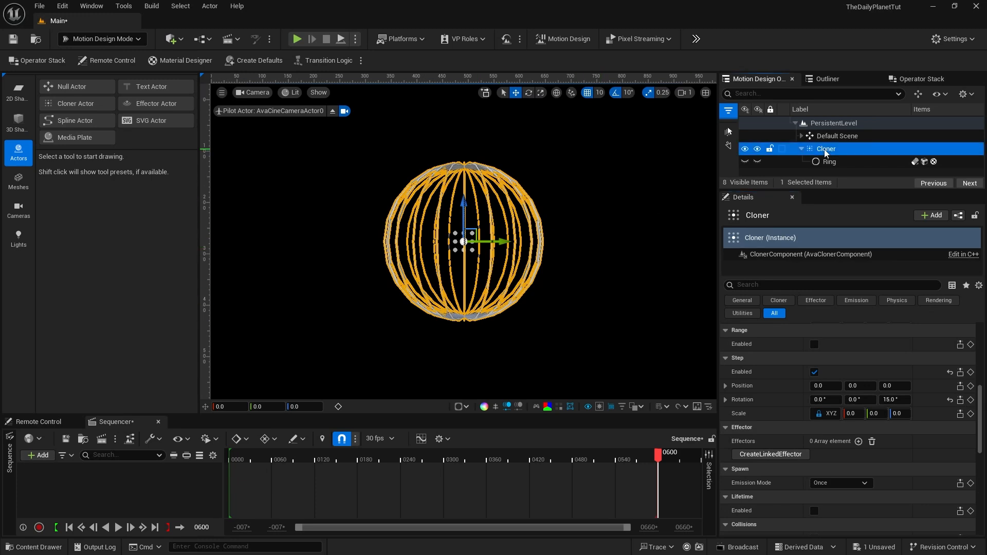
{"action": "left_click", "coordinate": [825, 150]}
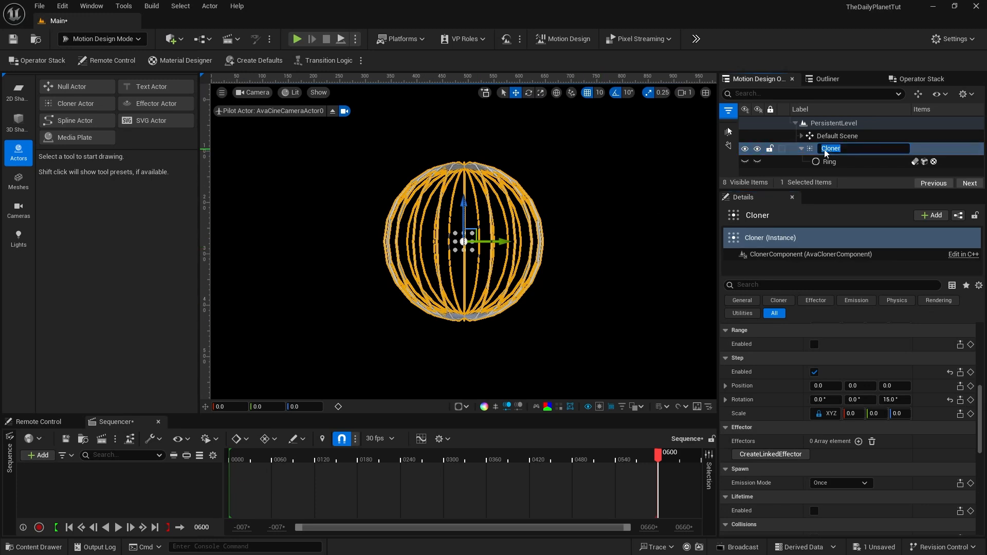
{"action": "type", "text": "Vertical Rings"}
{"action": "key", "text": "Return"}
{"action": "left_click", "coordinate": [801, 149]}
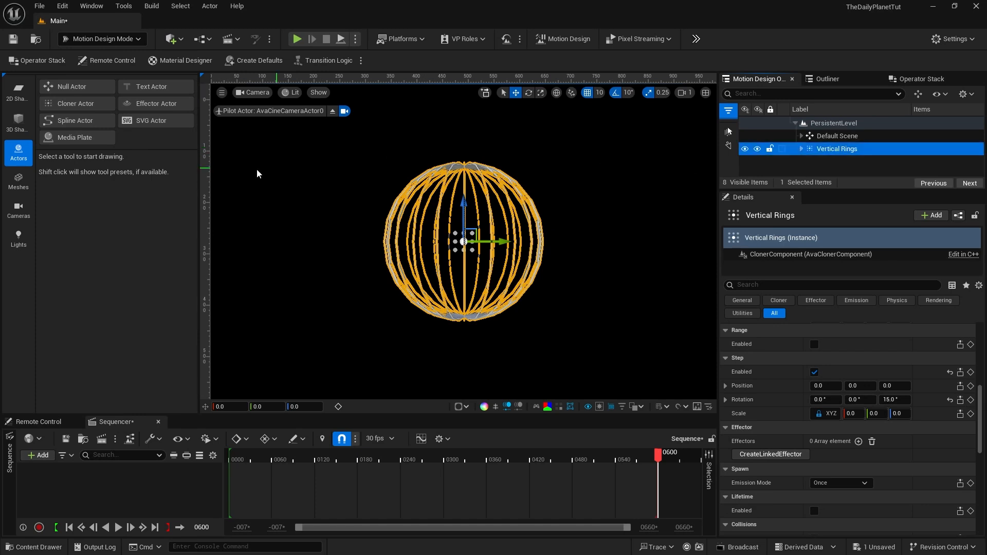
Step: Add a second 2D ring shape at the centre of the globe and select it
{"action": "left_click", "coordinate": [18, 93]}
{"action": "left_click", "coordinate": [62, 121]}
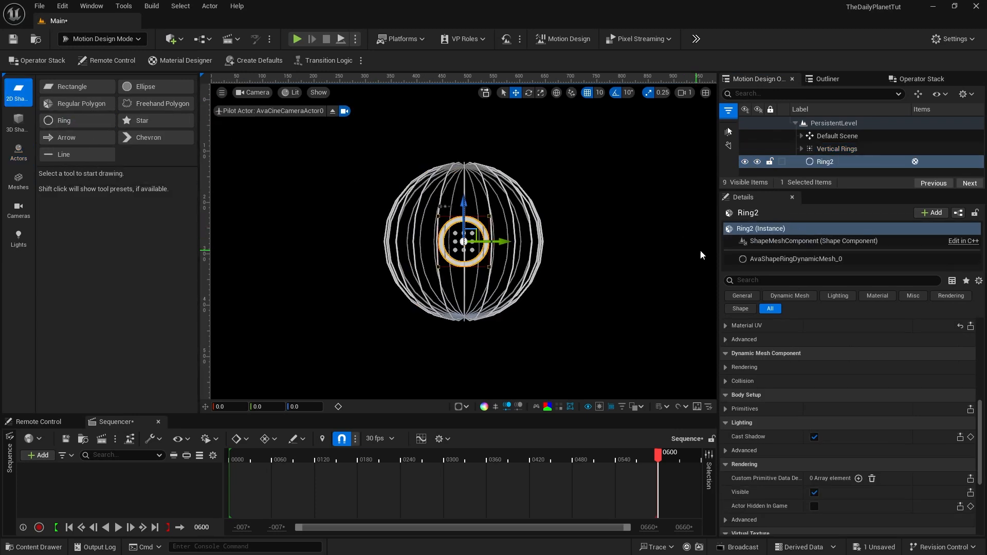
{"action": "left_click", "coordinate": [819, 163]}
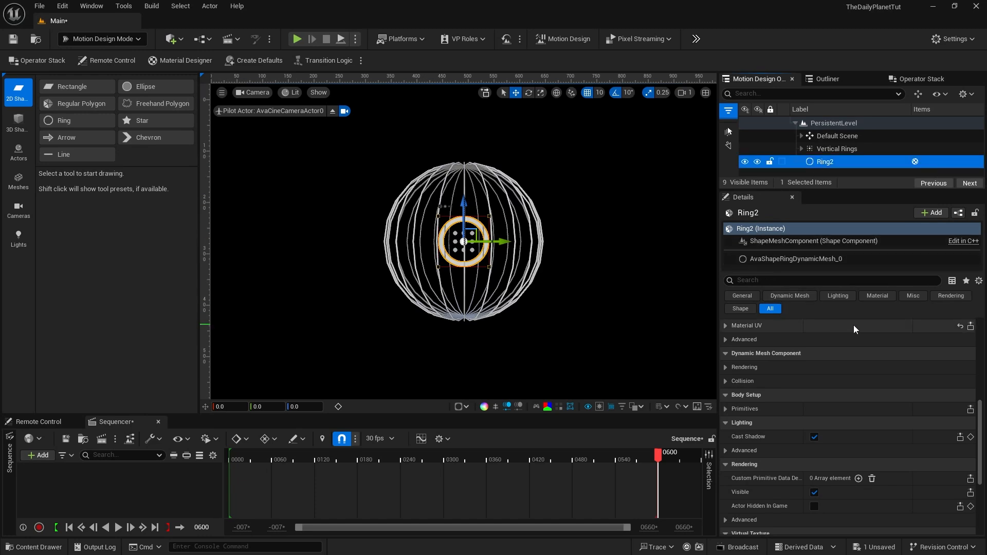
Step: Set the new ring's Sides to 24 and its Inner Size to 0.98
{"action": "scroll", "coordinate": [855, 325], "scroll_direction": "up", "scroll_amount": 10}
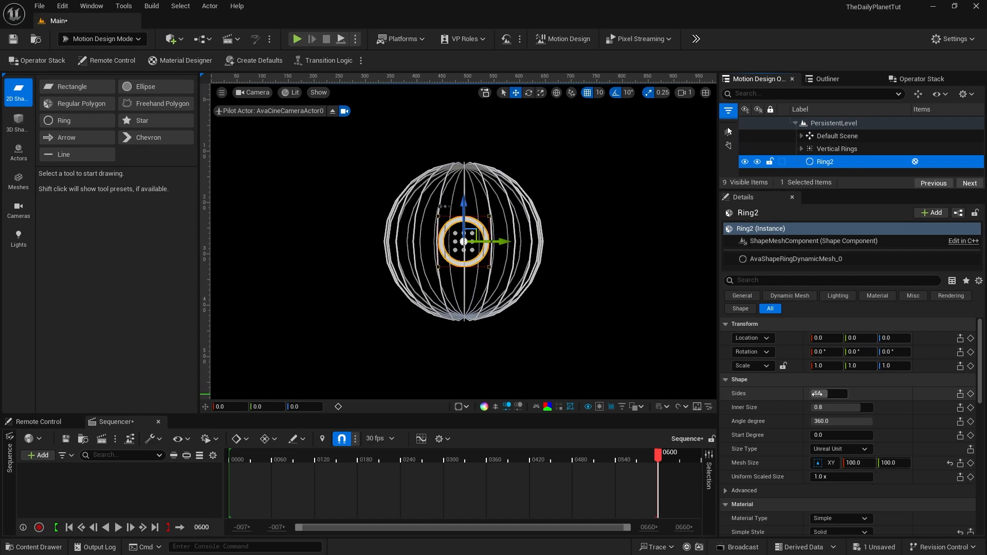
{"action": "left_click", "coordinate": [819, 394]}
{"action": "type", "text": "2"}
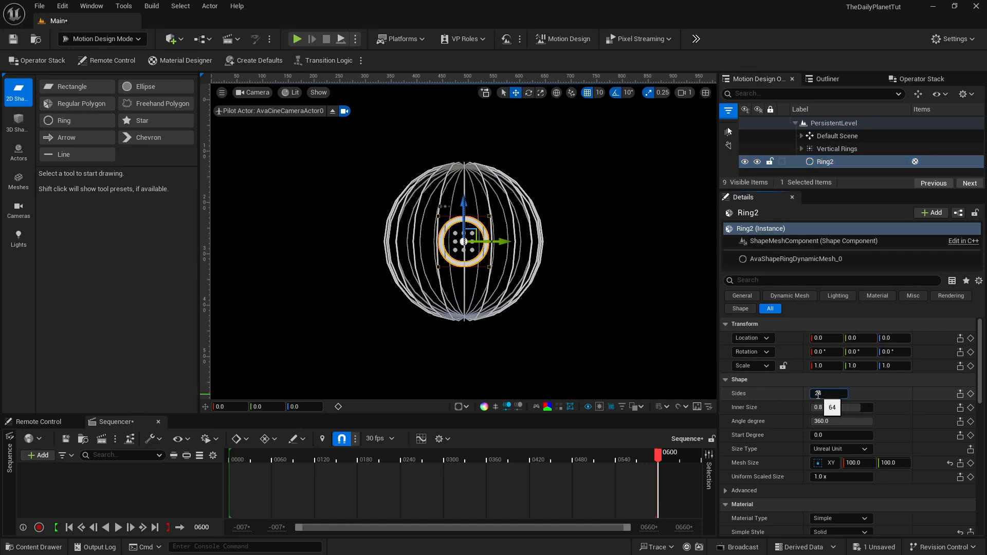
{"action": "type", "text": "4"}
{"action": "key", "text": "Return"}
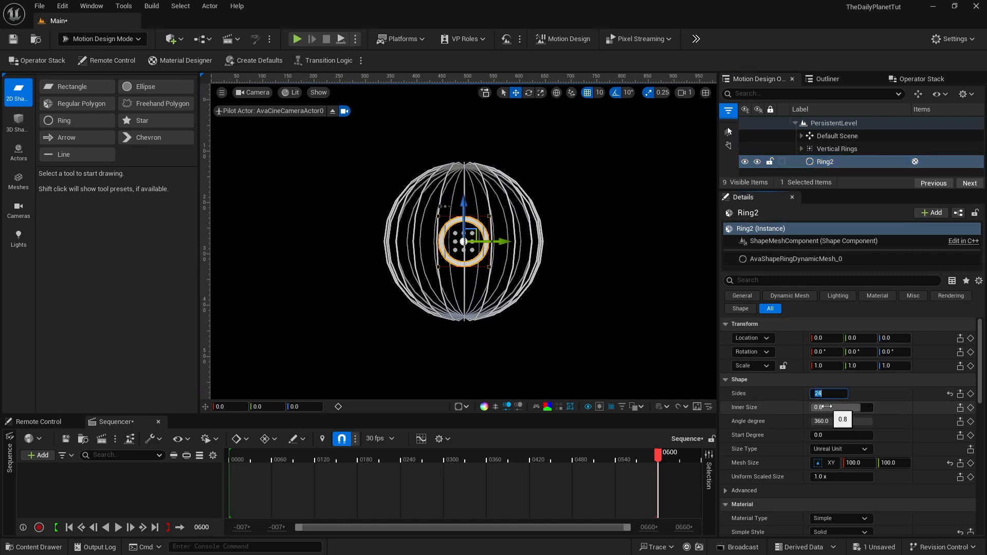
{"action": "left_click", "coordinate": [826, 407]}
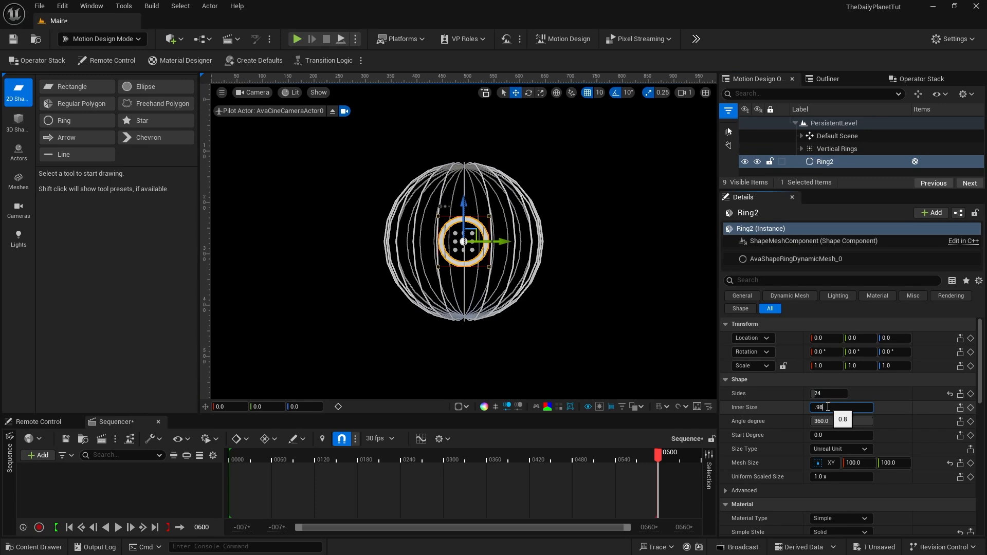
{"action": "key", "text": "Return"}
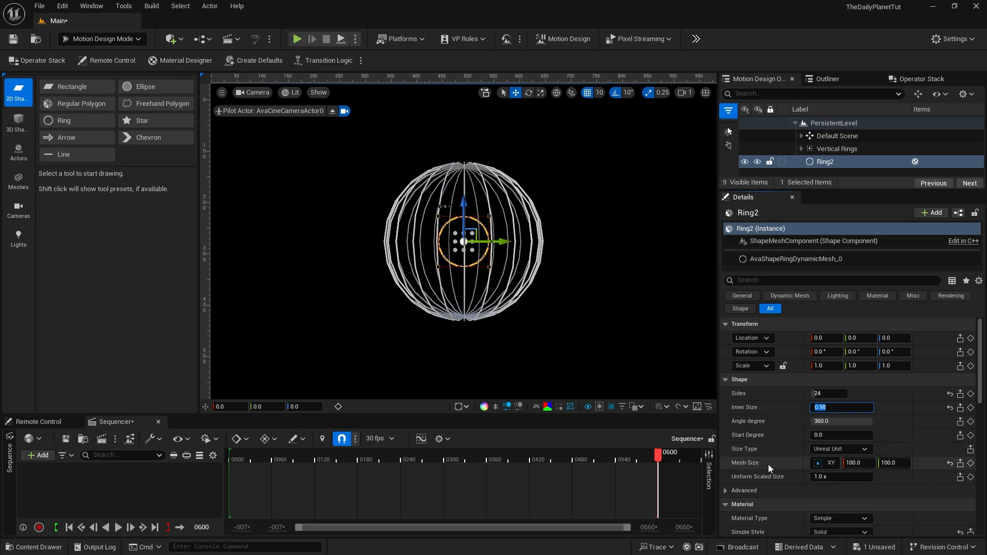
Step: Set the new ring's Mesh Size to 302 and its Y rotation to 90 degrees
{"action": "left_click", "coordinate": [862, 463]}
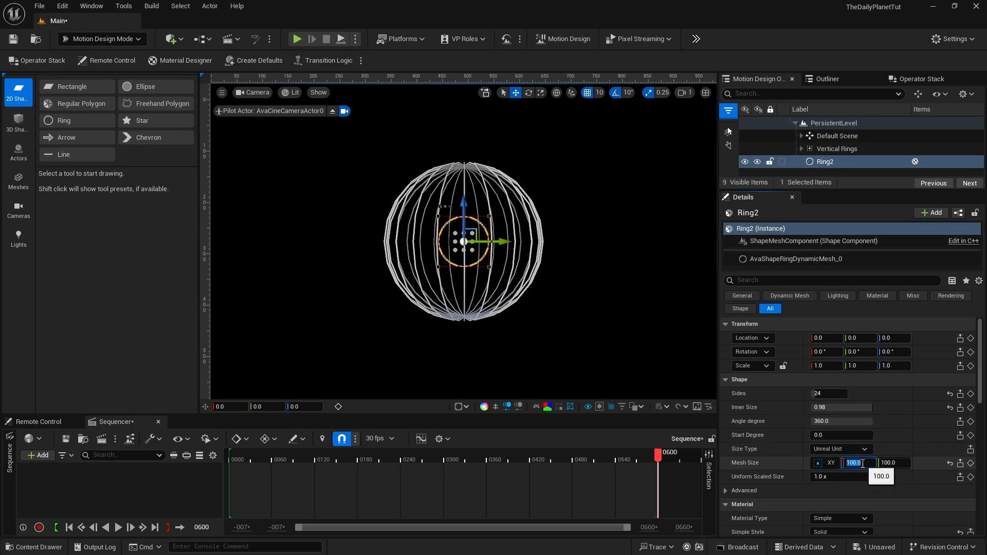
{"action": "key", "text": "Return"}
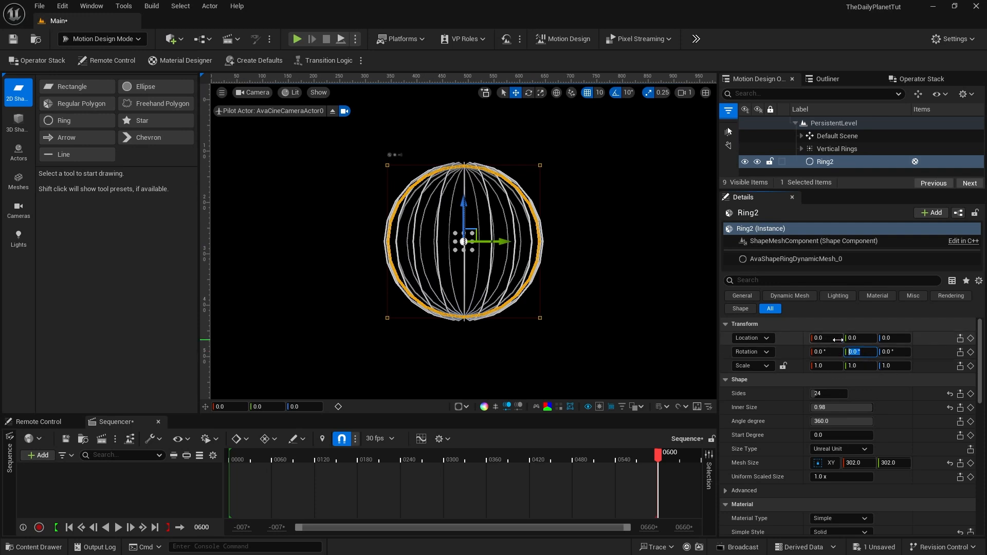
{"action": "type", "text": "90"}
{"action": "key", "text": "Return"}
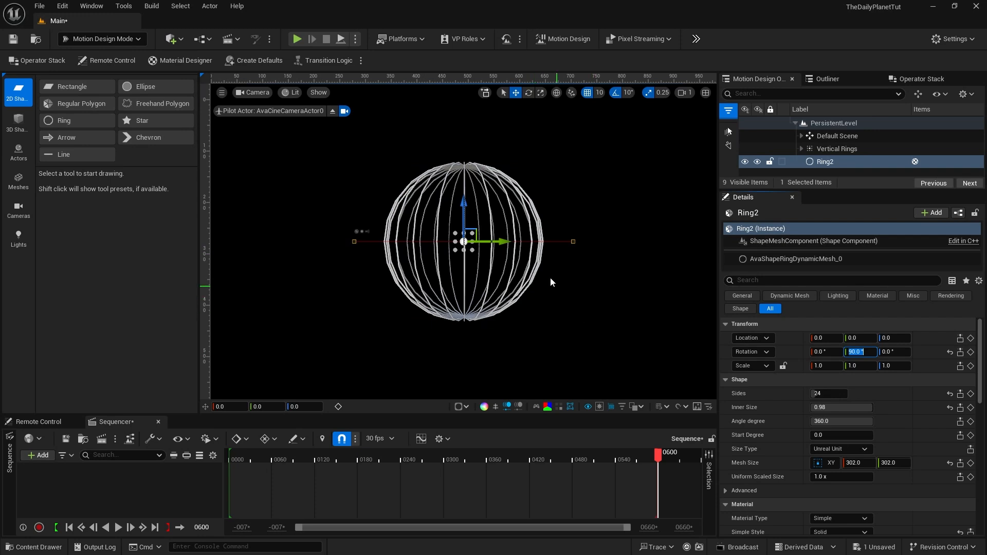
Step: Stop piloting the camera and add an Extrude modifier with a depth of 2 cm to the horizontal ring
{"action": "left_click", "coordinate": [333, 112]}
{"action": "right_click_drag", "start_coordinate": [371, 175], "coordinate": [370, 211]}
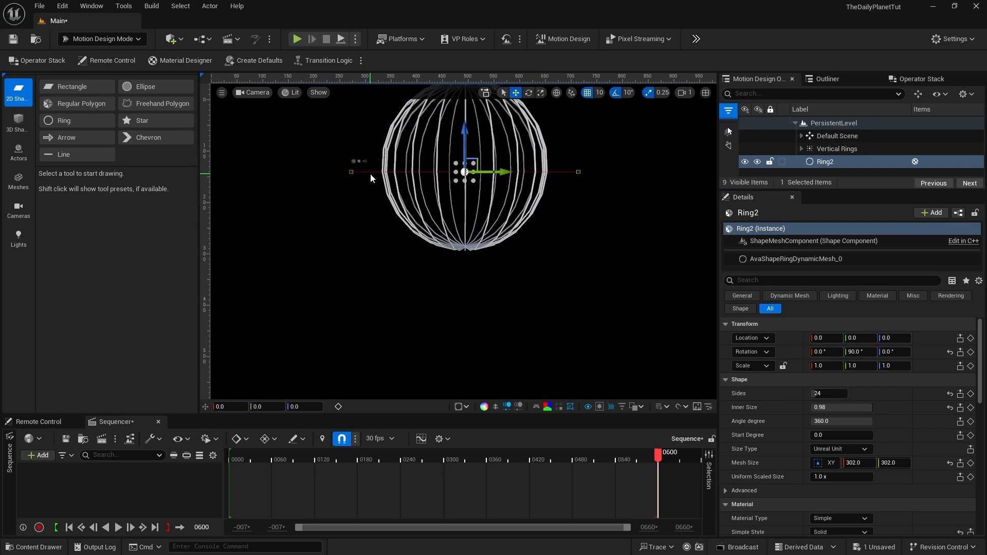
{"action": "middle_click_drag", "start_coordinate": [484, 350], "coordinate": [499, 256]}
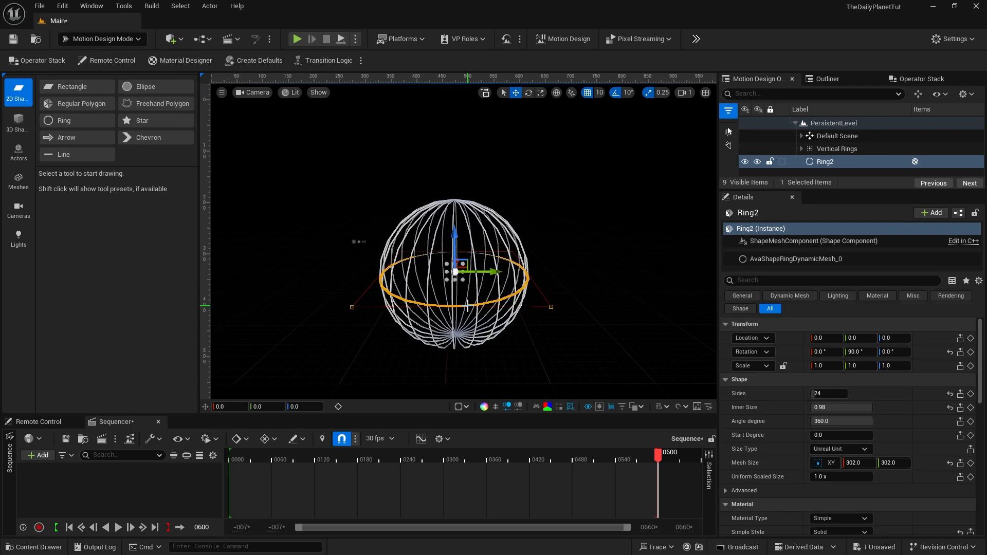
{"action": "left_click", "coordinate": [822, 164]}
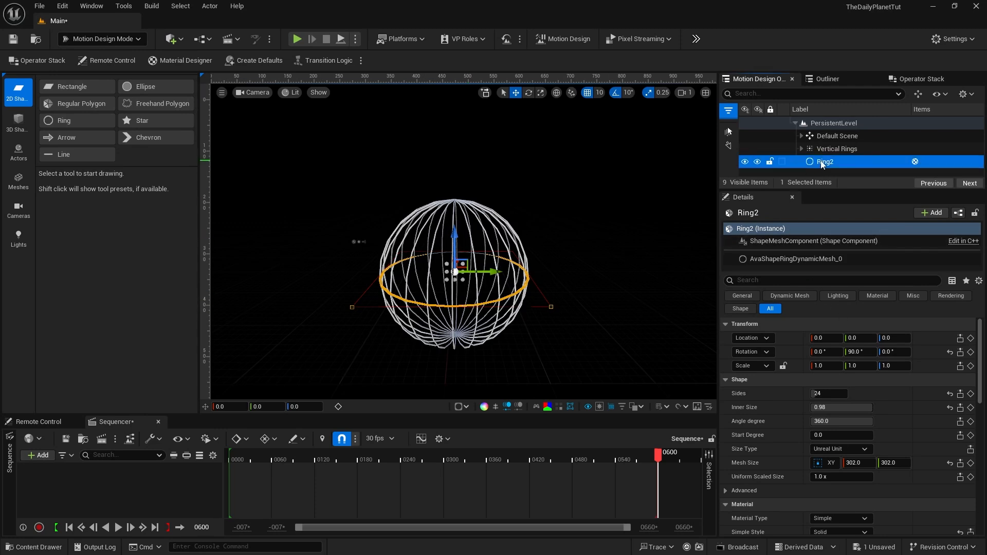
{"action": "left_click", "coordinate": [914, 80]}
{"action": "left_click", "coordinate": [848, 130]}
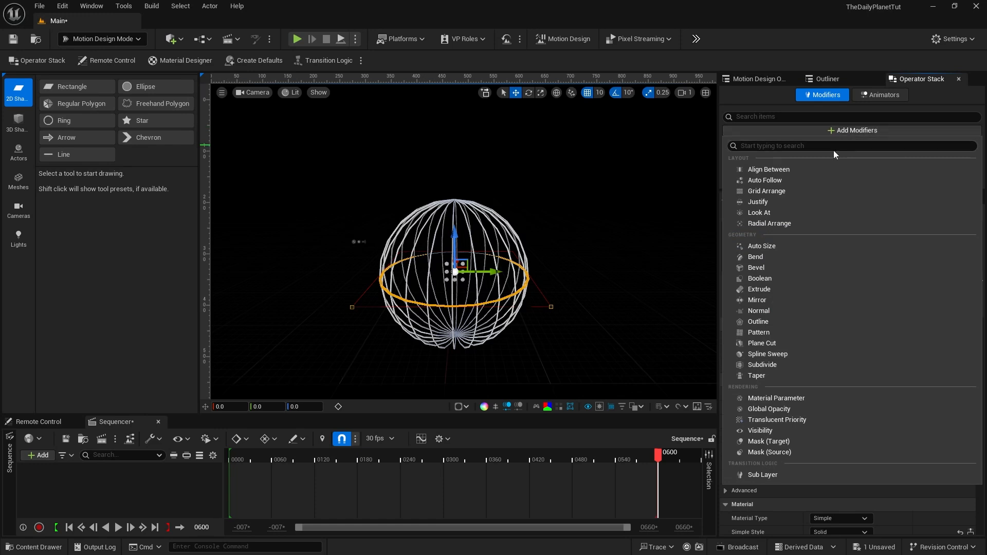
{"action": "left_click", "coordinate": [778, 288]}
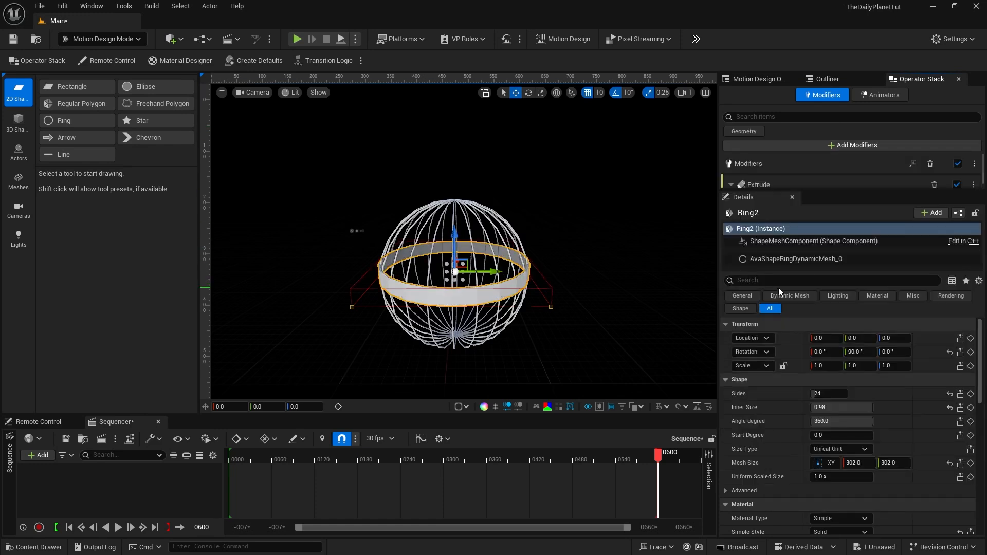
{"action": "left_click_drag", "start_coordinate": [802, 193], "coordinate": [817, 261]}
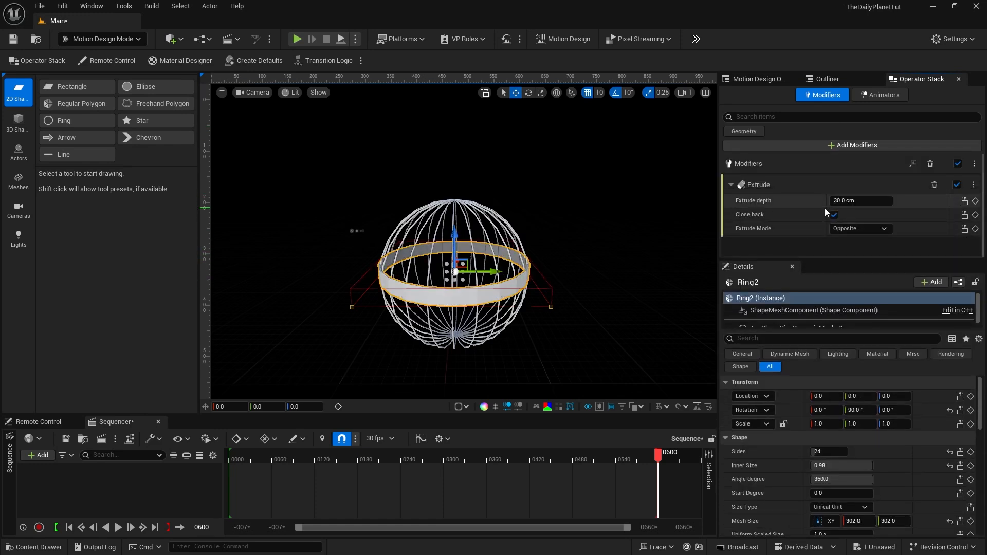
{"action": "left_click", "coordinate": [837, 200]}
{"action": "type", "text": "2"}
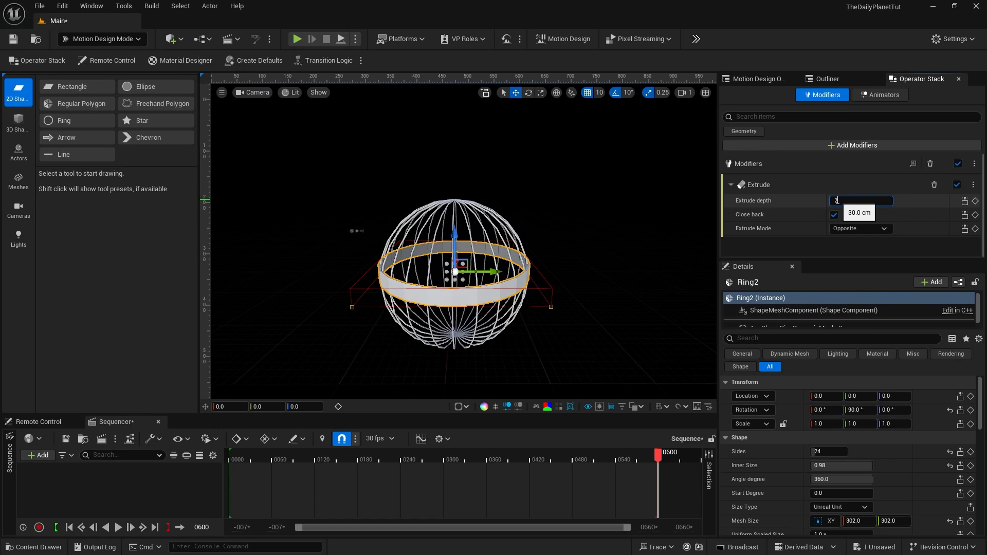
{"action": "key", "text": "Return"}
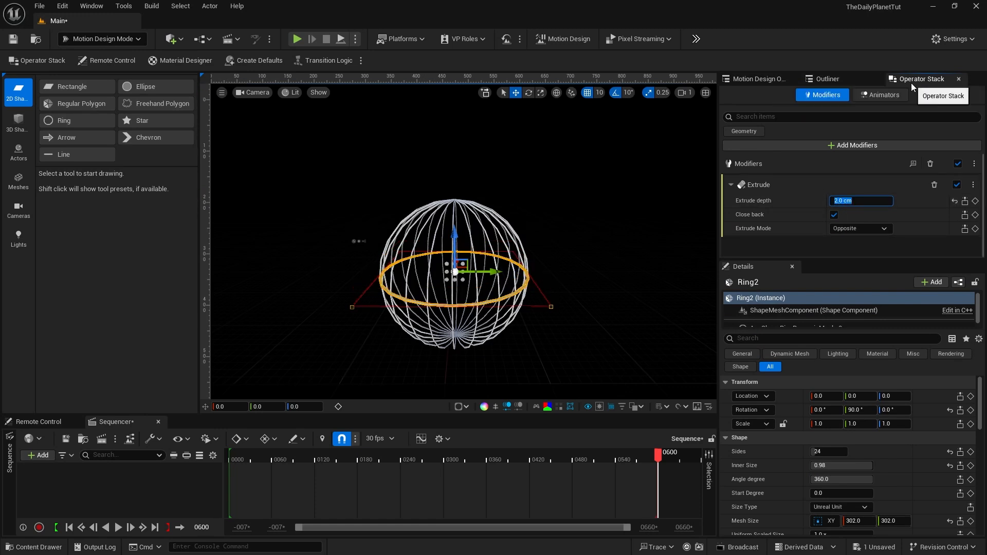
Step: Add a Bevel modifier to the horizontal ring with an Inset of 0.999 and 3 Iterations
{"action": "left_click", "coordinate": [858, 146]}
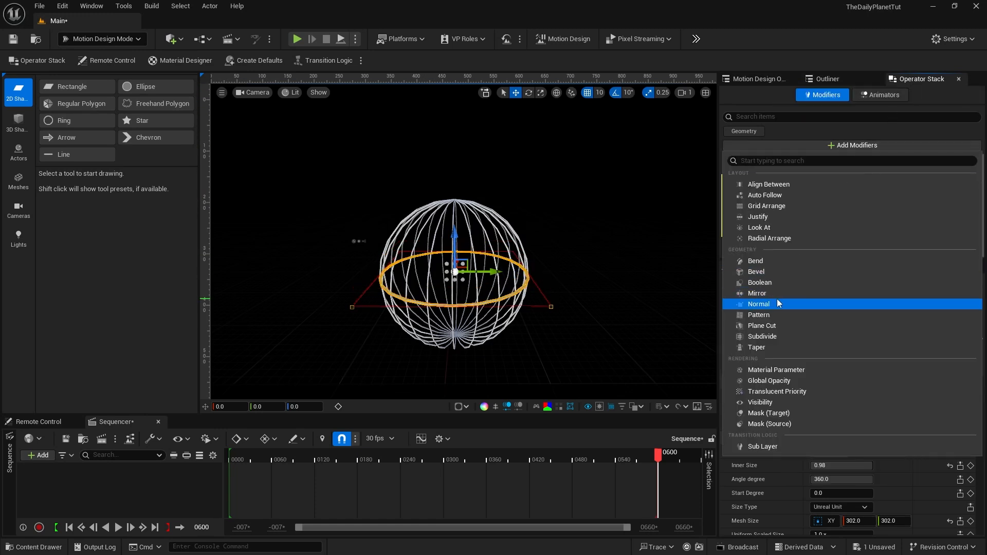
{"action": "left_click", "coordinate": [766, 273]}
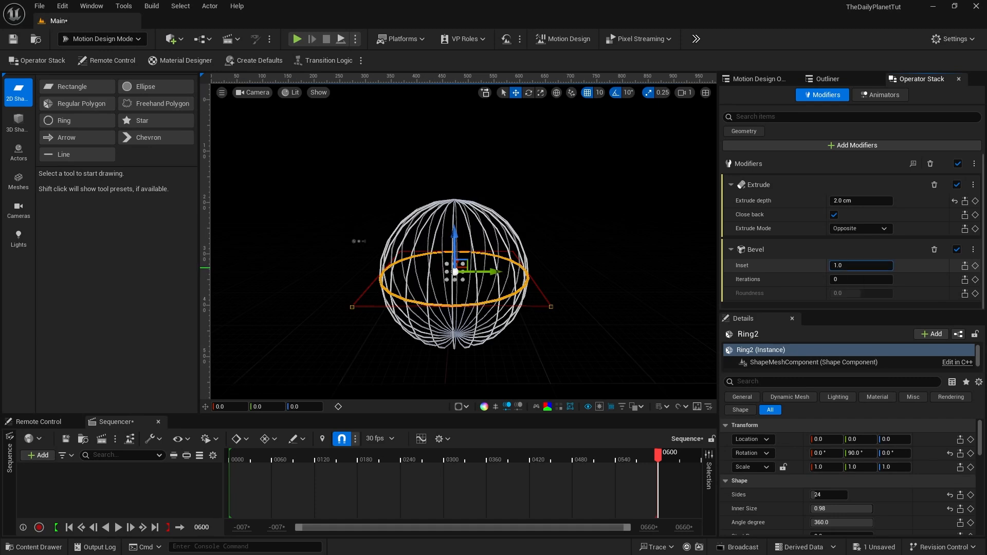
{"action": "left_click_drag", "start_coordinate": [835, 278], "coordinate": [838, 279]}
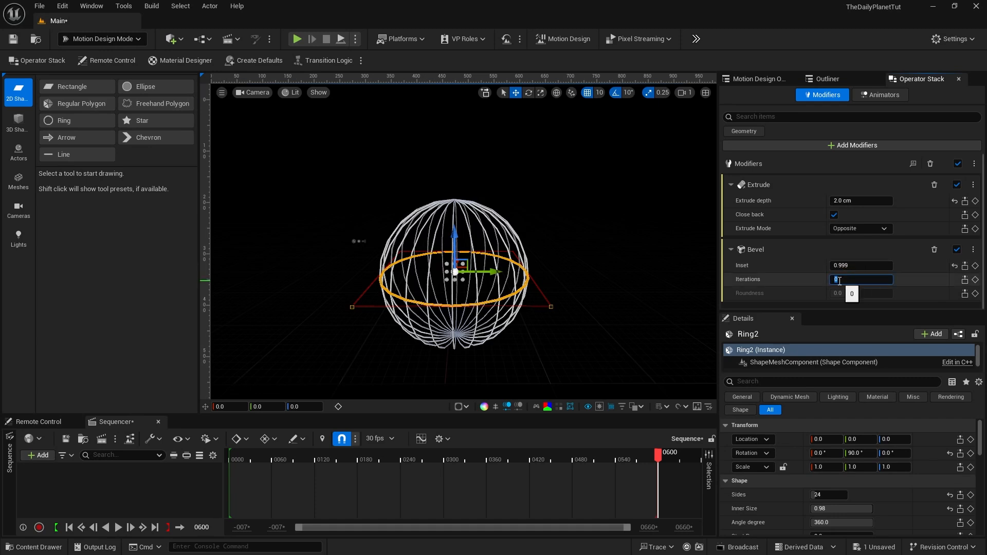
{"action": "left_click", "coordinate": [838, 281]}
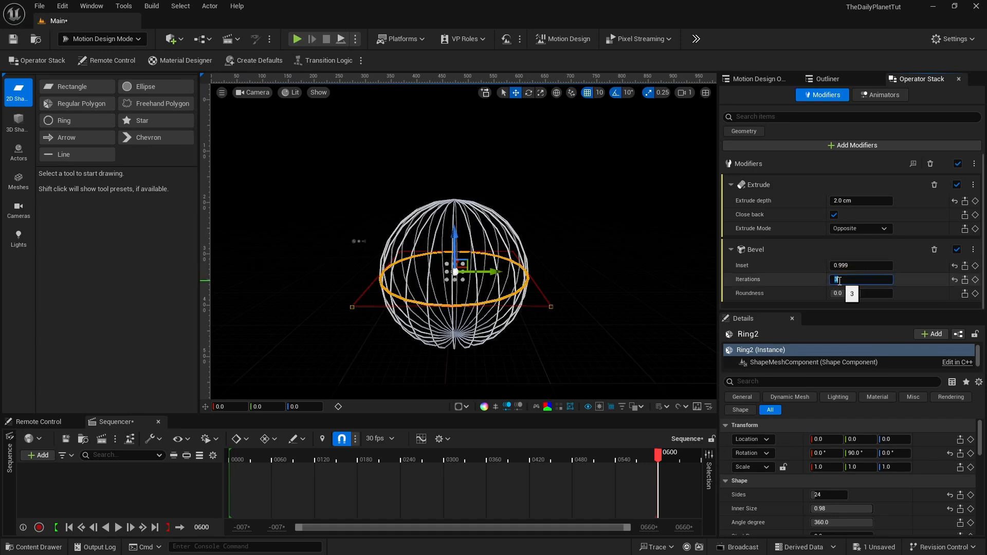
{"action": "left_click", "coordinate": [624, 280]}
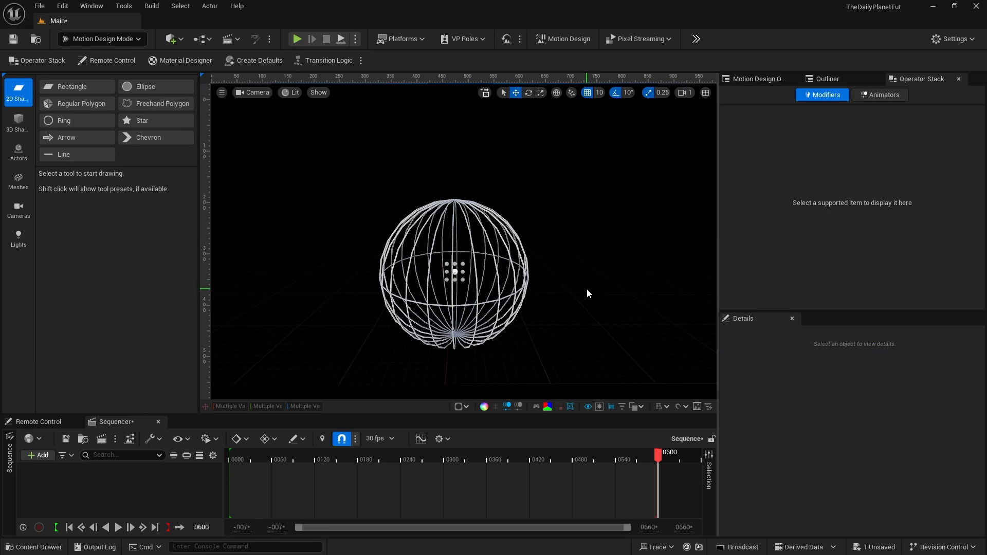
Step: Duplicate the horizontal ring and set the copy's Z location to 38
{"action": "left_click", "coordinate": [757, 78]}
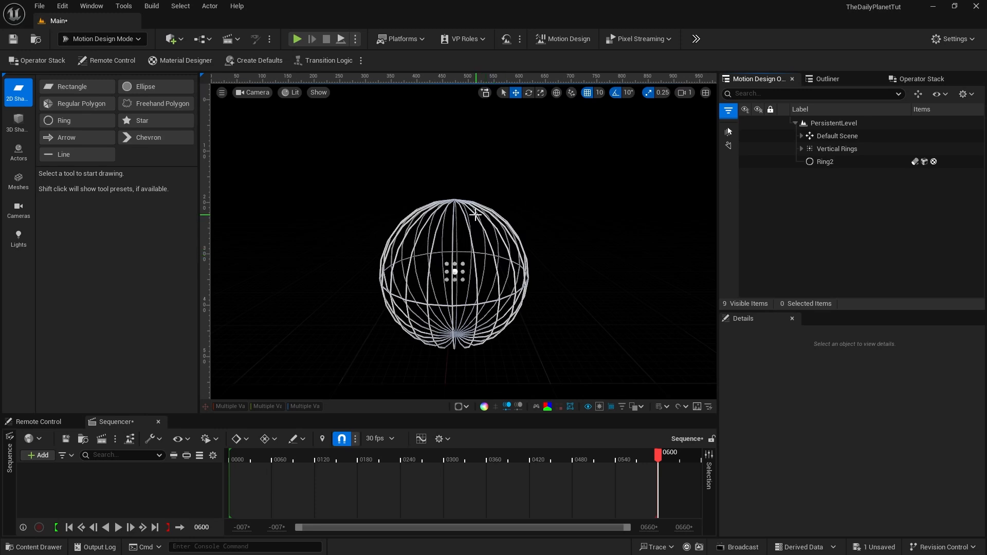
{"action": "left_click", "coordinate": [821, 162]}
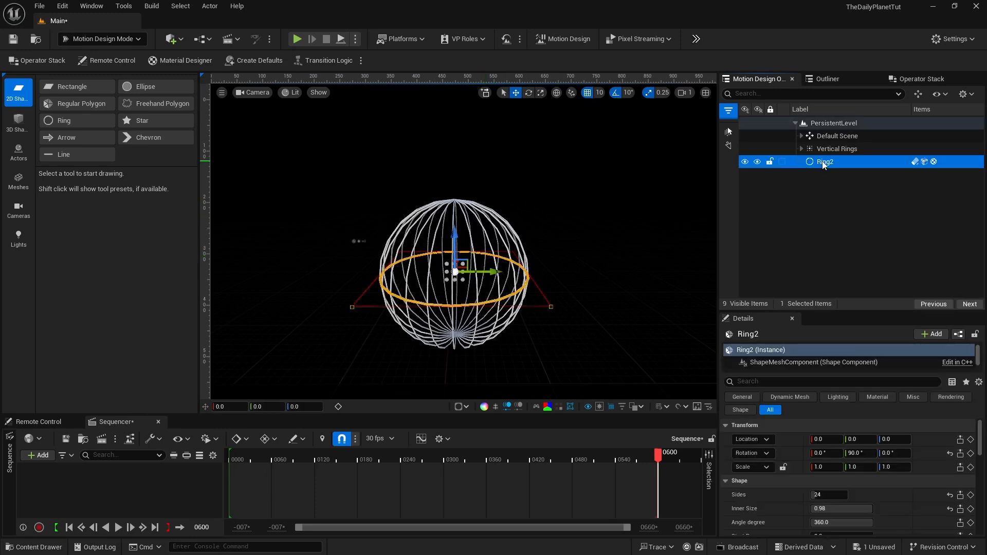
{"action": "key", "text": "ctrl+d"}
{"action": "key", "text": "F2"}
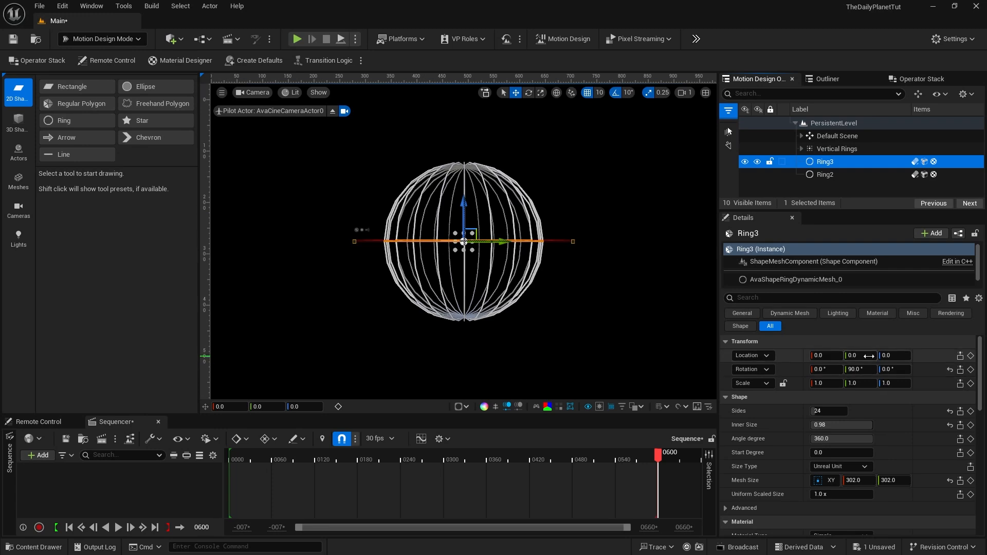
{"action": "left_click", "coordinate": [888, 356]}
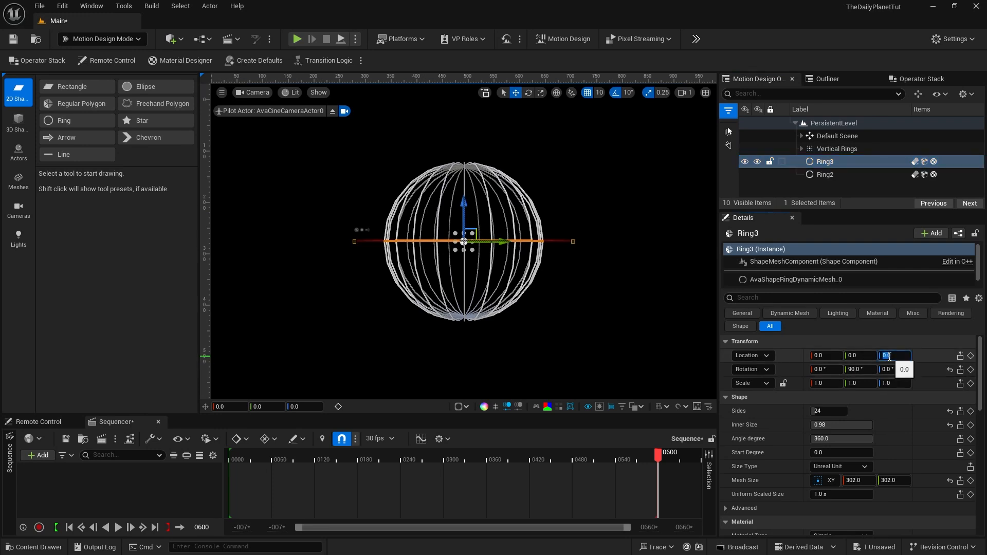
{"action": "type", "text": "38"}
{"action": "key", "text": "Return"}
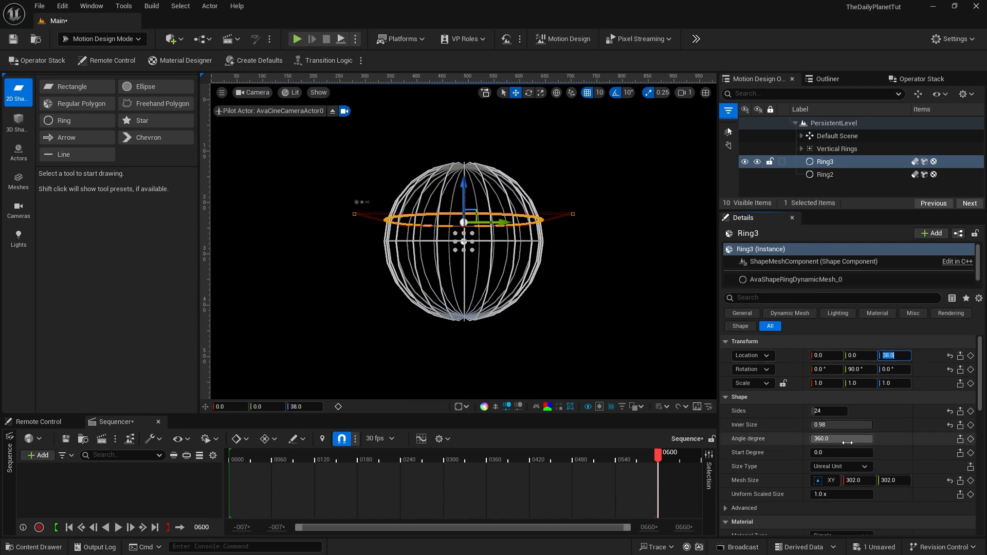
Step: Set the raised ring's Mesh Size to 291.5 to fit the globe and stop piloting the camera
{"action": "left_click", "coordinate": [853, 481]}
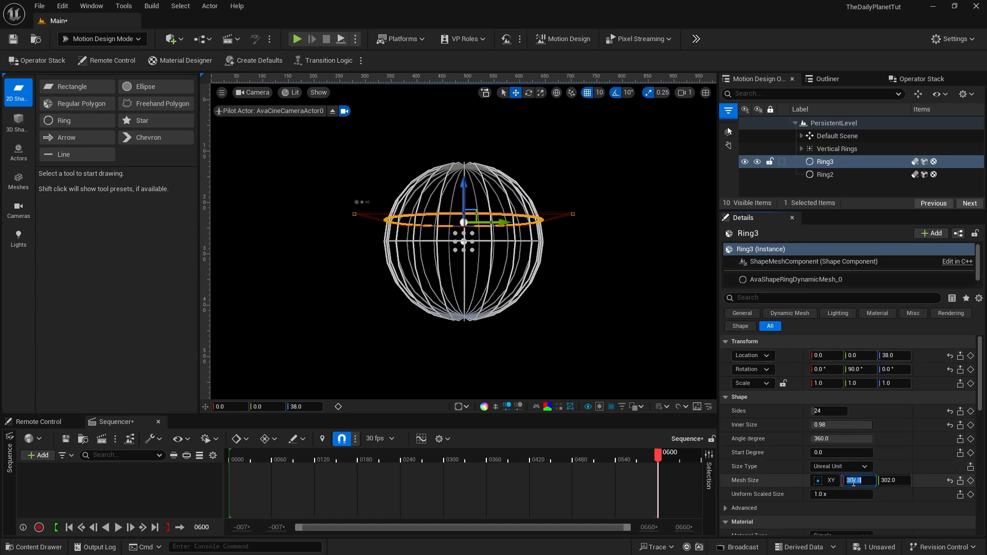
{"action": "type", "text": "29"}
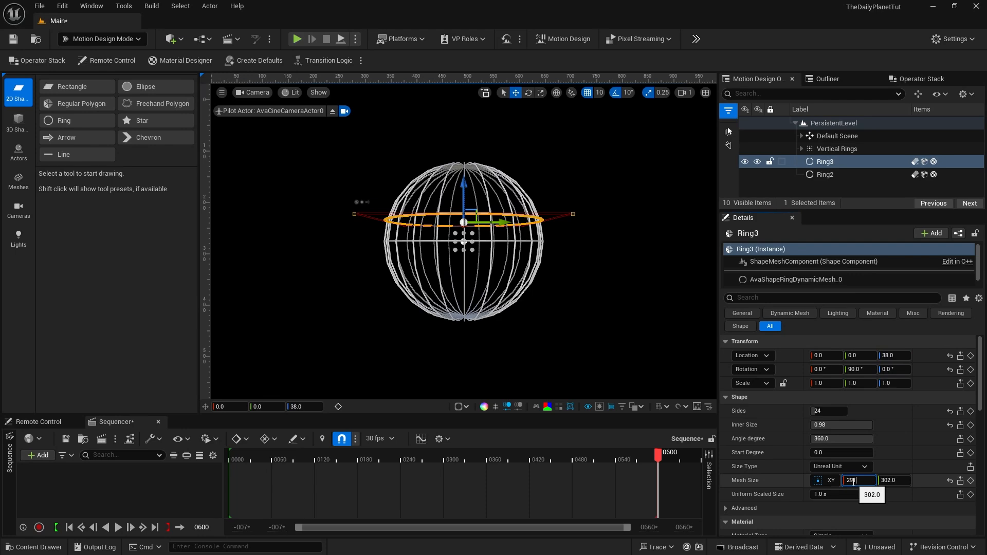
{"action": "type", "text": "1.5"}
{"action": "key", "text": "Return"}
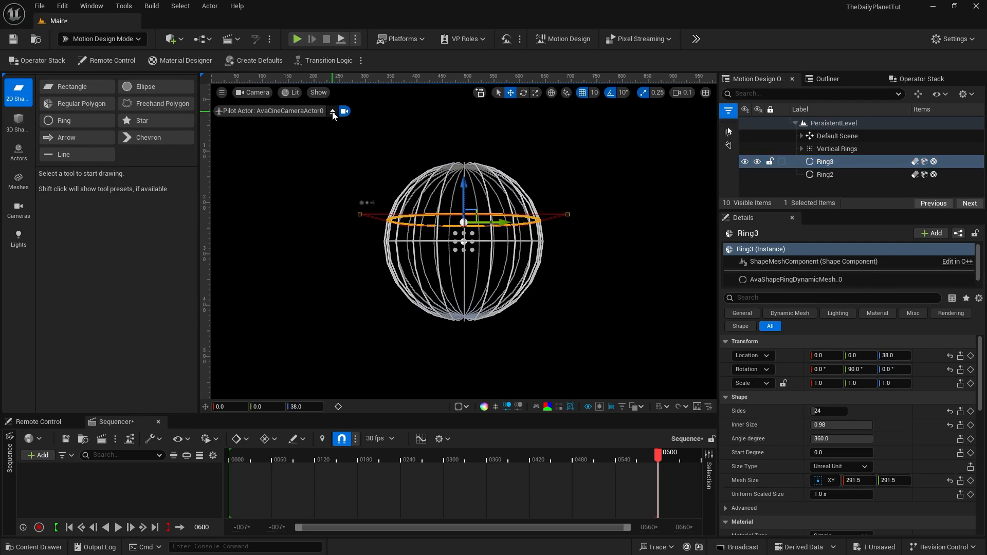
{"action": "left_click", "coordinate": [332, 115]}
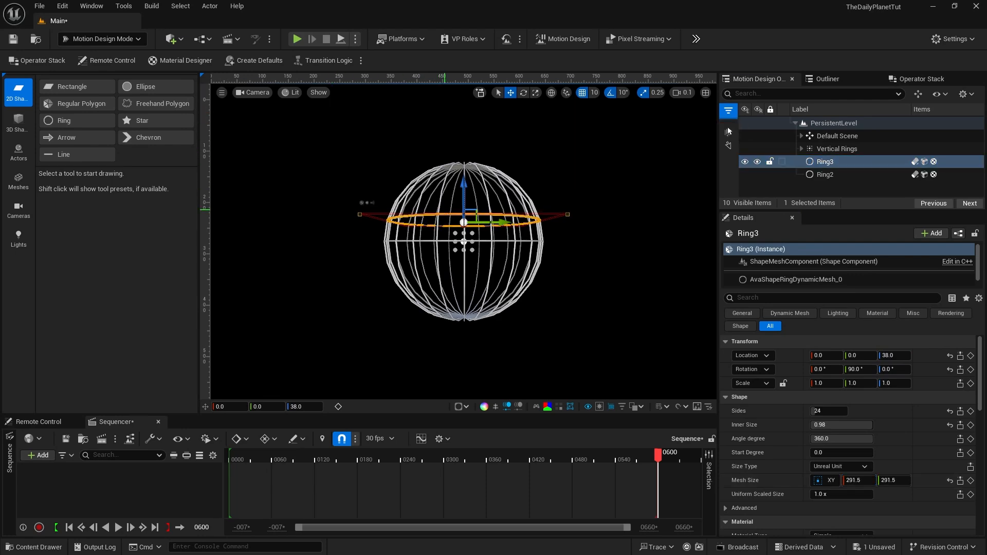
Step: Inspect how the raised ring fits against the globe's vertical rings up close, and return to piloting AvaCineCameraActor0
{"action": "key", "text": "w"}
{"action": "right_click_drag", "start_coordinate": [444, 210], "coordinate": [405, 231]}
{"action": "key", "text": "q"}
{"action": "key", "text": "e"}
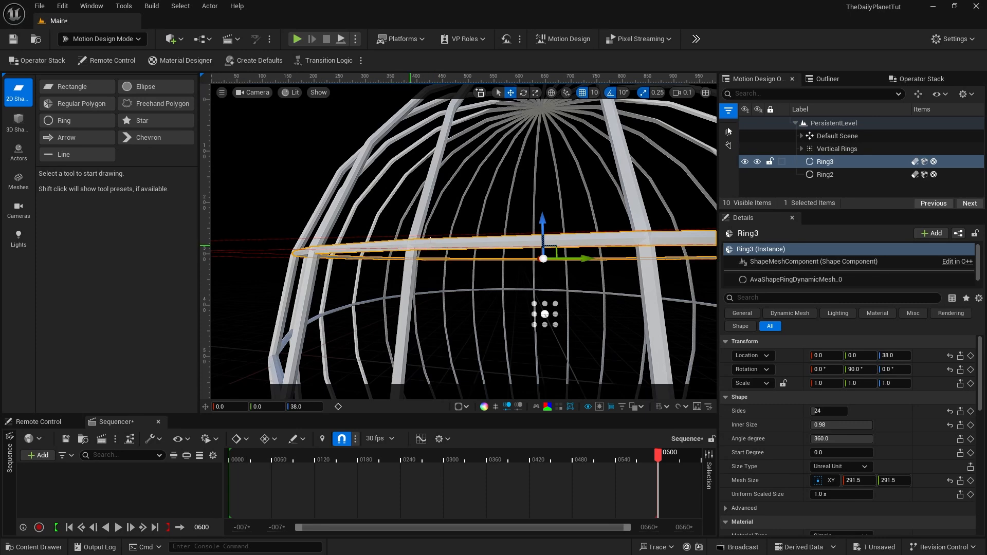
{"action": "left_click", "coordinate": [251, 92]}
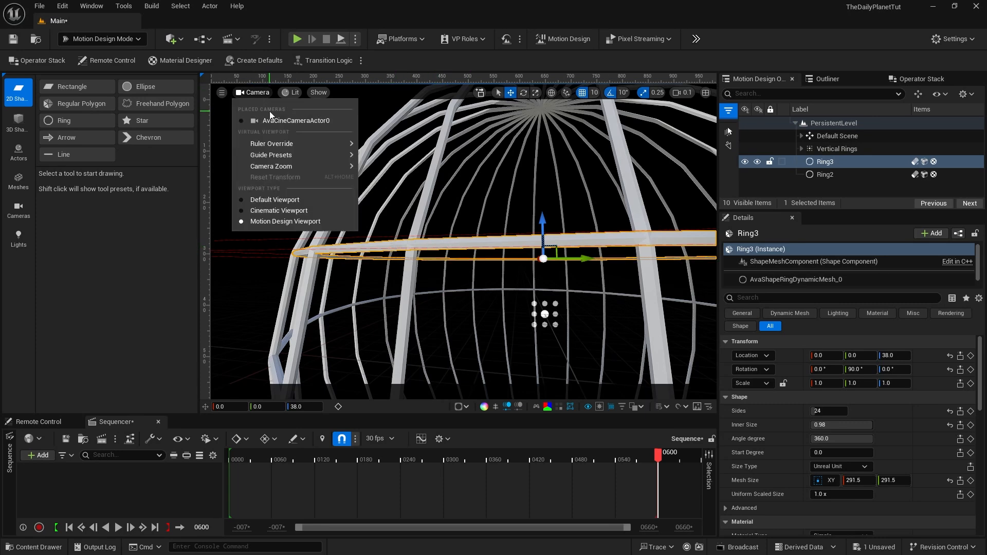
{"action": "left_click", "coordinate": [276, 116]}
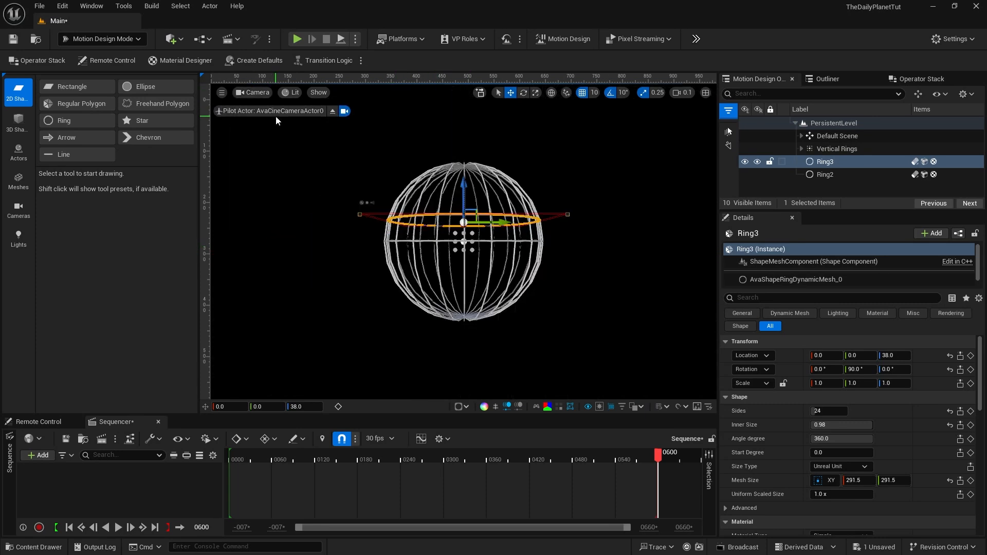
Step: Duplicate Ring3, placing the copy at Z location 74 with a Mesh Size of 262
{"action": "left_click", "coordinate": [810, 162]}
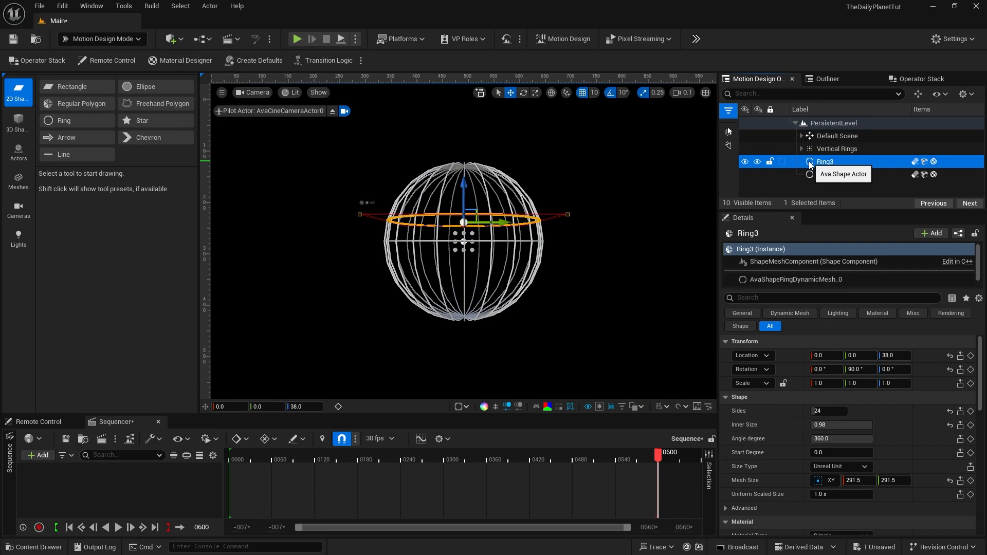
{"action": "key", "text": "ctrl+d"}
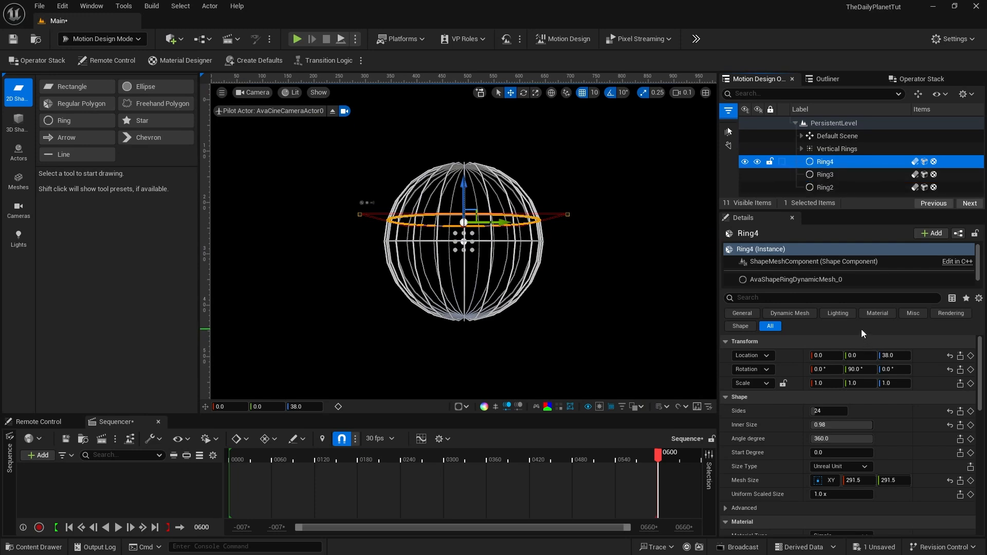
{"action": "left_click", "coordinate": [888, 355]}
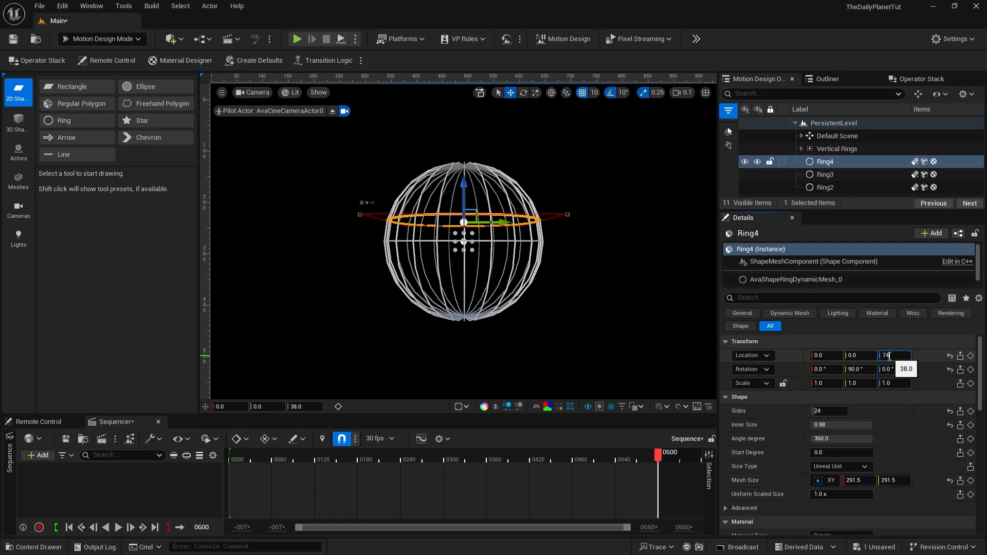
{"action": "type", "text": "74"}
{"action": "key", "text": "Return"}
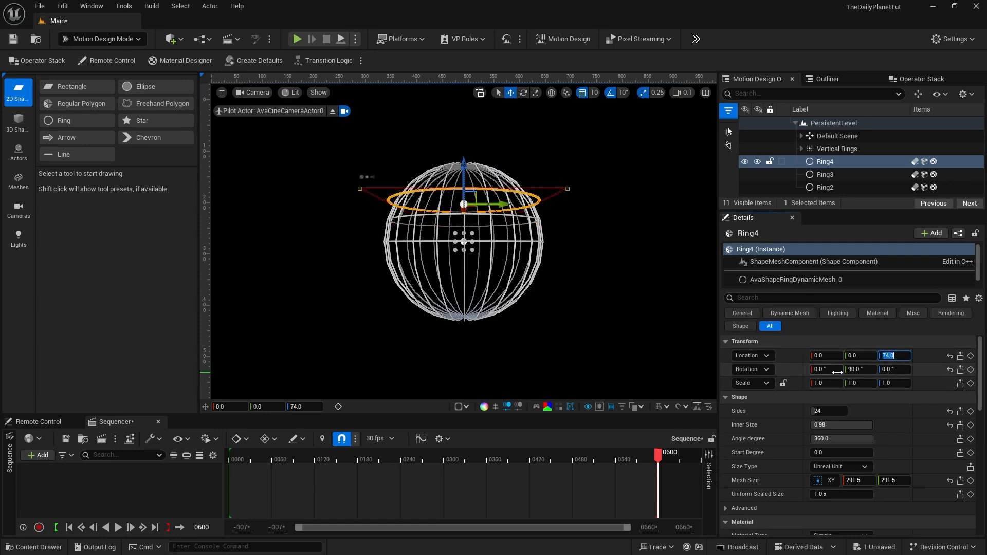
{"action": "left_click", "coordinate": [855, 480]}
{"action": "type", "text": "2"}
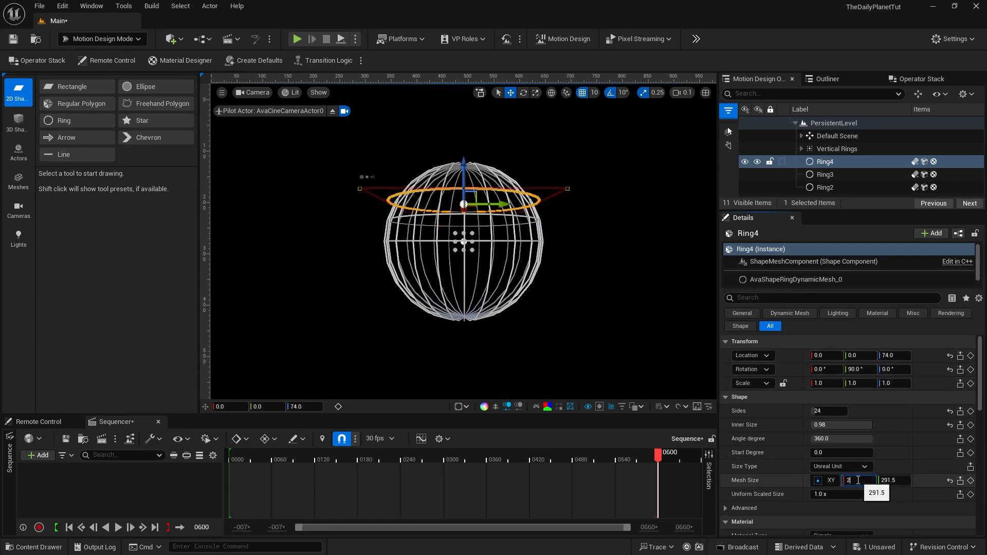
{"action": "type", "text": "62"}
{"action": "key", "text": "Return"}
Step: Duplicate the 262-size ring, placing the copy at Z location 105 with a Mesh Size of 213
{"action": "key", "text": "ctrl+d"}
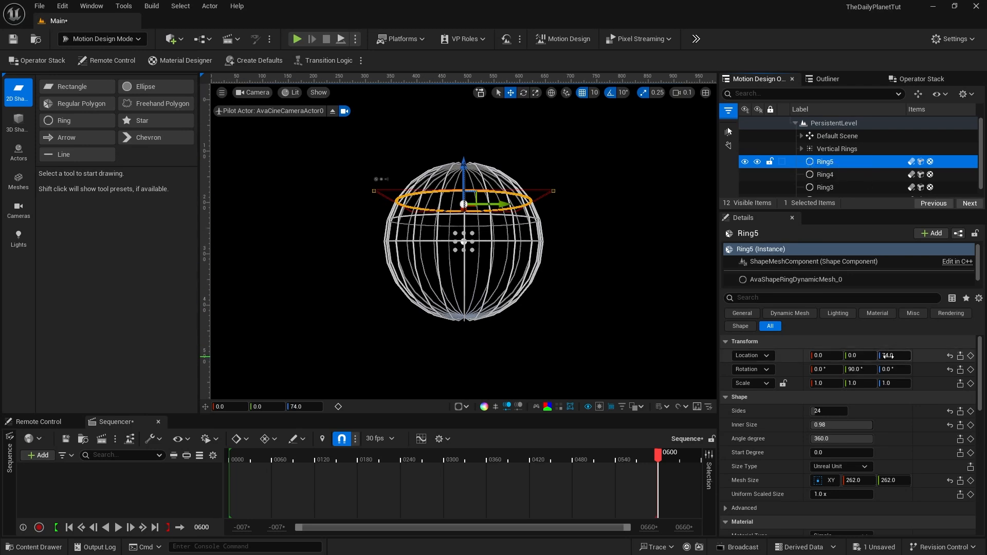
{"action": "left_click", "coordinate": [890, 355]}
{"action": "type", "text": "10"}
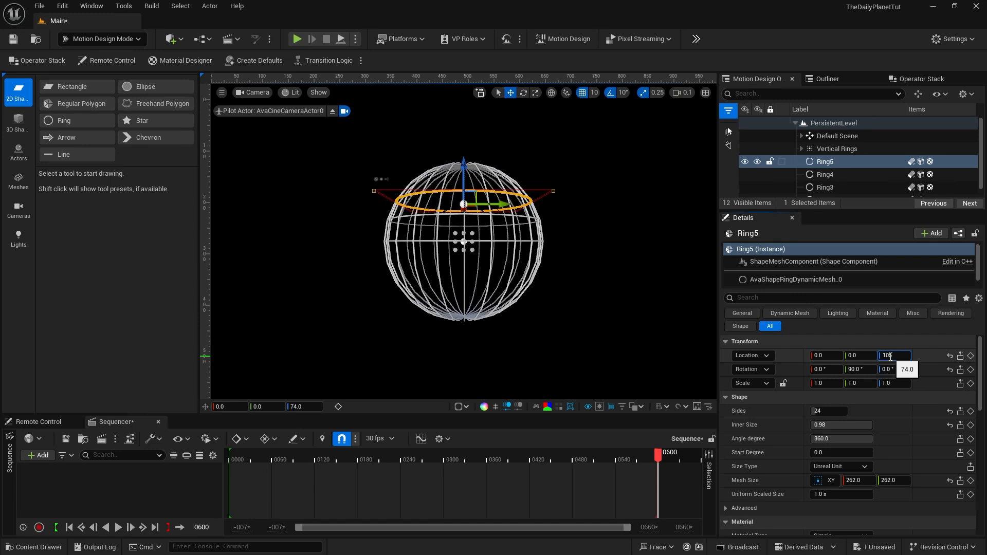
{"action": "type", "text": "5"}
{"action": "key", "text": "Return"}
{"action": "left_click", "coordinate": [884, 482]}
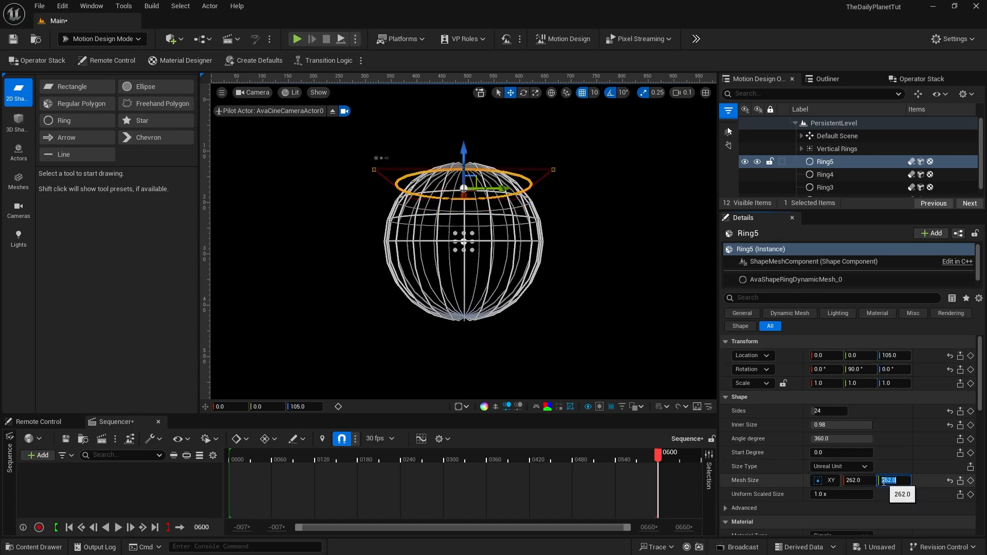
{"action": "type", "text": "213"}
Step: Duplicate Ring5, placing the copy at Z location 129 with a Mesh Size of 151
{"action": "left_click", "coordinate": [810, 163]}
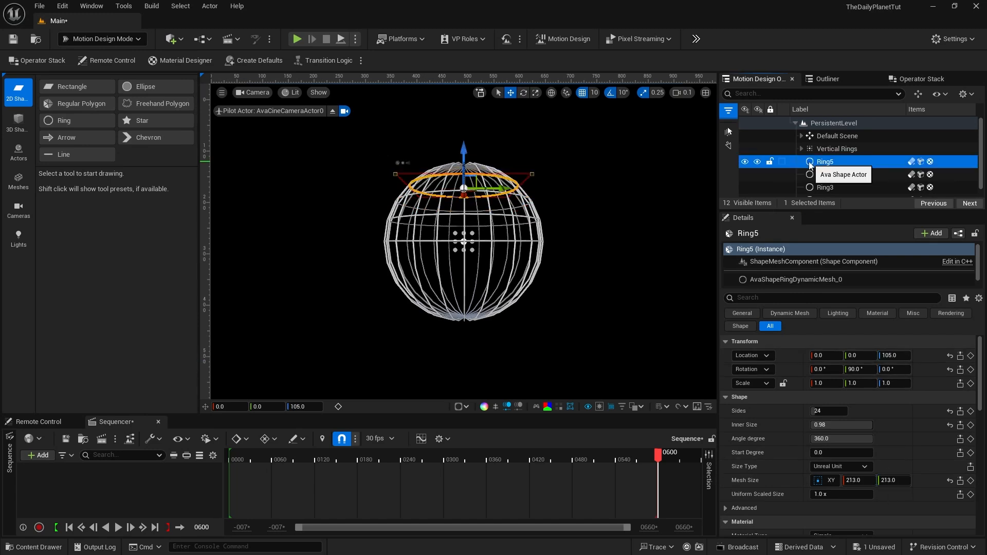
{"action": "key", "text": "ctrl+d"}
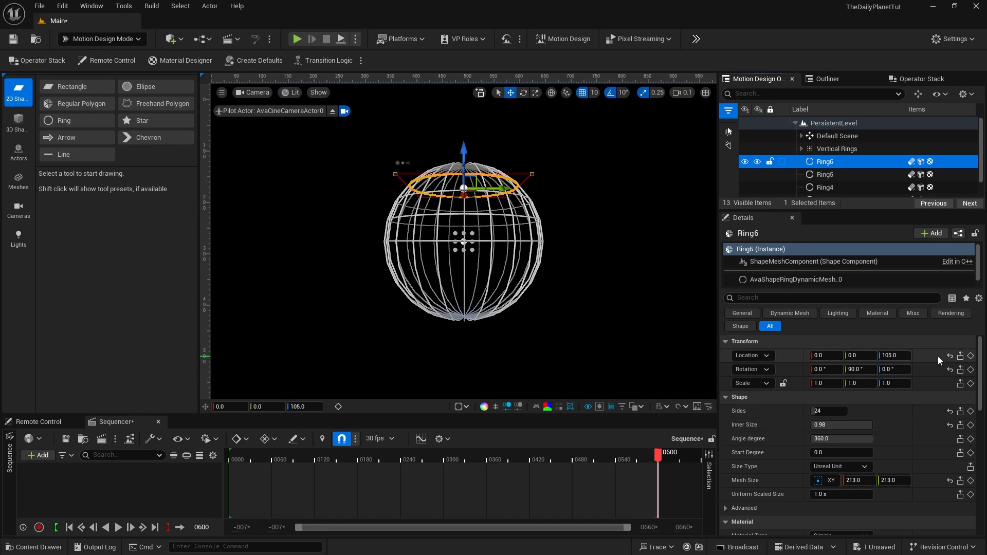
{"action": "left_click", "coordinate": [885, 355]}
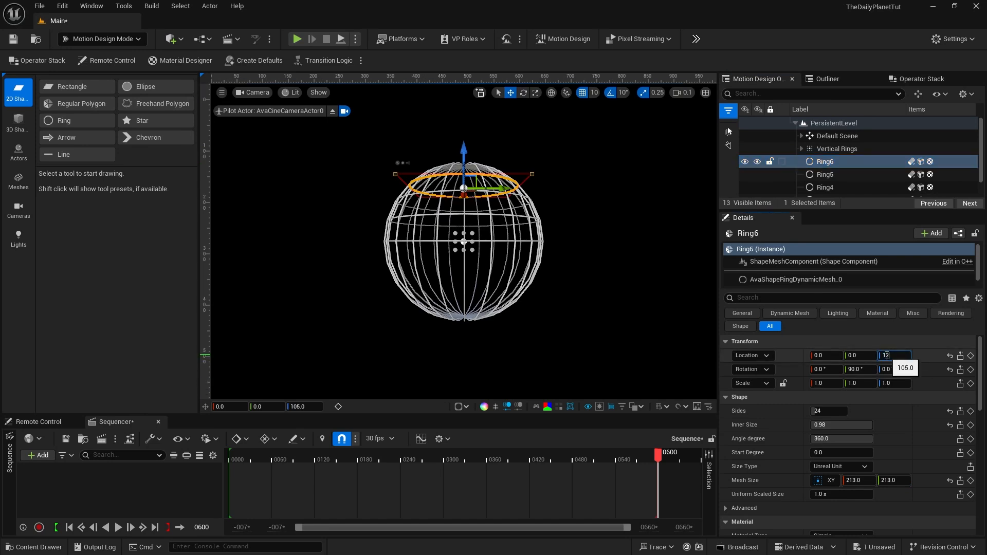
{"action": "type", "text": "129"}
{"action": "left_click", "coordinate": [890, 480]}
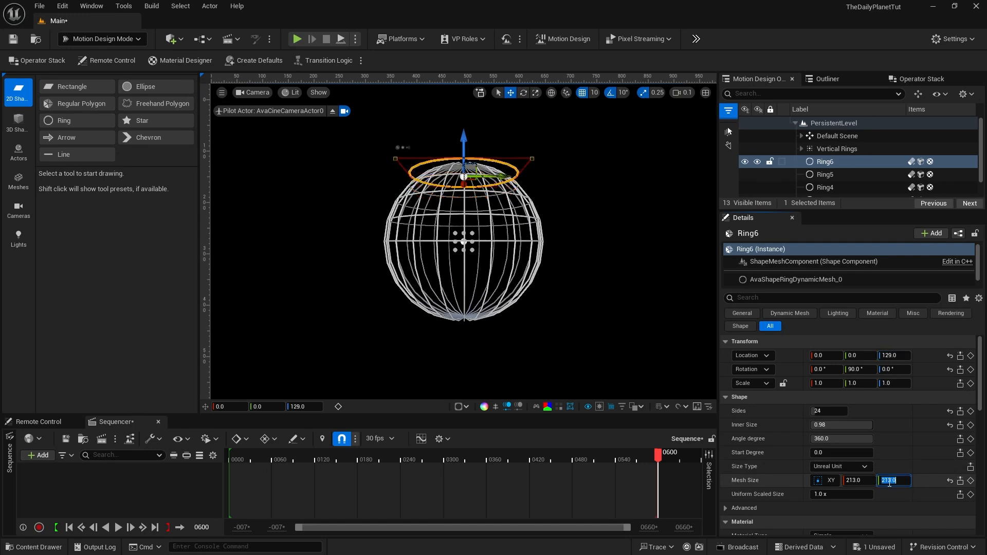
{"action": "key", "text": "Return"}
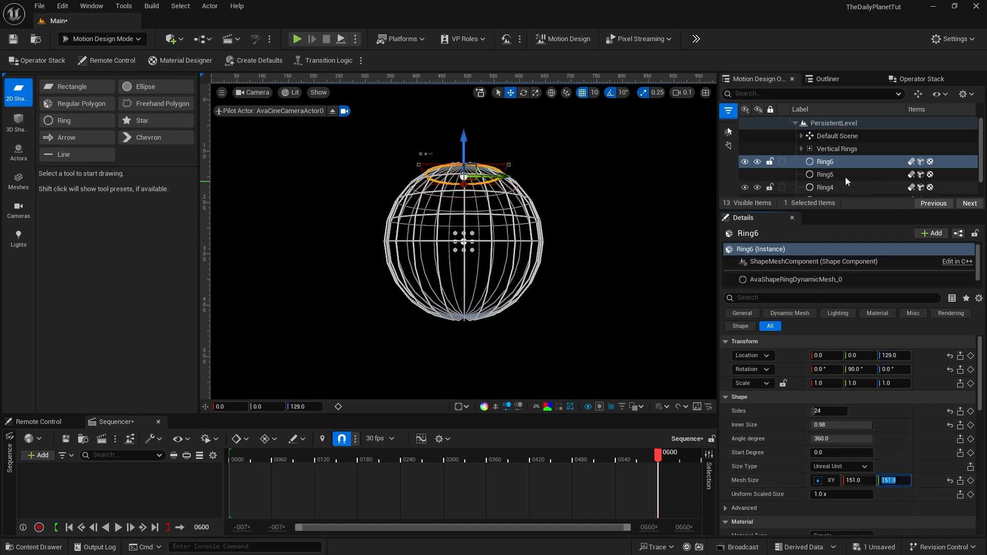
Step: Duplicate the 151-size ring, set the copy's Z location to 143.5 and reduce its Mesh Size to fit the globe's top
{"action": "left_click", "coordinate": [811, 166]}
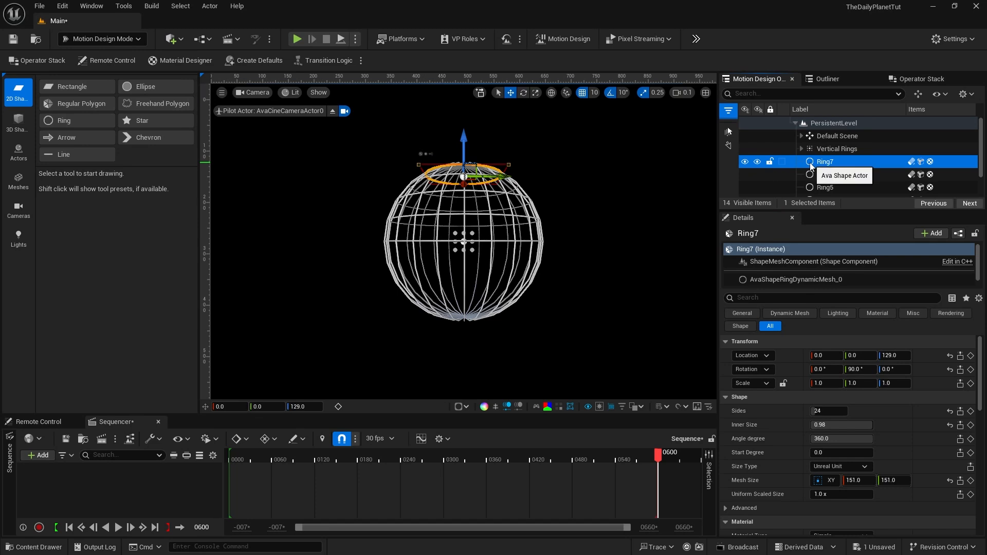
{"action": "key", "text": "ctrl+d"}
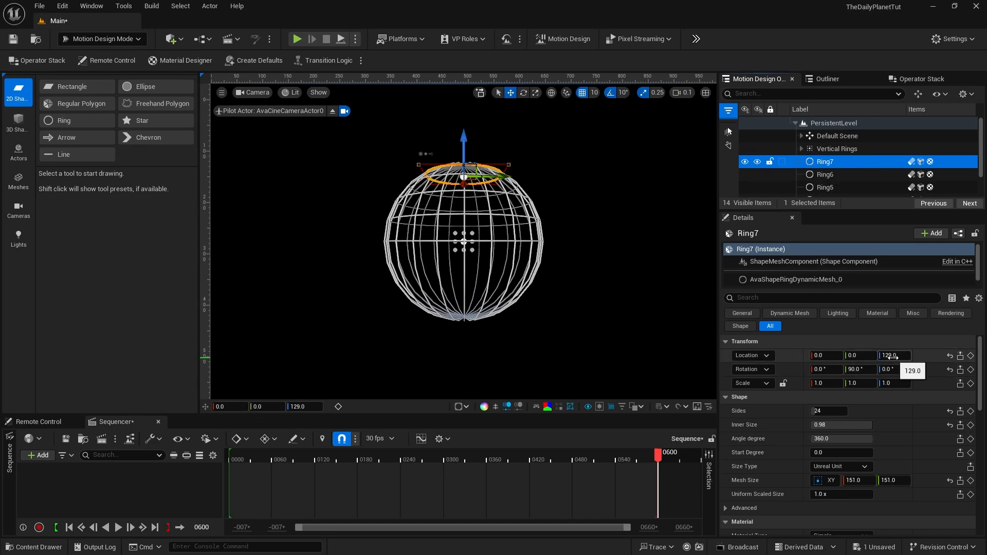
{"action": "left_click", "coordinate": [892, 357]}
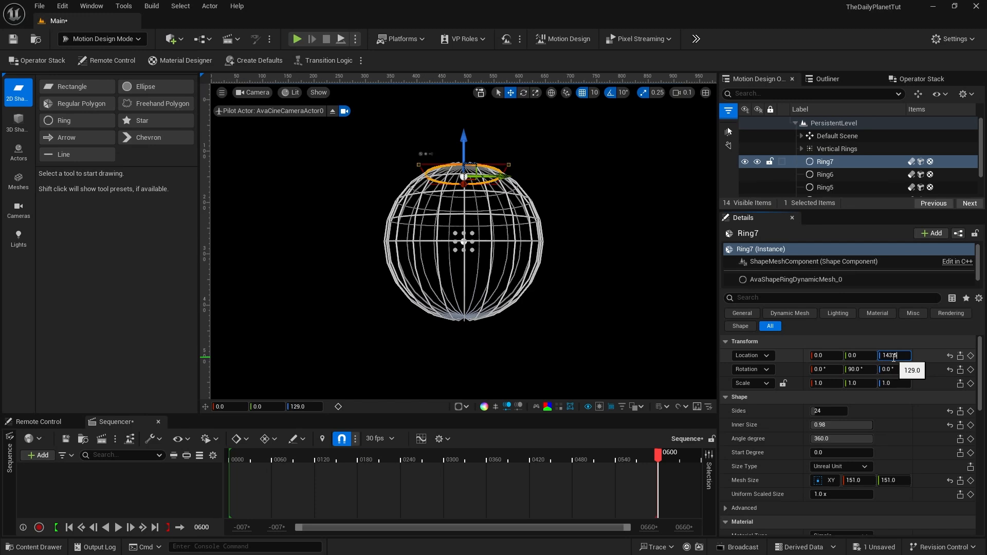
{"action": "type", "text": "143.5"}
{"action": "left_click", "coordinate": [862, 480]}
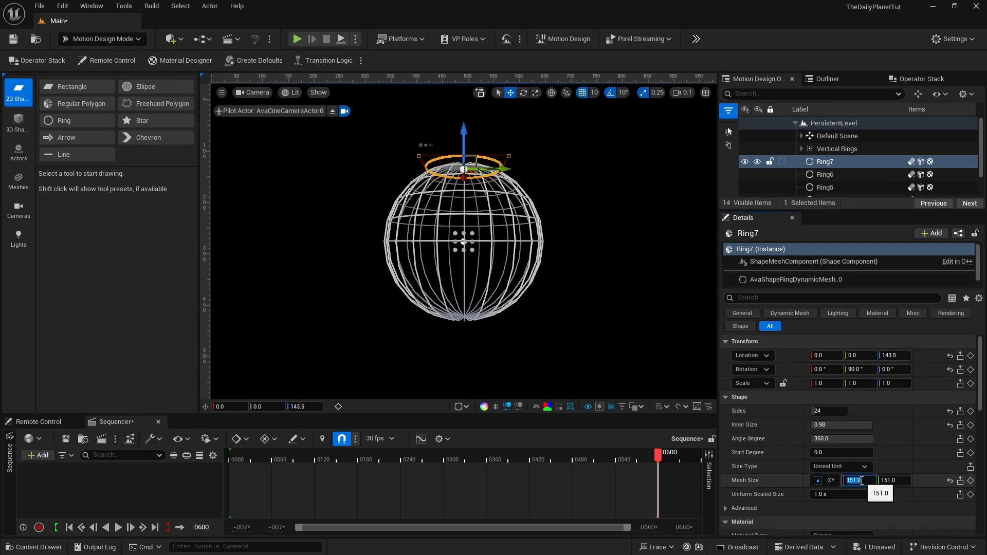
{"action": "key", "text": "Return"}
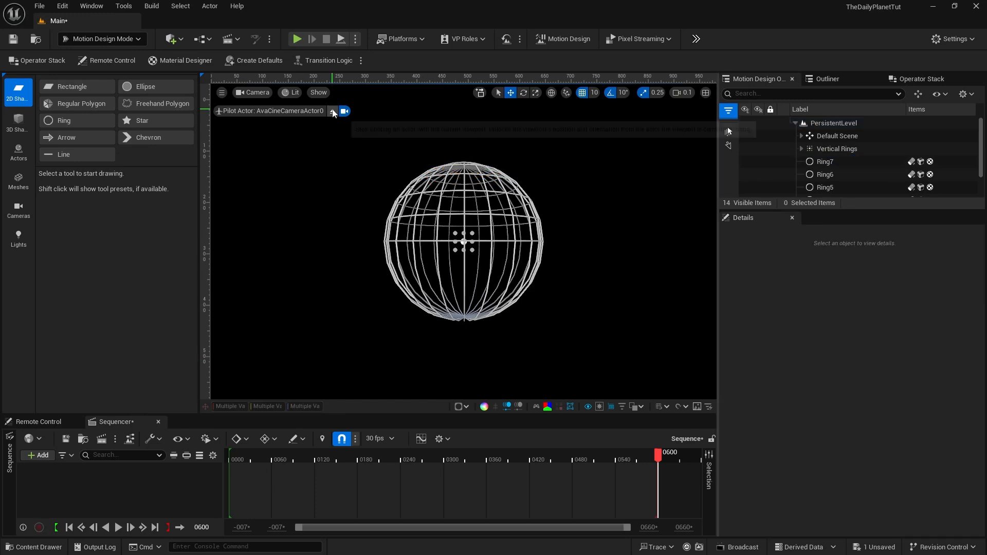
Step: Stop piloting the camera to inspect the stacked horizontal rings around the globe, and return to piloting AvaCineCameraActor0
{"action": "left_click", "coordinate": [333, 111]}
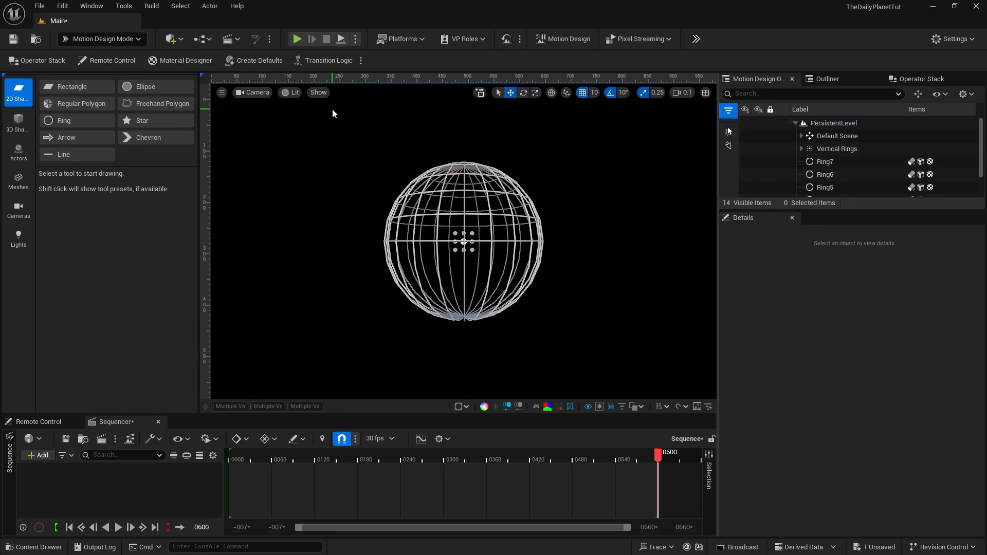
{"action": "key", "text": "w"}
{"action": "mouse_move", "coordinate": [394, 146]}
{"action": "right_mouse_down"}
{"action": "mouse_move", "coordinate": [422, 222]}
{"action": "mouse_move", "coordinate": [412, 177]}
{"action": "right_mouse_up"}
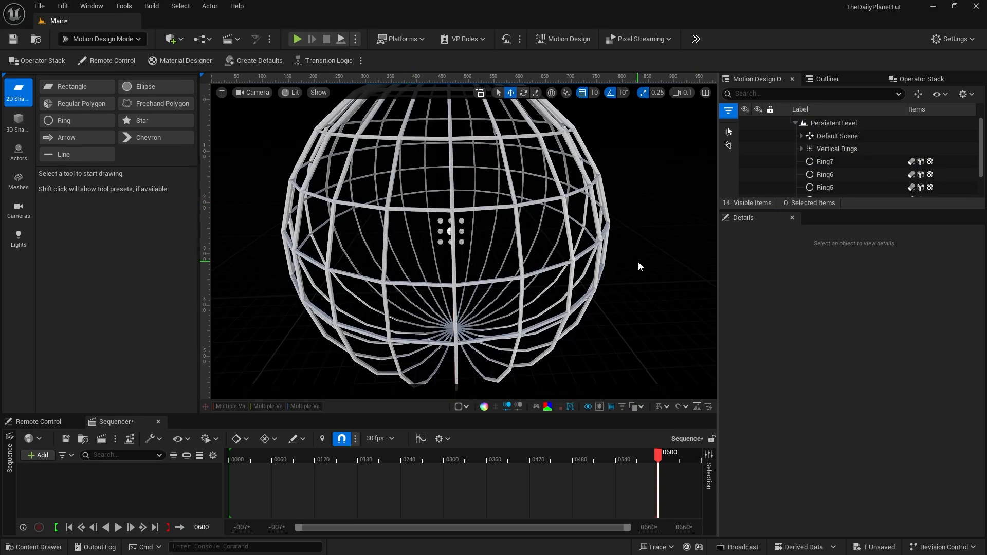
{"action": "key", "text": "s"}
{"action": "mouse_move", "coordinate": [638, 262]}
{"action": "right_mouse_down"}
{"action": "mouse_move", "coordinate": [610, 87]}
{"action": "mouse_move", "coordinate": [642, 263]}
{"action": "right_mouse_up"}
{"action": "left_click", "coordinate": [248, 92]}
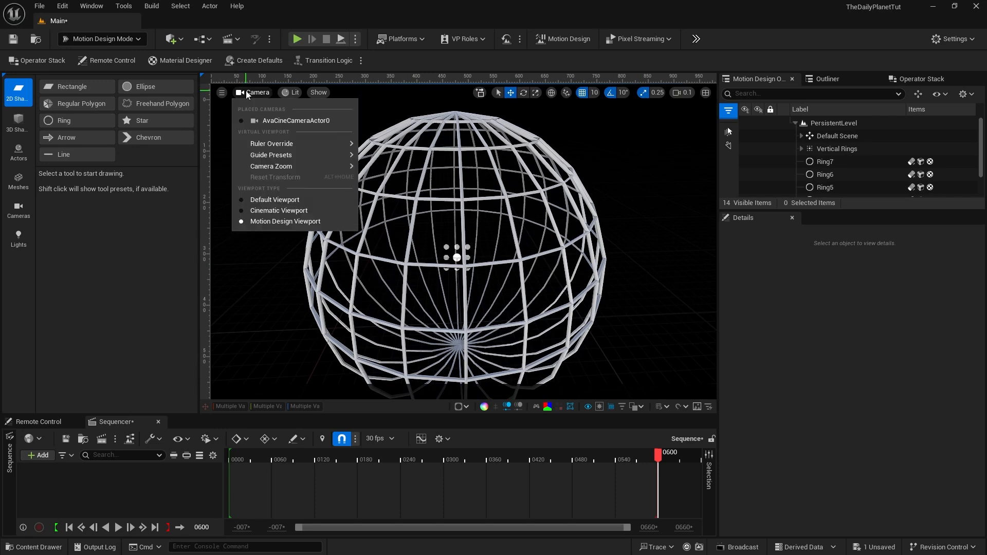
{"action": "left_click", "coordinate": [288, 120]}
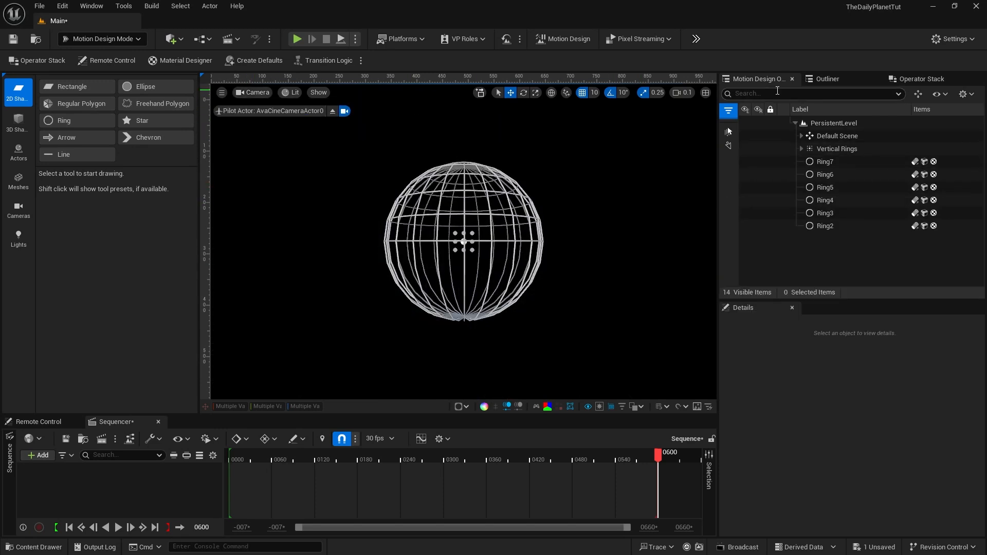
Step: Group Ring2 through Ring7 under a new null actor named TopRing and collapse it in the outliner
{"action": "left_click", "coordinate": [825, 163]}
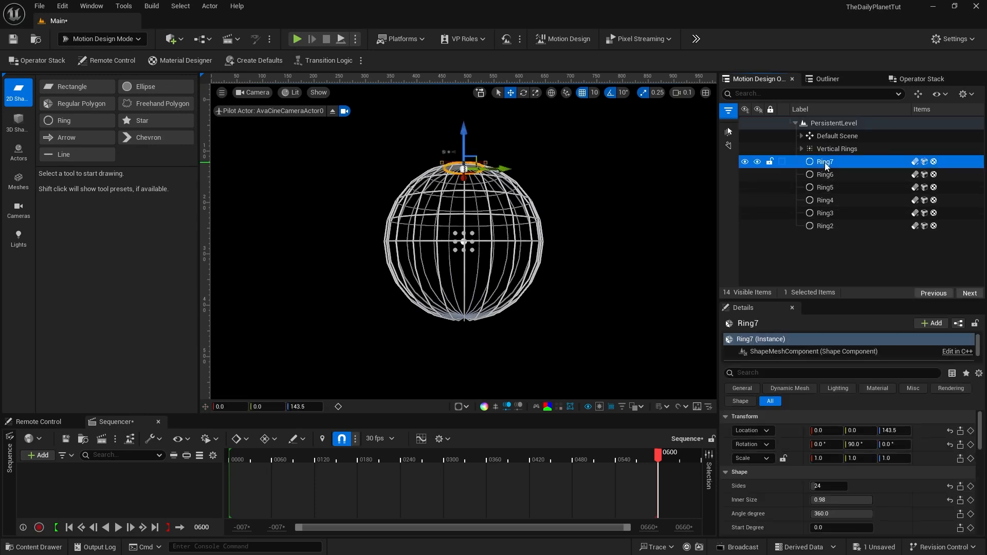
{"action": "left_click", "coordinate": [830, 223], "text": "shift"}
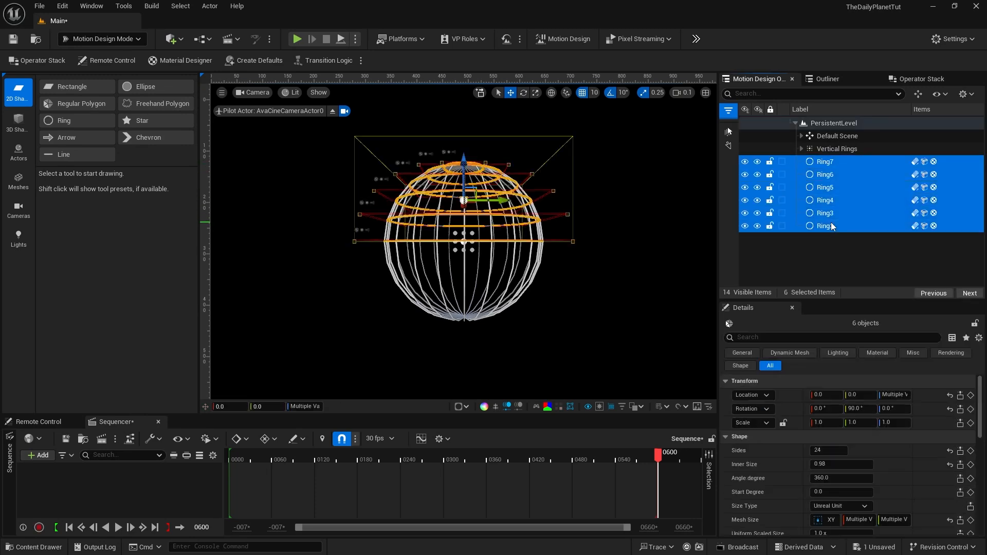
{"action": "left_click", "coordinate": [918, 94]}
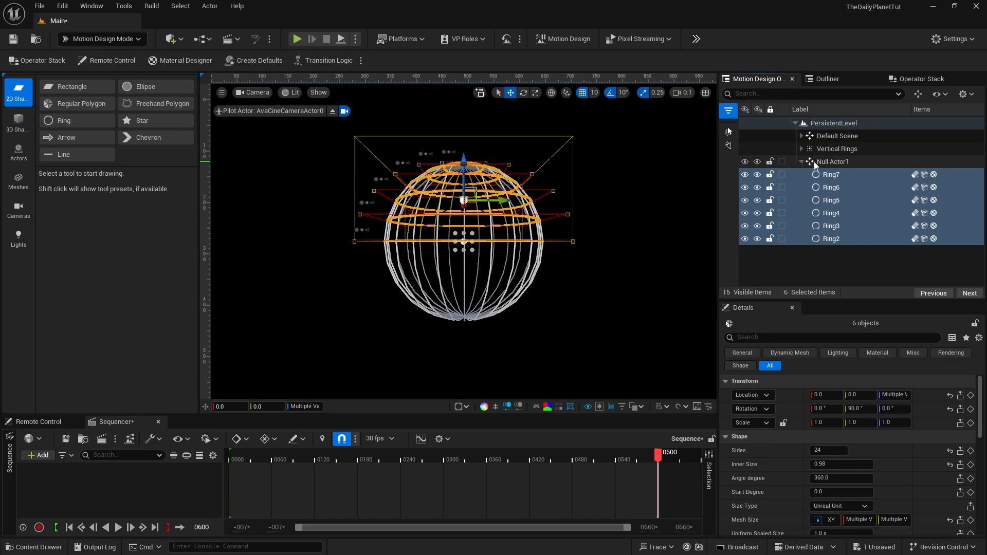
{"action": "left_click", "coordinate": [833, 161]}
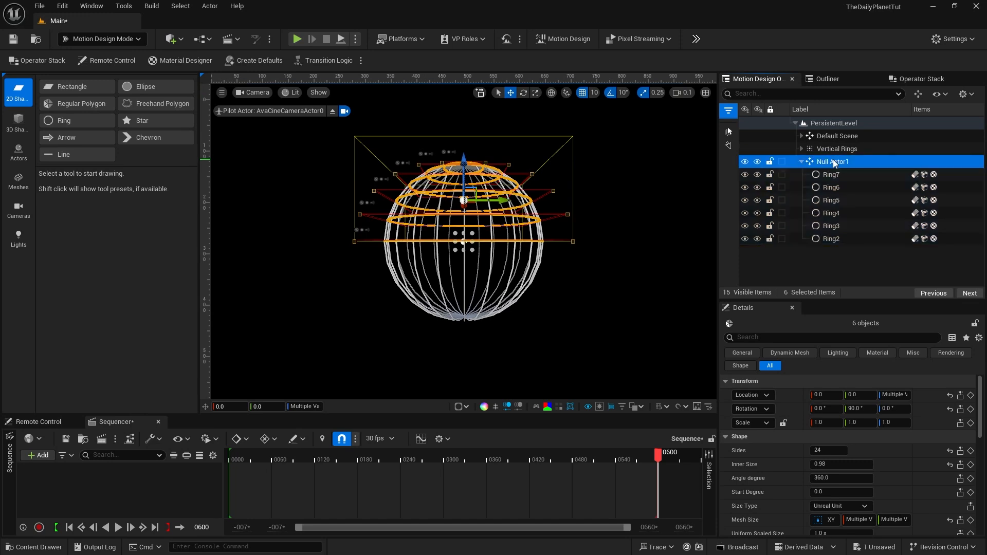
{"action": "left_click", "coordinate": [832, 160]}
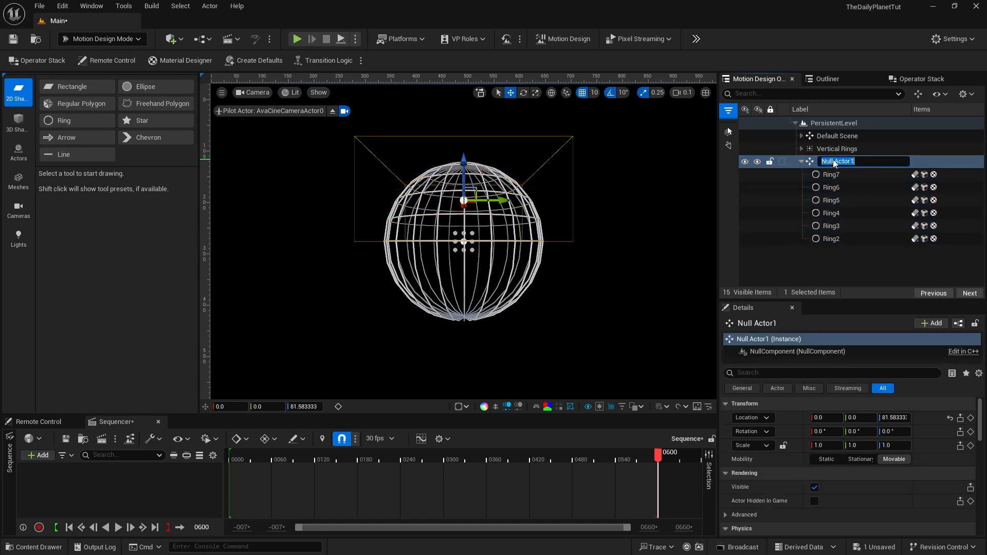
{"action": "type", "text": "TopRing"}
{"action": "key", "text": "Return"}
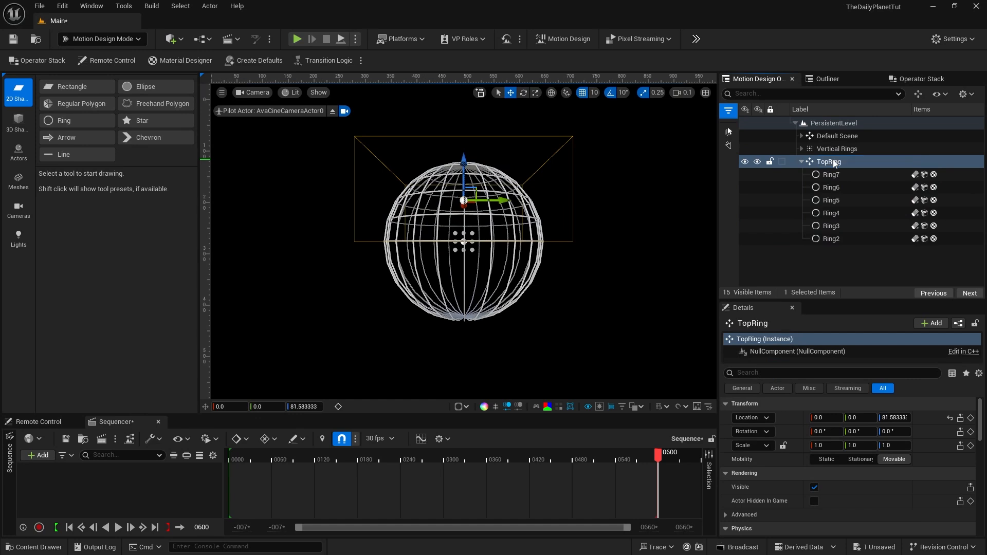
{"action": "left_click", "coordinate": [801, 162]}
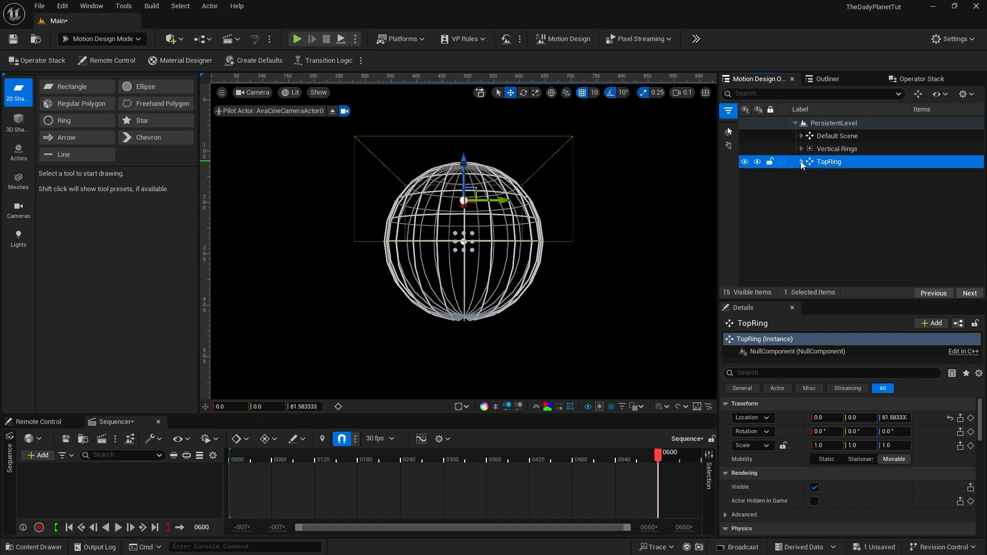
Step: Duplicate the TopRing null actor together with its rings and select the copy
{"action": "left_click", "coordinate": [829, 165]}
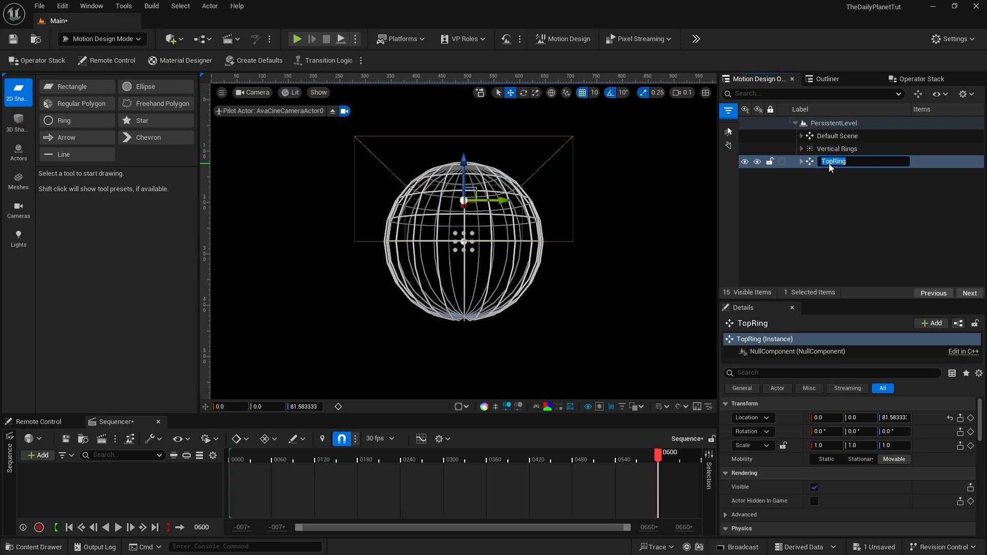
{"action": "left_click", "coordinate": [808, 161]}
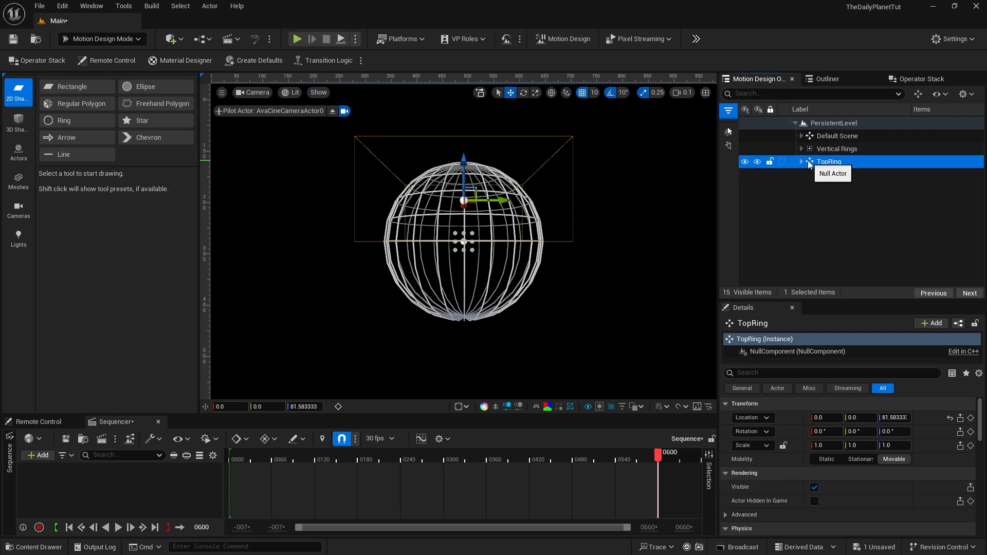
{"action": "key", "text": "ctrl+d"}
{"action": "left_click", "coordinate": [829, 163]}
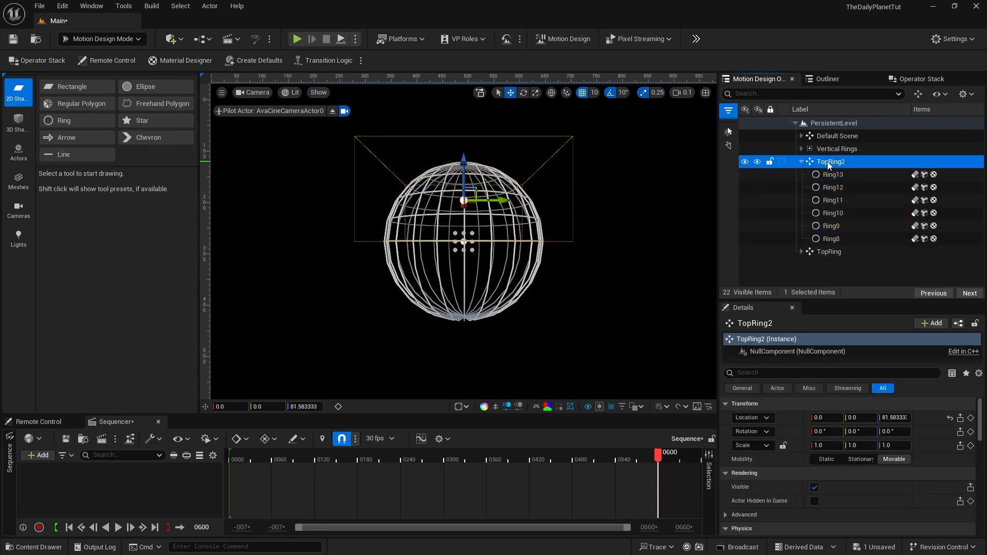
Step: Rename the duplicated TopRing2 null actor as BottomRings
{"action": "left_click", "coordinate": [828, 163]}
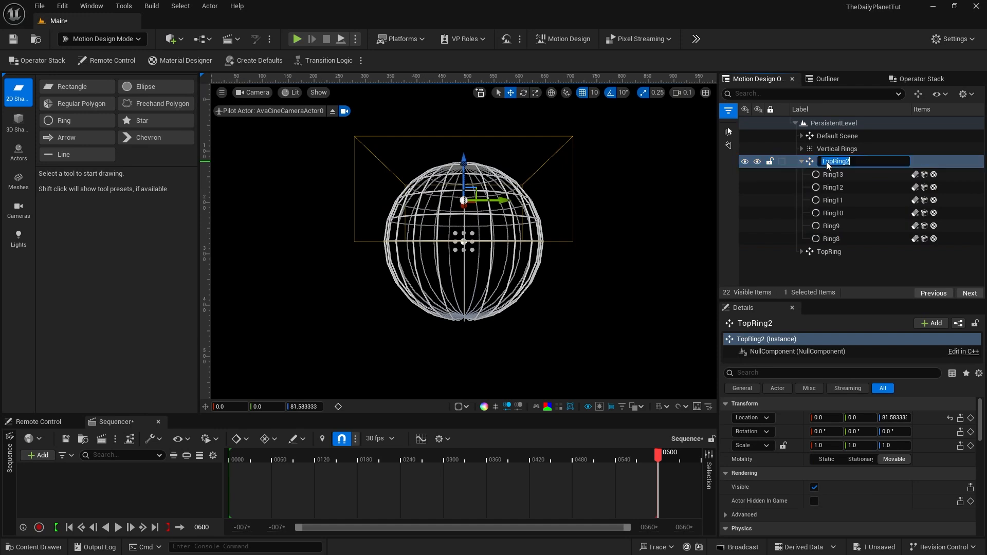
{"action": "type", "text": "BottomRings"}
{"action": "key", "text": "Return"}
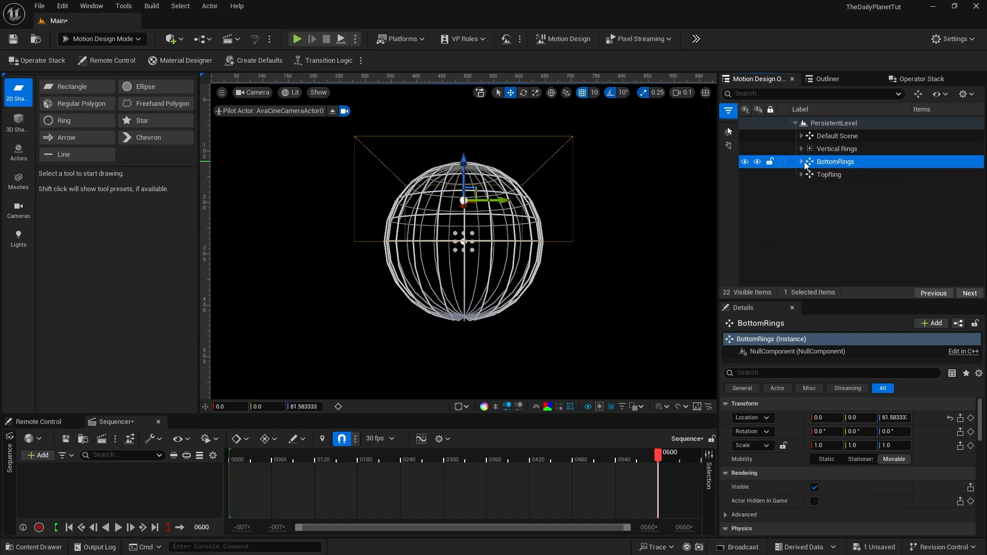
Step: Set the X rotation of BottomRings to 180° to flip the ring group upside down
{"action": "left_click", "coordinate": [821, 432]}
{"action": "left_click", "coordinate": [821, 432]}
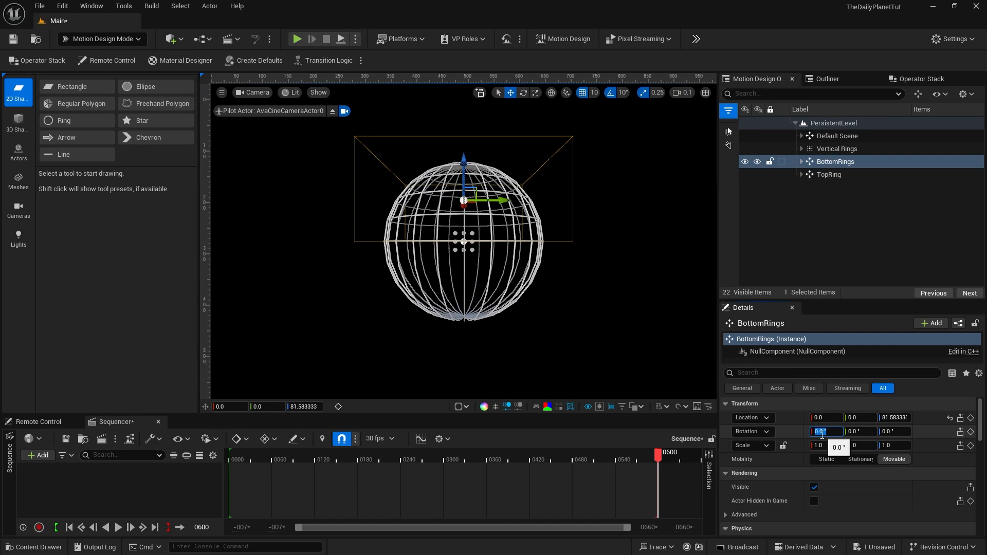
{"action": "type", "text": "180"}
{"action": "key", "text": "Return"}
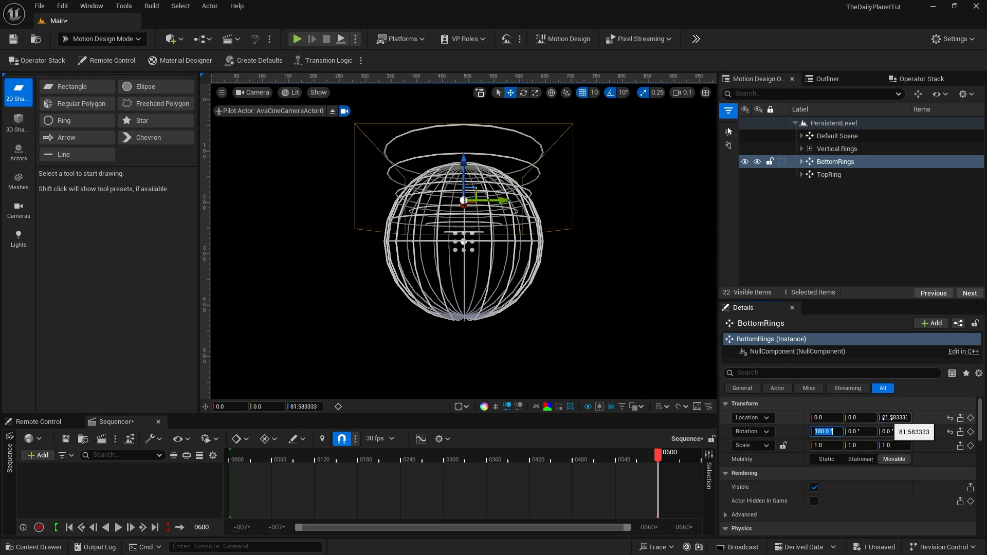
Step: Set the Z location of BottomRings to -81.583333 to fill the globe's lower half, and save the level
{"action": "left_click", "coordinate": [891, 417]}
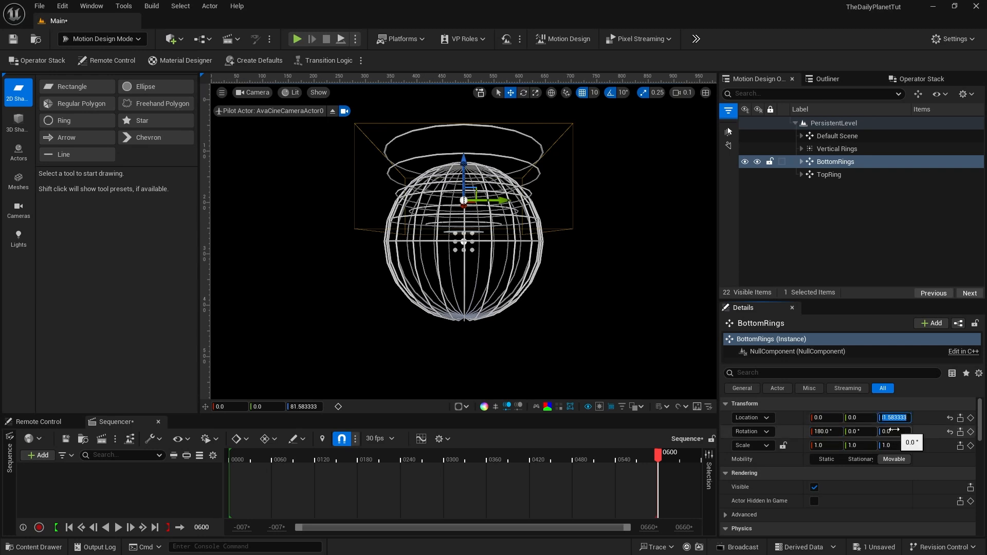
{"action": "key", "text": "Home"}
{"action": "type", "text": "-"}
{"action": "key", "text": "Return"}
{"action": "left_click", "coordinate": [628, 238]}
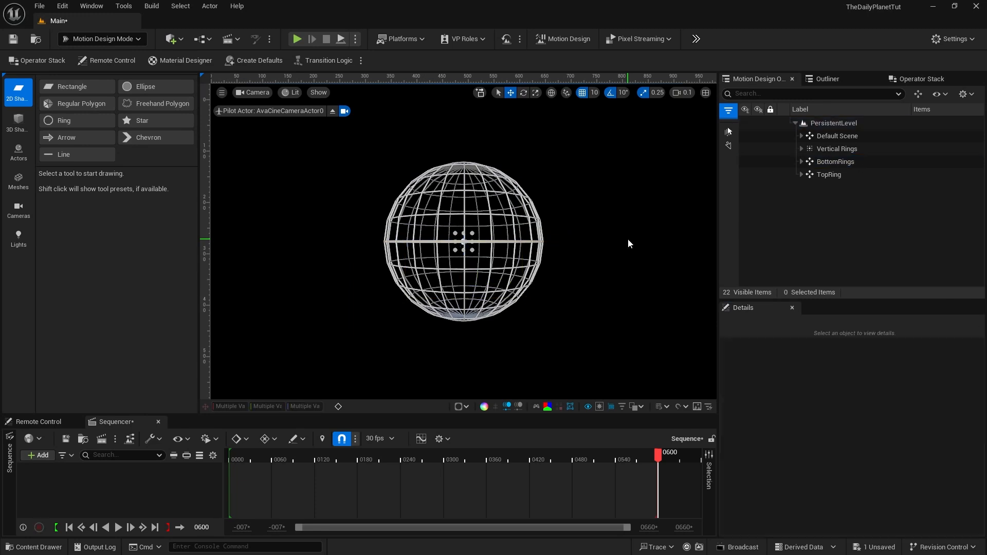
{"action": "key", "text": "ctrl+s"}
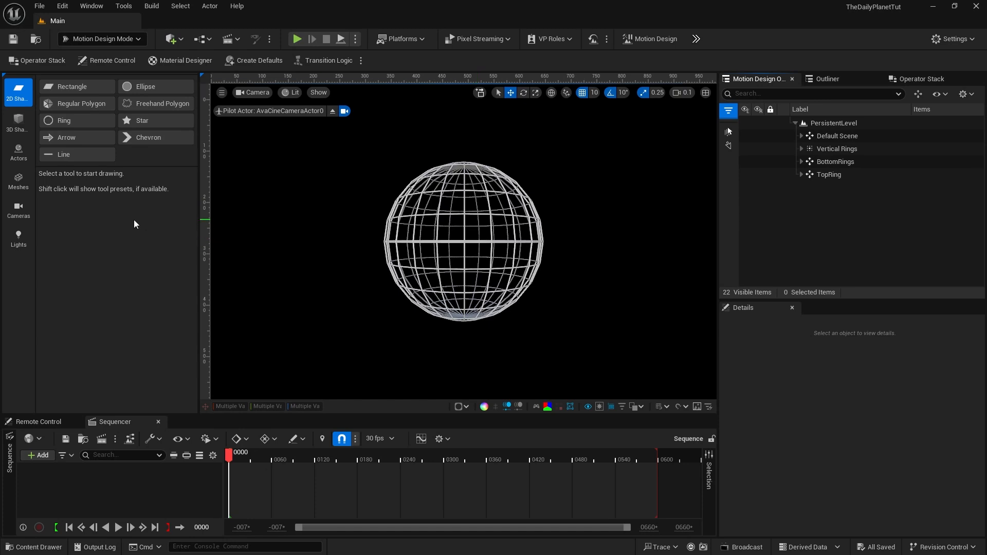
Step: Switch to Modeling mode and place a new sphere in the scene with its X position set to 0
{"action": "left_click", "coordinate": [99, 39]}
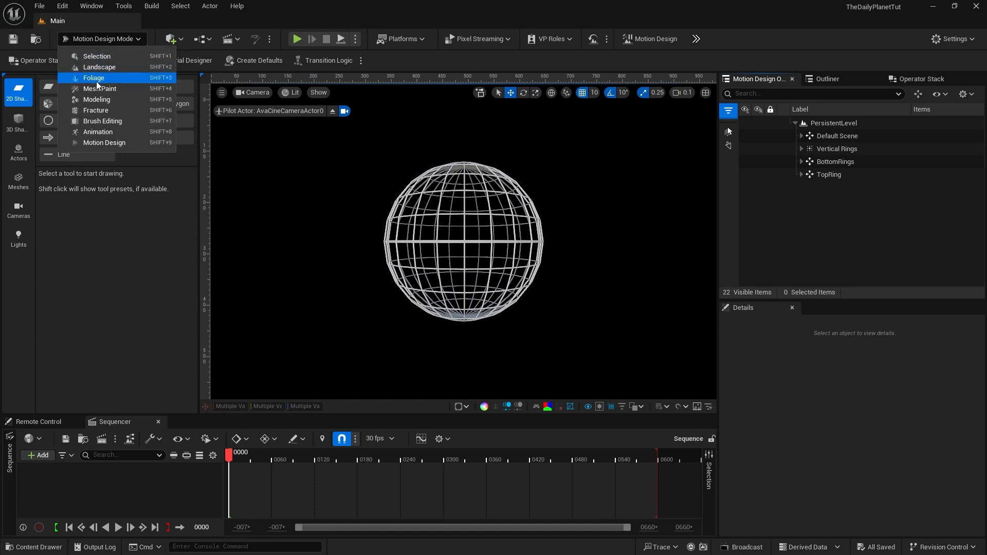
{"action": "left_click", "coordinate": [98, 100]}
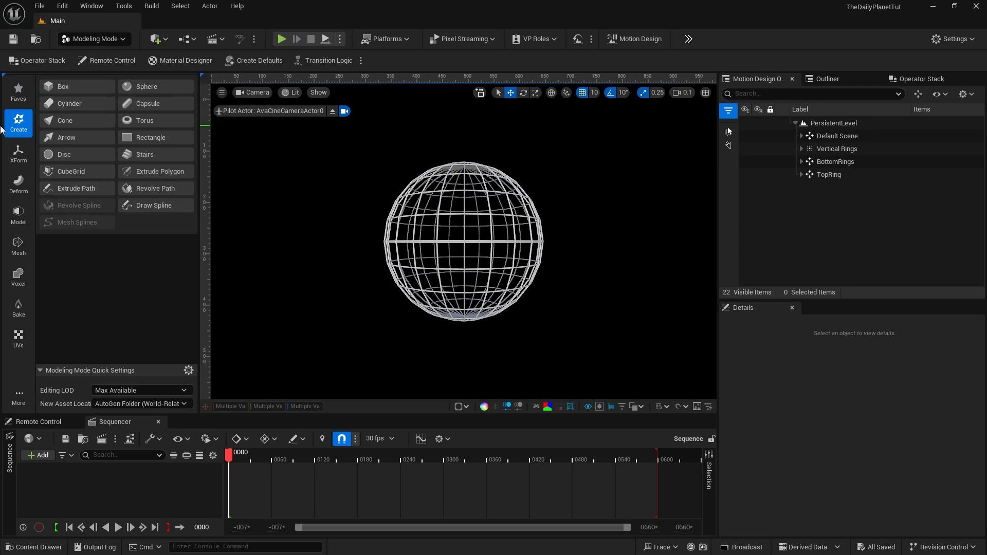
{"action": "left_click", "coordinate": [153, 85]}
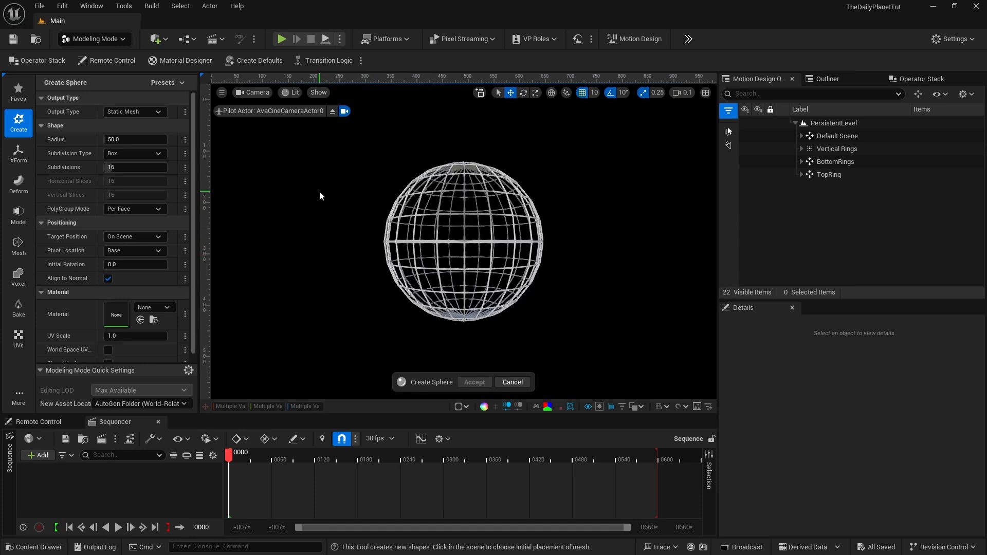
{"action": "left_click", "coordinate": [339, 221]}
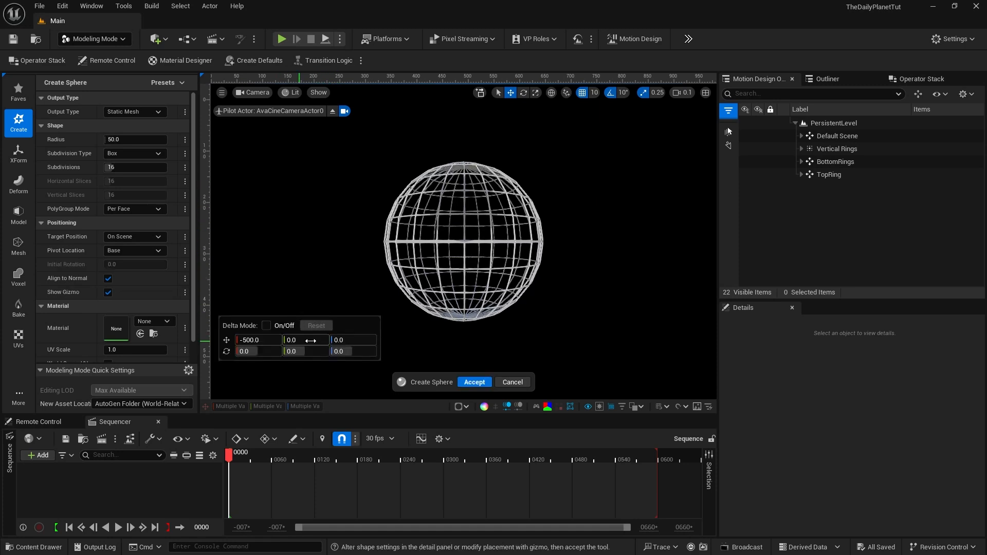
{"action": "left_click", "coordinate": [253, 342]}
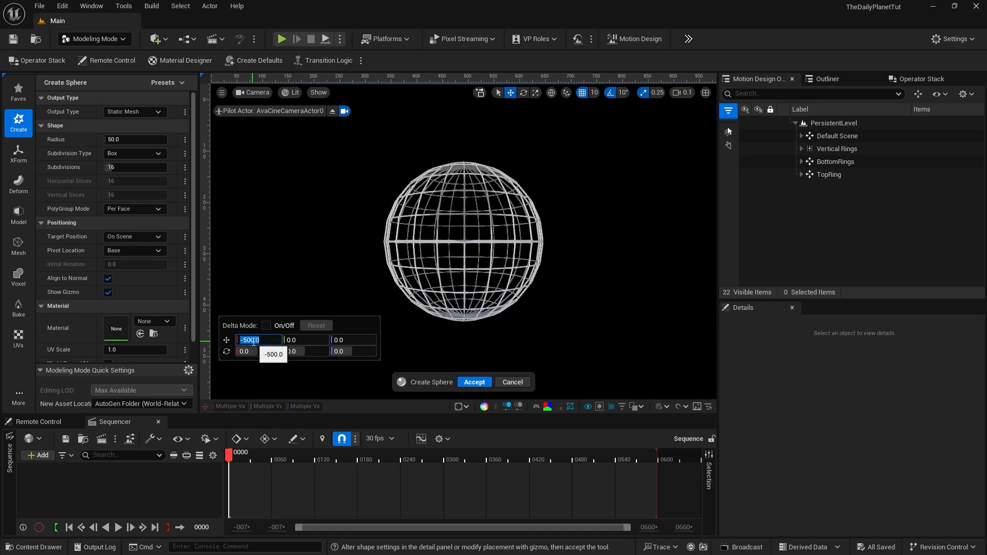
{"action": "type", "text": "0"}
{"action": "key", "text": "Return"}
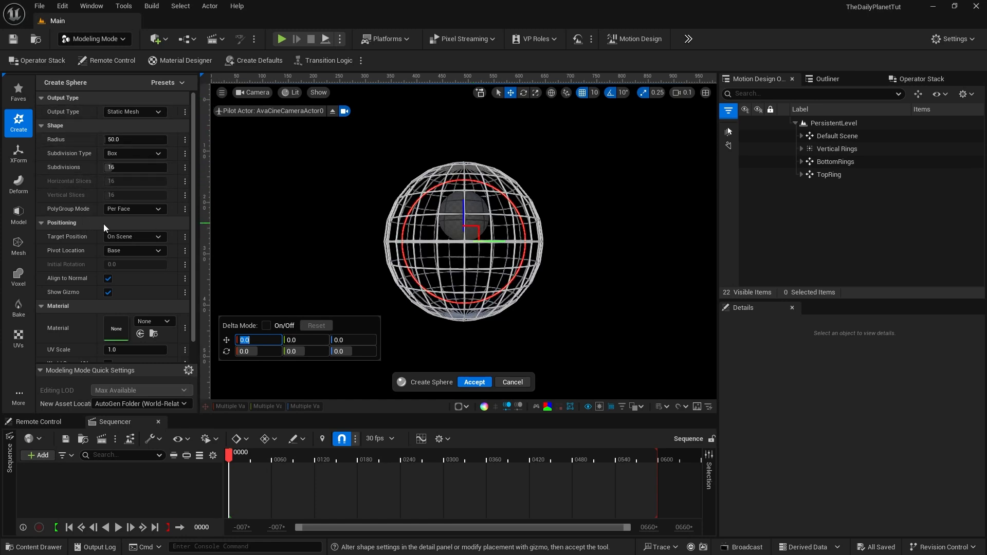
Step: Set the new sphere's pivot location to Centered and its radius to 150
{"action": "left_click", "coordinate": [129, 250]}
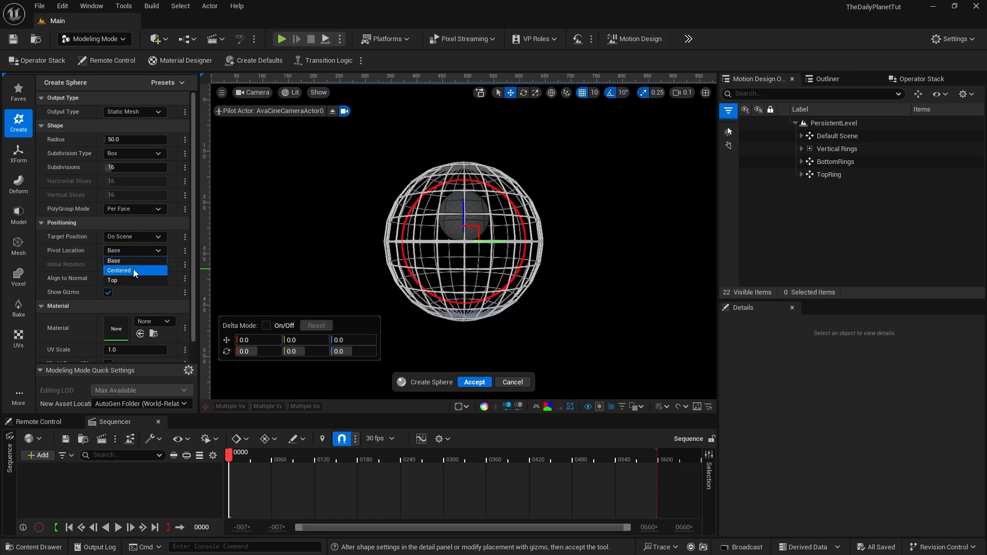
{"action": "left_click", "coordinate": [133, 270]}
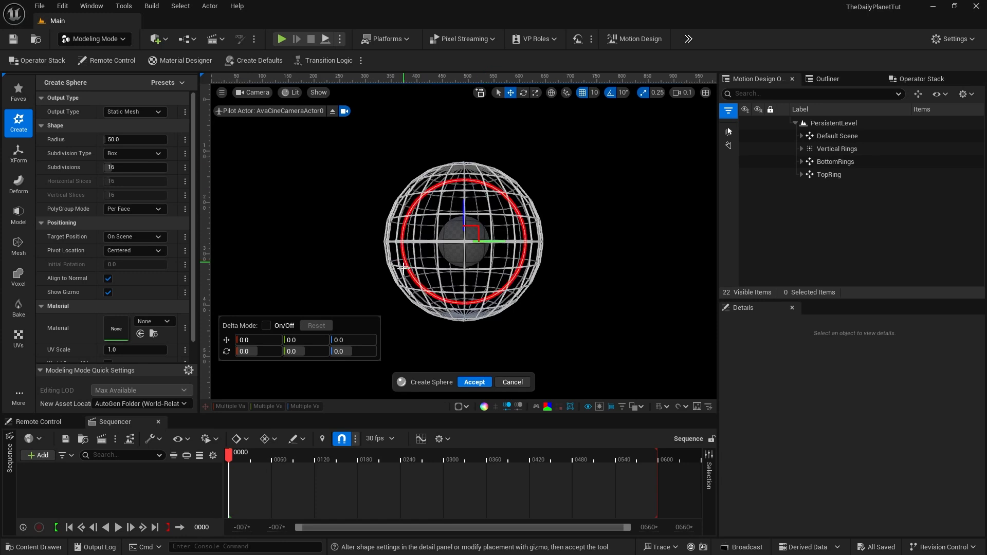
{"action": "left_click", "coordinate": [112, 139]}
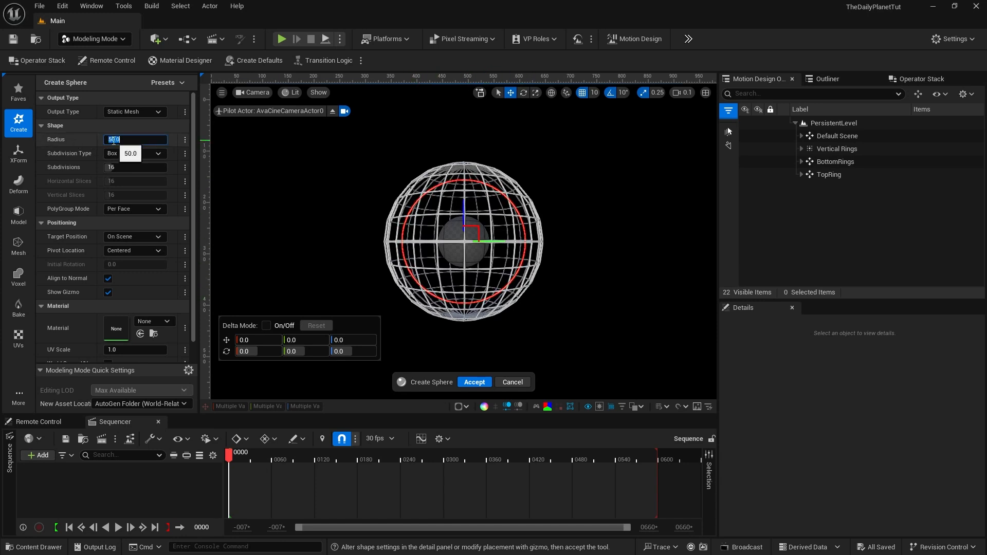
{"action": "type", "text": "150"}
{"action": "key", "text": "Return"}
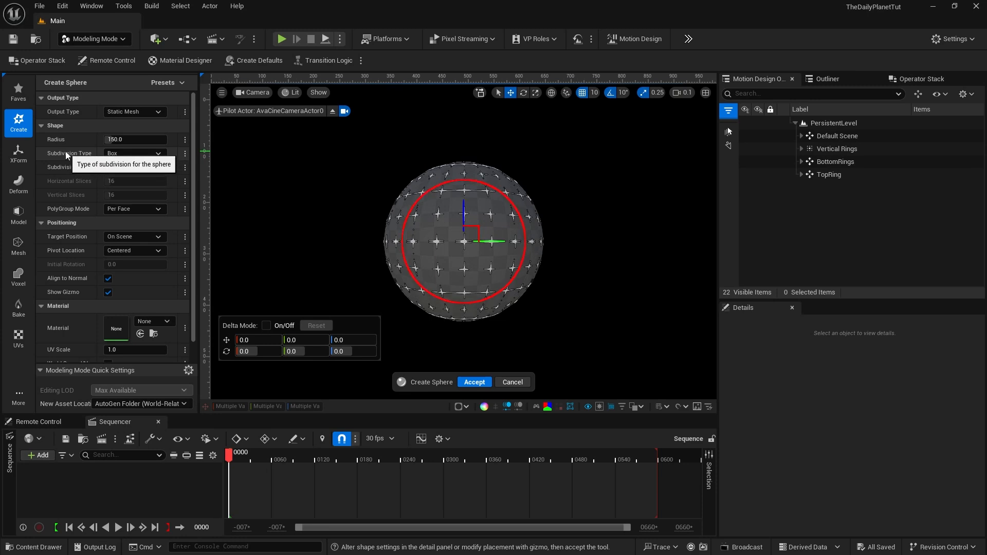
Step: Set the sphere's subdivision type to Lat Long with 12 horizontal and 24 vertical slices, and accept the shape
{"action": "left_click", "coordinate": [123, 153]}
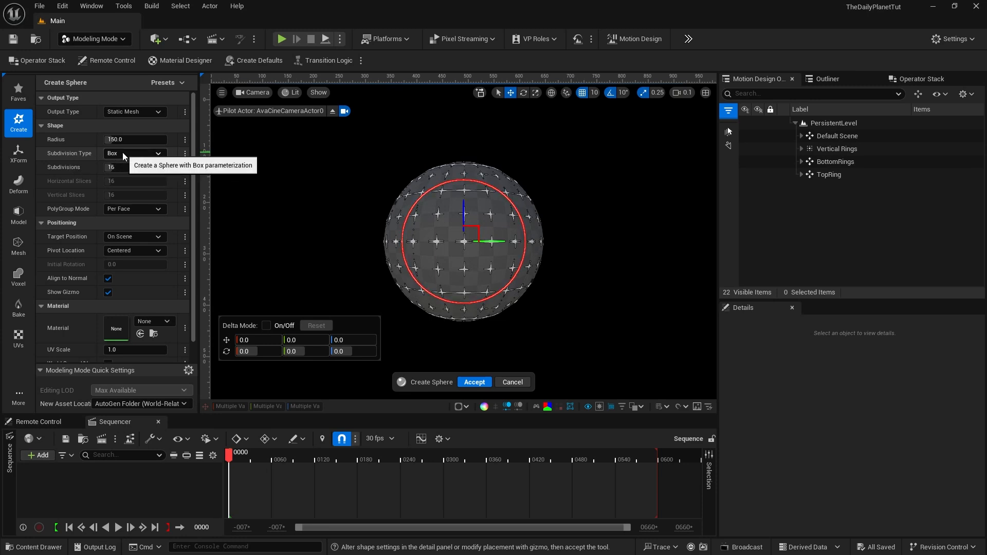
{"action": "left_click", "coordinate": [123, 162]}
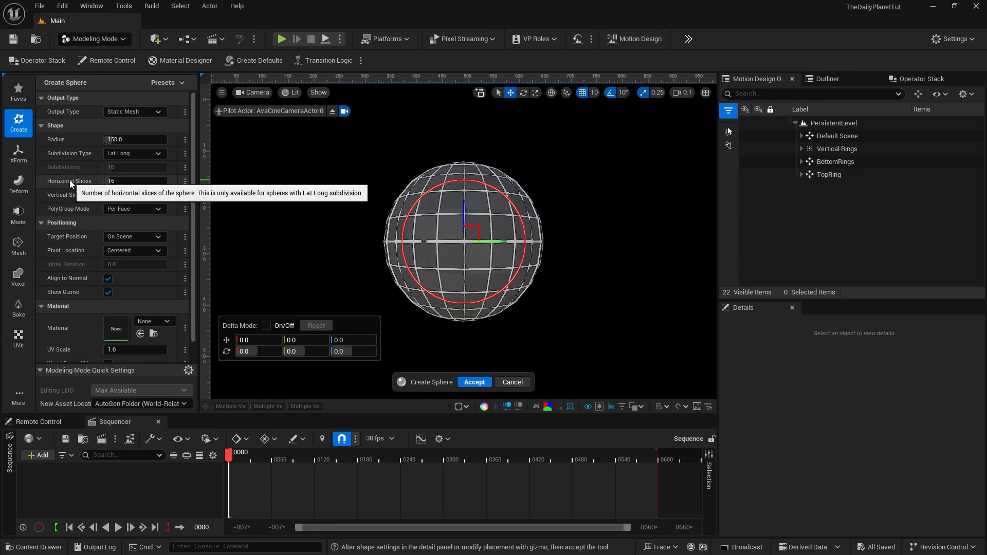
{"action": "left_click", "coordinate": [111, 182]}
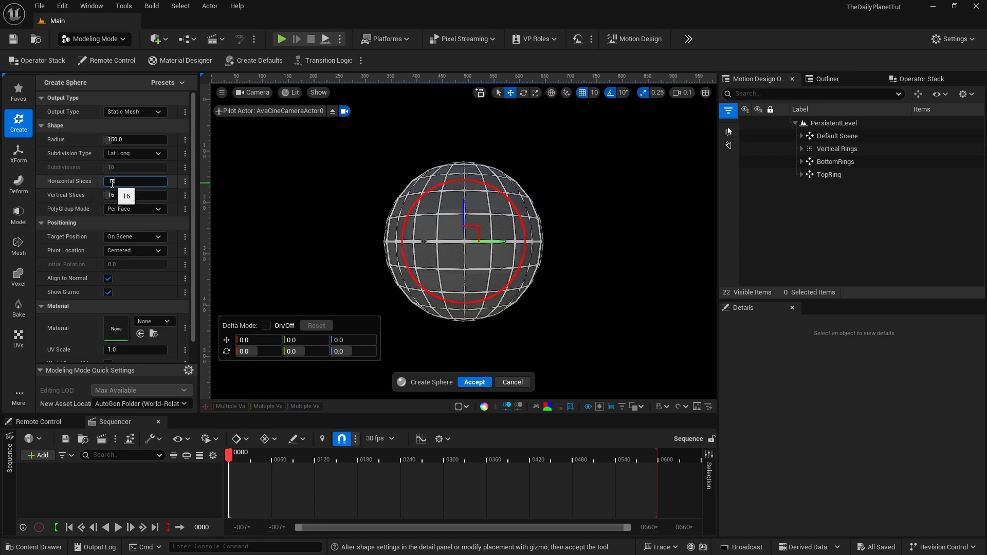
{"action": "key", "text": "Tab"}
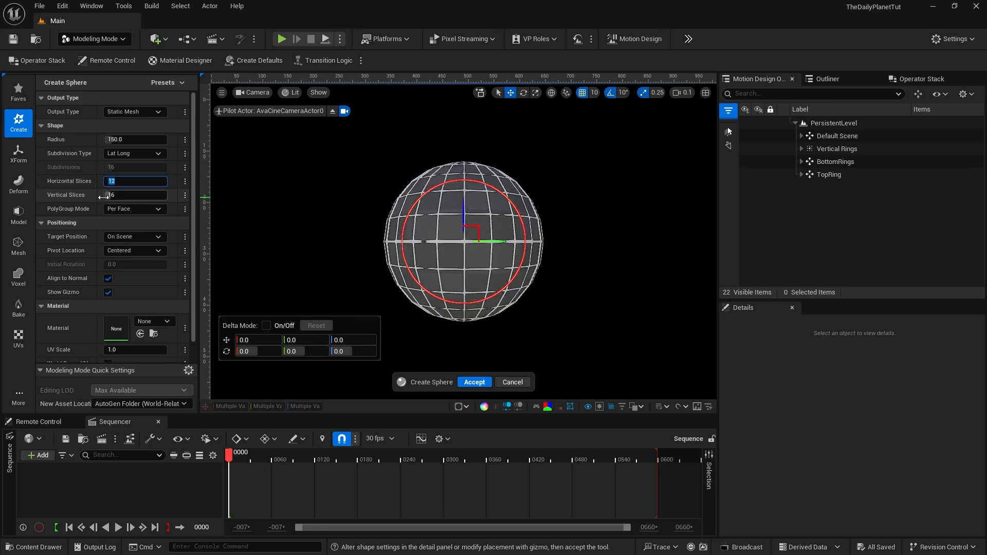
{"action": "type", "text": "24"}
{"action": "key", "text": "Return"}
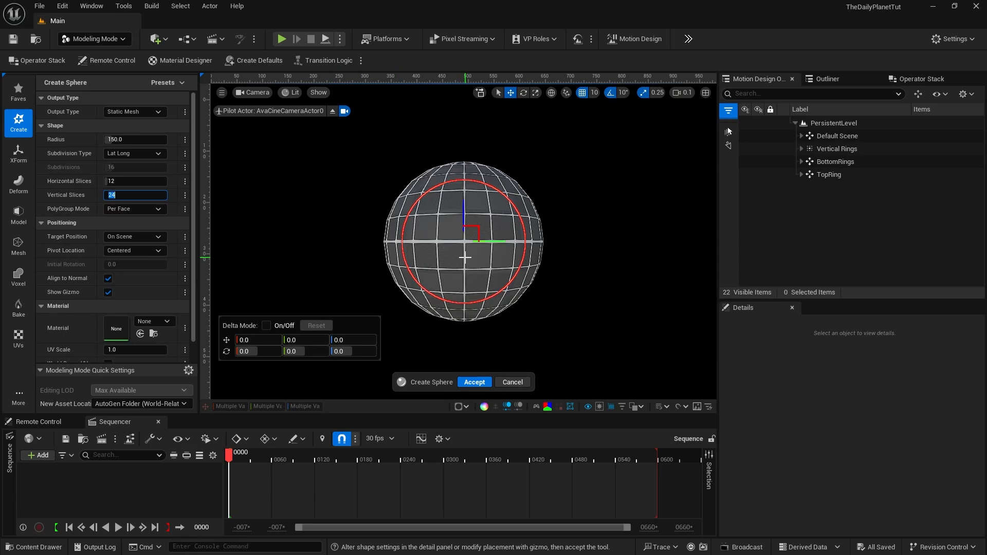
{"action": "left_click", "coordinate": [473, 383]}
Step: Return to Motion Design mode and rename the new sphere as EarthSphere
{"action": "left_click", "coordinate": [95, 39]}
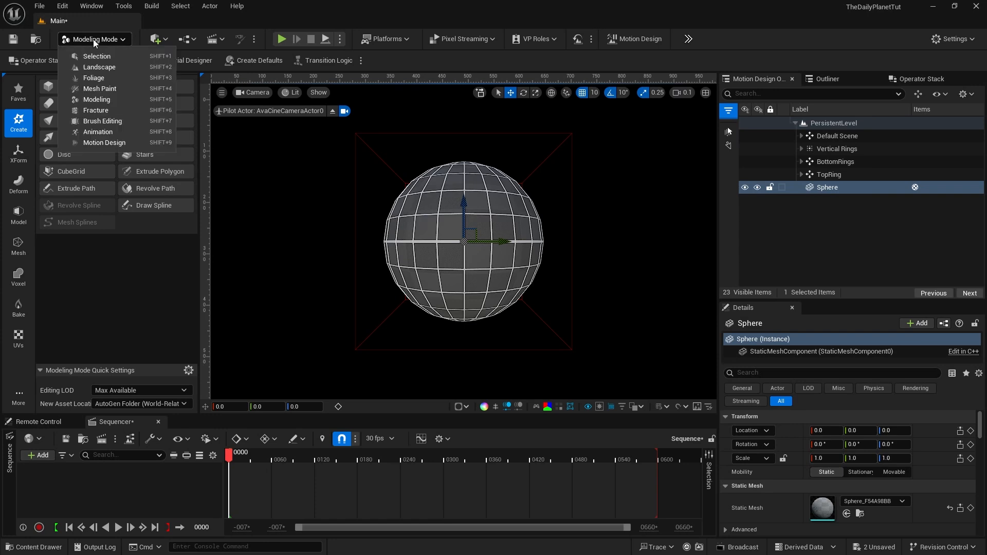
{"action": "left_click", "coordinate": [102, 142]}
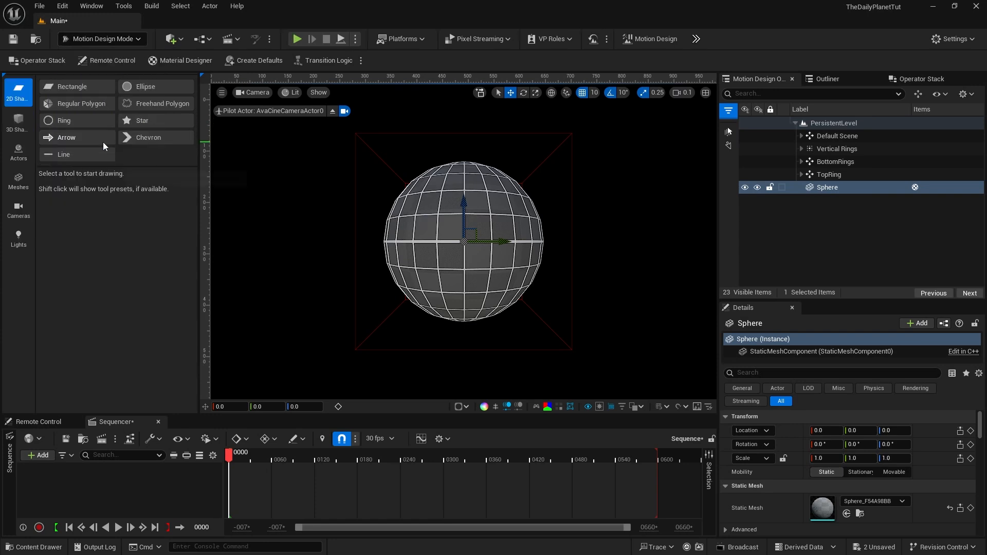
{"action": "left_click", "coordinate": [825, 188]}
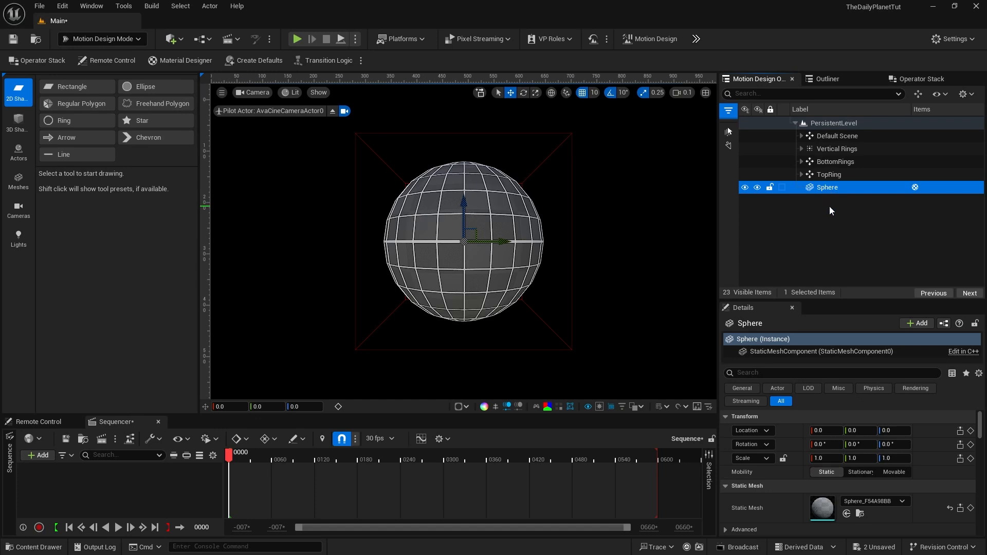
{"action": "left_click", "coordinate": [825, 188]}
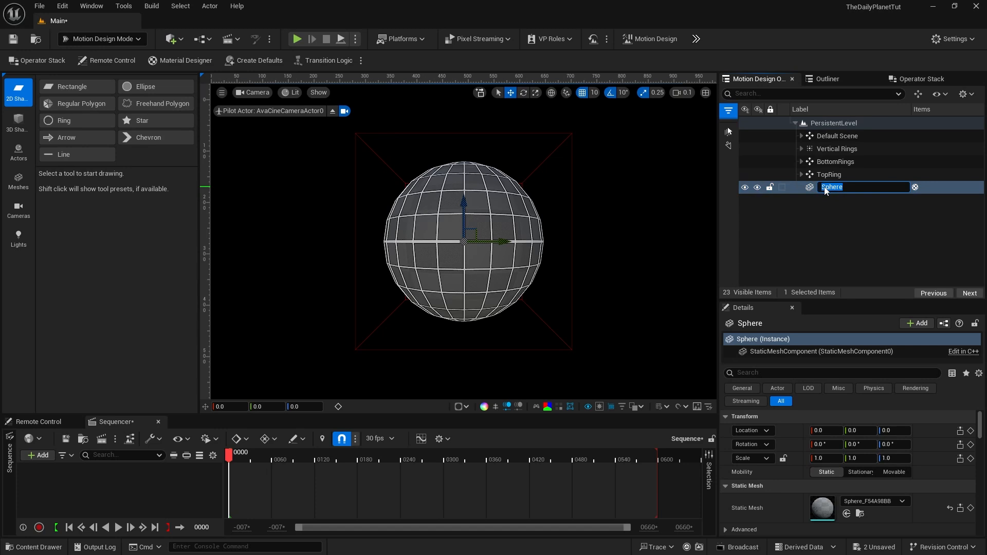
{"action": "type", "text": "EarthSphere"}
{"action": "key", "text": "Return"}
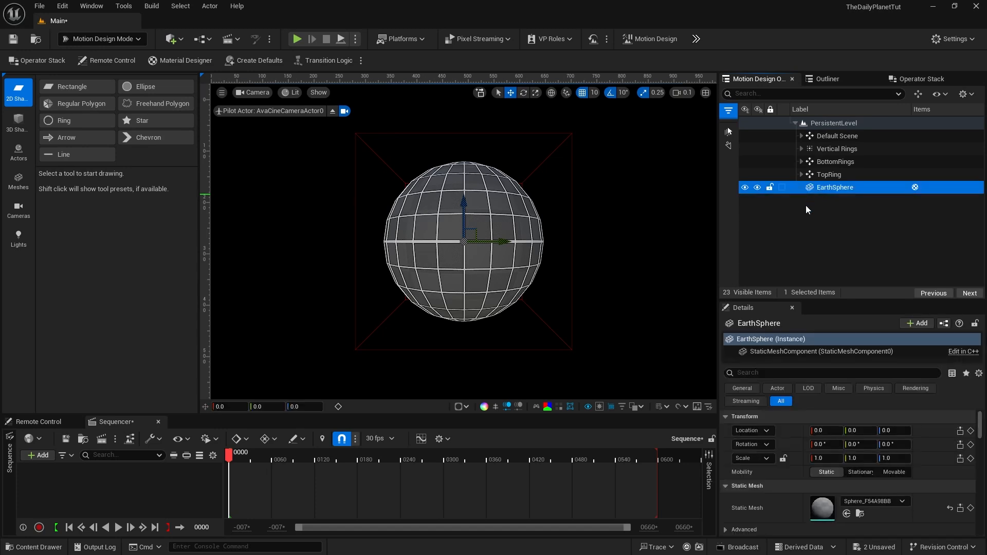
Step: Create a new PBR material for EarthSphere with Material Designer, after enlarging the Details area
{"action": "left_click_drag", "start_coordinate": [782, 295], "coordinate": [782, 220]}
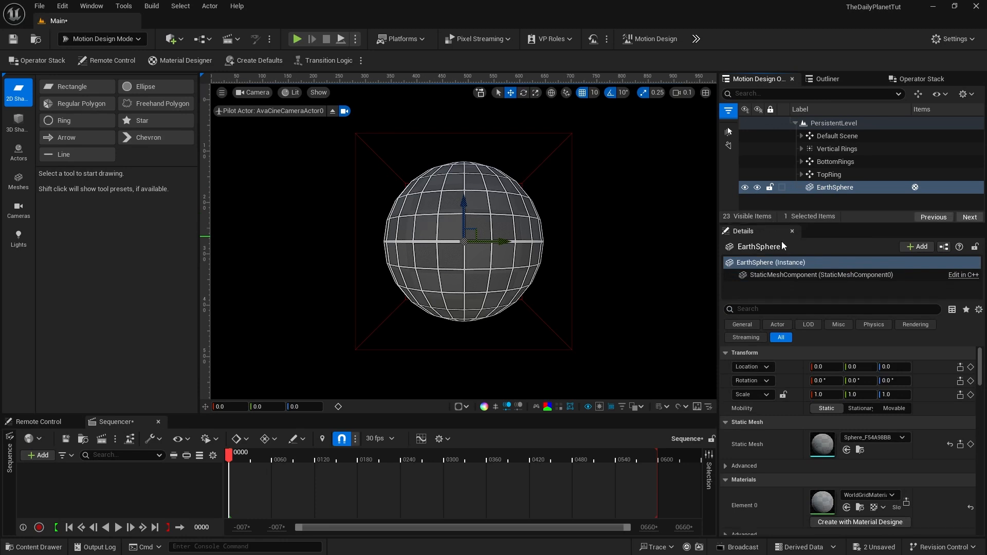
{"action": "left_click", "coordinate": [871, 520]}
{"action": "left_click_drag", "start_coordinate": [591, 89], "coordinate": [546, 61]}
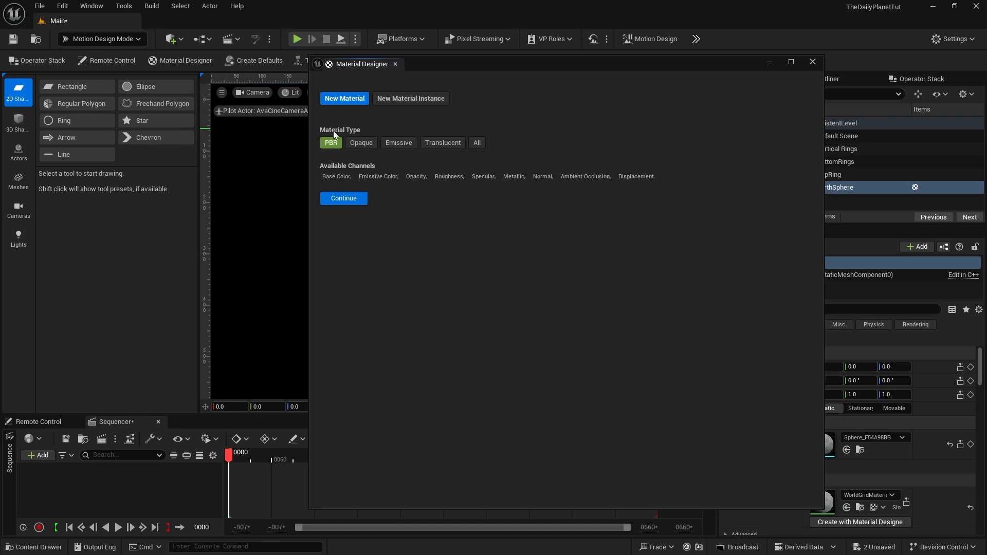
{"action": "left_click", "coordinate": [342, 201]}
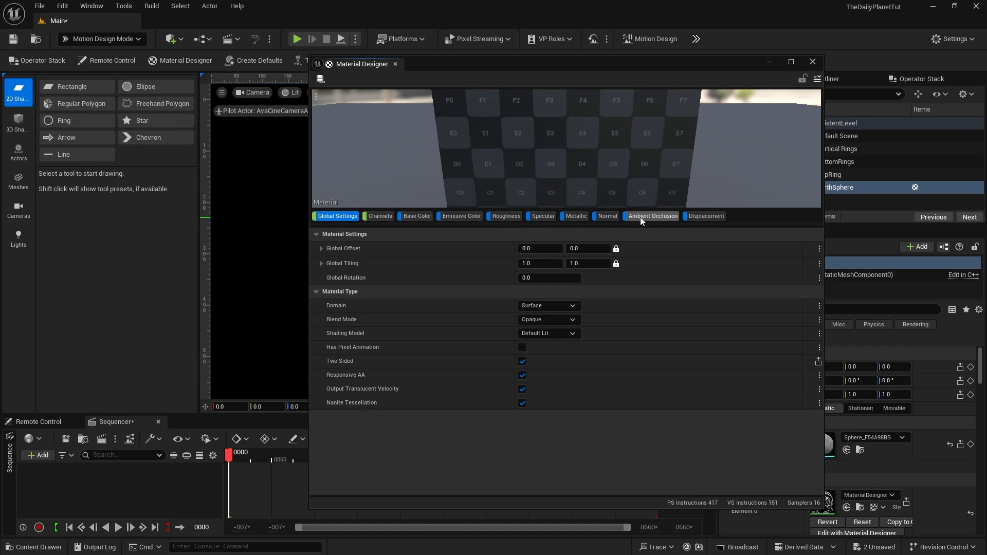
Step: Review the material's active channels and add two texture layers to its Base Color
{"action": "left_click", "coordinate": [383, 217]}
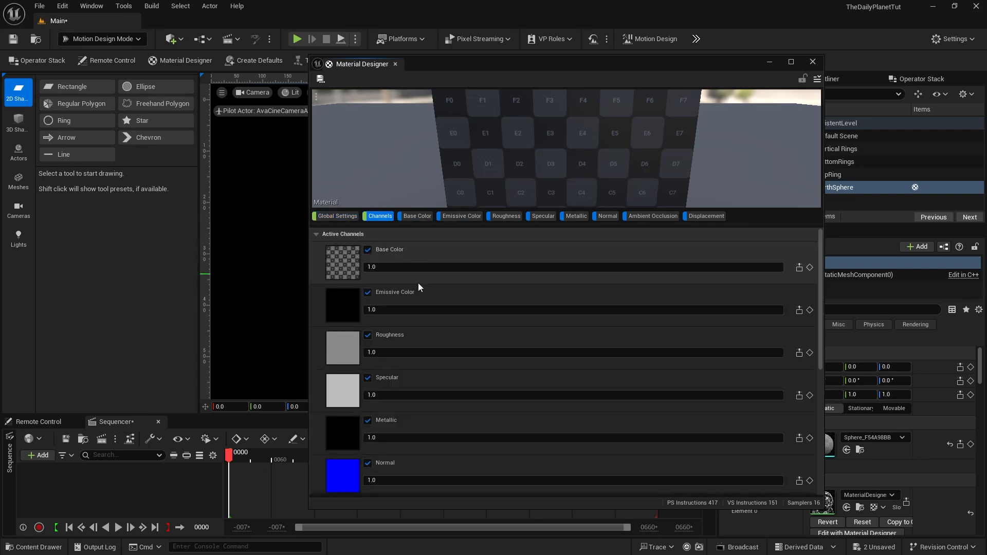
{"action": "left_click", "coordinate": [418, 217]}
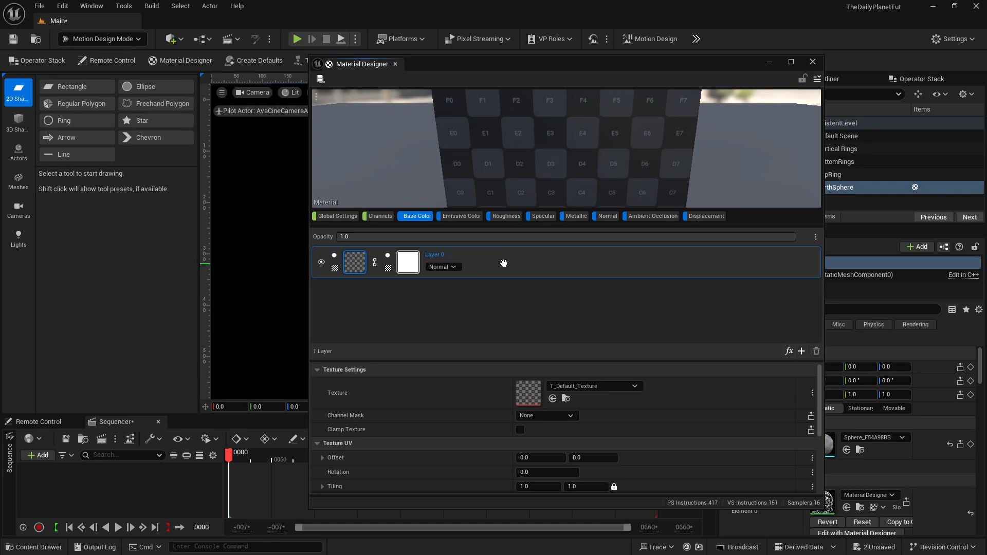
{"action": "left_click", "coordinate": [802, 351]}
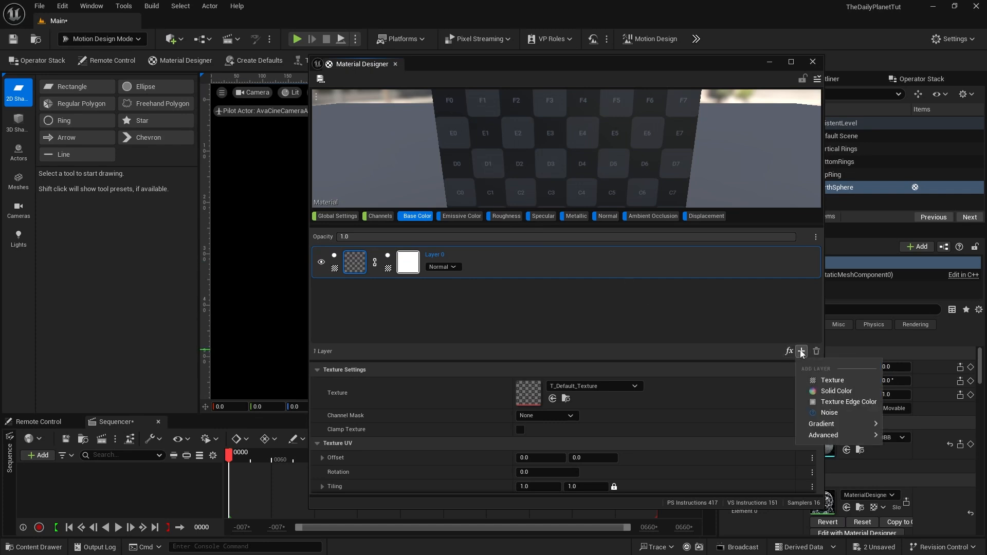
{"action": "left_click", "coordinate": [834, 381]}
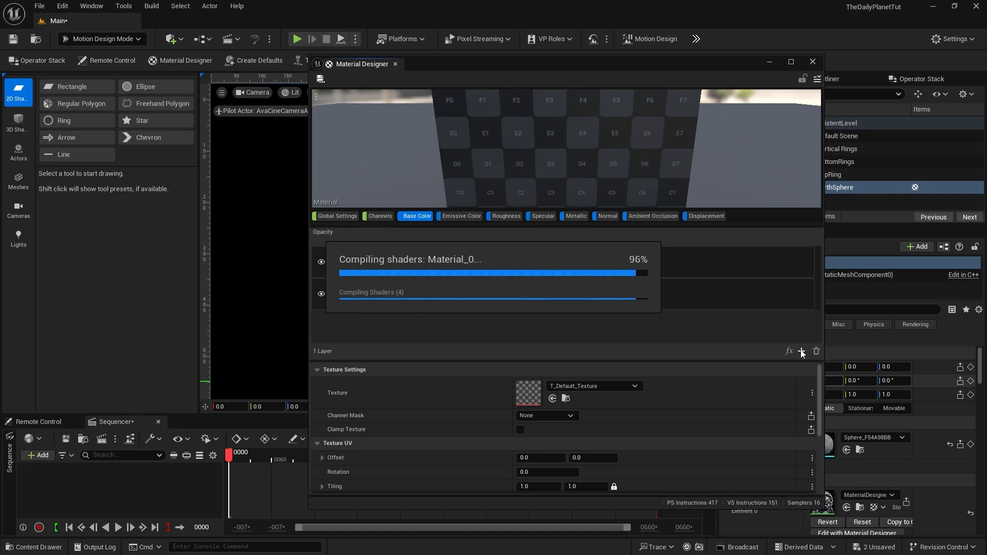
{"action": "left_click", "coordinate": [801, 351]}
{"action": "left_click", "coordinate": [824, 379]}
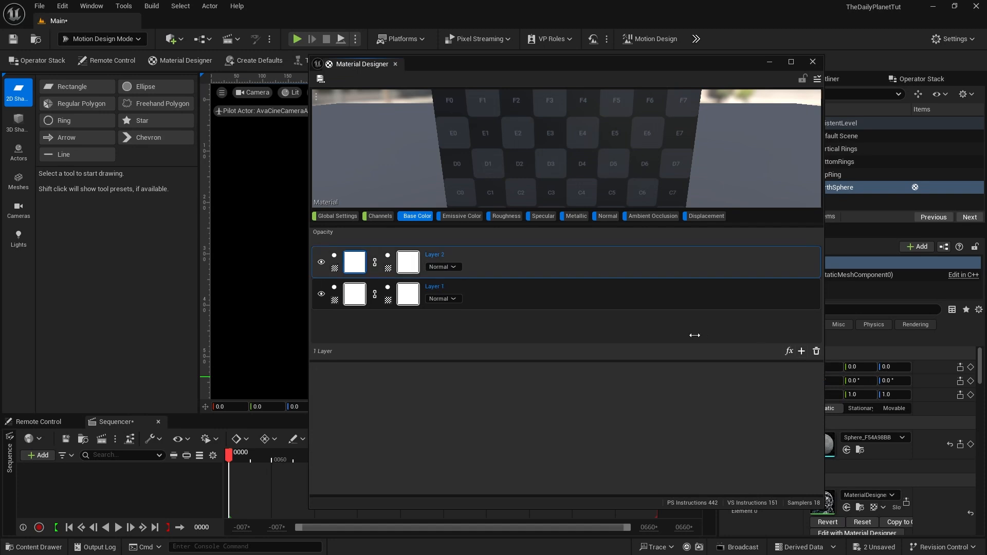
Step: Change the source of Base Color Layer 0 to Solid Color and set its linear hex value to 110800FF
{"action": "left_click_drag", "start_coordinate": [488, 56], "coordinate": [485, 16]}
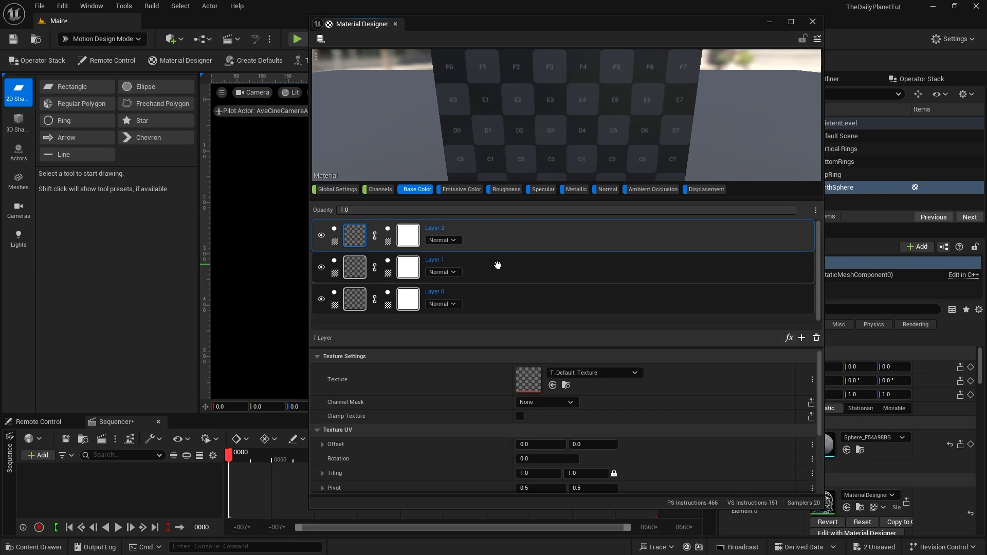
{"action": "left_click", "coordinate": [496, 301]}
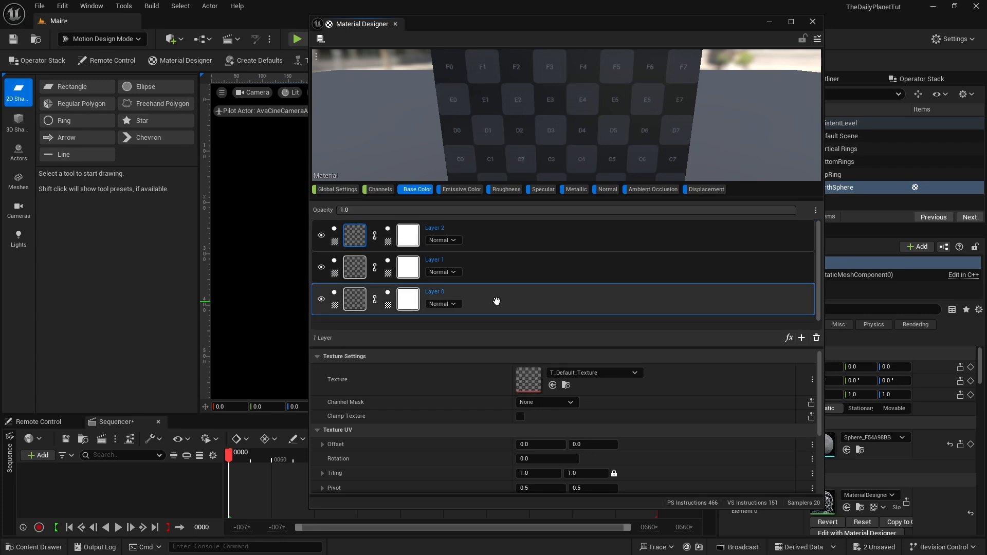
{"action": "left_click", "coordinate": [335, 307]}
{"action": "left_click", "coordinate": [366, 338]}
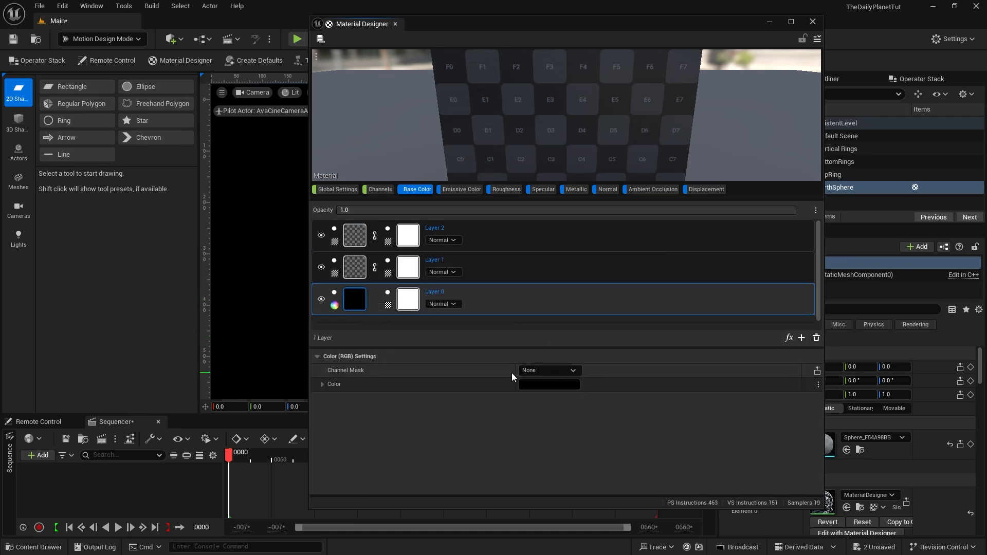
{"action": "left_click", "coordinate": [550, 386]}
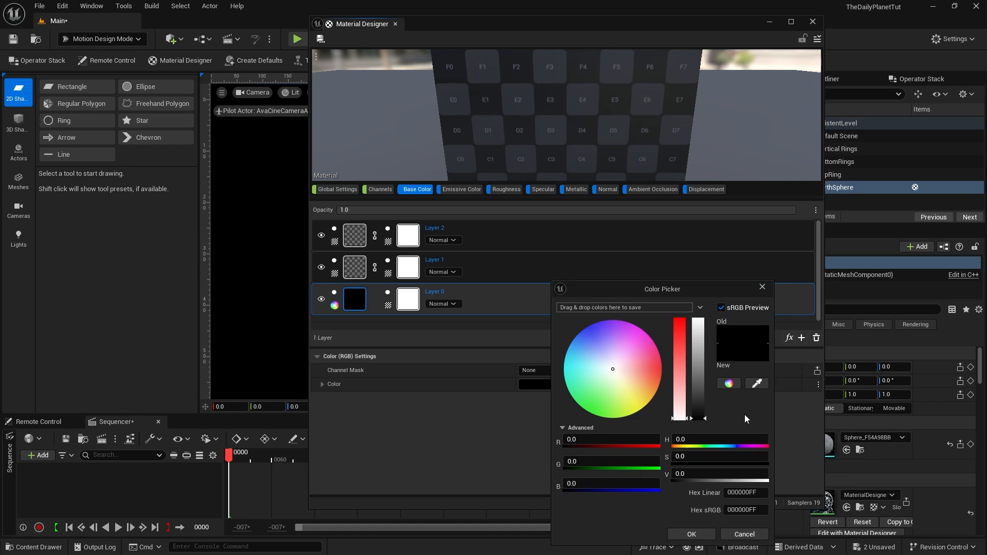
{"action": "left_click", "coordinate": [745, 492]}
{"action": "type", "text": "110800FF"}
{"action": "key", "text": "Return"}
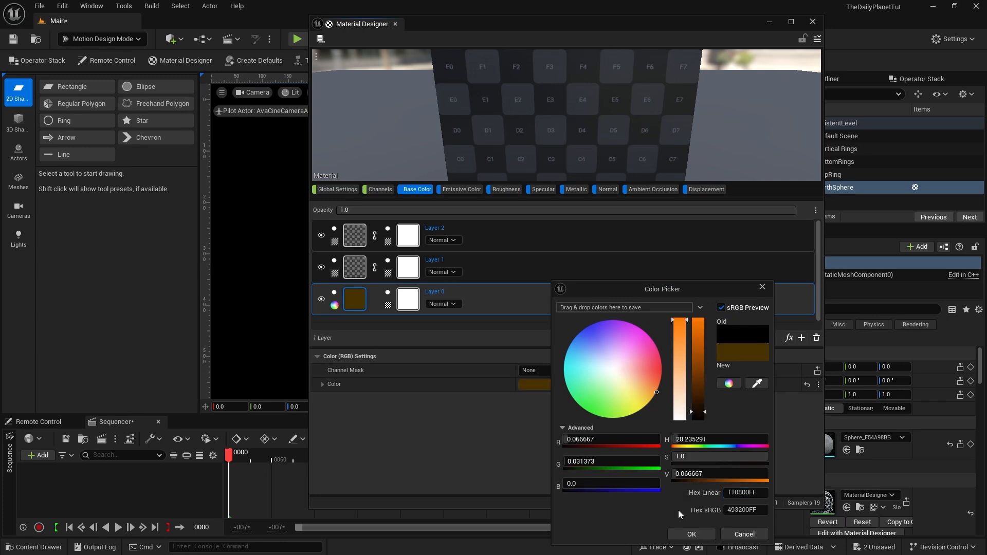
{"action": "left_click", "coordinate": [690, 533]}
Step: Assign the T_Perlin_Noise_M texture to Layer 1 of the Base Color
{"action": "left_click", "coordinate": [513, 266]}
{"action": "mouse_move", "coordinate": [349, 269]}
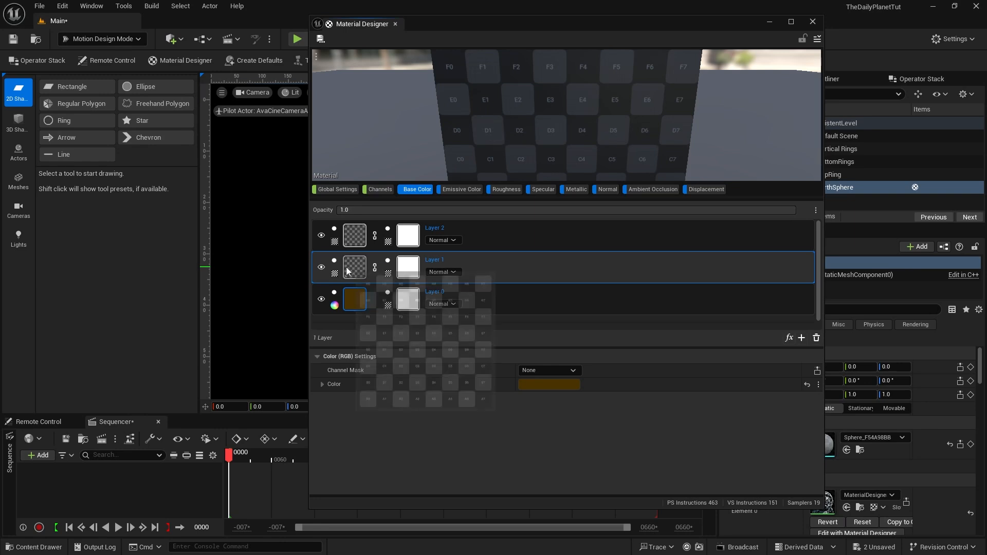
{"action": "left_click", "coordinate": [353, 265]}
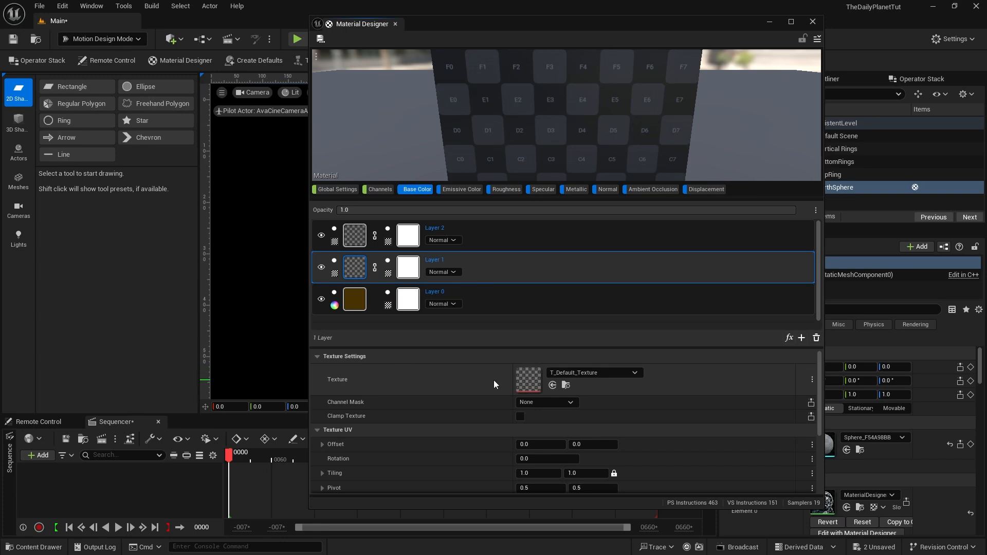
{"action": "left_click", "coordinate": [585, 374]}
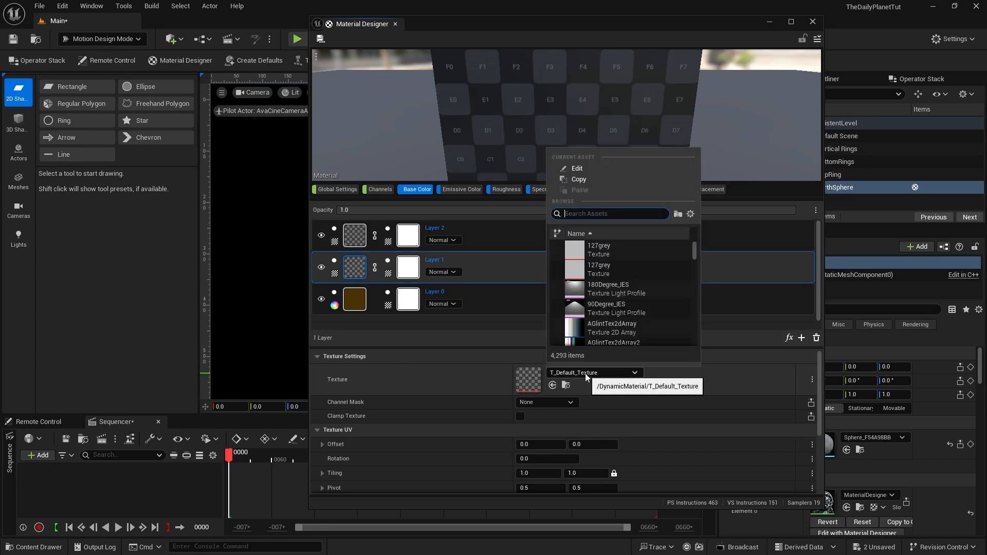
{"action": "type", "text": "perlin"}
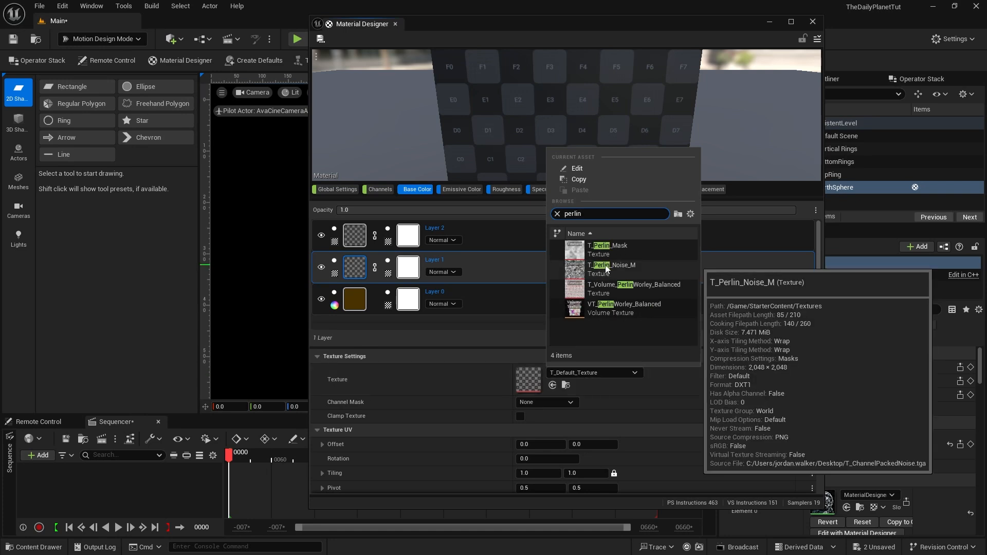
{"action": "left_click", "coordinate": [585, 267]}
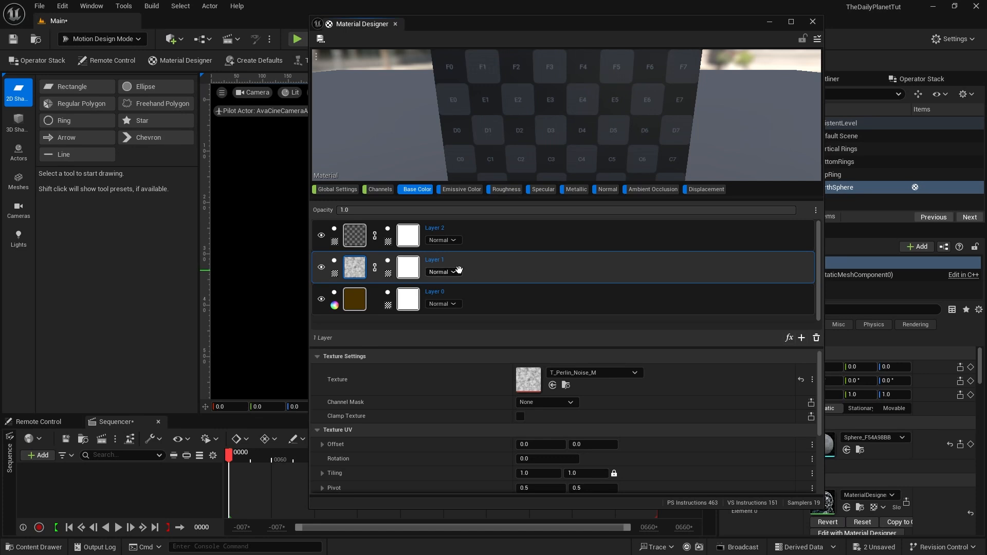
Step: Add a Brightness & Contrast color effect to the Perlin noise layer
{"action": "mouse_move", "coordinate": [360, 271]}
{"action": "left_click", "coordinate": [789, 339]}
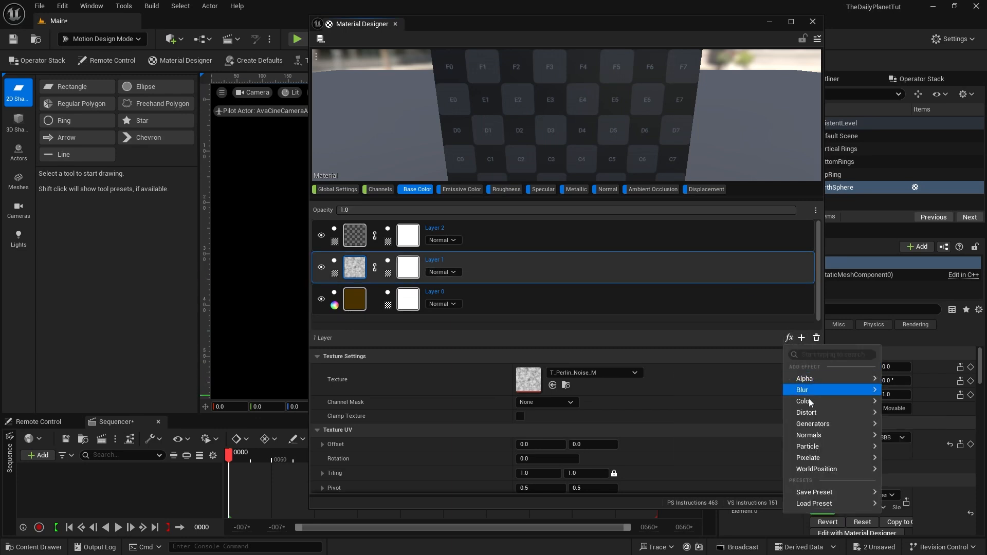
{"action": "mouse_move", "coordinate": [810, 403]}
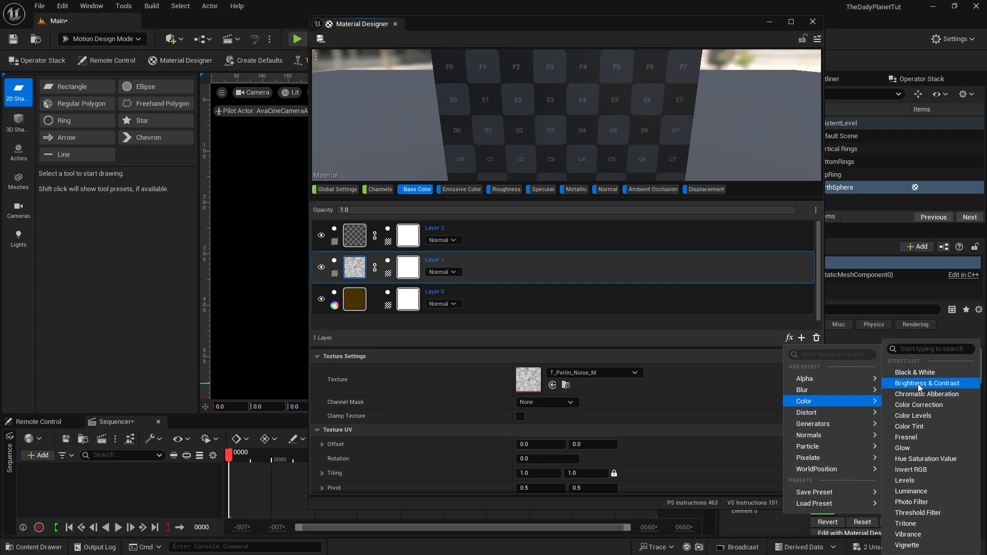
{"action": "left_click", "coordinate": [918, 384]}
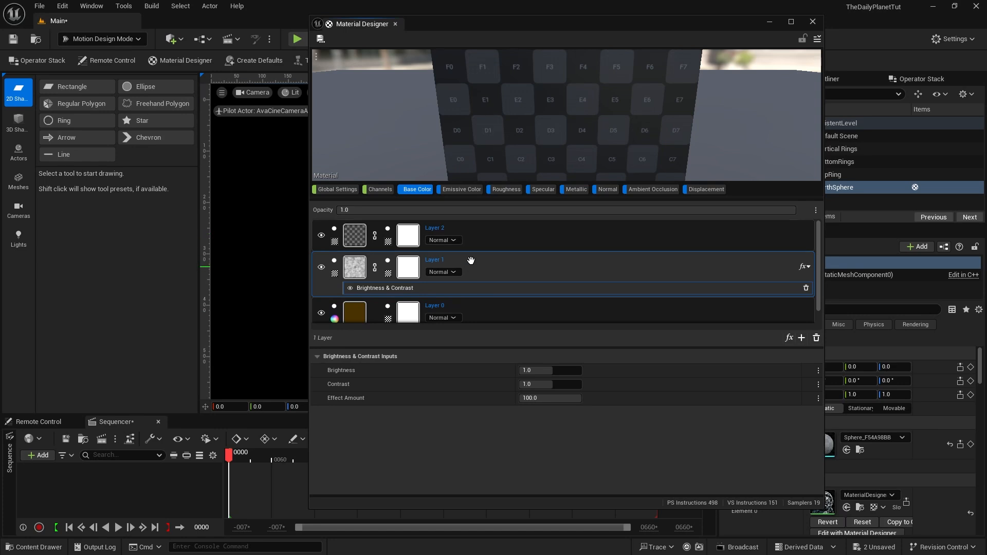
Step: Set the blend mode of Layers 1 and 2 to Multiply and the effect's Contrast to 1.16
{"action": "left_click", "coordinate": [443, 240]}
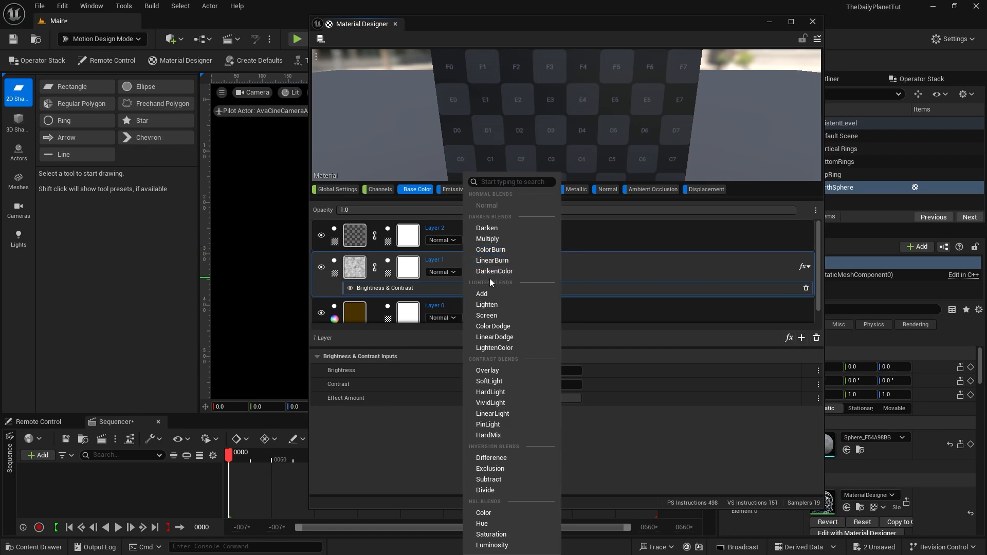
{"action": "left_click", "coordinate": [495, 239]}
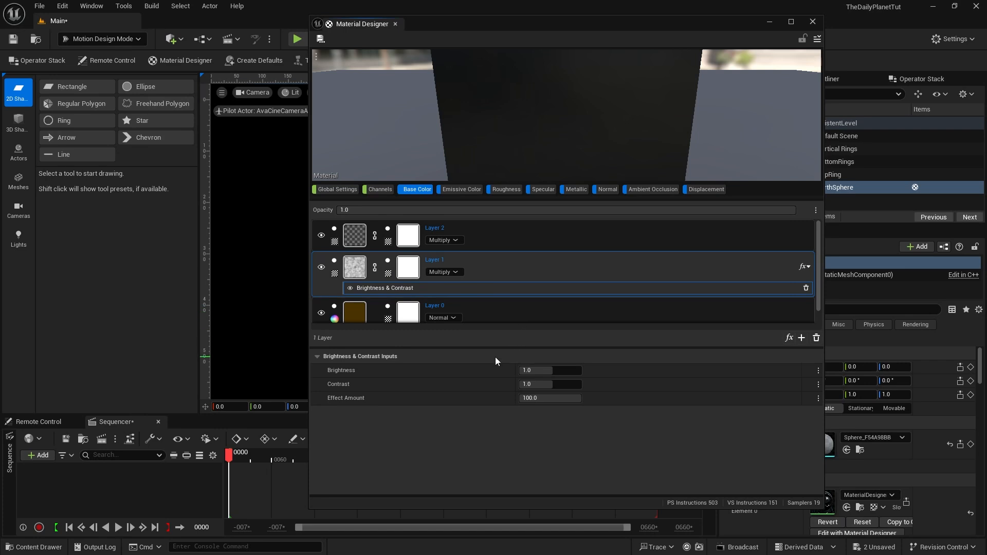
{"action": "left_click", "coordinate": [532, 384]}
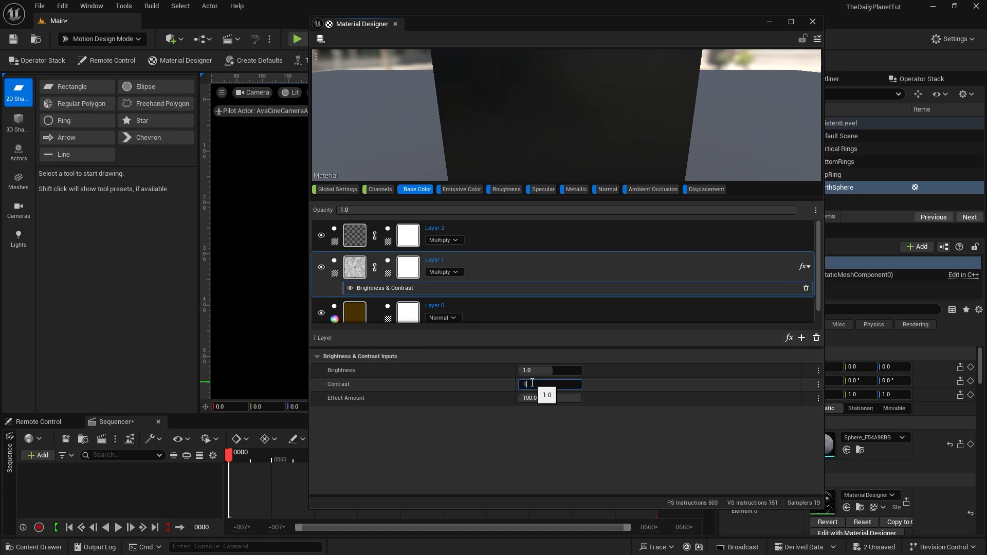
{"action": "type", "text": "1.16"}
{"action": "key", "text": "Return"}
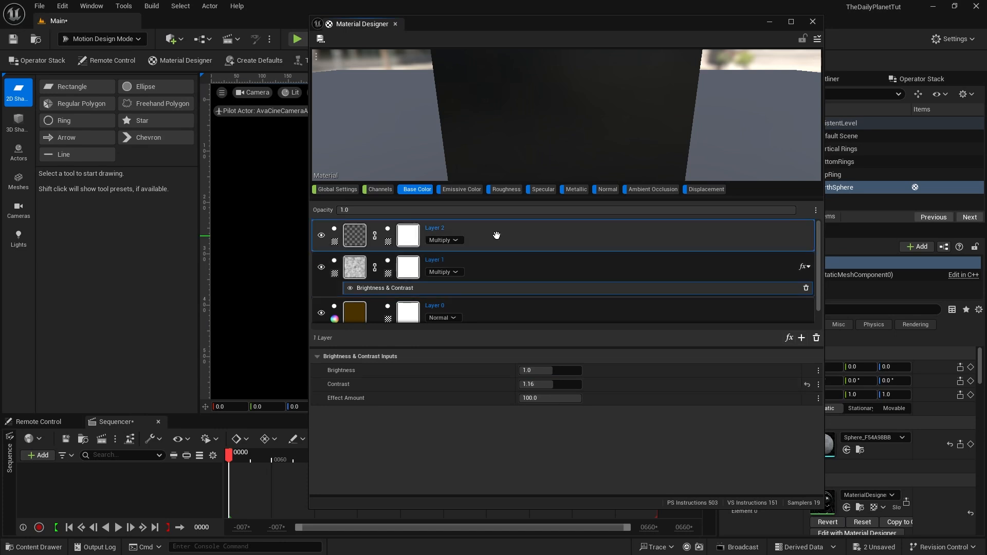
Step: Change the source of Base Color Layer 2 to Solid Color, make it pure white, and inspect the material preview
{"action": "left_click", "coordinate": [335, 244]}
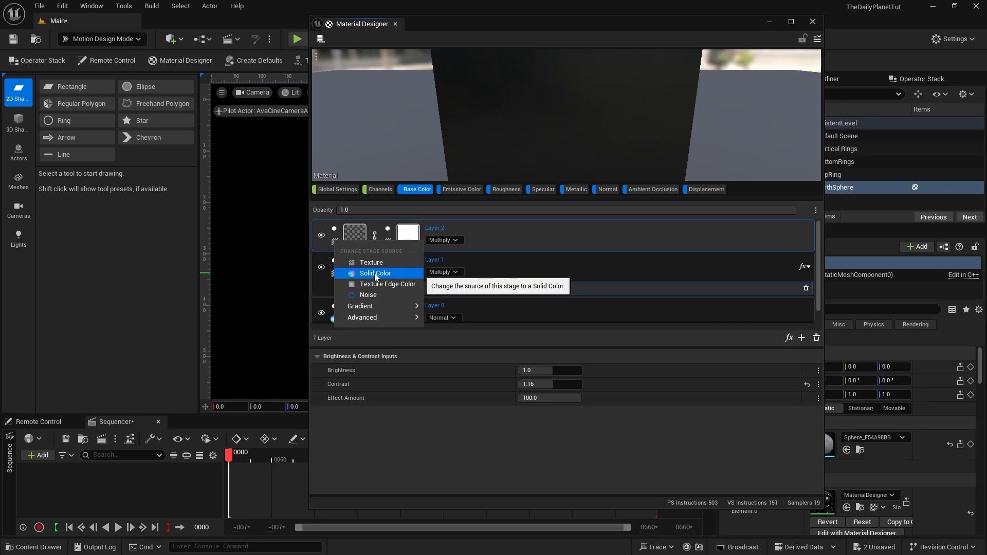
{"action": "left_click", "coordinate": [374, 273]}
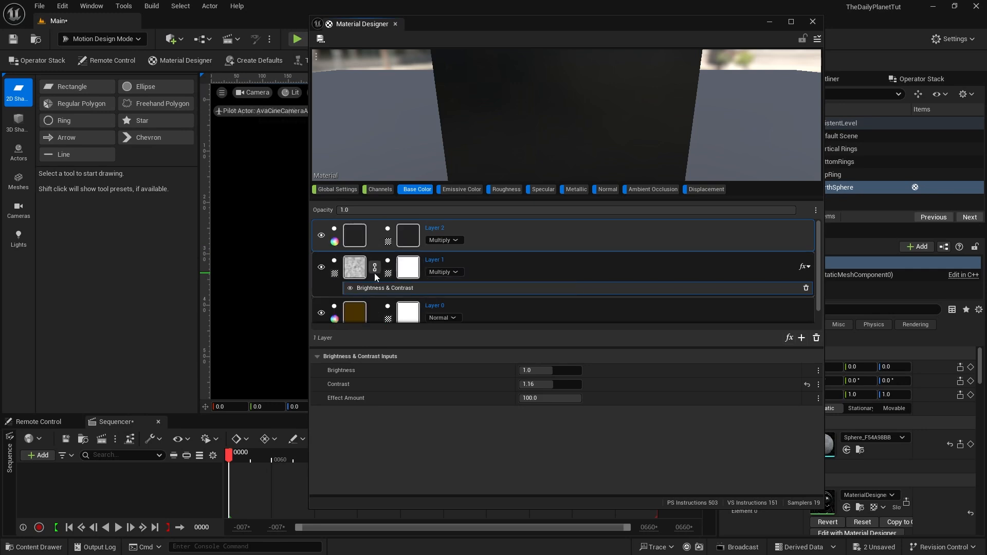
{"action": "left_click", "coordinate": [356, 233]}
{"action": "left_click", "coordinate": [539, 385]}
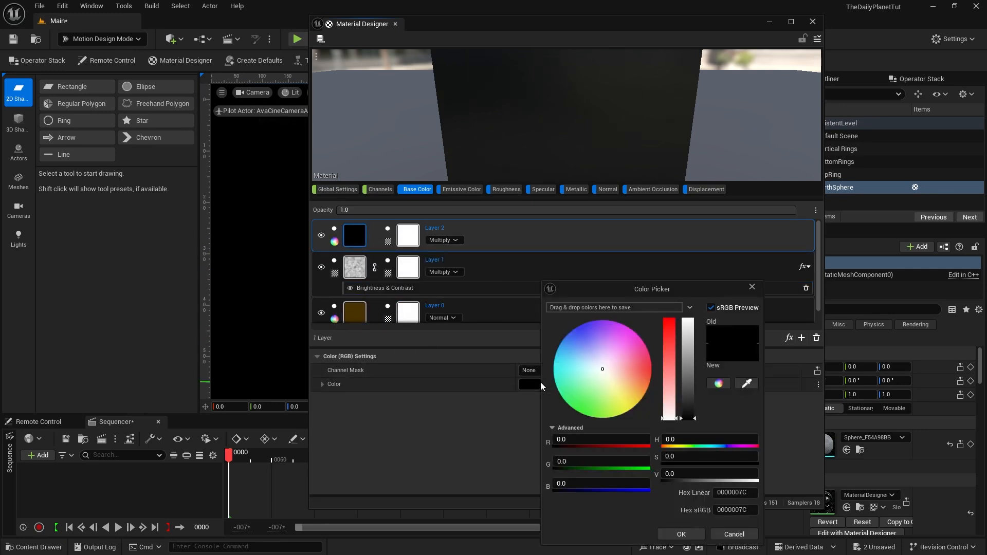
{"action": "left_click_drag", "start_coordinate": [687, 390], "coordinate": [697, 308]}
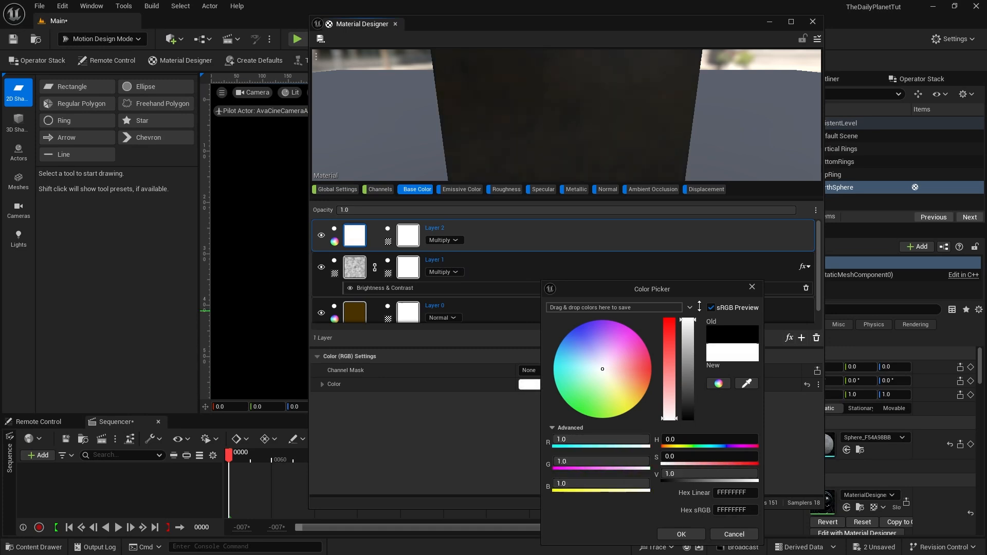
{"action": "left_click", "coordinate": [689, 533]}
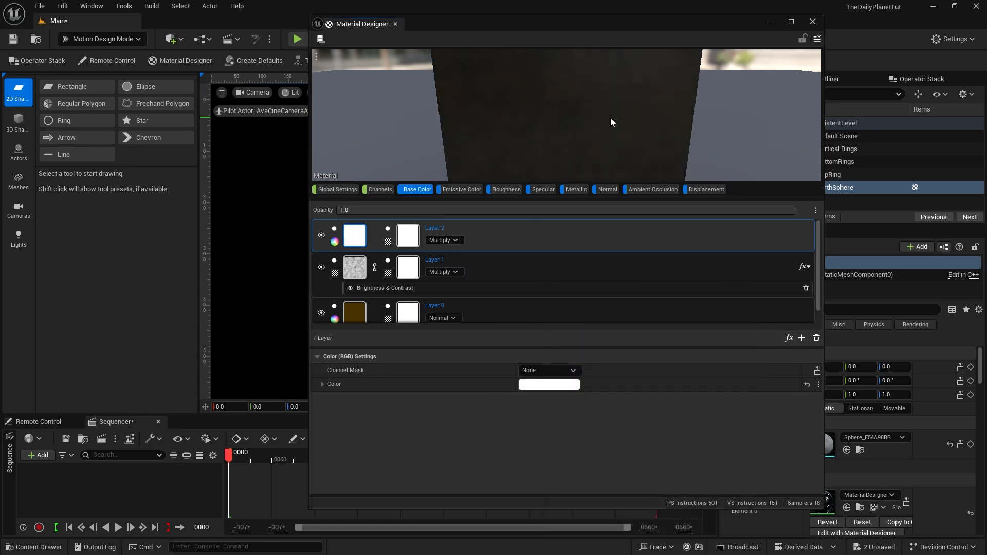
{"action": "left_click_drag", "start_coordinate": [594, 105], "coordinate": [594, 108]}
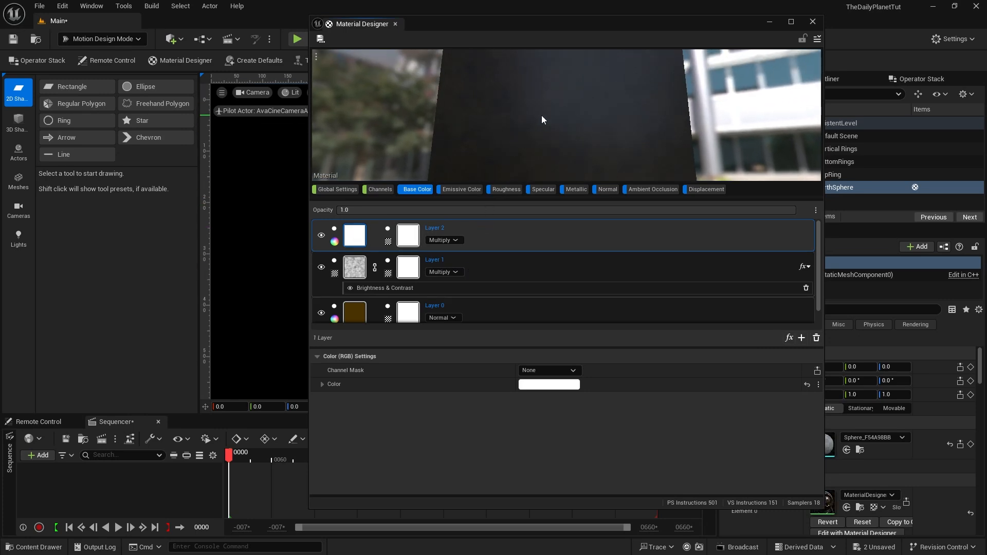
{"action": "left_click_drag", "start_coordinate": [538, 105], "coordinate": [510, 236]}
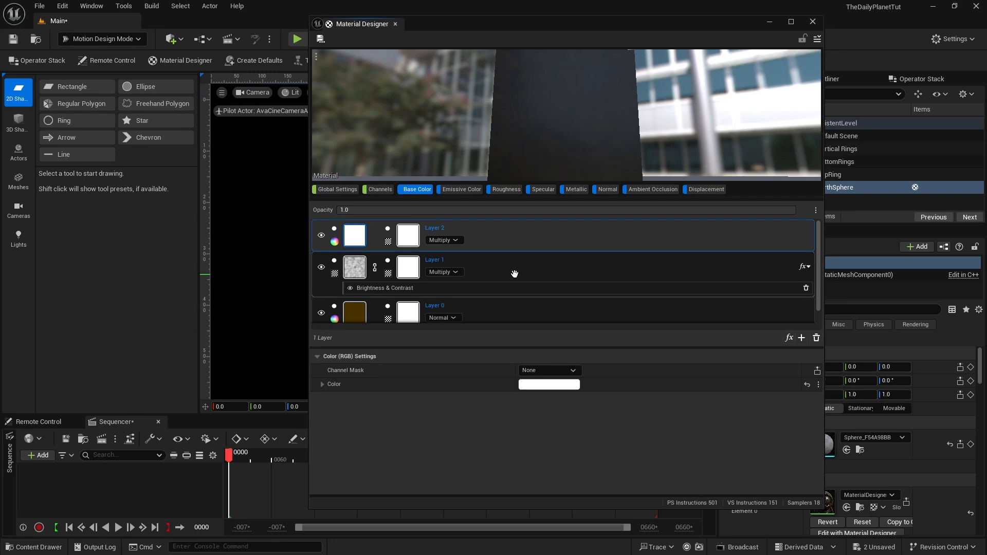
Step: Change the Roughness channel's layer source to Solid Color and set the color to pure white
{"action": "left_click", "coordinate": [506, 189]}
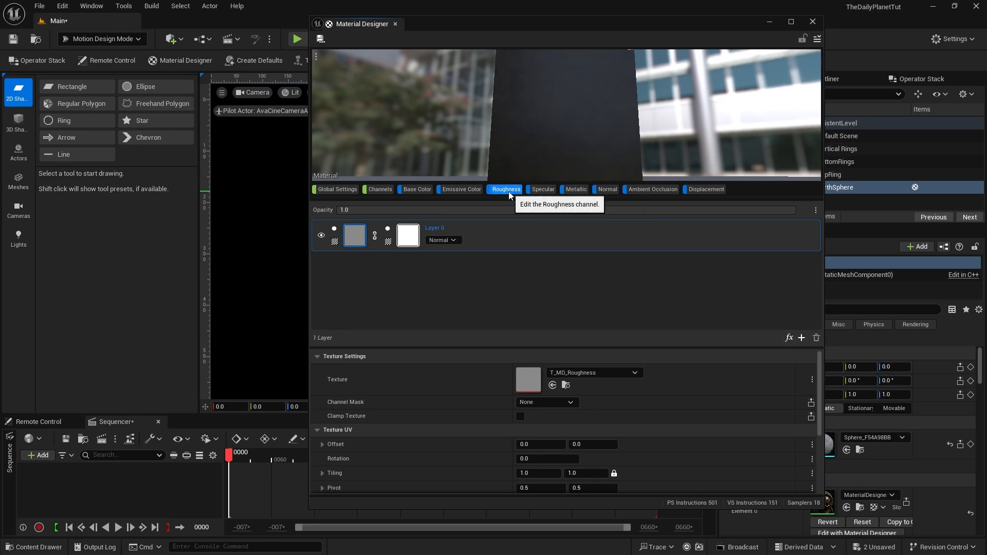
{"action": "left_click", "coordinate": [348, 240]}
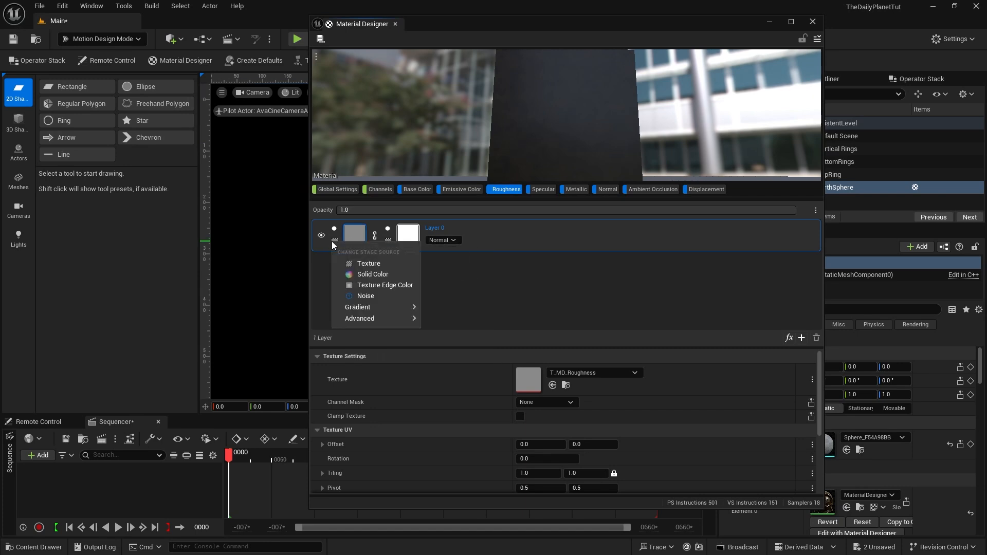
{"action": "left_click", "coordinate": [362, 274]}
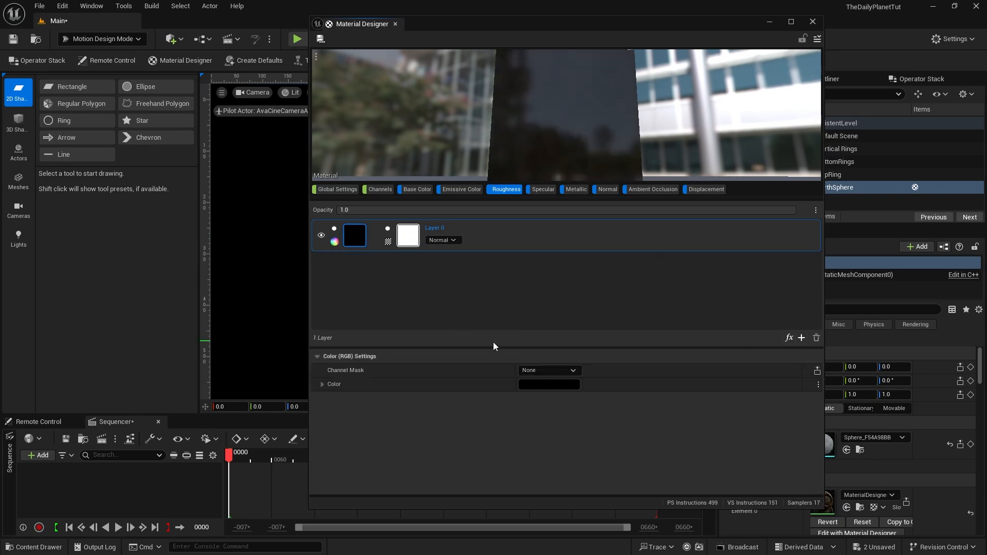
{"action": "left_click", "coordinate": [546, 385]}
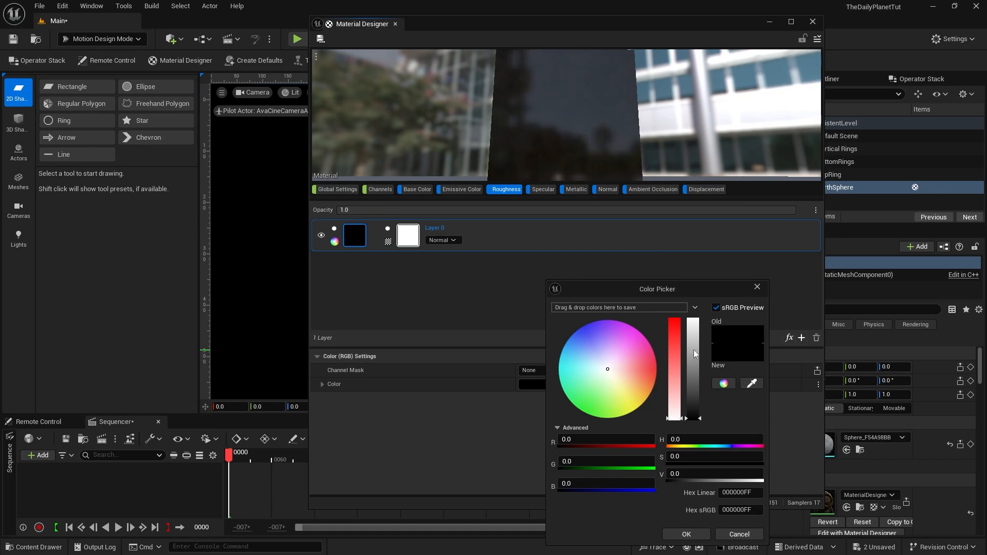
{"action": "left_click_drag", "start_coordinate": [694, 353], "coordinate": [693, 320]}
{"action": "left_click", "coordinate": [686, 534]}
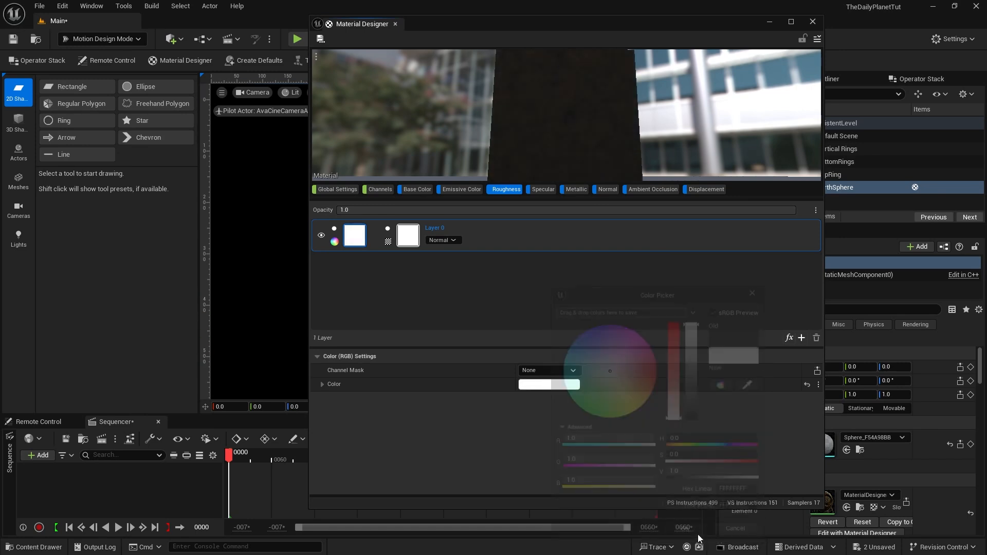
Step: Check the linear hex value of the Specular channel's solid color and keep the color as it is
{"action": "left_click", "coordinate": [541, 190]}
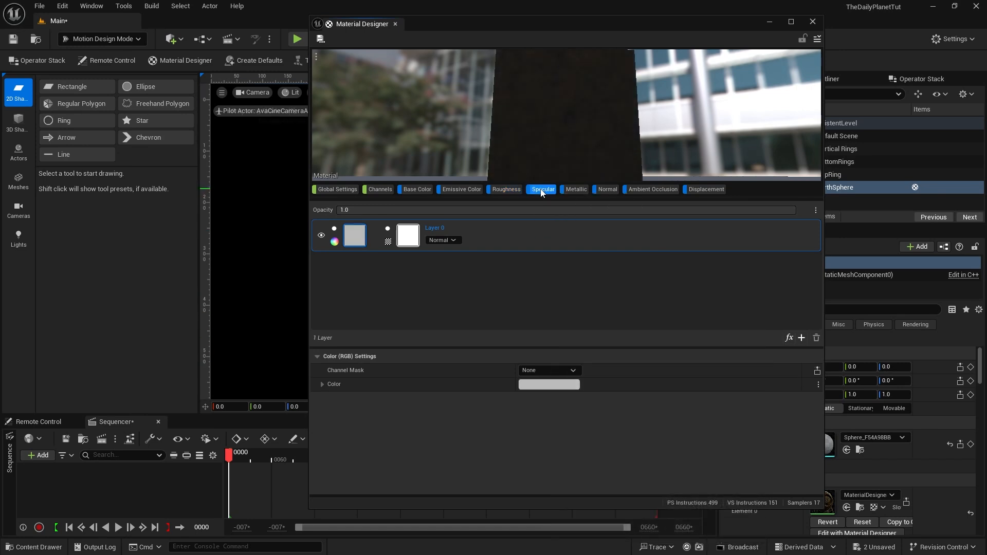
{"action": "mouse_move", "coordinate": [350, 238]}
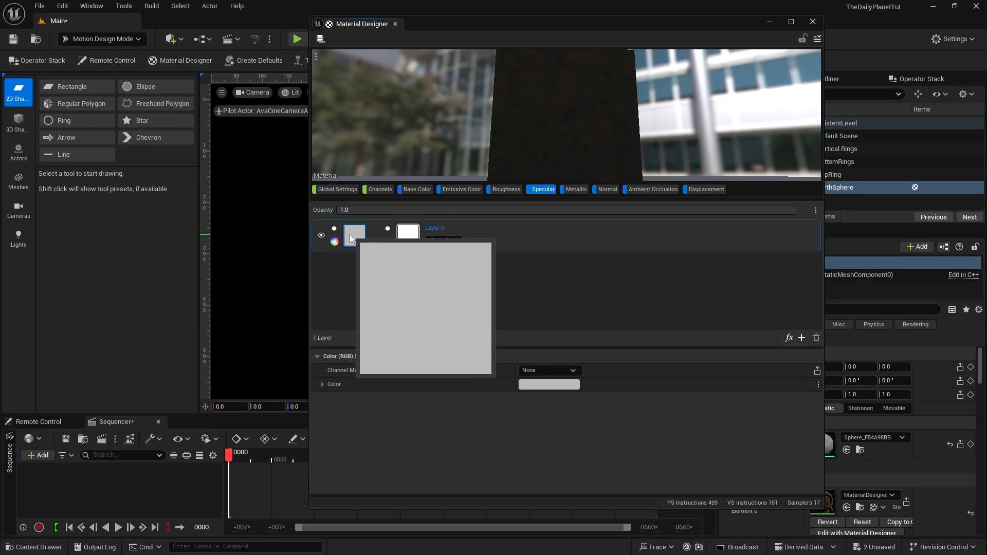
{"action": "left_click", "coordinate": [554, 384]}
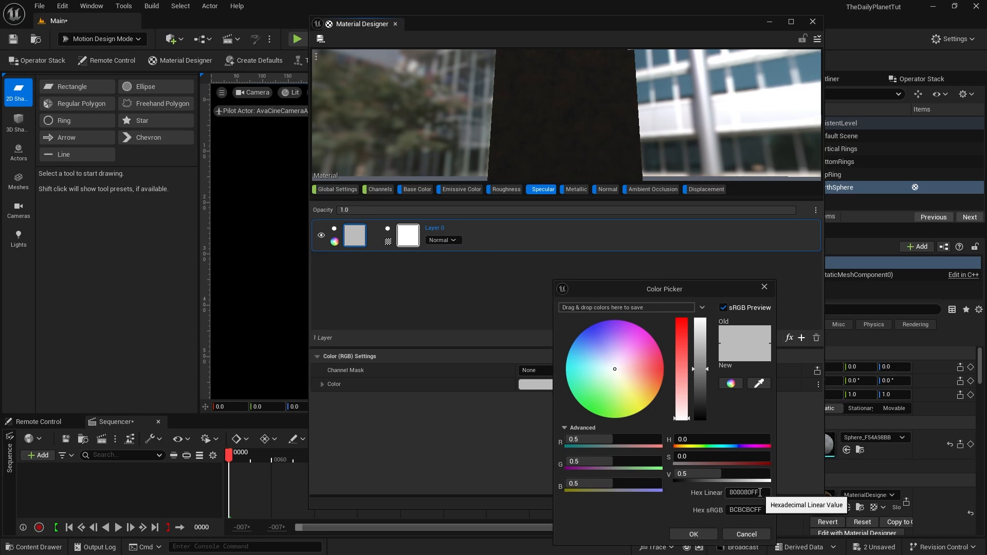
{"action": "left_click", "coordinate": [702, 533]}
Step: Change the Metallic channel's layer source from a texture to Solid Color
{"action": "left_click", "coordinate": [576, 189]}
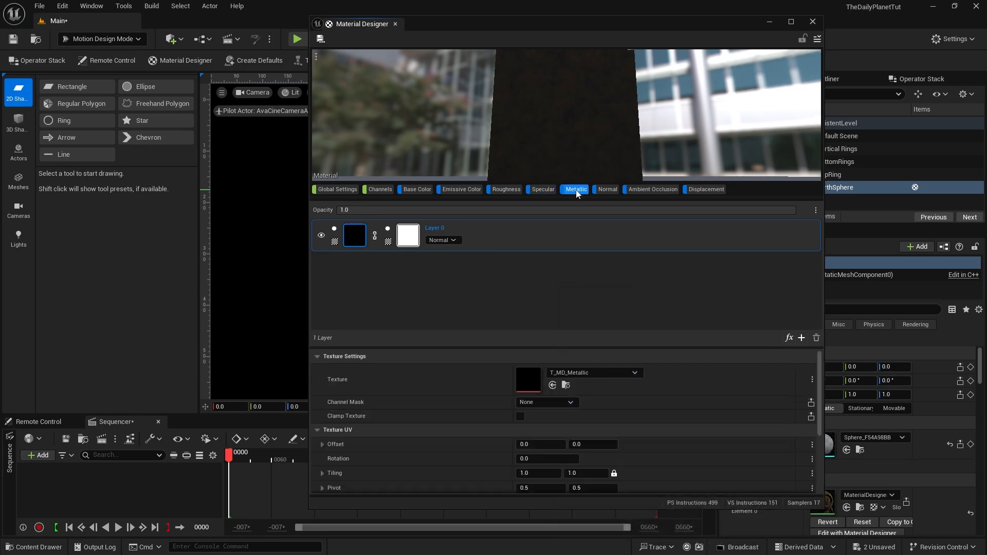
{"action": "left_click", "coordinate": [337, 241]}
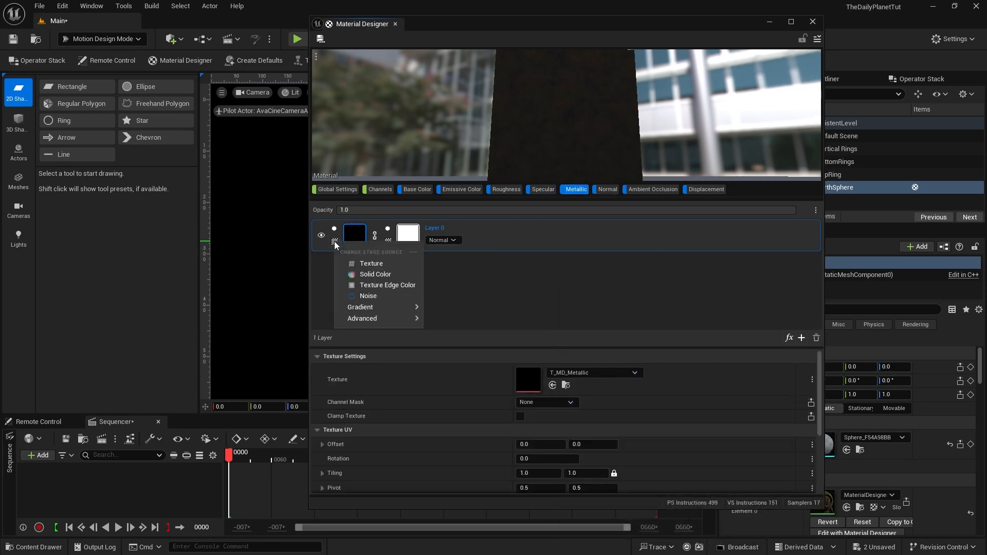
{"action": "left_click", "coordinate": [355, 268]}
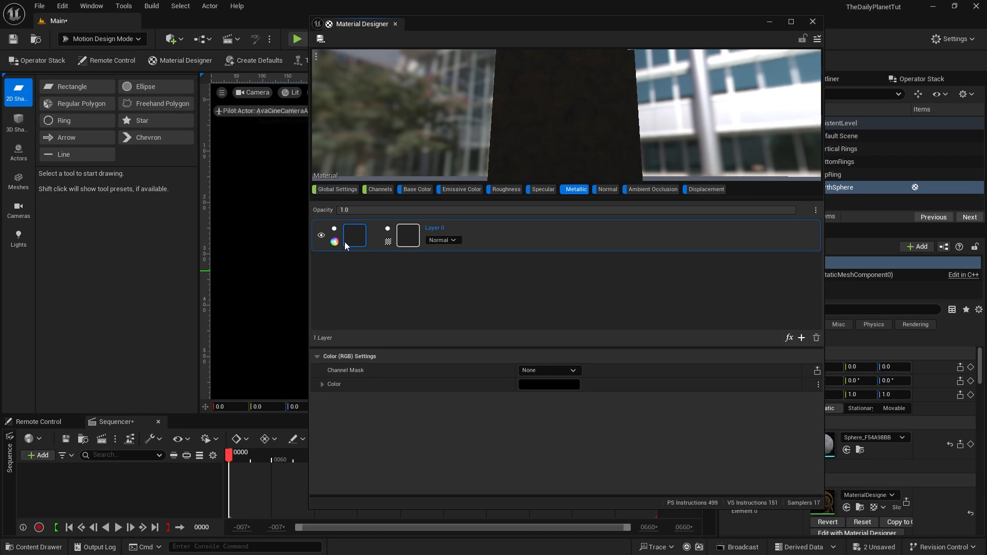
Step: Set the Metallic channel's solid color to pure white
{"action": "left_click", "coordinate": [558, 386]}
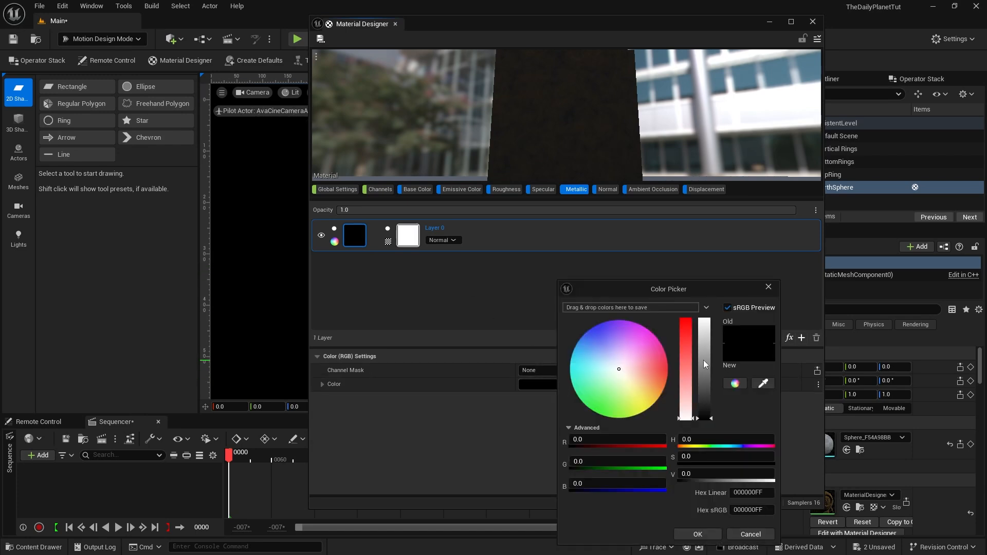
{"action": "left_click_drag", "start_coordinate": [703, 359], "coordinate": [704, 319]}
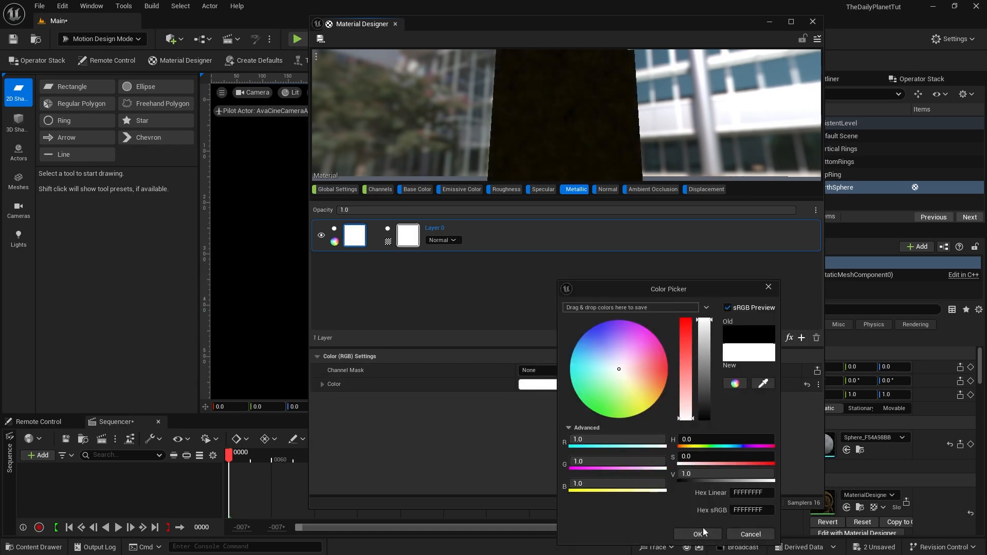
{"action": "left_click", "coordinate": [703, 531]}
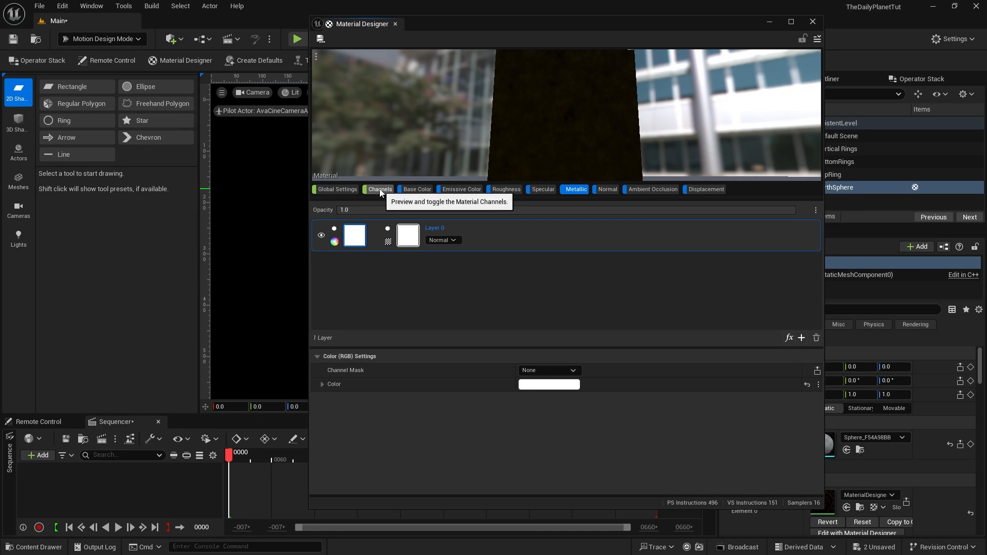
Step: Set the overall strength of the material's Roughness channel to 0.2
{"action": "left_click", "coordinate": [379, 190]}
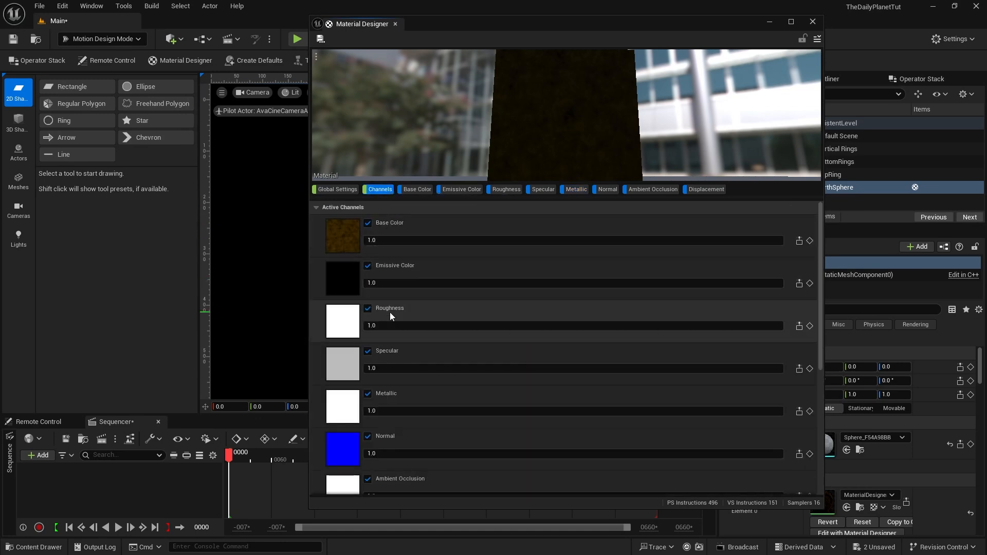
{"action": "left_click", "coordinate": [384, 326]}
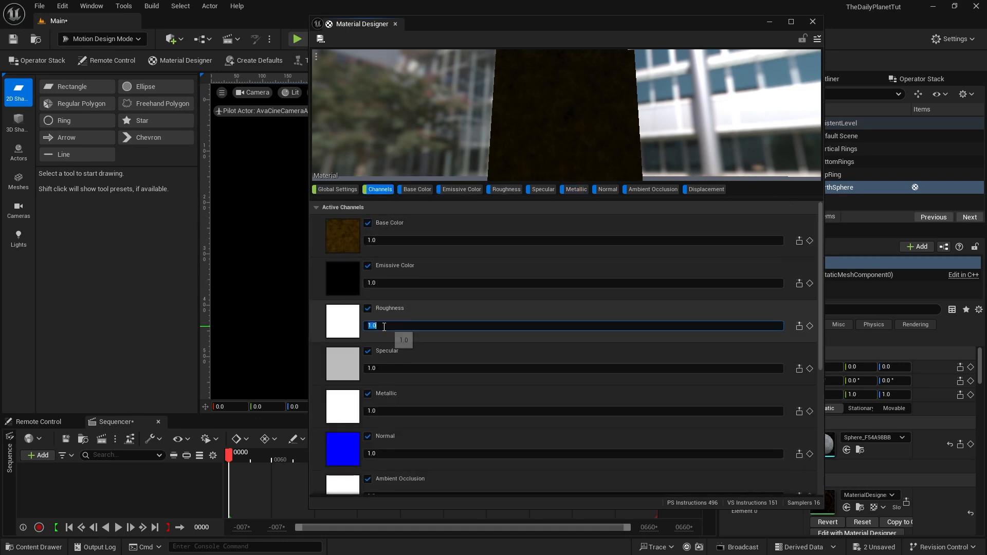
{"action": "type", "text": ".2"}
{"action": "key", "text": "Return"}
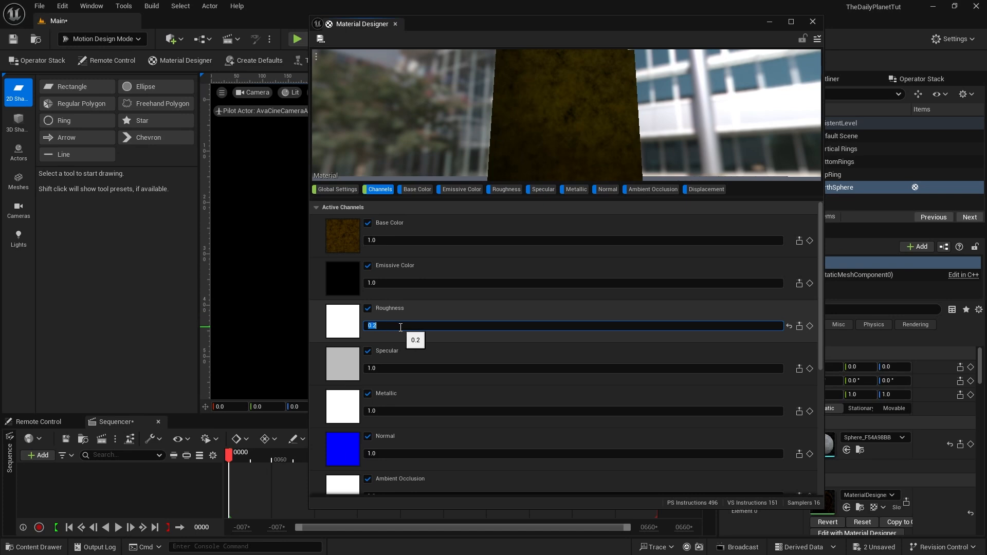
Step: Try a Brightness of 2.76 on the Brightness & Contrast effect of Base Color Layer 1, and restore it to 1
{"action": "left_click", "coordinate": [417, 190]}
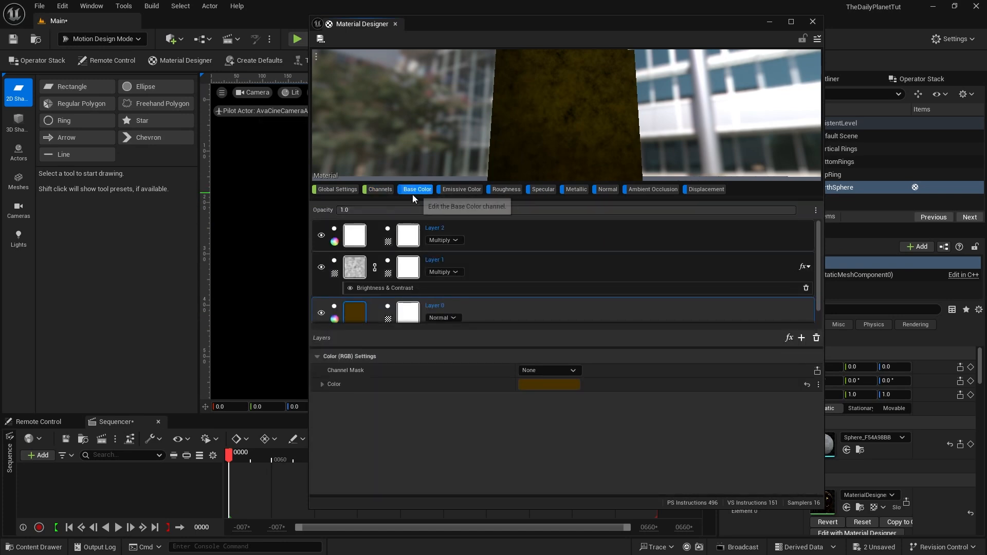
{"action": "mouse_move", "coordinate": [404, 245]}
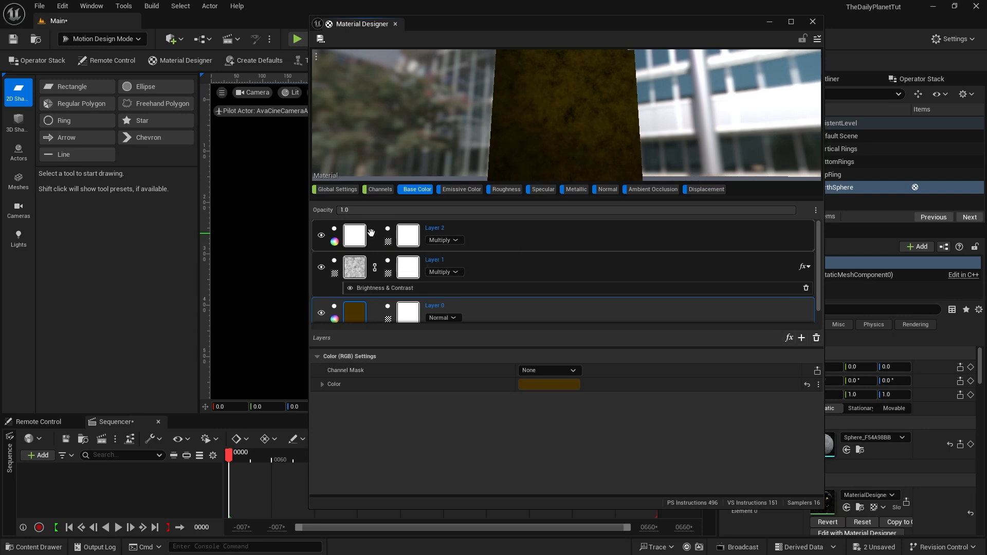
{"action": "mouse_move", "coordinate": [354, 273]}
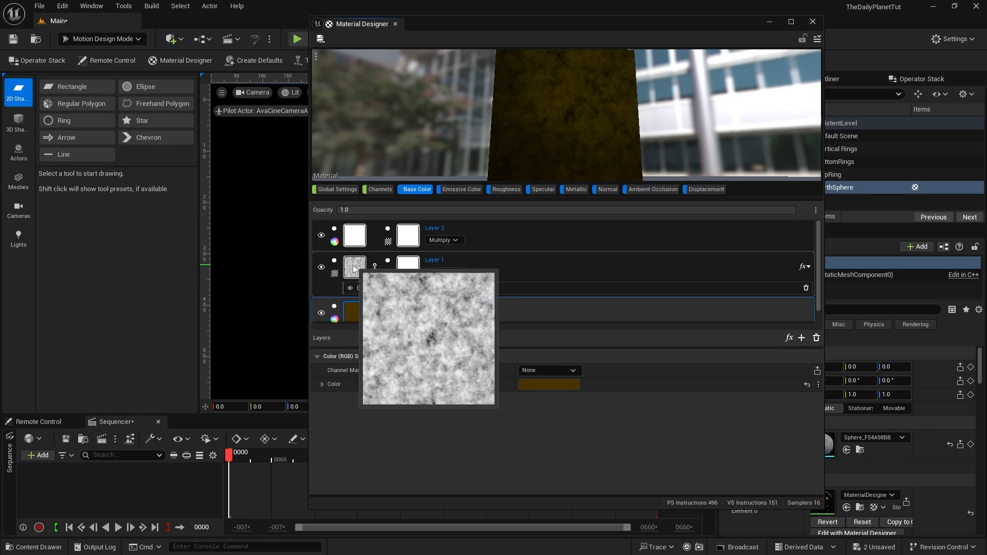
{"action": "left_click", "coordinate": [400, 273]}
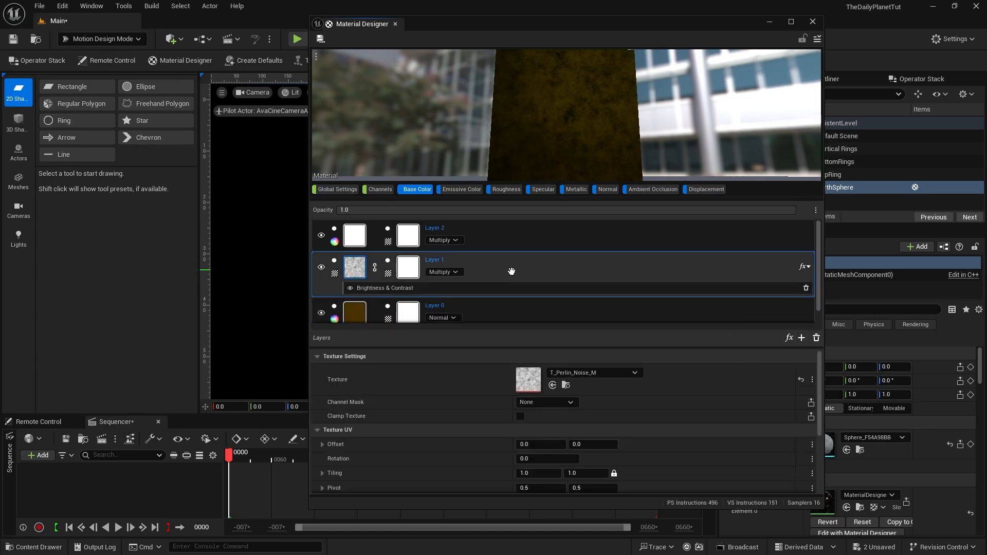
{"action": "left_click", "coordinate": [462, 289]}
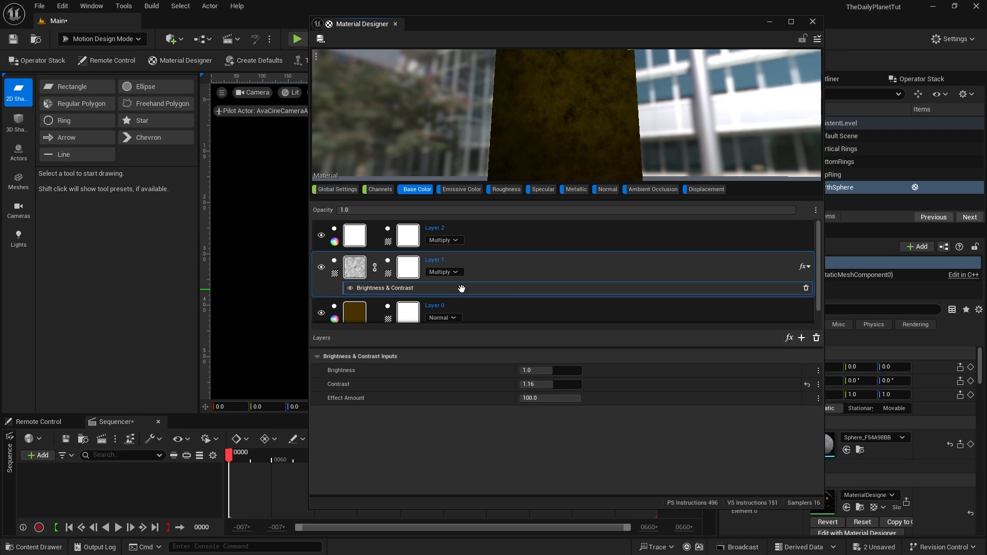
{"action": "mouse_move", "coordinate": [549, 370]}
{"action": "left_mouse_down"}
{"action": "mouse_move", "coordinate": [540, 370]}
{"action": "mouse_move", "coordinate": [576, 370]}
{"action": "mouse_move", "coordinate": [557, 370]}
{"action": "left_mouse_up"}
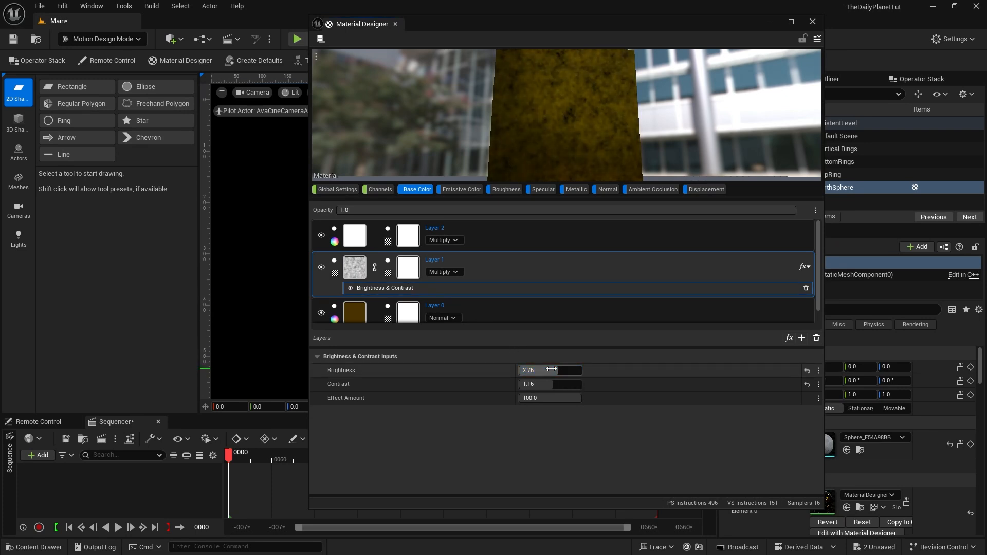
{"action": "left_click", "coordinate": [552, 369]}
{"action": "type", "text": "1"}
{"action": "key", "text": "Return"}
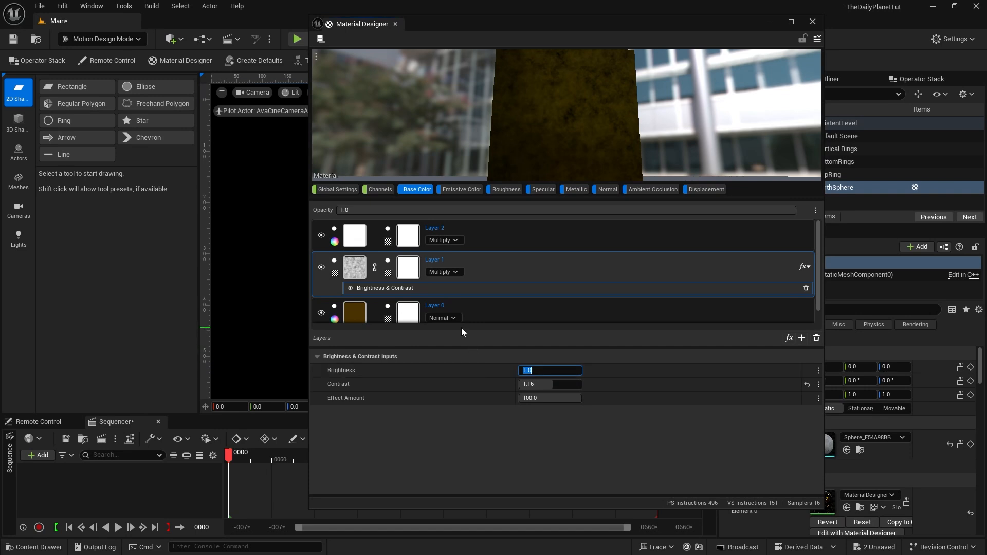
{"action": "mouse_move", "coordinate": [356, 312]}
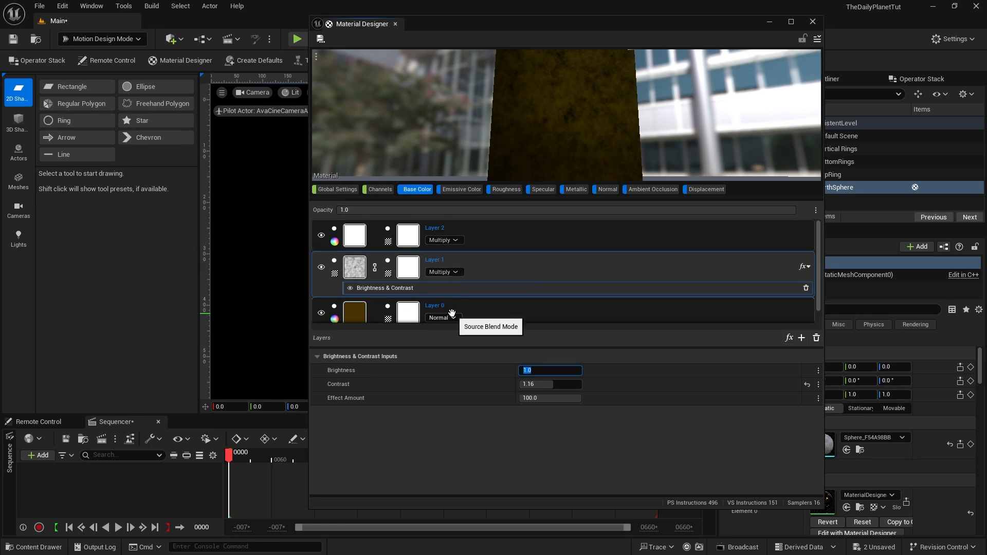
{"action": "left_click", "coordinate": [378, 189]}
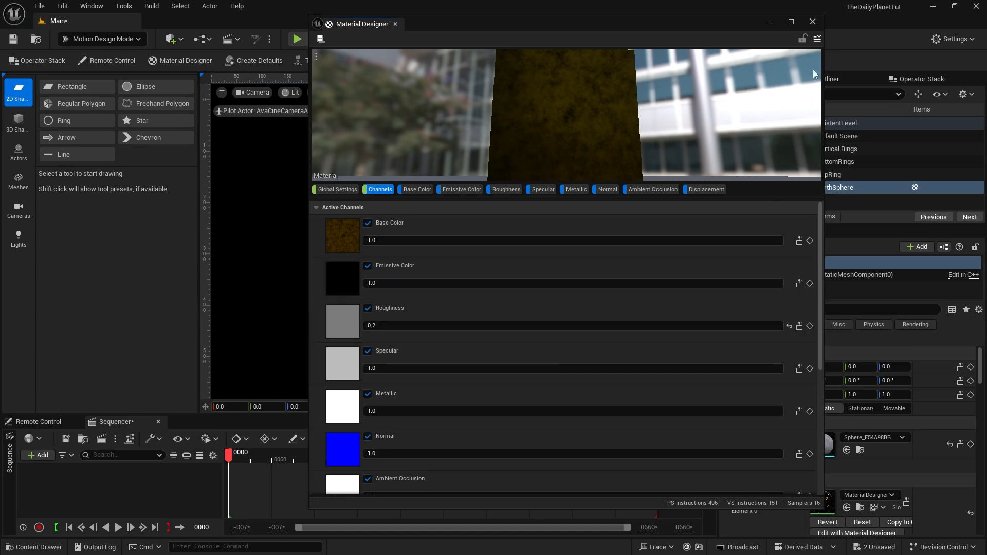
Step: Start exporting the Material Designer material and create a Materials folder under Content for it
{"action": "left_click", "coordinate": [817, 42]}
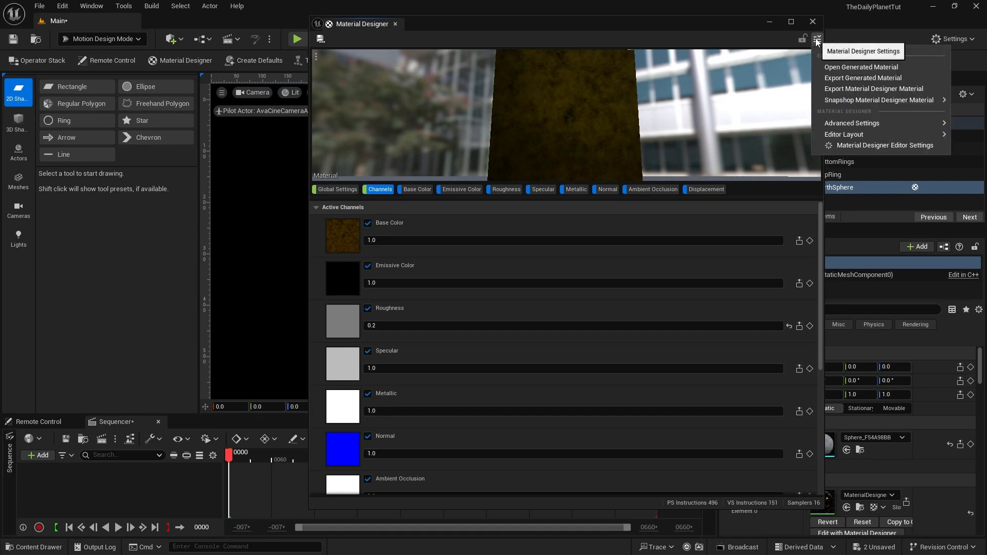
{"action": "left_click", "coordinate": [835, 90]}
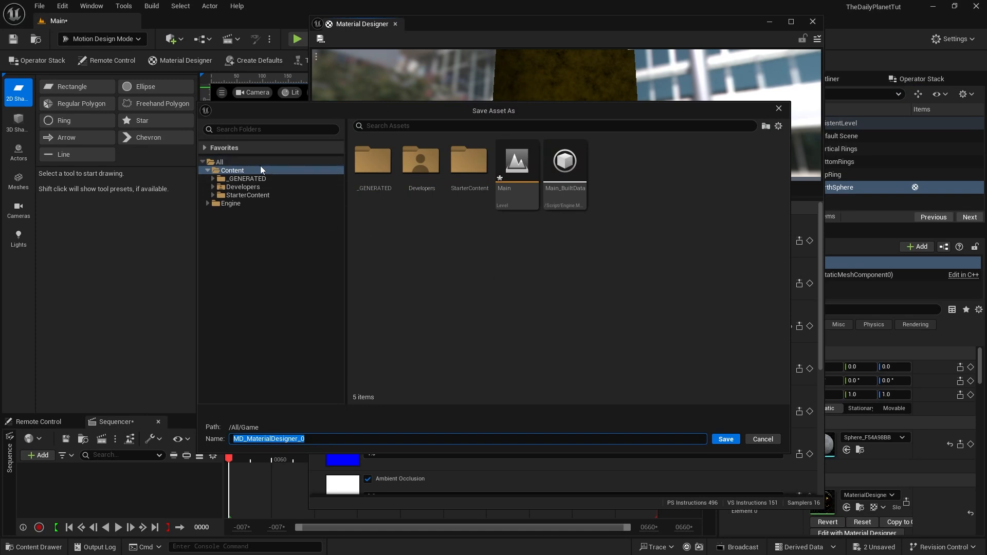
{"action": "right_click", "coordinate": [424, 266]}
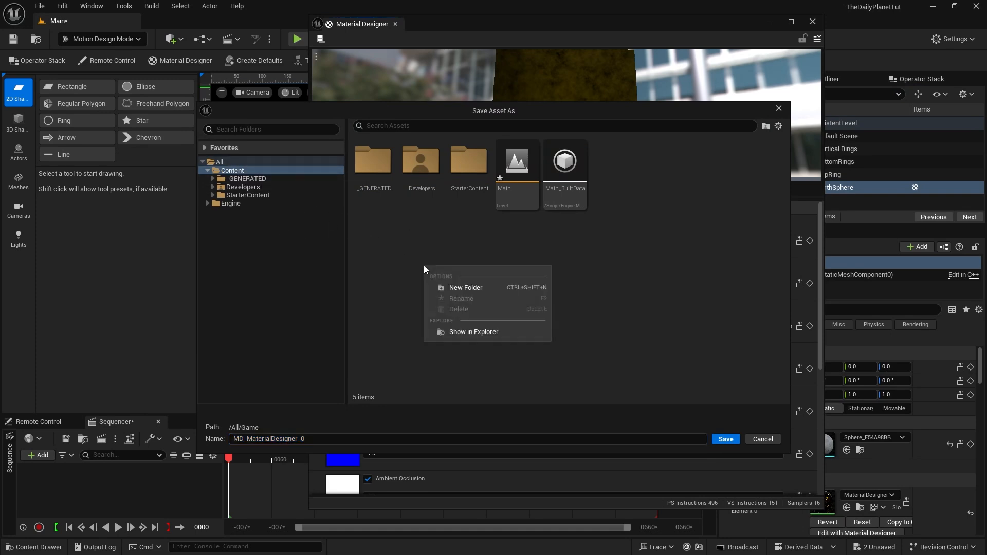
{"action": "left_click", "coordinate": [463, 290]}
{"action": "type", "text": "Mat"}
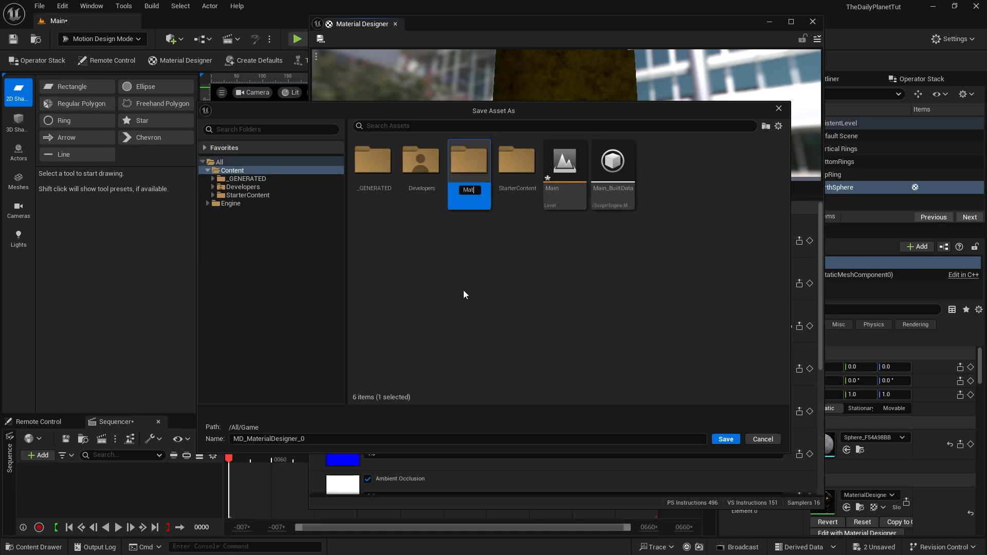
{"action": "type", "text": "erials"}
{"action": "key", "text": "Return"}
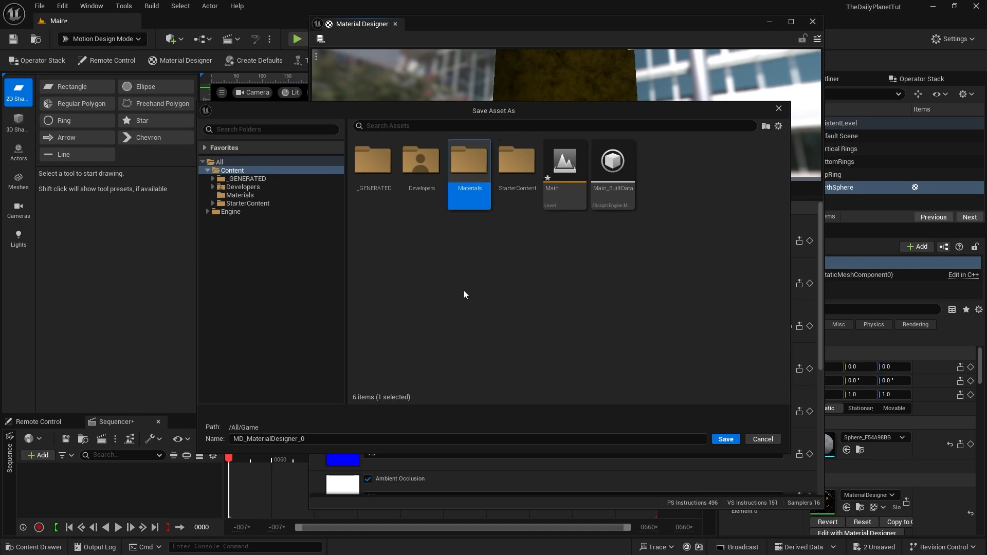
Step: Save the exported material as MD_EarthMaterial in the Materials folder and close the Material Designer
{"action": "double_click", "coordinate": [468, 165]}
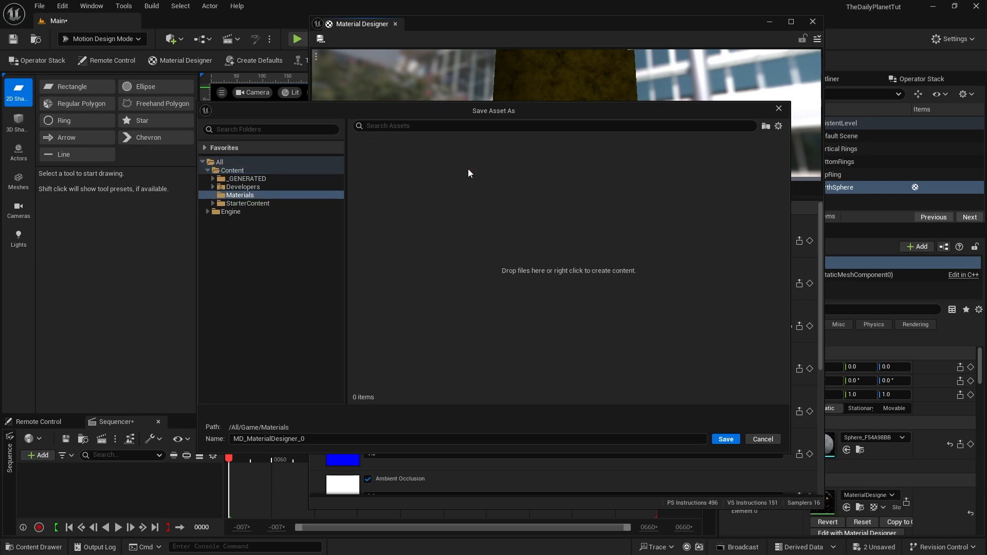
{"action": "left_click_drag", "start_coordinate": [248, 438], "coordinate": [382, 443]}
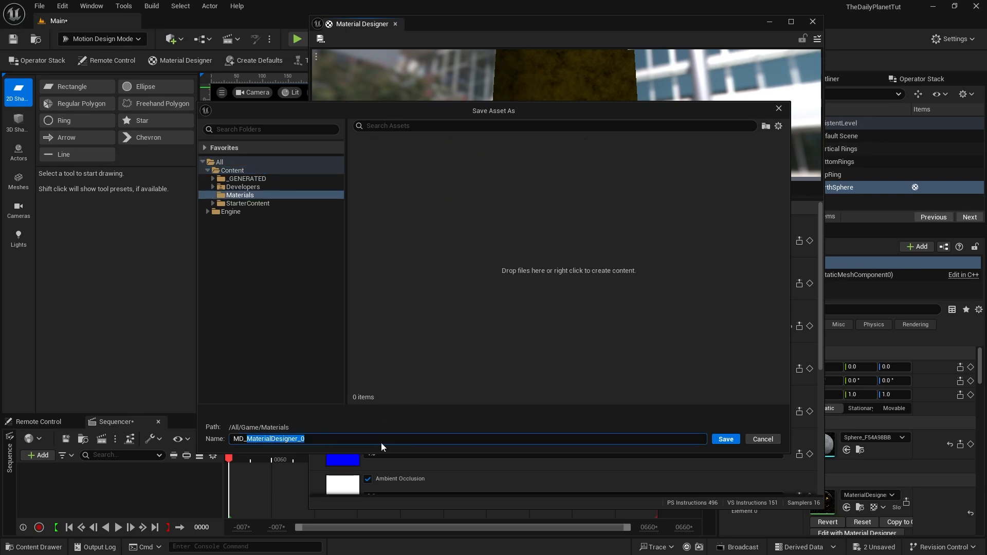
{"action": "type", "text": "EarthMaterial"}
{"action": "key", "text": "Return"}
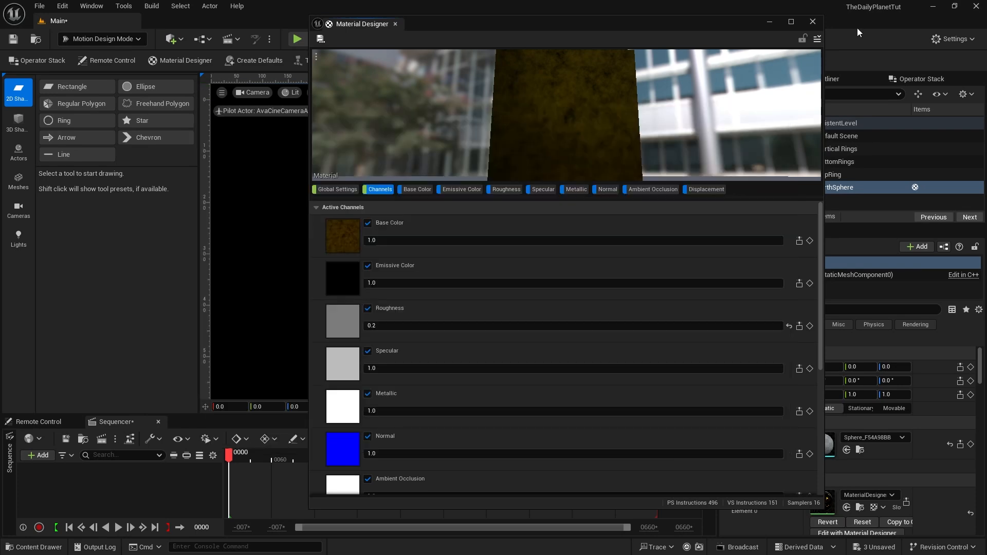
{"action": "left_click", "coordinate": [812, 21]}
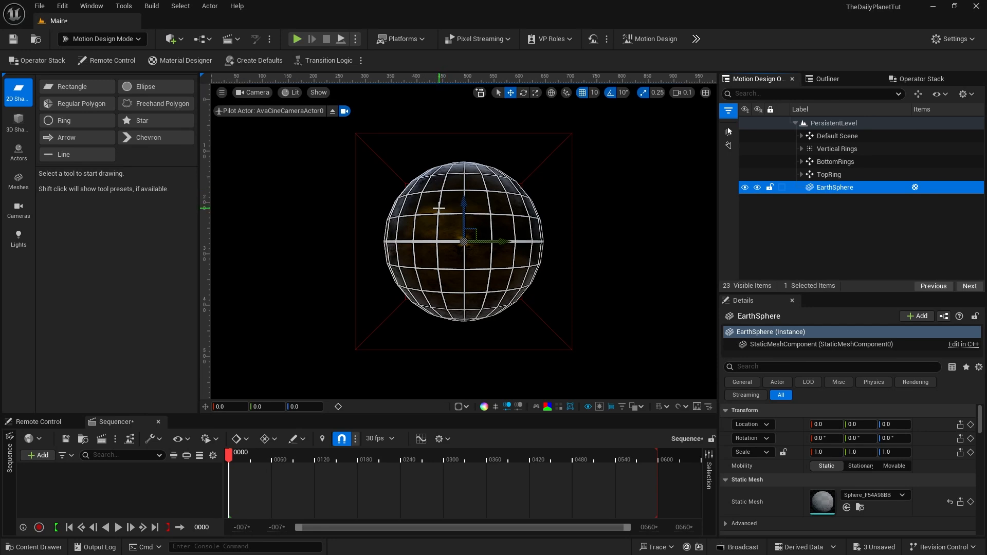
Step: Select the MD_EarthMaterial asset in the project's Materials folder and save it
{"action": "left_click", "coordinate": [42, 547]}
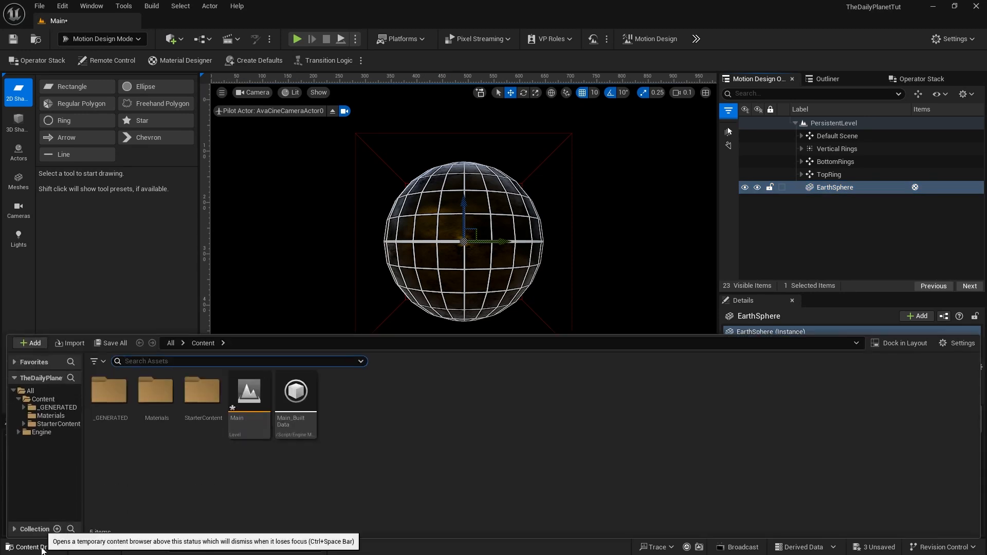
{"action": "double_click", "coordinate": [162, 397]}
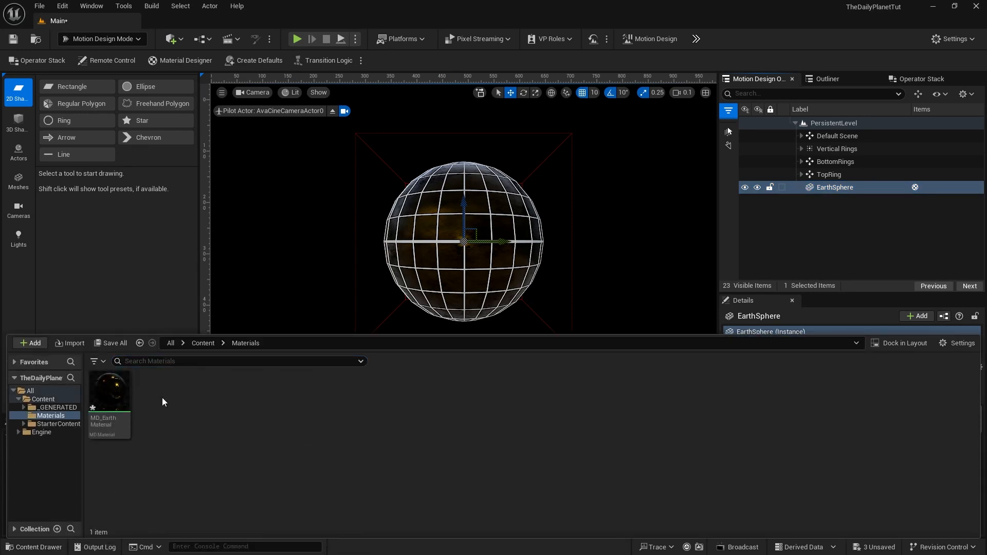
{"action": "left_click", "coordinate": [106, 392]}
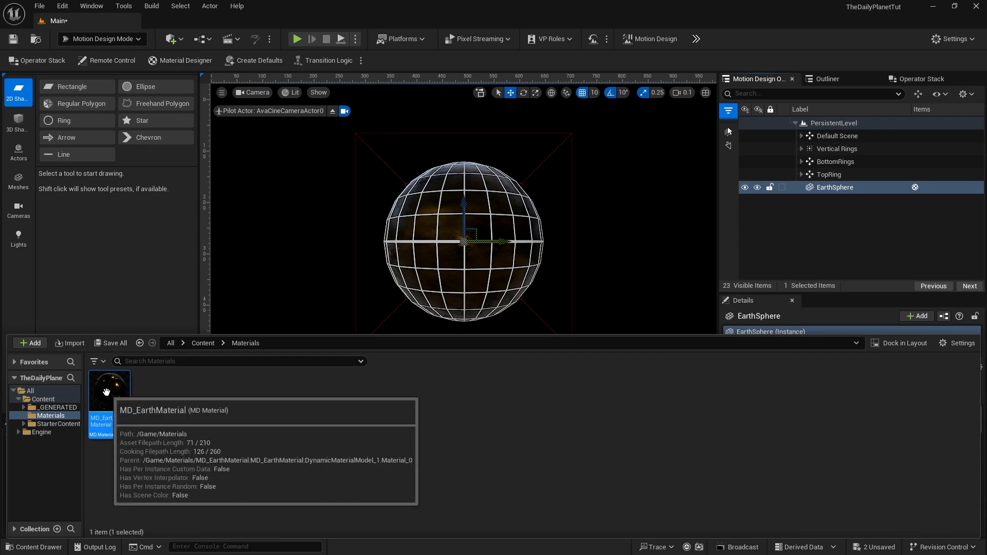
Step: Set the Material Type of Ring7 in the TopRing group to Asset and assign the selected MD_EarthMaterial to it
{"action": "left_click", "coordinate": [801, 174]}
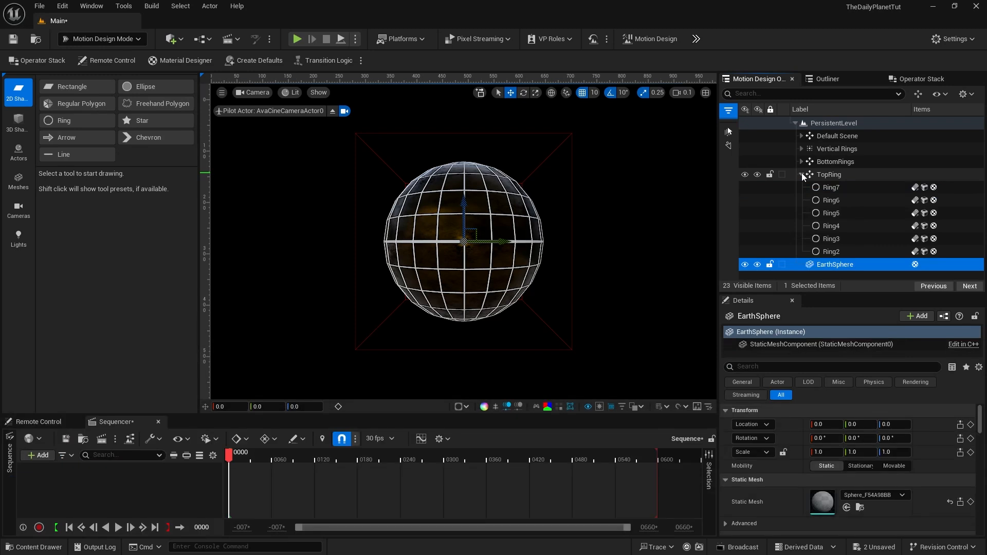
{"action": "left_click", "coordinate": [819, 189]}
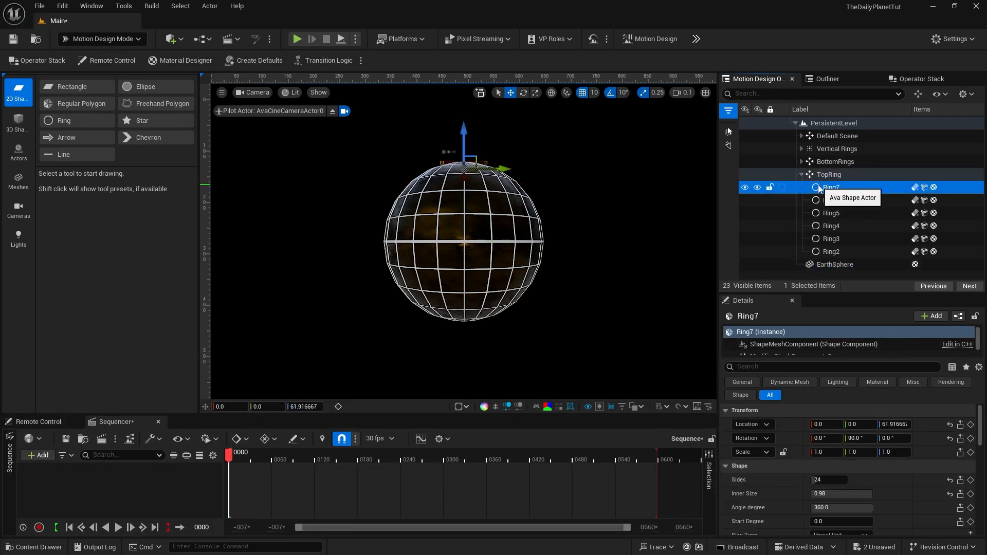
{"action": "scroll", "coordinate": [908, 484], "scroll_direction": "down", "scroll_amount": 5}
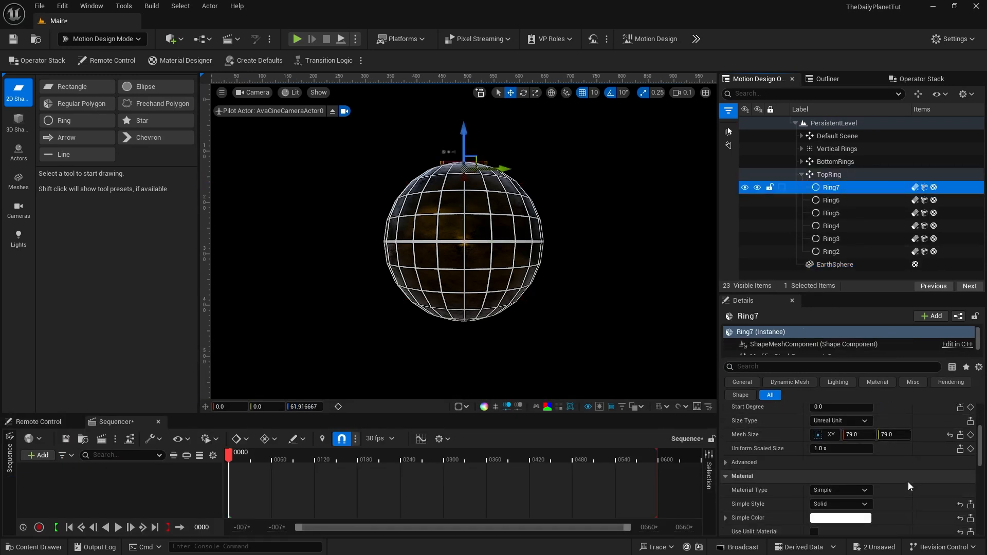
{"action": "scroll", "coordinate": [907, 482], "scroll_direction": "down", "scroll_amount": 2}
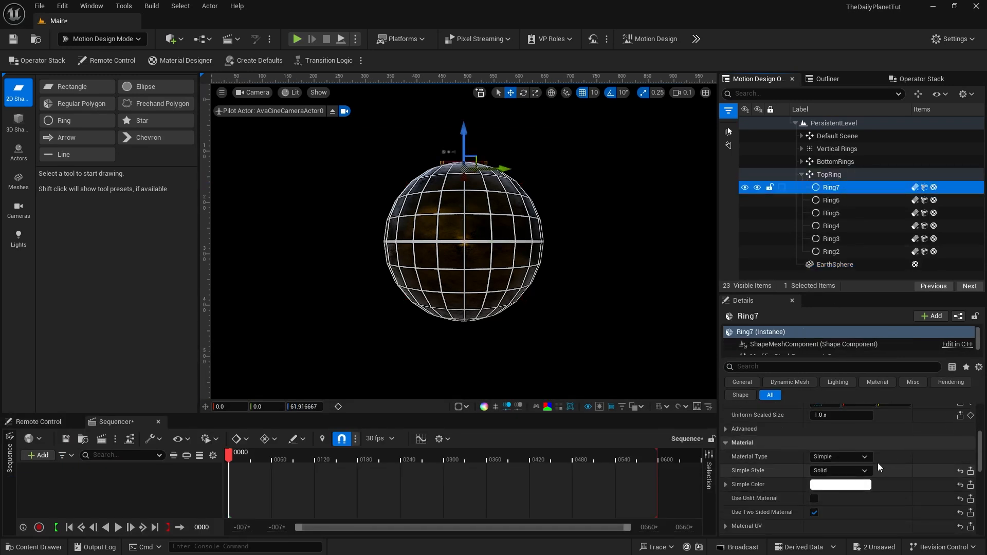
{"action": "left_click", "coordinate": [831, 457]}
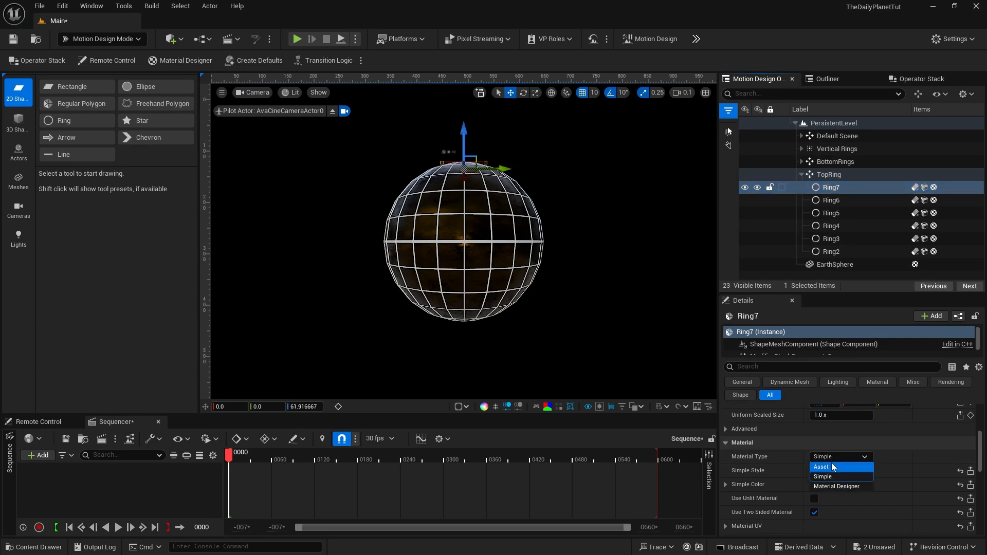
{"action": "left_click", "coordinate": [834, 467]}
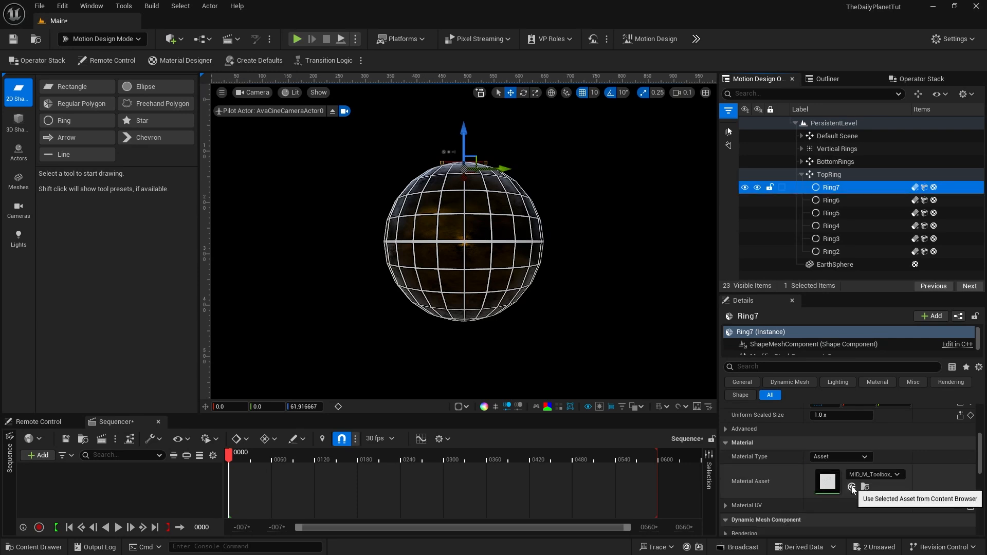
{"action": "left_click", "coordinate": [851, 486]}
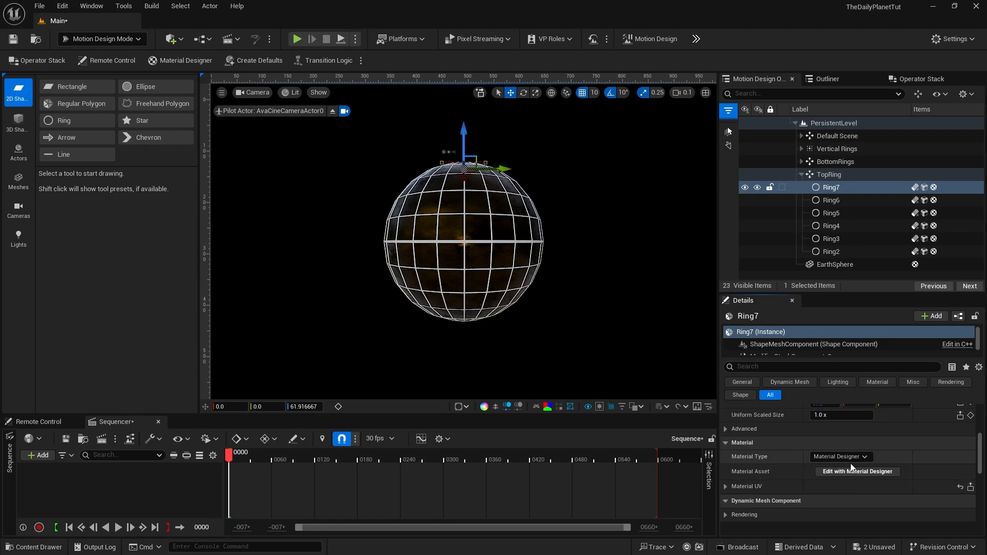
{"action": "left_click", "coordinate": [41, 548]}
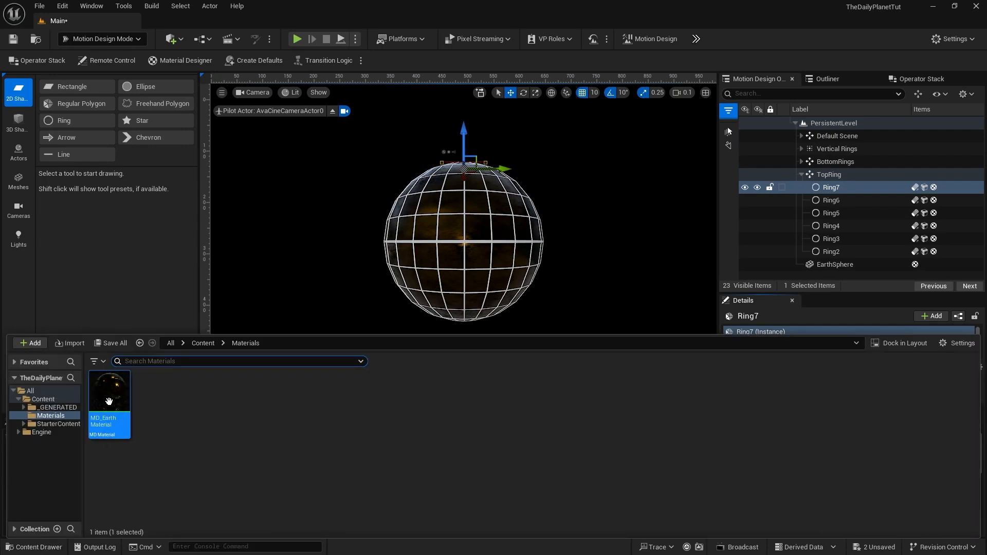
Step: Set the Material Type of Ring6 in the TopRing group to Asset and assign the selected MD_EarthMaterial to it
{"action": "left_click", "coordinate": [34, 547]}
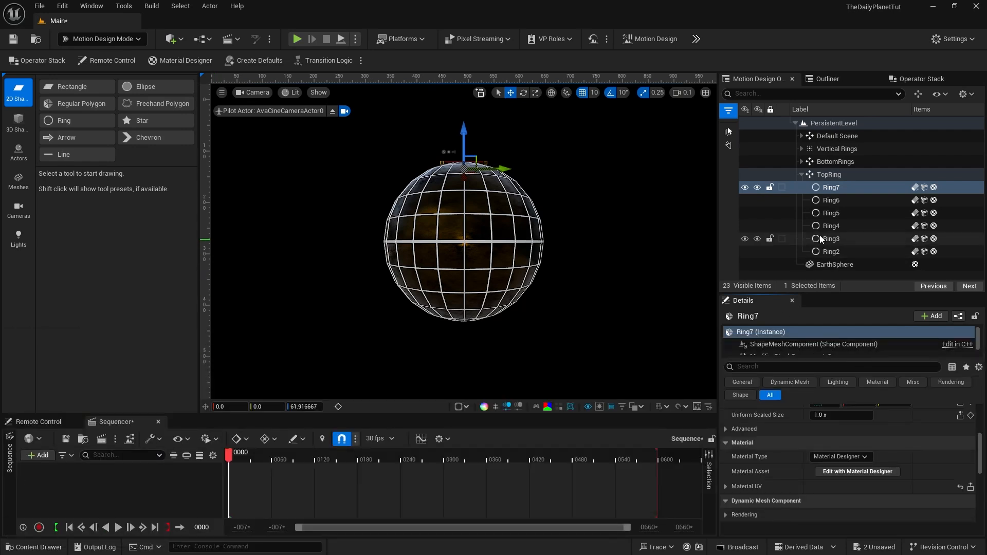
{"action": "left_click", "coordinate": [819, 200]}
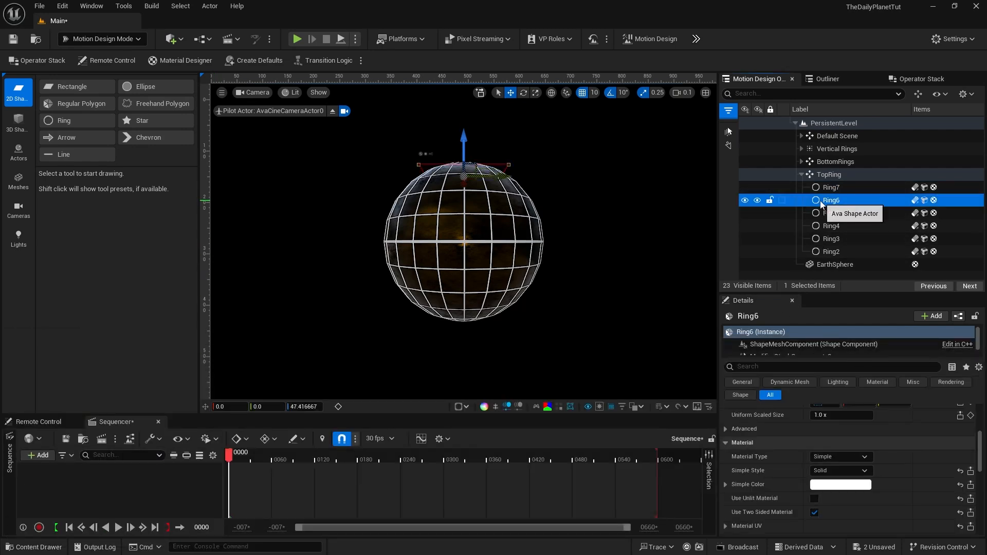
{"action": "left_click", "coordinate": [831, 457]}
{"action": "left_click", "coordinate": [830, 466]}
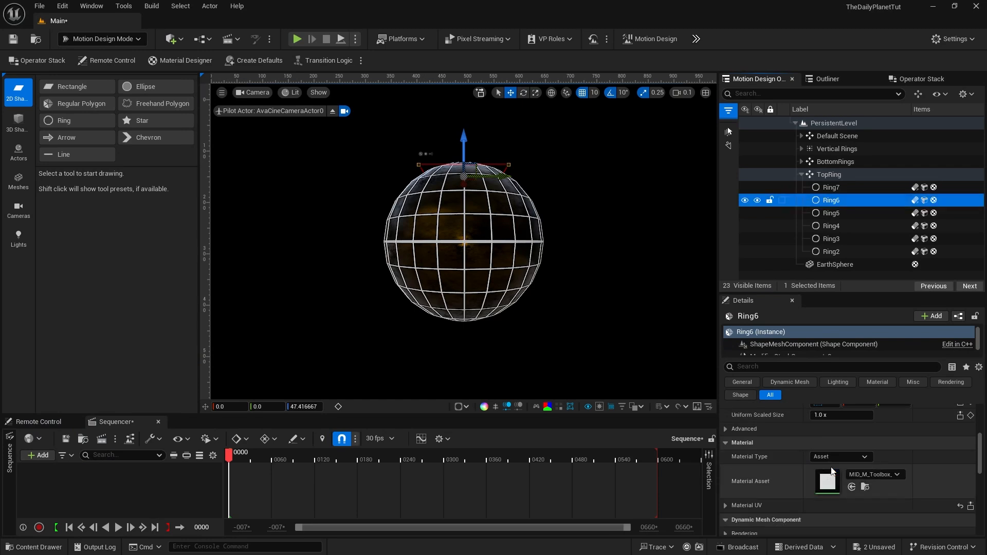
{"action": "left_click", "coordinate": [850, 486]}
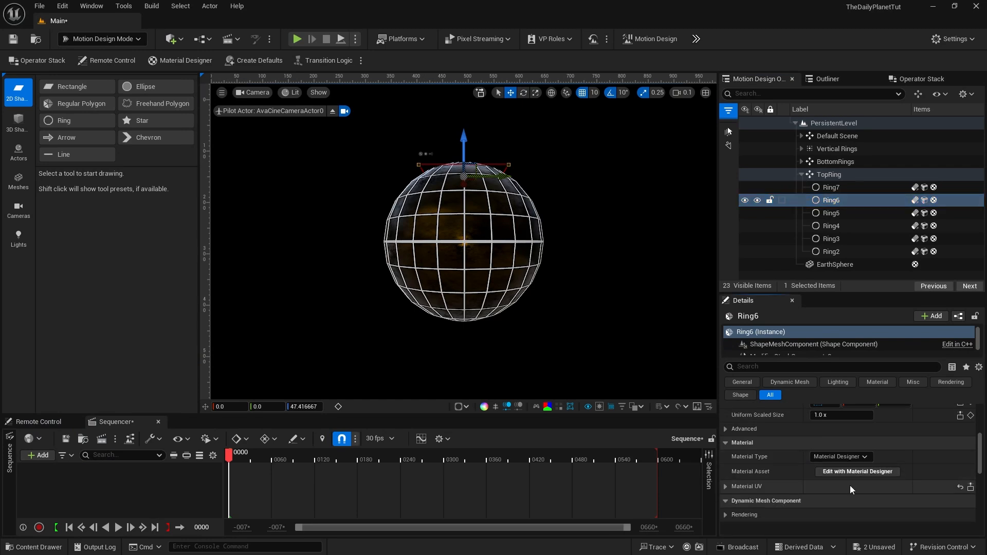
Step: Switch Ring5, Ring4, Ring3 and Ring2 in the TopRing group to the Asset material type and assign MD_EarthMaterial to each
{"action": "left_click", "coordinate": [828, 214]}
{"action": "left_click", "coordinate": [828, 457]}
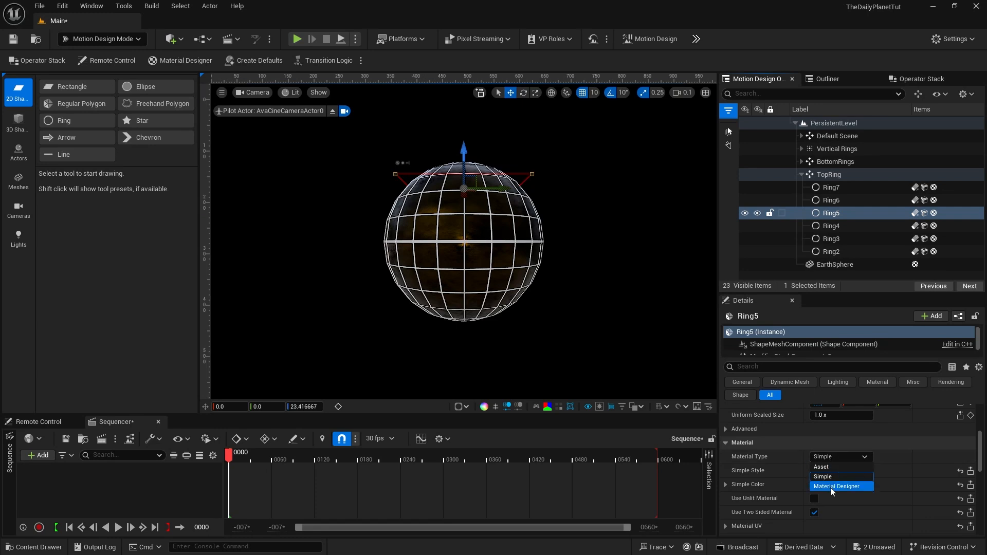
{"action": "left_click", "coordinate": [828, 467]}
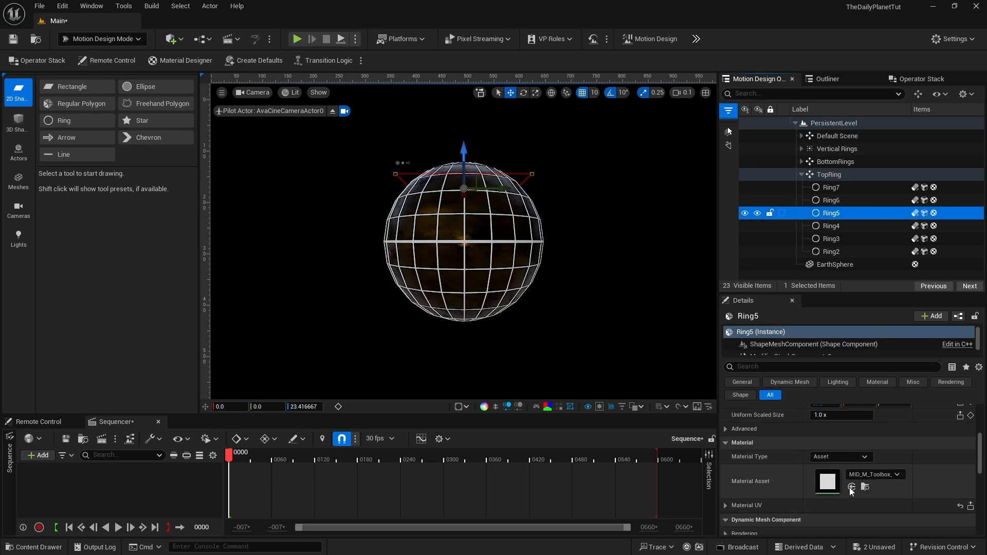
{"action": "left_click", "coordinate": [831, 252]}
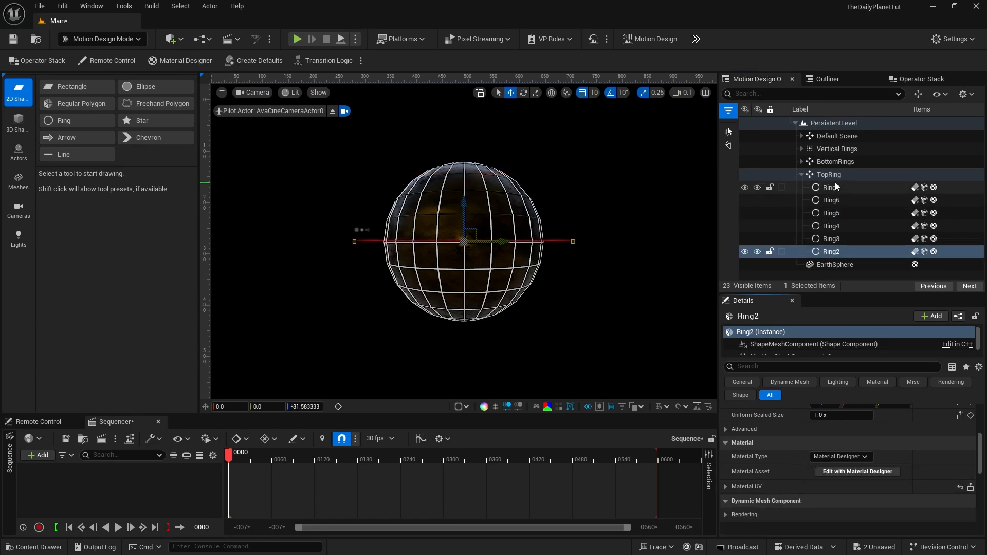
Step: Set the Material Type of Ring13 through Ring8 in the BottomRings group to Asset and assign MD_EarthMaterial to each
{"action": "left_click", "coordinate": [800, 175]}
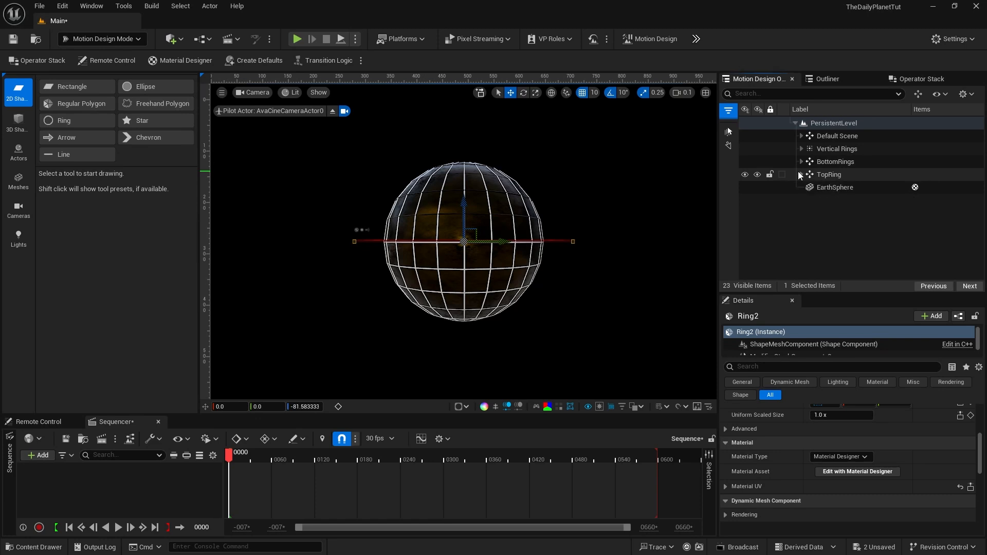
{"action": "left_click", "coordinate": [802, 162]}
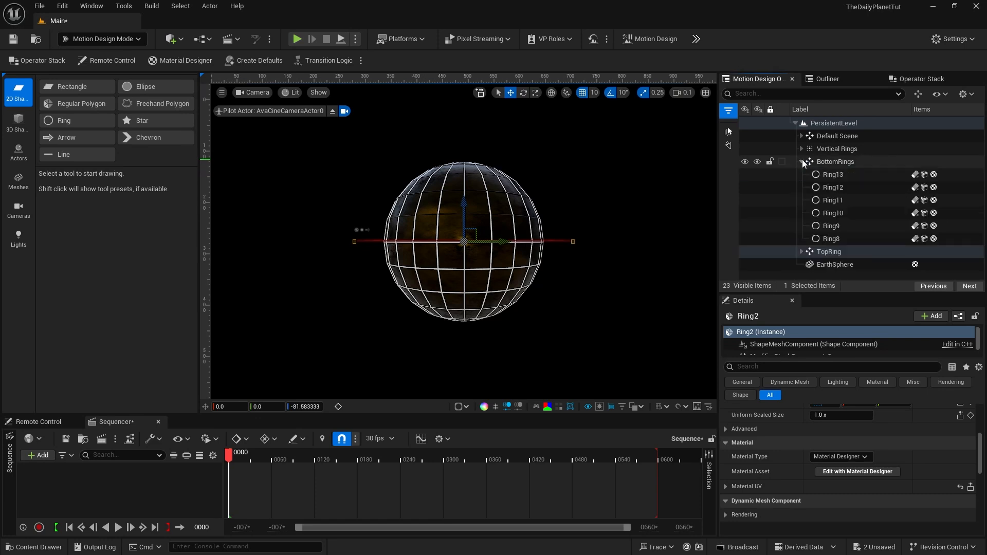
{"action": "left_click", "coordinate": [828, 174]}
{"action": "left_click", "coordinate": [840, 455]}
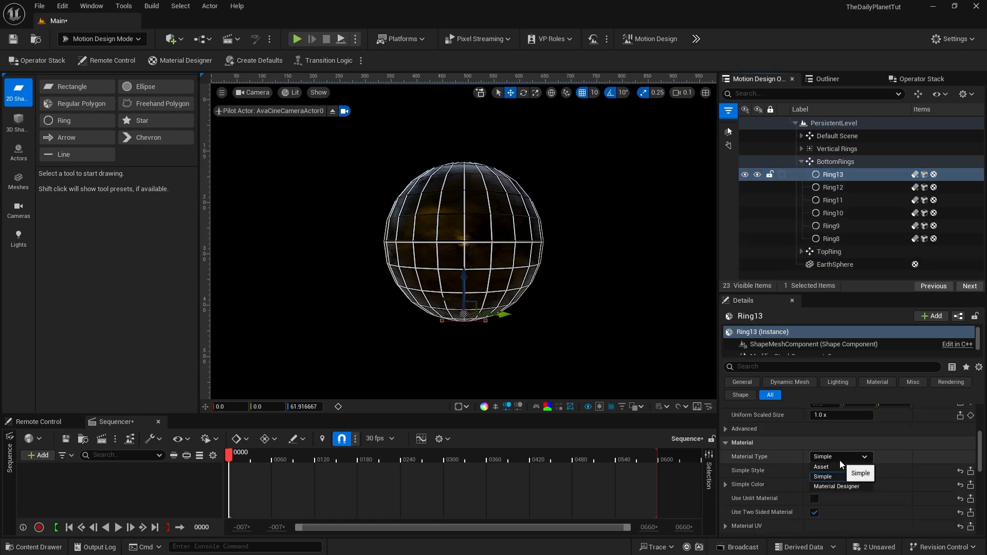
{"action": "left_click", "coordinate": [839, 466]}
{"action": "left_click", "coordinate": [830, 239]}
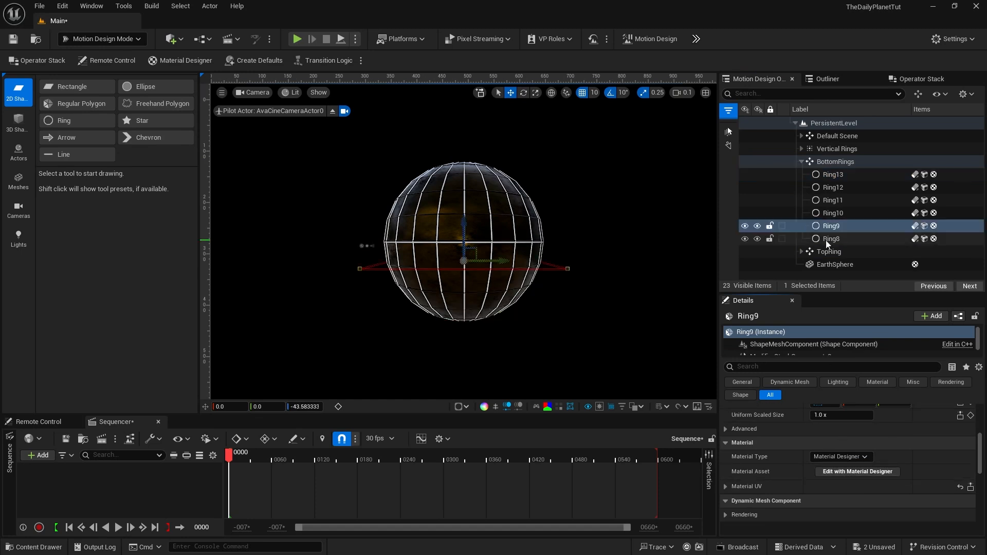
{"action": "left_click", "coordinate": [834, 456]}
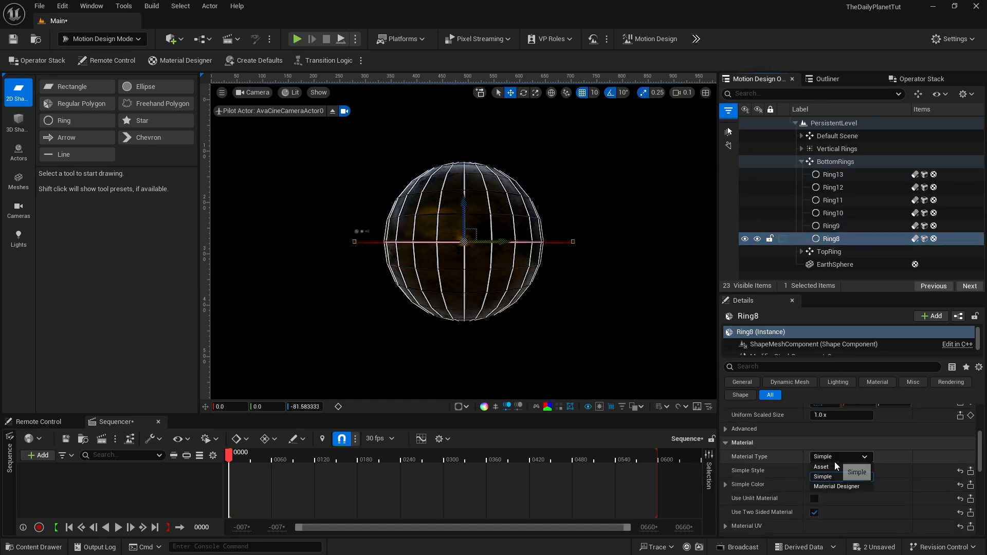
{"action": "left_click", "coordinate": [836, 466]}
{"action": "left_click", "coordinate": [853, 487]}
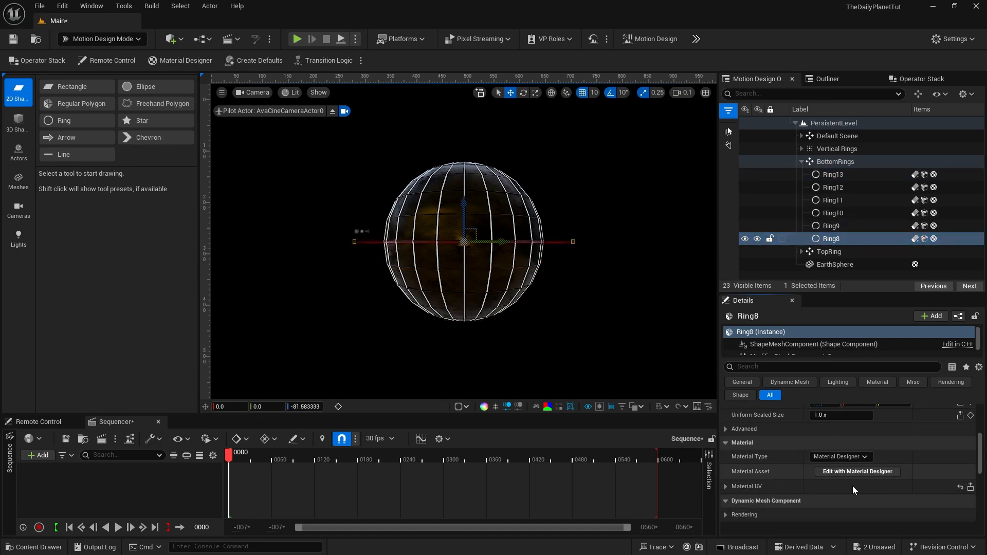
Step: Set the Material Type of the Ring in the Vertical Rings group to Asset and assign MD_EarthMaterial to it
{"action": "left_click", "coordinate": [801, 161]}
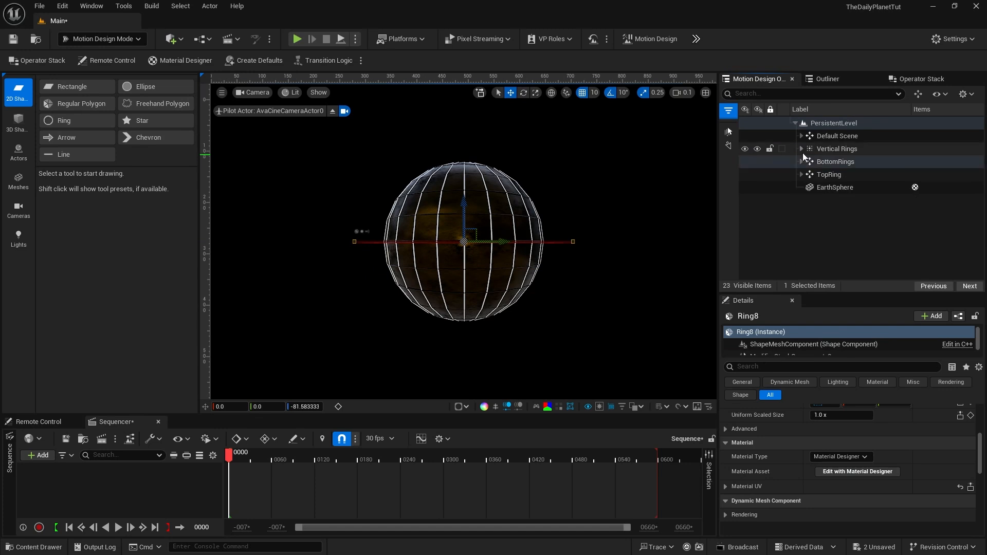
{"action": "left_click", "coordinate": [802, 148]}
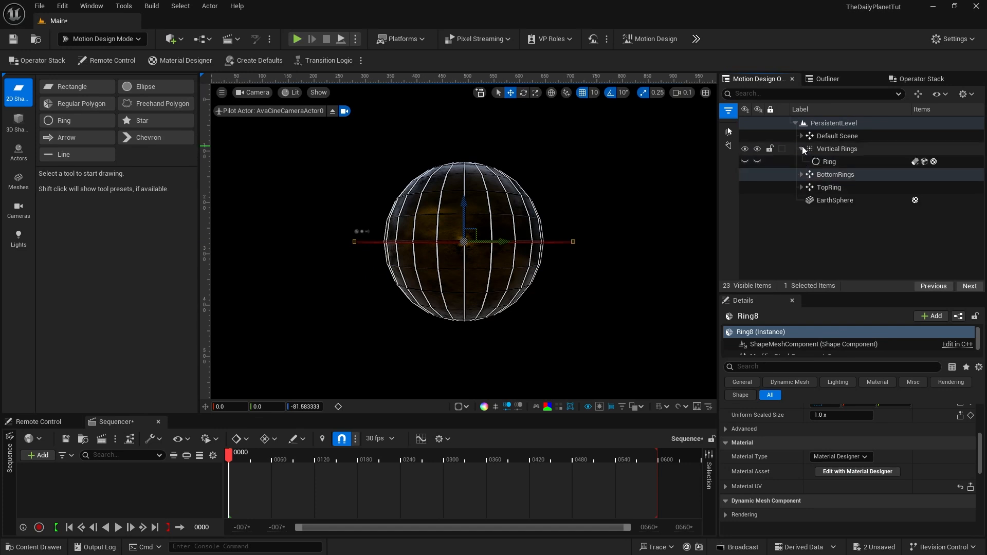
{"action": "left_click", "coordinate": [828, 161]}
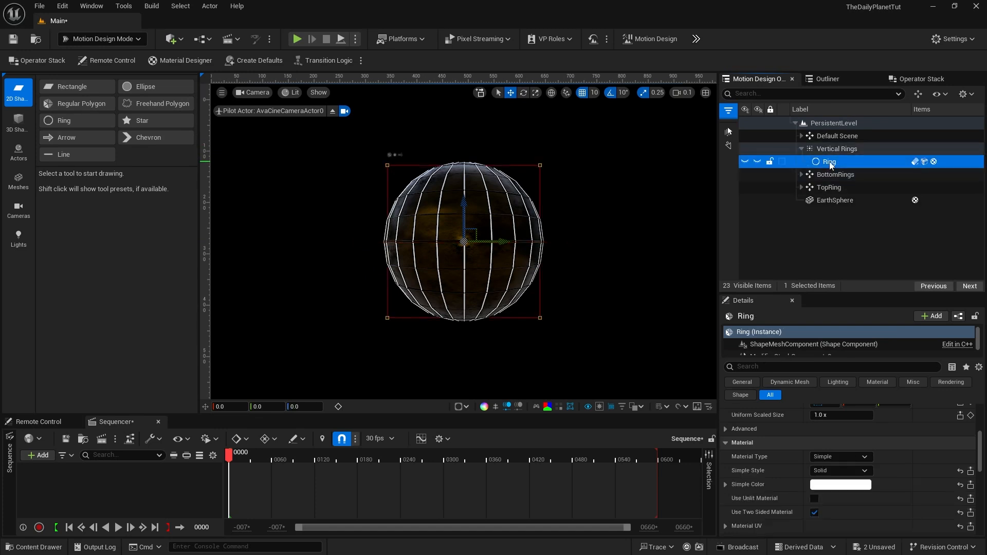
{"action": "left_click", "coordinate": [834, 456]}
{"action": "left_click", "coordinate": [836, 486]}
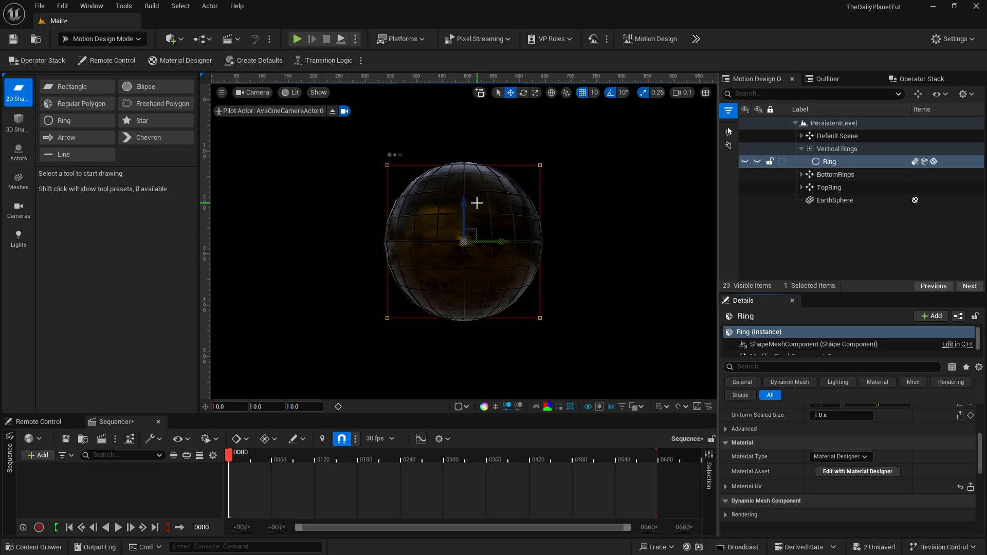
Step: Lock the scale proportions of EarthSphere and set its scale to 1.005 on all axes
{"action": "left_click", "coordinate": [822, 200]}
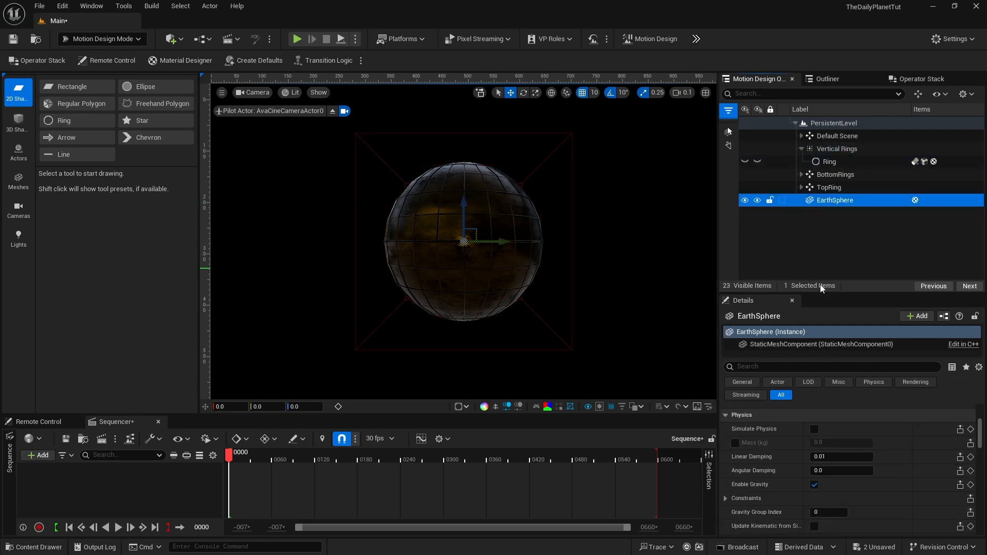
{"action": "scroll", "coordinate": [888, 461], "scroll_direction": "up", "scroll_amount": 5}
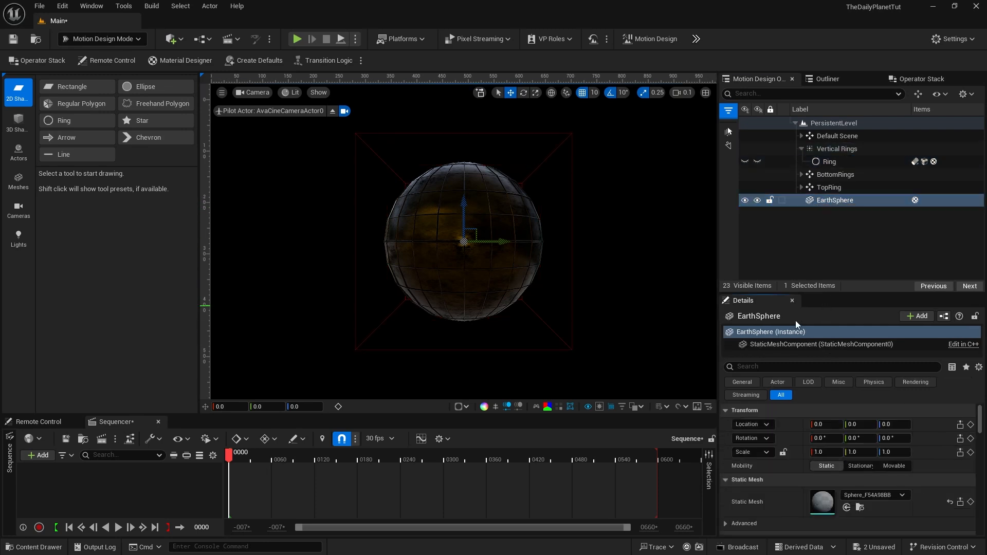
{"action": "left_click", "coordinate": [783, 453]}
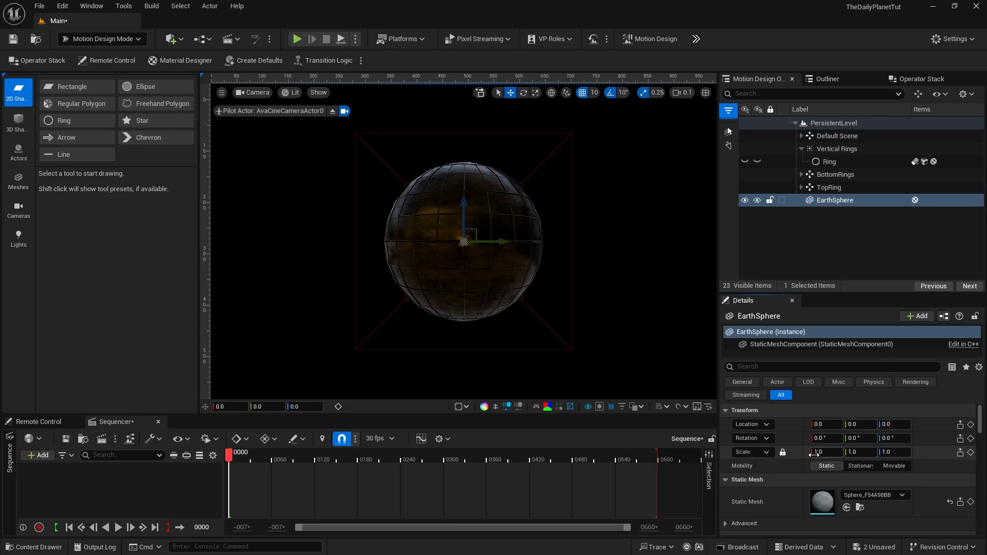
{"action": "left_click", "coordinate": [820, 452]}
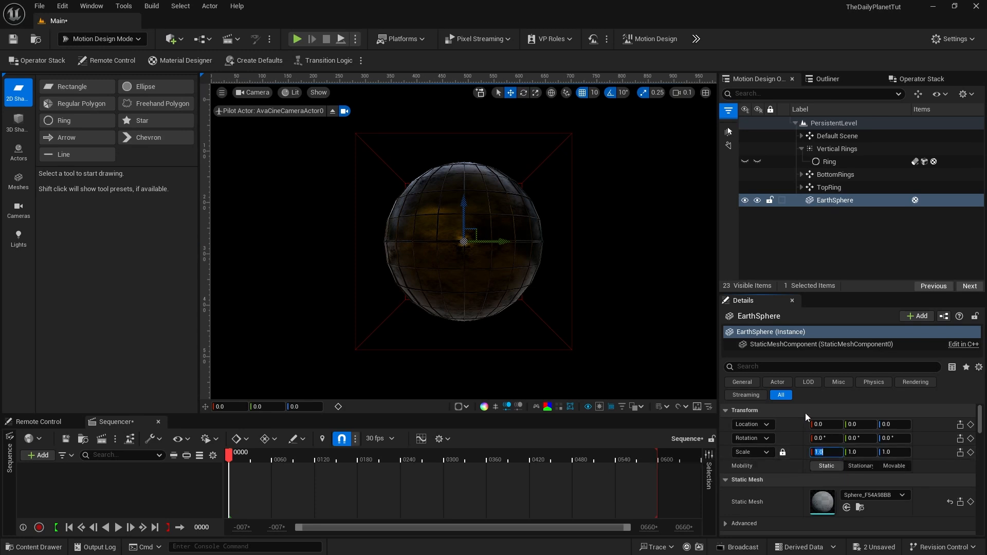
{"action": "type", "text": "1.005"}
{"action": "key", "text": "Return"}
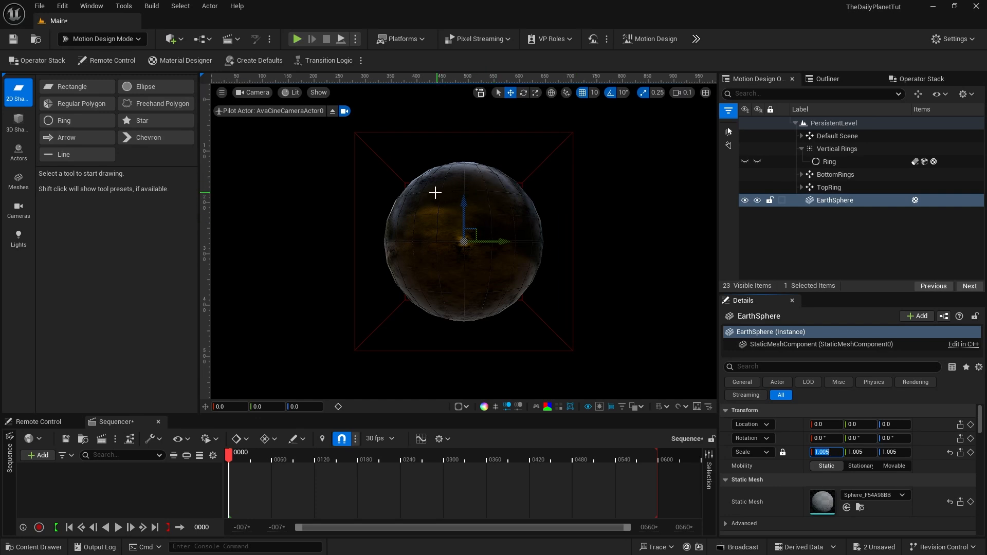
{"action": "left_click", "coordinate": [848, 239]}
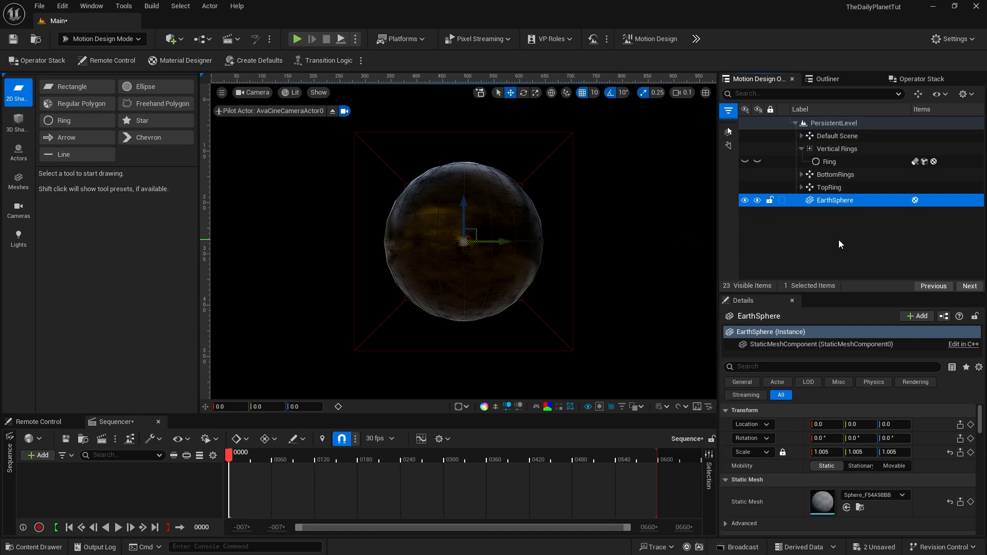
Step: Switch to the browser, open Solar System Scope's Solar Textures page from the search results and find its Earth section
{"action": "key", "text": "alt+Tab"}
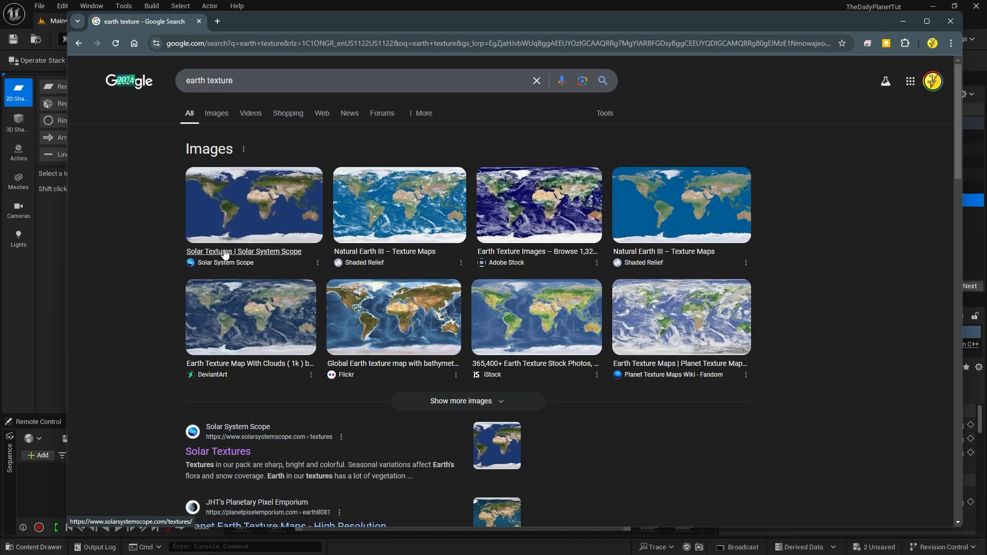
{"action": "left_click", "coordinate": [225, 253]}
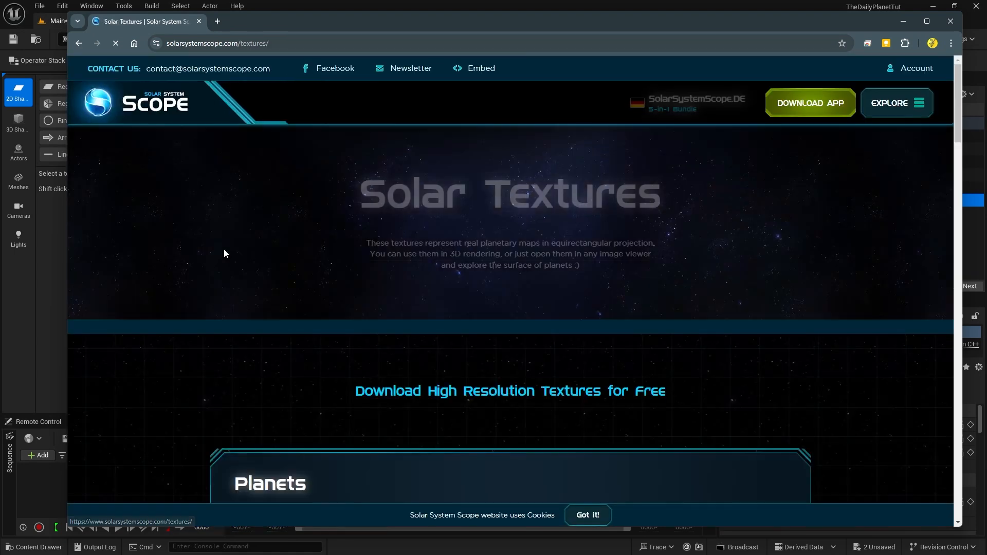
{"action": "scroll", "coordinate": [297, 224], "scroll_direction": "down", "scroll_amount": 5}
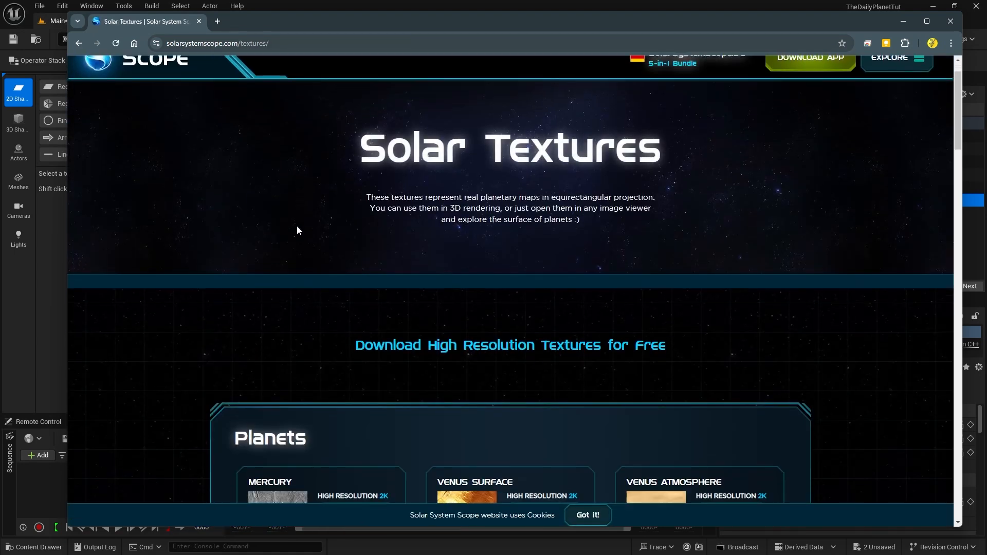
{"action": "scroll", "coordinate": [183, 190], "scroll_direction": "down", "scroll_amount": 3}
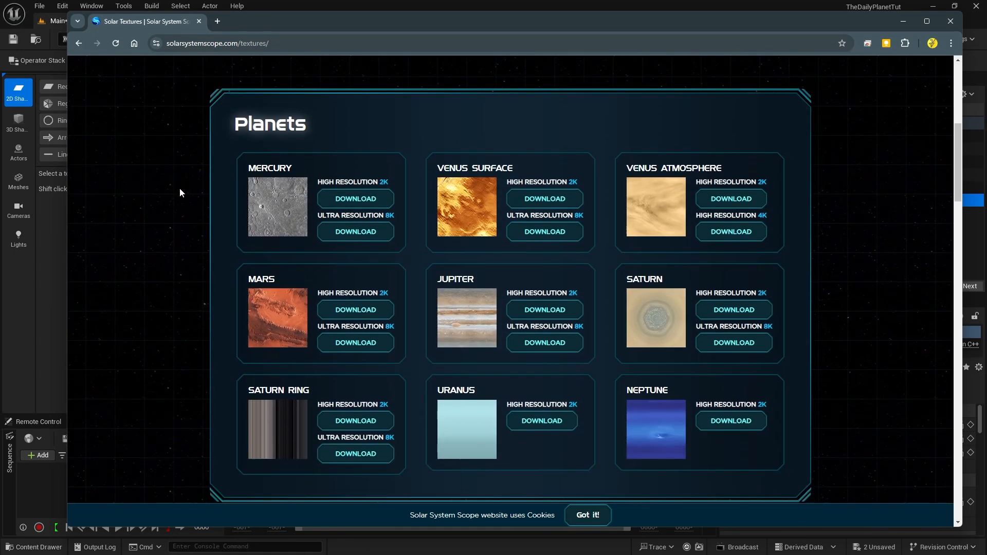
{"action": "scroll", "coordinate": [180, 194], "scroll_direction": "down", "scroll_amount": 8}
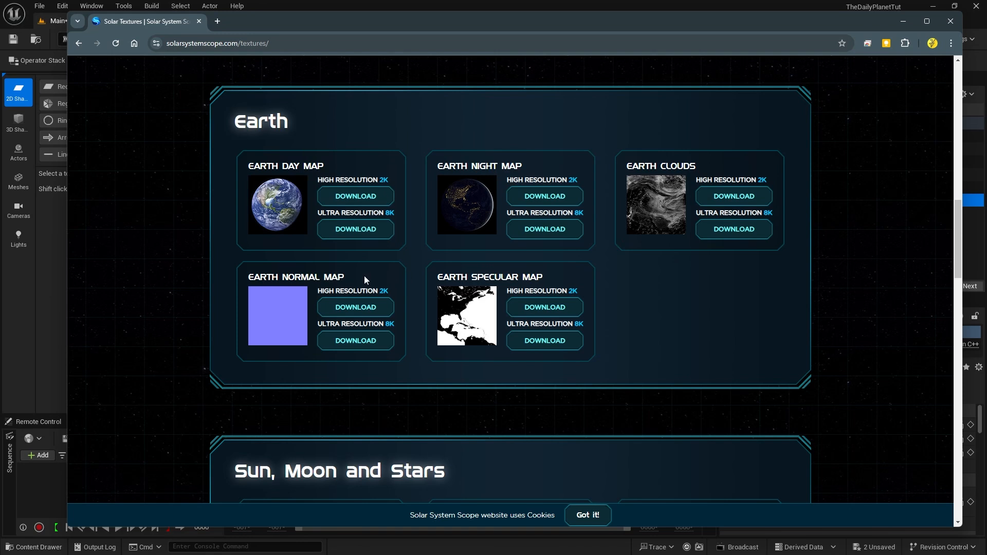
Step: Download the 2K Earth specular map and the 2K Earth normal map as TIF files to the Desktop
{"action": "left_click", "coordinate": [544, 307]}
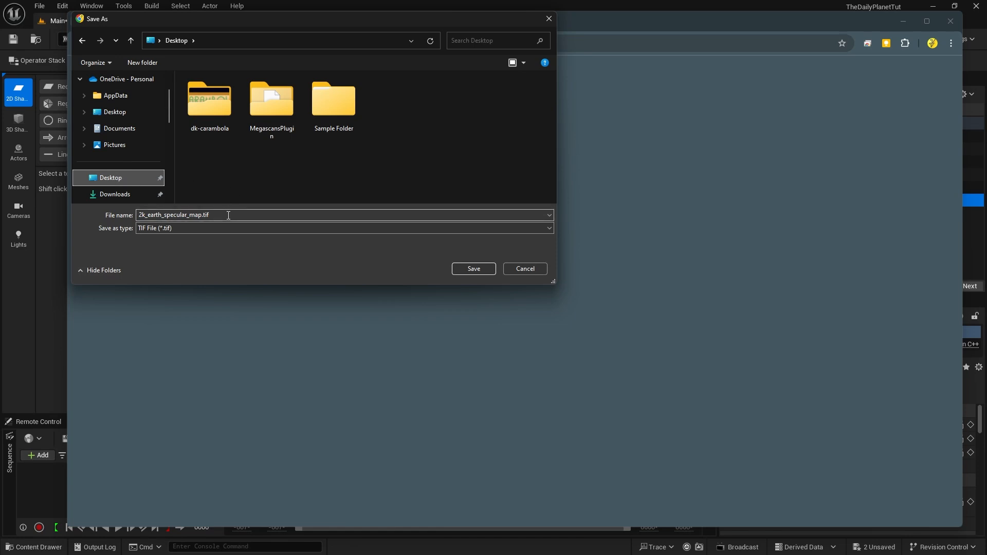
{"action": "left_click", "coordinate": [477, 267]}
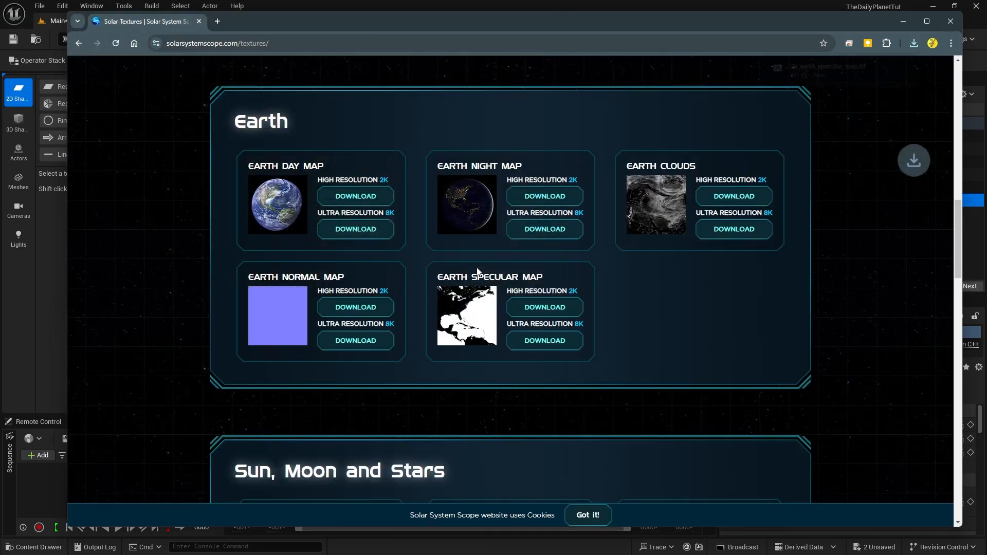
{"action": "left_click", "coordinate": [356, 301]}
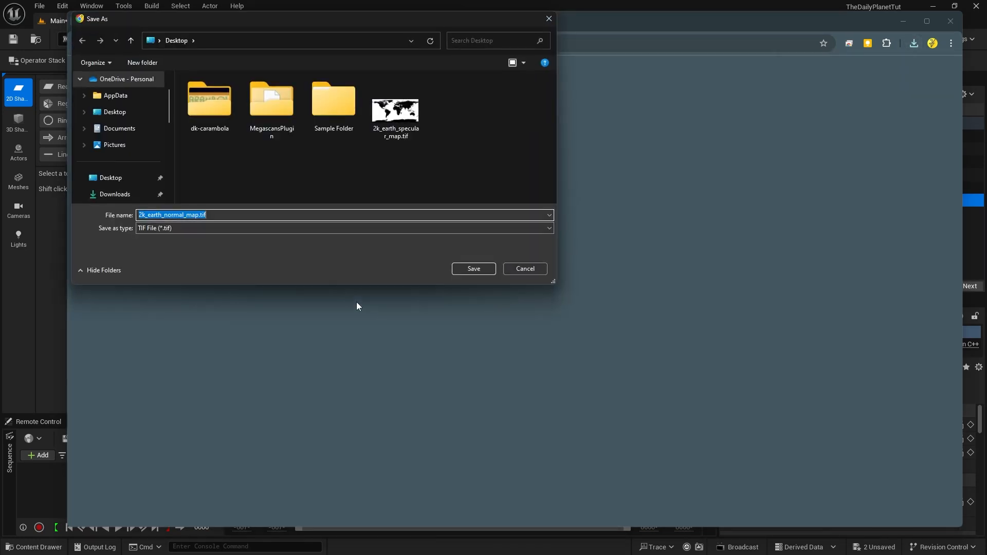
{"action": "left_click", "coordinate": [470, 268]}
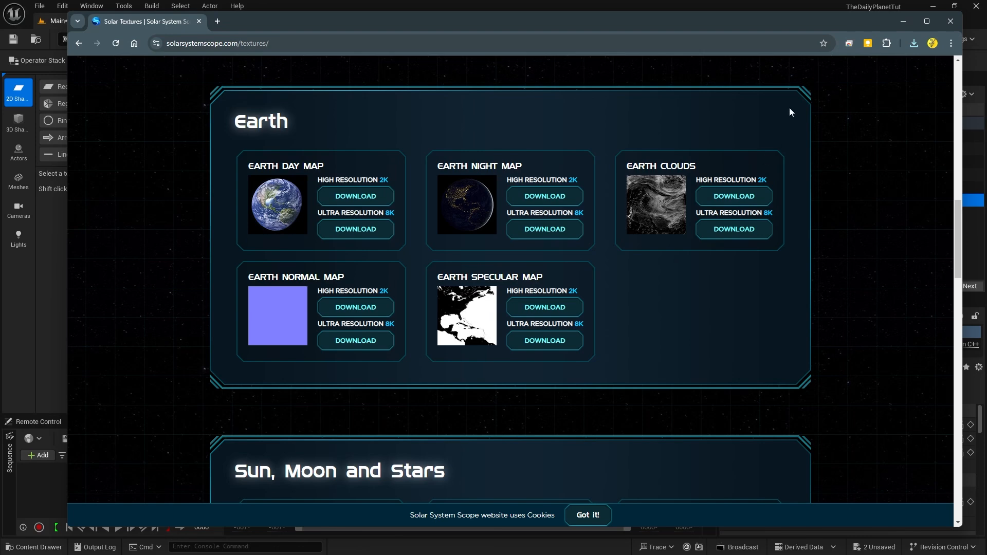
Step: Switch to Photoshop and open 2k_earth_specular_map.tif from the Desktop
{"action": "left_click", "coordinate": [955, 27]}
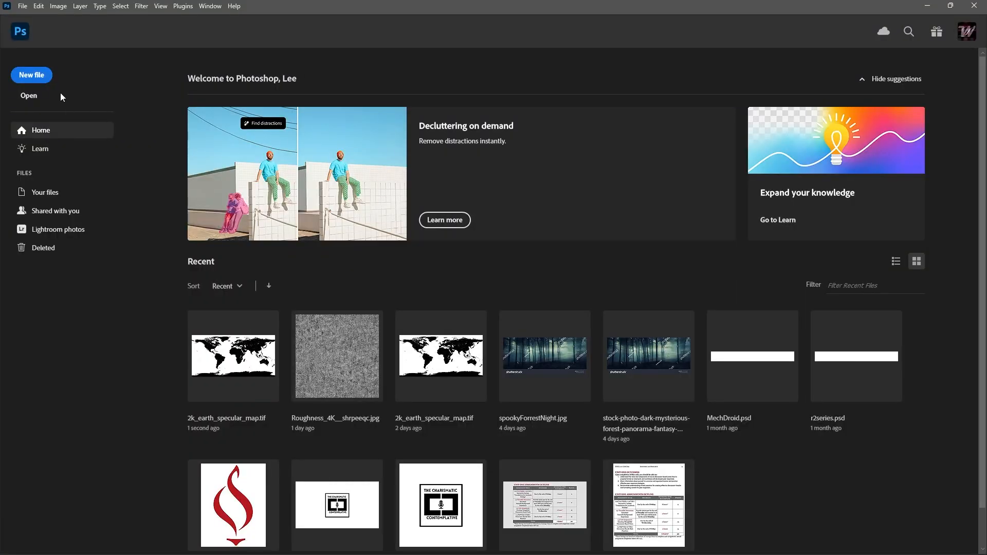
{"action": "left_click", "coordinate": [32, 99]}
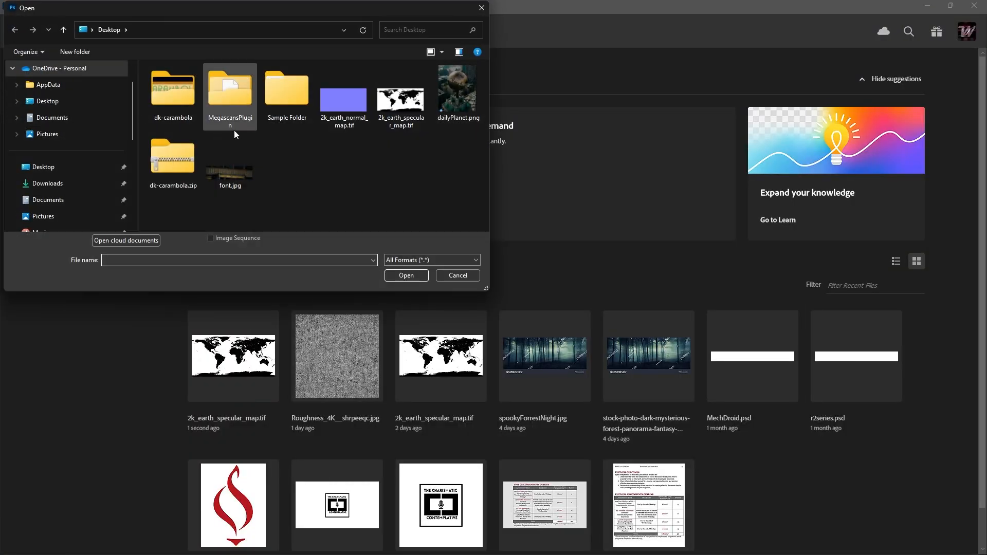
{"action": "left_click", "coordinate": [397, 100]}
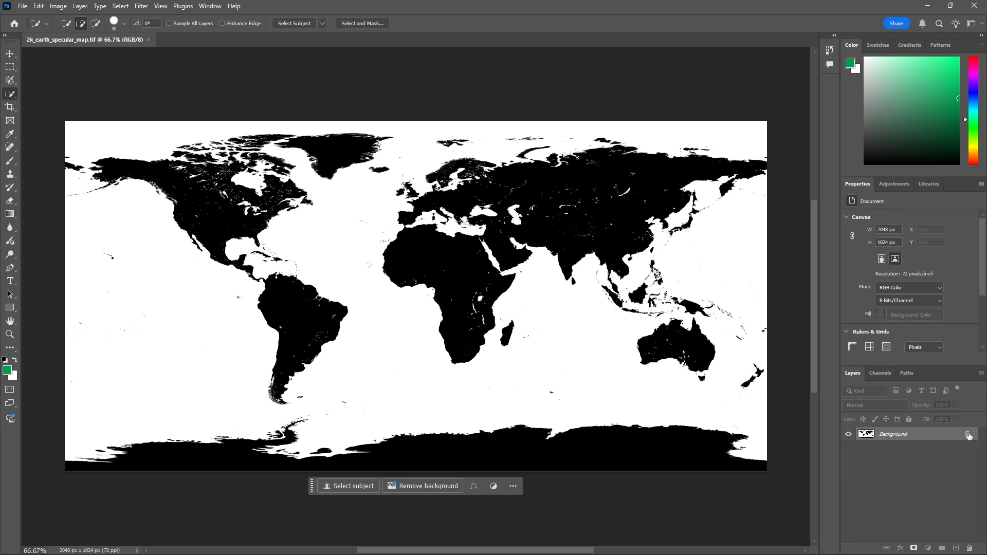
Step: Unlock the background layer and invert the map with a Levels adjustment layer using output levels 255 and 0
{"action": "left_click", "coordinate": [968, 434]}
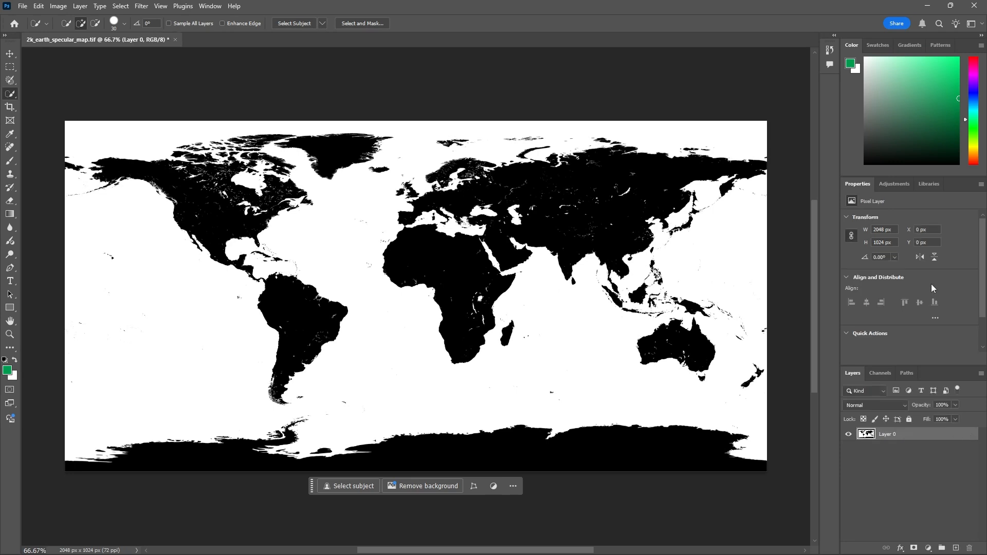
{"action": "left_click", "coordinate": [894, 184]}
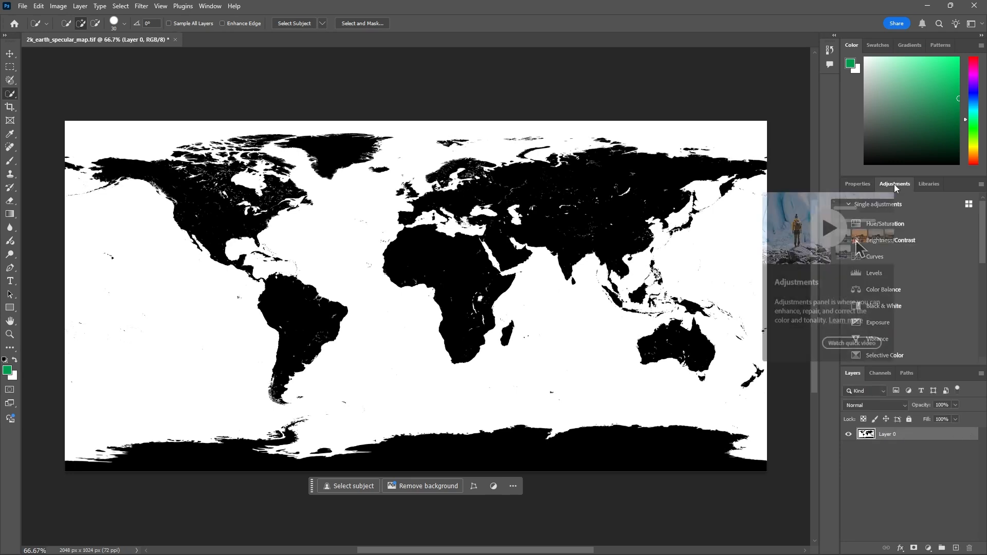
{"action": "left_click", "coordinate": [896, 272]}
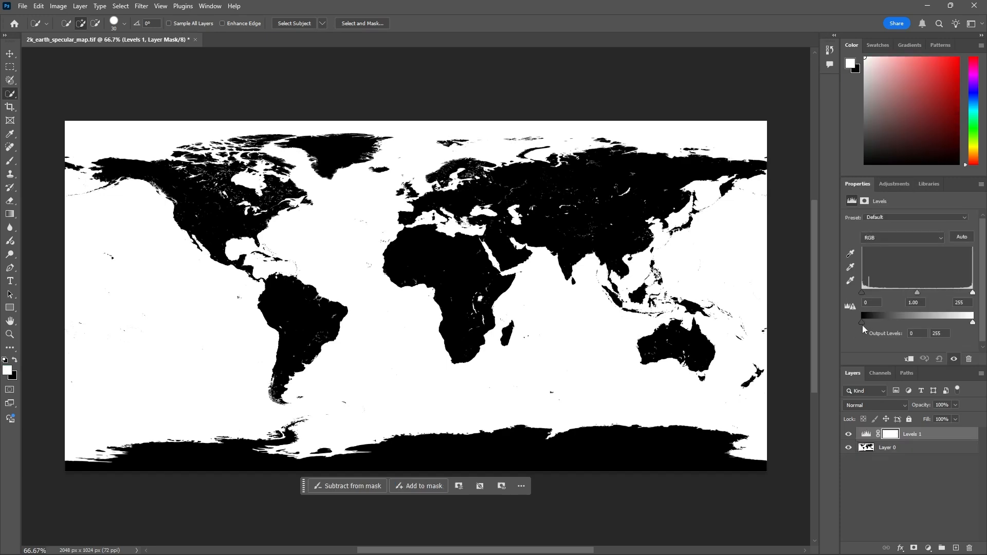
{"action": "mouse_move", "coordinate": [861, 322]}
{"action": "left_mouse_down"}
{"action": "mouse_move", "coordinate": [969, 323]}
{"action": "mouse_move", "coordinate": [845, 322]}
{"action": "left_mouse_up"}
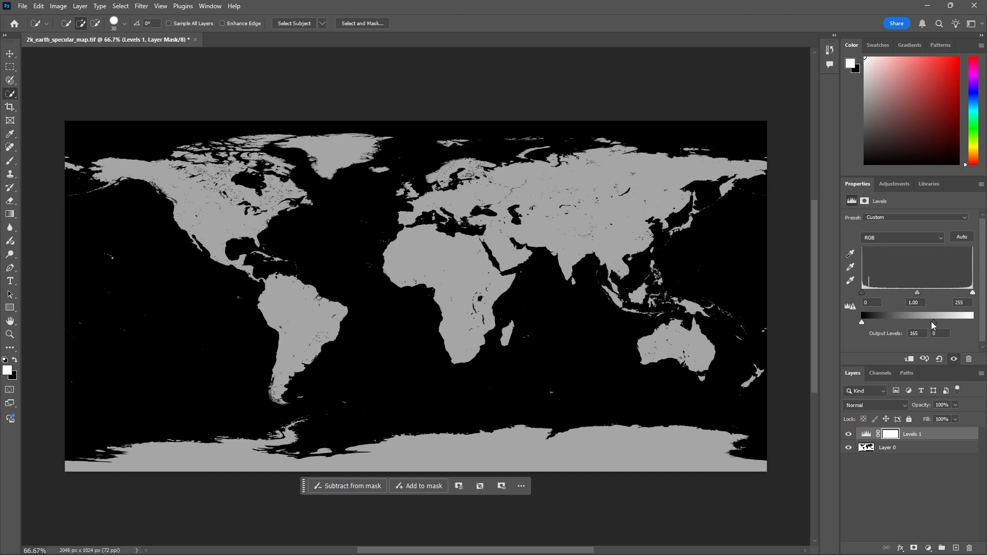
{"action": "left_click_drag", "start_coordinate": [931, 323], "coordinate": [982, 323]}
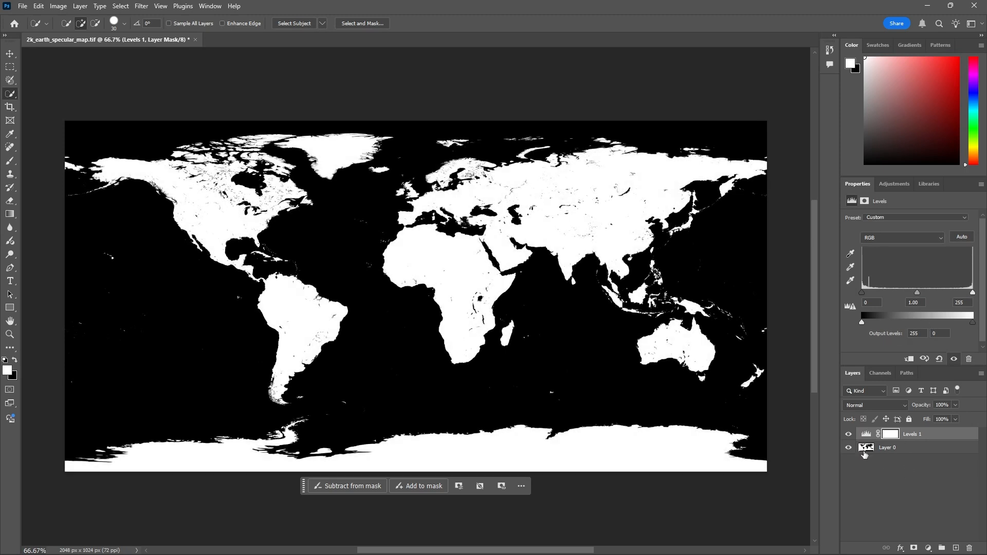
Step: Export the inverted map to the Desktop as 2k_earth_specular_map.jpg at quality 7 and quit Photoshop without saving the TIF
{"action": "left_click", "coordinate": [22, 7]}
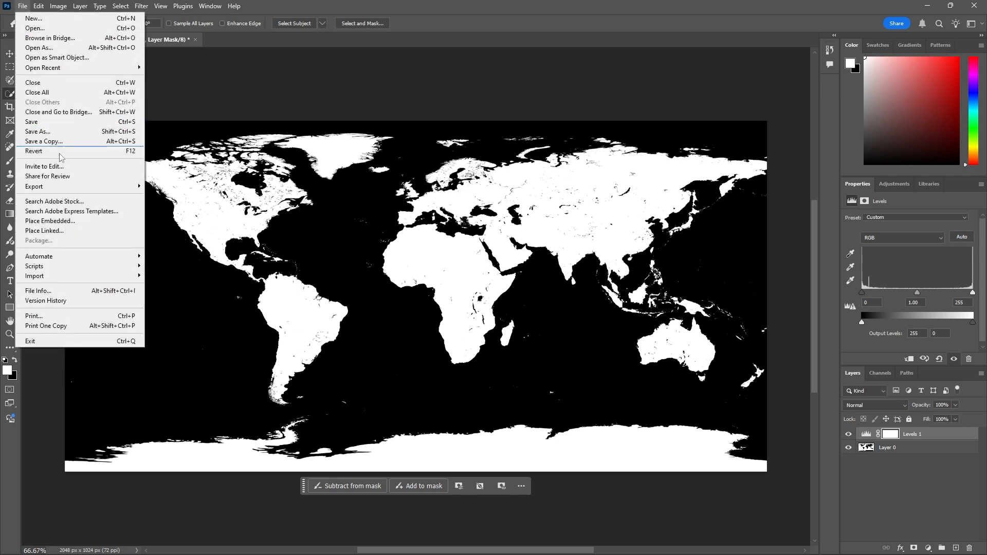
{"action": "mouse_move", "coordinate": [85, 187]}
{"action": "left_click", "coordinate": [170, 196]}
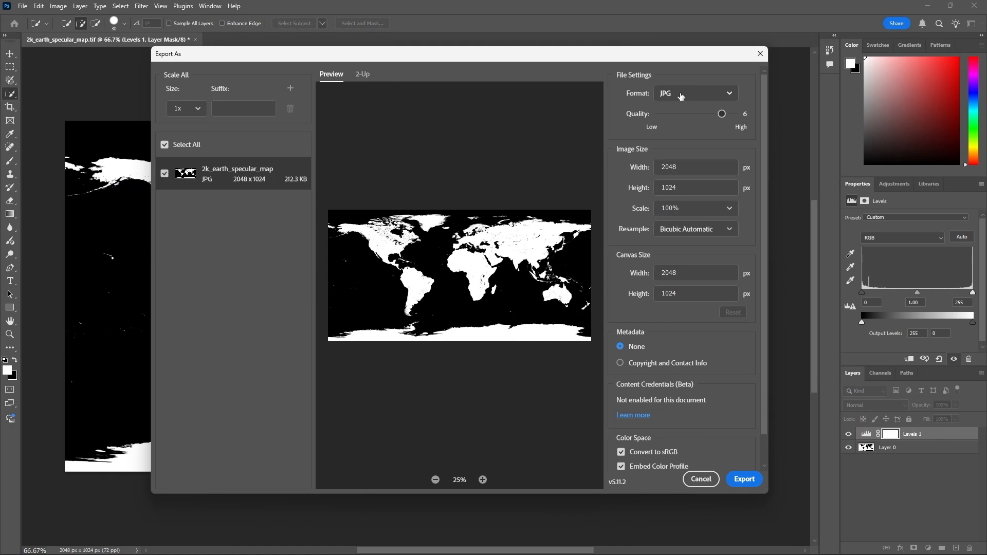
{"action": "left_click_drag", "start_coordinate": [721, 114], "coordinate": [735, 114]}
{"action": "left_click", "coordinate": [744, 479]}
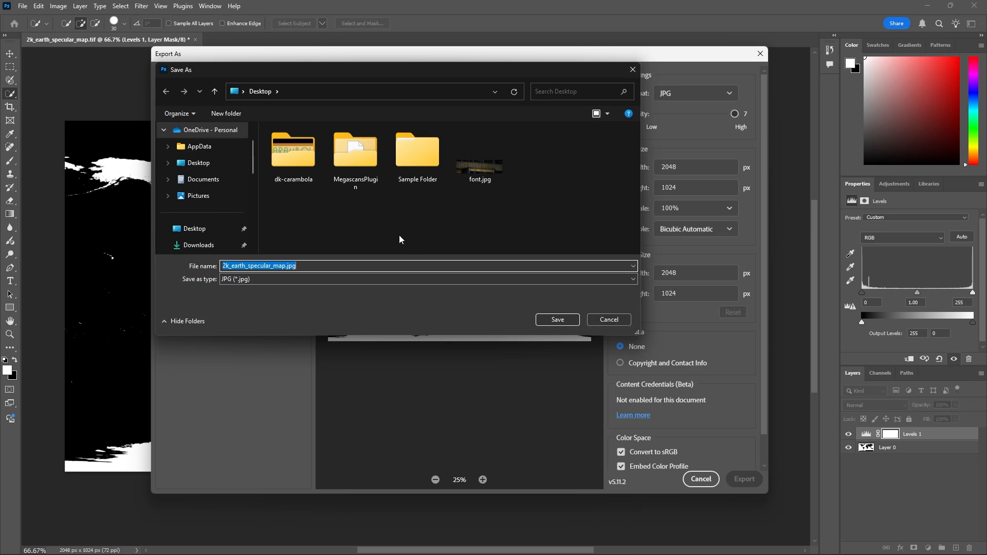
{"action": "left_click", "coordinate": [557, 319]}
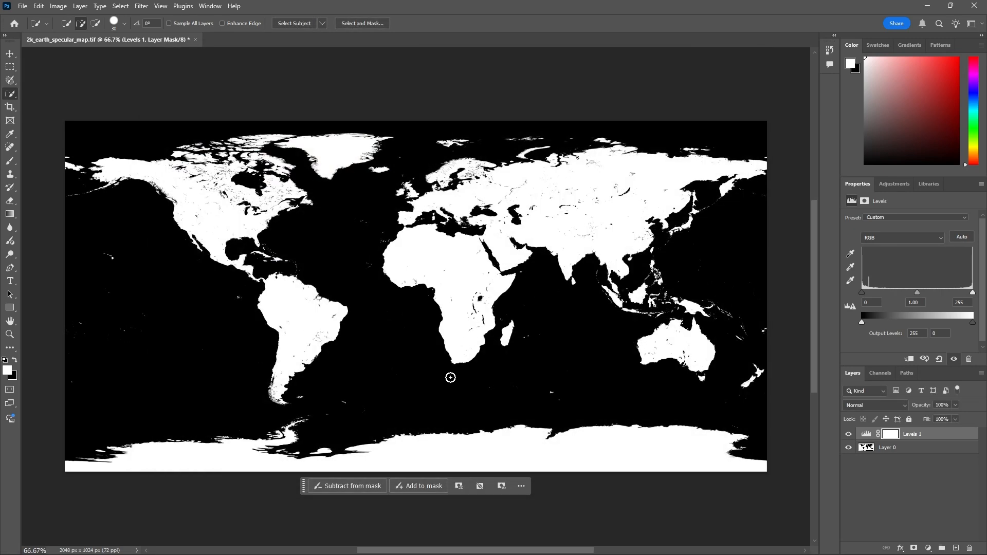
{"action": "left_click", "coordinate": [974, 6]}
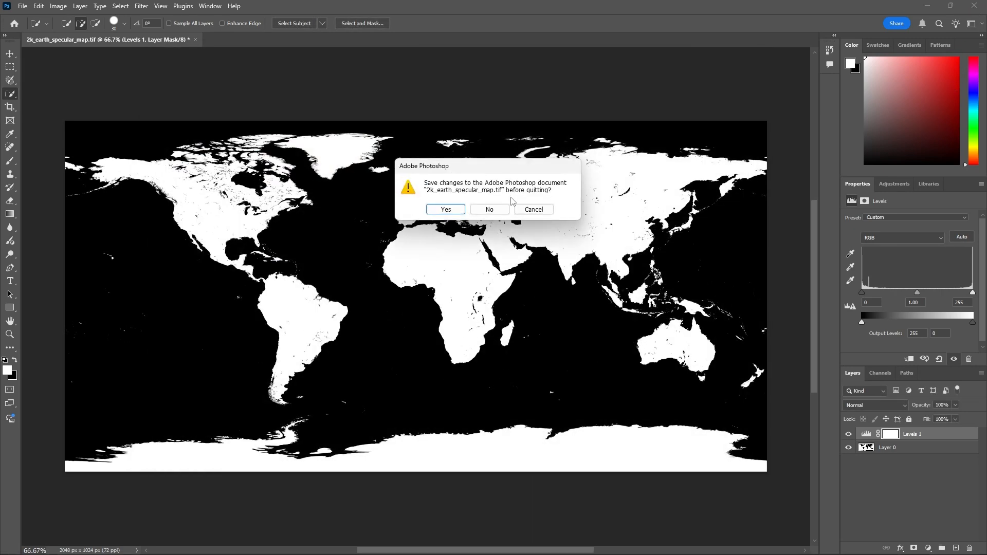
{"action": "left_click", "coordinate": [489, 209]}
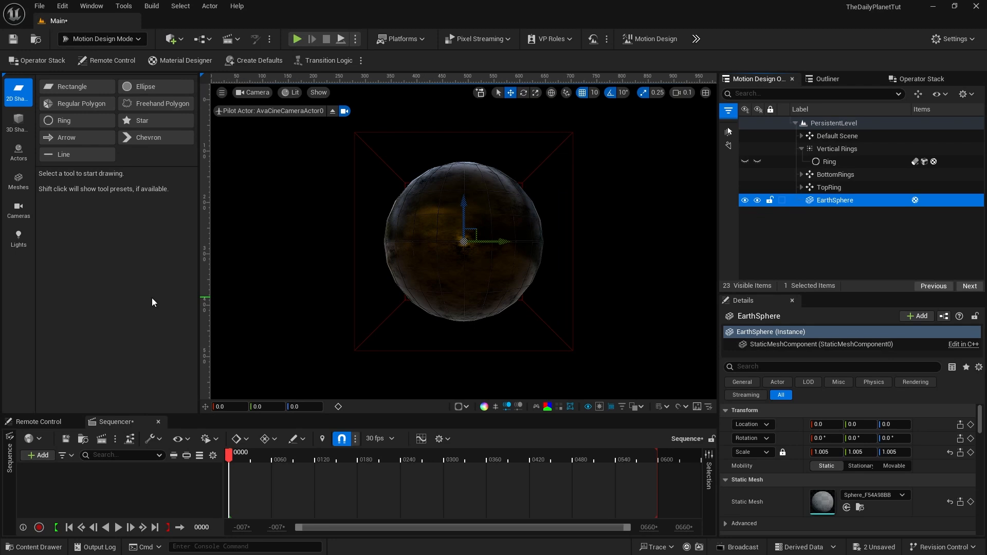
Step: Create a folder named continents inside the project's Materials folder and open it
{"action": "left_click", "coordinate": [36, 547]}
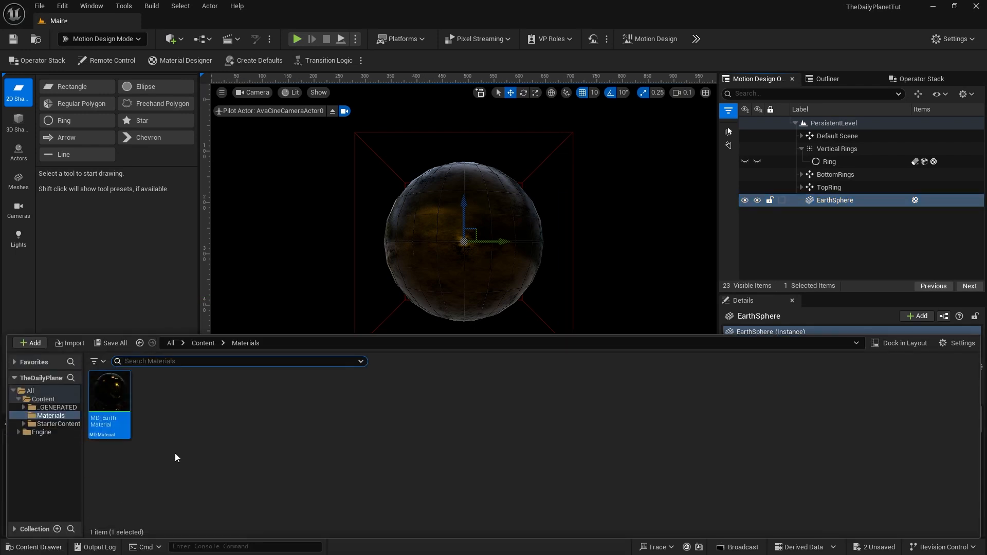
{"action": "right_click", "coordinate": [220, 418]}
{"action": "left_click", "coordinate": [255, 190]}
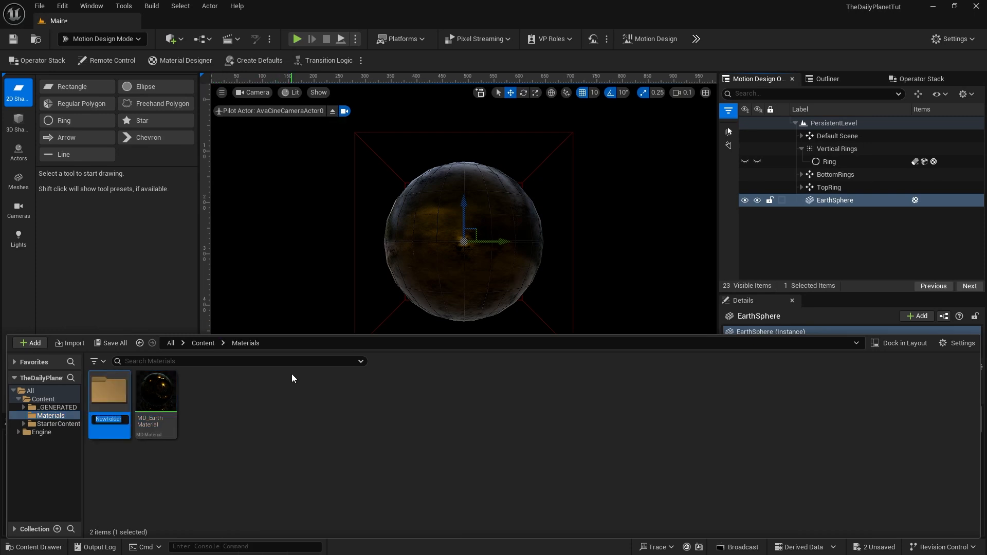
{"action": "type", "text": "continents"}
{"action": "key", "text": "Return"}
{"action": "double_click", "coordinate": [112, 390]}
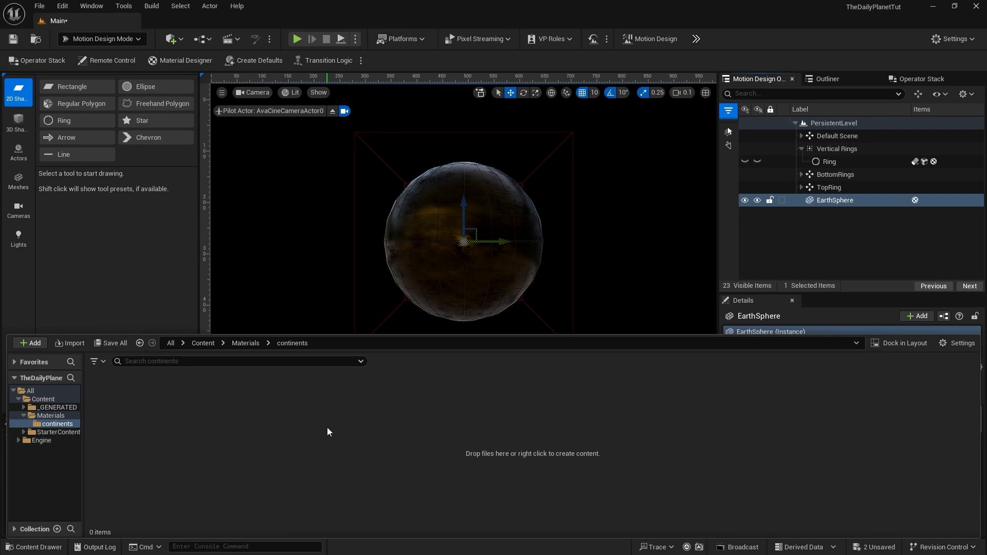
Step: Import 2k_earth_specular_map.jpg and 2k_earth_normal_map.tif from the Desktop into the continents folder, accepting the normal map import
{"action": "right_click", "coordinate": [327, 427]}
{"action": "left_click", "coordinate": [393, 143]}
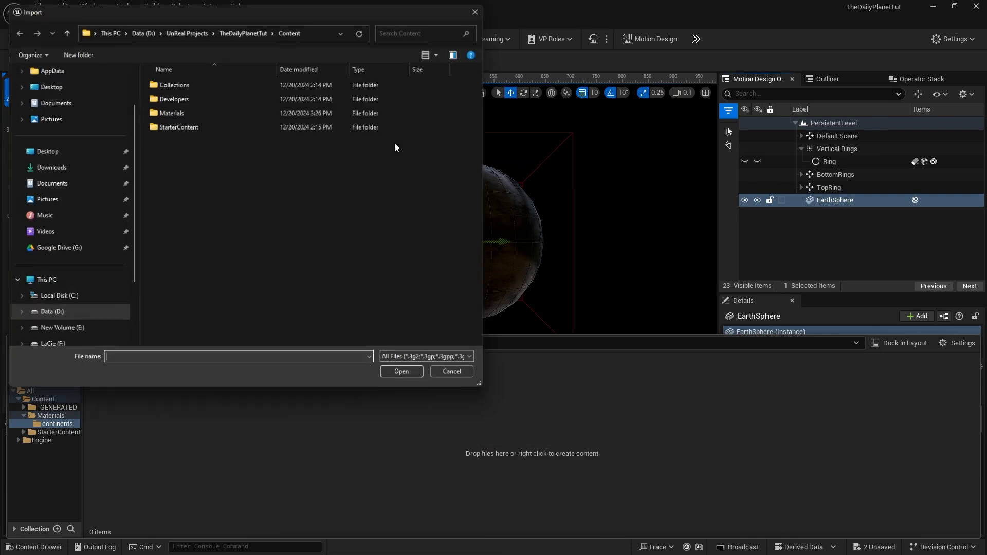
{"action": "left_click", "coordinate": [103, 149]}
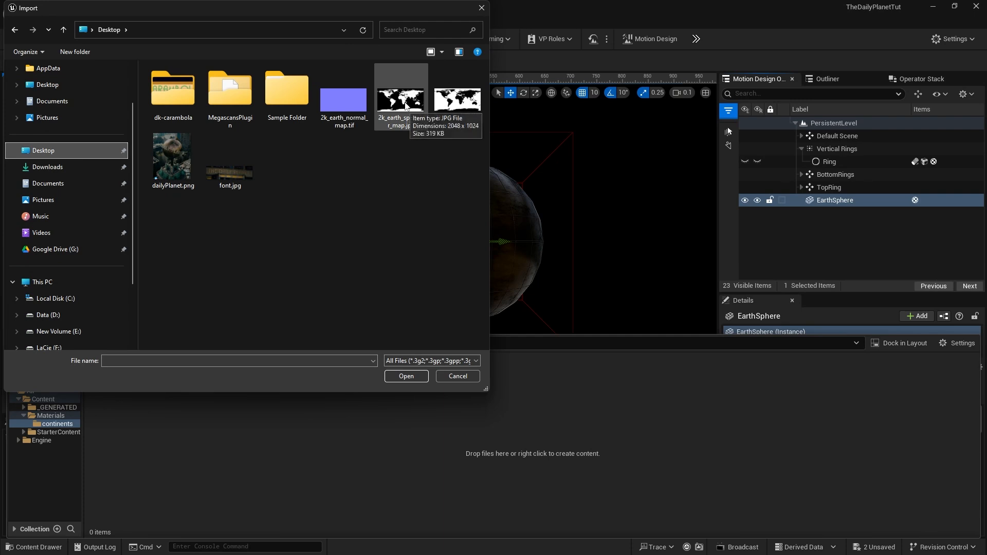
{"action": "left_click", "coordinate": [406, 107]}
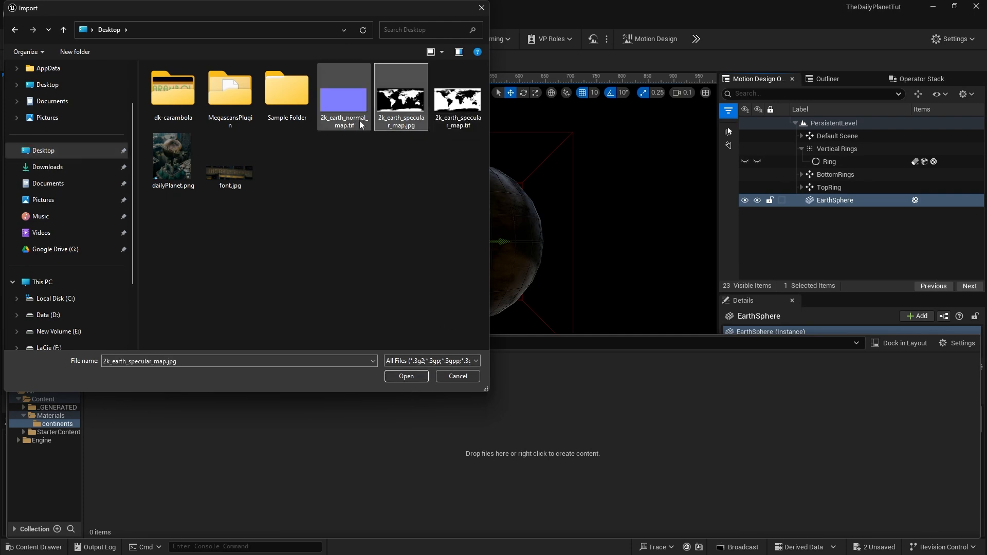
{"action": "left_click", "coordinate": [351, 102], "text": "ctrl"}
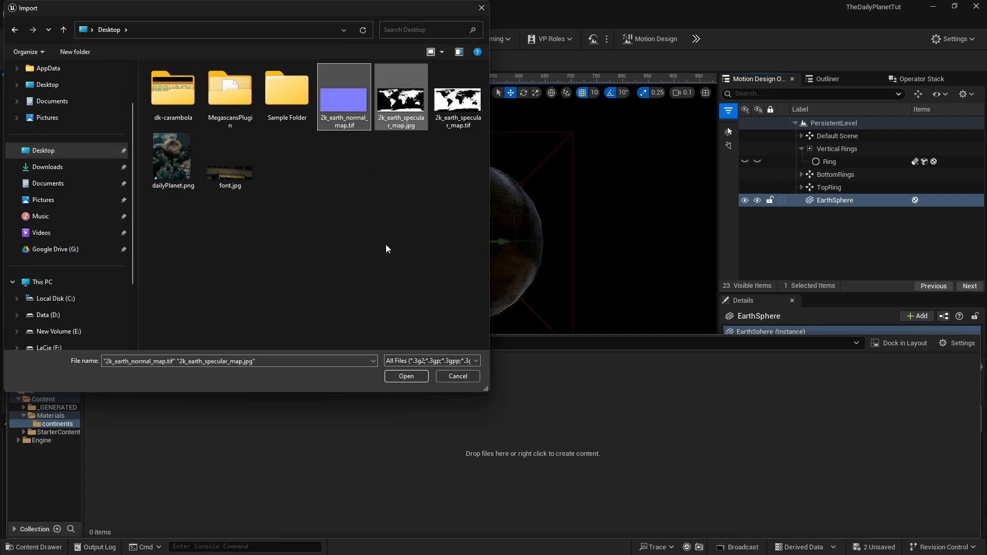
{"action": "left_click", "coordinate": [409, 375]}
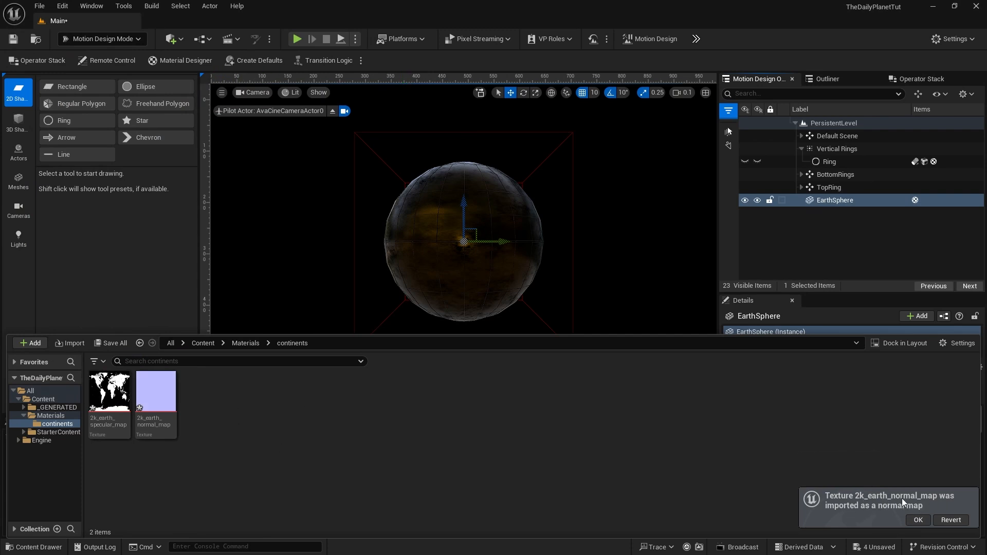
{"action": "left_click", "coordinate": [914, 520]}
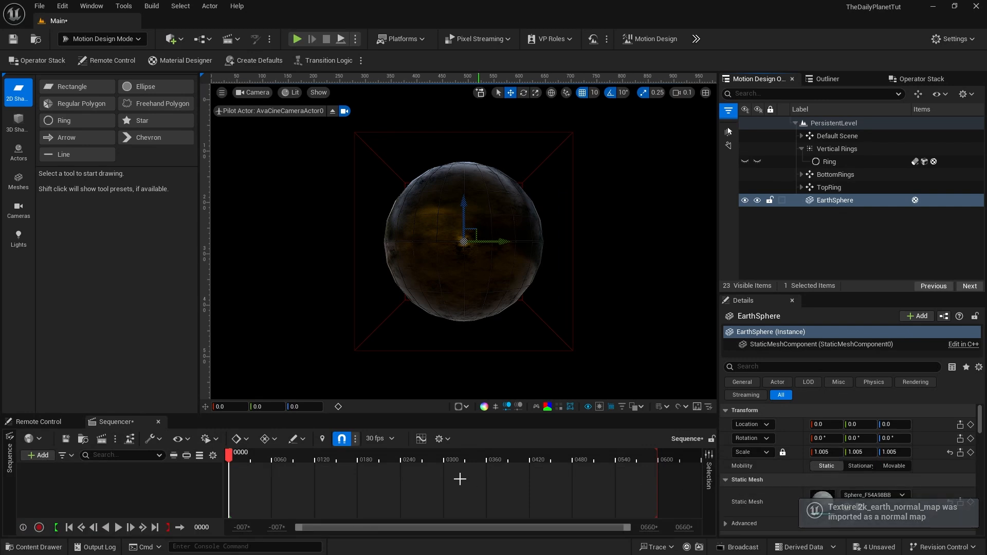
{"action": "left_click", "coordinate": [35, 549]}
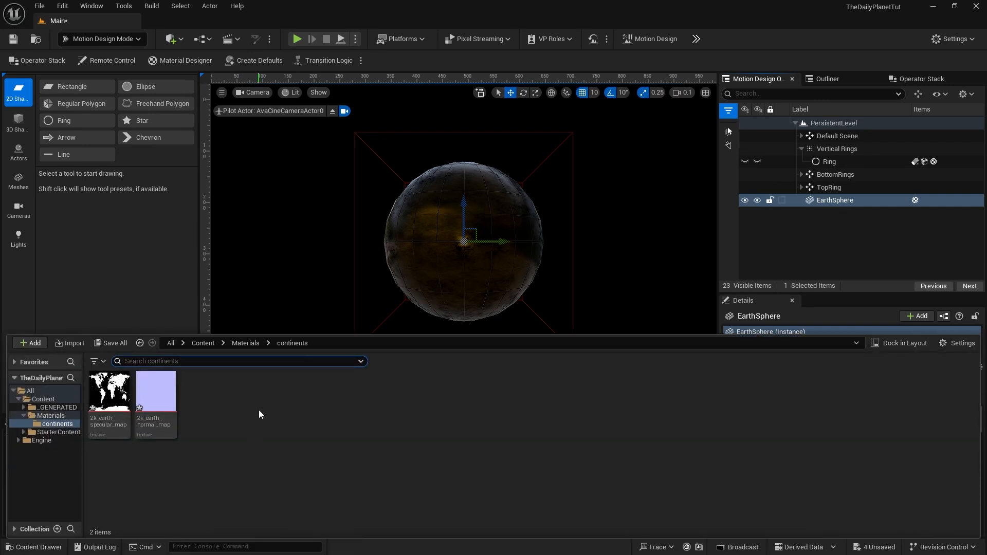
{"action": "left_click", "coordinate": [156, 393]}
{"action": "left_click", "coordinate": [109, 393], "text": "ctrl"}
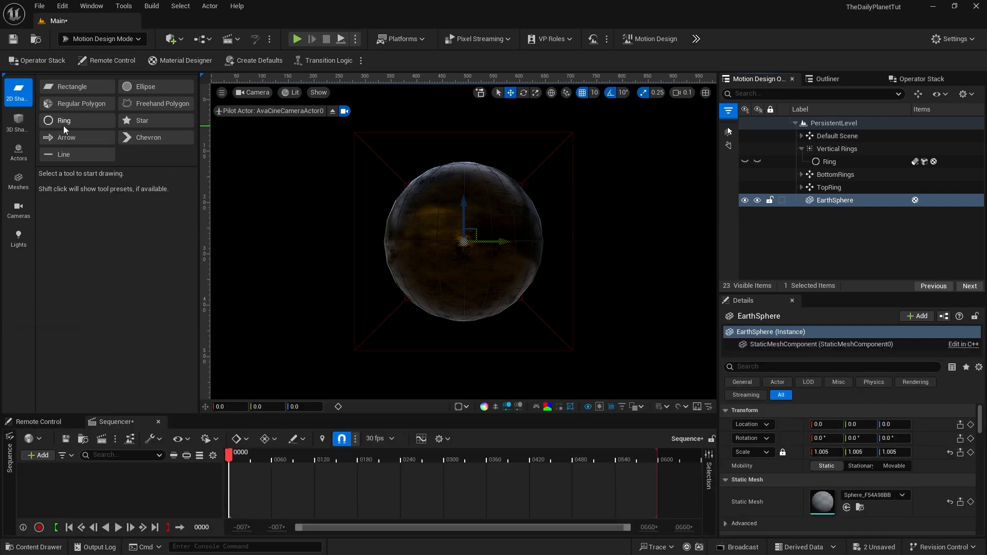
Step: Add a 3D sphere shape to the scene and set its number of sides to 24
{"action": "left_click", "coordinate": [21, 122]}
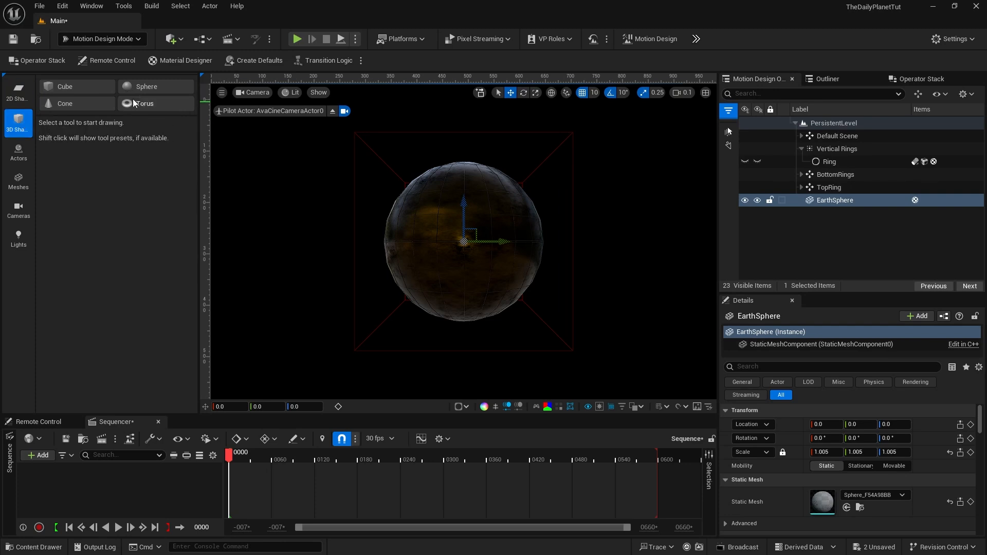
{"action": "left_click", "coordinate": [153, 90]}
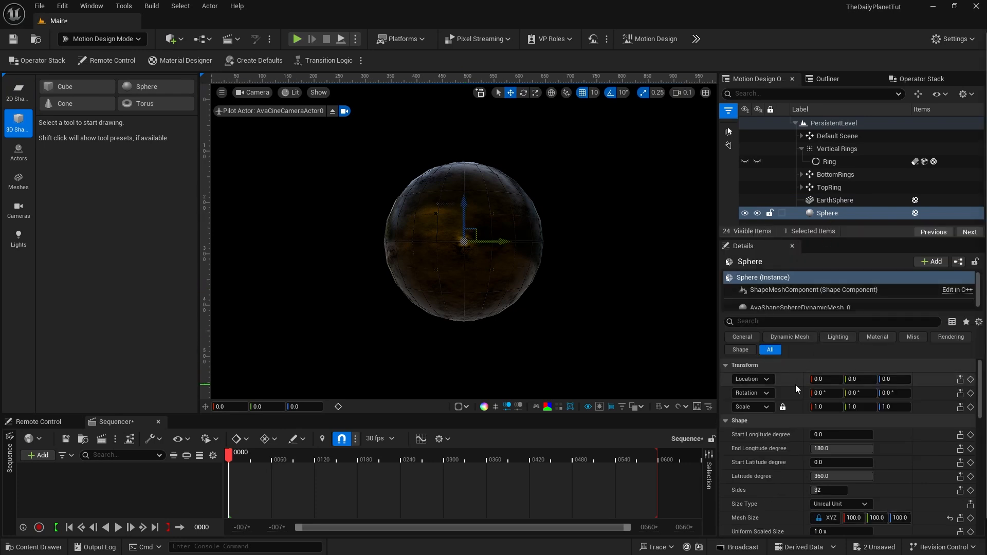
{"action": "left_click", "coordinate": [821, 493]}
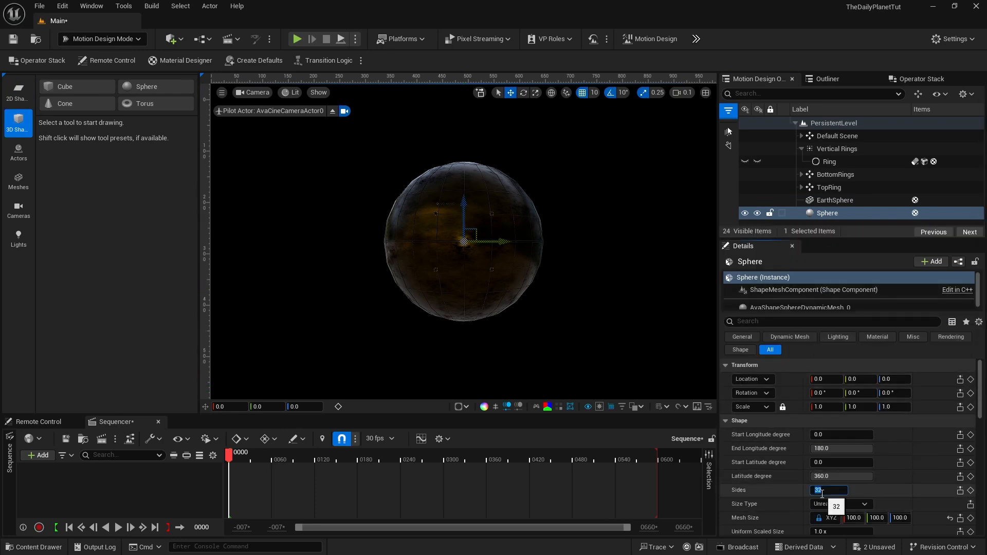
{"action": "key", "text": "Return"}
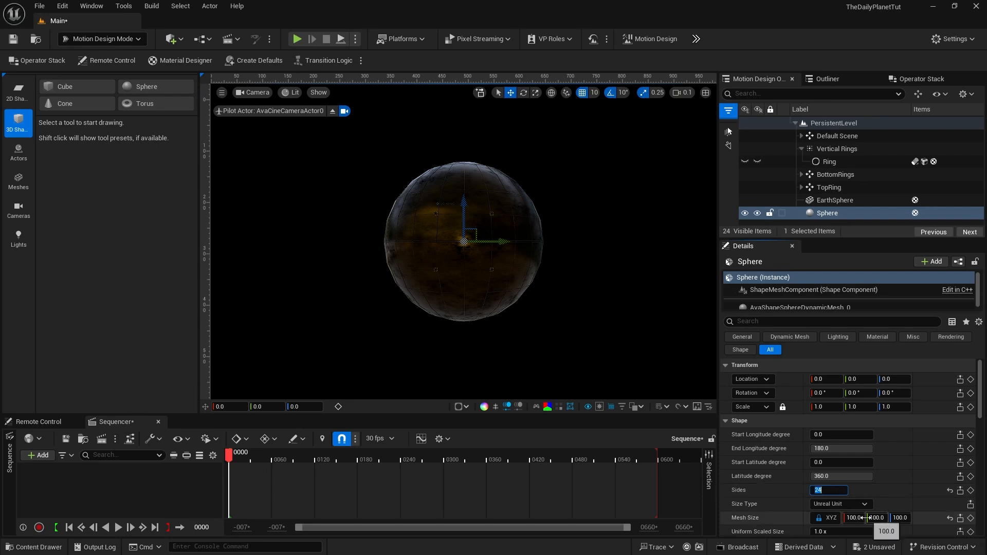
Step: Set the new sphere's mesh size to 101 and its scale to 3 on all axes
{"action": "left_click", "coordinate": [853, 518]}
{"action": "type", "text": "101"}
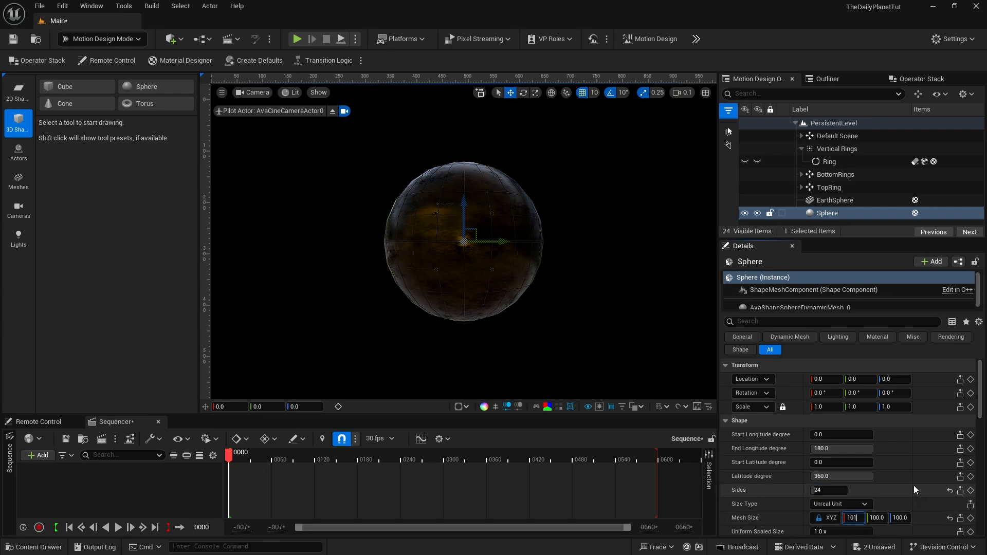
{"action": "key", "text": "Return"}
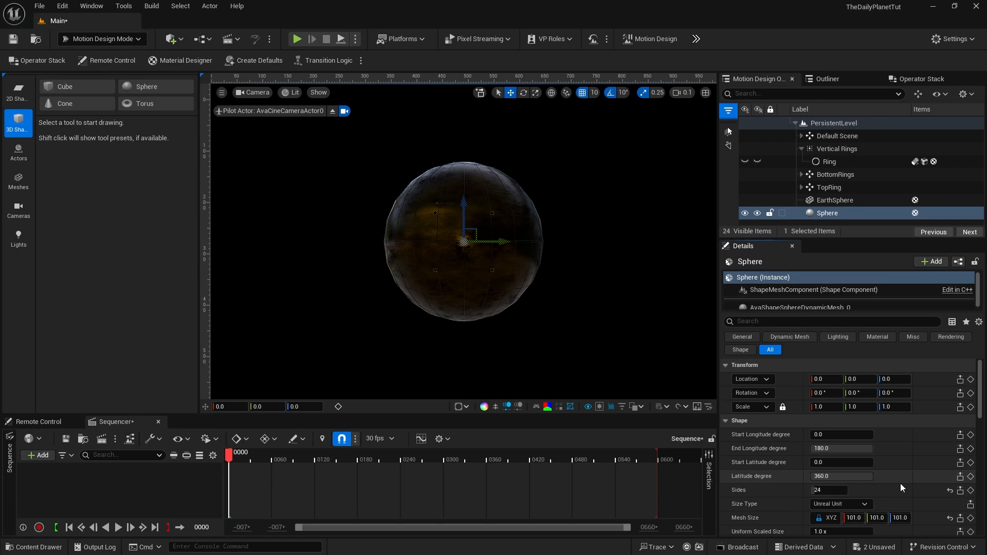
{"action": "left_click", "coordinate": [830, 407]}
{"action": "key", "text": "Return"}
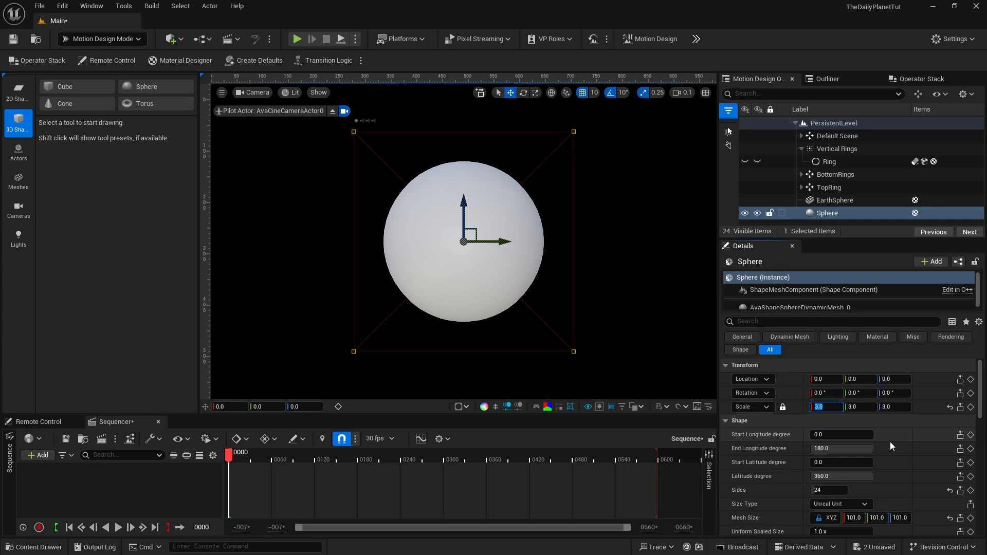
Step: Give the sphere a new PBR material through the Material Designer material type and set its blend mode to Masked
{"action": "scroll", "coordinate": [890, 442], "scroll_direction": "down", "scroll_amount": 5}
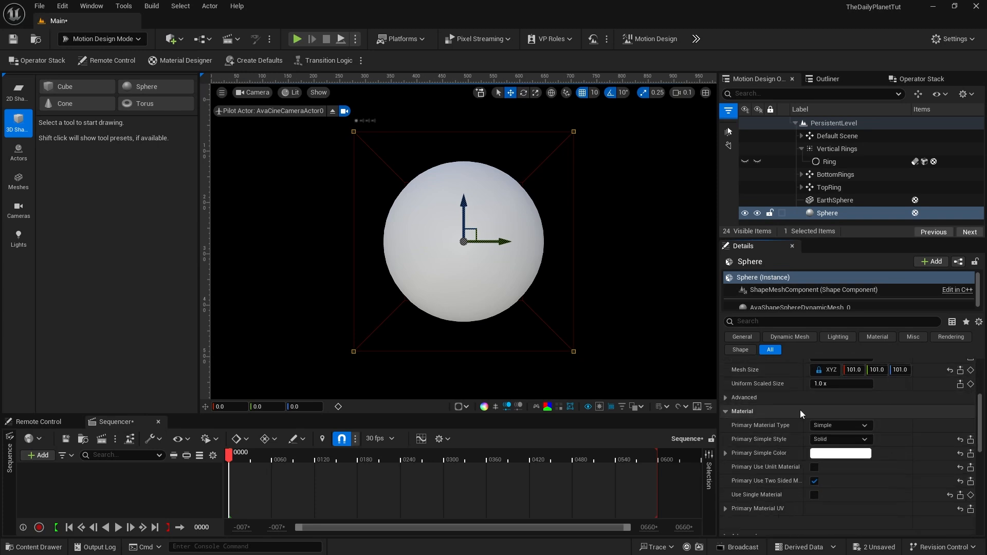
{"action": "left_click", "coordinate": [837, 425]}
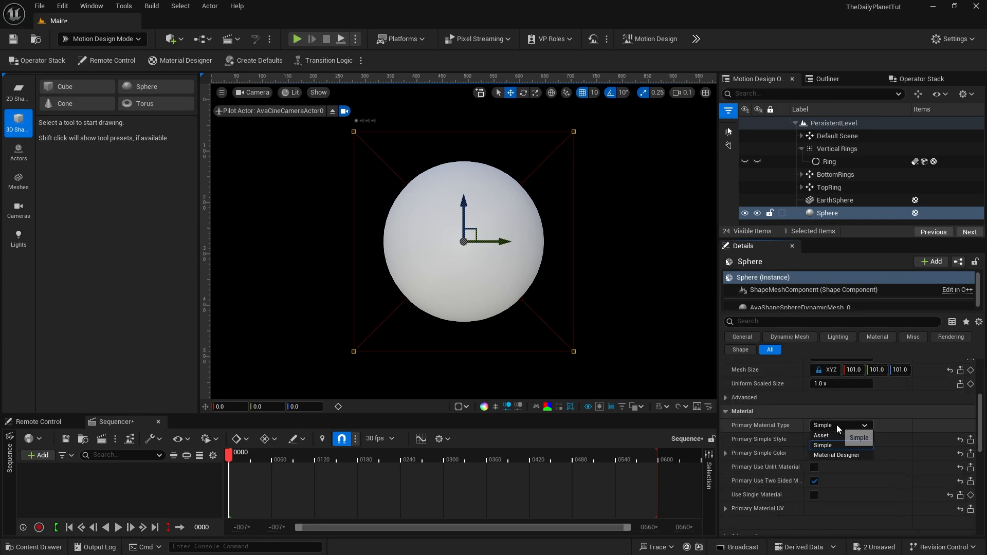
{"action": "left_click", "coordinate": [839, 455]}
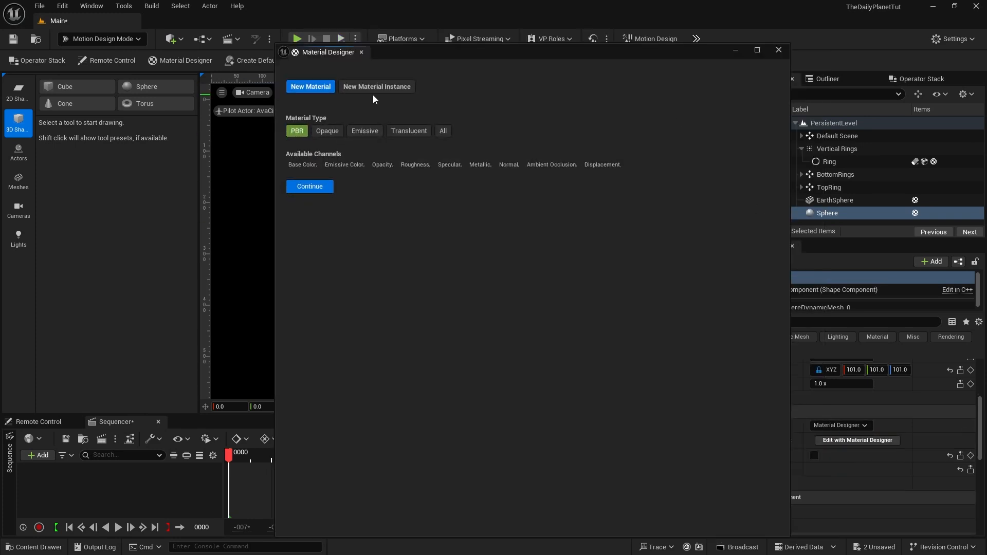
{"action": "left_click", "coordinate": [310, 187]}
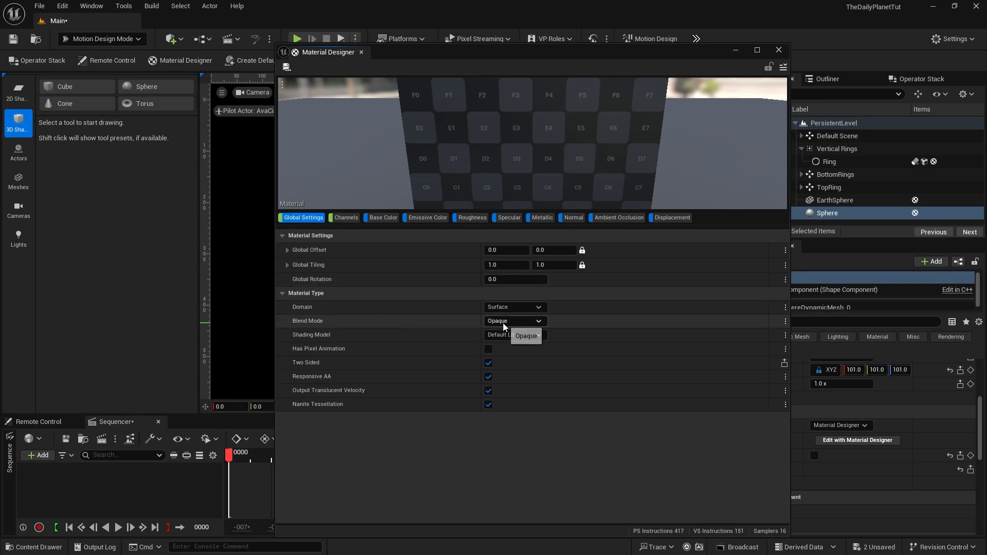
{"action": "left_click", "coordinate": [520, 321]}
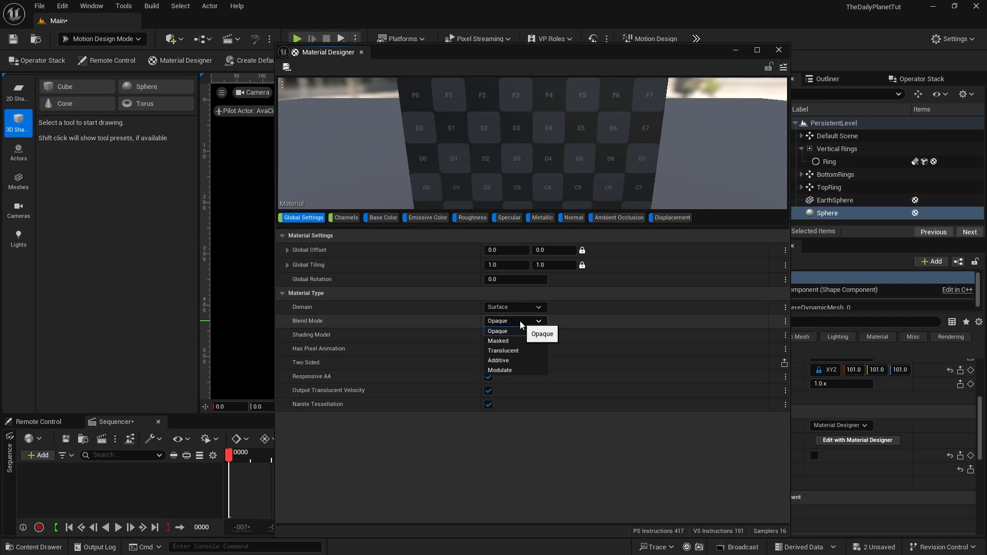
{"action": "left_click", "coordinate": [520, 340]}
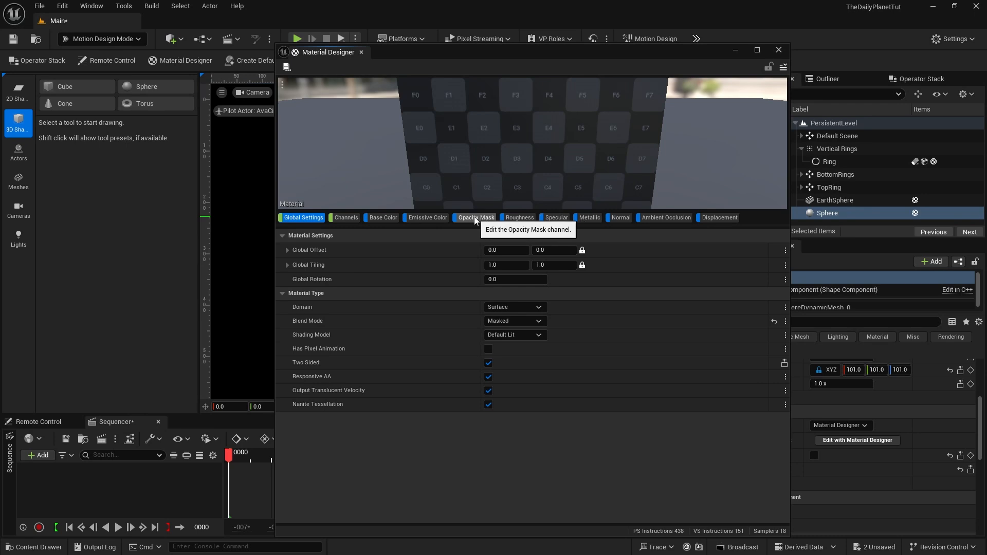
Step: Add a second layer to the material's Base Color channel and change the source of Layer 0 to Solid Color
{"action": "left_click", "coordinate": [383, 218]}
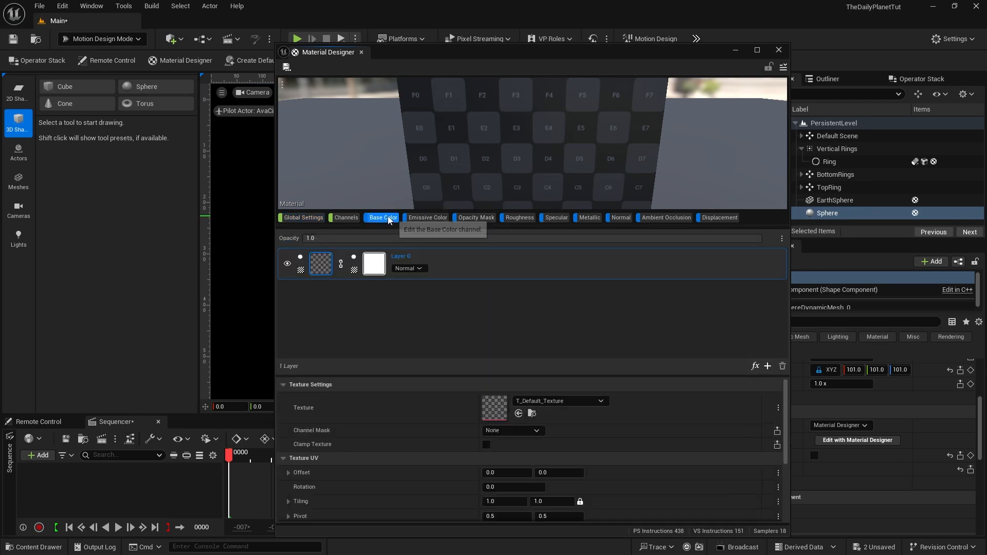
{"action": "left_click", "coordinate": [766, 366]}
{"action": "left_click", "coordinate": [779, 394]}
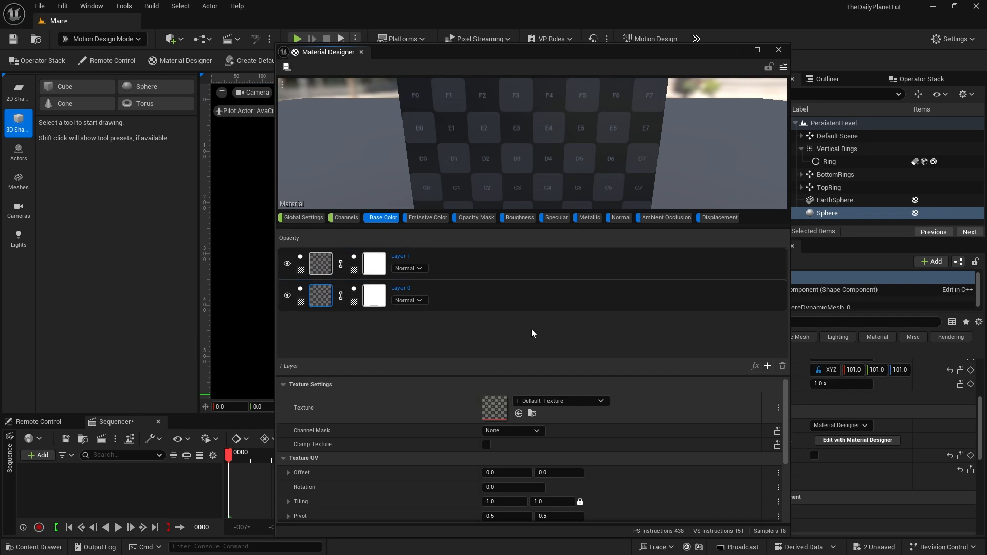
{"action": "left_click", "coordinate": [462, 289]}
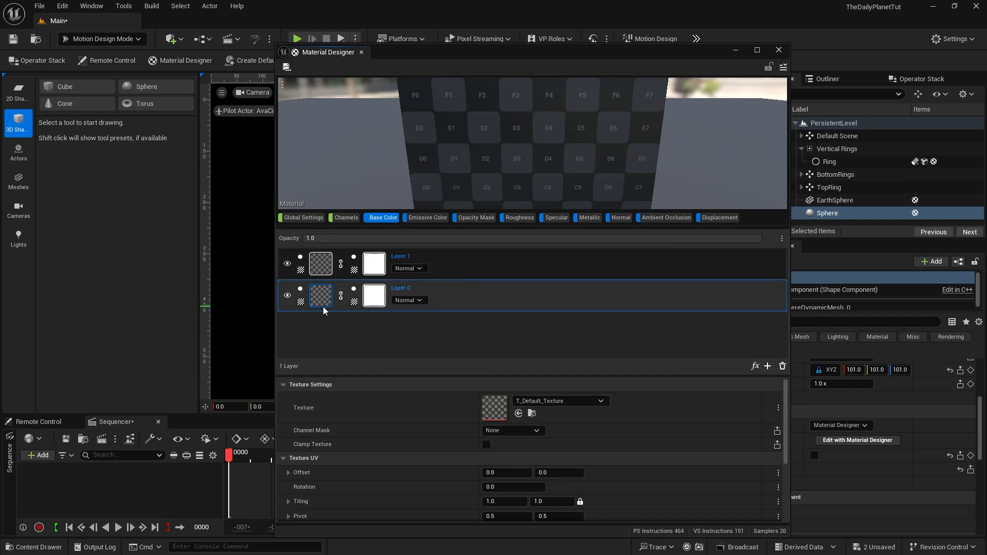
{"action": "left_click", "coordinate": [301, 303]}
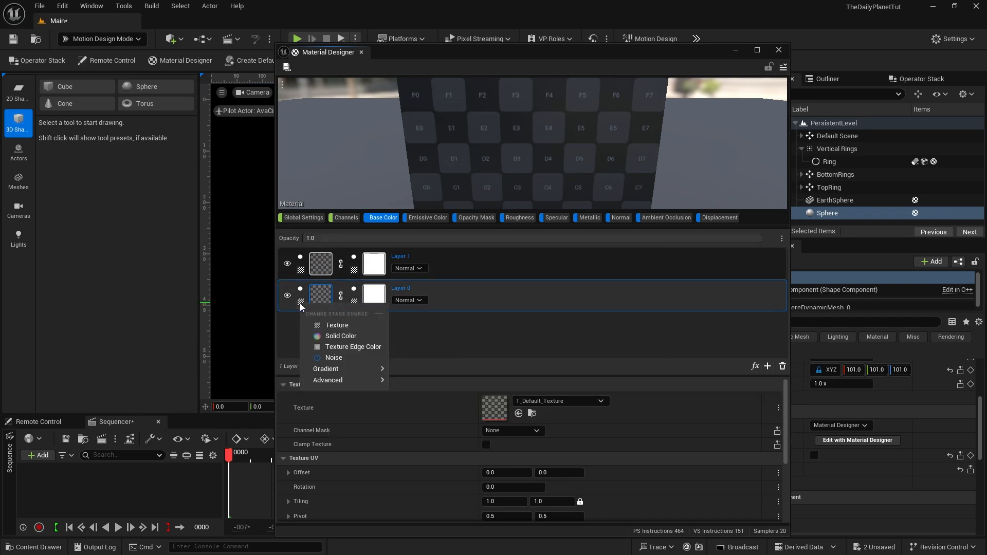
{"action": "left_click", "coordinate": [334, 337]}
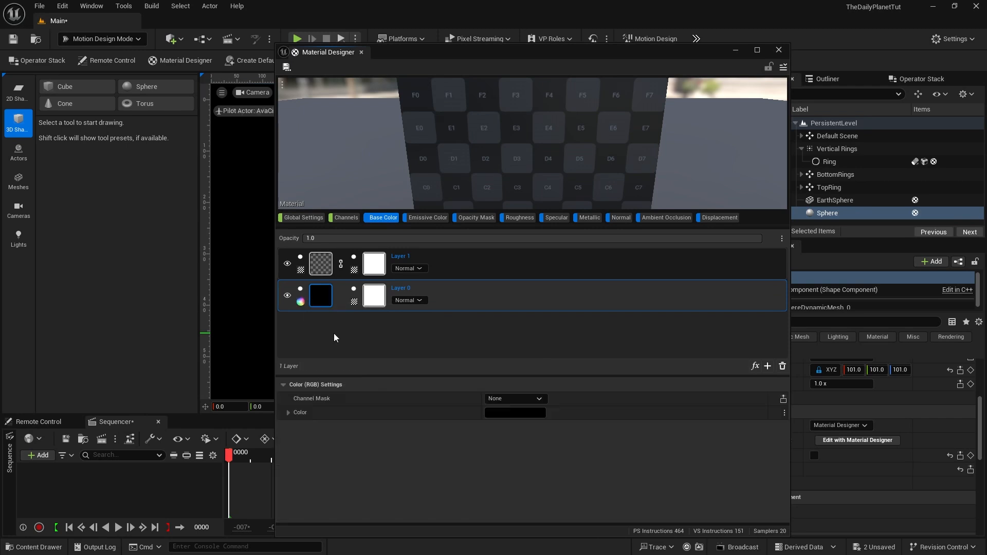
Step: Set the solid color of Layer 0 to brown with the linear hex value 311705FF
{"action": "left_click", "coordinate": [515, 412]}
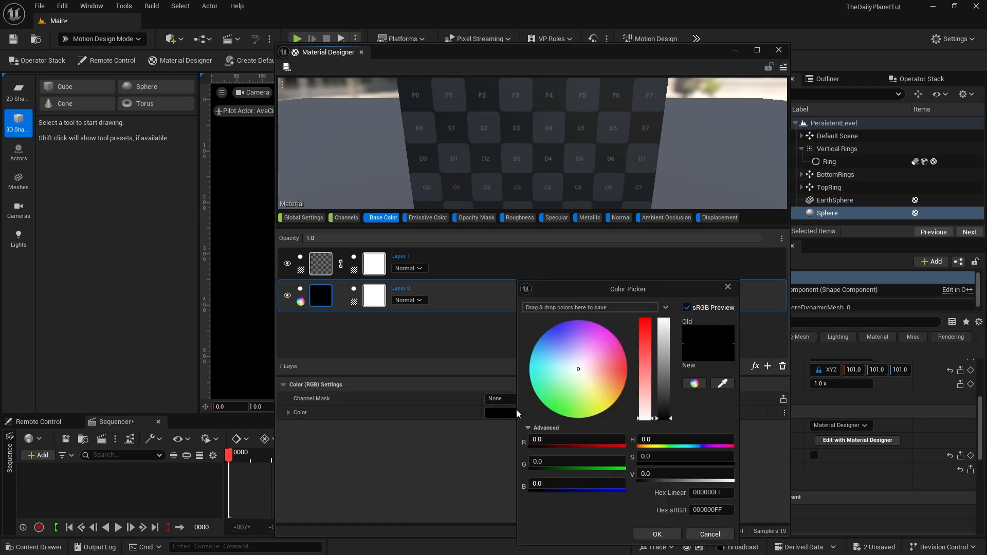
{"action": "left_click", "coordinate": [704, 492]}
{"action": "type", "text": "311705FF"}
{"action": "key", "text": "Return"}
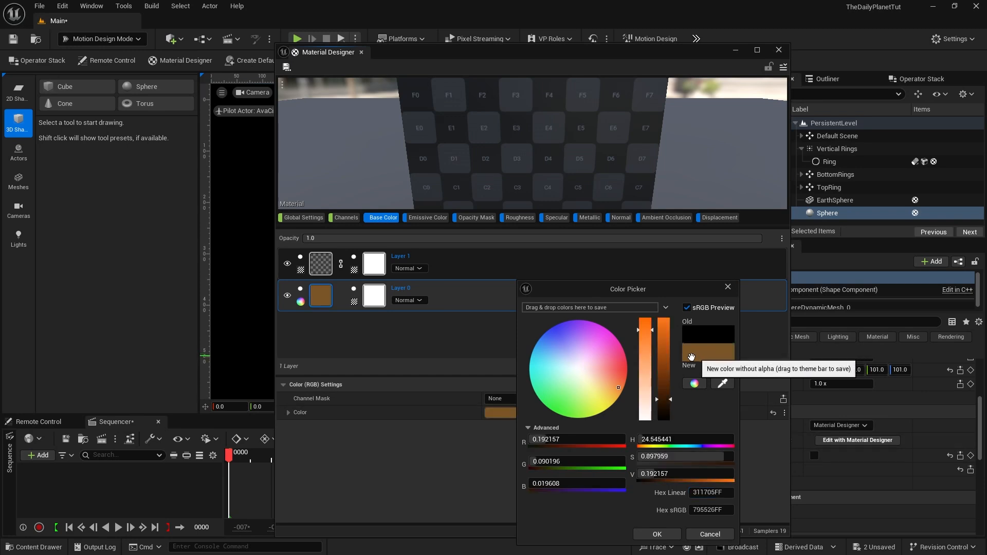
{"action": "left_click", "coordinate": [649, 535]}
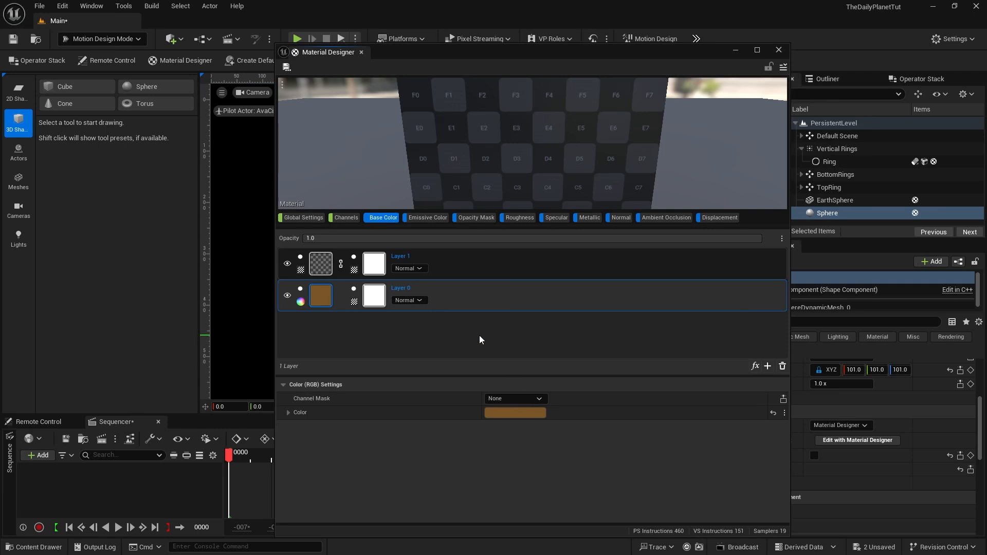
Step: Assign the T_Perlin_Noise_M texture to the base stage of Layer 1
{"action": "left_click", "coordinate": [460, 266]}
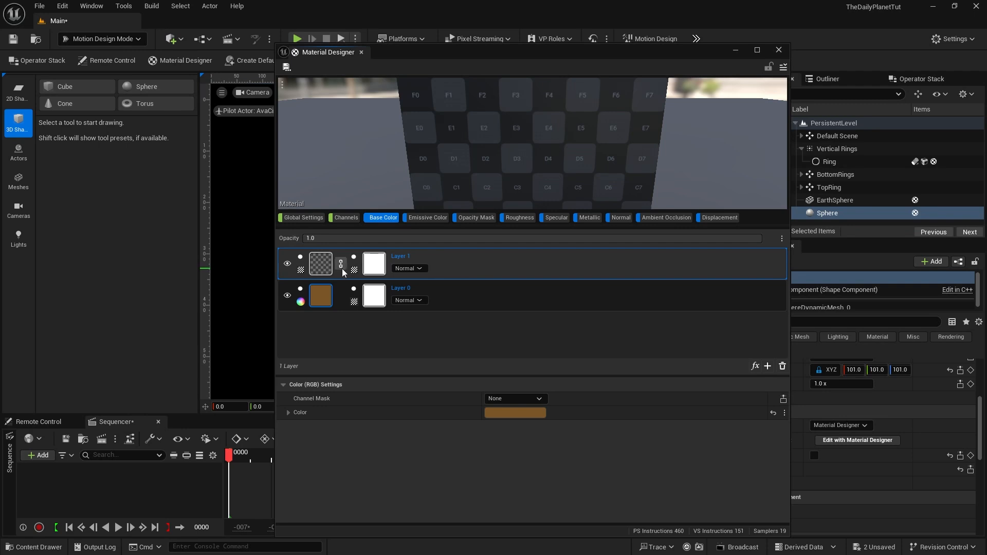
{"action": "left_click", "coordinate": [320, 264]}
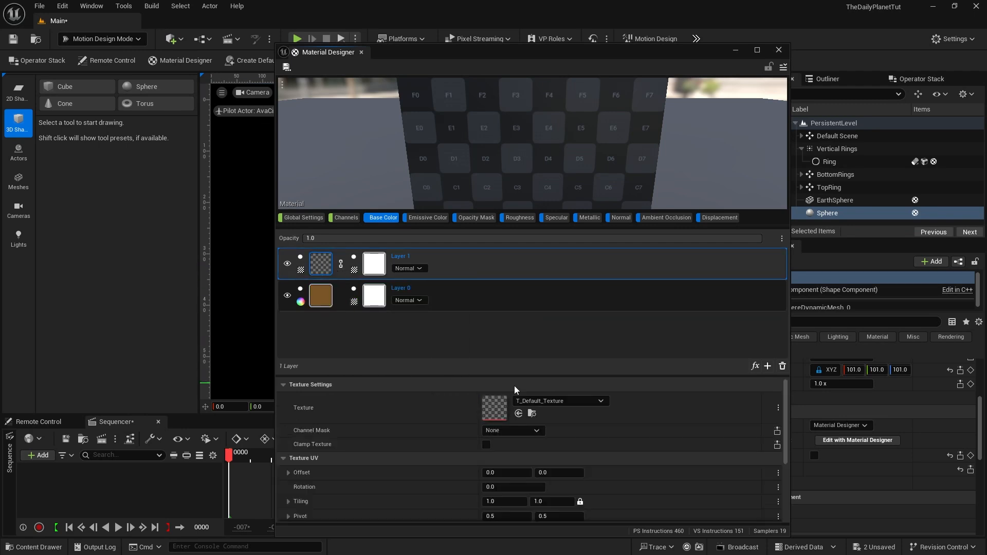
{"action": "left_click", "coordinate": [536, 401]}
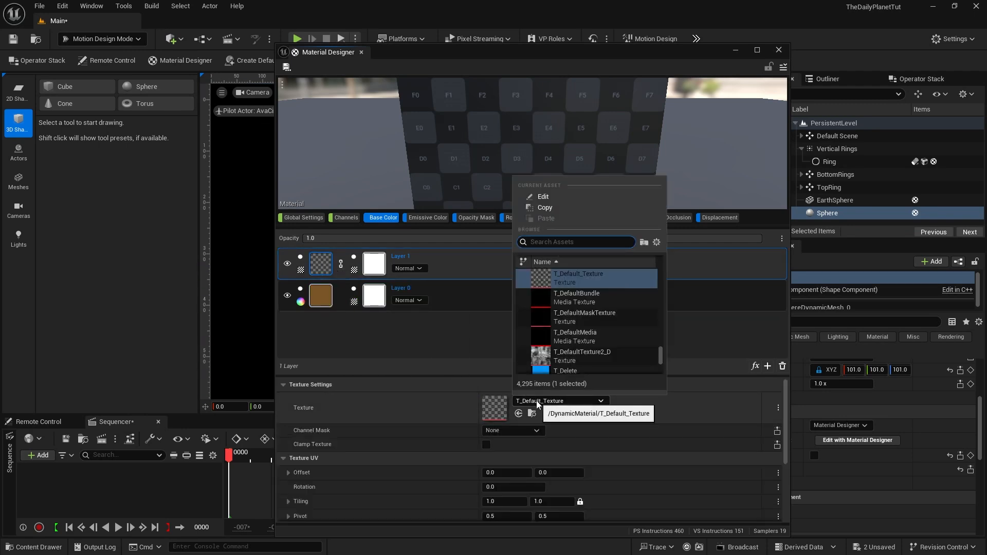
{"action": "type", "text": "perlin"}
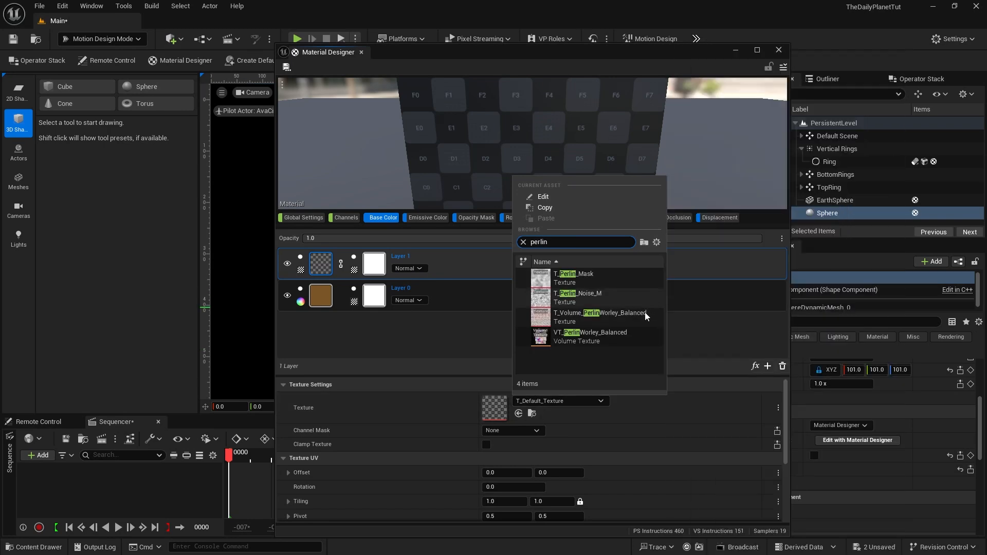
{"action": "mouse_move", "coordinate": [572, 298]}
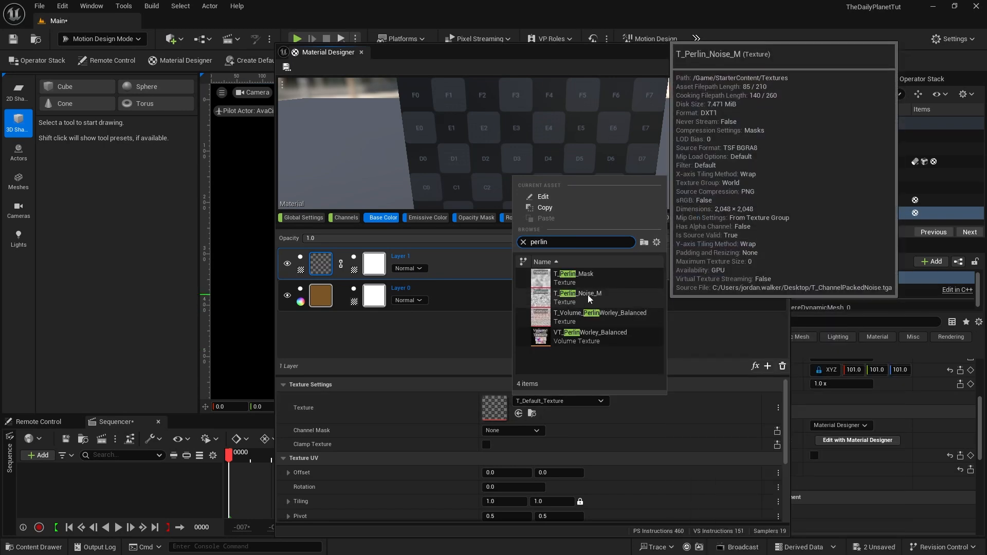
{"action": "left_click", "coordinate": [588, 295]}
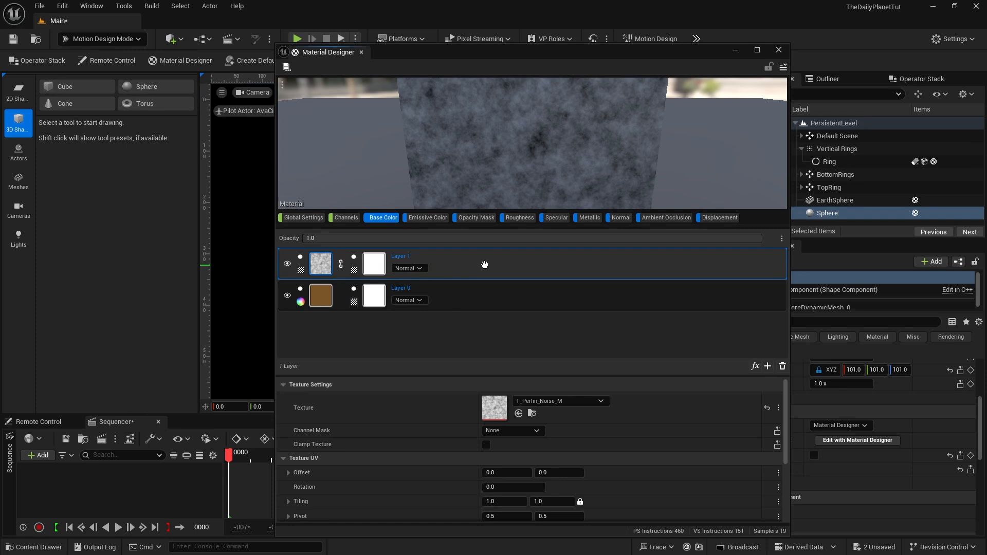
Step: Add a Brightness & Contrast color effect to Layer 1 with brightness 4 and contrast 0.92
{"action": "left_click", "coordinate": [754, 366]}
{"action": "mouse_move", "coordinate": [769, 406]}
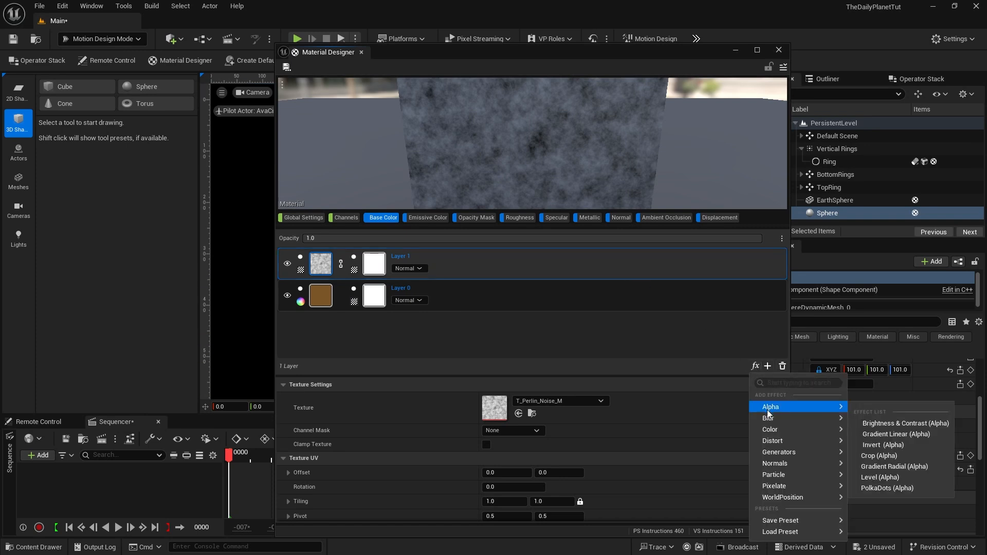
{"action": "mouse_move", "coordinate": [794, 430]}
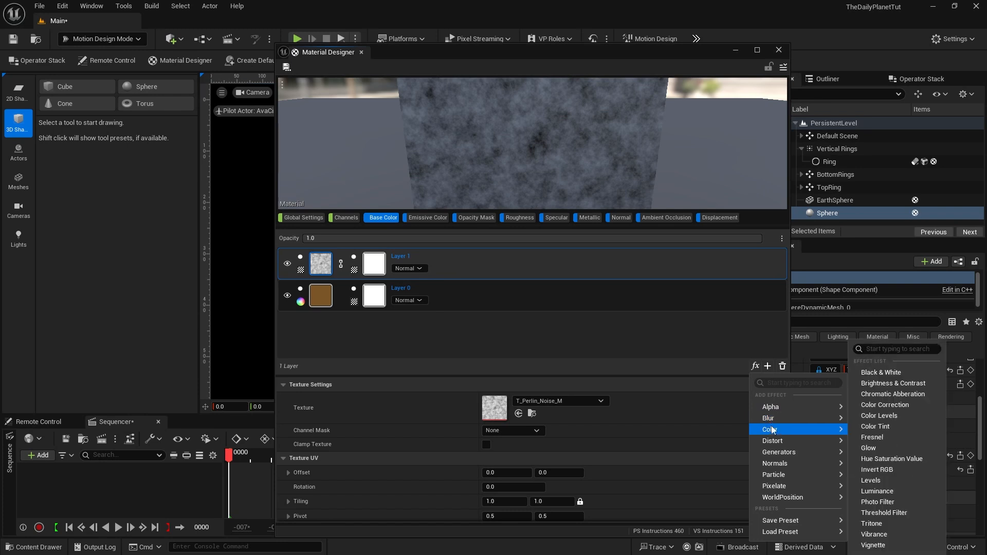
{"action": "left_click", "coordinate": [886, 383]}
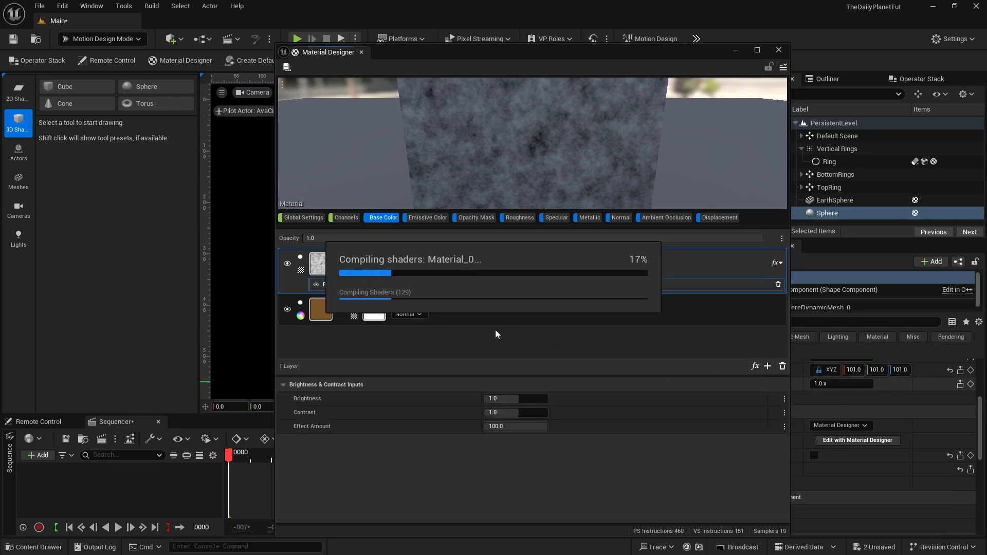
{"action": "left_click", "coordinate": [506, 398]}
{"action": "type", "text": "4"}
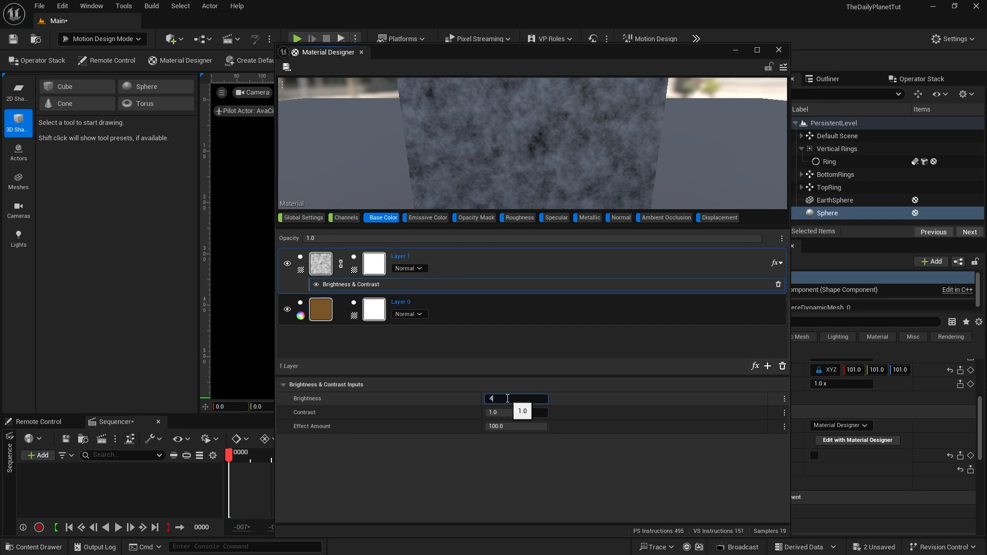
{"action": "key", "text": "Return"}
{"action": "left_click", "coordinate": [509, 413]}
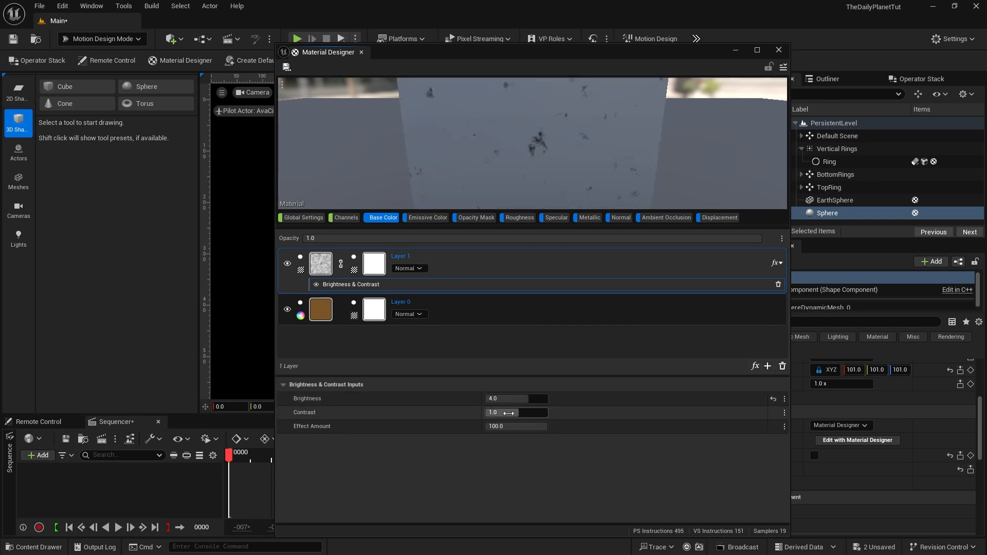
{"action": "type", "text": ".92"}
{"action": "key", "text": "Return"}
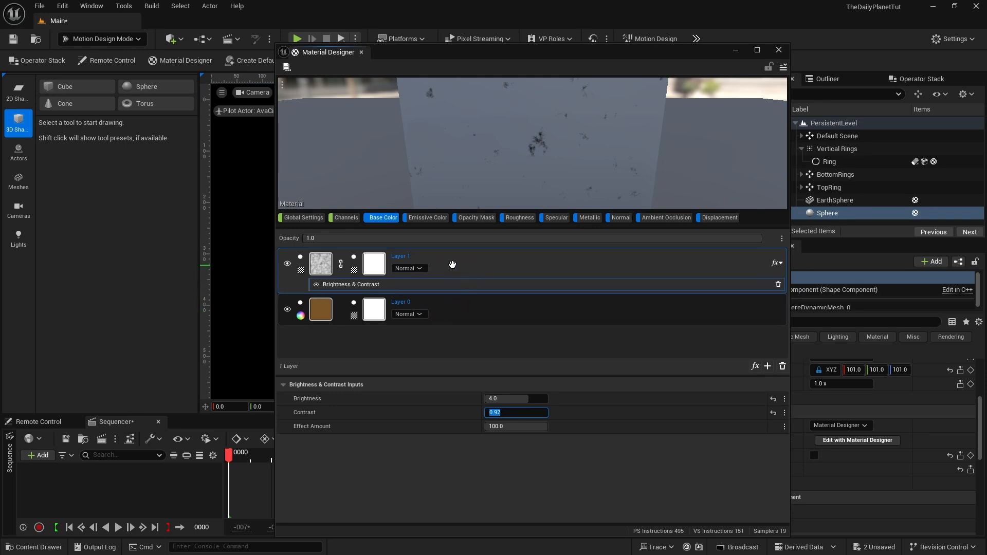
Step: Set the blend mode of Layer 1 to Multiply and unlink the UVs of its texture and mask
{"action": "left_click", "coordinate": [420, 269]}
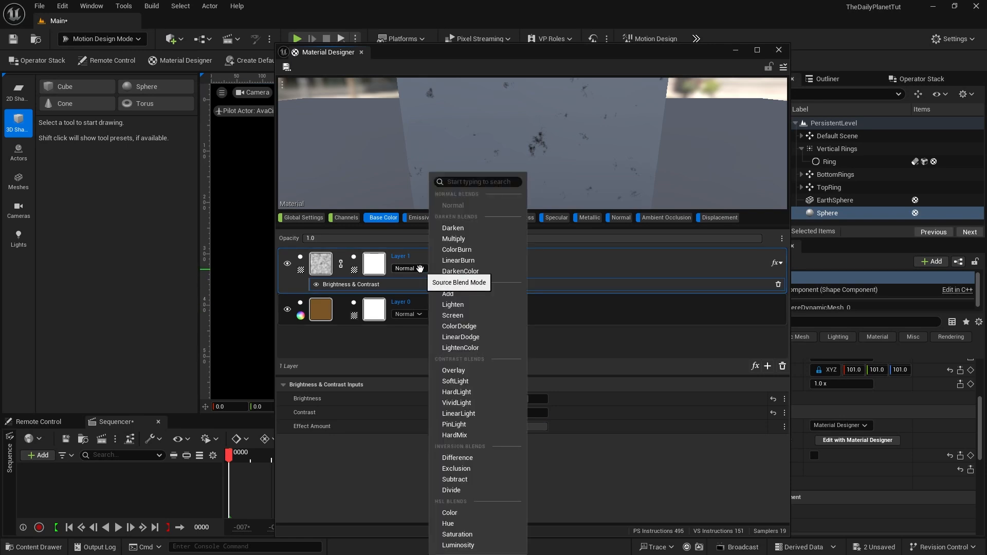
{"action": "left_click", "coordinate": [455, 238]}
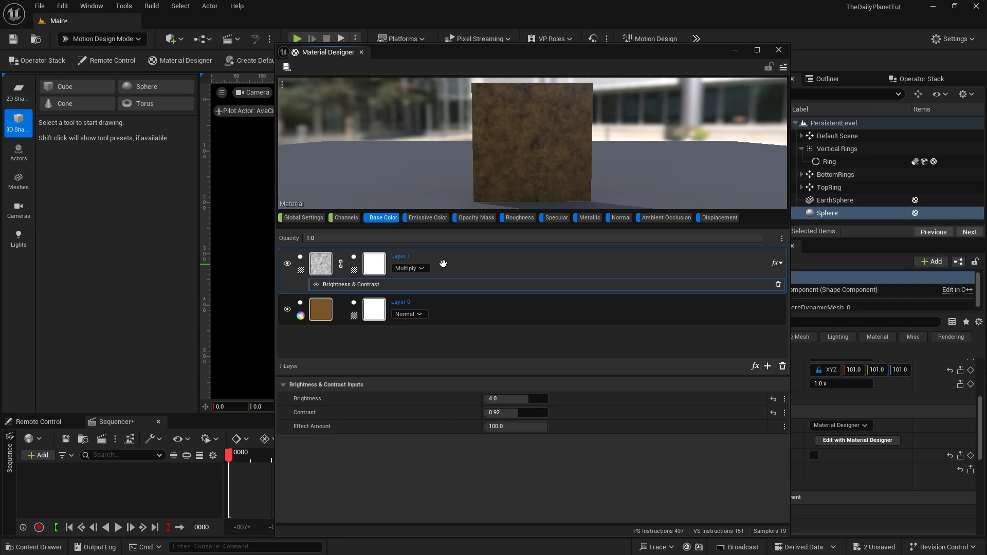
{"action": "left_click", "coordinate": [341, 264]}
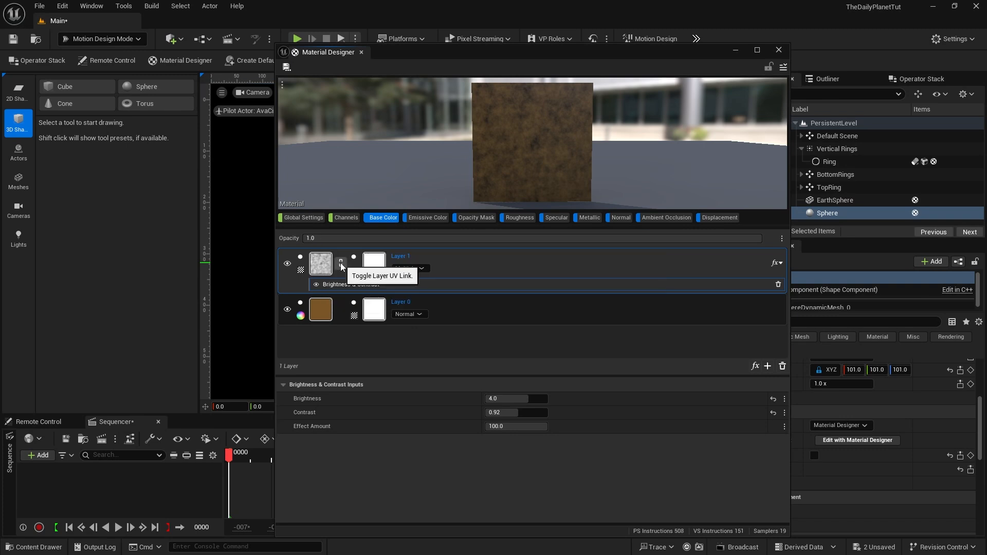
{"action": "left_click", "coordinate": [321, 264]}
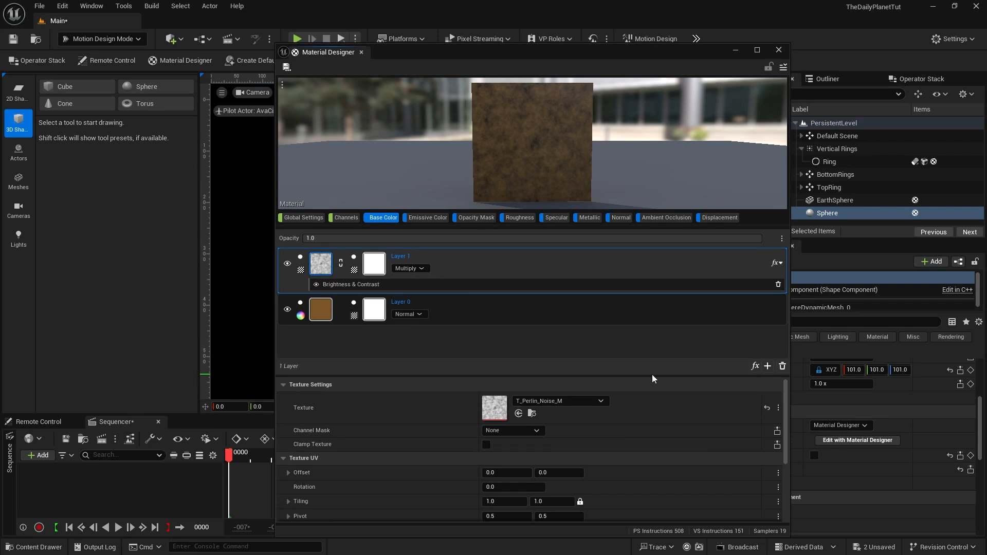
Step: Try out a different tiling on the Perlin noise texture and reset it to the default
{"action": "left_click_drag", "start_coordinate": [652, 378], "coordinate": [399, 344]}
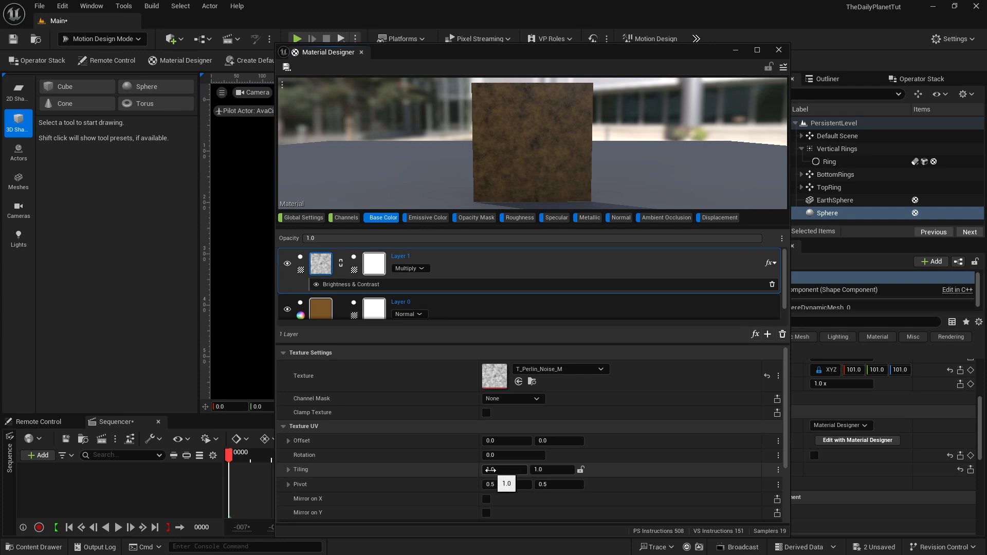
{"action": "left_click_drag", "start_coordinate": [490, 469], "coordinate": [527, 470]}
{"action": "left_click", "coordinate": [767, 469]}
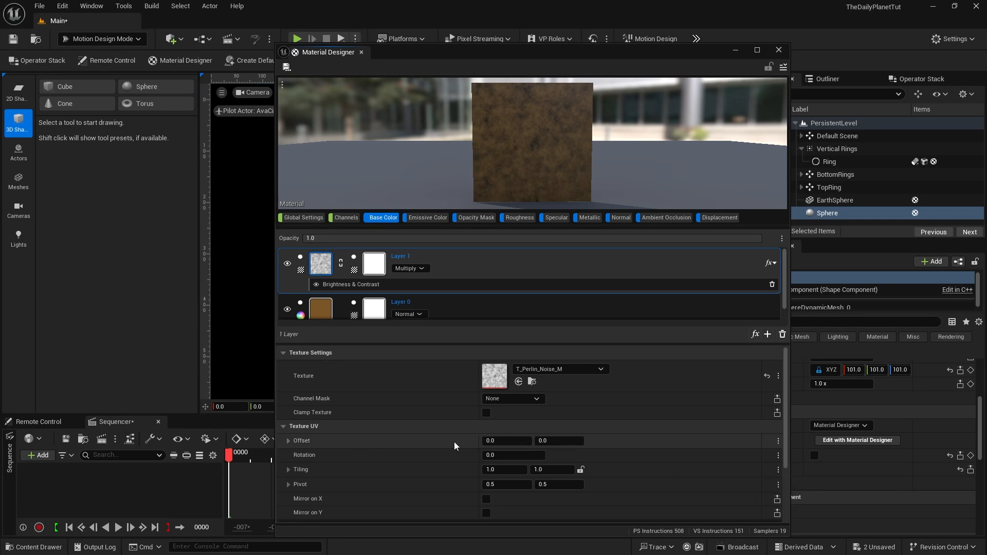
Step: Set the first UV offset value of the Perlin noise texture to 0.22
{"action": "left_click", "coordinate": [489, 442]}
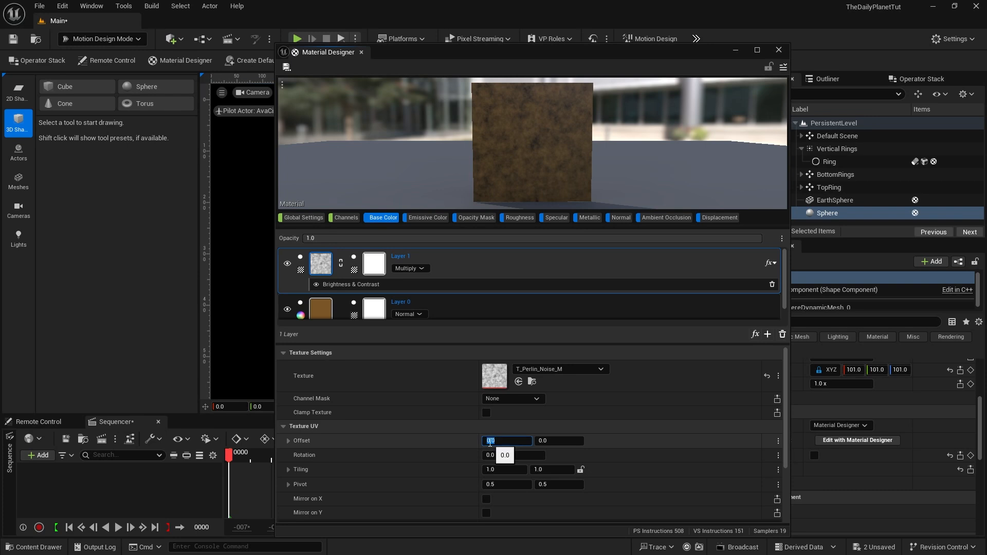
{"action": "type", "text": "0.22"}
{"action": "key", "text": "Return"}
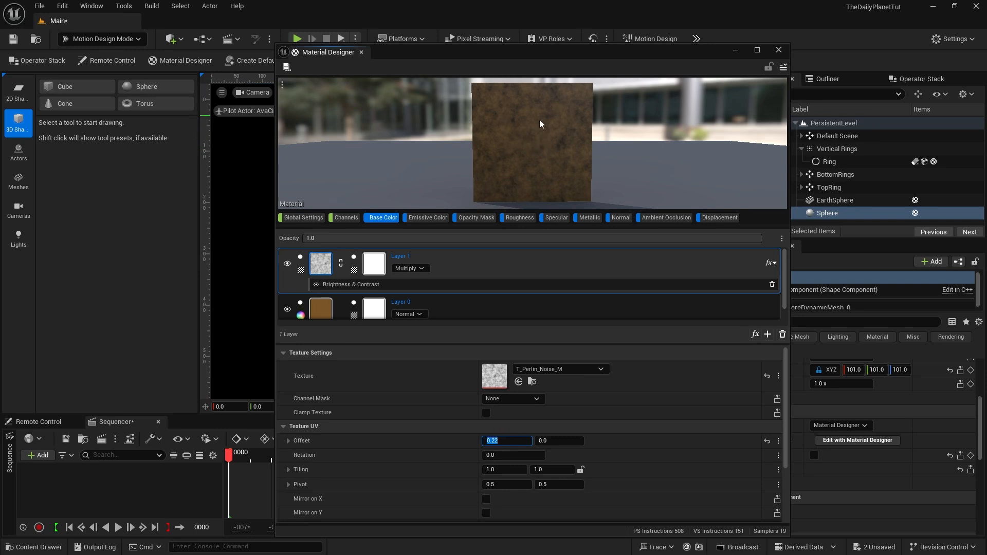
Step: Assign the 2k_earth_specular_map texture to Layer 0 of the Opacity Mask channel
{"action": "left_click", "coordinate": [471, 218]}
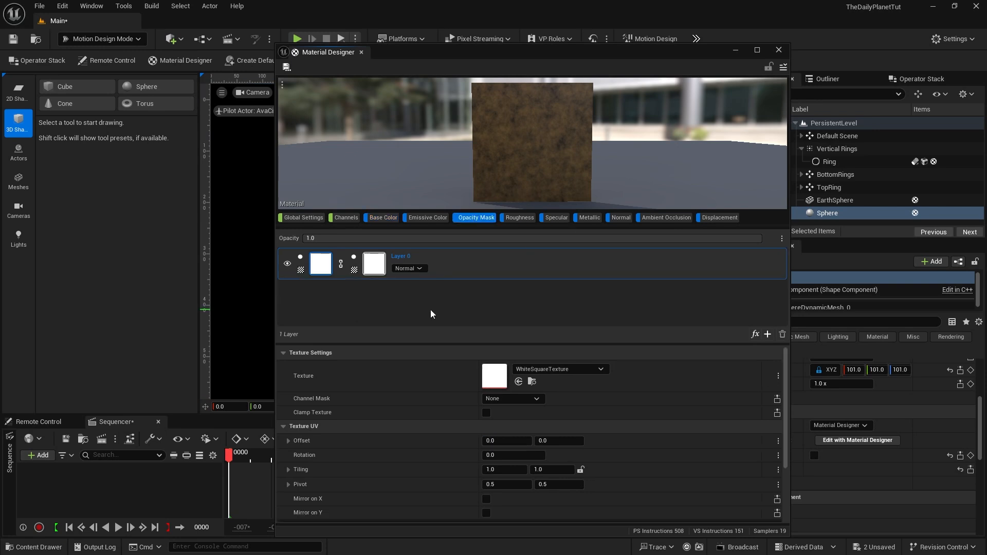
{"action": "mouse_move", "coordinate": [319, 265]}
{"action": "left_click", "coordinate": [547, 369]}
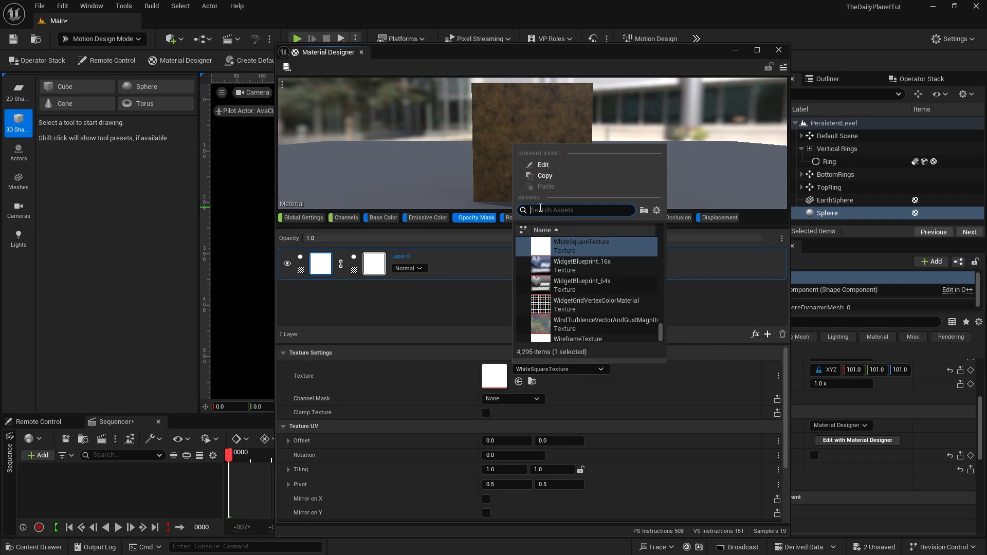
{"action": "type", "text": "2k"}
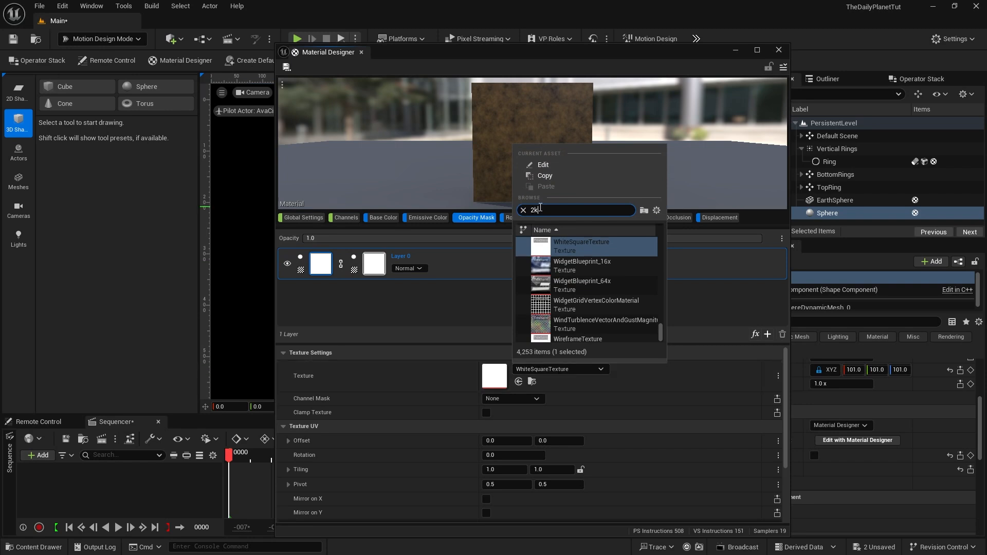
{"action": "type", "text": "_"}
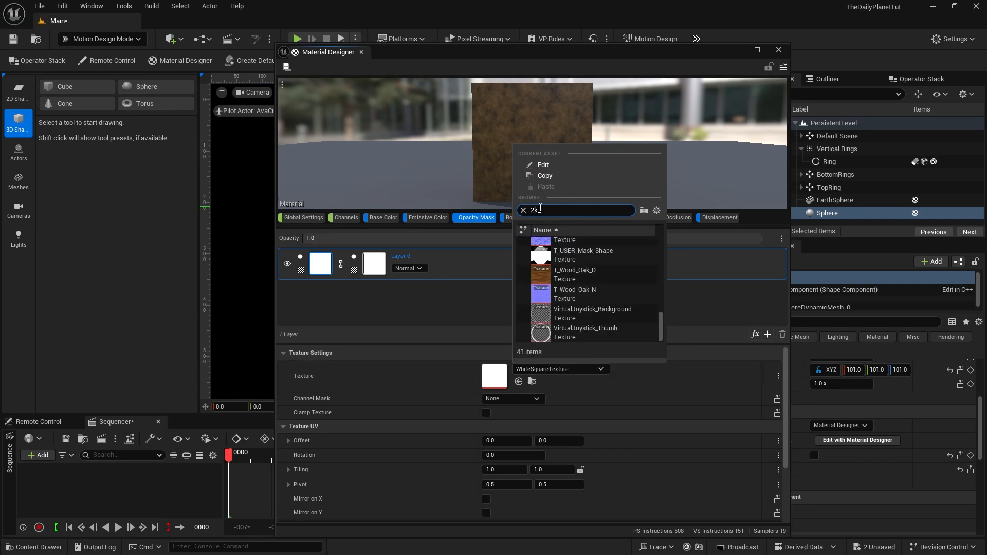
{"action": "type", "text": "ea"}
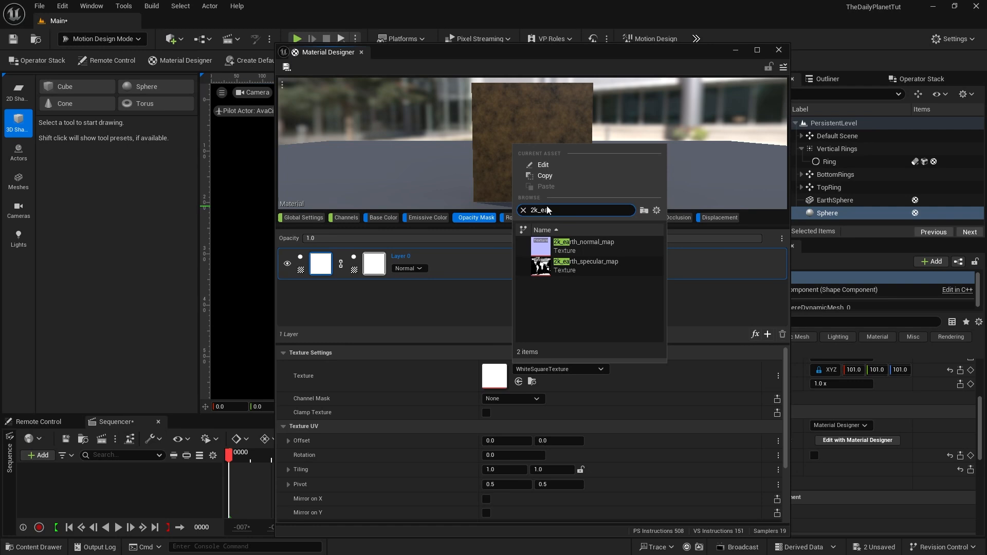
{"action": "left_click", "coordinate": [578, 264]}
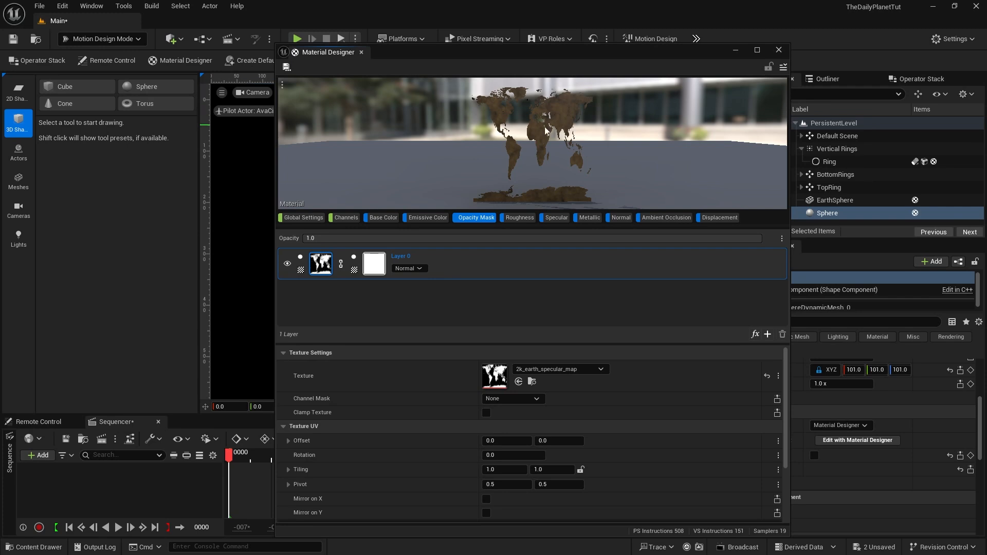
Step: Change the Roughness channel's Layer 0 source to a solid color and set it to white
{"action": "left_click", "coordinate": [519, 218]}
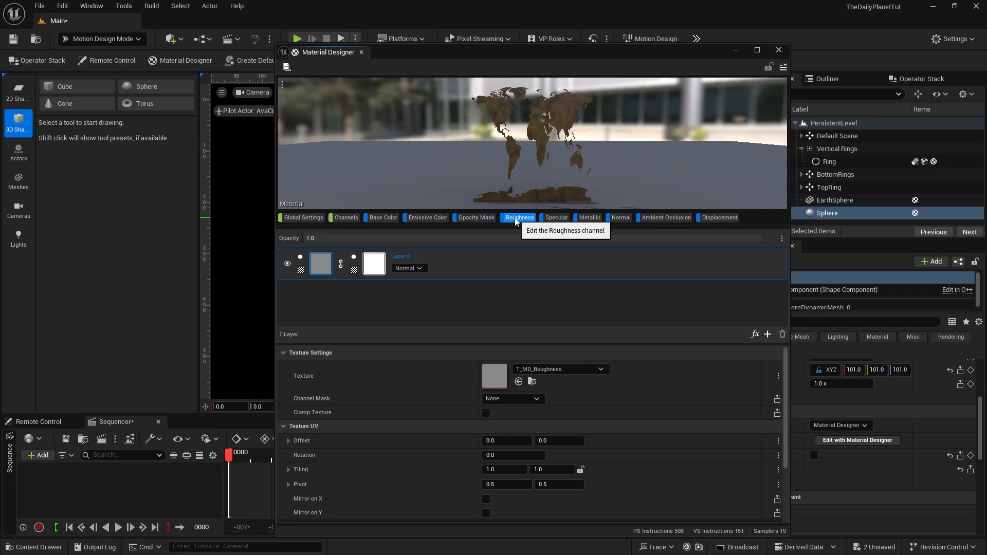
{"action": "left_click", "coordinate": [304, 271]}
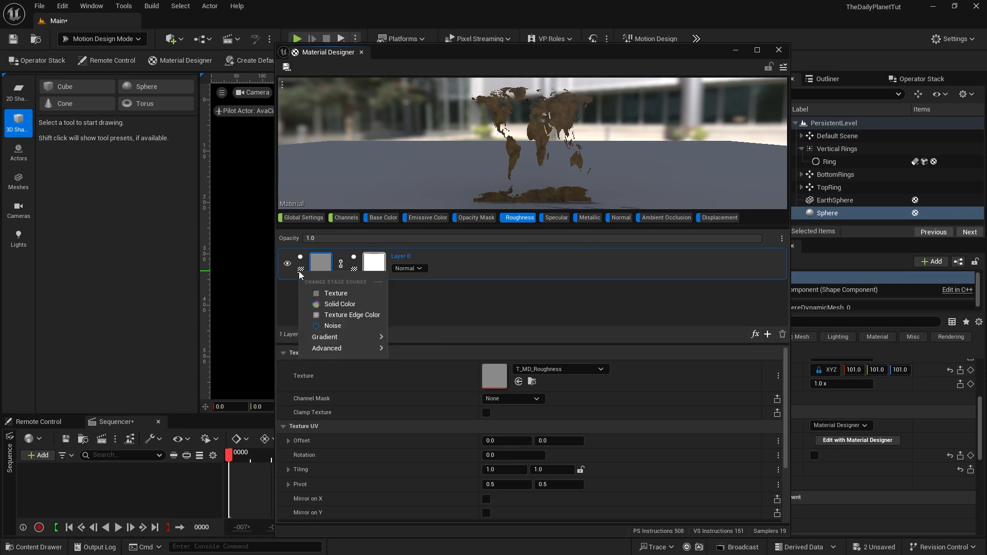
{"action": "left_click", "coordinate": [337, 304]}
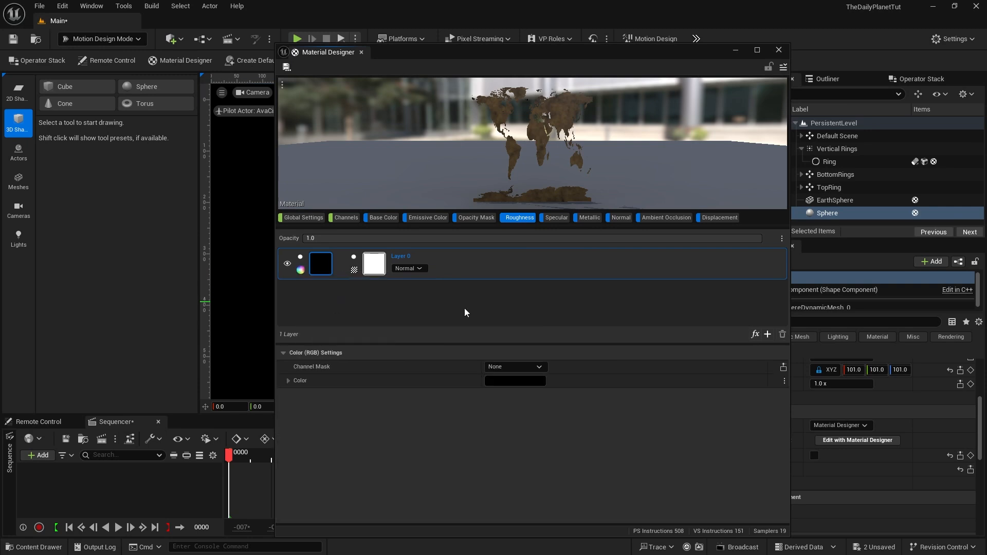
{"action": "left_click", "coordinate": [513, 382]}
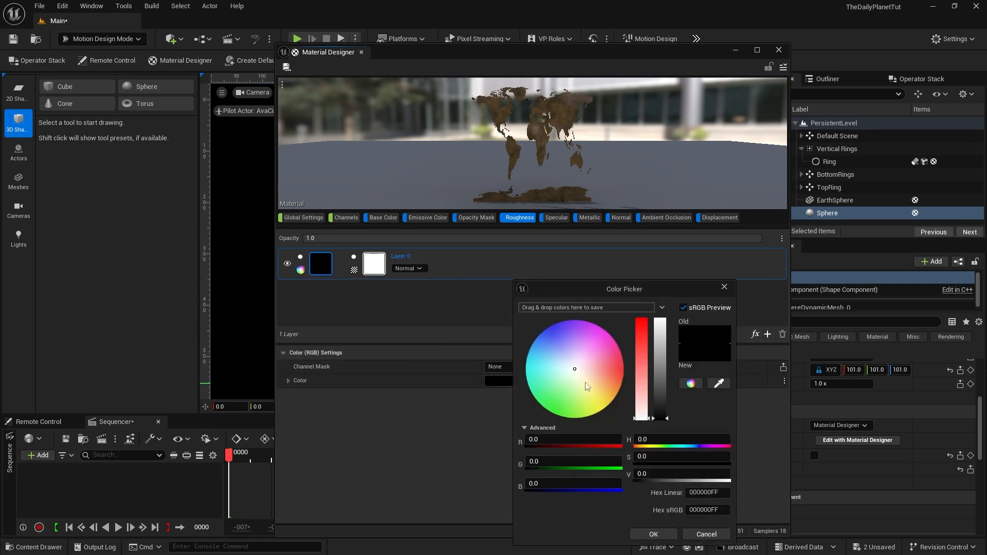
{"action": "left_click", "coordinate": [654, 354]}
{"action": "left_click_drag", "start_coordinate": [654, 354], "coordinate": [655, 318]}
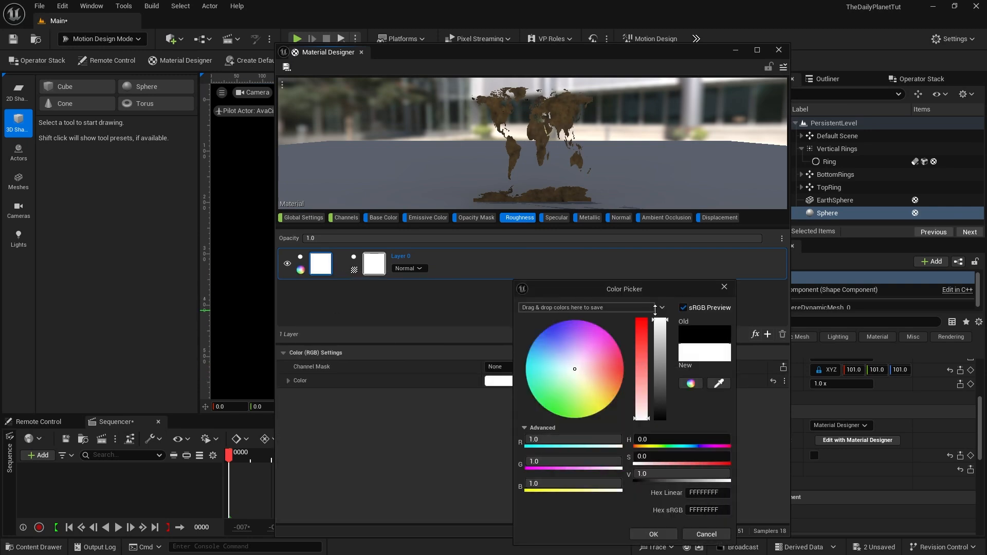
{"action": "left_click", "coordinate": [653, 534]}
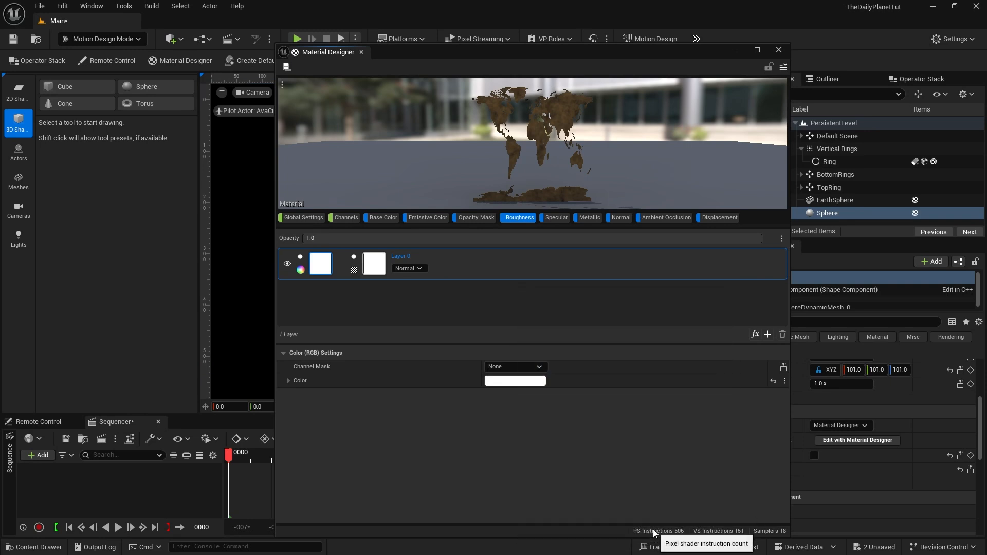
Step: Switch the Metallic channel's Layer 0 to a solid color source and make it white
{"action": "left_click", "coordinate": [556, 220]}
{"action": "left_click", "coordinate": [587, 218]}
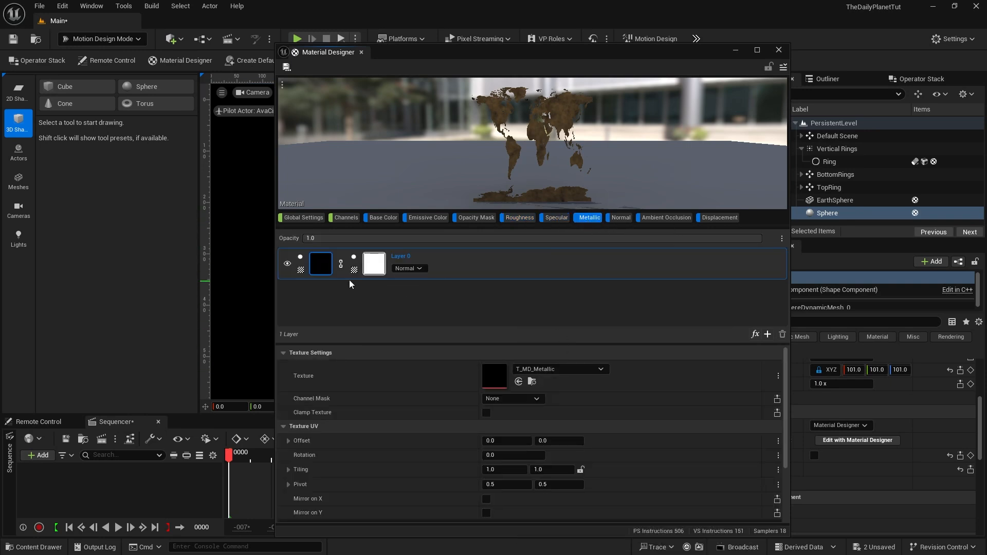
{"action": "left_click", "coordinate": [300, 270]}
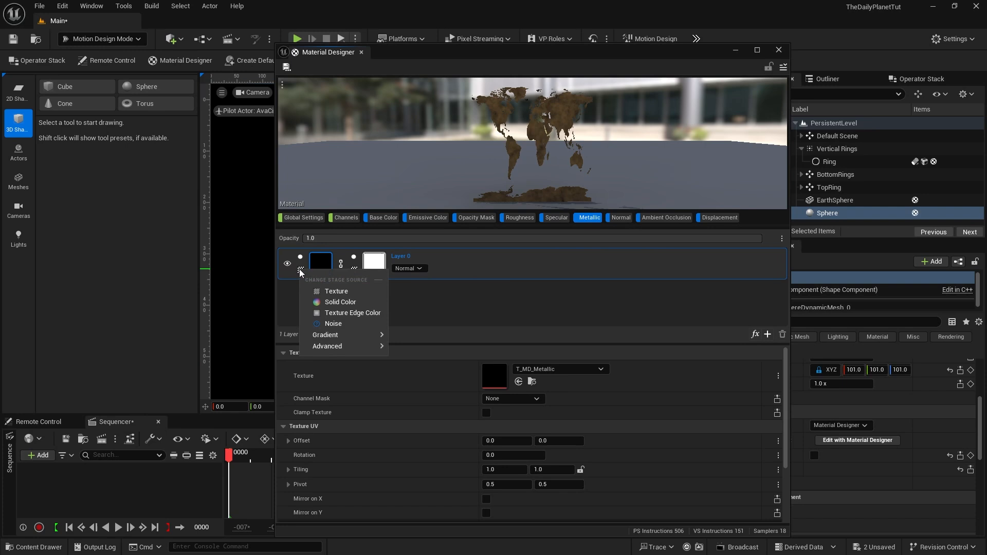
{"action": "left_click", "coordinate": [339, 302]}
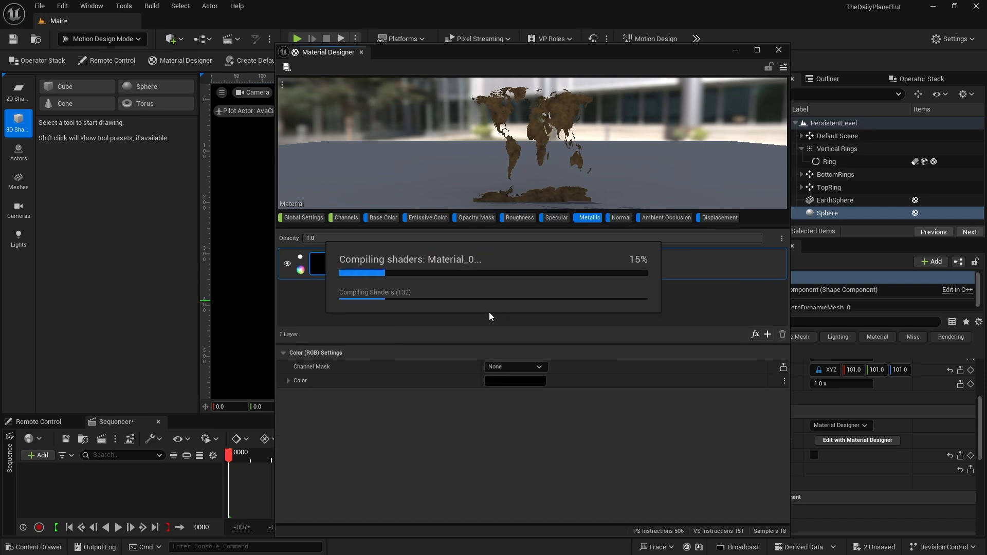
{"action": "left_click", "coordinate": [509, 380]}
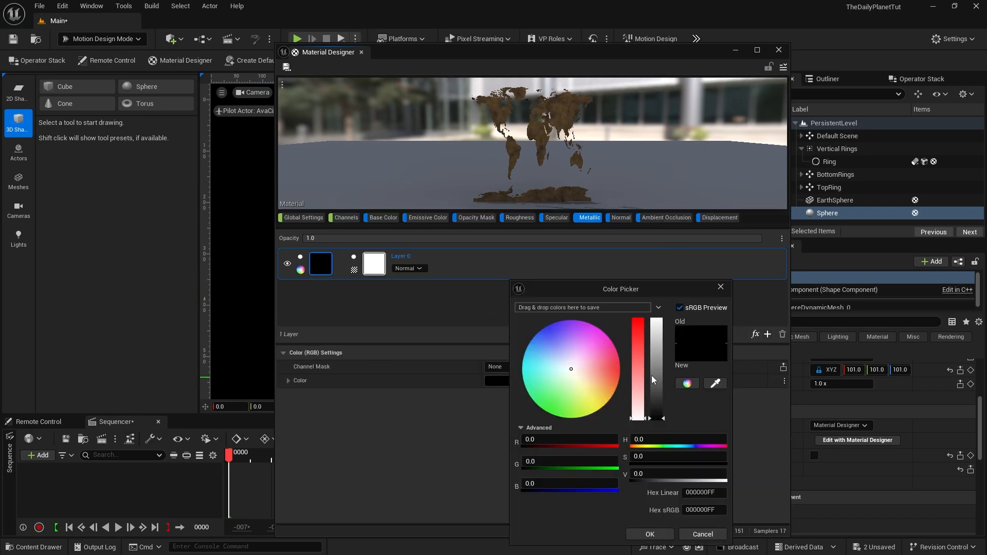
{"action": "left_click_drag", "start_coordinate": [651, 376], "coordinate": [655, 319]}
{"action": "left_click", "coordinate": [654, 534]}
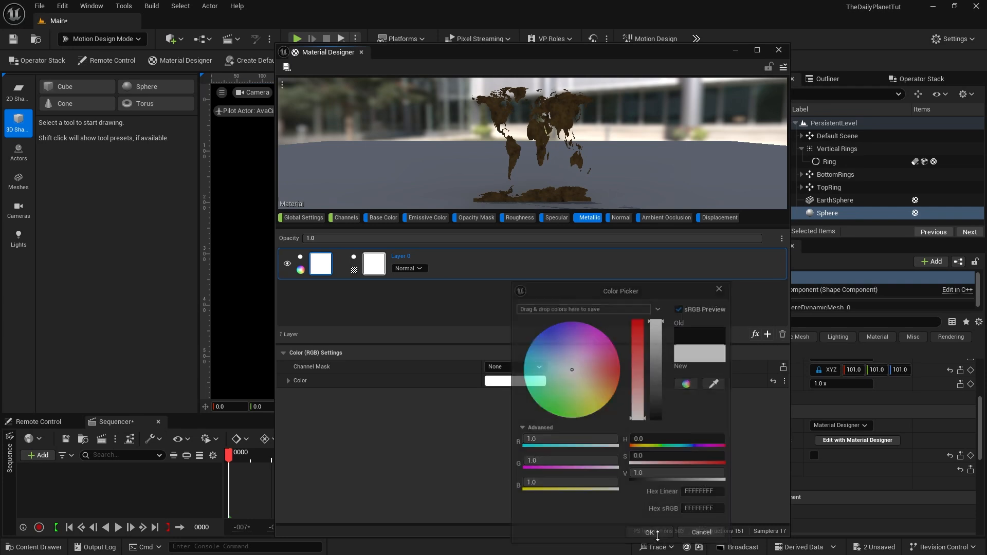
Step: Assign the 2k_earth_normal_map texture to Layer 0 of the Normal channel
{"action": "left_click", "coordinate": [621, 220]}
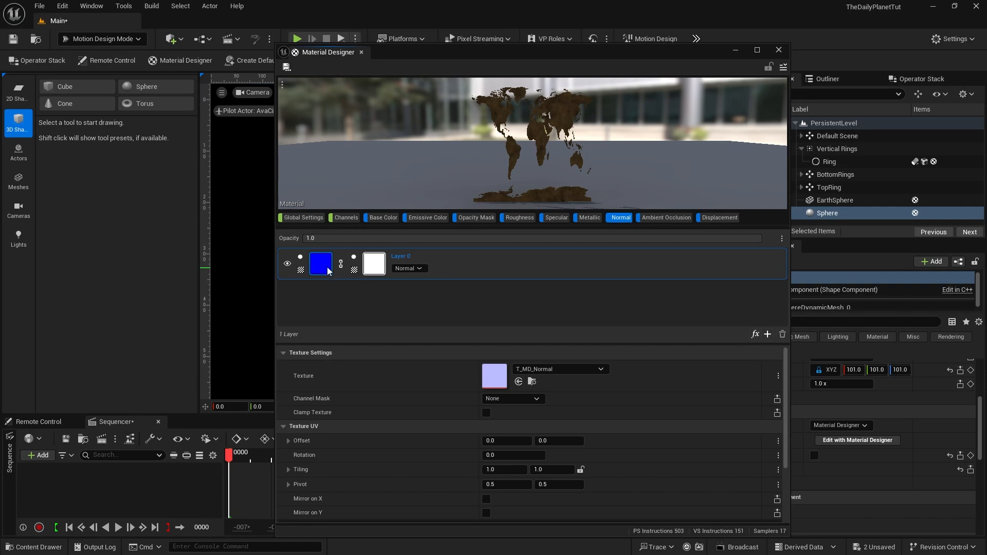
{"action": "mouse_move", "coordinate": [320, 264]}
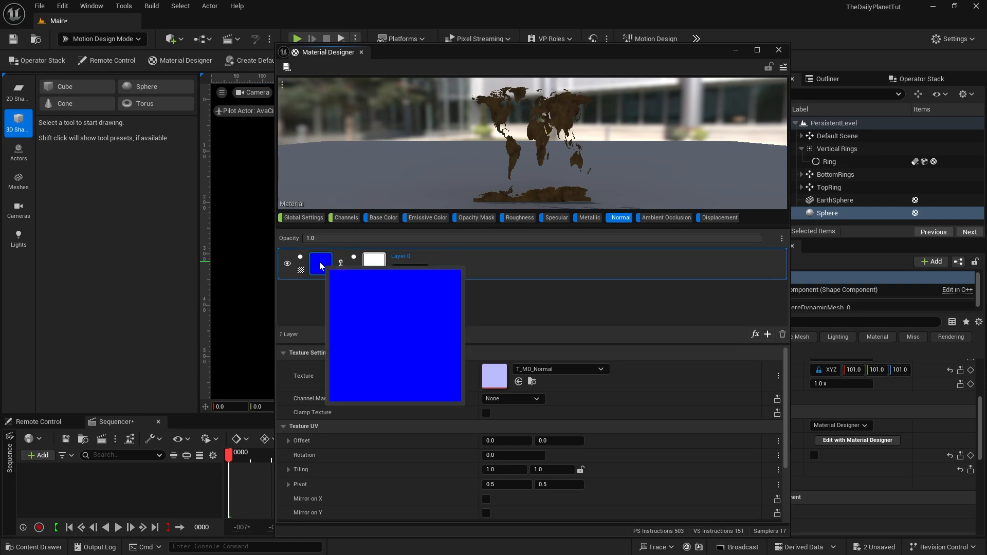
{"action": "left_click", "coordinate": [551, 369]}
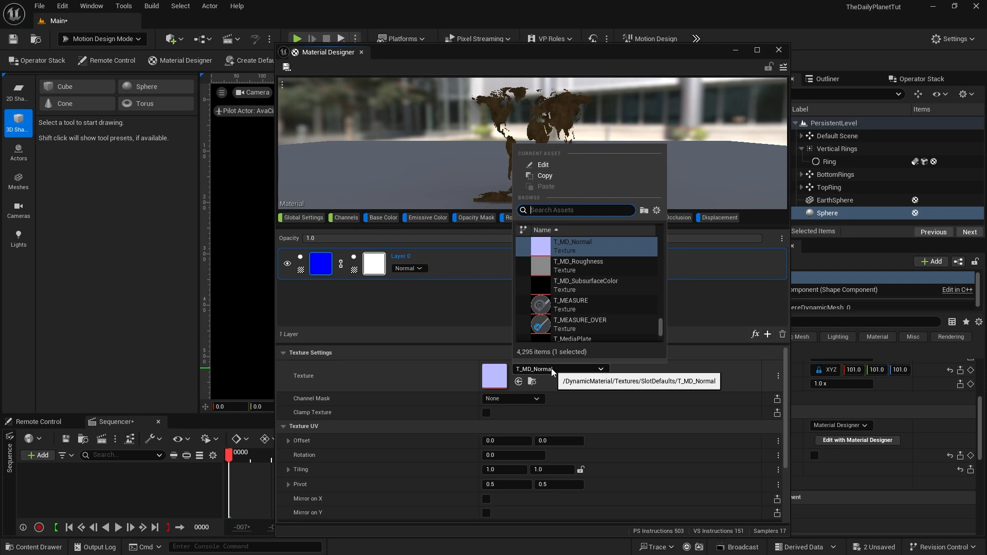
{"action": "type", "text": "ear"}
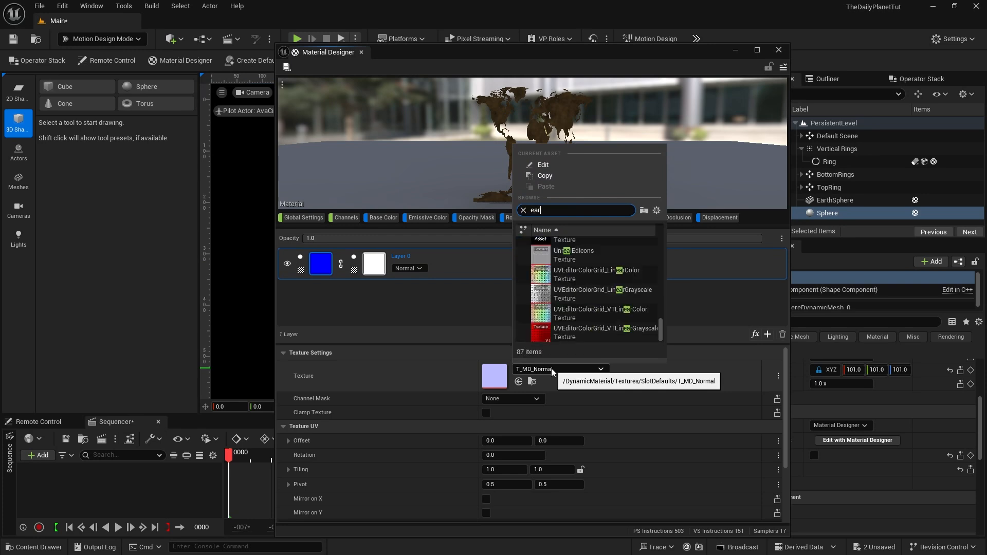
{"action": "type", "text": "th"}
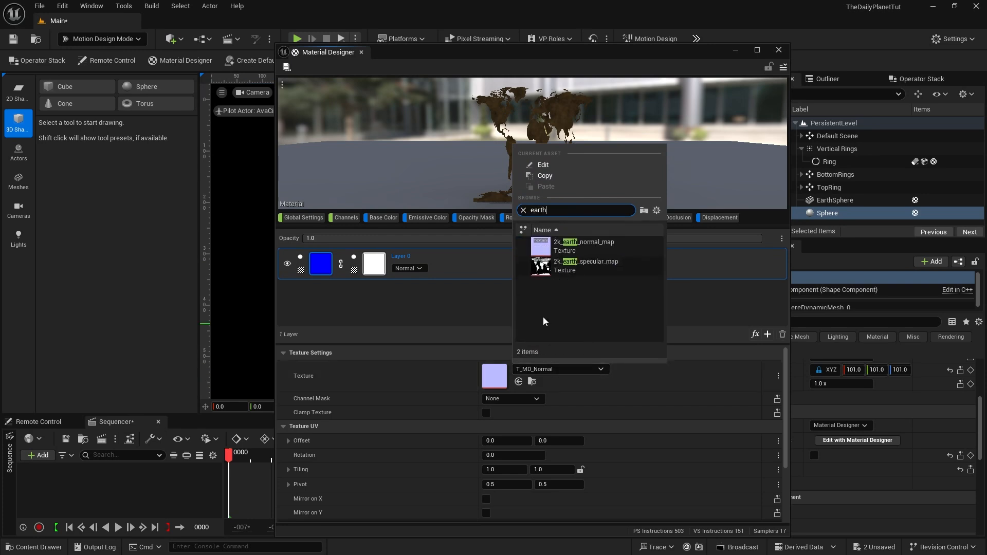
{"action": "left_click", "coordinate": [535, 247]}
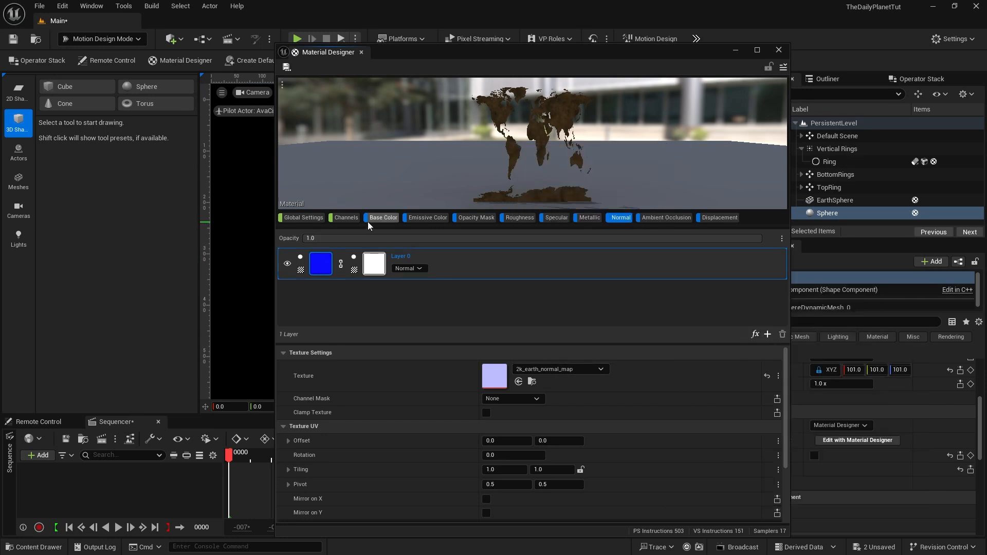
Step: Set the Roughness channel's overall strength to 0.2 in the material's channel settings
{"action": "left_click", "coordinate": [346, 217]}
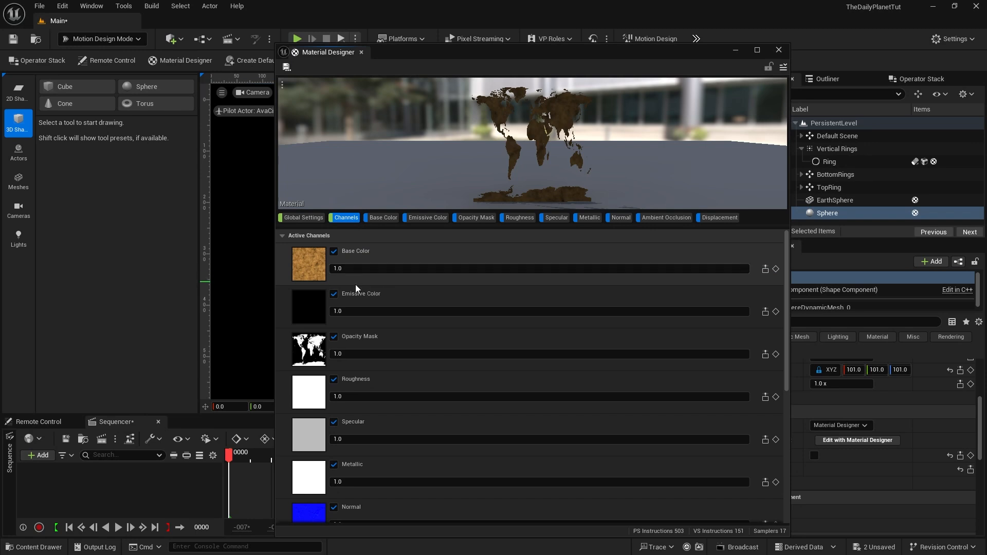
{"action": "left_click", "coordinate": [346, 395]}
{"action": "type", "text": "0.2"}
{"action": "key", "text": "Return"}
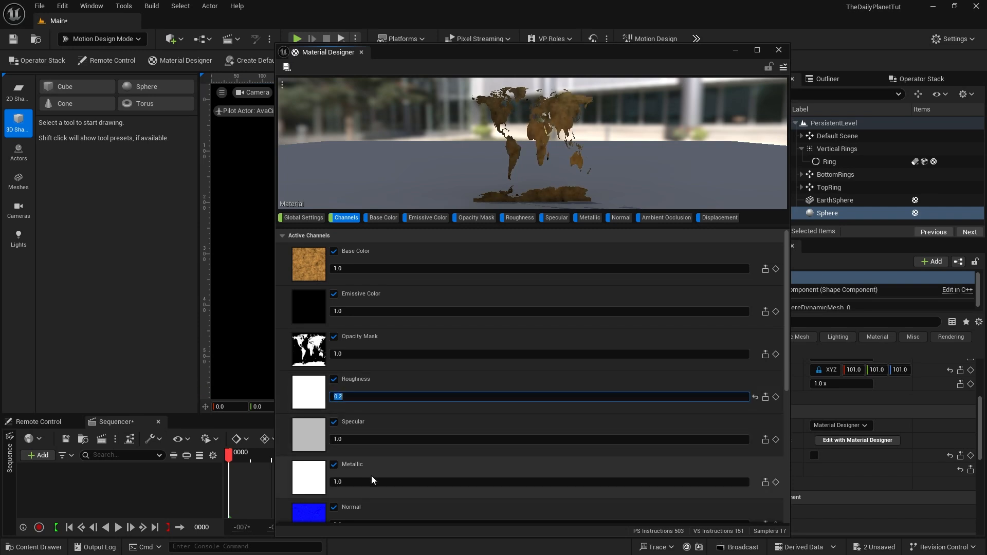
Step: Try out a Normal channel strength of 10 on the continents material and return it to 1.0
{"action": "scroll", "coordinate": [379, 502], "scroll_direction": "down", "scroll_amount": 1}
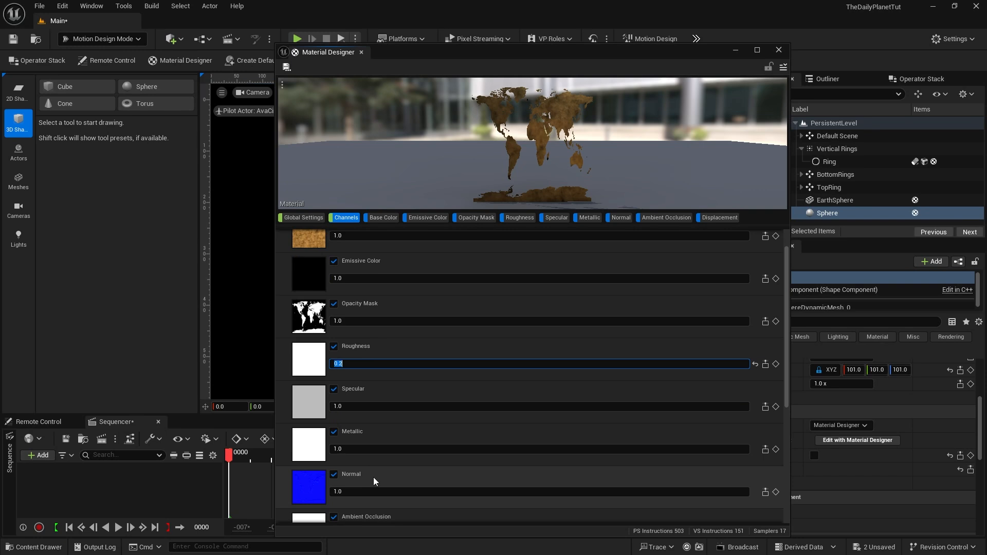
{"action": "left_click_drag", "start_coordinate": [543, 178], "coordinate": [546, 160]}
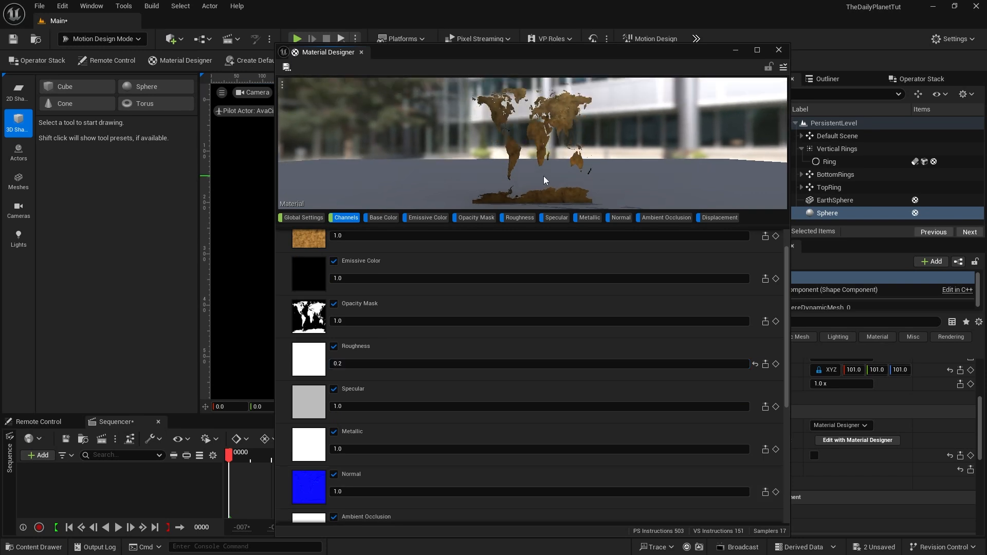
{"action": "right_click_drag", "start_coordinate": [544, 176], "coordinate": [588, 137]}
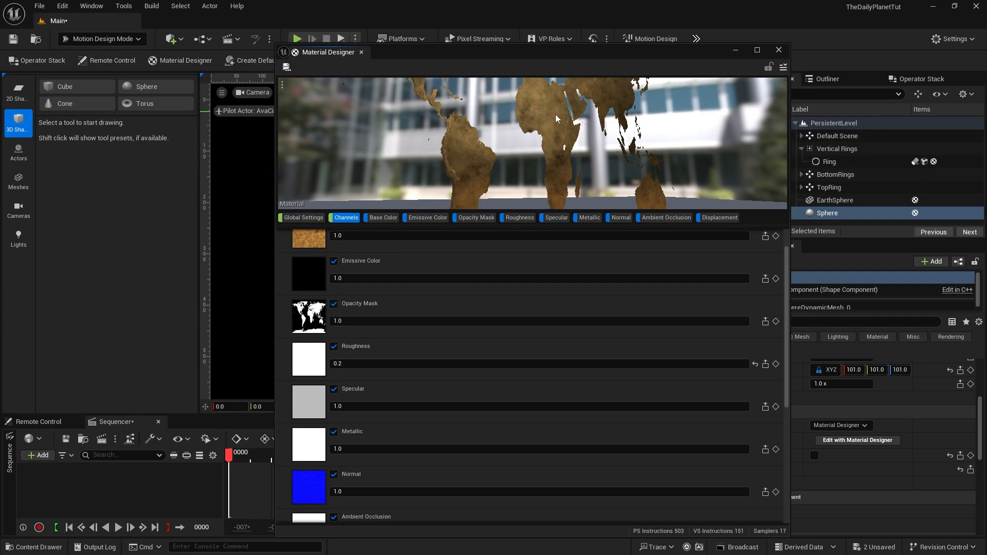
{"action": "left_click", "coordinate": [343, 491]}
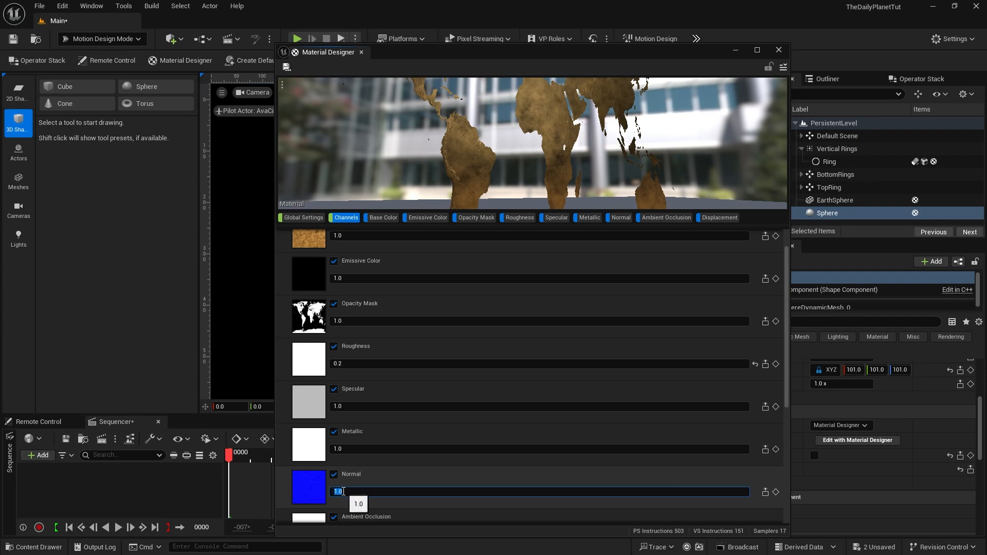
{"action": "type", "text": "10"}
{"action": "key", "text": "Return"}
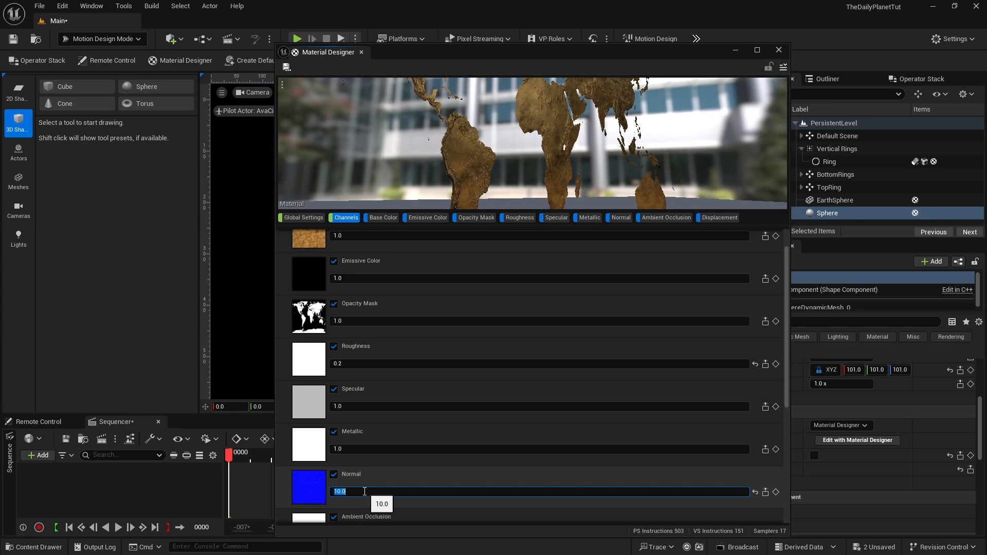
{"action": "type", "text": "1.0"}
{"action": "key", "text": "Return"}
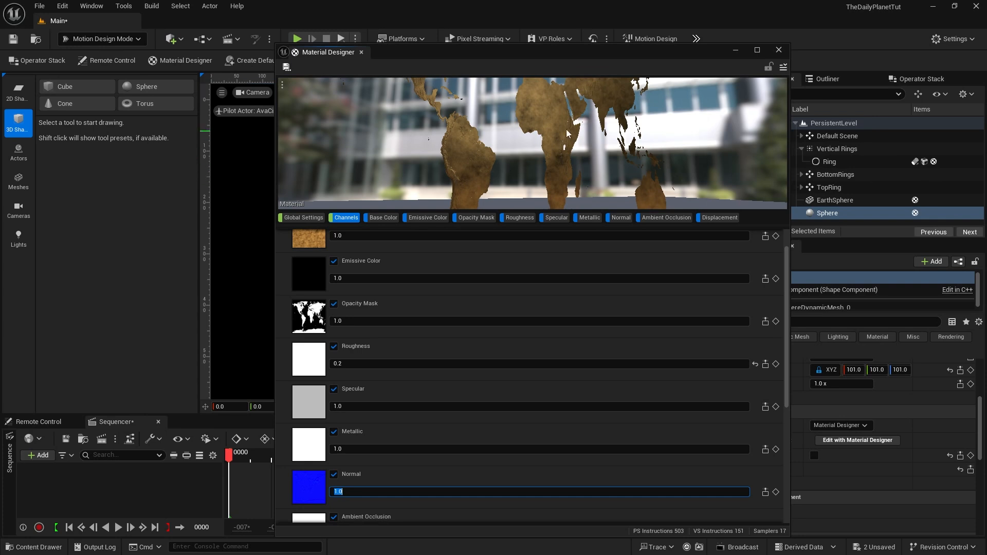
Step: Export the continents material as an asset in the Materials folder, beginning its name with MD_
{"action": "left_click", "coordinate": [782, 67]}
{"action": "left_click", "coordinate": [822, 117]}
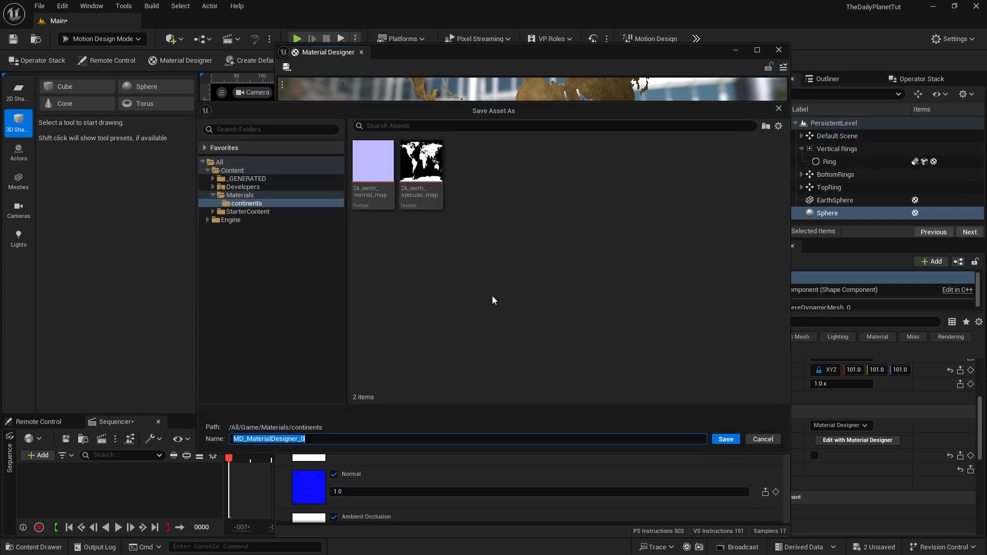
{"action": "left_click", "coordinate": [239, 195]}
{"action": "left_click", "coordinate": [356, 440]}
{"action": "type", "text": "MD_"}
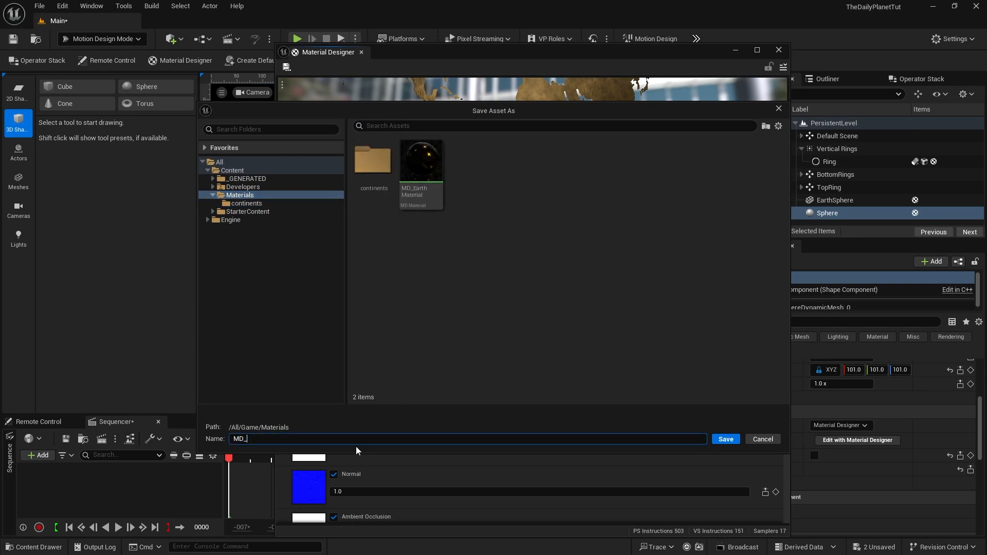
Step: Save the material as MD_continents in the Materials folder and close the Material Designer
{"action": "type", "text": "continents"}
{"action": "left_click", "coordinate": [725, 440]}
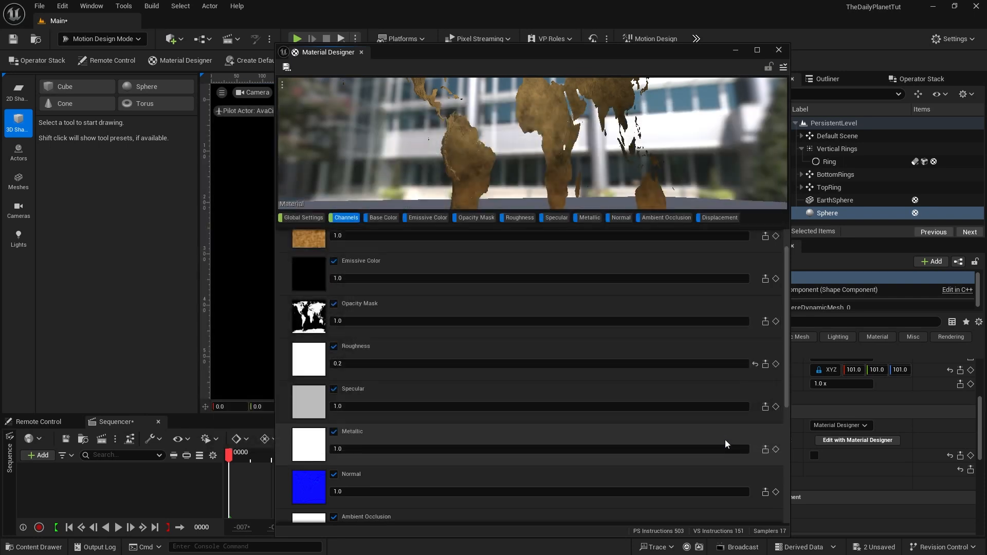
{"action": "left_click", "coordinate": [779, 50]}
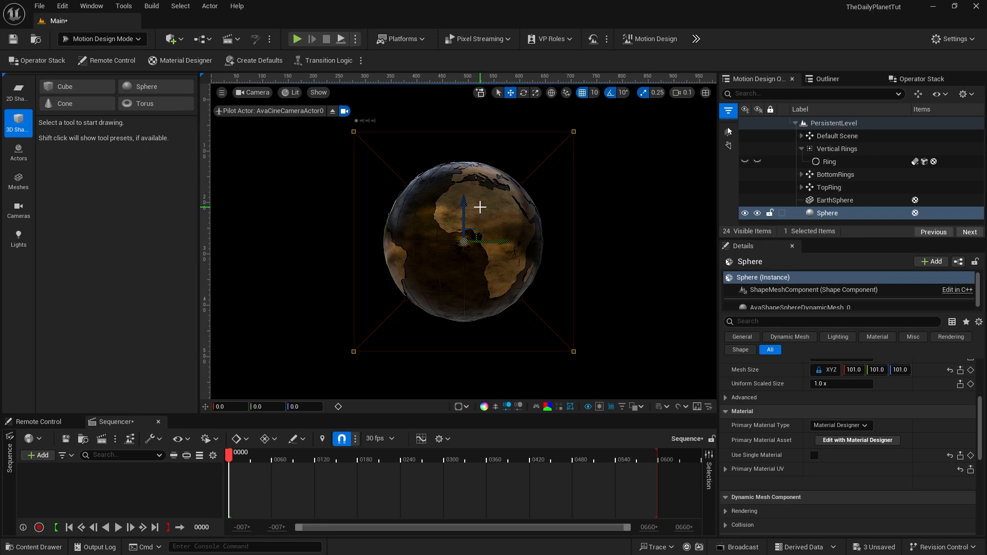
Step: Rename the Sphere actor in the outliner as Continents
{"action": "left_click", "coordinate": [824, 213]}
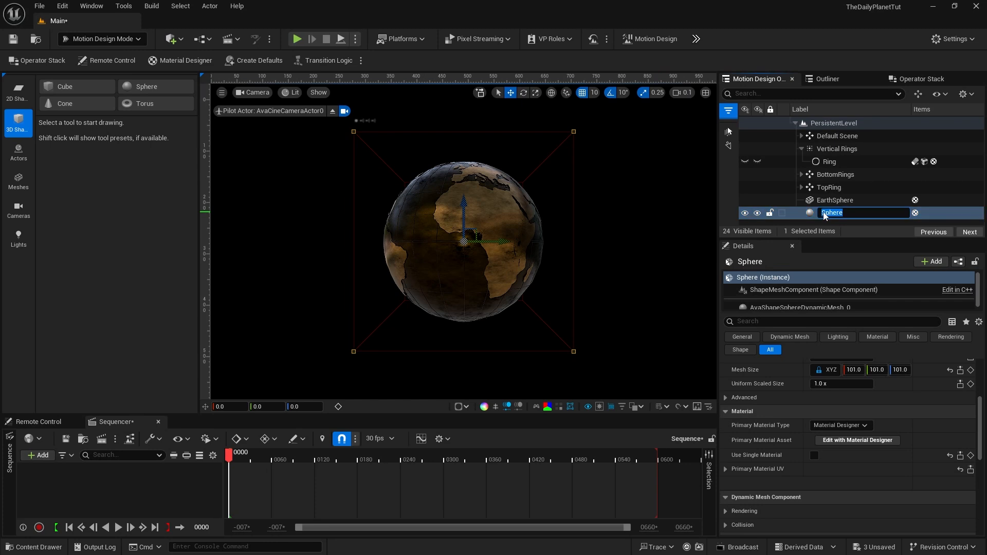
{"action": "type", "text": "Continents"}
{"action": "key", "text": "Return"}
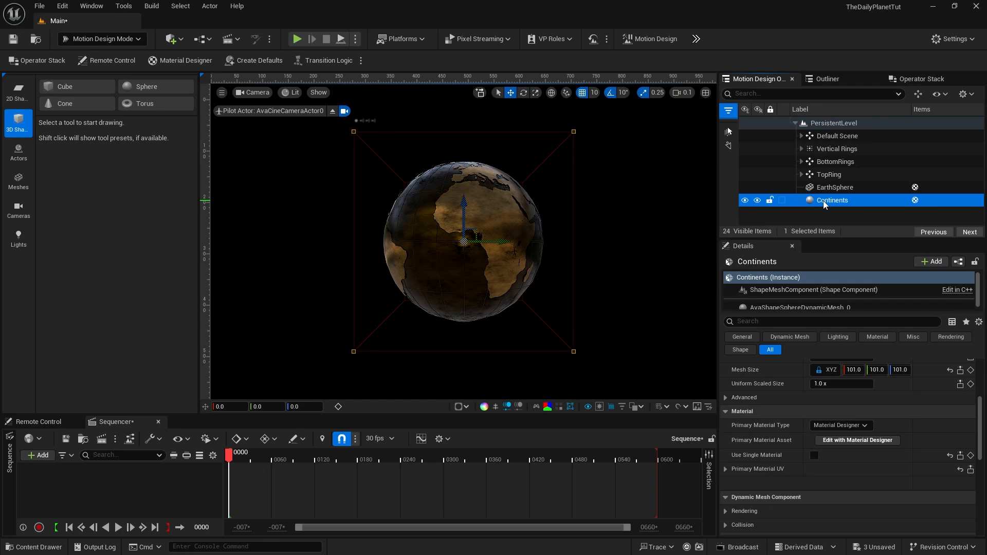
Step: Group Vertical Rings, BottomRings, TopRing, EarthSphere and Continents under a new null actor
{"action": "left_click", "coordinate": [822, 149]}
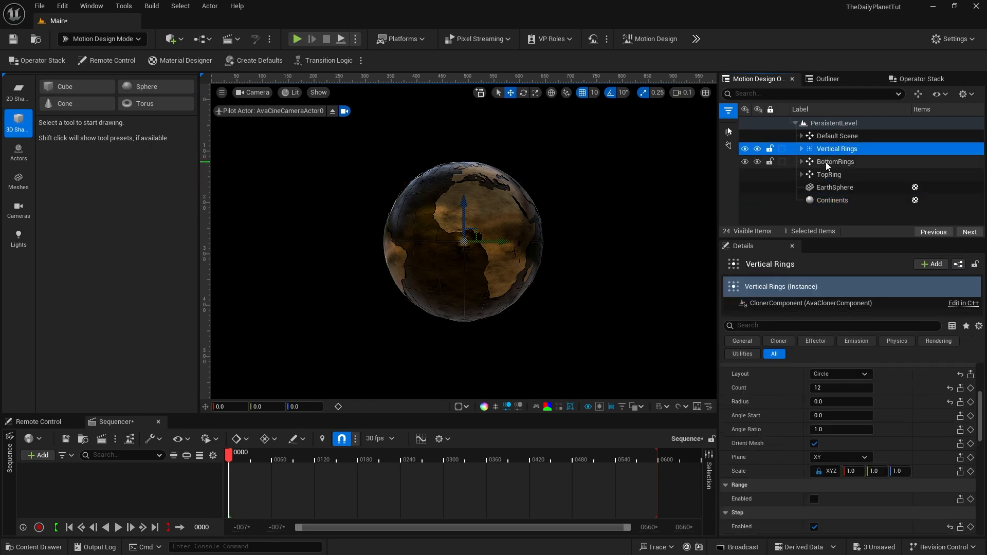
{"action": "left_click", "coordinate": [825, 162], "text": "ctrl"}
{"action": "left_click", "coordinate": [827, 175], "text": "ctrl"}
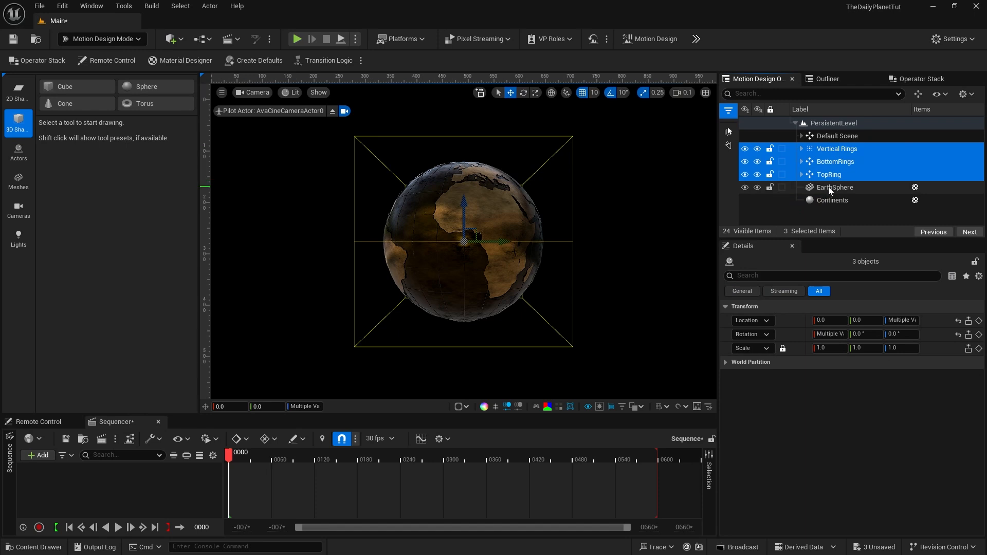
{"action": "left_click", "coordinate": [828, 186], "text": "ctrl"}
{"action": "left_click", "coordinate": [831, 200], "text": "ctrl"}
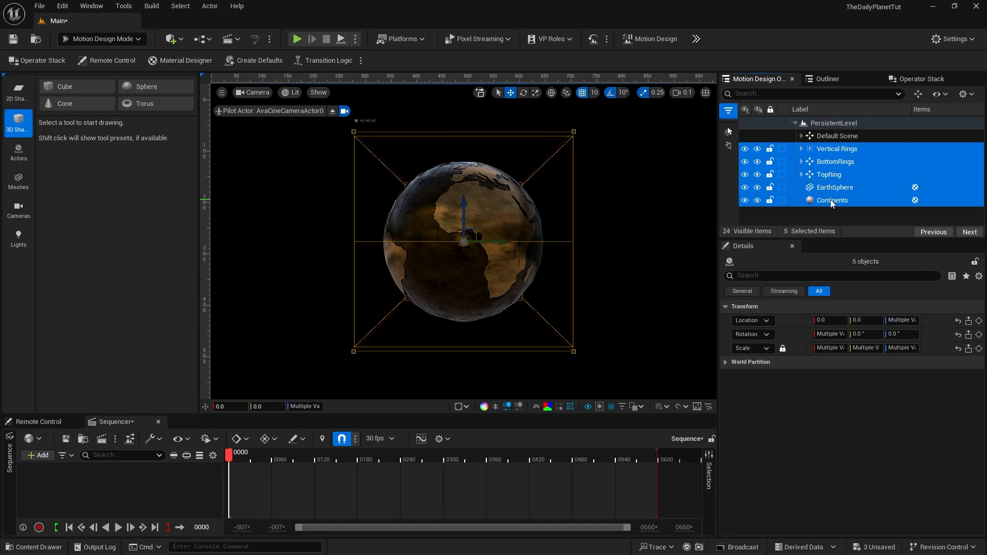
{"action": "left_click", "coordinate": [918, 94]}
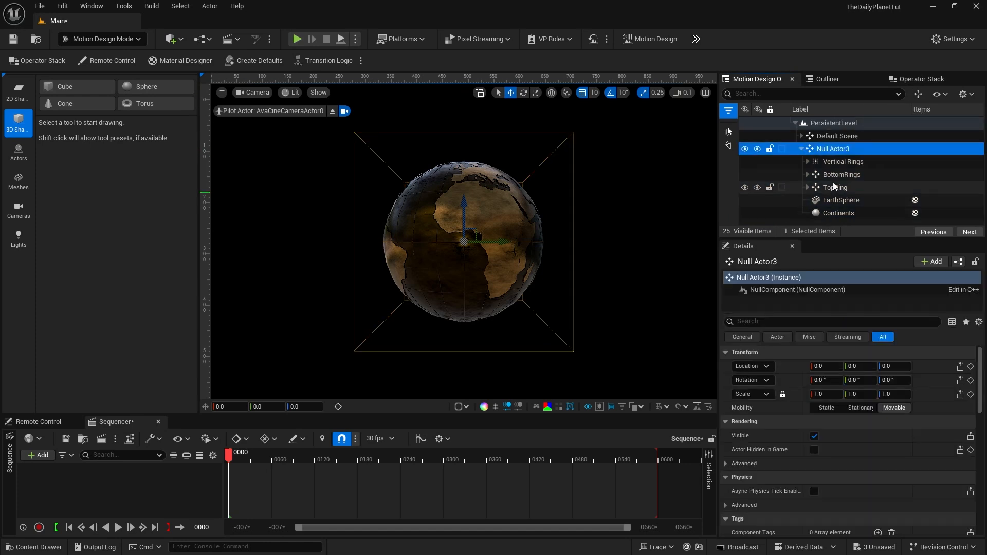
Step: Rename the new parent null actor as Earth
{"action": "double_click", "coordinate": [829, 150]}
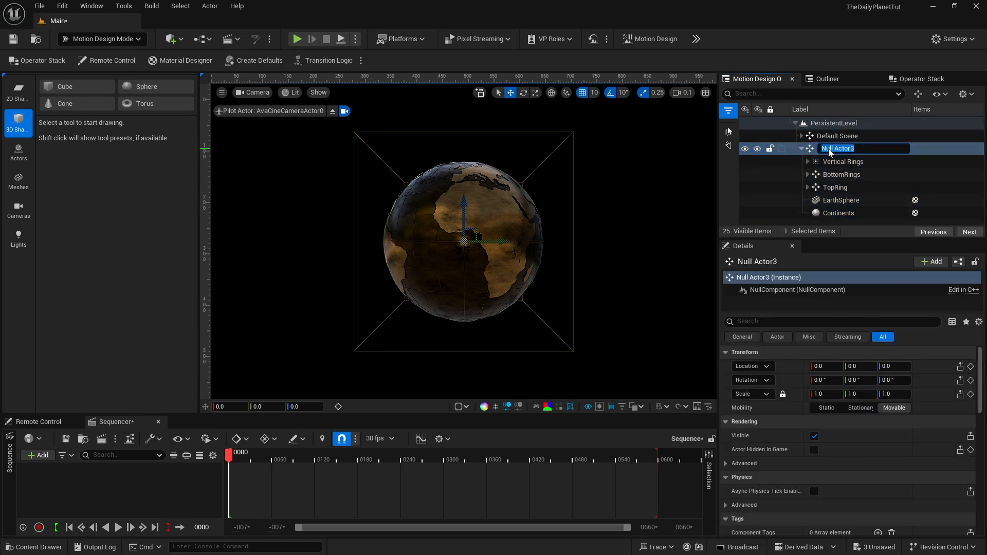
{"action": "type", "text": "Earth"}
{"action": "key", "text": "Return"}
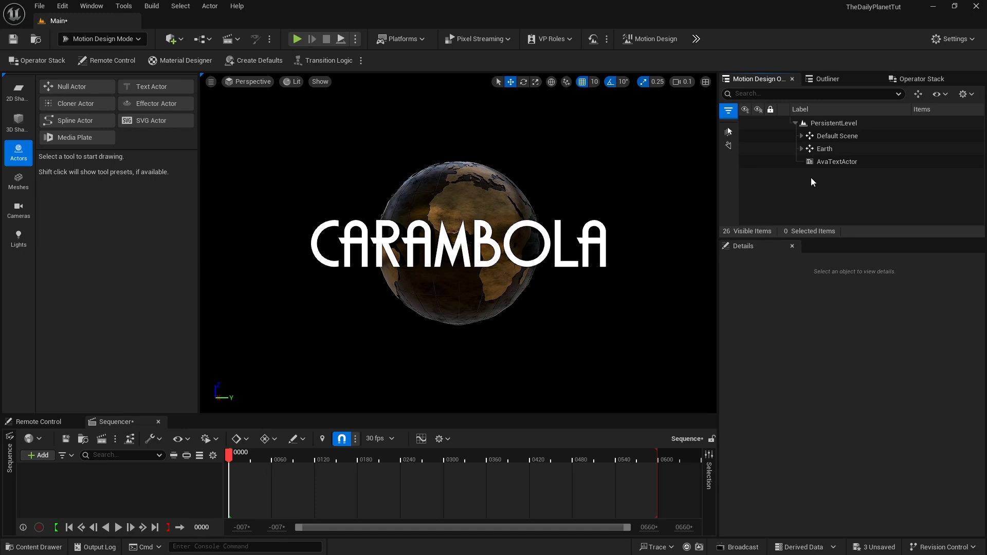
Step: Undo the existing Carambola text, then add a new text actor and move it in front of the globe at X location -198
{"action": "key", "text": "ctrl+z"}
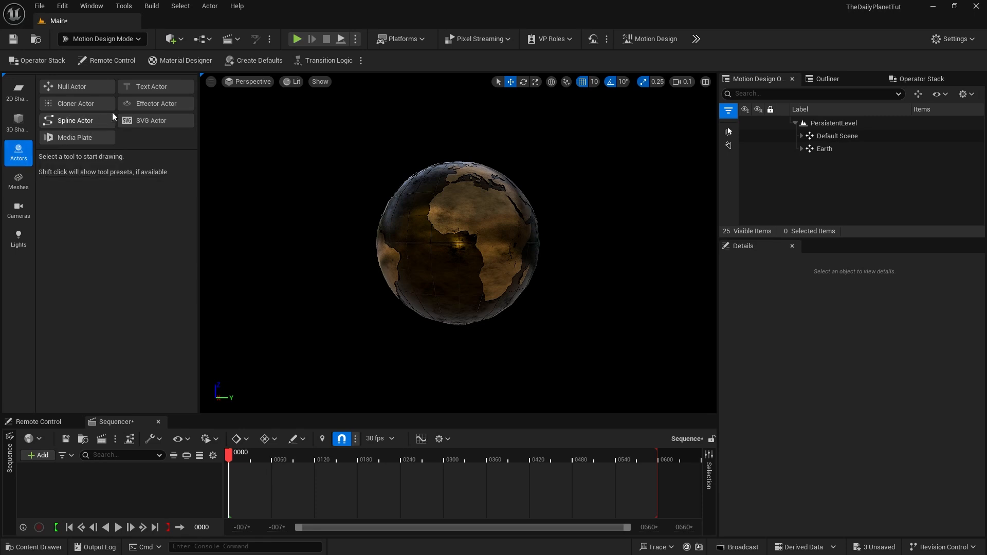
{"action": "left_click", "coordinate": [155, 87]}
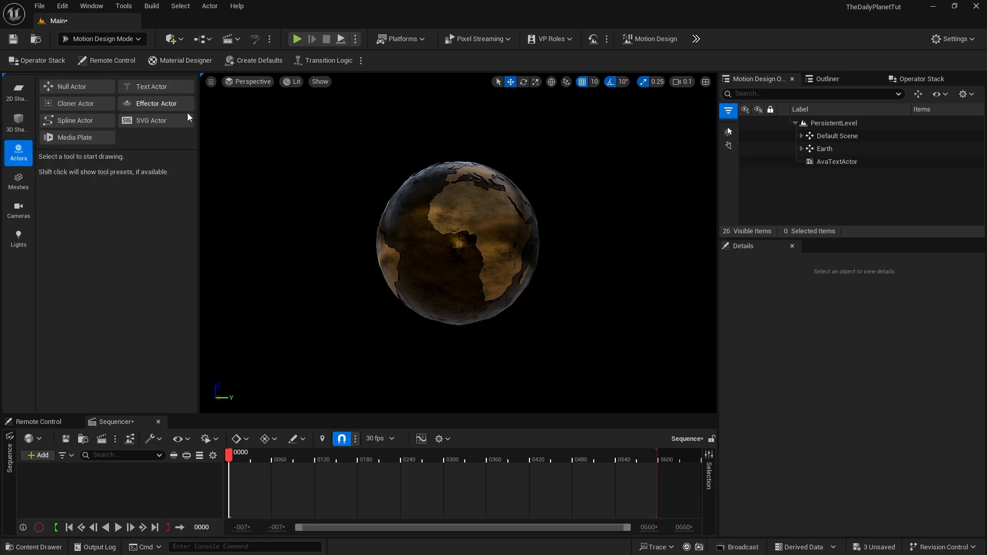
{"action": "left_click", "coordinate": [828, 161]}
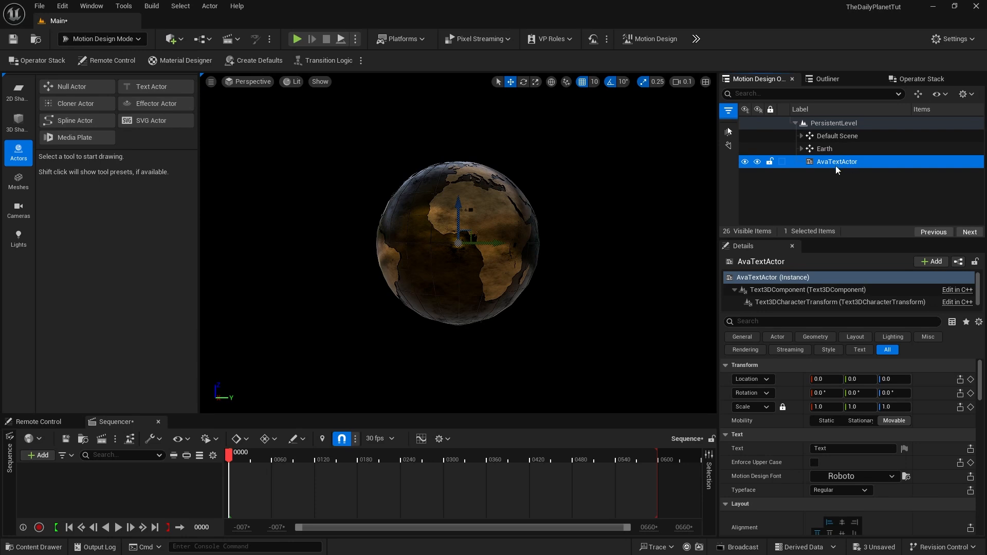
{"action": "left_click", "coordinate": [819, 379]}
{"action": "left_click_drag", "start_coordinate": [820, 380], "coordinate": [820, 379]}
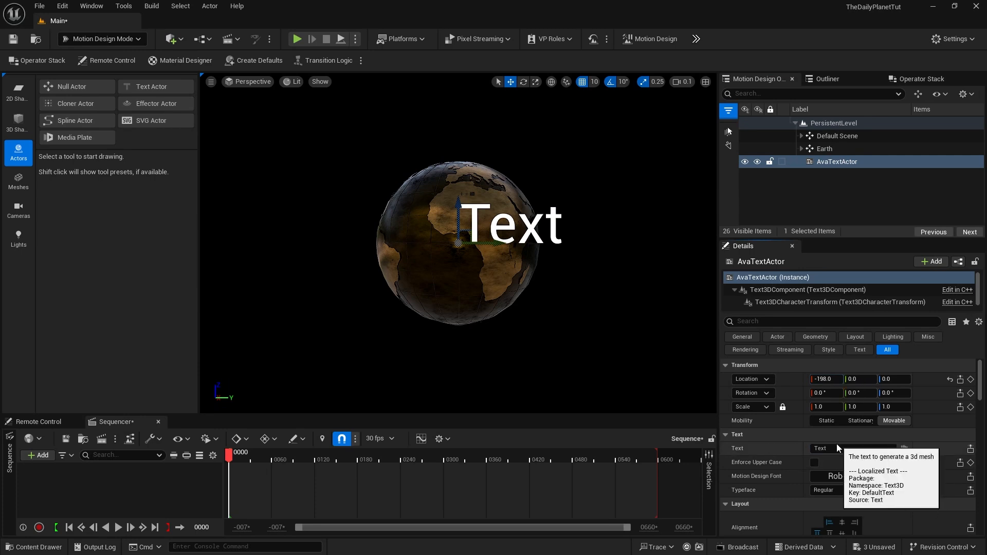
Step: Set the text actor's content to "the daily planet" and enforce upper case
{"action": "left_click", "coordinate": [837, 447]}
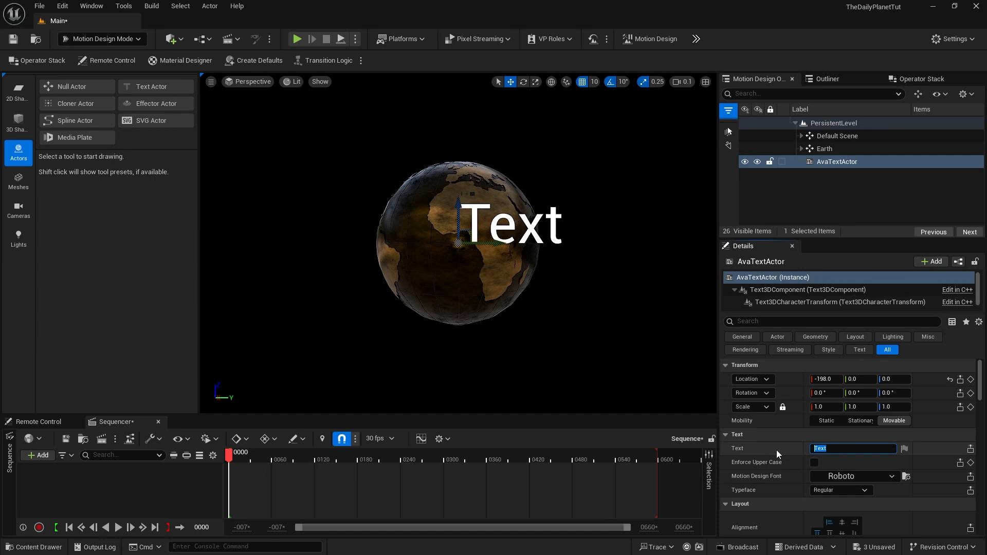
{"action": "type", "text": "the daily planet"}
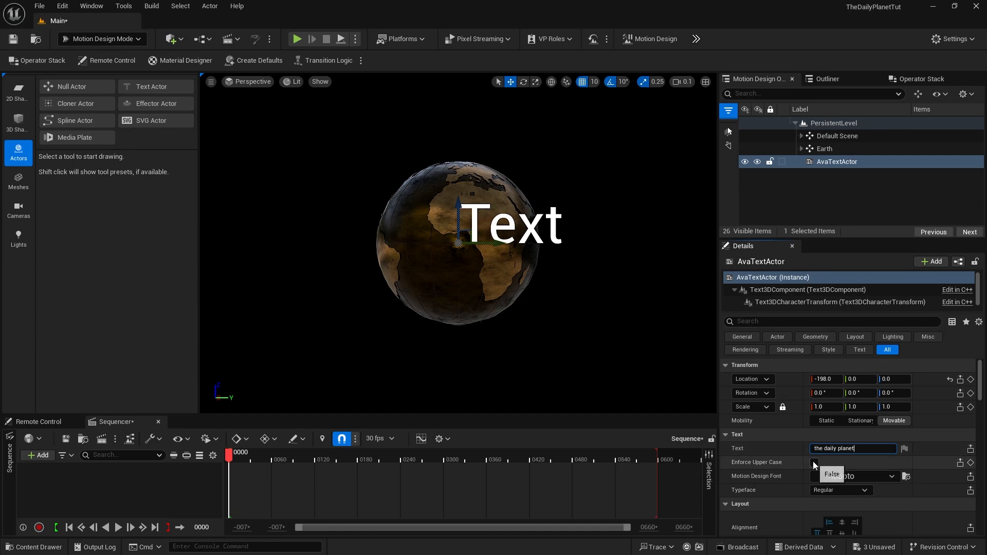
{"action": "left_click", "coordinate": [813, 462]}
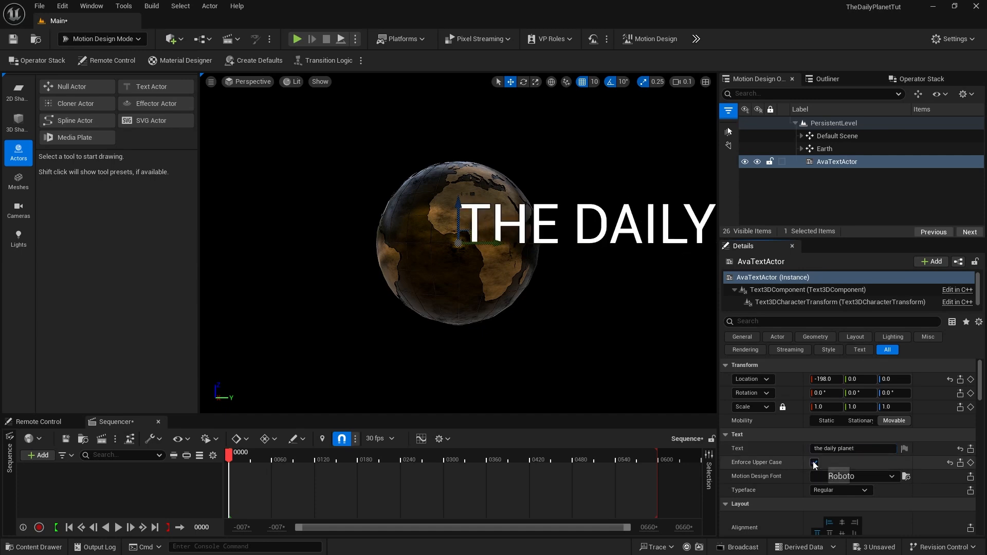
Step: Change the text's Motion Design font to DK Carambola
{"action": "left_click", "coordinate": [860, 476]}
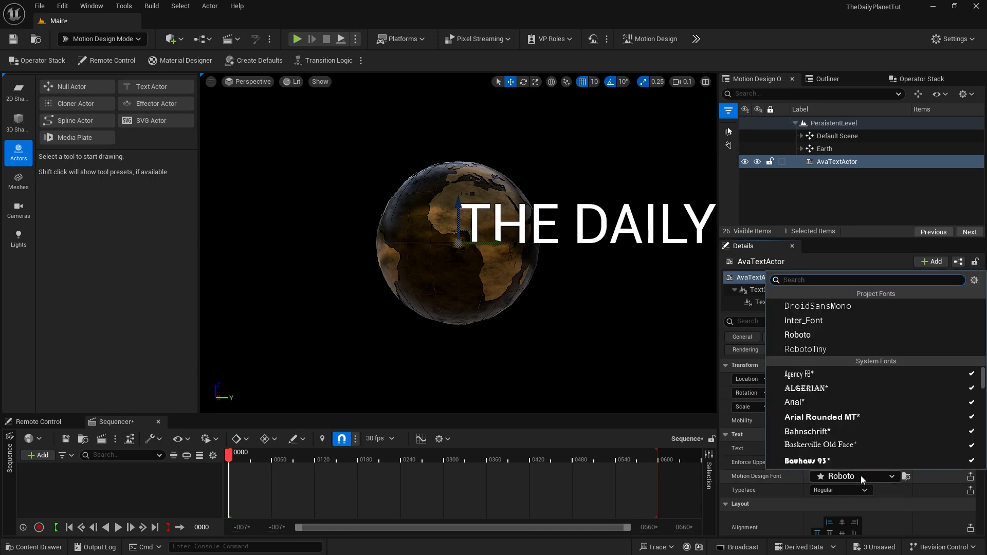
{"action": "type", "text": "dk"}
{"action": "left_click", "coordinate": [837, 518]}
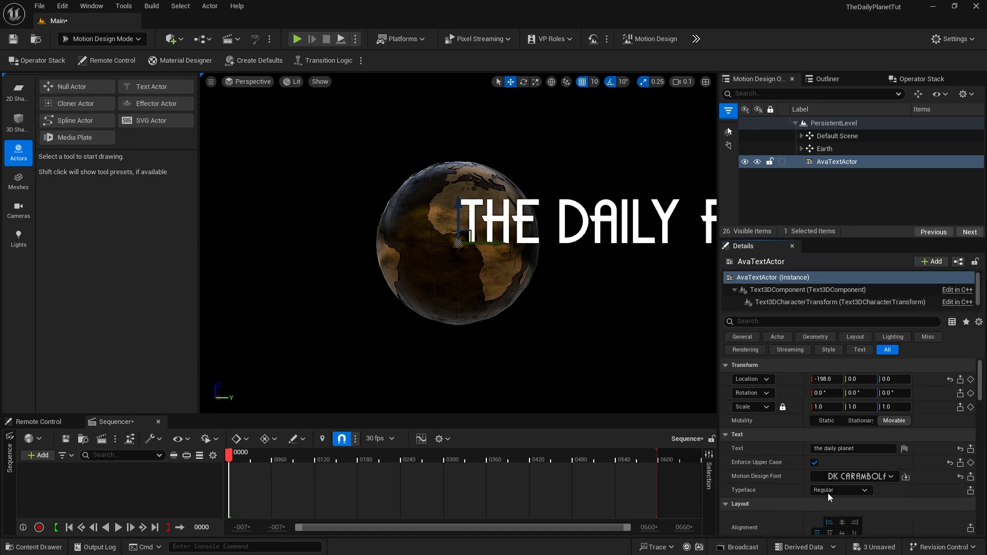
Step: Center the text alignment both horizontally and vertically
{"action": "scroll", "coordinate": [833, 476], "scroll_direction": "down", "scroll_amount": 2}
{"action": "scroll", "coordinate": [838, 459], "scroll_direction": "down", "scroll_amount": 2}
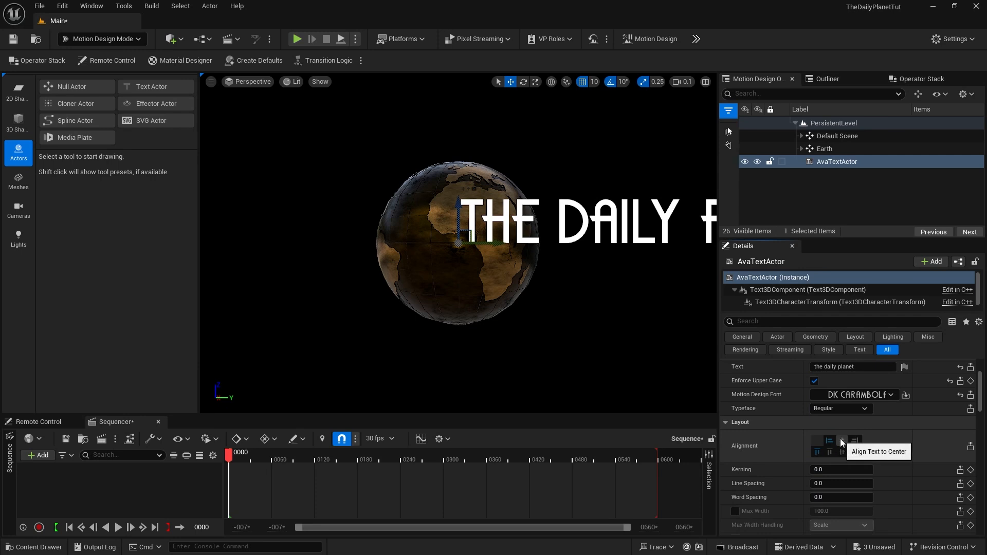
{"action": "left_click", "coordinate": [840, 440]}
{"action": "left_click", "coordinate": [842, 452]}
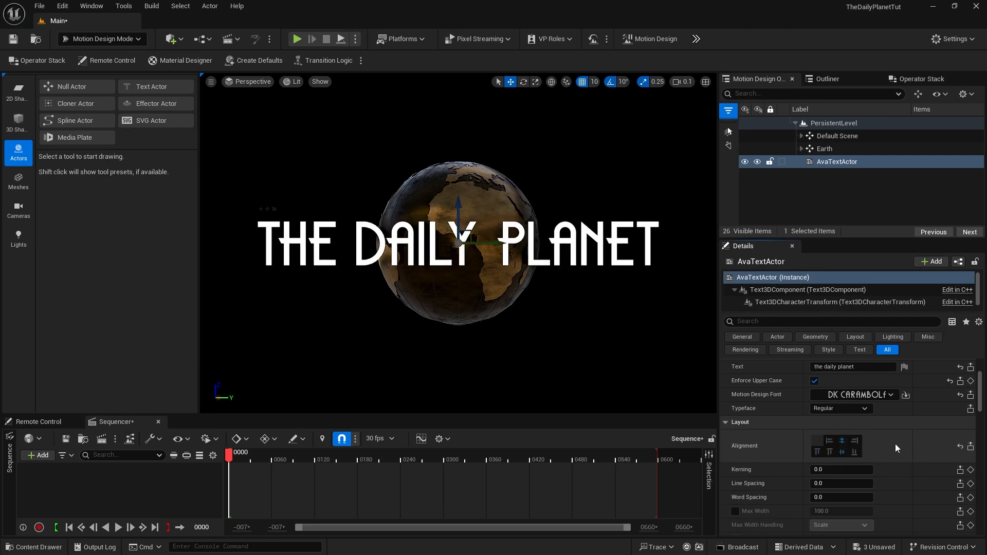
Step: Set the text geometry's Extrude to 10 and Bevel to 1
{"action": "scroll", "coordinate": [892, 442], "scroll_direction": "down", "scroll_amount": 6}
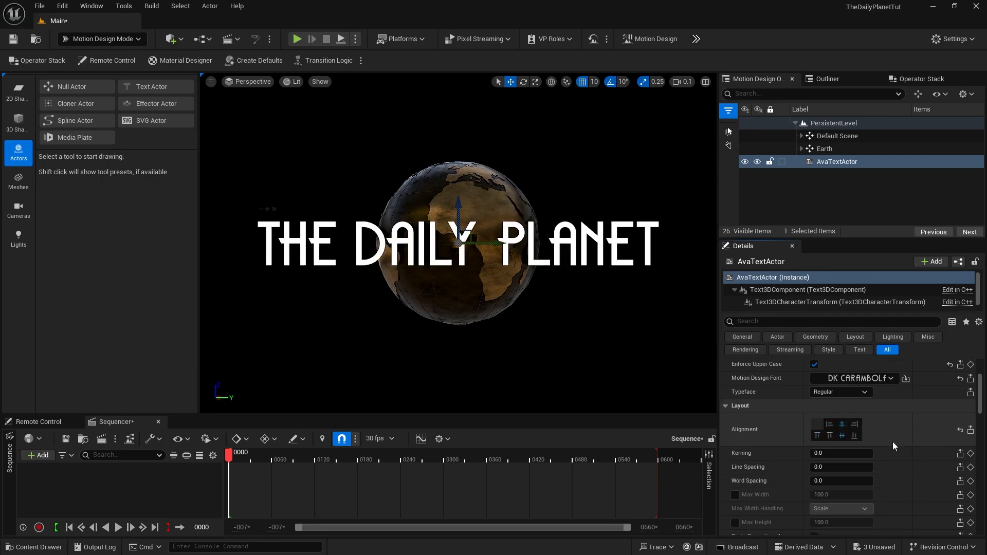
{"action": "scroll", "coordinate": [892, 442], "scroll_direction": "down", "scroll_amount": 1}
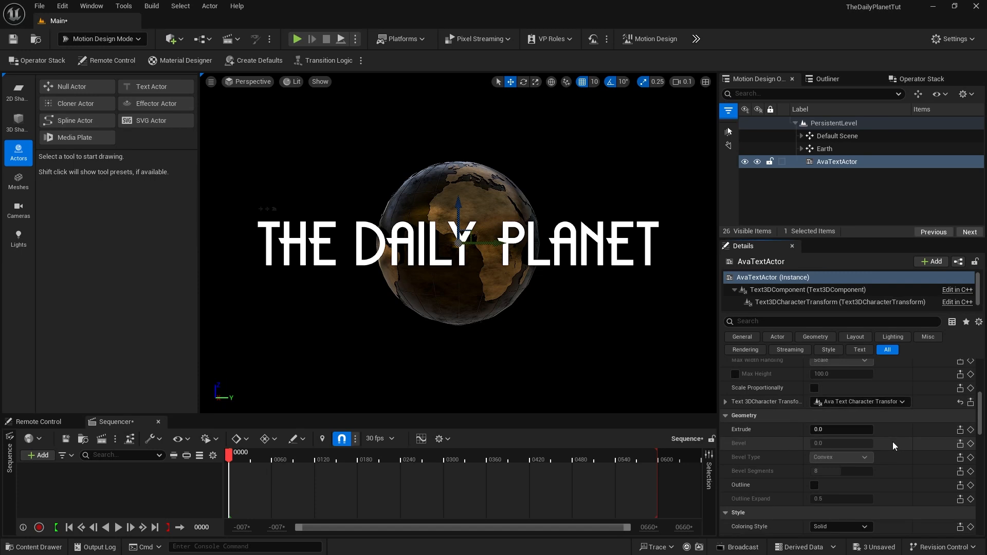
{"action": "left_click", "coordinate": [833, 429]}
{"action": "type", "text": "10"}
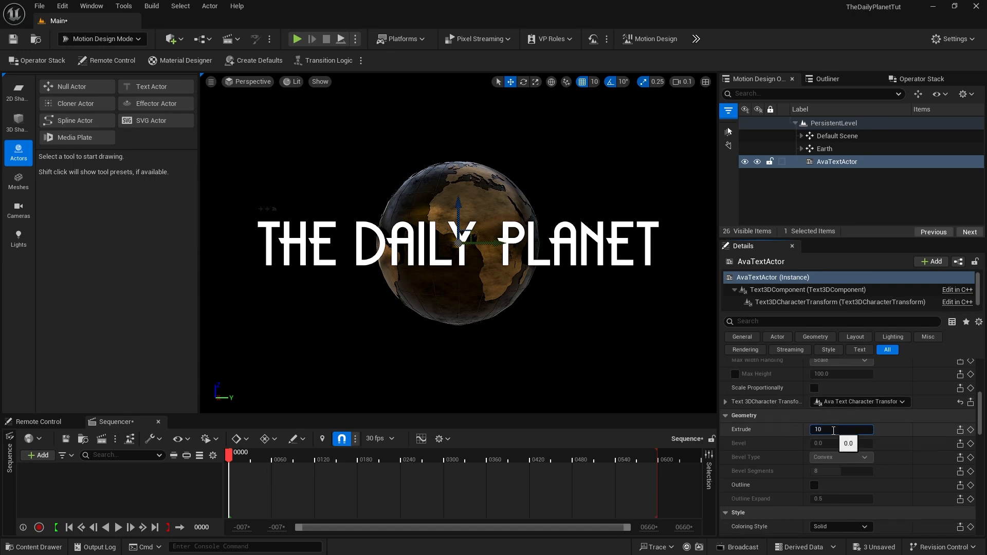
{"action": "key", "text": "Return"}
{"action": "type", "text": "1"}
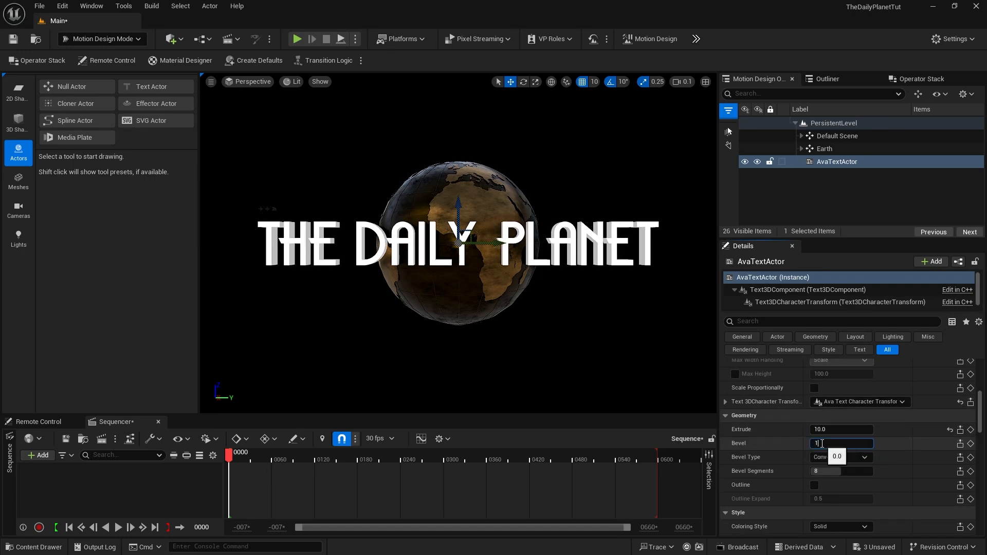
{"action": "key", "text": "Return"}
Step: Set the text's coloring style to Custom Material and create a new PBR material for it with Material Designer
{"action": "scroll", "coordinate": [896, 409], "scroll_direction": "down", "scroll_amount": 3}
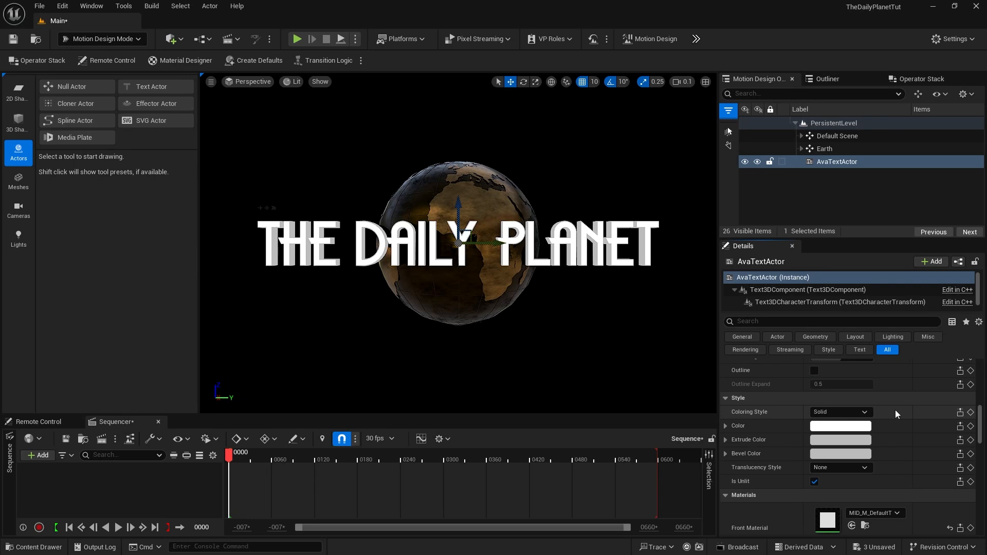
{"action": "left_click", "coordinate": [838, 414]}
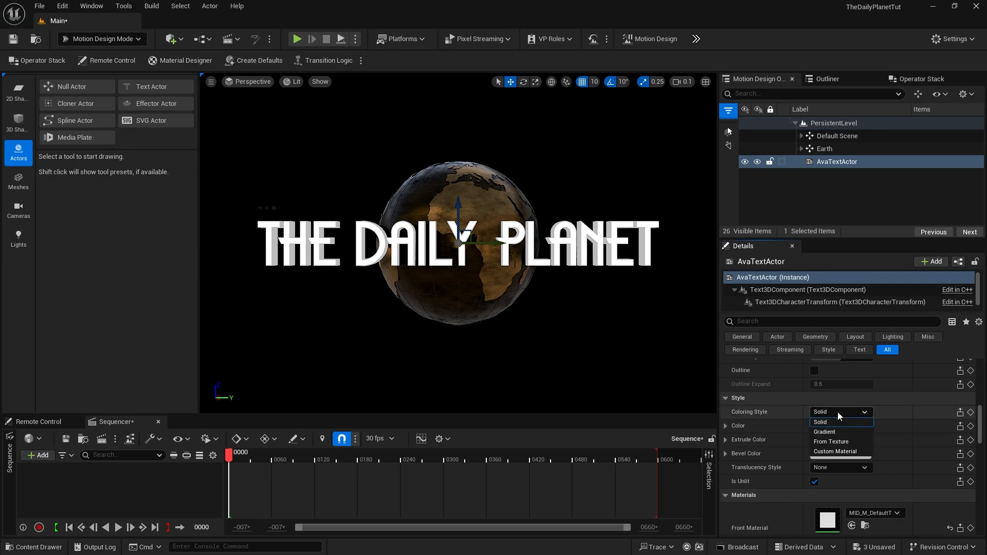
{"action": "left_click", "coordinate": [840, 450]}
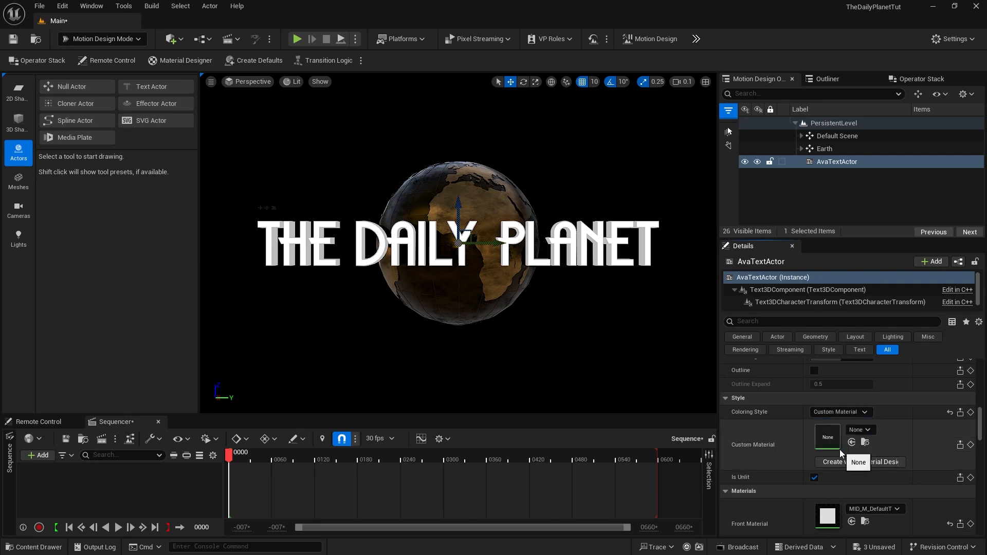
{"action": "left_click", "coordinate": [852, 462]}
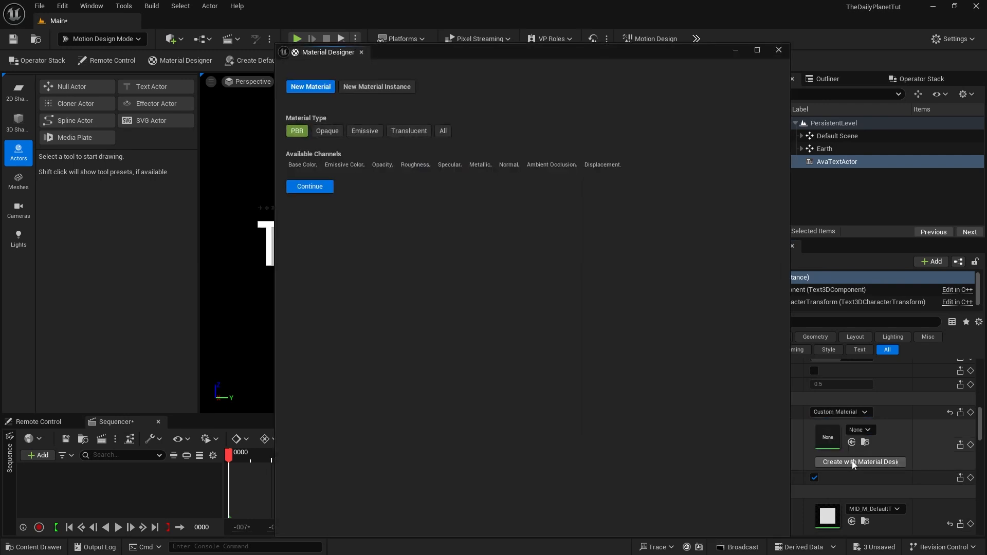
{"action": "left_click", "coordinate": [310, 187]}
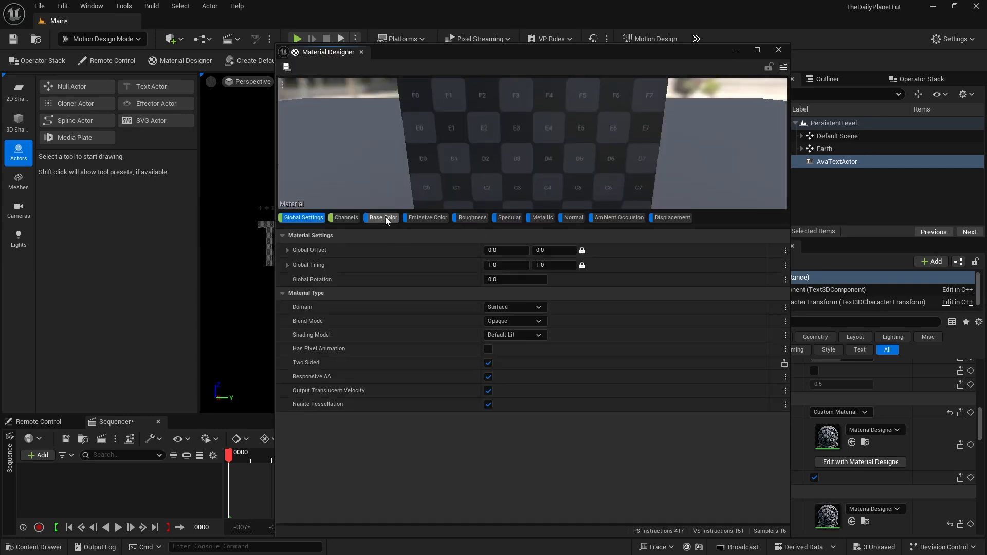
Step: Add a Texture layer above the existing layer in the material's Base Color channel
{"action": "left_click", "coordinate": [384, 218]}
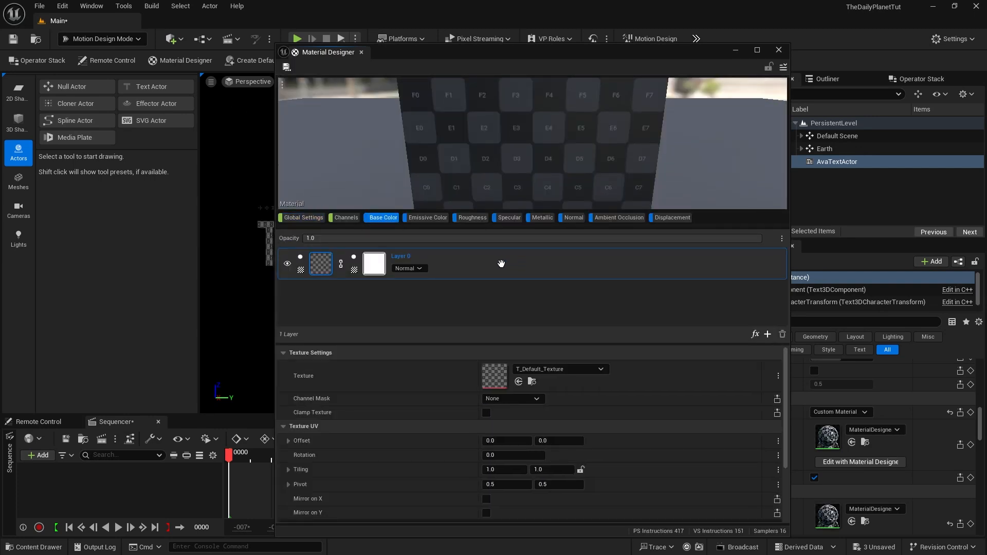
{"action": "left_click", "coordinate": [767, 334]}
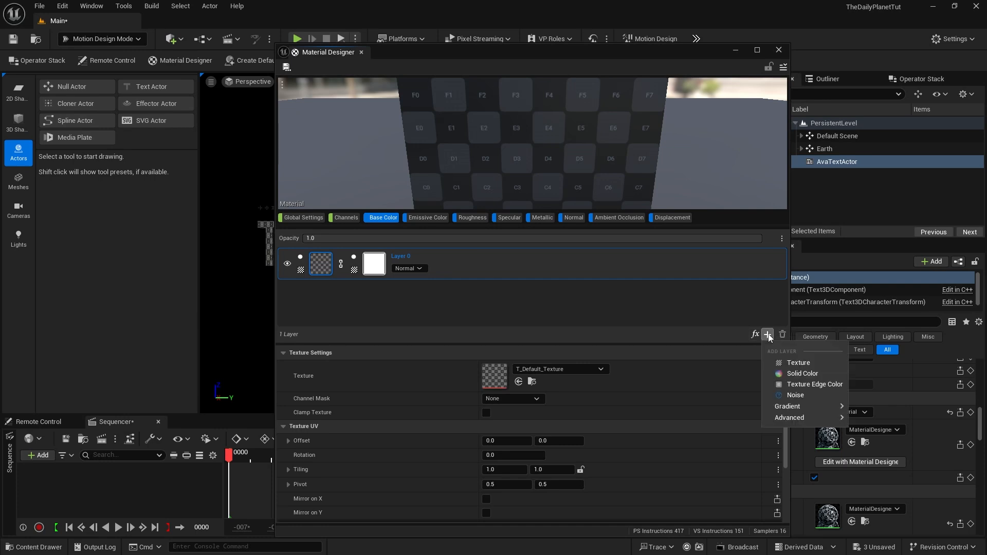
{"action": "left_click", "coordinate": [791, 364]}
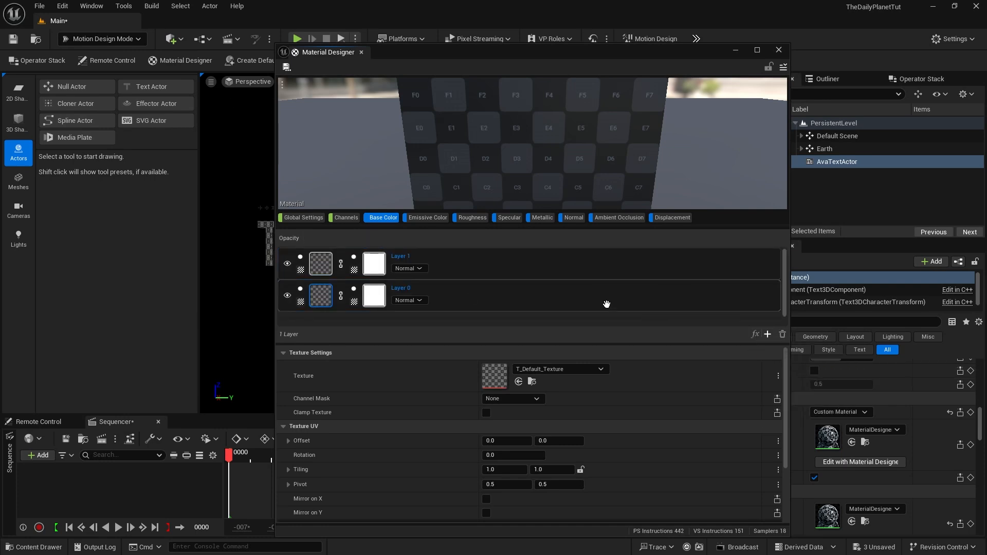
Step: Change Layer 0 of the Base Color channel to a Solid Color source and set it to light gray, hex sRGB B2B2B2
{"action": "left_click", "coordinate": [302, 302]}
{"action": "left_click", "coordinate": [335, 331]}
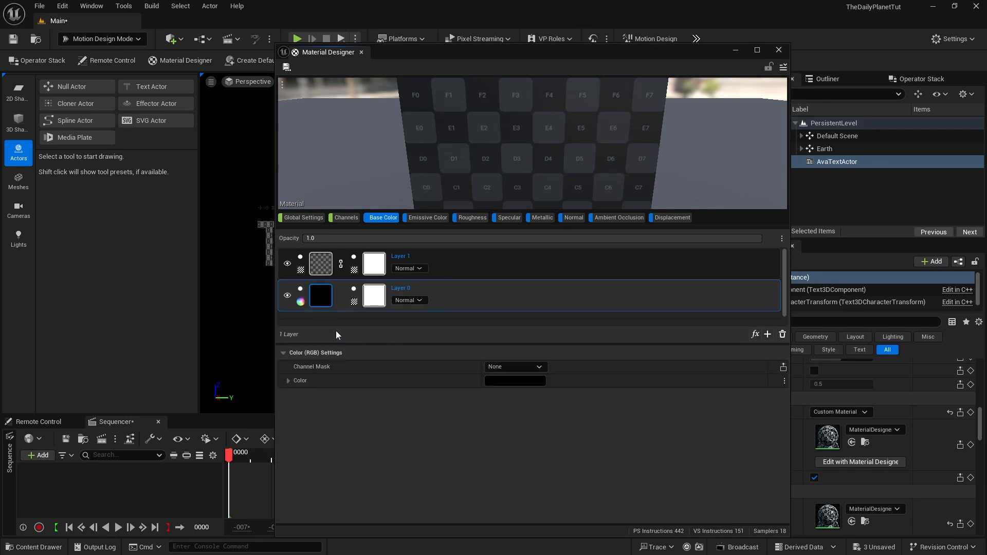
{"action": "left_click", "coordinate": [513, 381]}
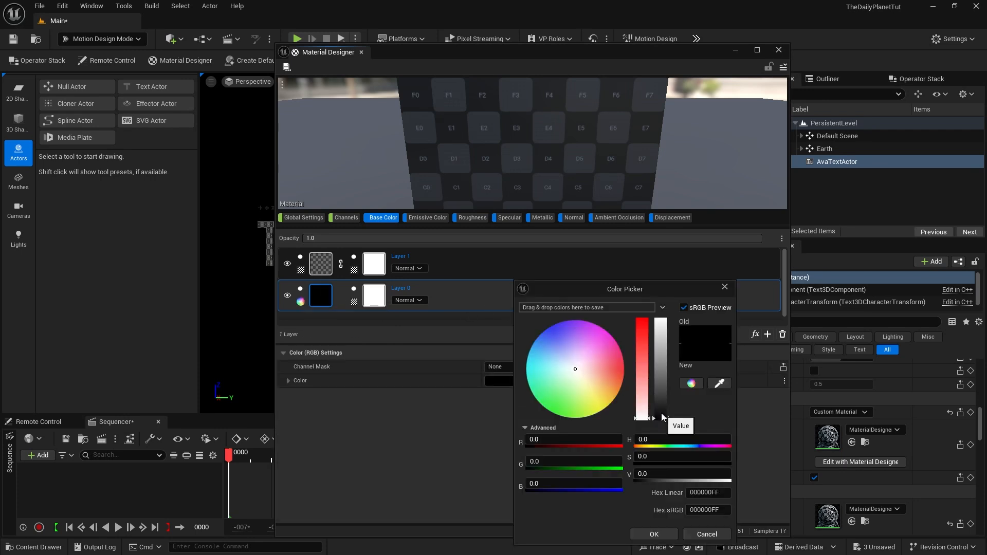
{"action": "left_click_drag", "start_coordinate": [661, 413], "coordinate": [661, 374]}
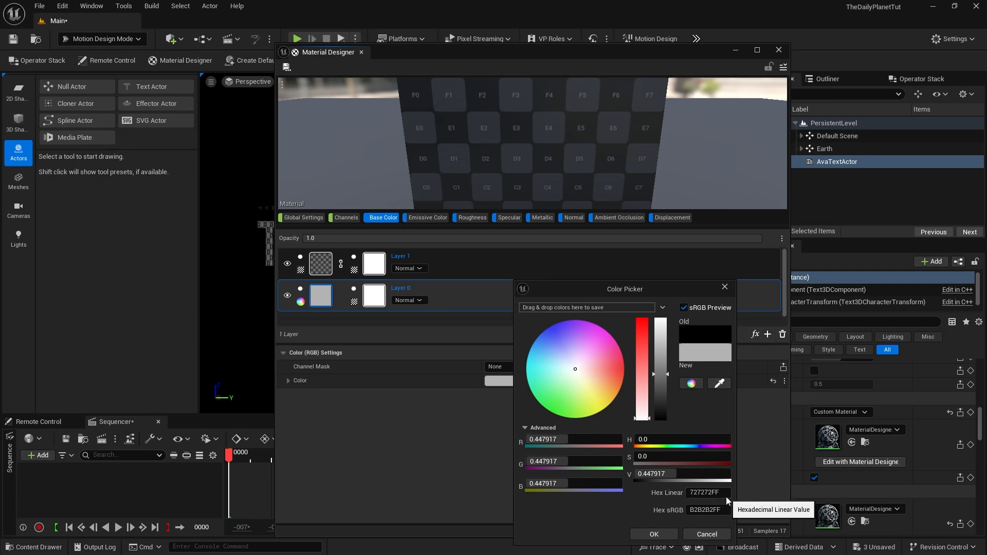
{"action": "left_click", "coordinate": [656, 535]}
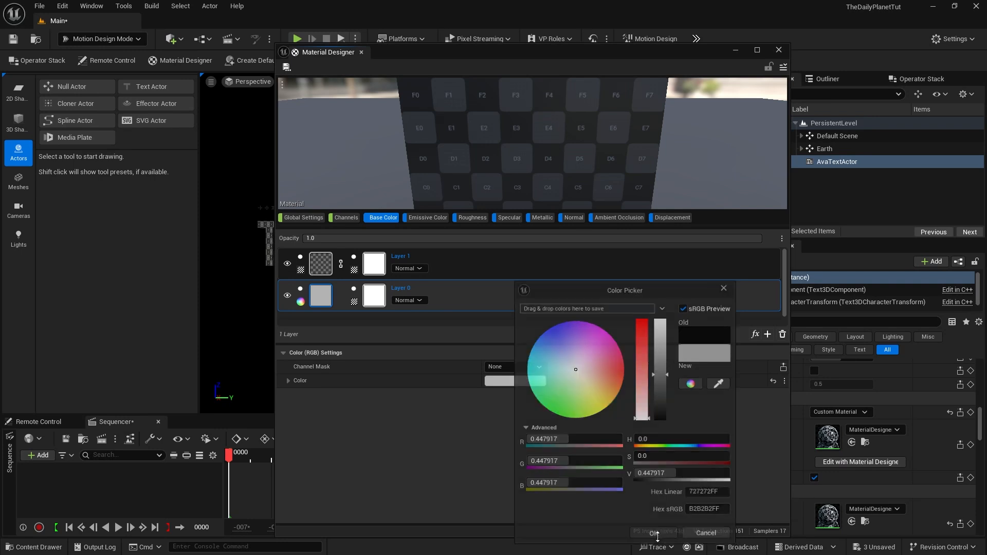
Step: Set the texture of Layer 1 in the Base Color channel to T_Perlin_Noise_M
{"action": "left_click", "coordinate": [454, 265]}
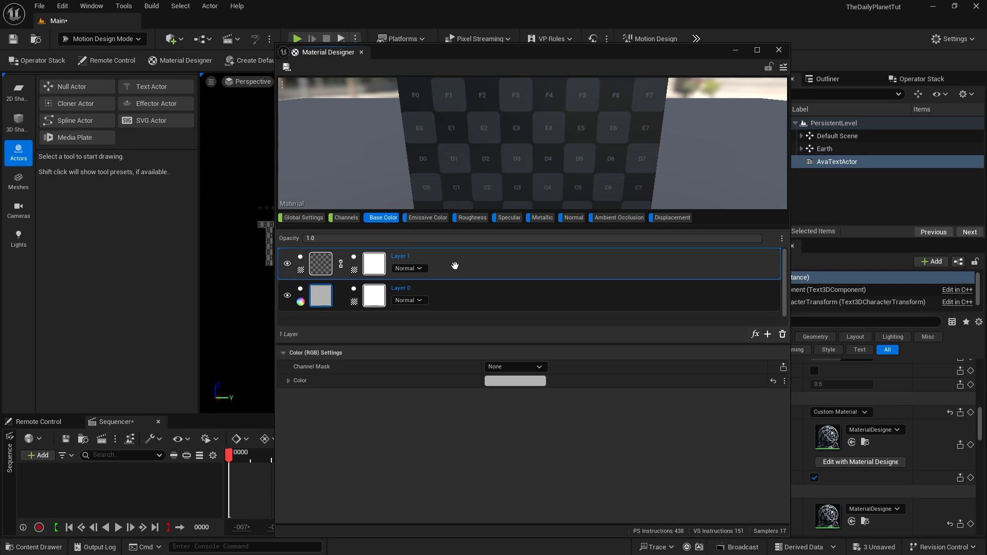
{"action": "left_click", "coordinate": [319, 267]}
{"action": "left_click", "coordinate": [560, 369]}
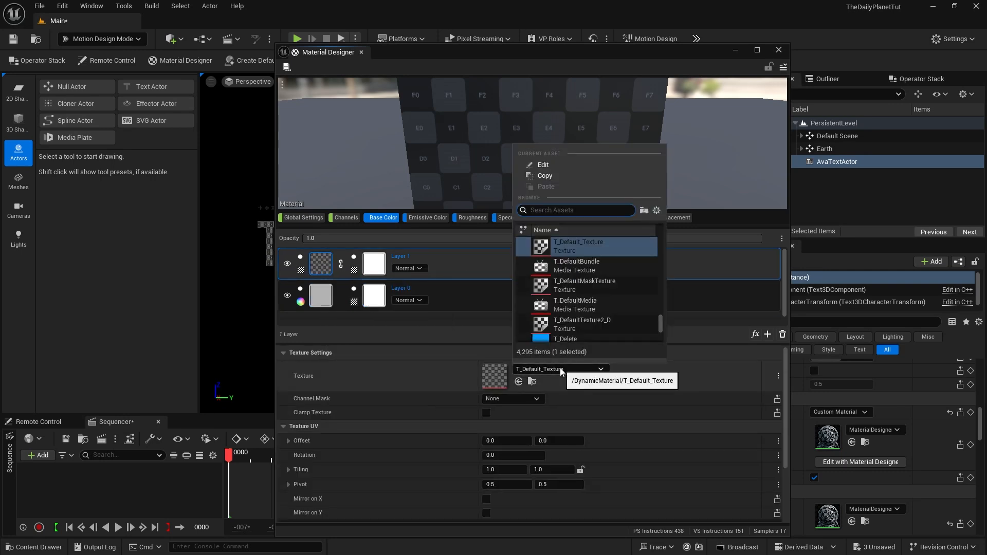
{"action": "type", "text": "per"}
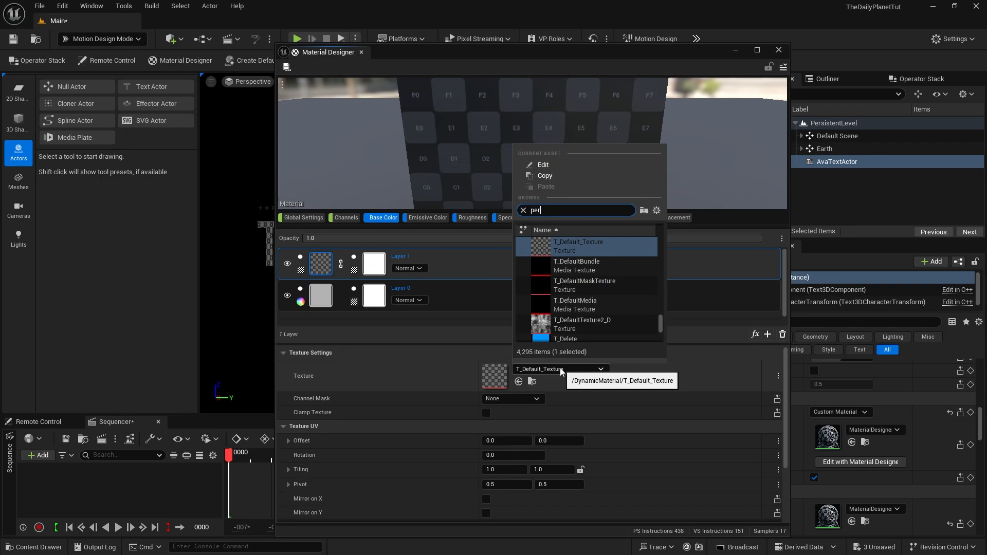
{"action": "type", "text": "lin"}
{"action": "left_click", "coordinate": [560, 292]}
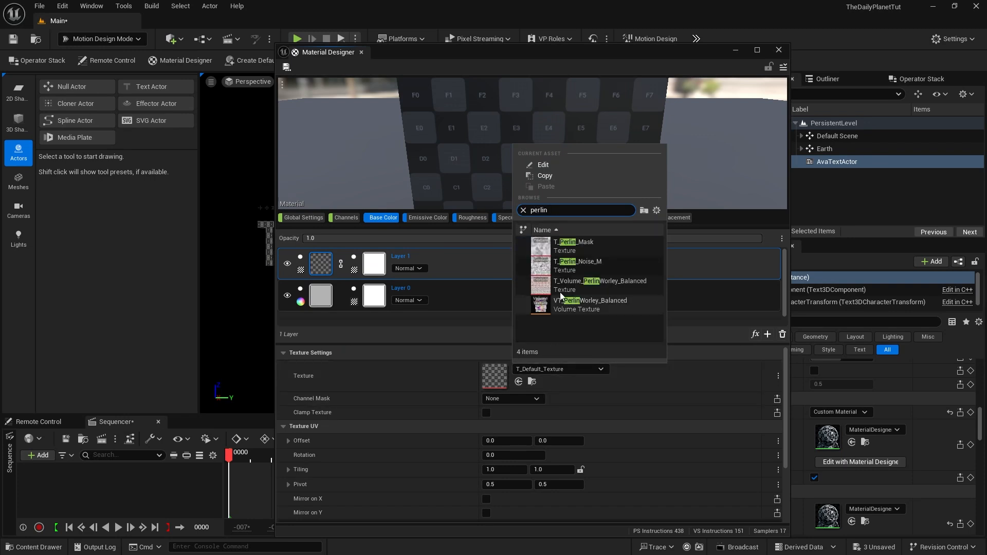
Step: Add a Brightness & Contrast effect to the Perlin noise layer and set its Contrast to 0.2
{"action": "left_click", "coordinate": [755, 334]}
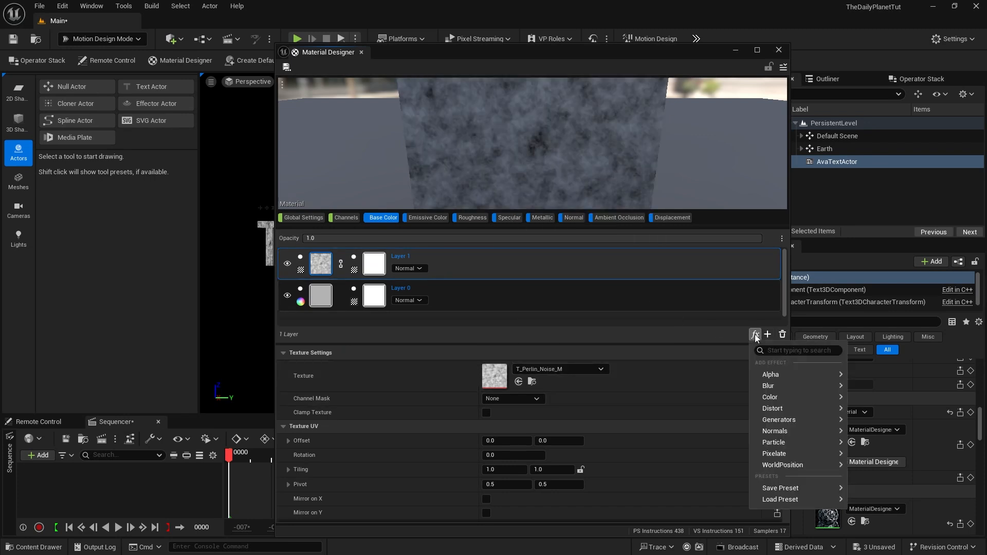
{"action": "mouse_move", "coordinate": [775, 396]}
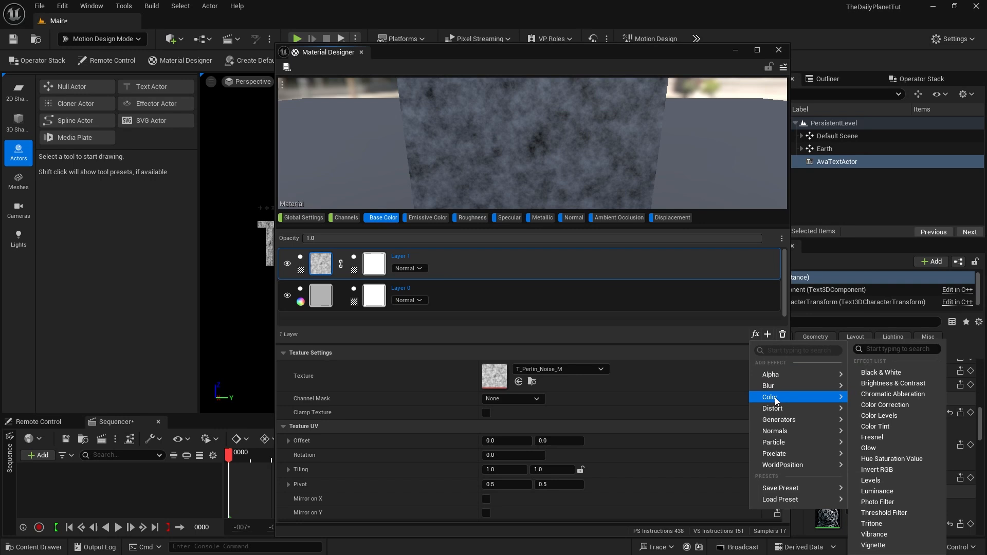
{"action": "left_click", "coordinate": [881, 384]}
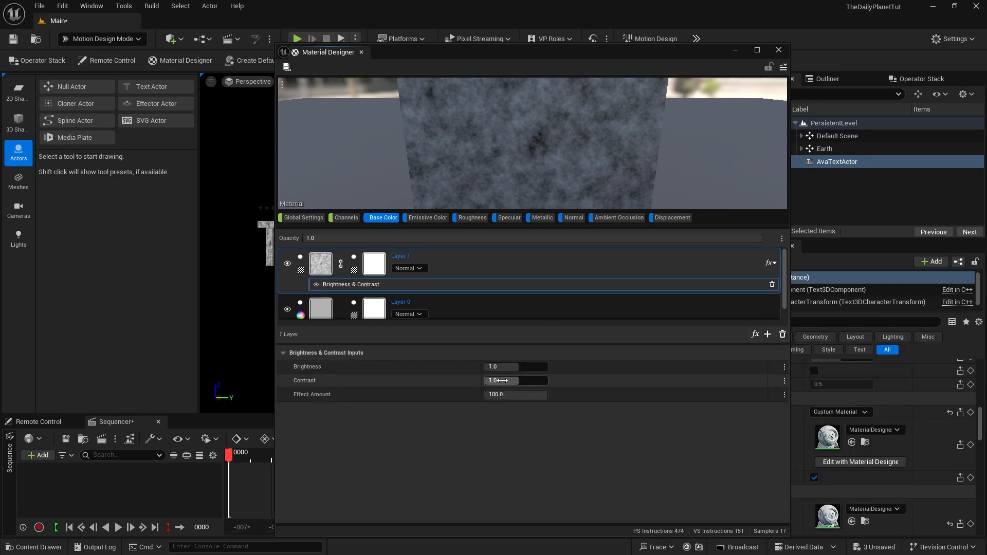
{"action": "left_click", "coordinate": [497, 380]}
{"action": "type", "text": "0.2"}
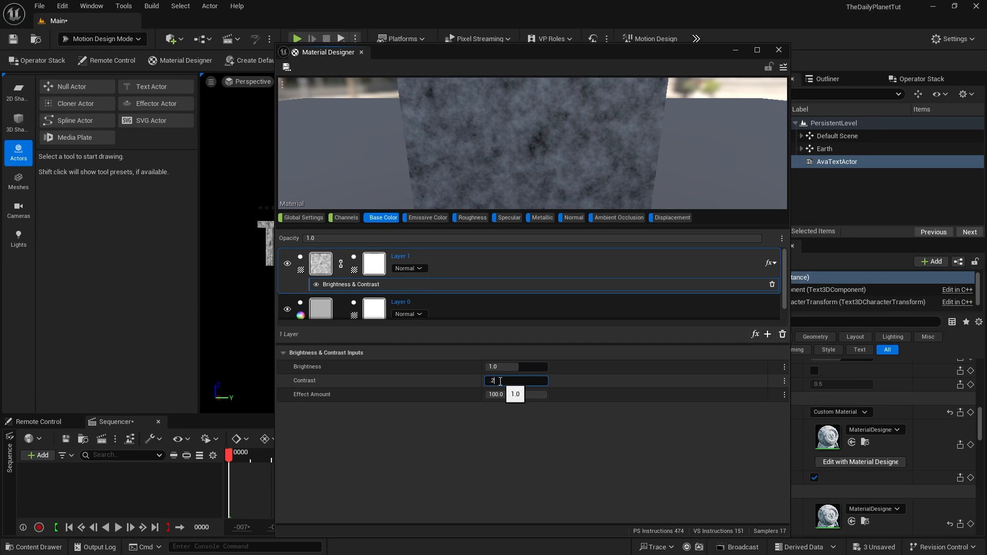
{"action": "key", "text": "Return"}
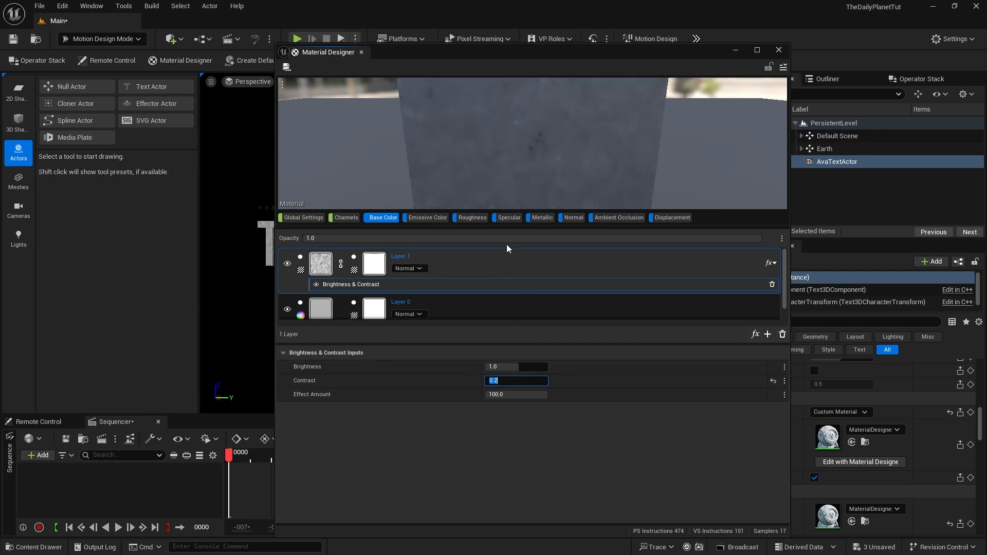
Step: Change the Roughness channel's layer to a Solid Color source and set it to pure white
{"action": "left_click", "coordinate": [471, 218]}
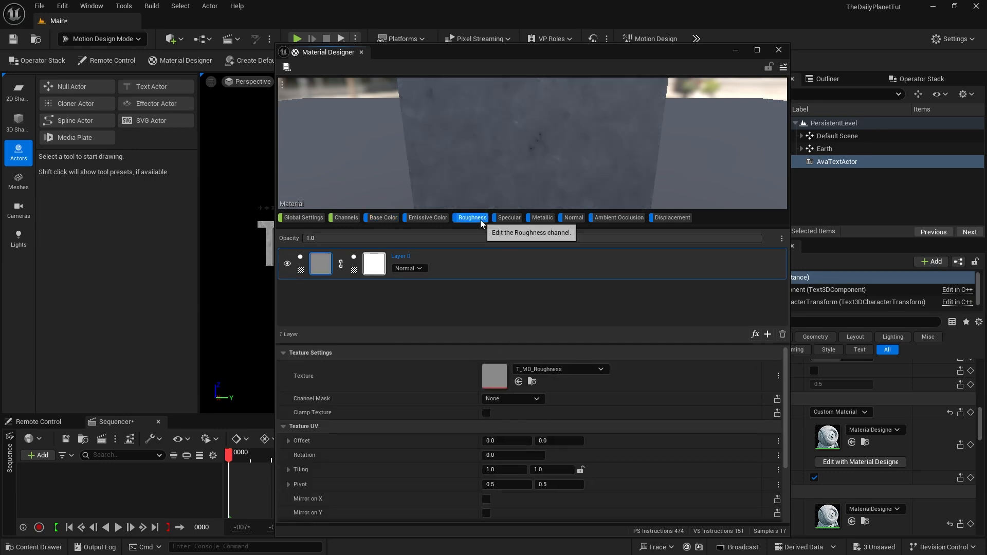
{"action": "left_click", "coordinate": [301, 271]}
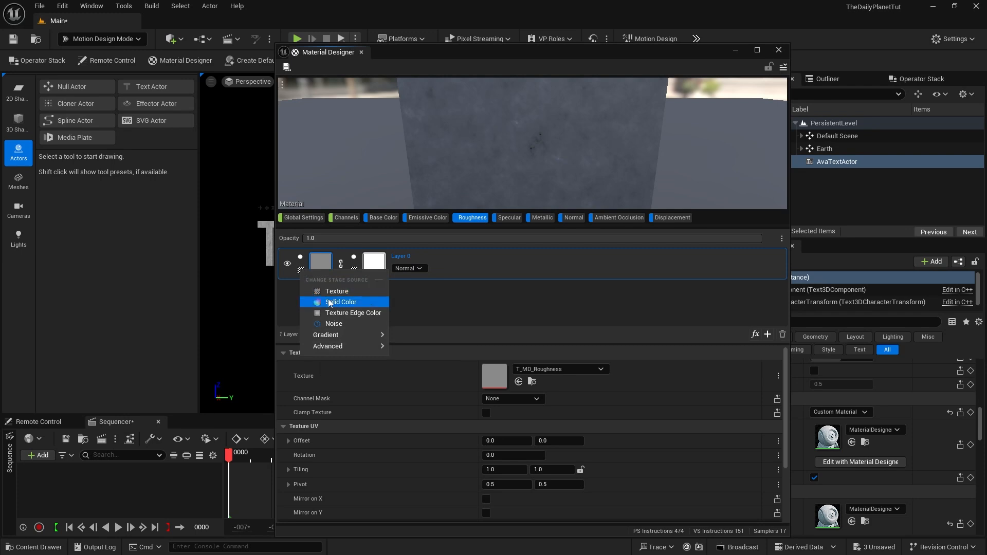
{"action": "left_click", "coordinate": [341, 302]}
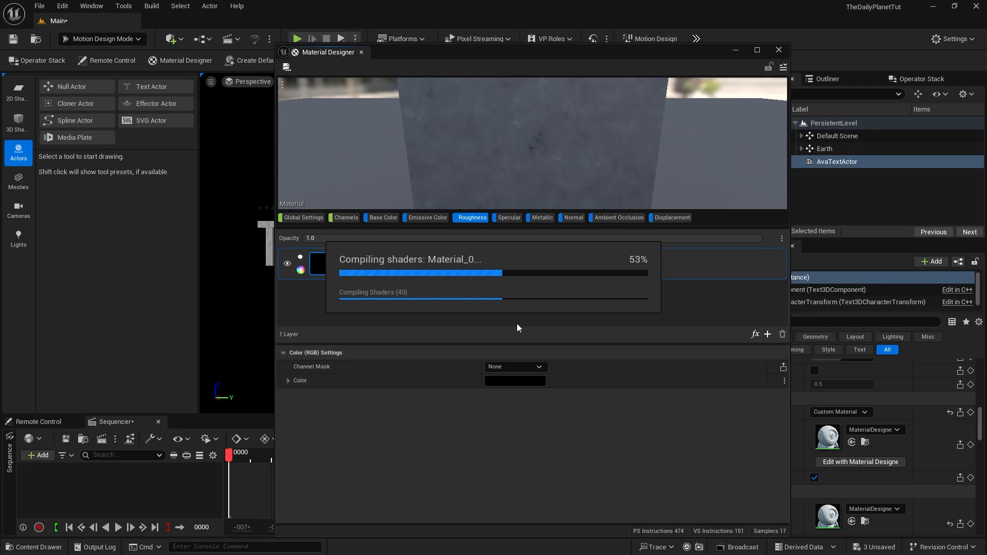
{"action": "left_click", "coordinate": [516, 381]}
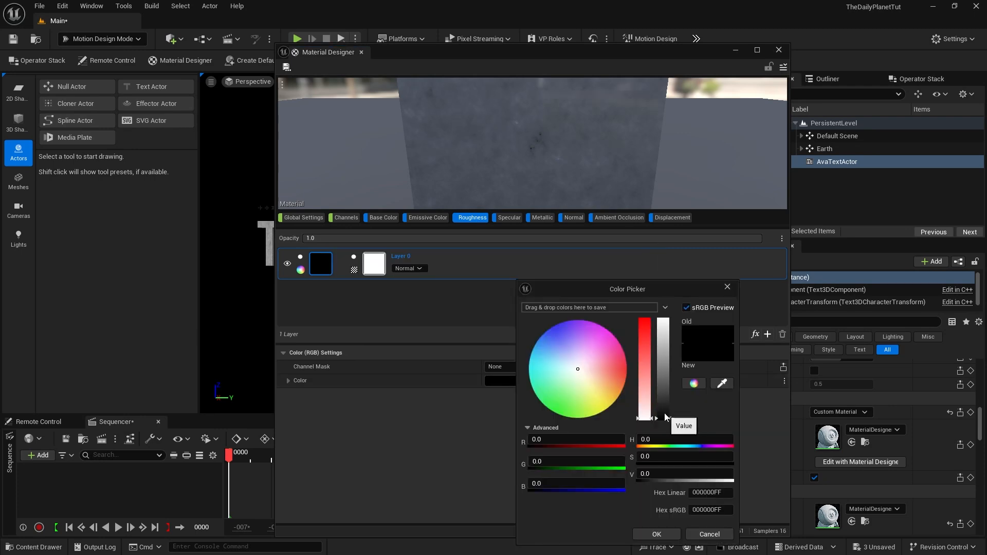
{"action": "left_click_drag", "start_coordinate": [664, 418], "coordinate": [664, 319]}
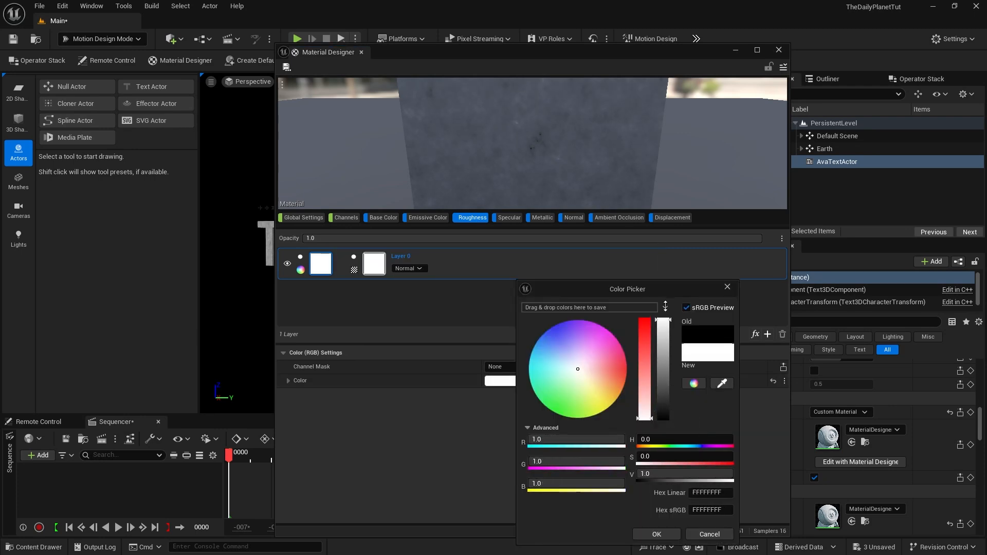
{"action": "left_click", "coordinate": [657, 534]}
Step: Change the Metallic channel's layer to a Solid Color source and set it to pure white
{"action": "left_click", "coordinate": [542, 218]}
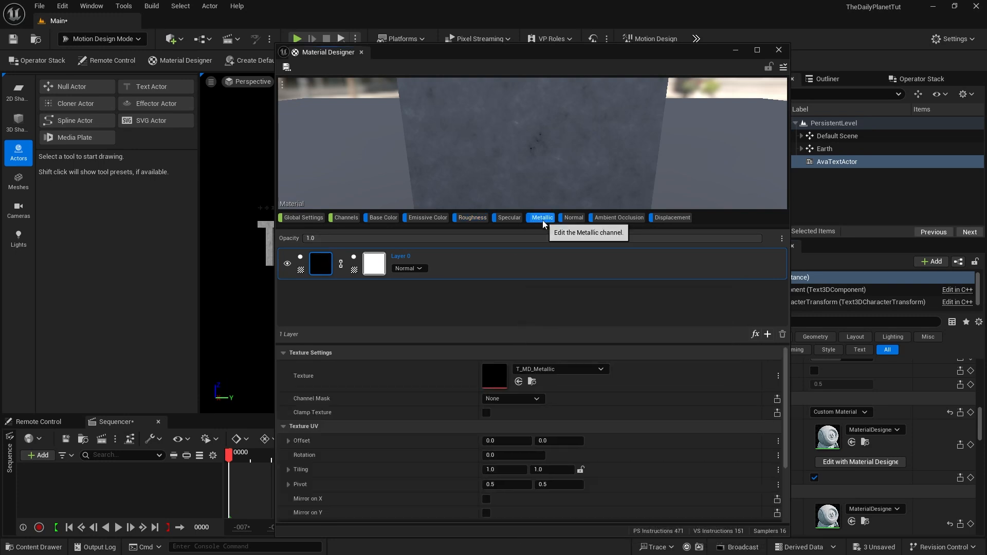
{"action": "left_click", "coordinate": [300, 271]}
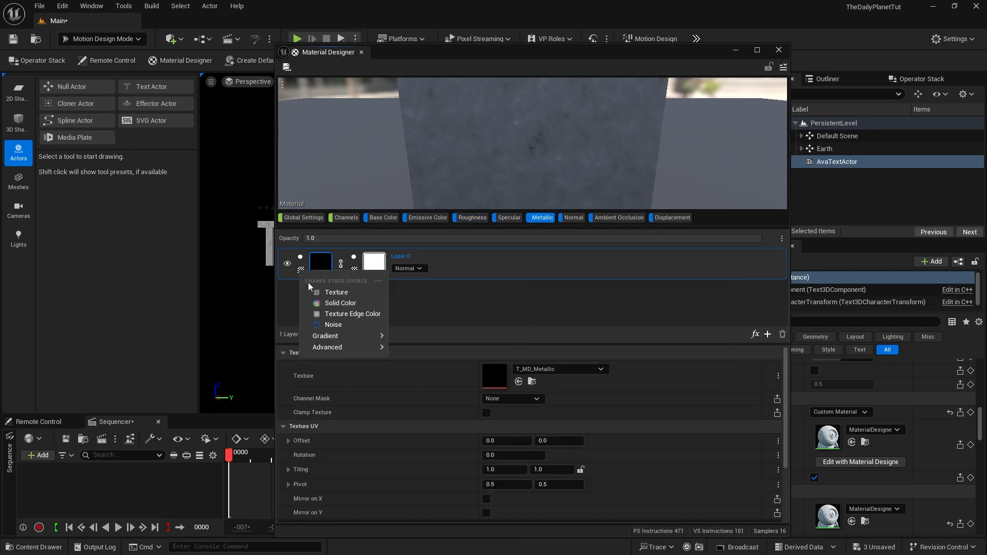
{"action": "left_click", "coordinate": [331, 304]}
{"action": "left_click", "coordinate": [512, 380]}
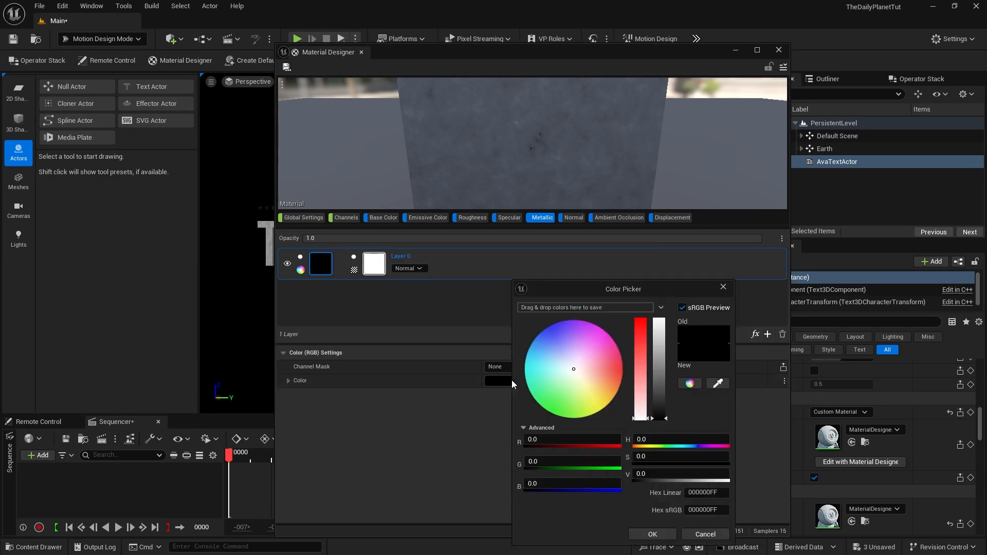
{"action": "left_click_drag", "start_coordinate": [659, 386], "coordinate": [650, 294]}
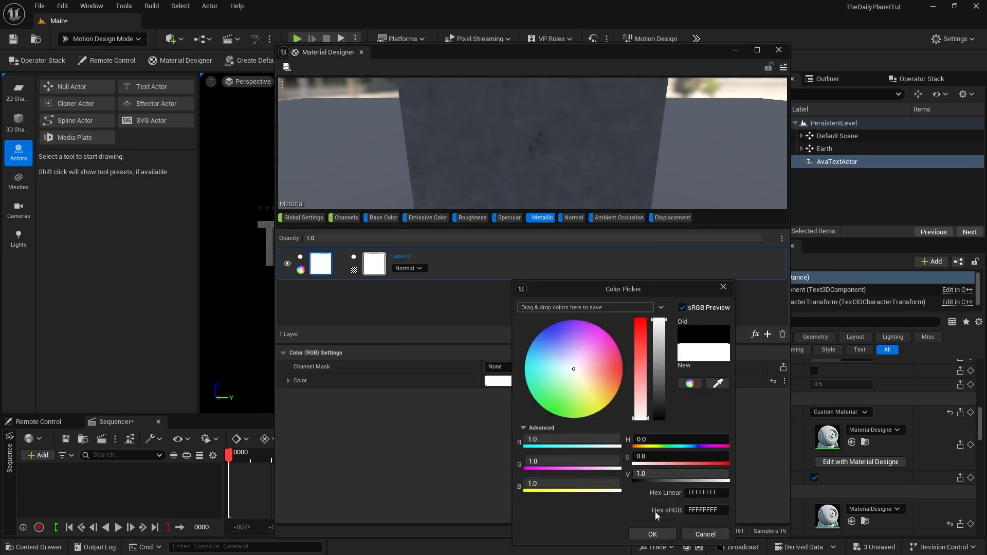
{"action": "left_click", "coordinate": [659, 529]}
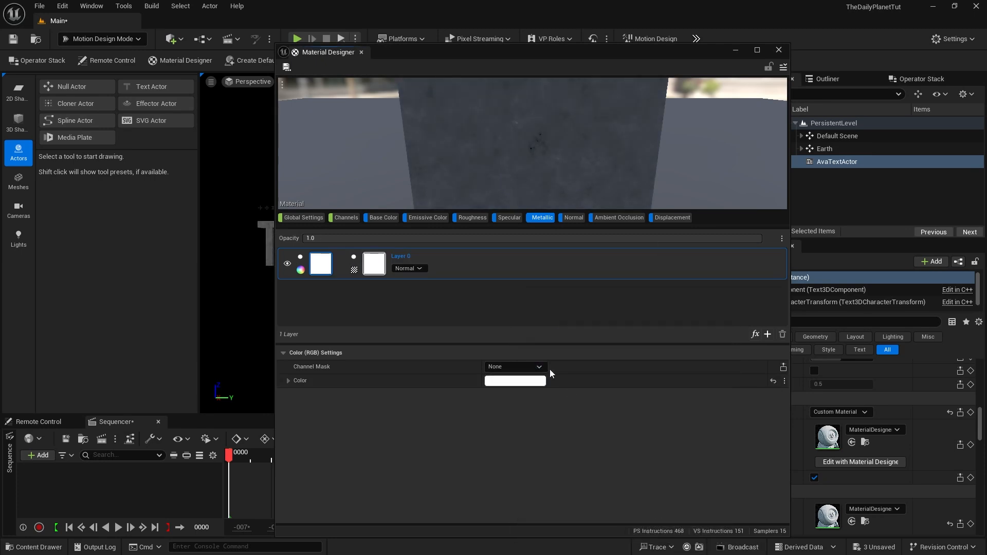
Step: Set the Roughness intensity to 0.1 in the material's overall channel settings
{"action": "left_click", "coordinate": [348, 221]}
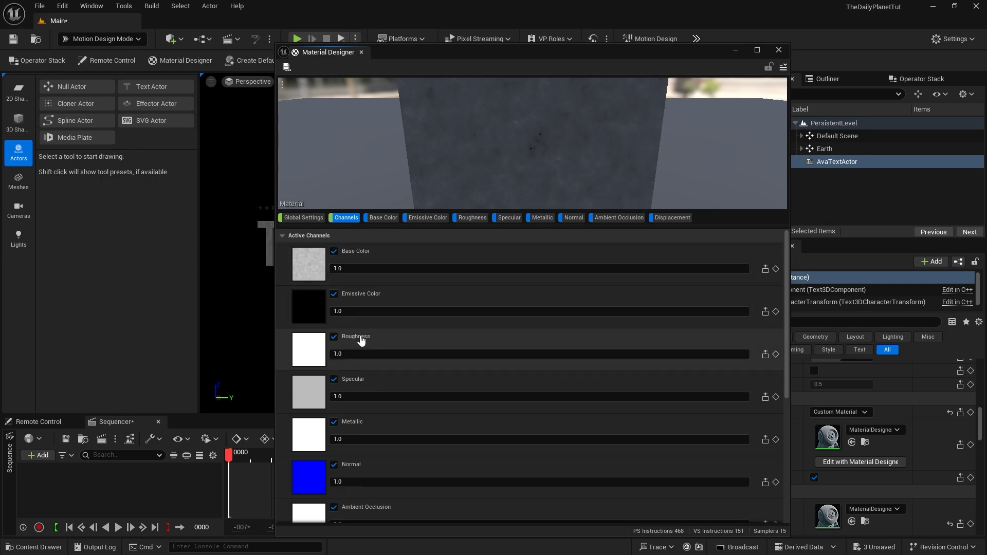
{"action": "left_click", "coordinate": [354, 353]}
{"action": "key", "text": "BackSpace"}
{"action": "type", "text": "0.1"}
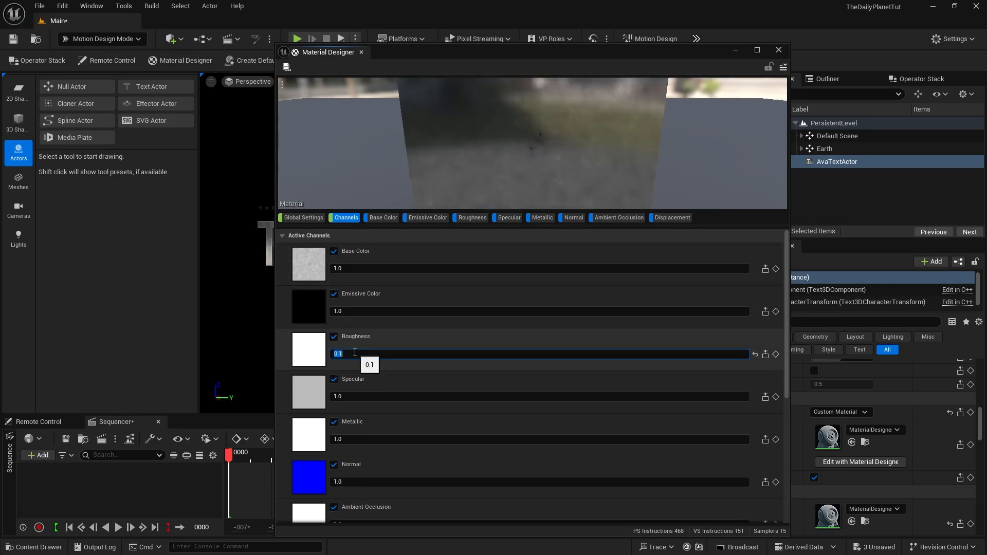
{"action": "key", "text": "Return"}
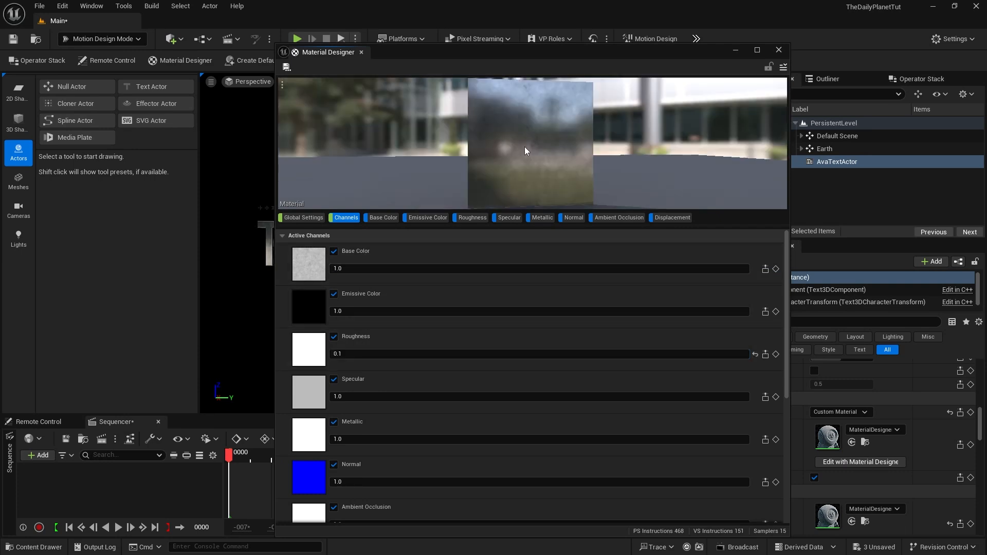
Step: Export the Material Designer material as MD_TextMetal into the Materials/continents folder and close Material Designer
{"action": "left_click", "coordinate": [782, 67]}
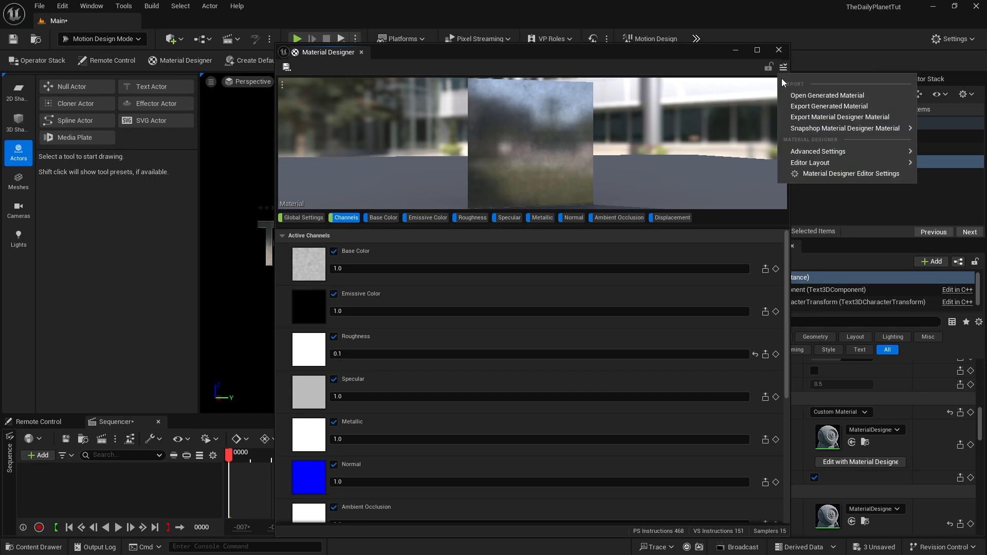
{"action": "left_click", "coordinate": [800, 117]}
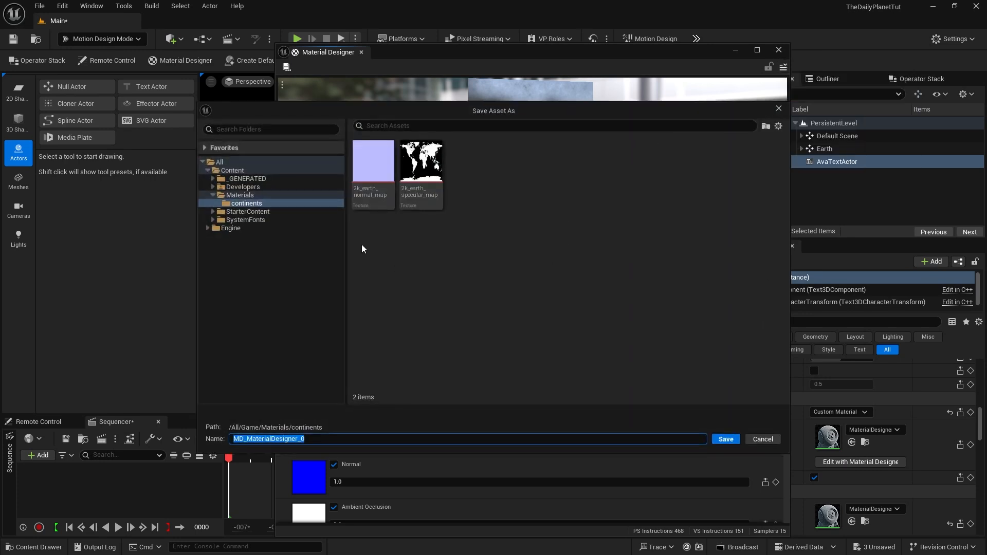
{"action": "left_click", "coordinate": [240, 195]}
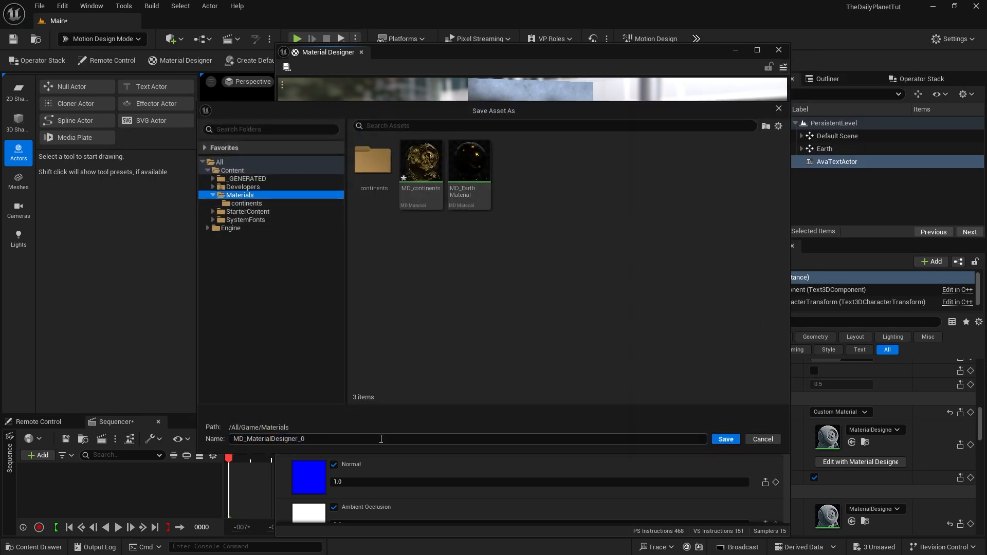
{"action": "left_click", "coordinate": [246, 203]}
{"action": "left_click", "coordinate": [251, 440]}
{"action": "left_click_drag", "start_coordinate": [248, 439], "coordinate": [394, 438]}
{"action": "type", "text": "TextMetal"}
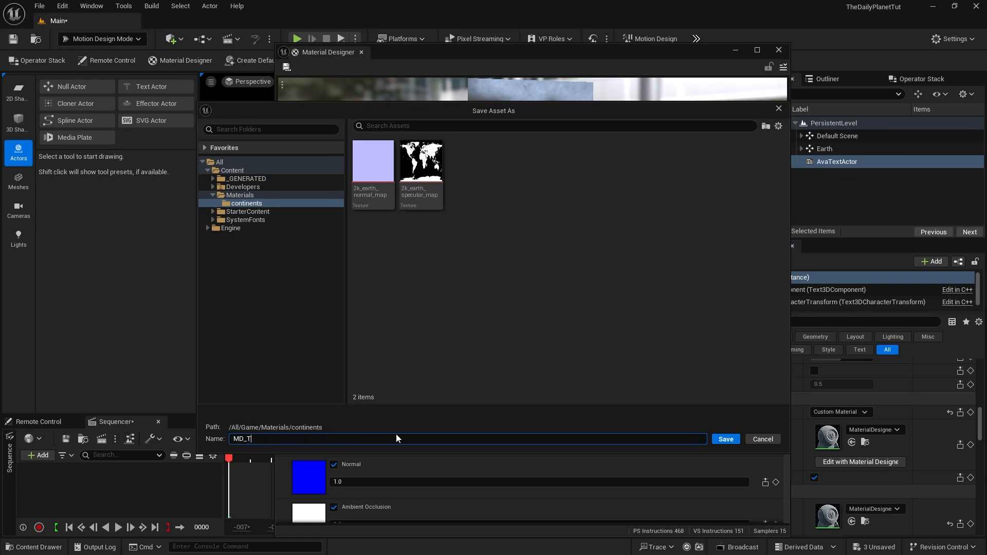
{"action": "left_click", "coordinate": [725, 439]}
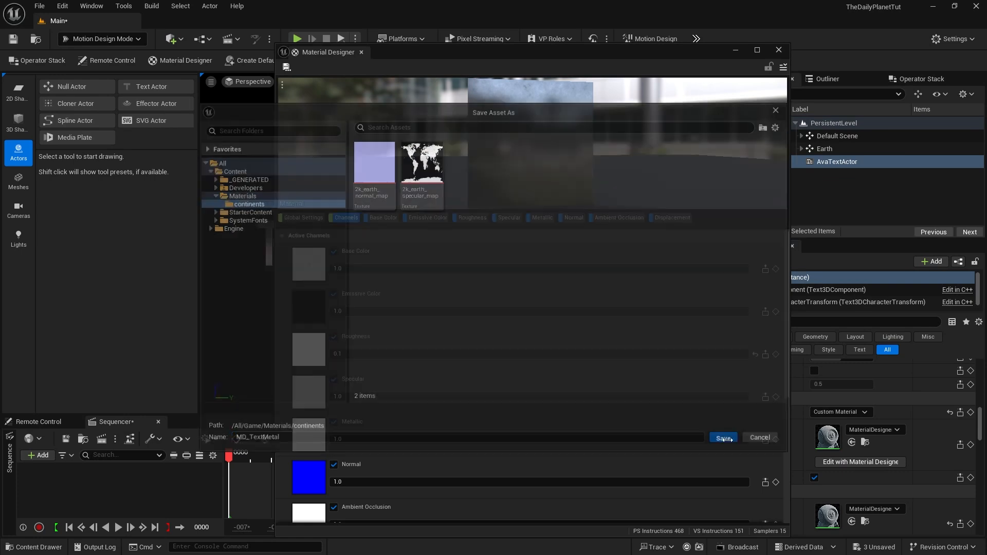
{"action": "left_click", "coordinate": [778, 50]}
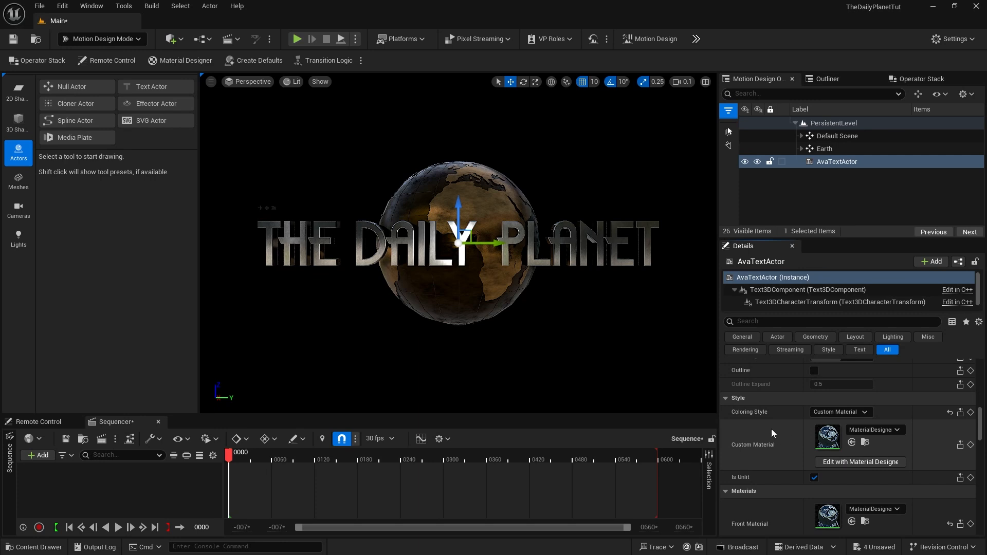
Step: Assign the MD_textMetal material as the title text actor's custom material
{"action": "left_click", "coordinate": [875, 430]}
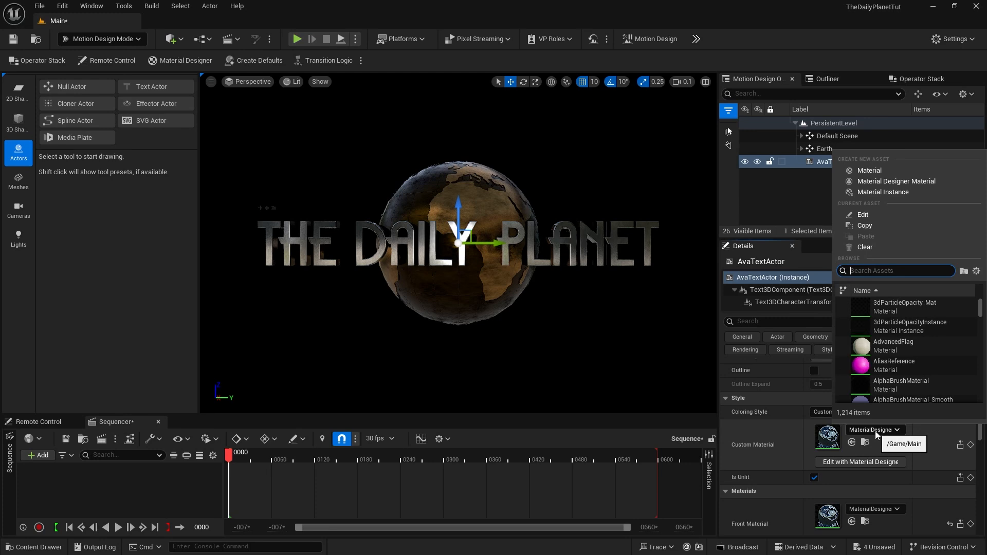
{"action": "type", "text": "md"}
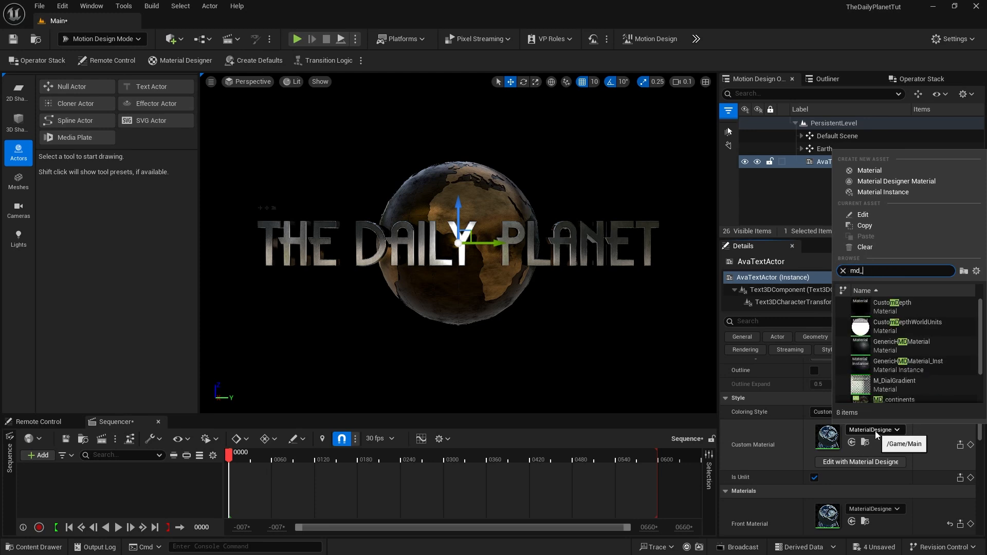
{"action": "type", "text": "_"}
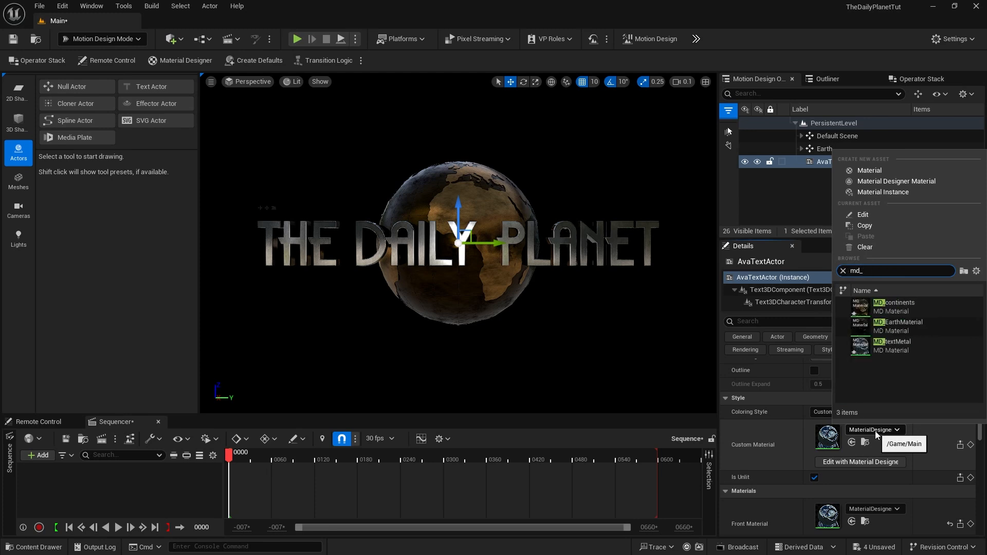
{"action": "left_click", "coordinate": [896, 345]}
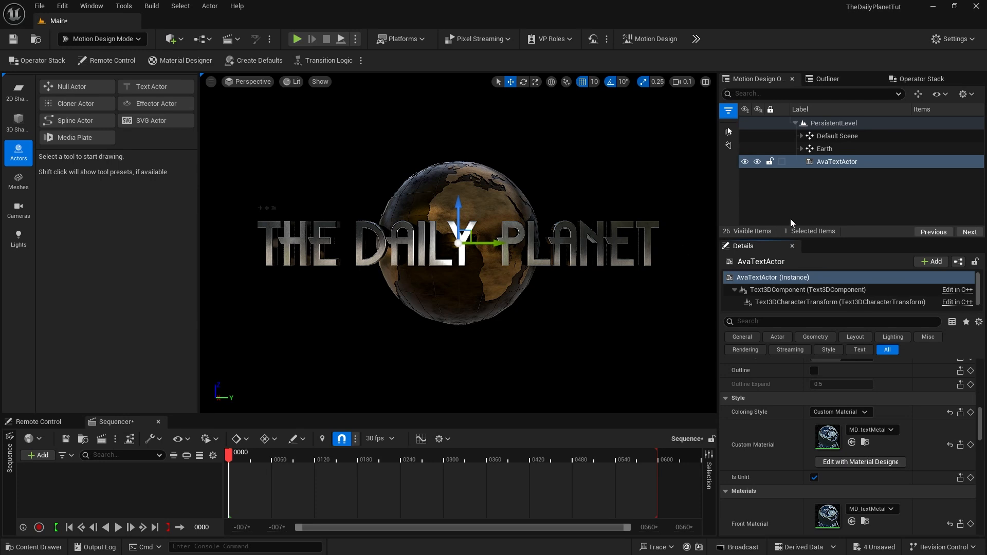
Step: Duplicate the title text actor repeatedly until the outliner holds copies up to AvaTextActor13
{"action": "left_click", "coordinate": [814, 162]}
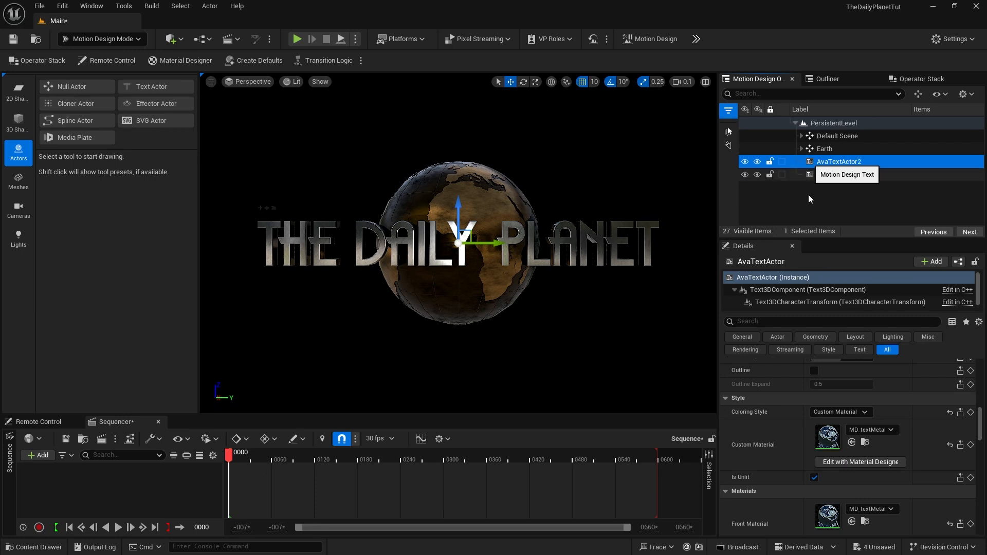
{"action": "key", "text": "ctrl+d"}
{"action": "key", "text": "ctrl+d"}
{"action": "key", "text": "ctrl+d"}
{"action": "key", "text": "ctrl+d"}
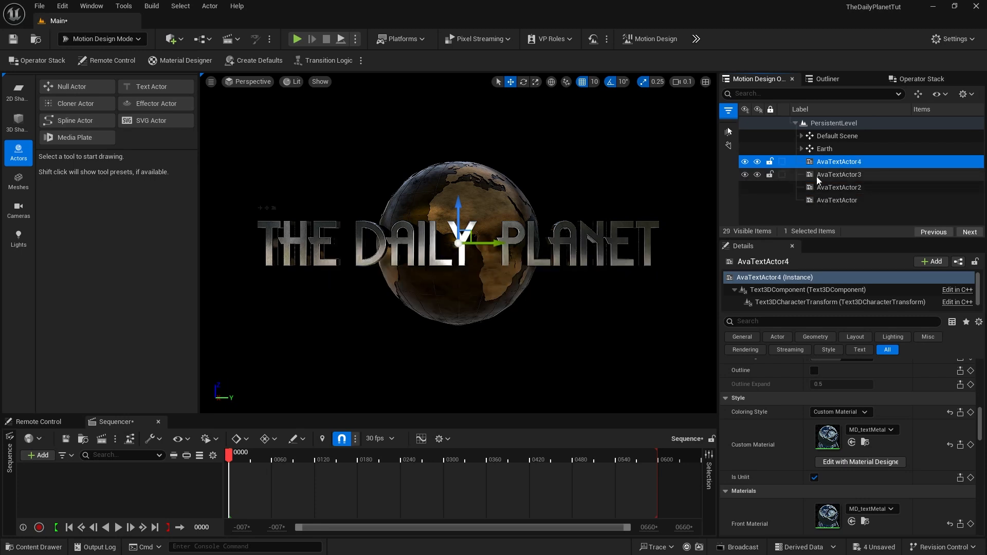
{"action": "key", "text": "ctrl+d"}
{"action": "left_click", "coordinate": [818, 175], "text": "ctrl"}
{"action": "key", "text": "ctrl+d"}
{"action": "key", "text": "ctrl+d"}
{"action": "key", "text": "ctrl+d"}
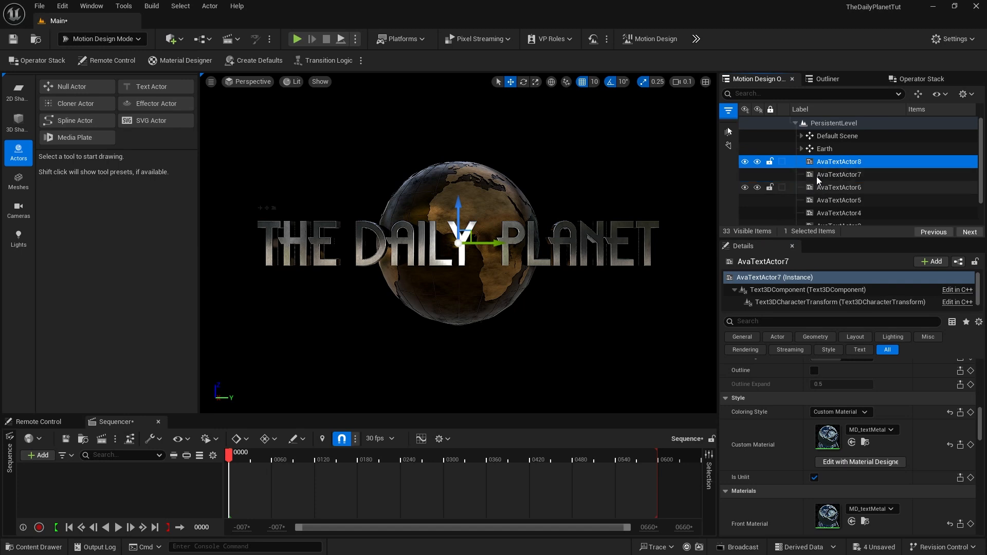
{"action": "key", "text": "ctrl+d"}
{"action": "key", "text": "ctrl+d"}
{"action": "key", "text": "ctrl+d"}
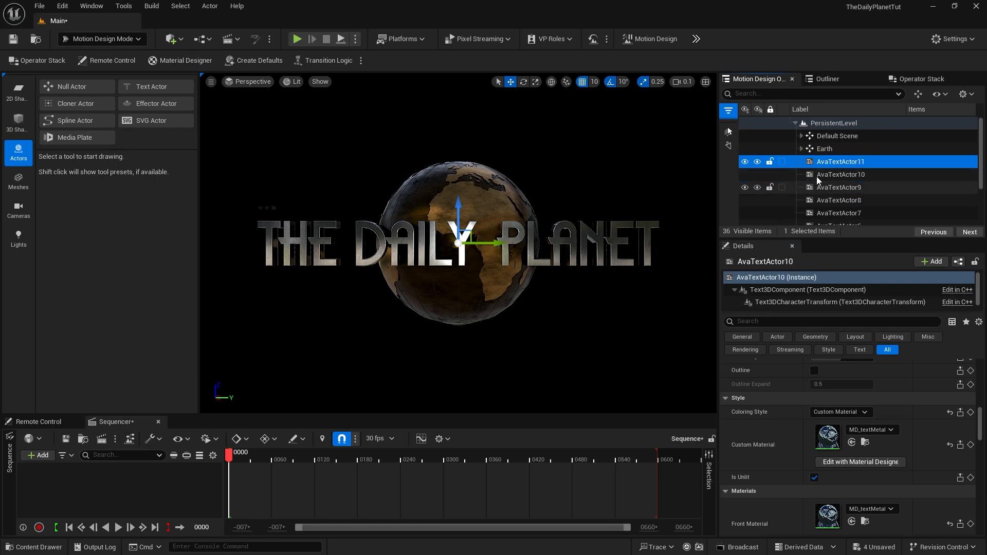
{"action": "key", "text": "ctrl+d"}
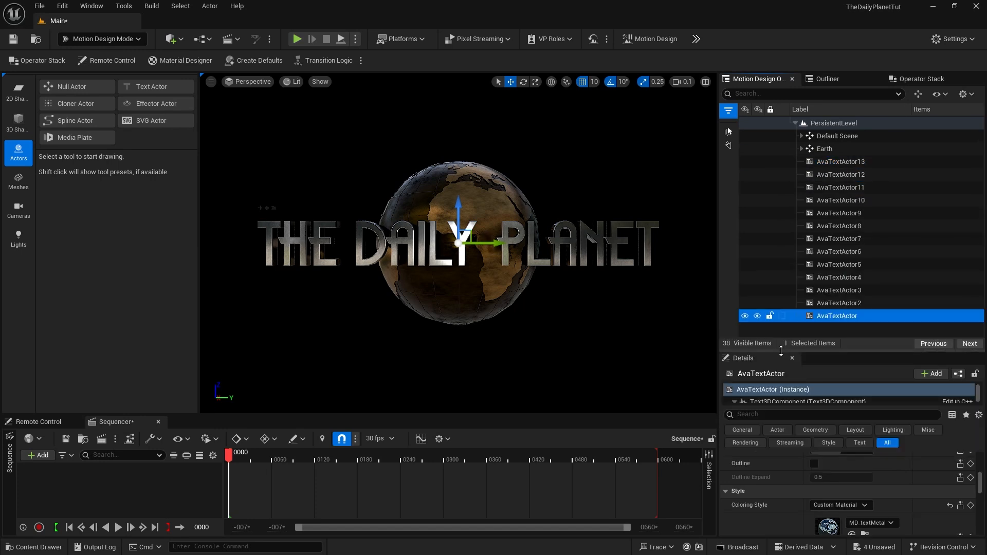
Step: Enlarge the outliner area and replace the text of the original AvaTextActor with the single letter "t"
{"action": "left_click_drag", "start_coordinate": [782, 350], "coordinate": [781, 338]}
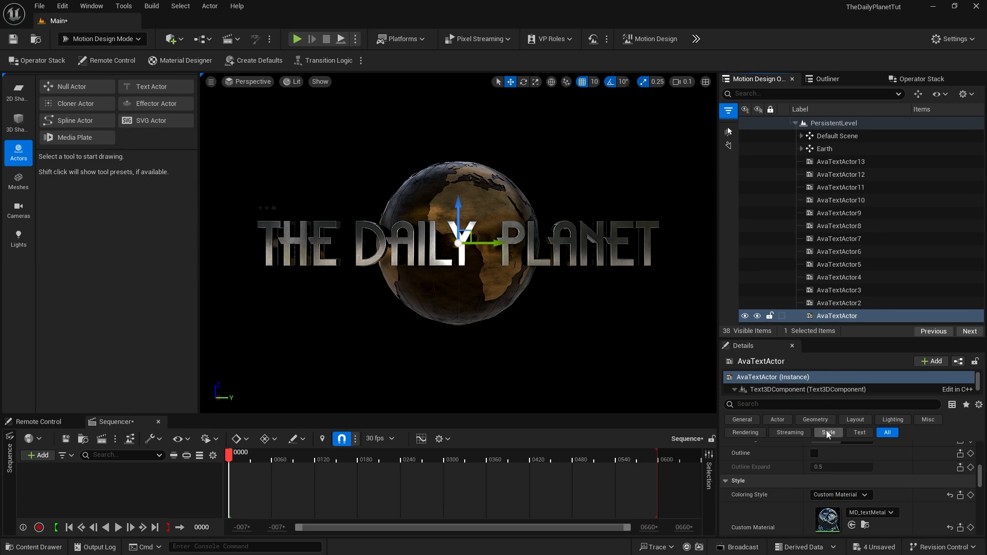
{"action": "scroll", "coordinate": [852, 454], "scroll_direction": "up", "scroll_amount": 5}
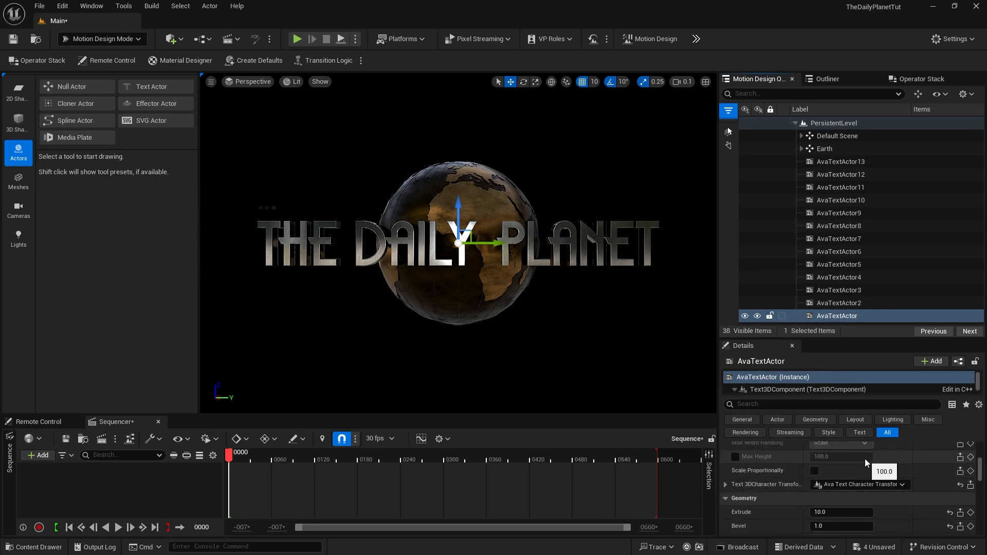
{"action": "scroll", "coordinate": [865, 460], "scroll_direction": "up", "scroll_amount": 8}
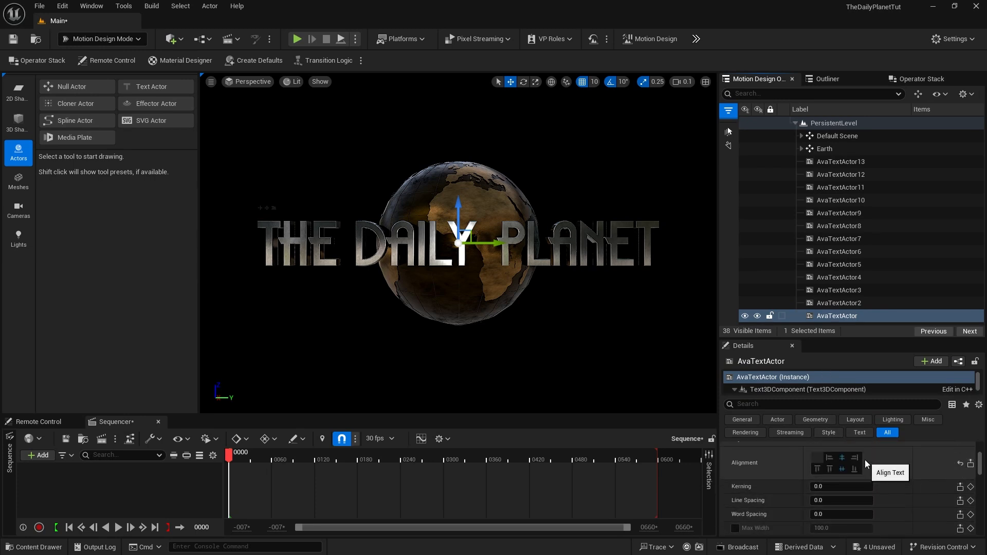
{"action": "scroll", "coordinate": [865, 460], "scroll_direction": "up", "scroll_amount": 2}
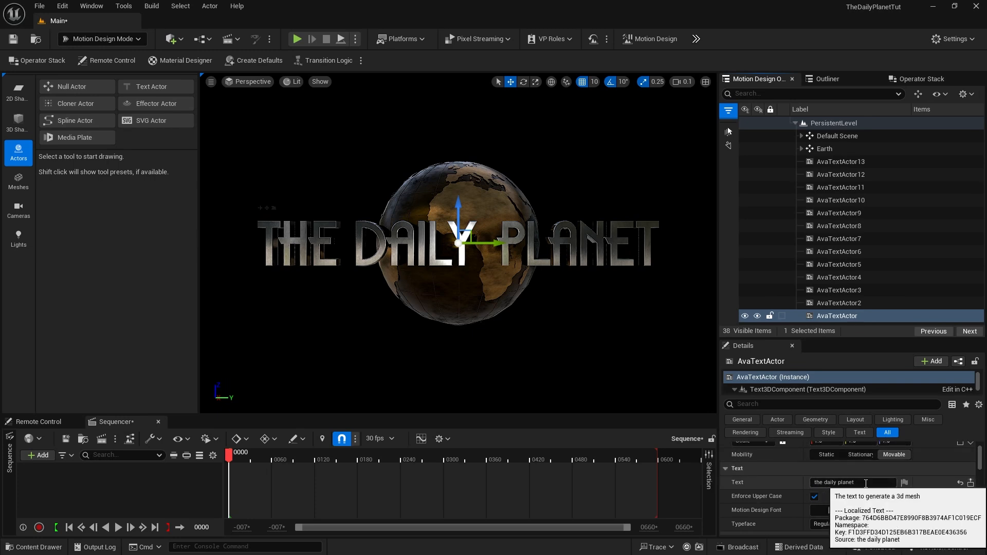
{"action": "left_click", "coordinate": [817, 484]}
{"action": "left_click_drag", "start_coordinate": [817, 483], "coordinate": [857, 483]}
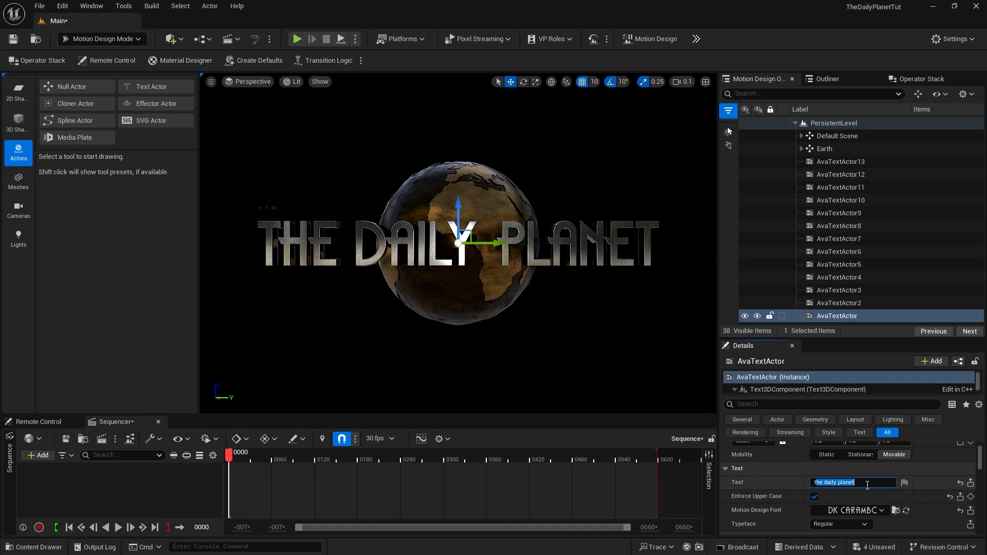
{"action": "type", "text": "t"}
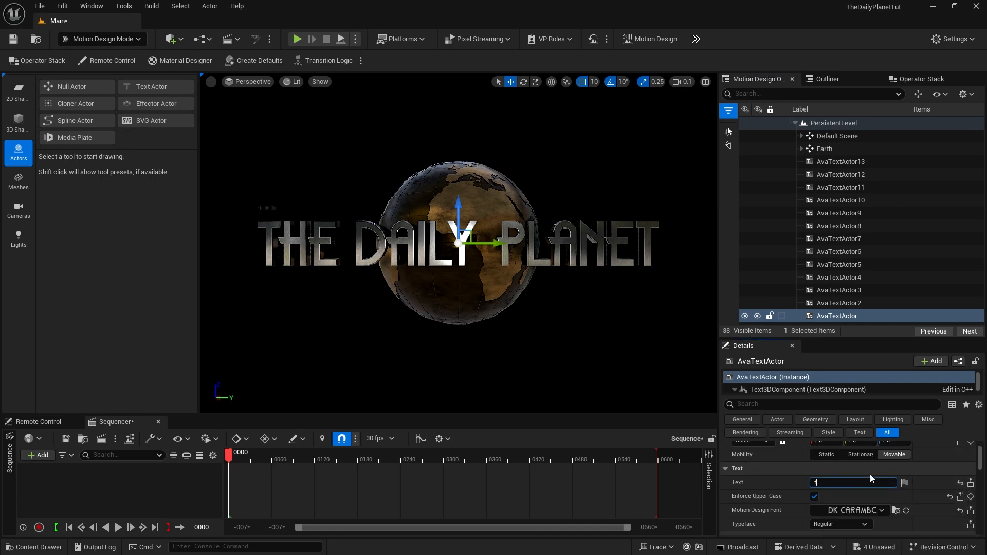
Step: Reduce the text of AvaTextActor2 to the single letter "h"
{"action": "left_click", "coordinate": [833, 302]}
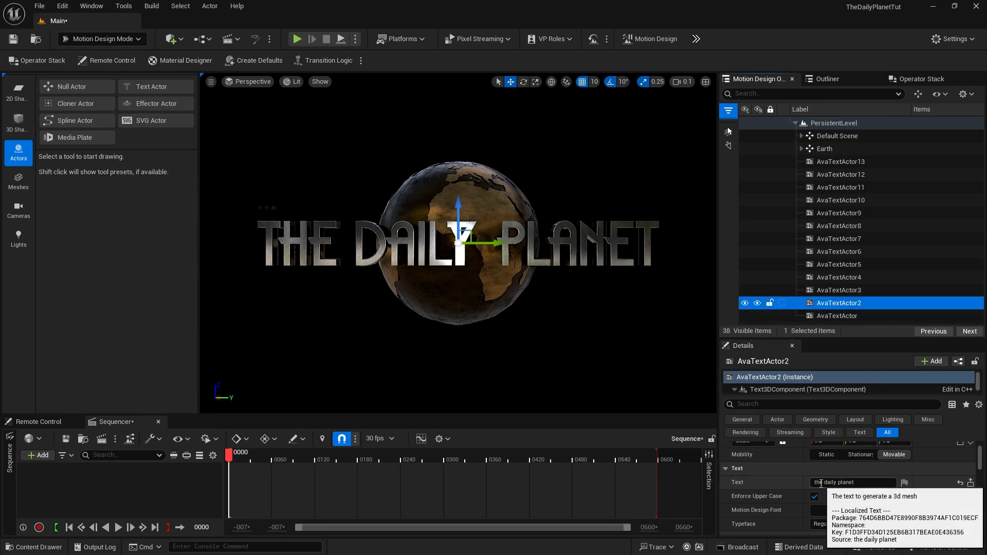
{"action": "left_click_drag", "start_coordinate": [819, 482], "coordinate": [885, 477]}
{"action": "key", "text": "BackSpace"}
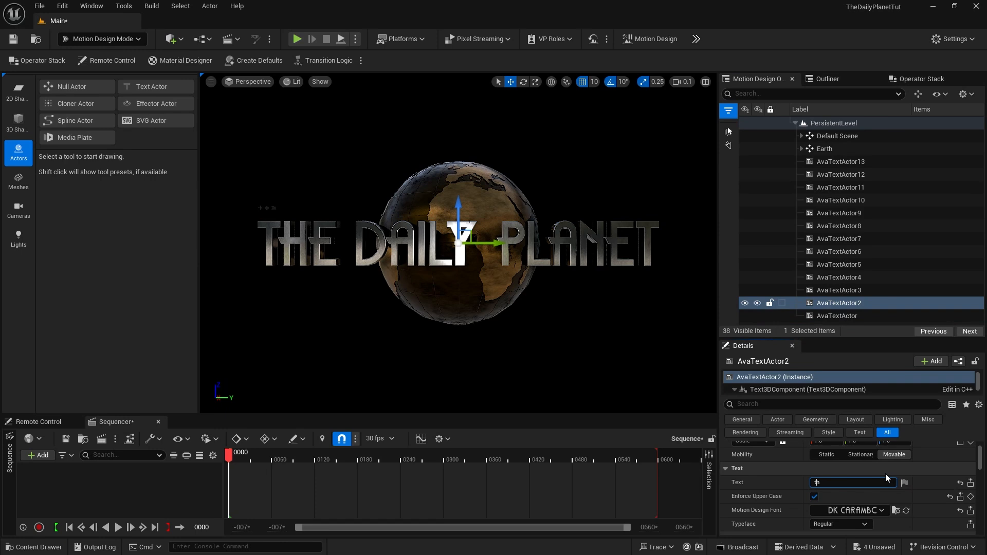
{"action": "key", "text": "BackSpace"}
{"action": "left_click", "coordinate": [923, 478]}
Step: Reduce the text of AvaTextActor3 to the single letter "e"
{"action": "left_click", "coordinate": [828, 289]}
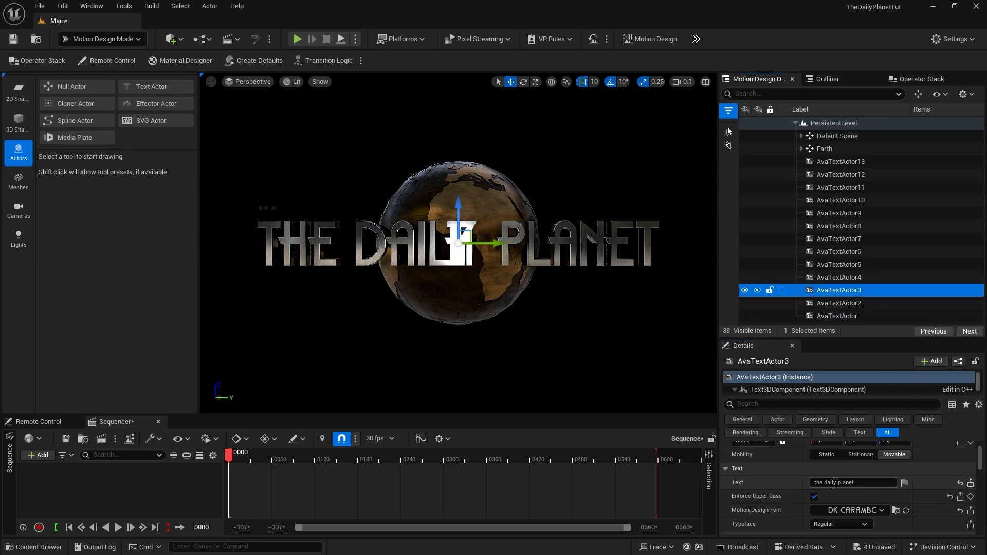
{"action": "left_click_drag", "start_coordinate": [824, 483], "coordinate": [889, 481]}
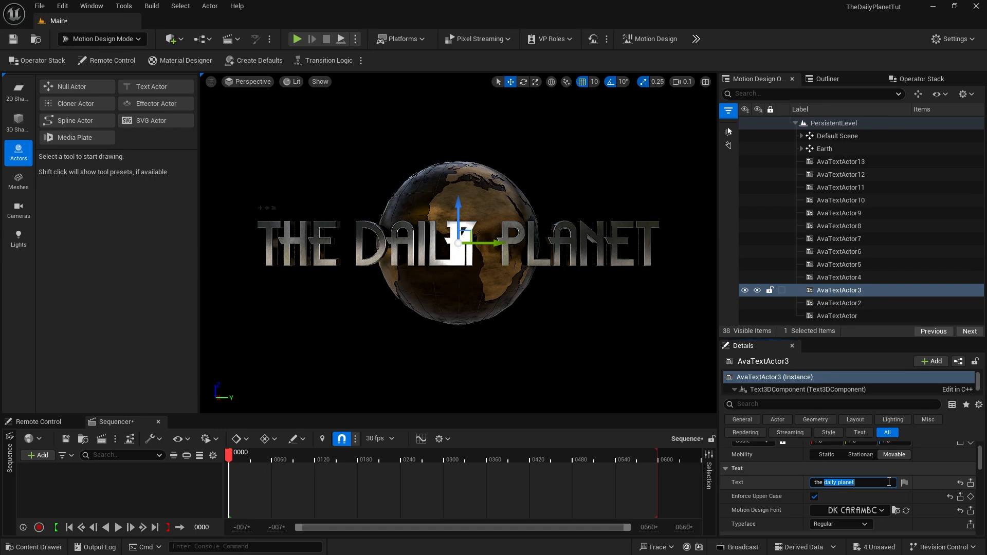
{"action": "key", "text": "BackSpace"}
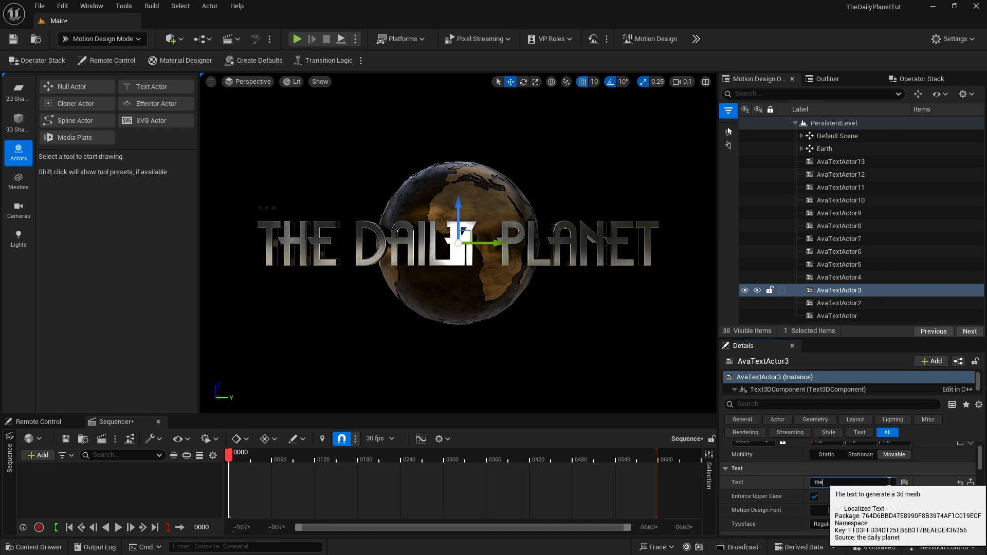
{"action": "key", "text": "BackSpace"}
{"action": "key", "text": "BackSpace"}
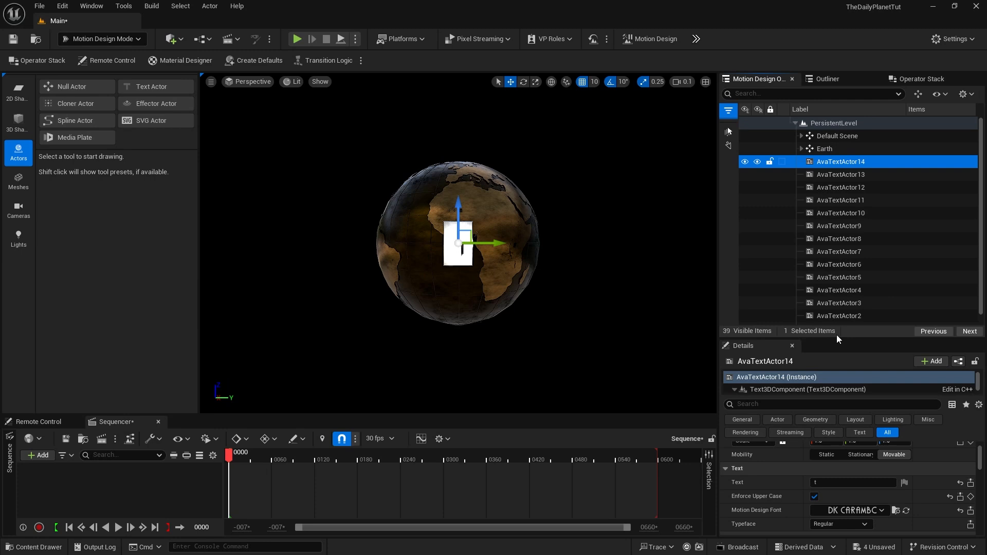
Step: Check the letters of the first three text actors and reset the location of all fourteen text actors to 0, 0, 0
{"action": "scroll", "coordinate": [841, 310], "scroll_direction": "down", "scroll_amount": 1}
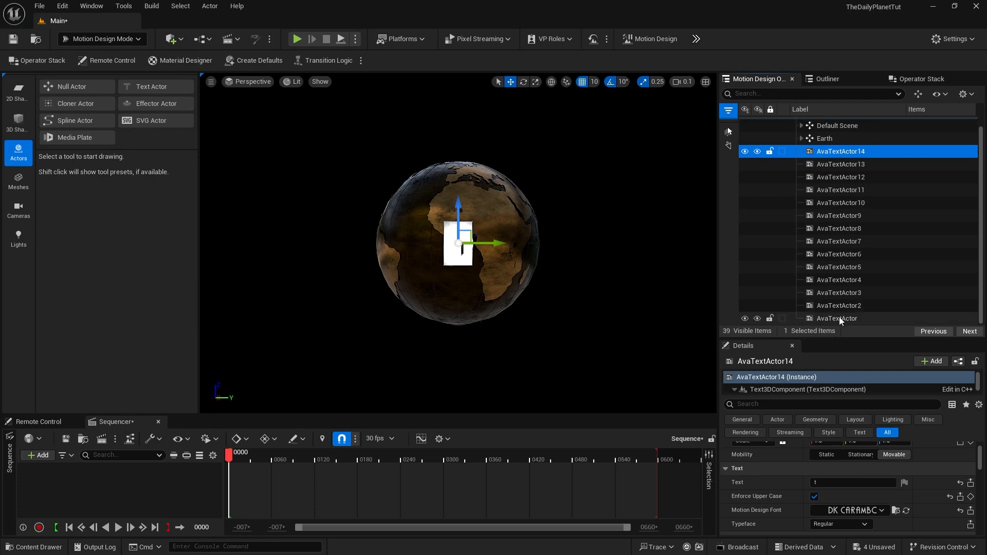
{"action": "left_click", "coordinate": [839, 318]}
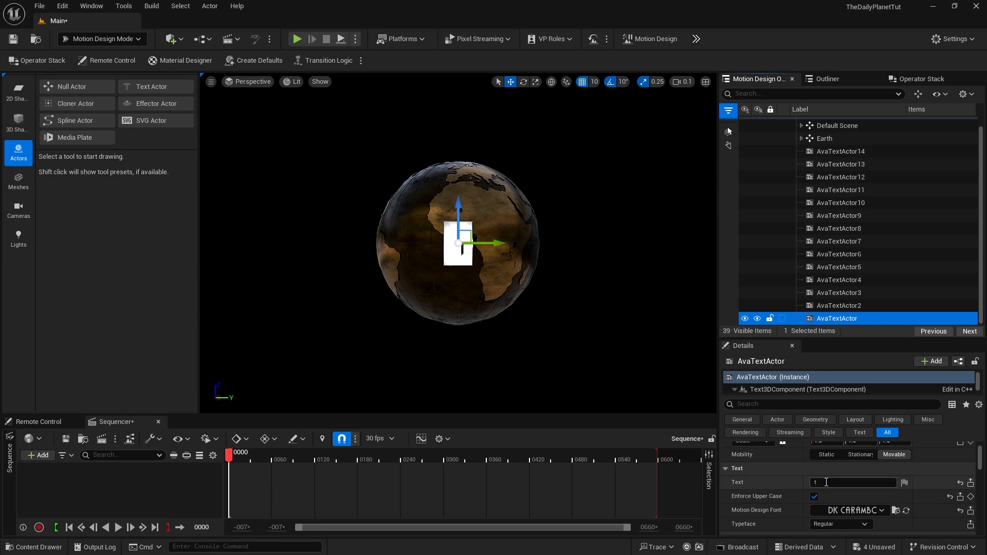
{"action": "left_click", "coordinate": [832, 306]}
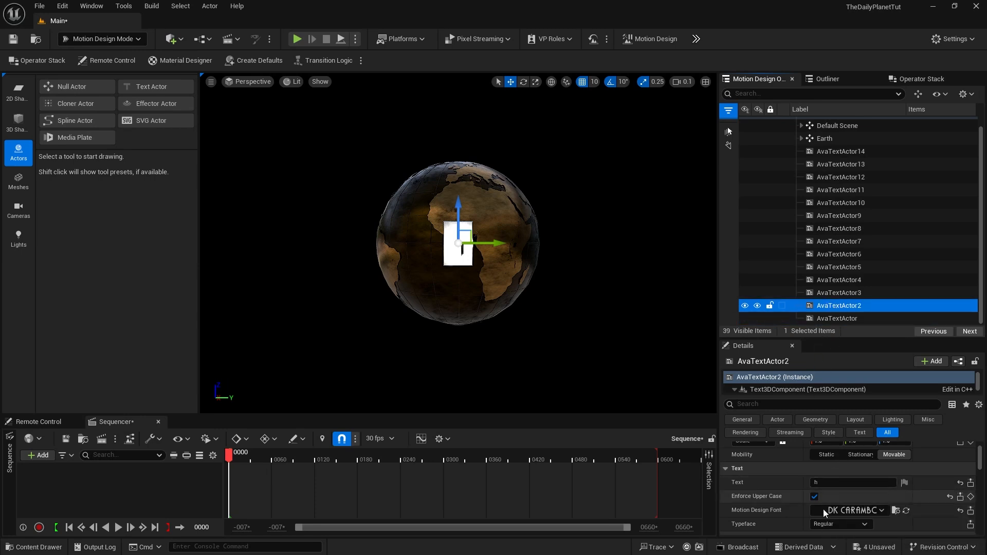
{"action": "left_click", "coordinate": [833, 293]}
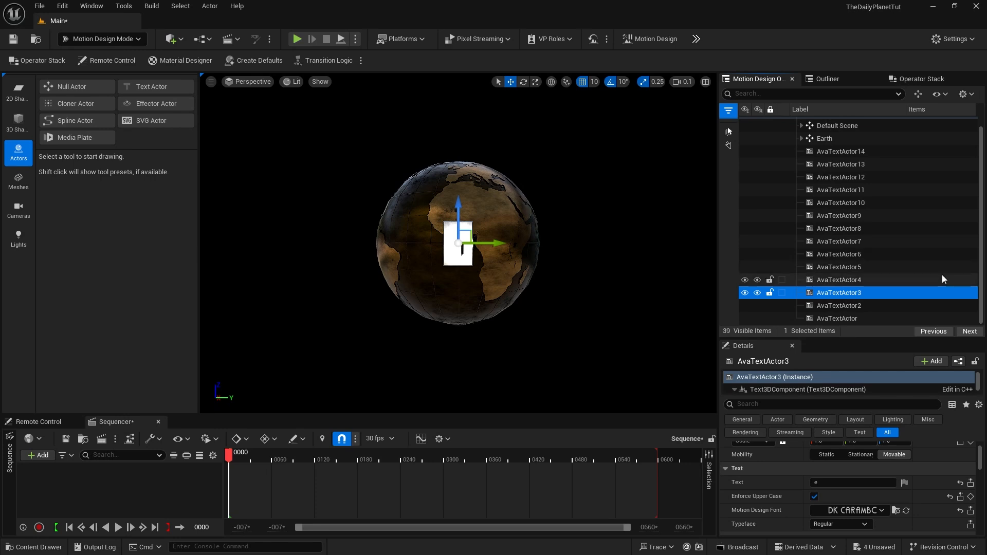
{"action": "key", "text": "Escape"}
{"action": "left_click", "coordinate": [813, 153]}
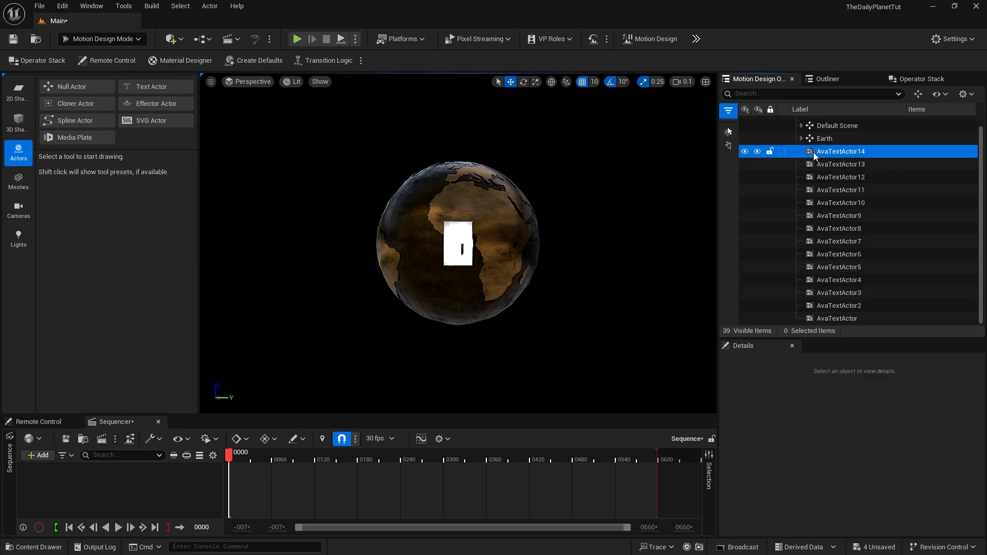
{"action": "left_click", "coordinate": [813, 318], "text": "shift"}
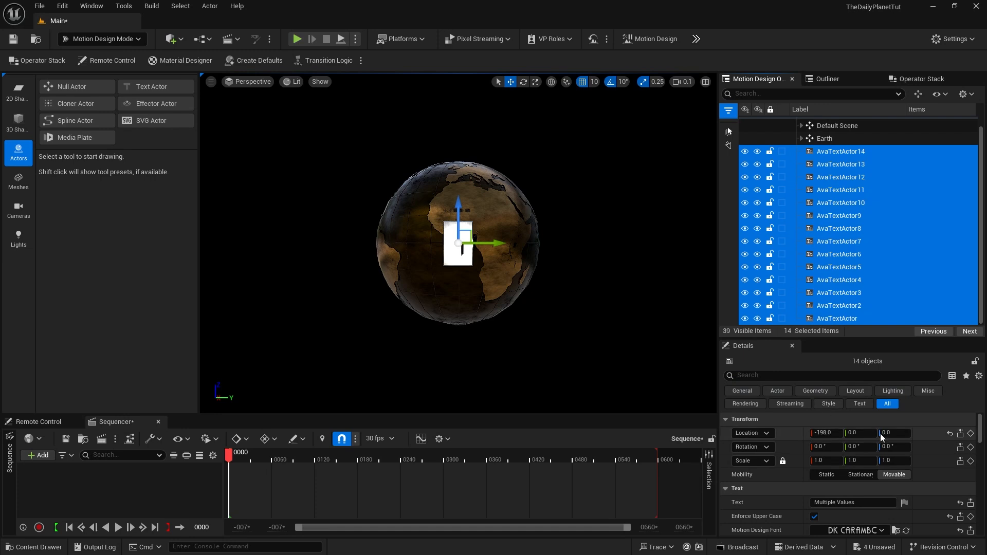
{"action": "left_click", "coordinate": [949, 434]}
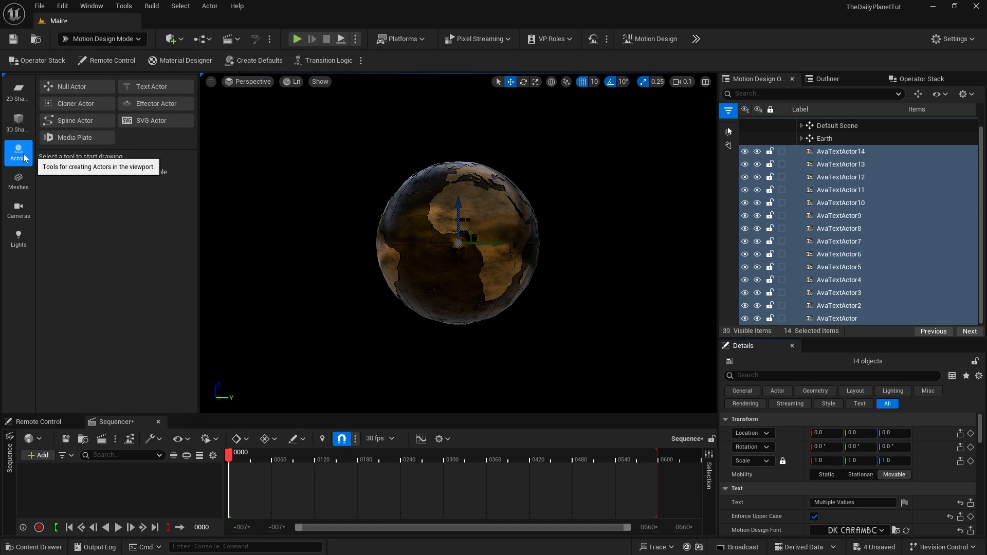
Step: Add a default Cloner actor in the middle of the viewport and select it in the outliner
{"action": "left_click", "coordinate": [68, 103]}
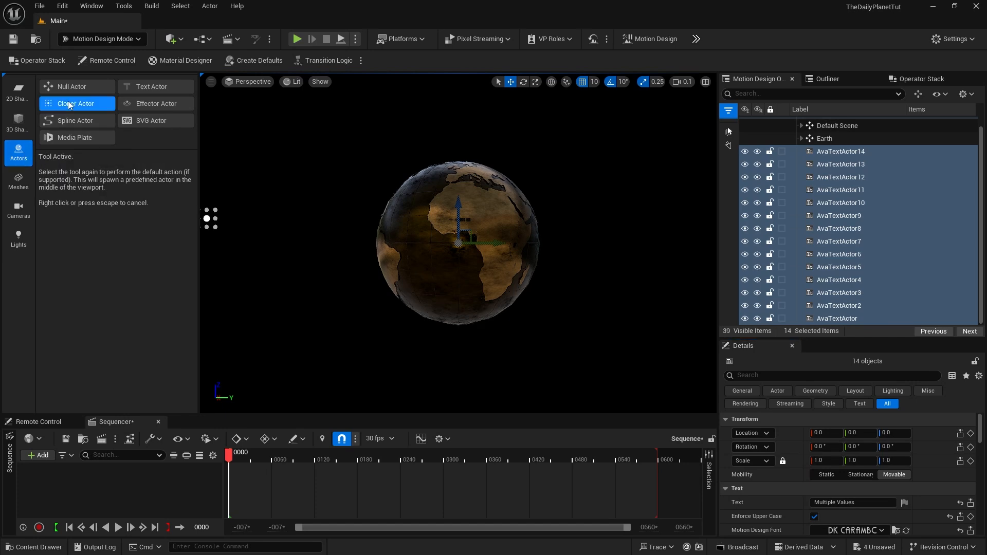
{"action": "left_click", "coordinate": [68, 102]}
{"action": "left_click", "coordinate": [825, 318]}
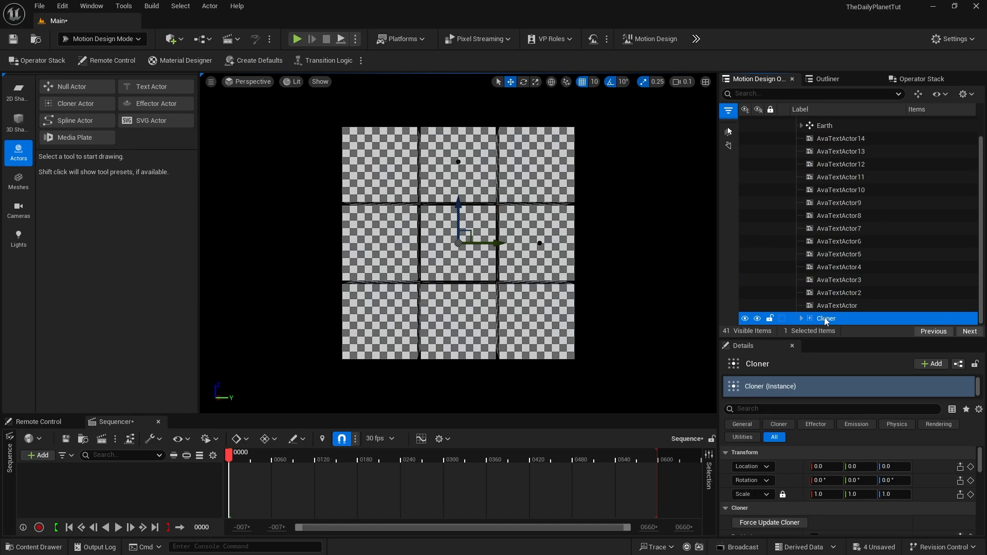
Step: Delete the DefaultClone child from the Cloner, despite its being referenced
{"action": "left_click", "coordinate": [801, 318]}
{"action": "scroll", "coordinate": [847, 316], "scroll_direction": "down", "scroll_amount": 1}
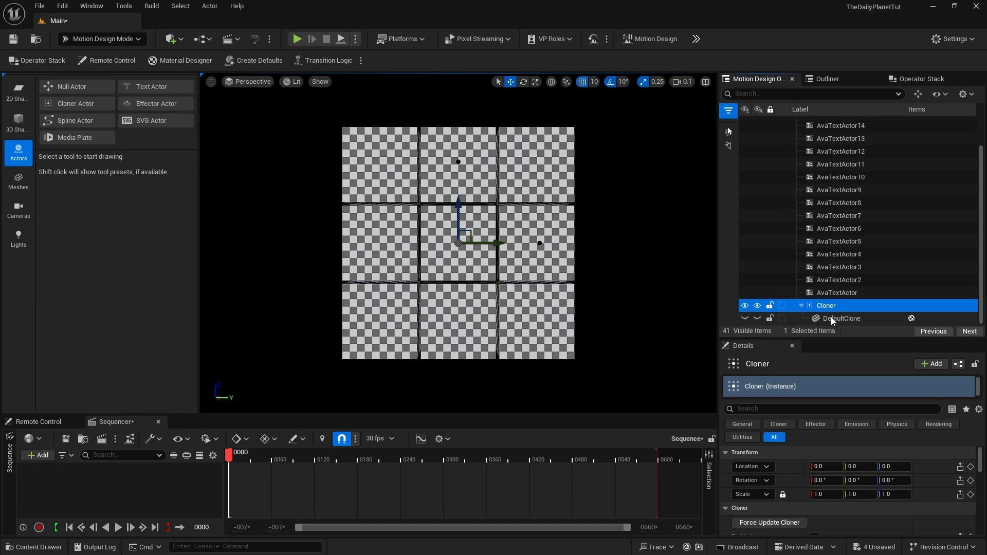
{"action": "left_click", "coordinate": [833, 320]}
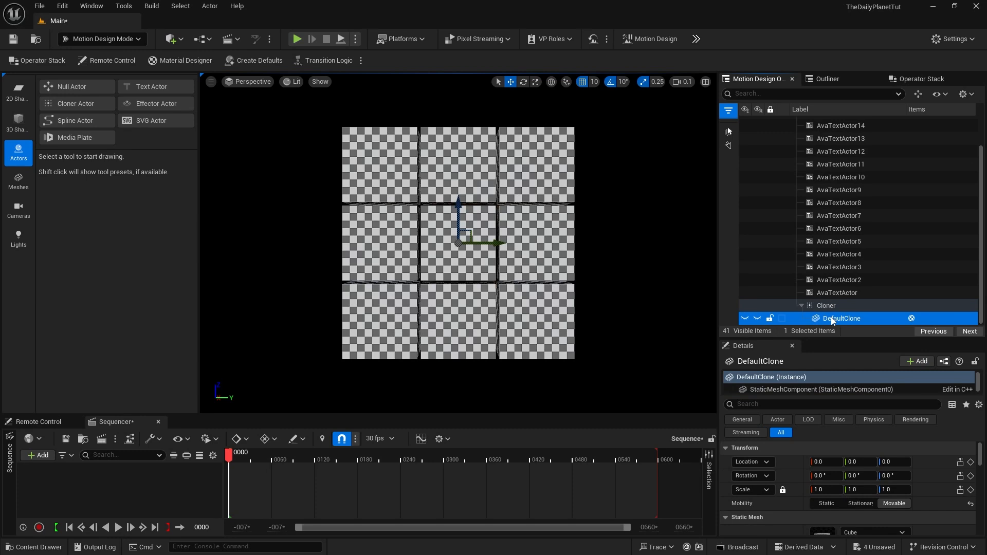
{"action": "key", "text": "Delete"}
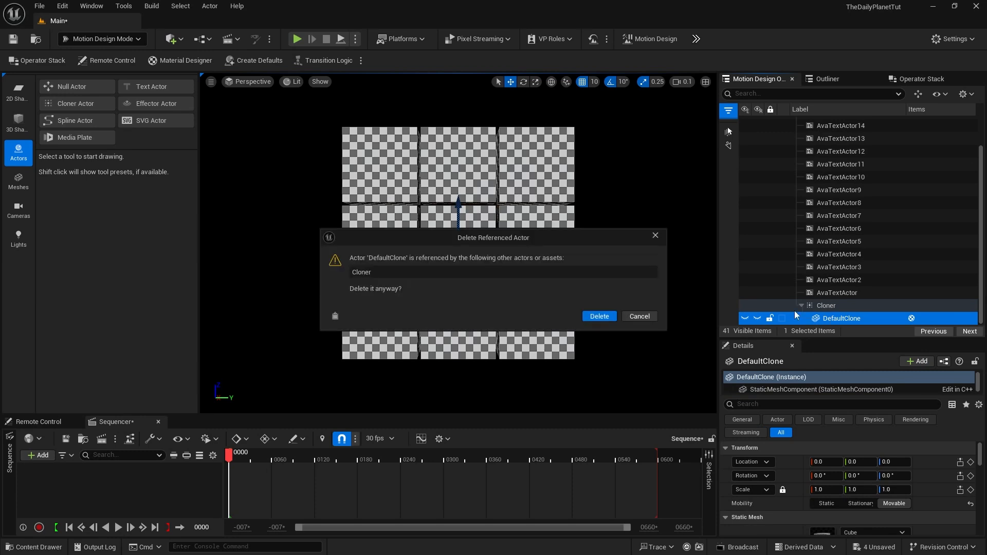
{"action": "left_click", "coordinate": [599, 316]}
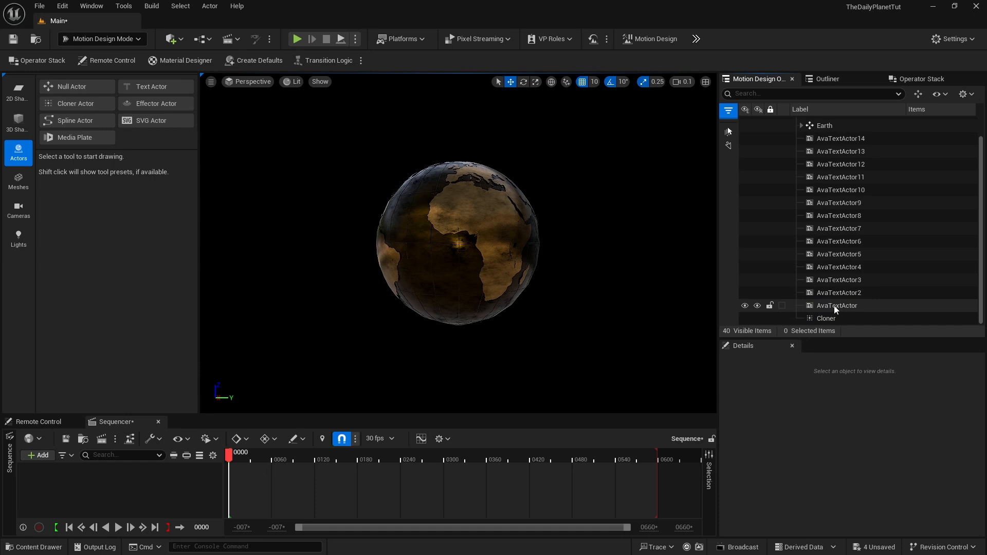
Step: Parent all fourteen text actors, from AvaTextActor14 to AvaTextActor, to the Cloner in the outliner
{"action": "left_click", "coordinate": [831, 140]}
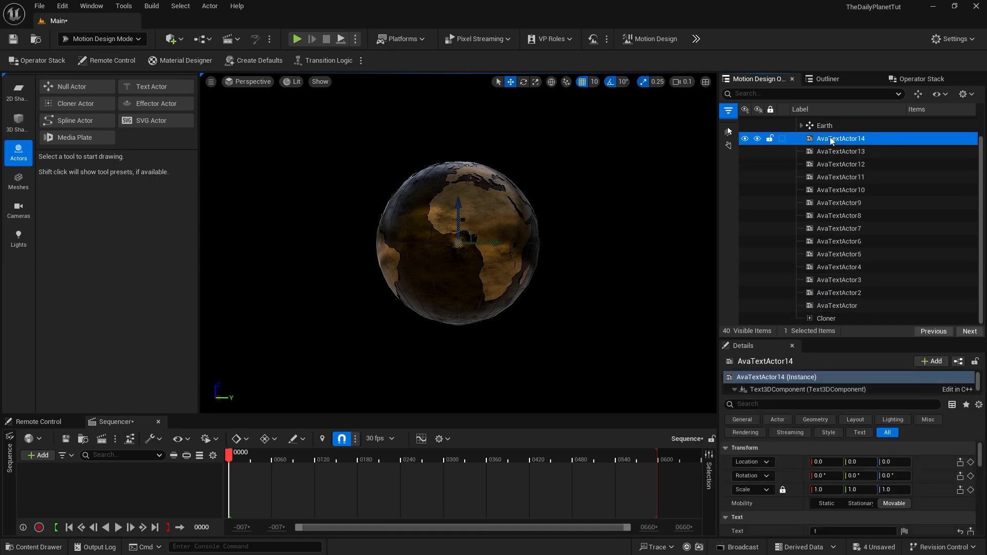
{"action": "left_click", "coordinate": [828, 306], "text": "shift"}
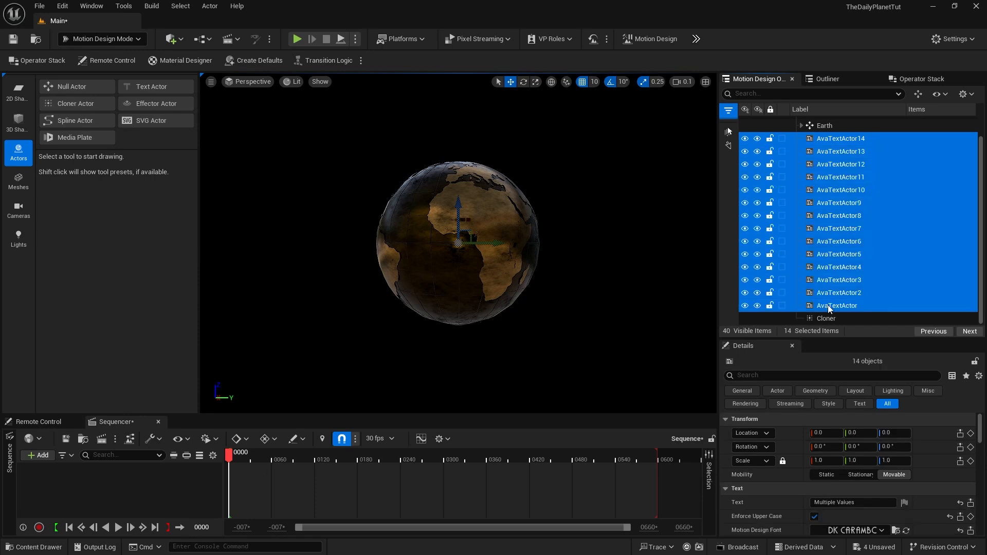
{"action": "left_click_drag", "start_coordinate": [828, 307], "coordinate": [827, 319]}
Step: Change the Cloner's layout to Circle and set its count to 34
{"action": "left_click", "coordinate": [824, 138]}
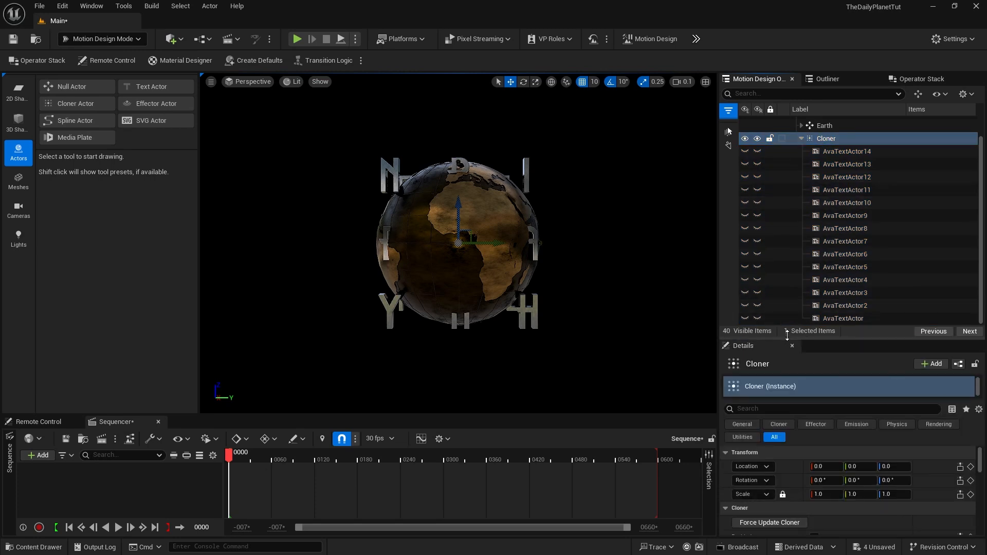
{"action": "left_click_drag", "start_coordinate": [788, 340], "coordinate": [788, 204]}
{"action": "scroll", "coordinate": [912, 437], "scroll_direction": "down", "scroll_amount": 3}
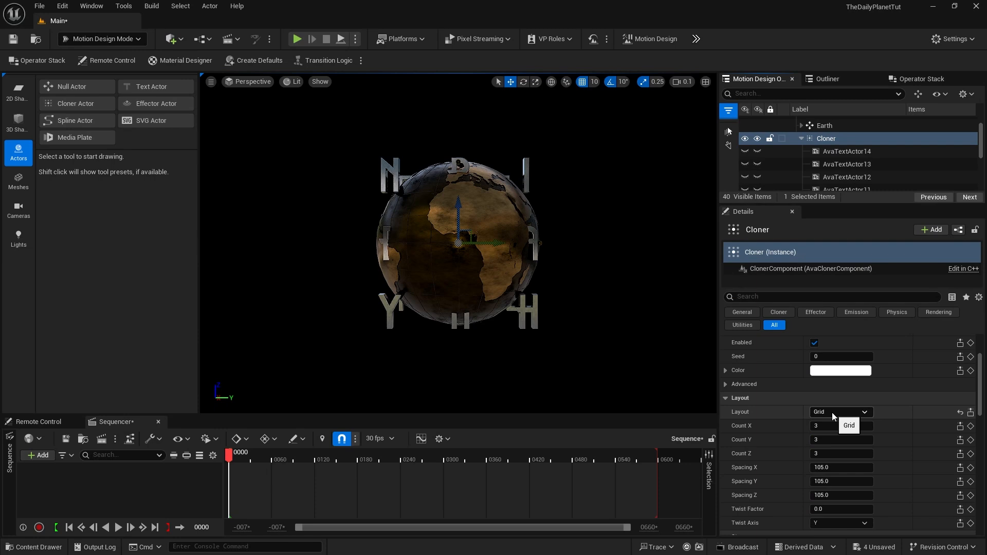
{"action": "left_click", "coordinate": [831, 412]}
{"action": "left_click", "coordinate": [835, 442]}
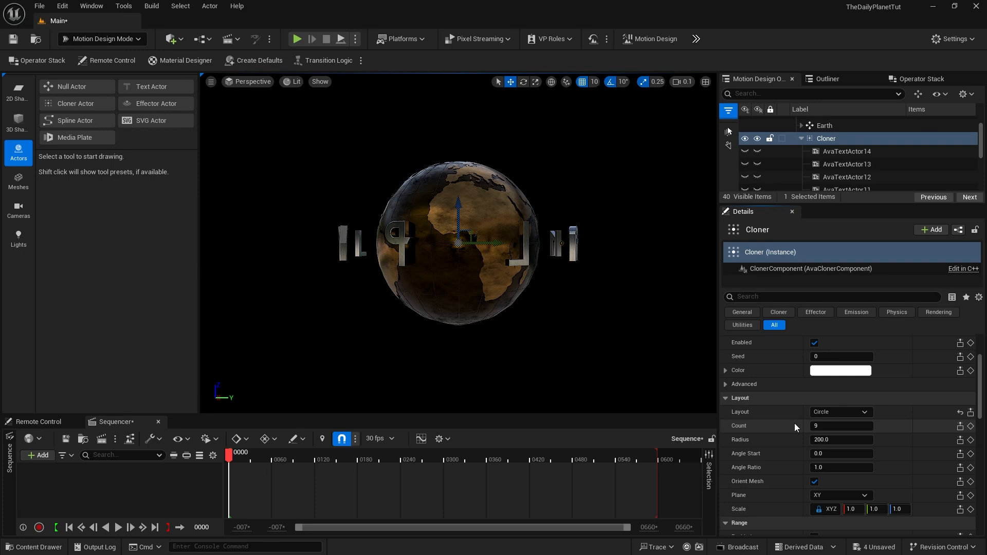
{"action": "left_click", "coordinate": [811, 424]}
{"action": "type", "text": "34"}
{"action": "key", "text": "Return"}
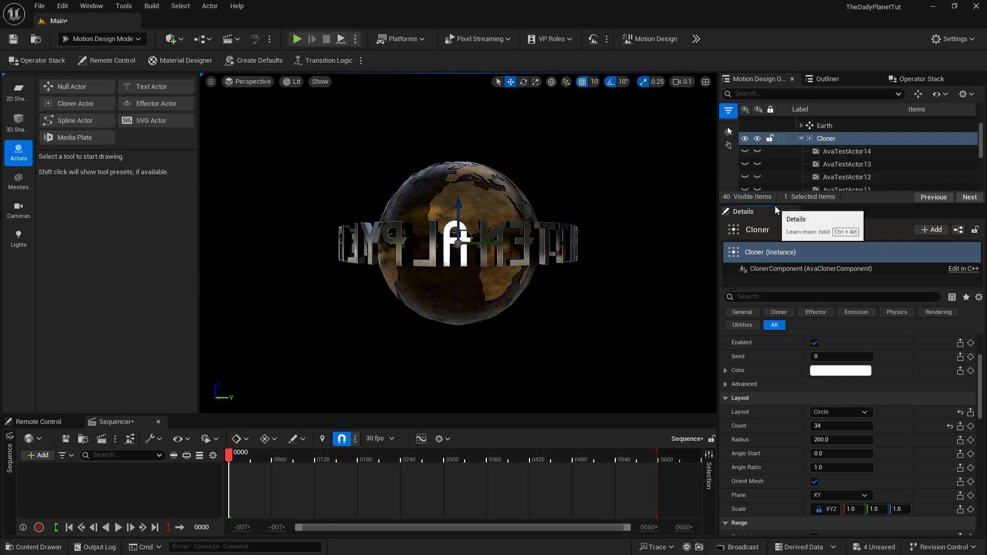
Step: Set the Z rotation of all fourteen text actors under the Cloner to 180°, then clear the selection
{"action": "left_click_drag", "start_coordinate": [771, 205], "coordinate": [769, 368]}
{"action": "left_click", "coordinate": [837, 174]}
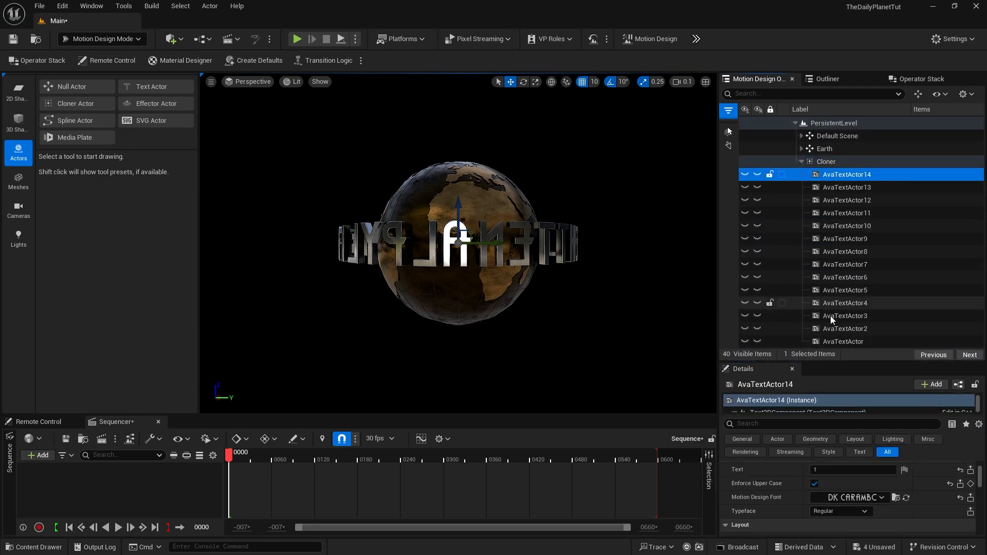
{"action": "left_click", "coordinate": [832, 341], "text": "shift"}
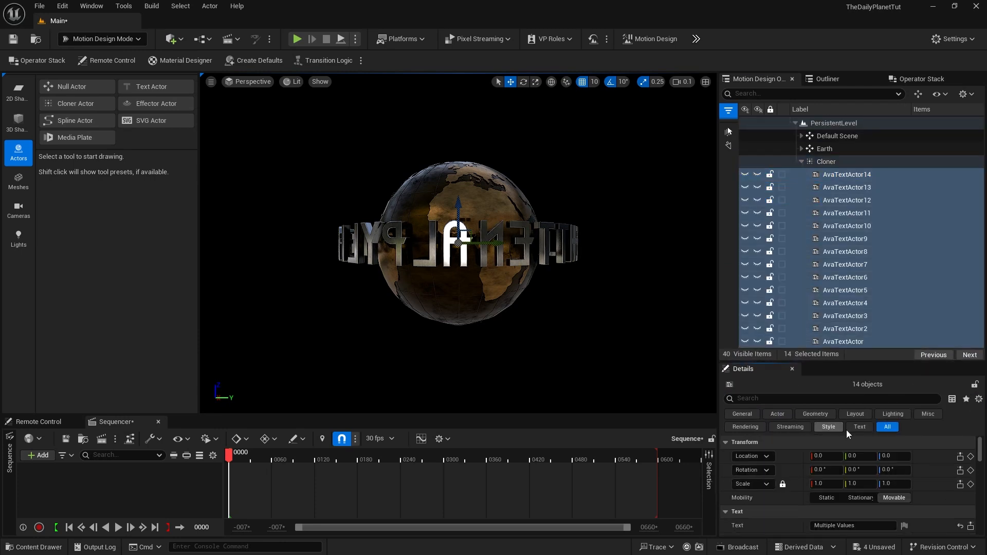
{"action": "left_click", "coordinate": [894, 470]}
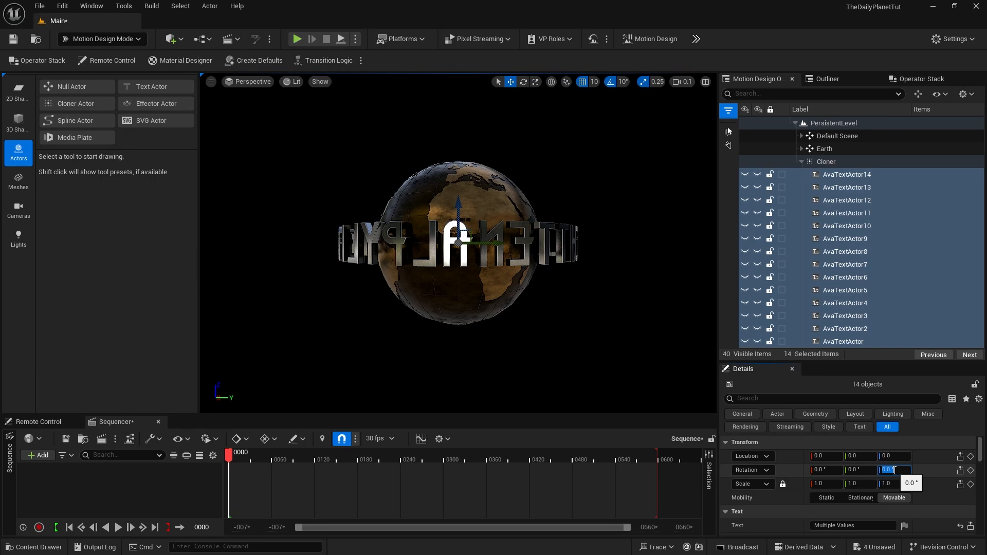
{"action": "type", "text": "180"}
{"action": "key", "text": "Return"}
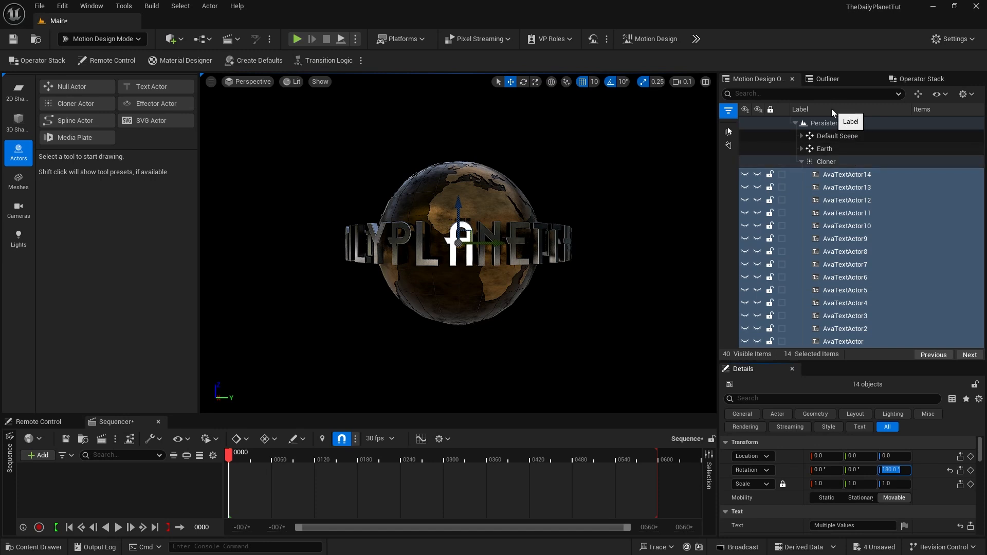
{"action": "key", "text": "Escape"}
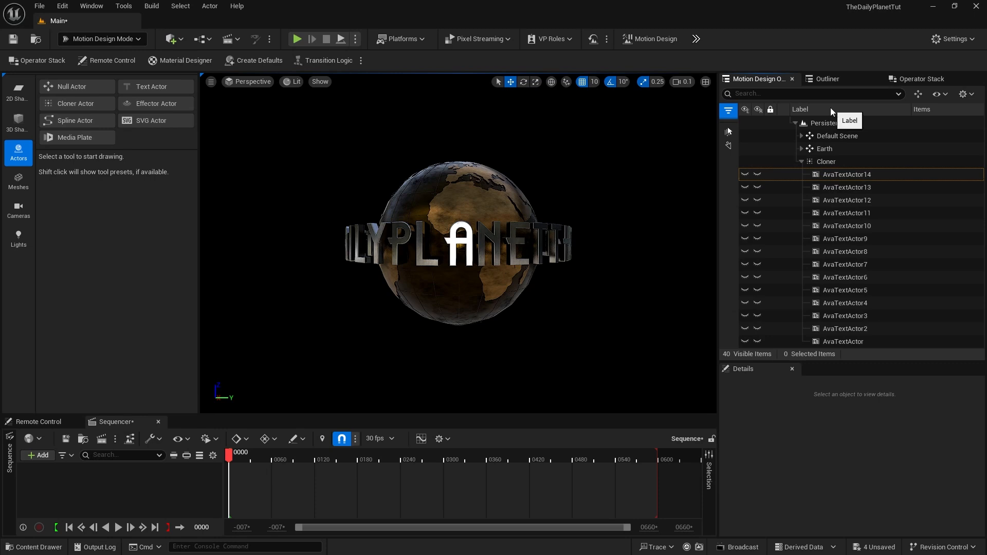
Step: Add three null actors to the level to serve as word spacers
{"action": "left_click", "coordinate": [917, 94]}
{"action": "left_click", "coordinate": [917, 94]}
{"action": "left_click", "coordinate": [917, 95]}
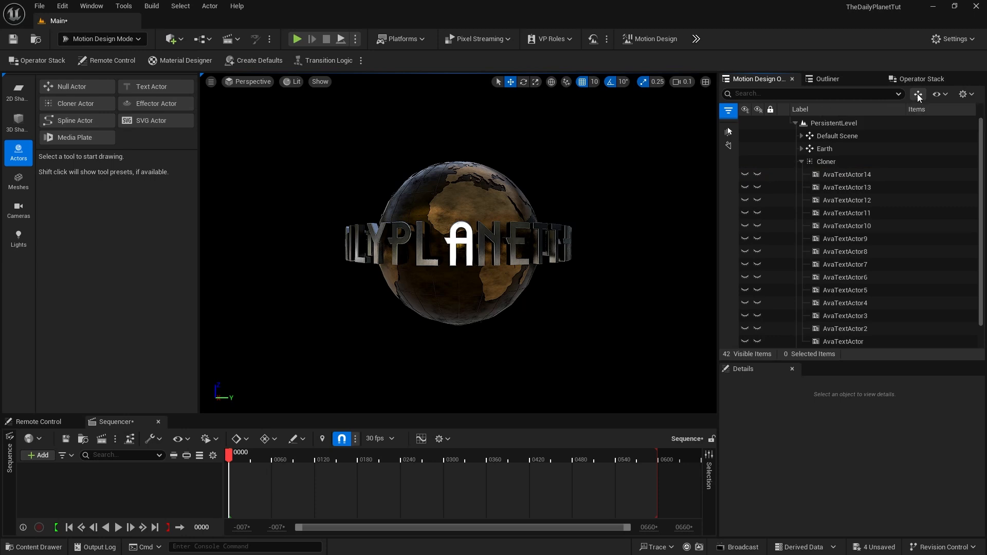
Step: Place the null actors inside the Cloner: above AvaTextActor14, between AvaTextActor4 and AvaTextActor3, and between AvaTextActor9 and AvaTextActor8
{"action": "scroll", "coordinate": [928, 288], "scroll_direction": "down", "scroll_amount": 2}
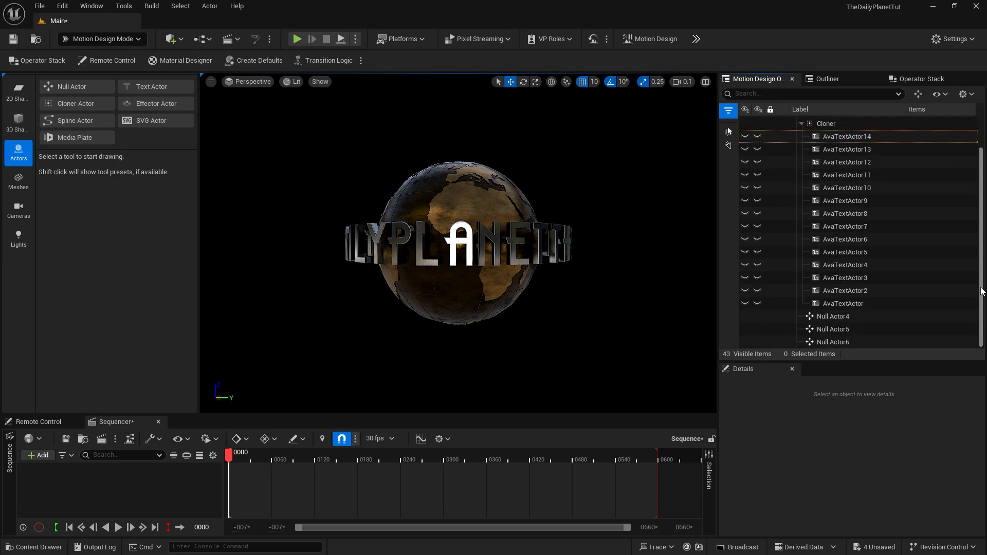
{"action": "left_click", "coordinate": [814, 317]}
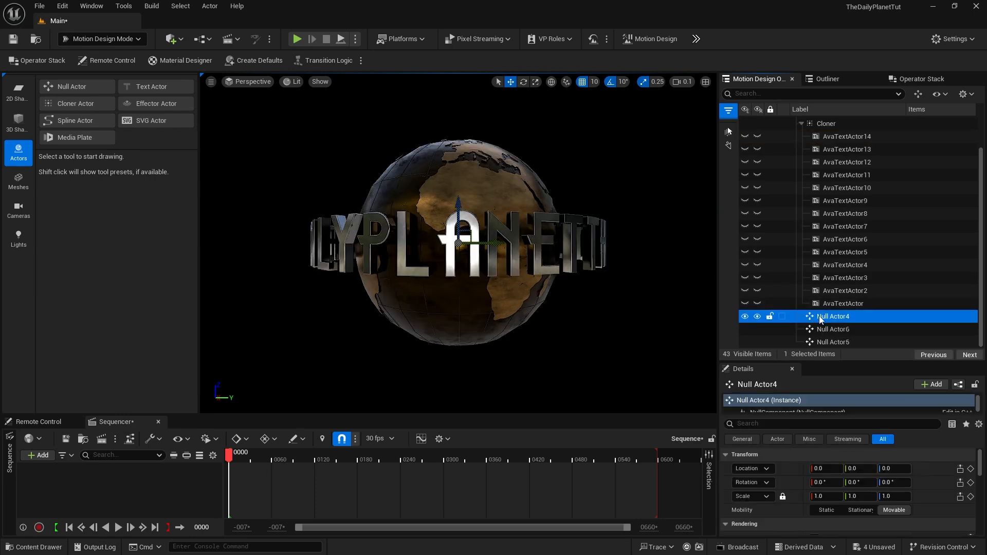
{"action": "left_click_drag", "start_coordinate": [819, 318], "coordinate": [833, 131]}
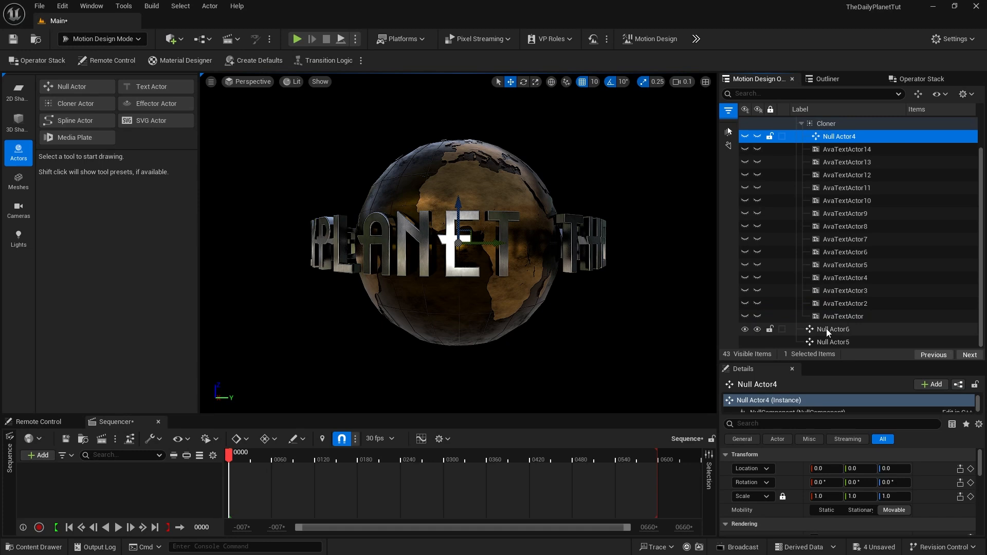
{"action": "left_click_drag", "start_coordinate": [827, 332], "coordinate": [841, 285]}
{"action": "left_click_drag", "start_coordinate": [828, 341], "coordinate": [838, 221]}
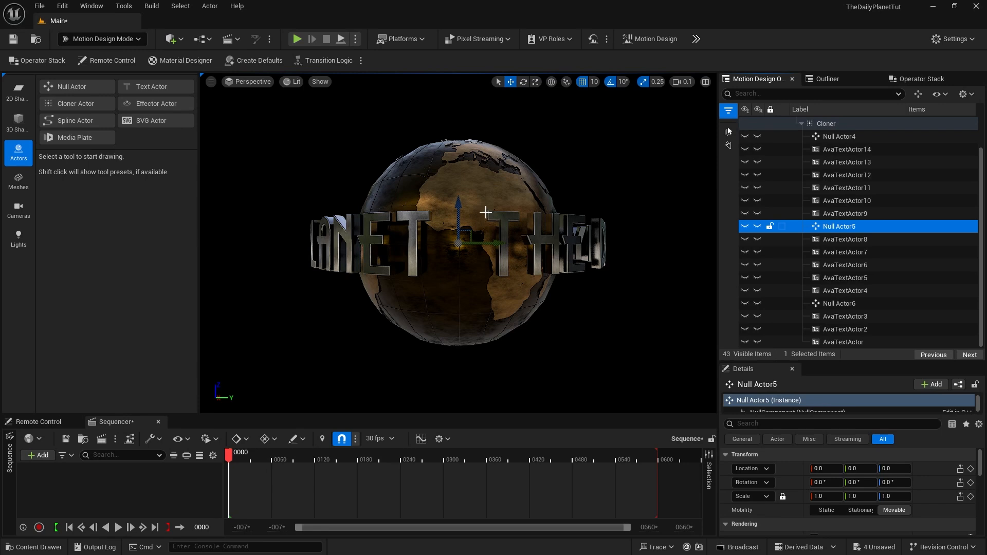
Step: Collapse the Cloner's children in the outliner and set the Cloner's uniform scale to 0.75
{"action": "scroll", "coordinate": [874, 237], "scroll_direction": "up", "scroll_amount": 2}
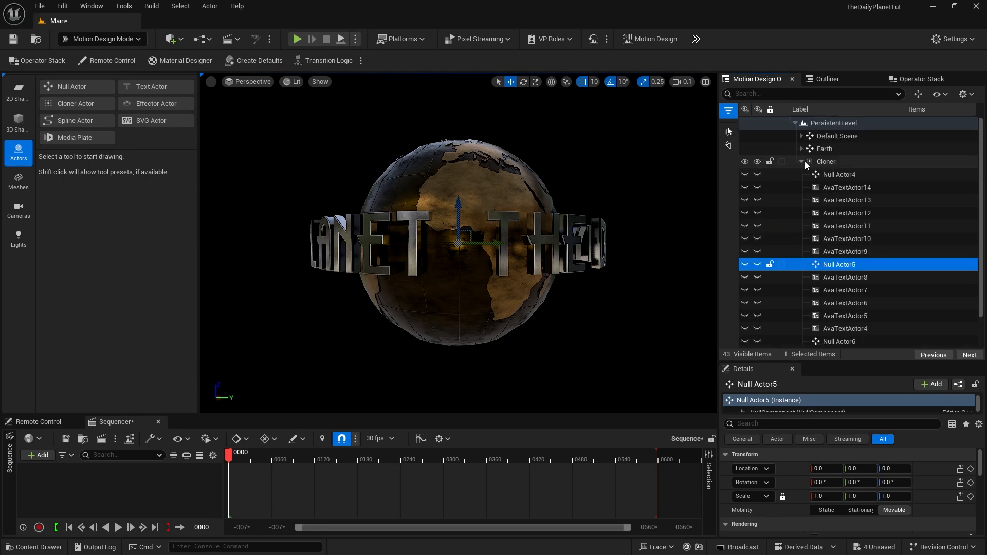
{"action": "left_click", "coordinate": [801, 162]}
{"action": "left_click", "coordinate": [827, 162]}
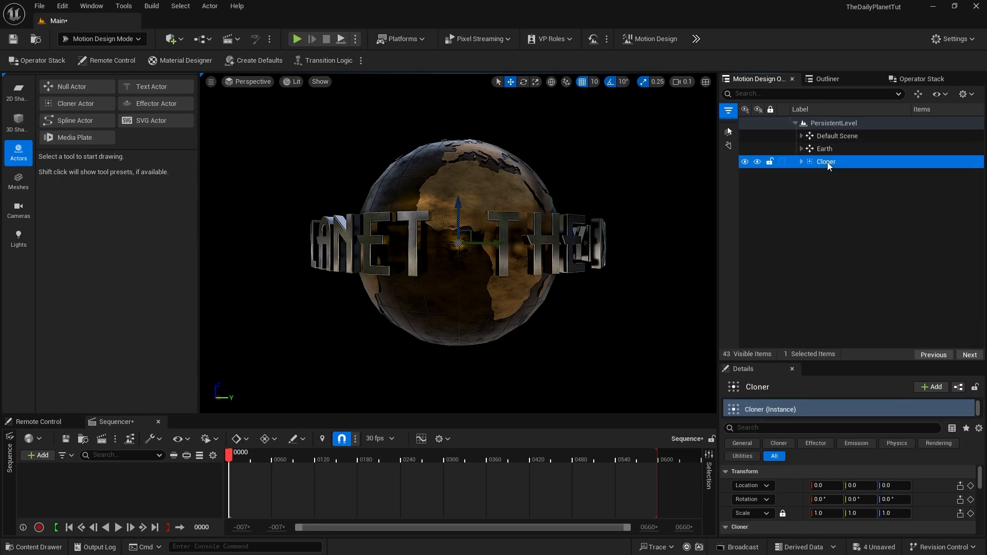
{"action": "left_click_drag", "start_coordinate": [779, 362], "coordinate": [778, 198]}
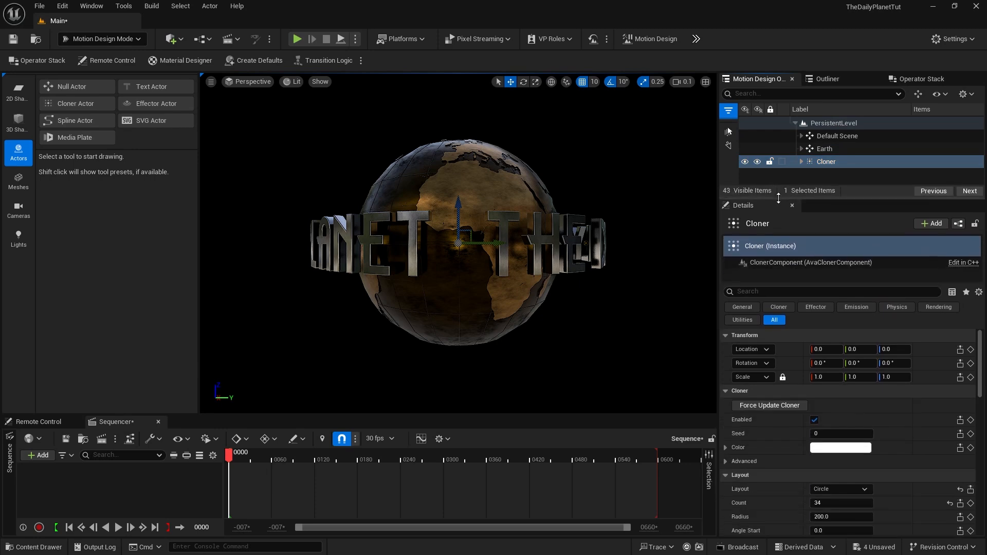
{"action": "left_click", "coordinate": [829, 378]}
{"action": "type", "text": "0.75"}
{"action": "key", "text": "Return"}
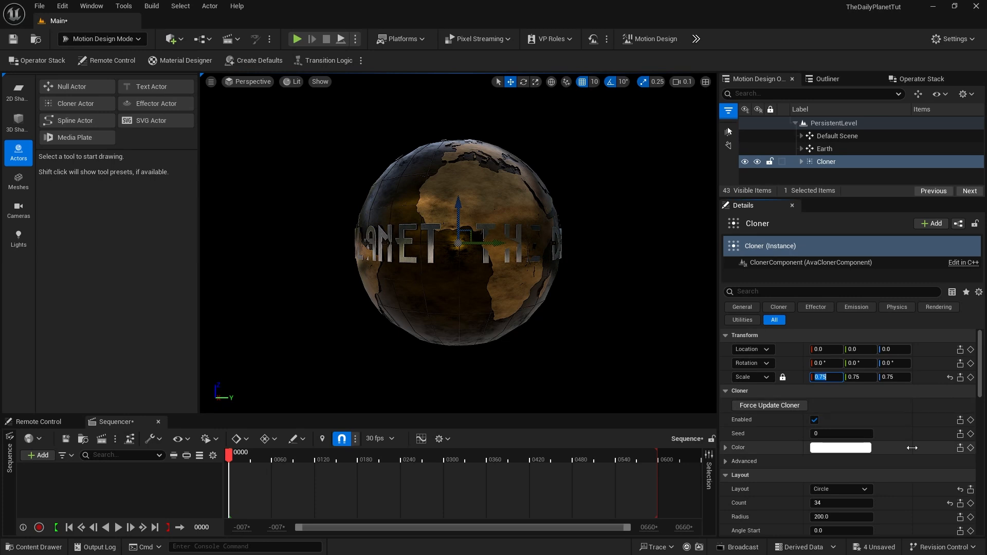
Step: Set the radius of the Cloner's circle layout to 250
{"action": "scroll", "coordinate": [911, 448], "scroll_direction": "down", "scroll_amount": 3}
{"action": "left_click", "coordinate": [839, 437]}
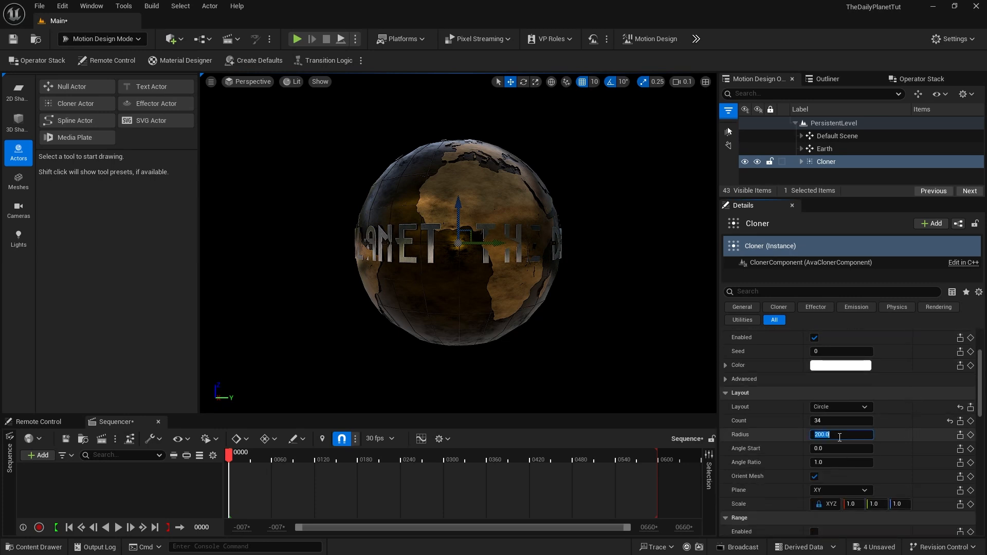
{"action": "type", "text": "250"}
{"action": "key", "text": "Return"}
Step: Try rotating the Cloner about its Z axis to preview the letters circling the globe, and undo the rotation
{"action": "scroll", "coordinate": [838, 437], "scroll_direction": "up", "scroll_amount": 3}
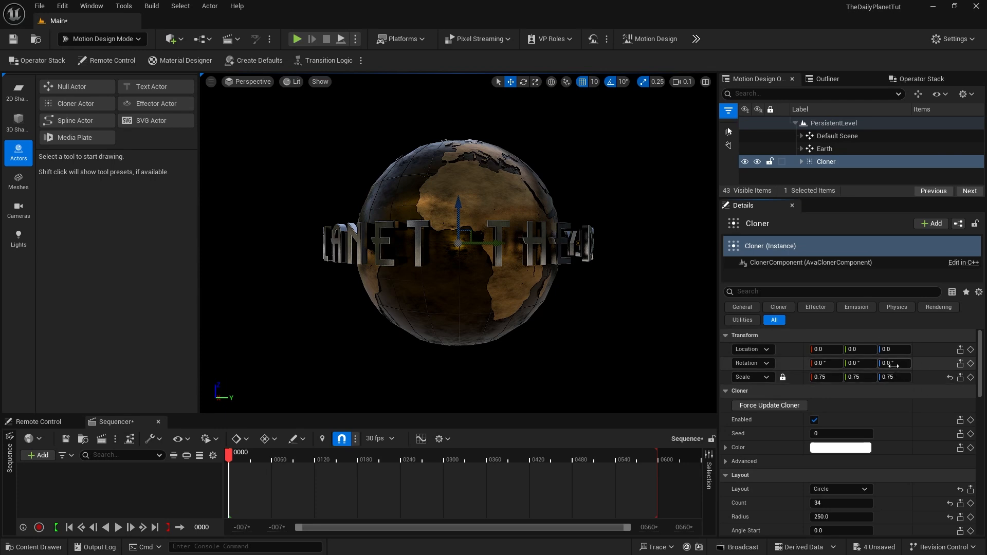
{"action": "left_click_drag", "start_coordinate": [892, 365], "coordinate": [986, 364]}
{"action": "left_click_drag", "start_coordinate": [893, 363], "coordinate": [984, 363]}
{"action": "key", "text": "ctrl+z"}
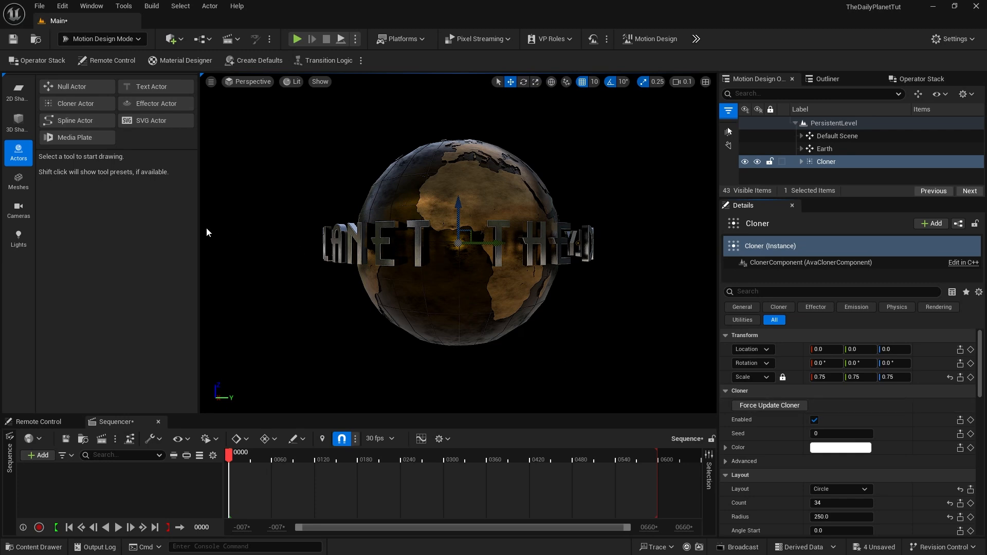
Step: Switch to Modeling mode and place a new torus in front of the globe
{"action": "left_click", "coordinate": [103, 39]}
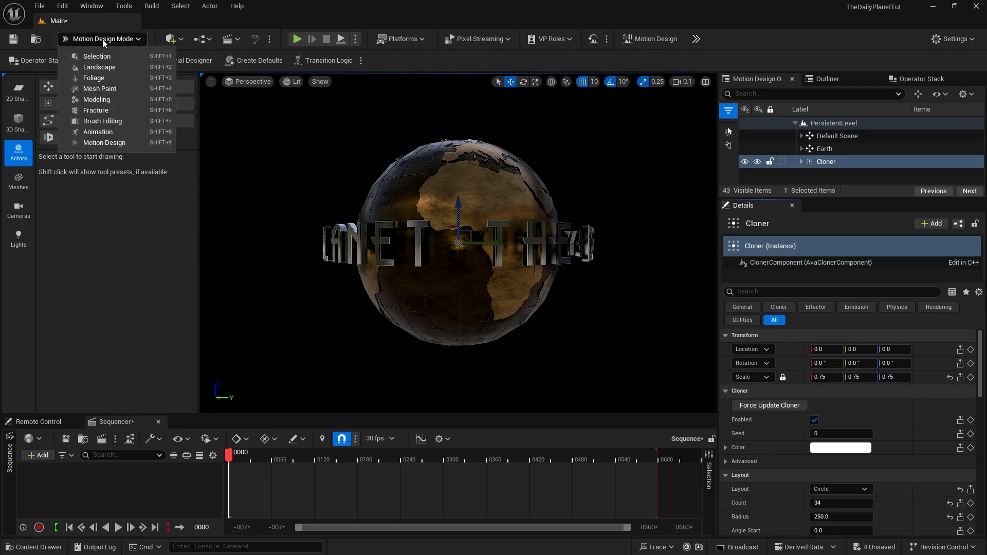
{"action": "left_click", "coordinate": [100, 99]}
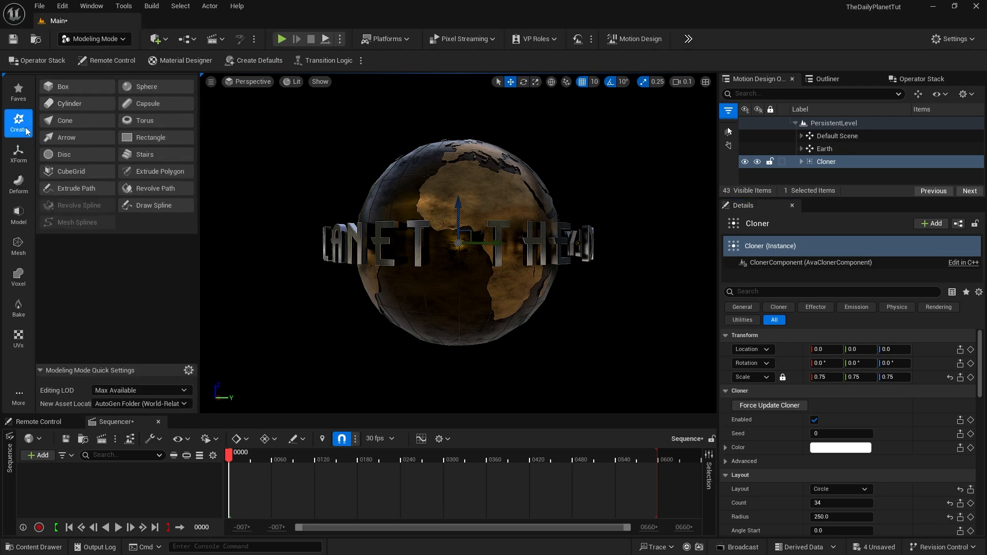
{"action": "left_click", "coordinate": [143, 120]}
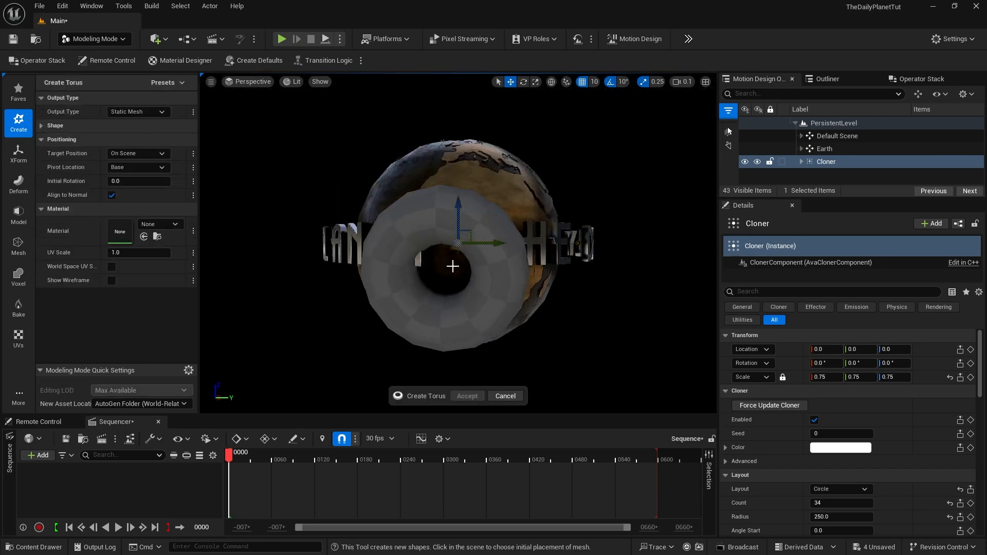
{"action": "left_click", "coordinate": [453, 265]}
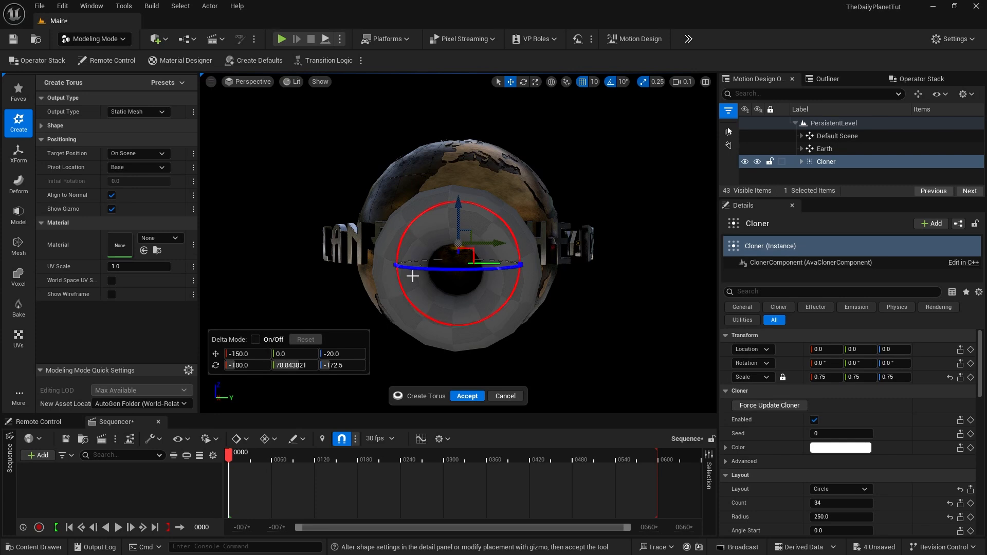
Step: Set the torus's location and rotation to 0, 0, 0
{"action": "left_click", "coordinate": [242, 353]}
{"action": "type", "text": "0"}
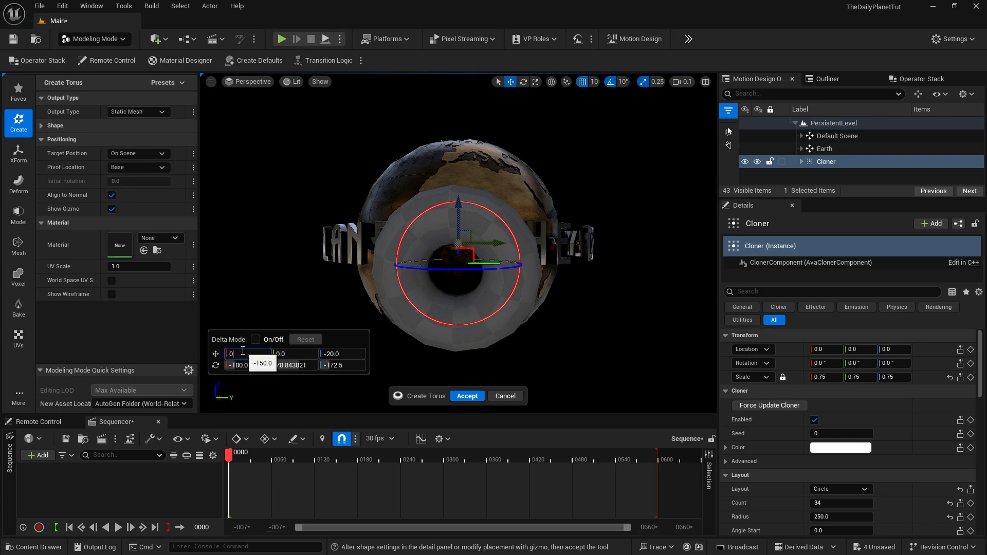
{"action": "key", "text": "Tab"}
{"action": "type", "text": "0"}
{"action": "key", "text": "Tab"}
{"action": "type", "text": "0"}
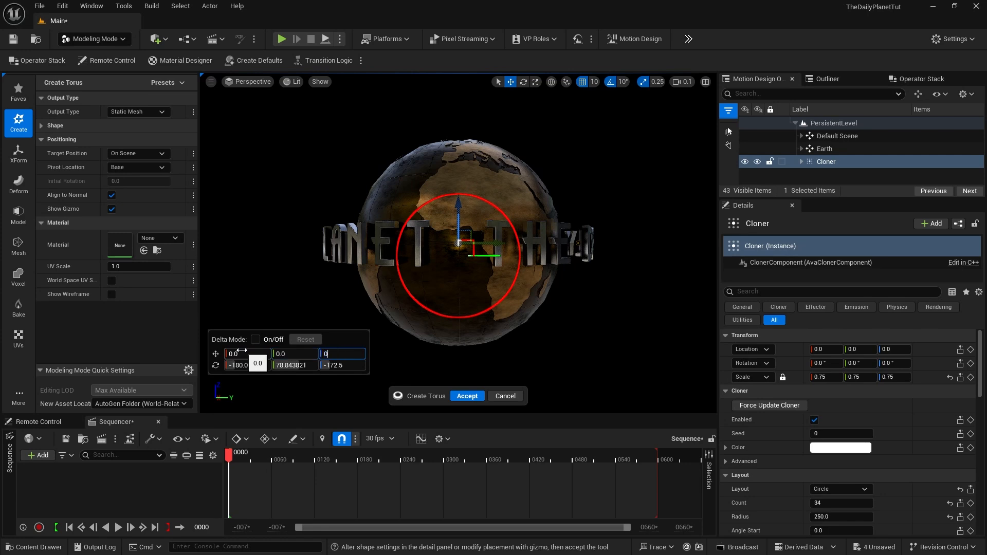
{"action": "key", "text": "Tab"}
{"action": "type", "text": "0"}
{"action": "key", "text": "Tab"}
{"action": "type", "text": "0"}
{"action": "key", "text": "Tab"}
{"action": "type", "text": "0"}
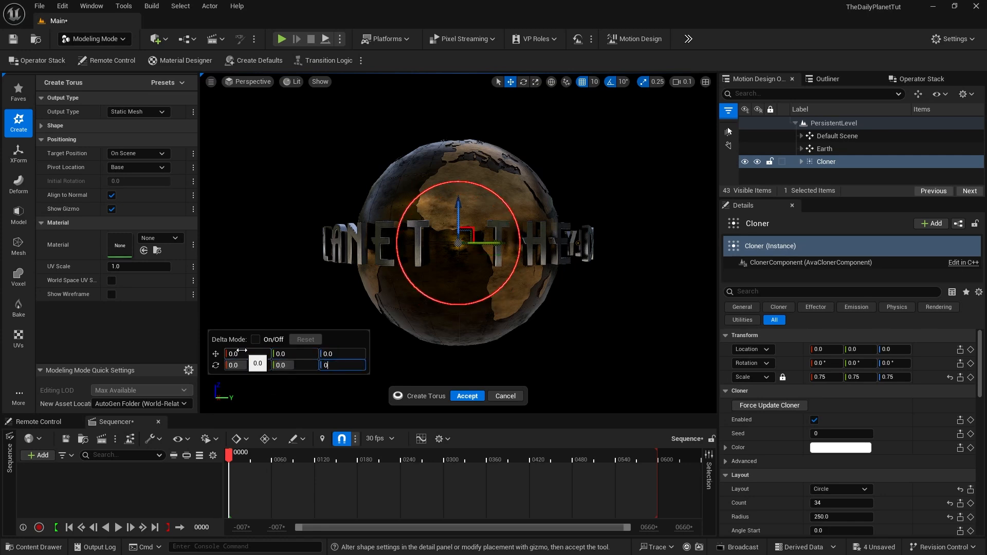
{"action": "key", "text": "Return"}
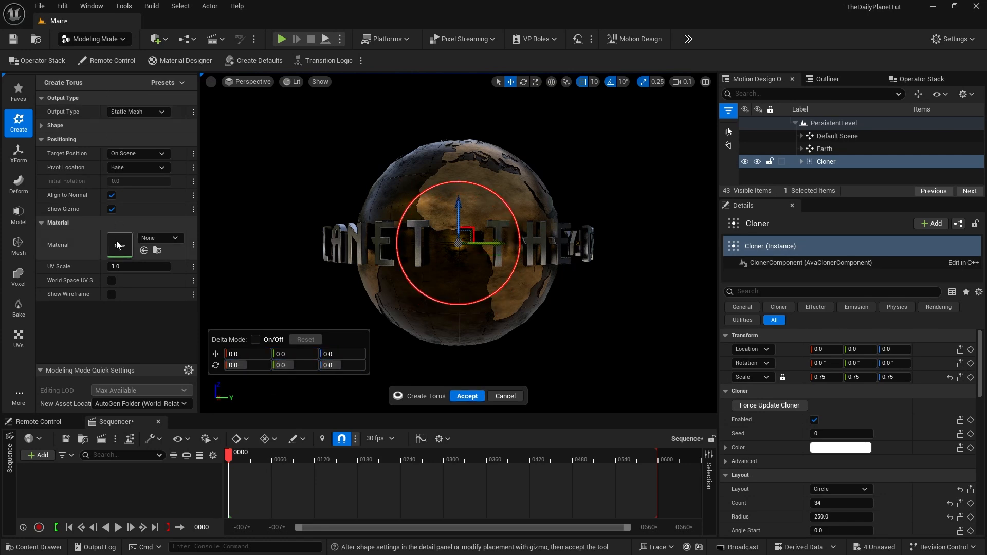
Step: Set the torus's major radius to 180, minor radius to 1 and major slices to 128
{"action": "left_click", "coordinate": [45, 126]}
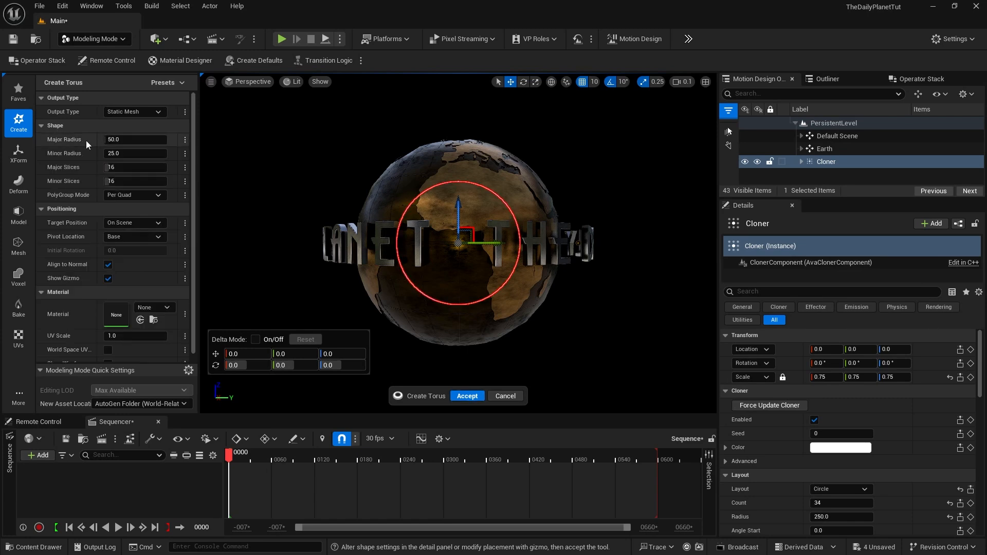
{"action": "left_click", "coordinate": [118, 141]}
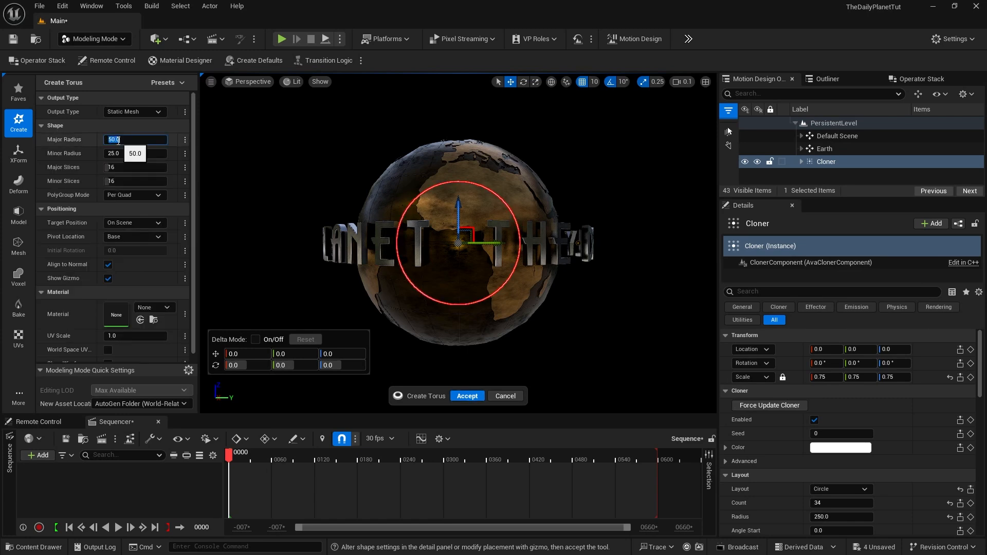
{"action": "type", "text": "180"}
{"action": "key", "text": "Return"}
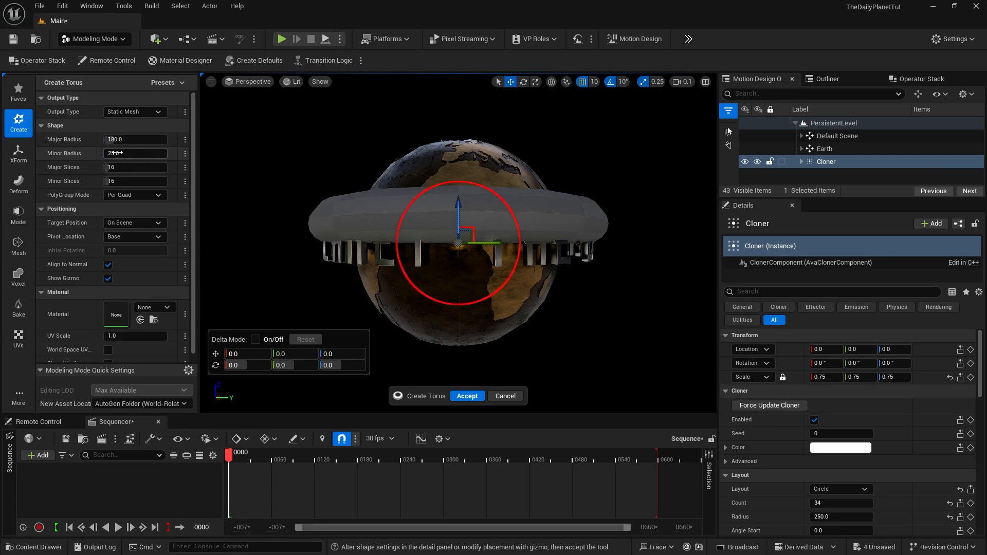
{"action": "left_click", "coordinate": [119, 153]}
{"action": "type", "text": "1"}
{"action": "key", "text": "Return"}
{"action": "left_click", "coordinate": [121, 168]}
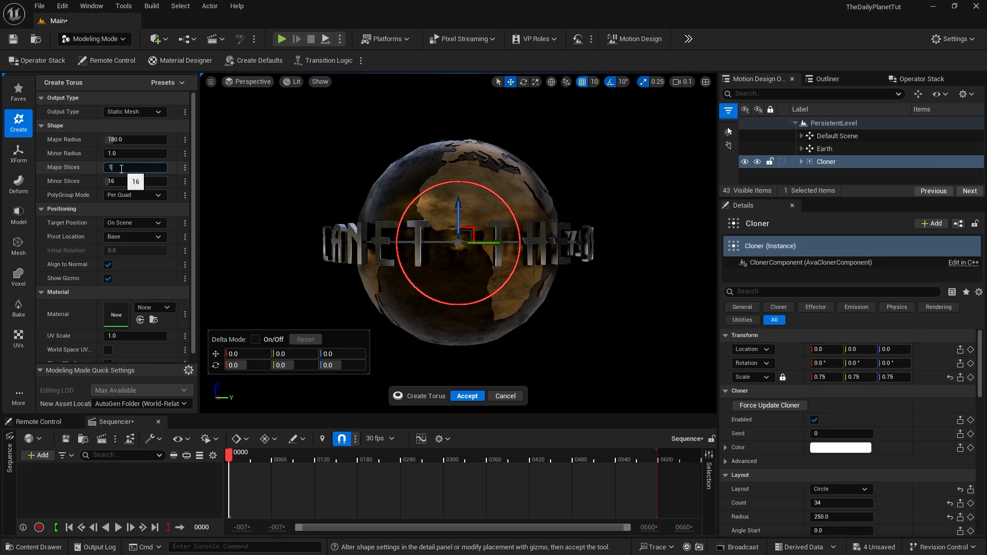
{"action": "key", "text": "Return"}
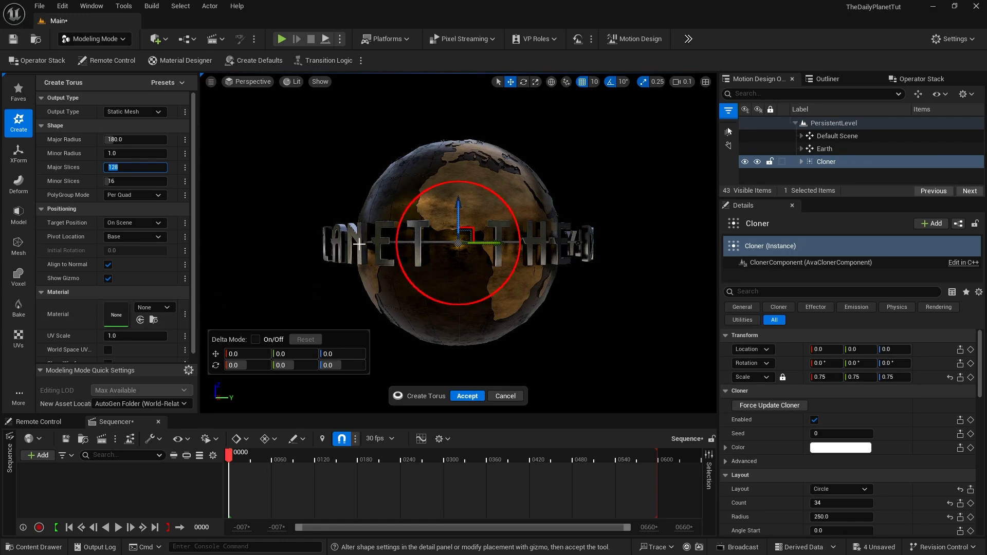
Step: Assign the MD_textMetal material to the torus and accept its creation
{"action": "left_click", "coordinate": [147, 308]}
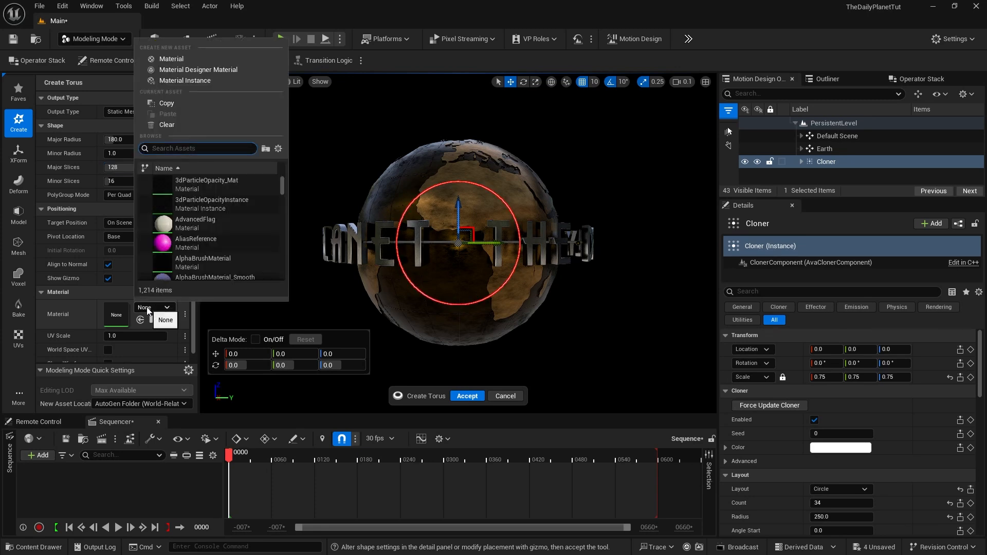
{"action": "type", "text": "MD_"}
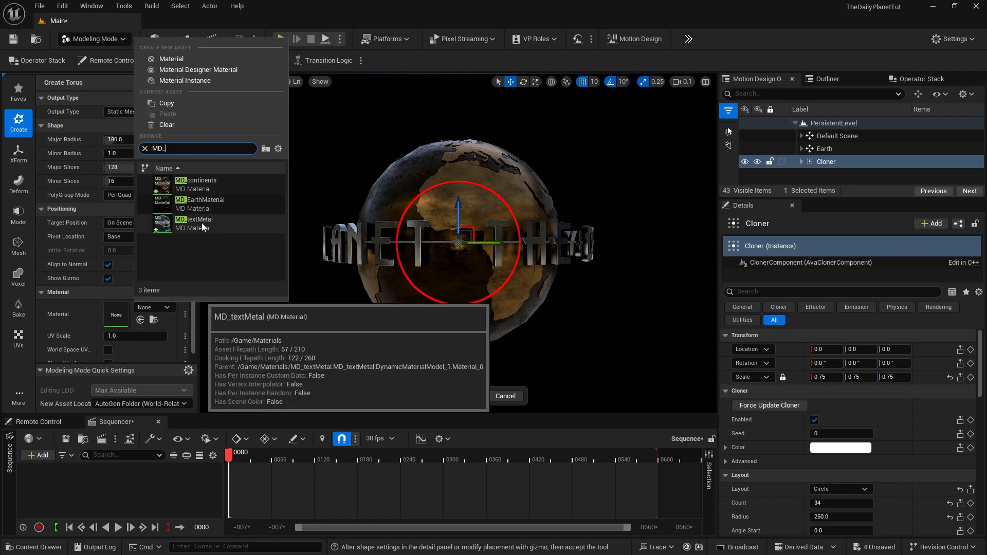
{"action": "left_click", "coordinate": [201, 223]}
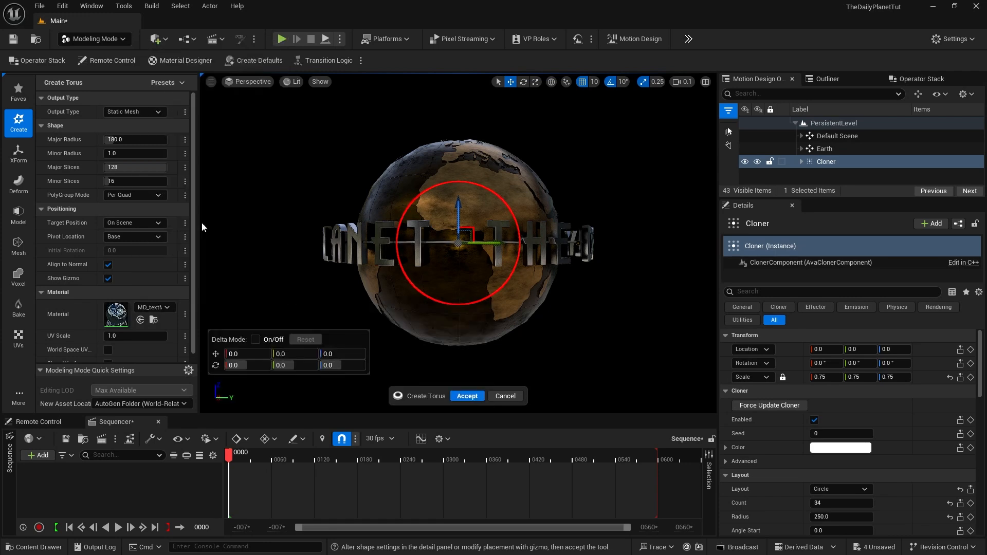
{"action": "left_click", "coordinate": [468, 397]}
Step: Rename the new torus as TextRingMiddle
{"action": "double_click", "coordinate": [827, 175]}
{"action": "key", "text": "BackSpace"}
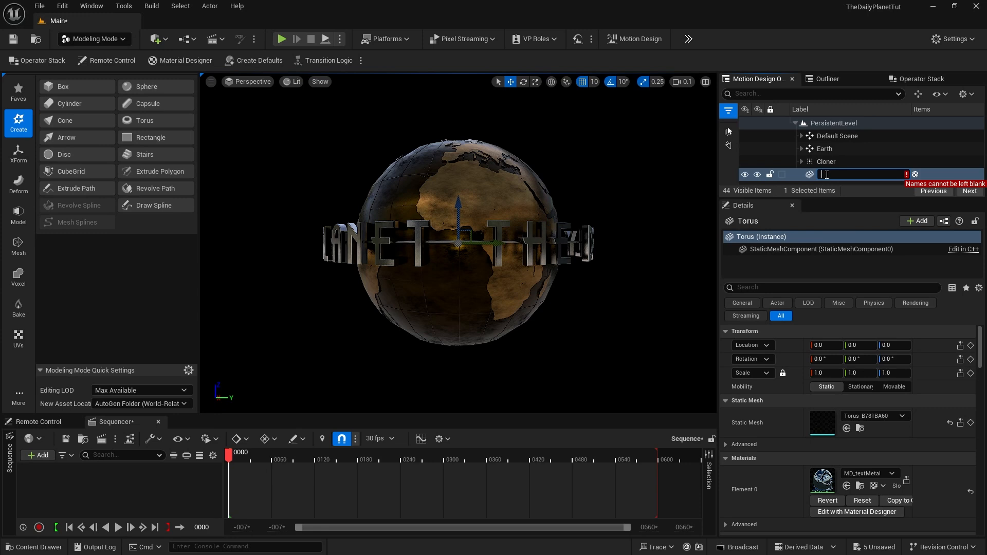
{"action": "type", "text": "TextRingMiddle"}
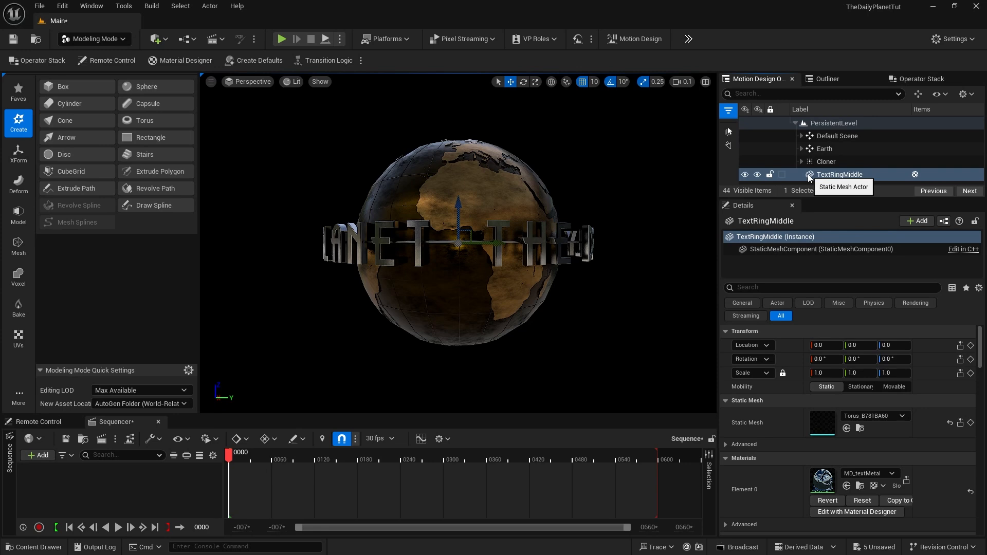
Step: Duplicate TextRingMiddle as TextRingTop and set the copy's Z location to 15
{"action": "key", "text": "ctrl+d"}
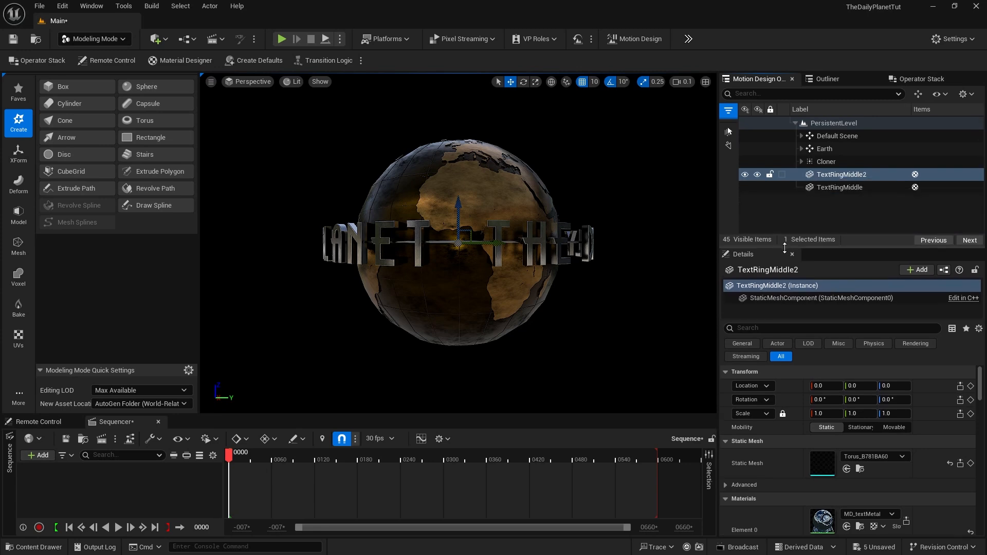
{"action": "left_click", "coordinate": [850, 177]}
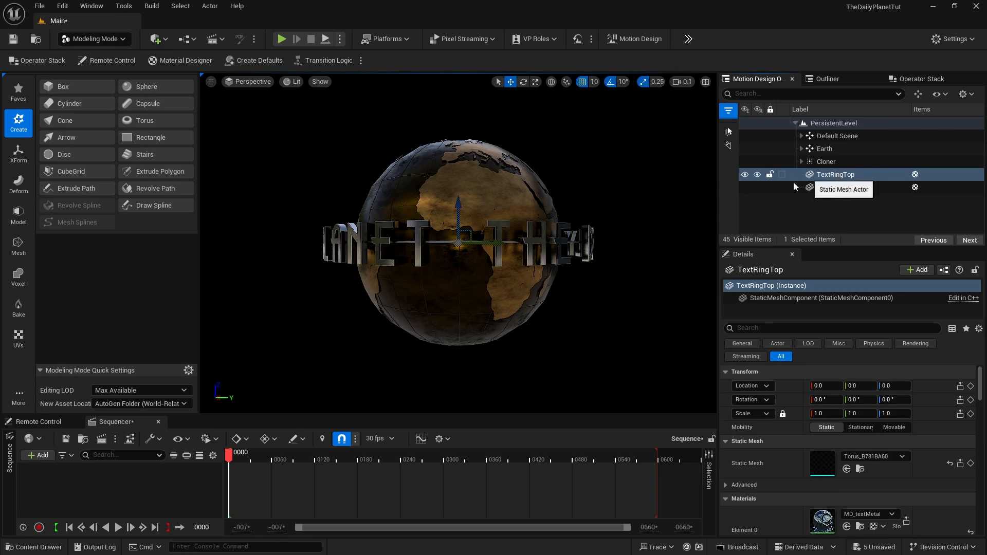
{"action": "left_click", "coordinate": [888, 385]}
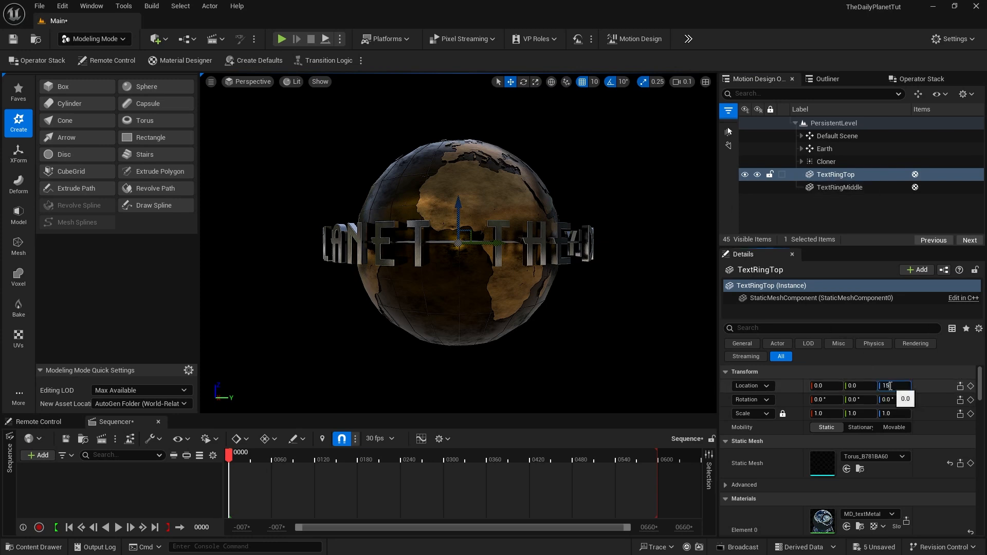
{"action": "key", "text": "Return"}
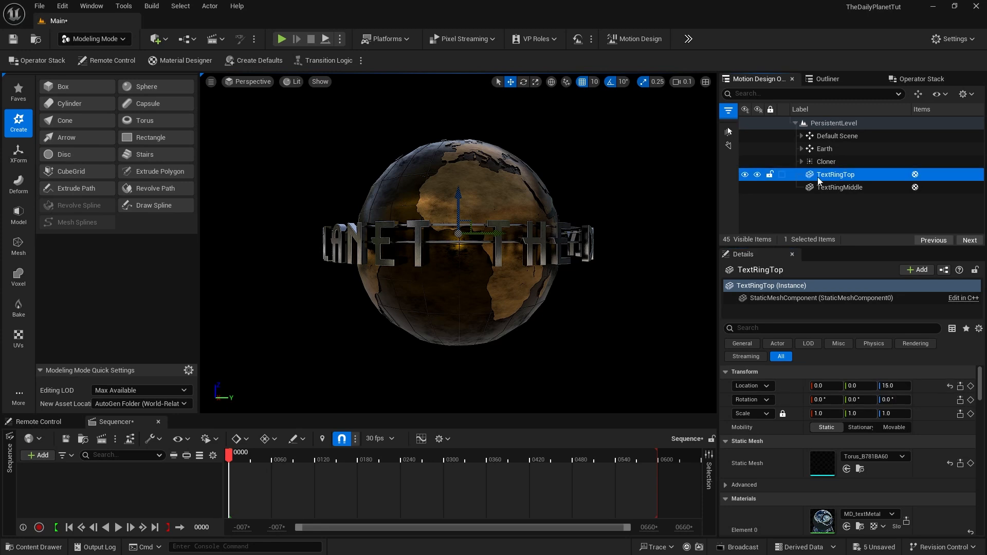
Step: Duplicate TextRingMiddle again and name the copy TextRingBottom
{"action": "left_click", "coordinate": [818, 189]}
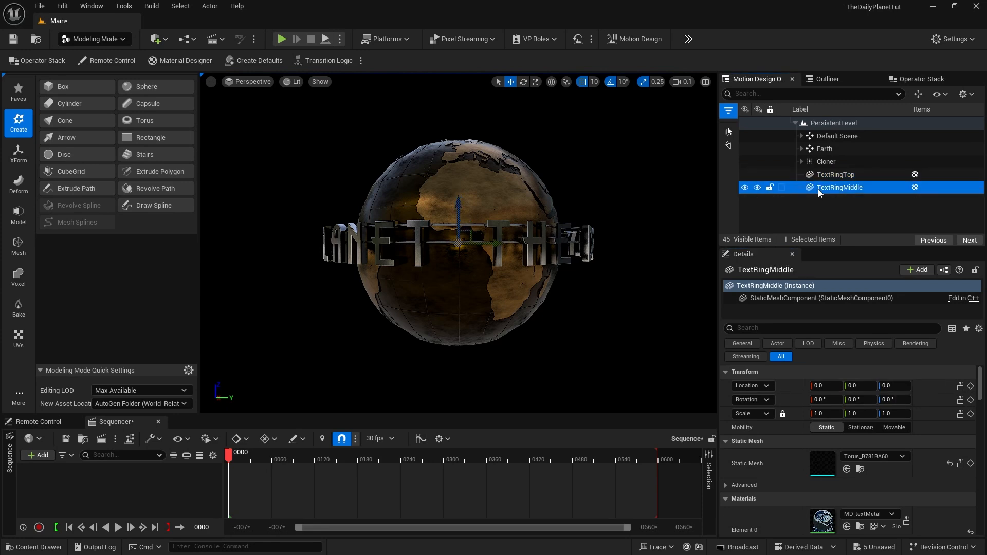
{"action": "key", "text": "ctrl+d"}
{"action": "key", "text": "F2"}
{"action": "left_click_drag", "start_coordinate": [847, 187], "coordinate": [887, 190]}
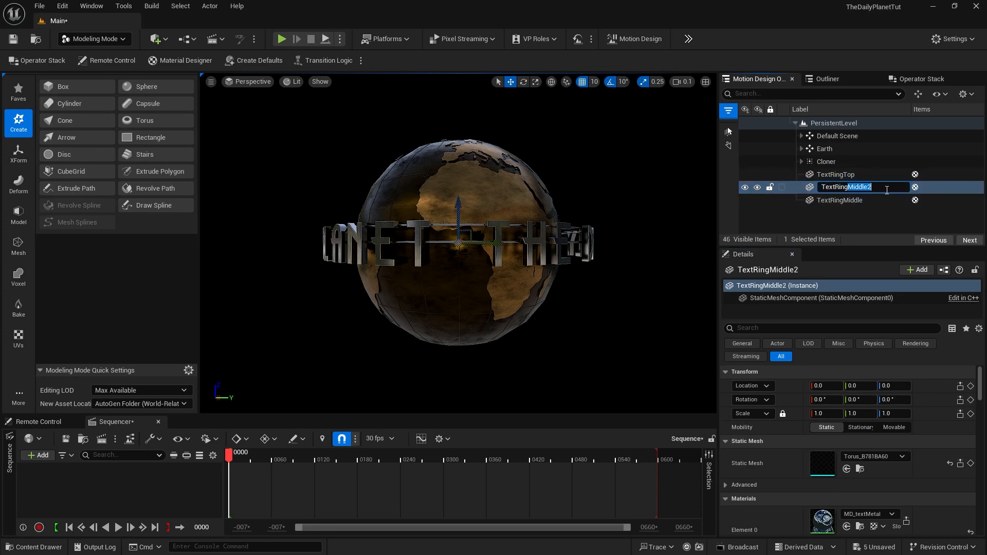
{"action": "type", "text": "Bottom"}
{"action": "key", "text": "Return"}
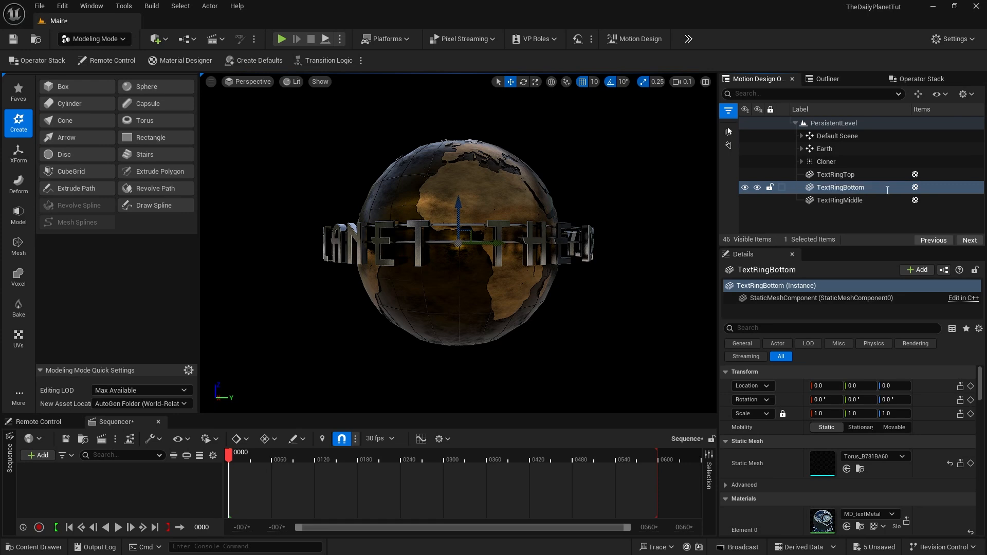
Step: Lower TextRingBottom along Z to the bottom of the letters and save the level
{"action": "left_click", "coordinate": [860, 190]}
{"action": "left_click", "coordinate": [897, 385]}
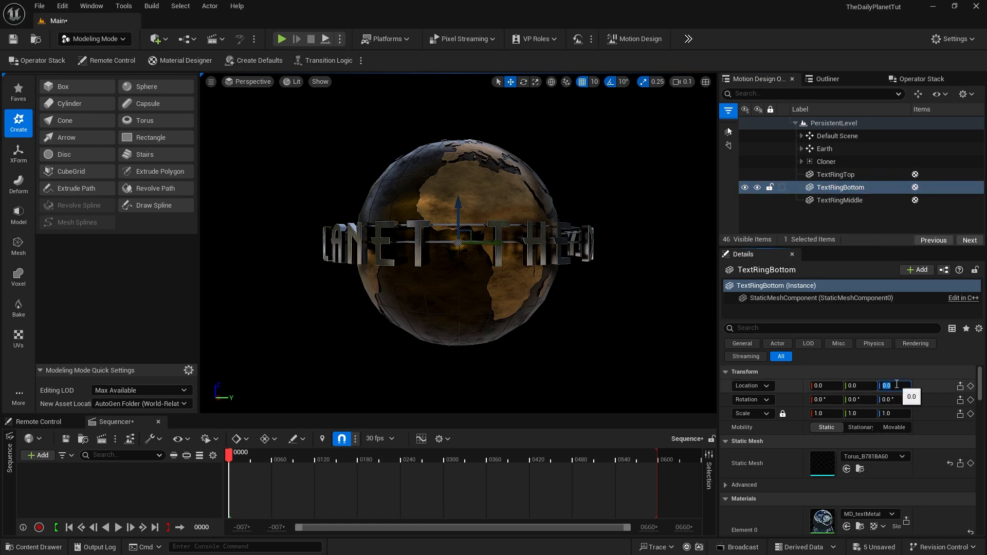
{"action": "left_click", "coordinate": [632, 294]}
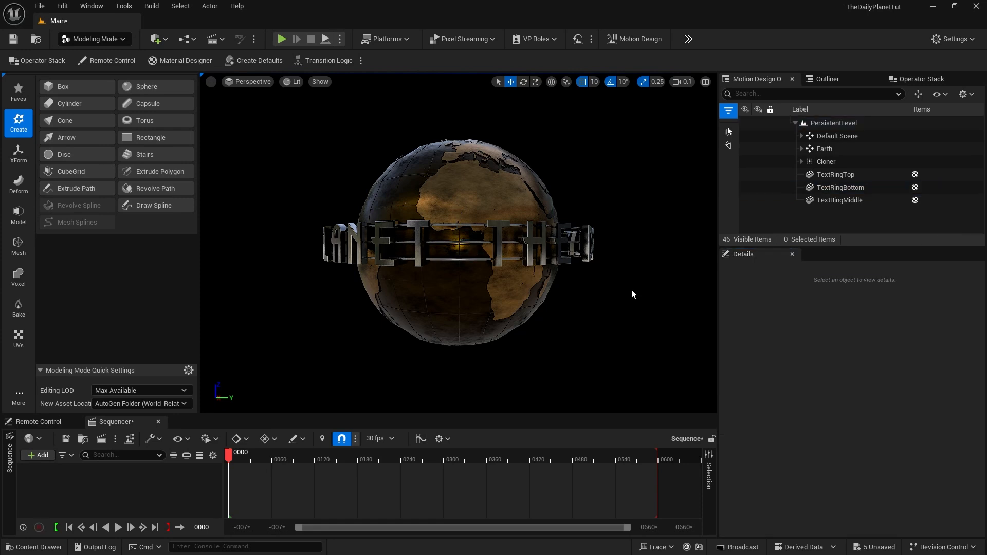
{"action": "key", "text": "ctrl+s"}
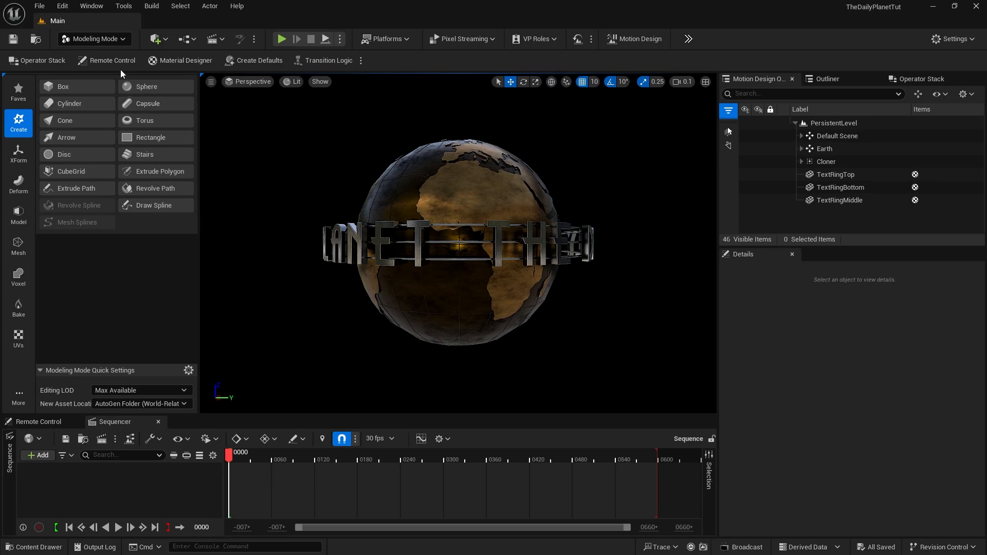
Step: Place a new capsule on the globe and set its location to 0, 0, 0
{"action": "left_click", "coordinate": [146, 103]}
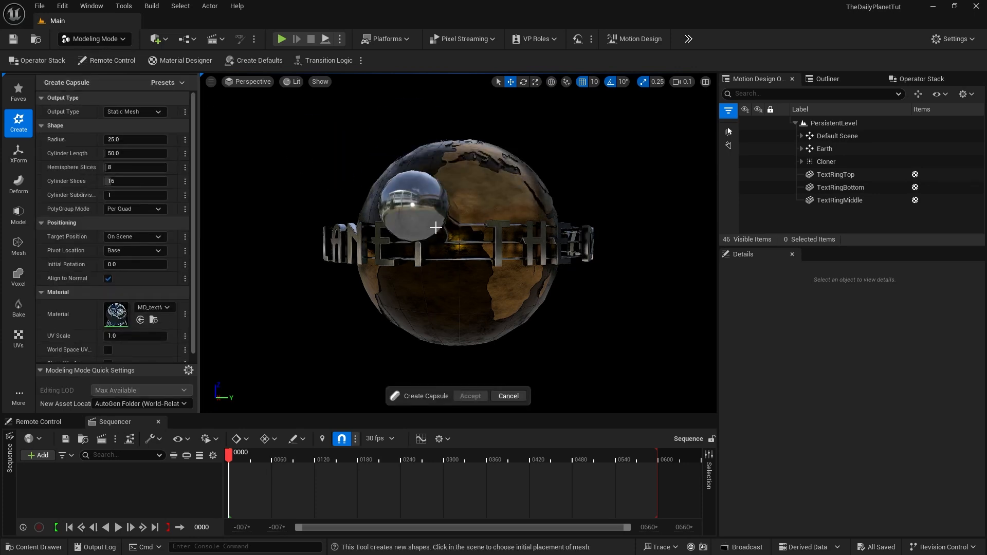
{"action": "left_click", "coordinate": [447, 211]}
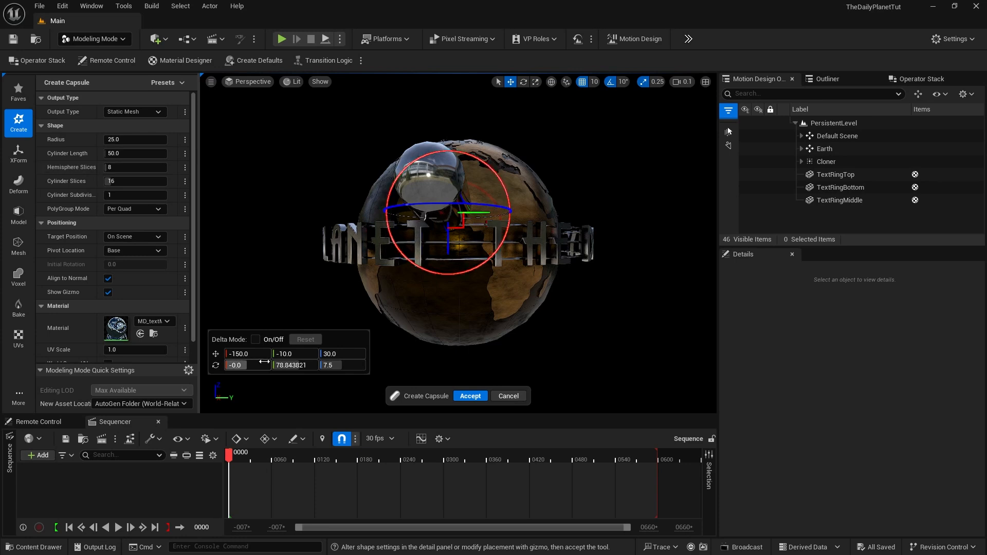
{"action": "left_click", "coordinate": [238, 354]}
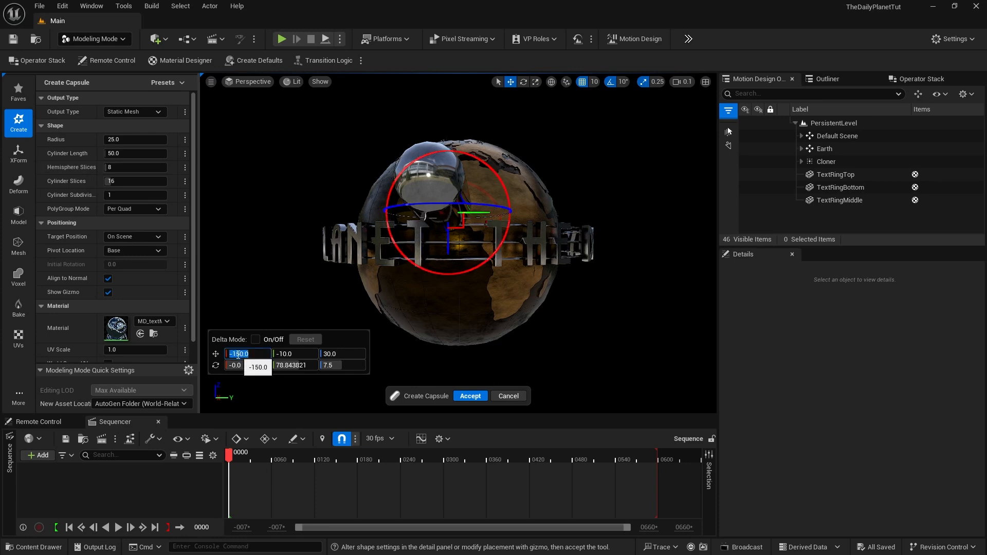
{"action": "type", "text": "0"}
{"action": "key", "text": "Tab"}
{"action": "type", "text": "0"}
{"action": "key", "text": "Tab"}
{"action": "type", "text": "0"}
{"action": "key", "text": "Tab"}
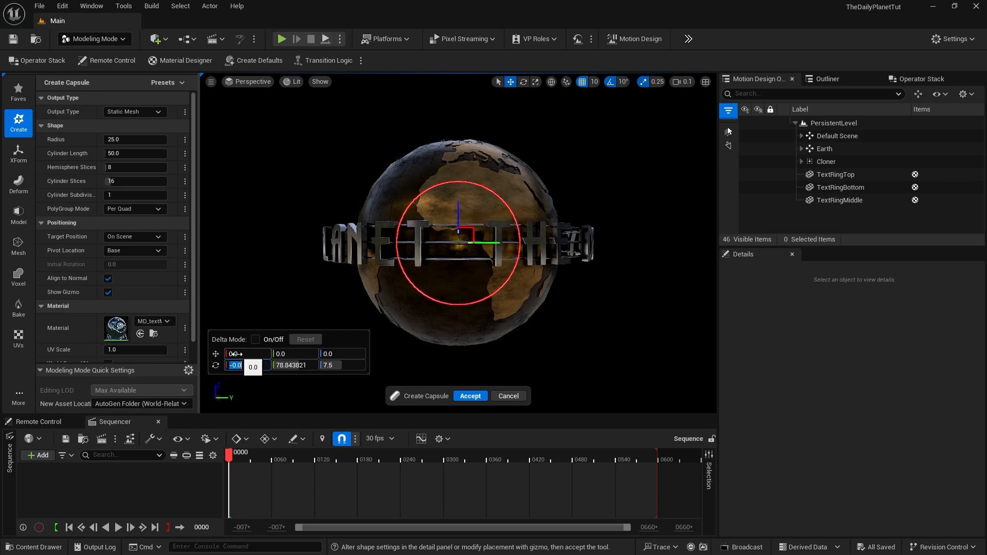
Step: Set the capsule's rotation to 0, 0, 0
{"action": "type", "text": "0"}
{"action": "key", "text": "Tab"}
{"action": "type", "text": "0"}
{"action": "key", "text": "Tab"}
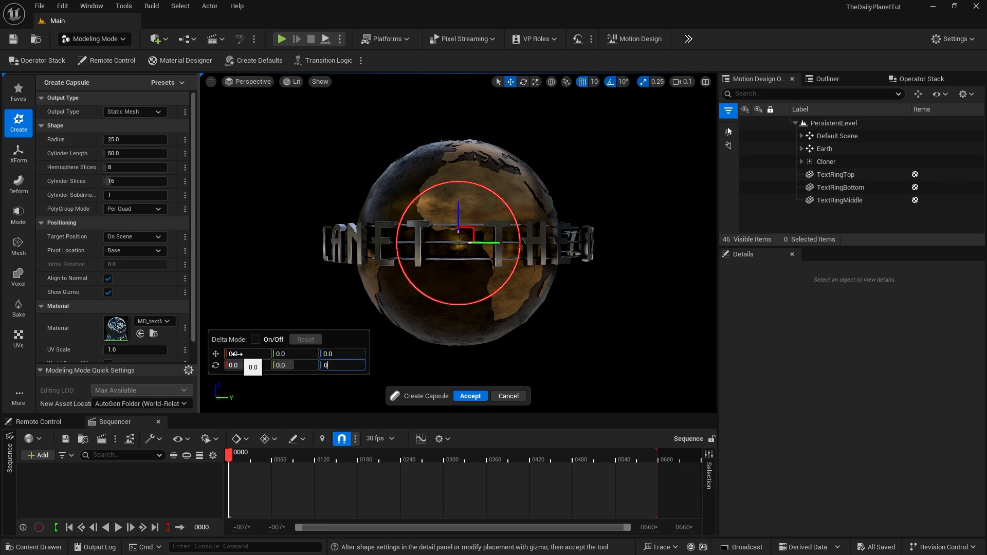
{"action": "type", "text": "0"}
{"action": "key", "text": "Return"}
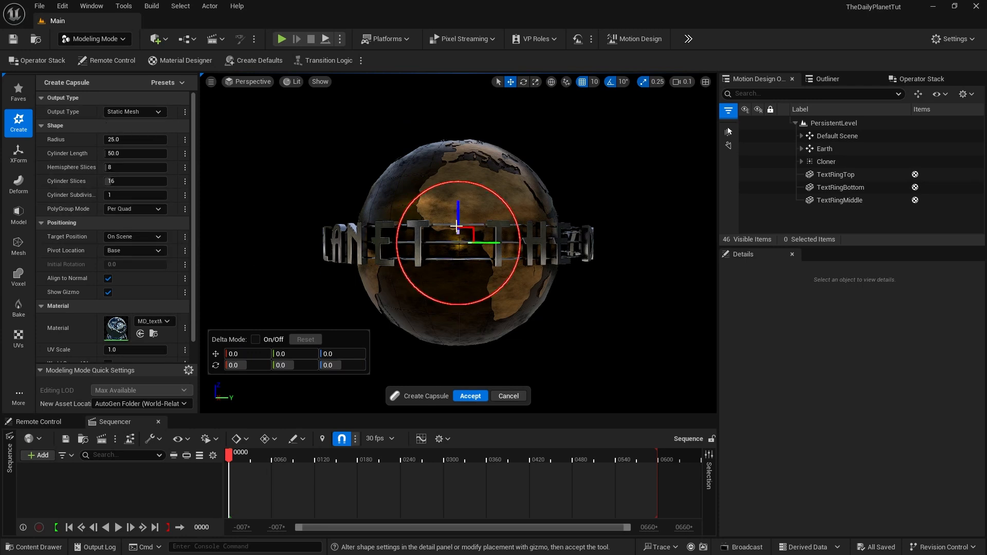
Step: Create the capsule with a Centered pivot, a radius of 10 and a cylinder length of 360
{"action": "left_click", "coordinate": [130, 249]}
{"action": "left_click", "coordinate": [137, 269]}
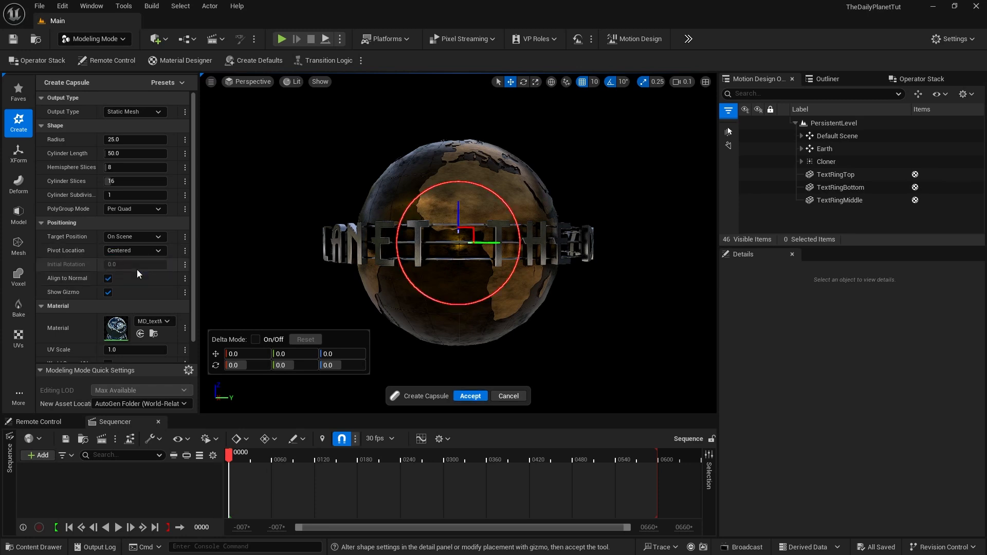
{"action": "left_click", "coordinate": [128, 140]}
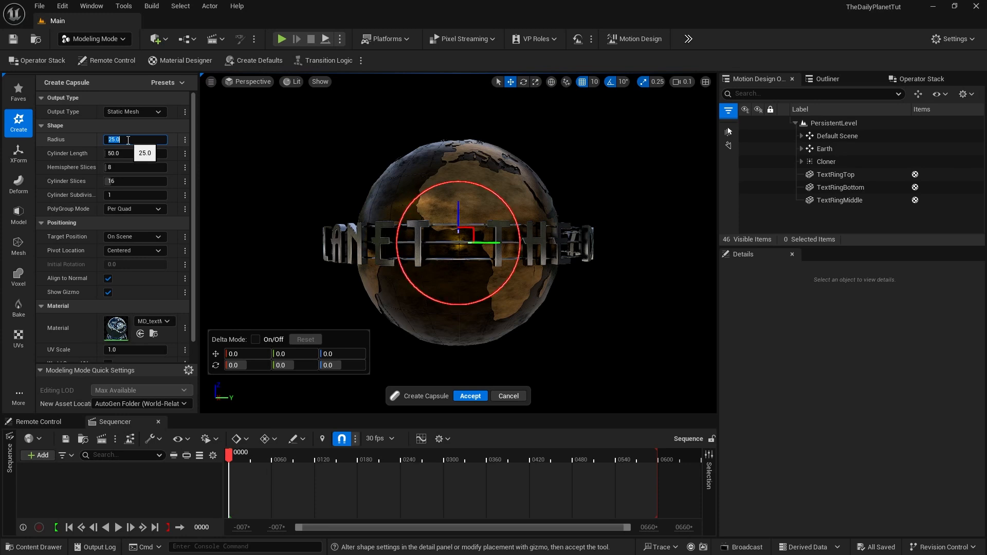
{"action": "type", "text": "10"}
{"action": "left_click", "coordinate": [130, 153]}
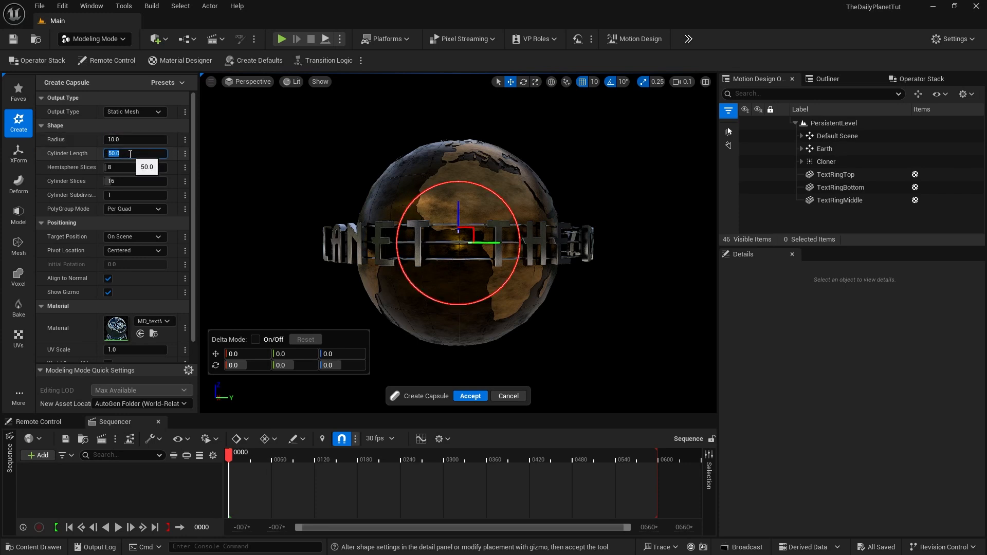
{"action": "type", "text": "360"}
{"action": "key", "text": "Return"}
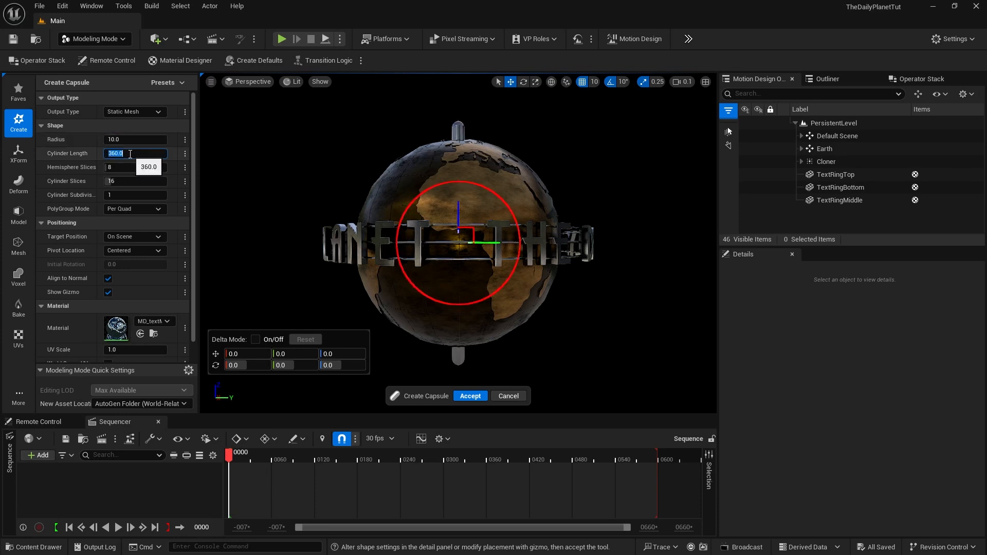
{"action": "left_click", "coordinate": [470, 396]}
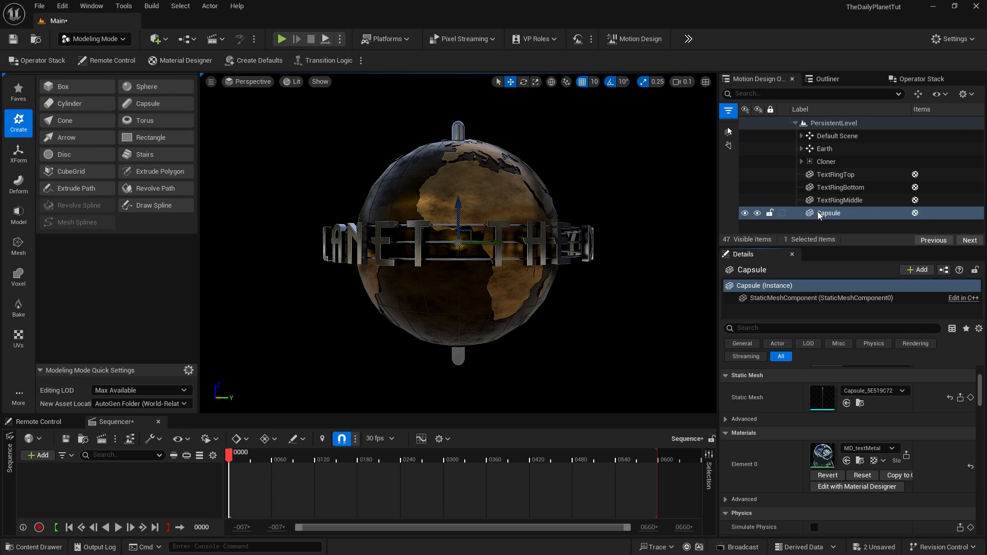
Step: Make a copy of the MD_continents material inside the project's Materials folder
{"action": "left_click", "coordinate": [33, 547]}
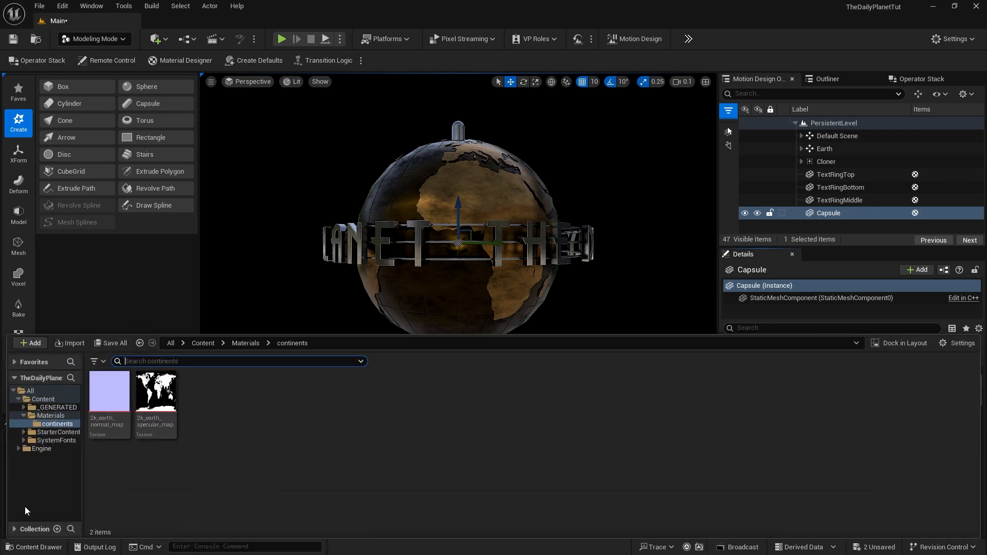
{"action": "left_click", "coordinate": [51, 415]}
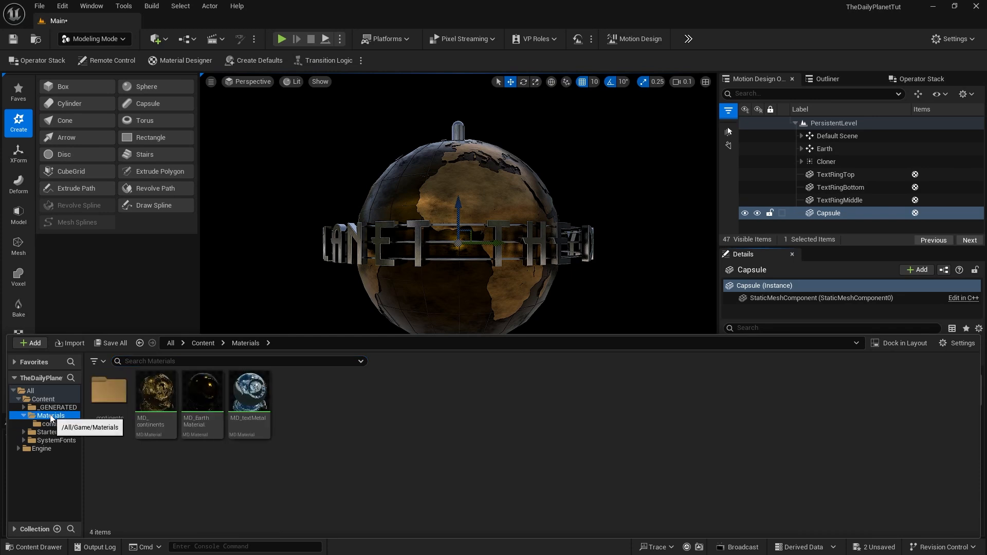
{"action": "left_click", "coordinate": [156, 423]}
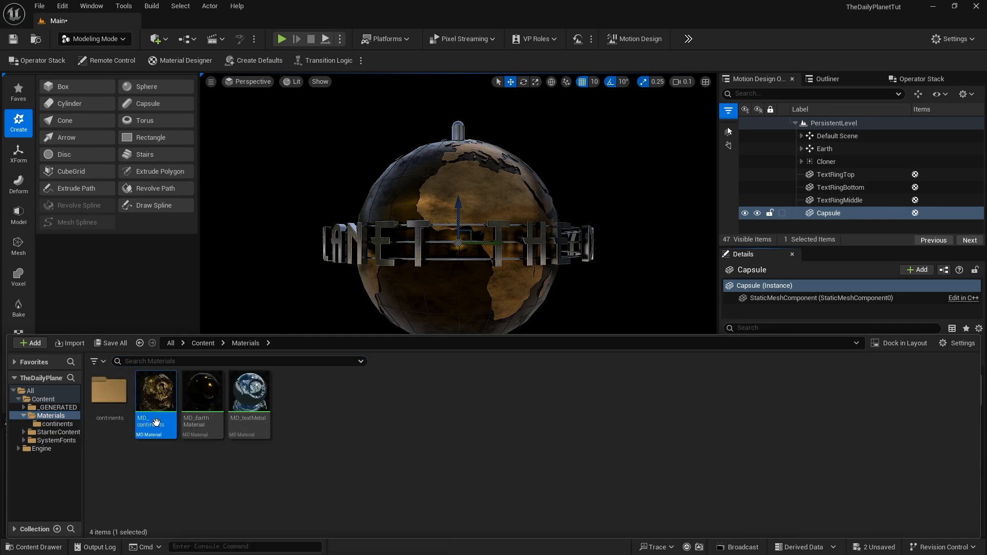
{"action": "left_click_drag", "start_coordinate": [156, 423], "coordinate": [192, 489]}
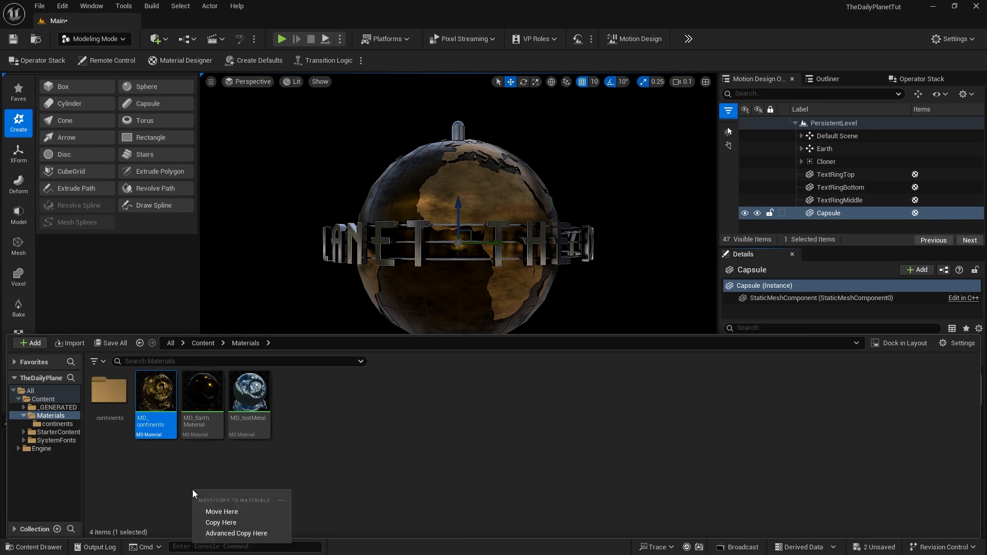
{"action": "left_click", "coordinate": [224, 523]}
Step: Rename the copied continents material MD_shaft
{"action": "left_click", "coordinate": [291, 425]}
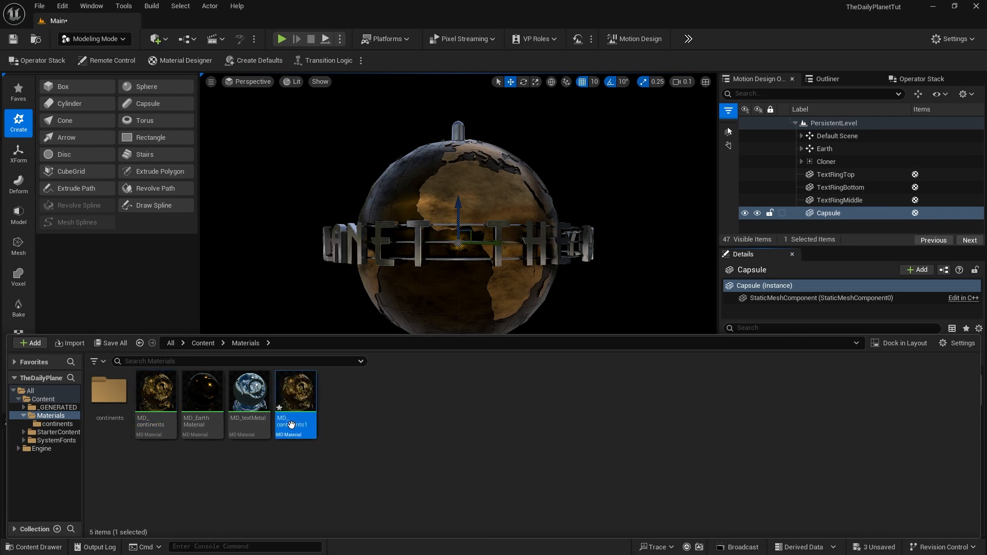
{"action": "left_click", "coordinate": [291, 425]}
{"action": "type", "text": "MD_"}
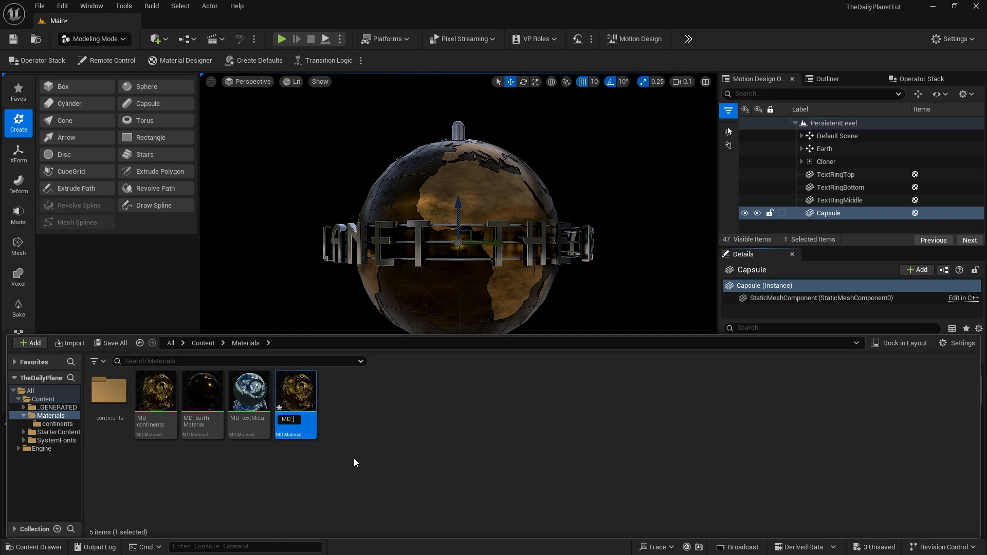
{"action": "type", "text": "shaft"}
{"action": "key", "text": "Return"}
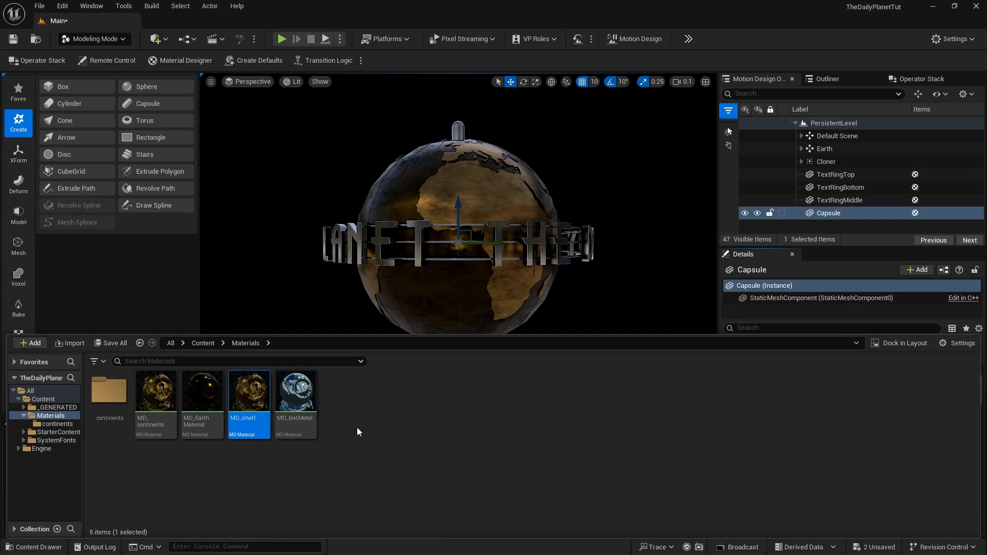
Step: In MD_shaft's Base Color noise layer, reset the texture offset to 0 and set the Y tiling to 18, saving the material
{"action": "double_click", "coordinate": [252, 394]}
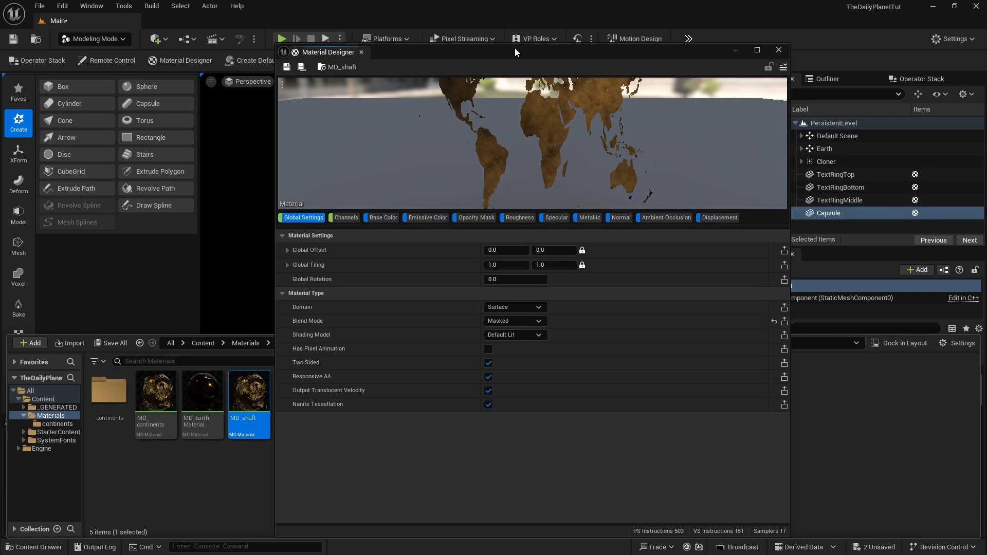
{"action": "left_click_drag", "start_coordinate": [514, 48], "coordinate": [576, 58]}
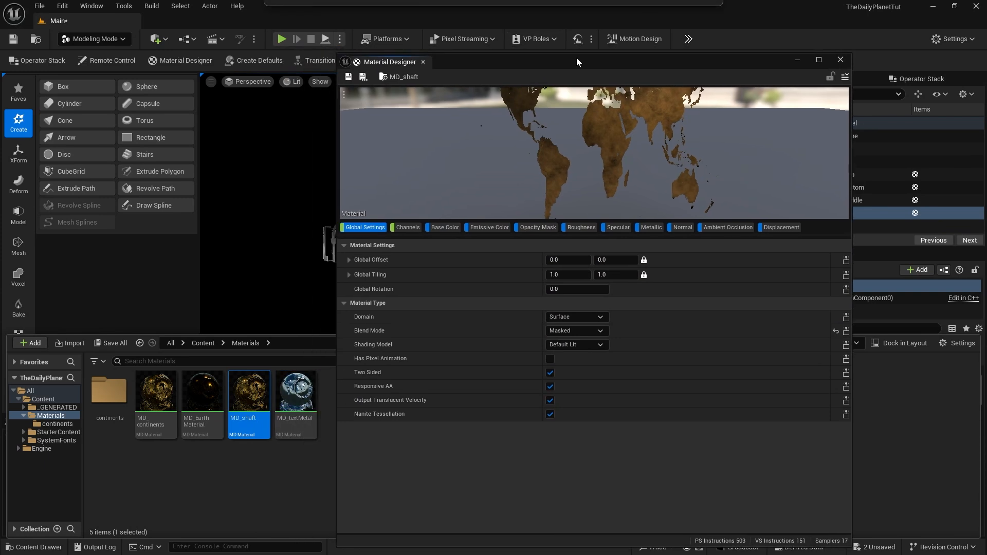
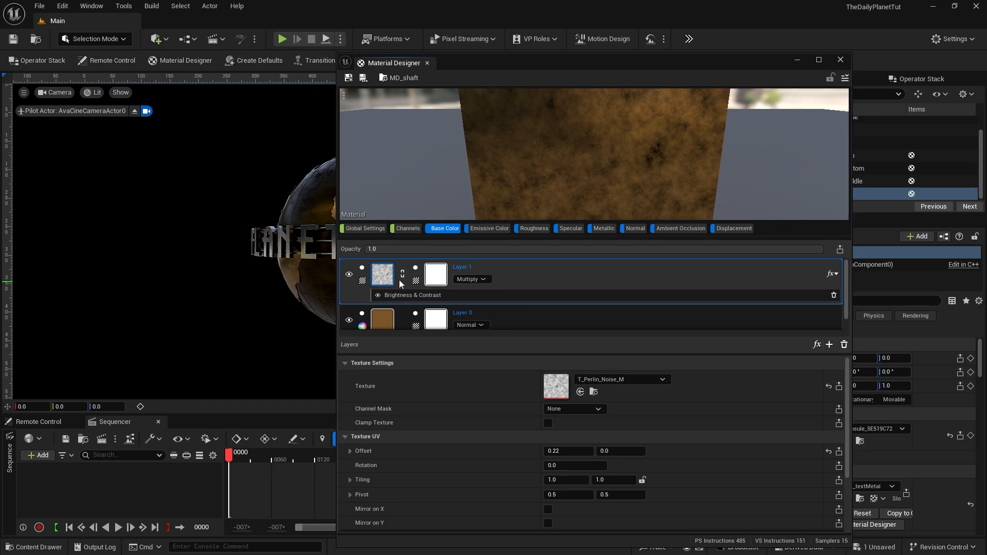
{"action": "mouse_move", "coordinate": [386, 279]}
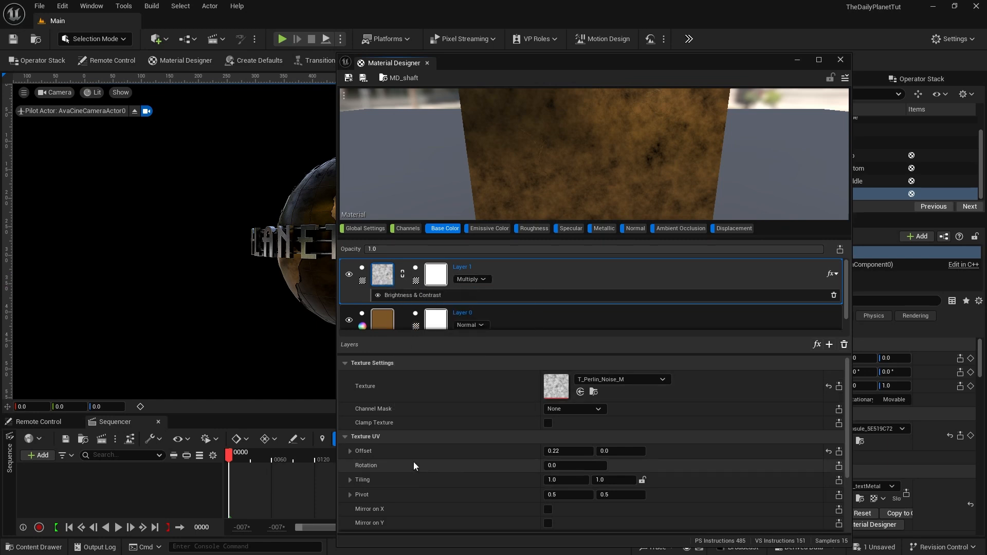
{"action": "left_click", "coordinate": [828, 452]}
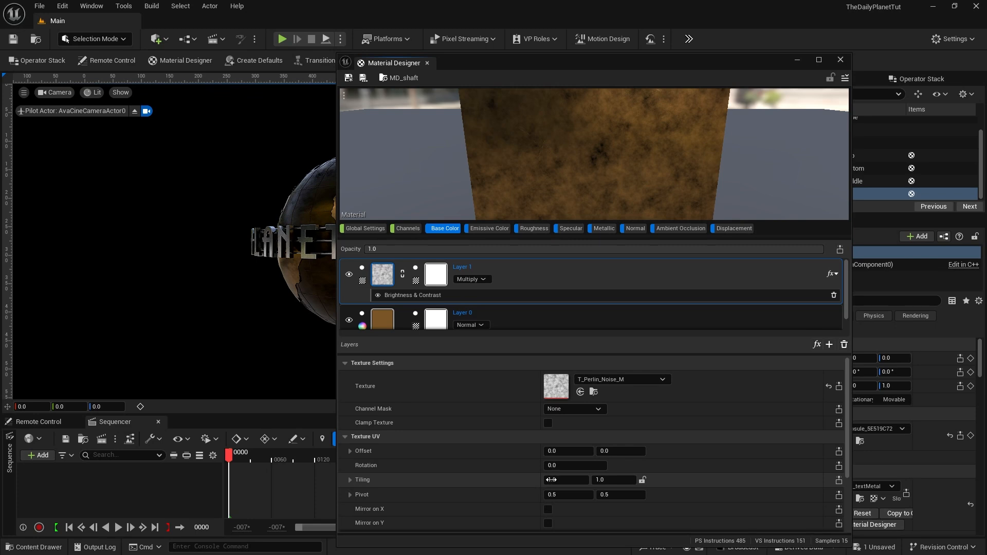
{"action": "left_click", "coordinate": [602, 480]}
{"action": "key", "text": "Return"}
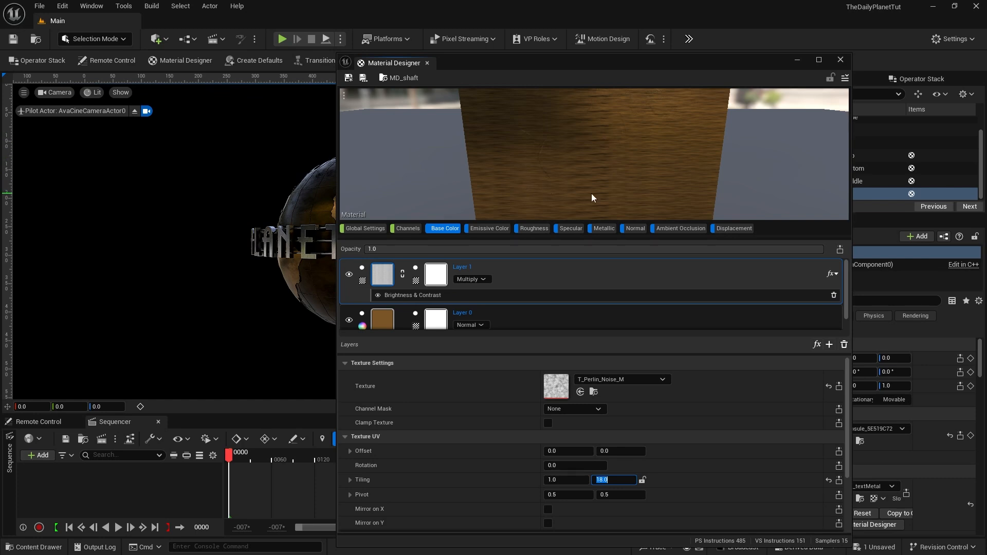
{"action": "left_click", "coordinate": [352, 79]}
{"action": "left_click", "coordinate": [841, 59]}
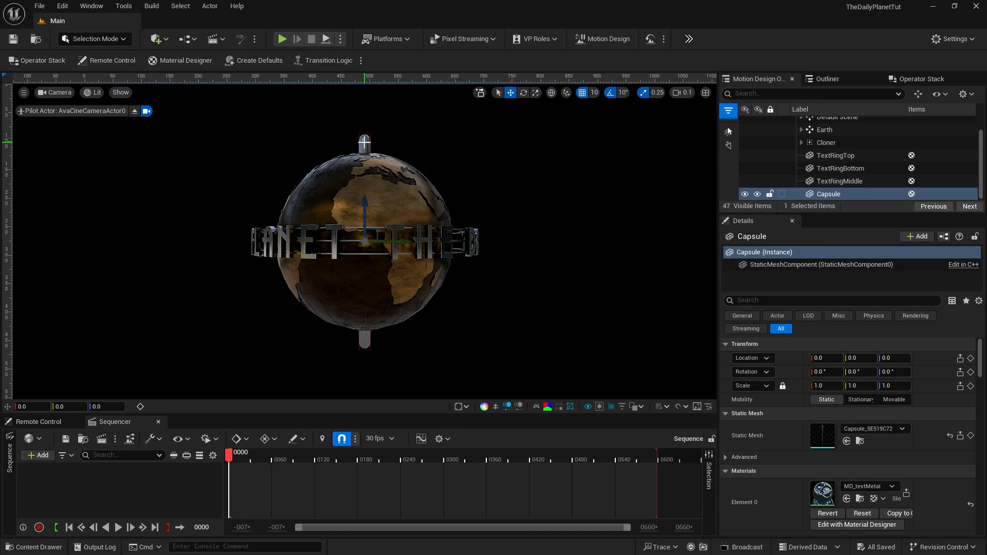
Step: Rename the Capsule actor Shaft
{"action": "left_click", "coordinate": [828, 194]}
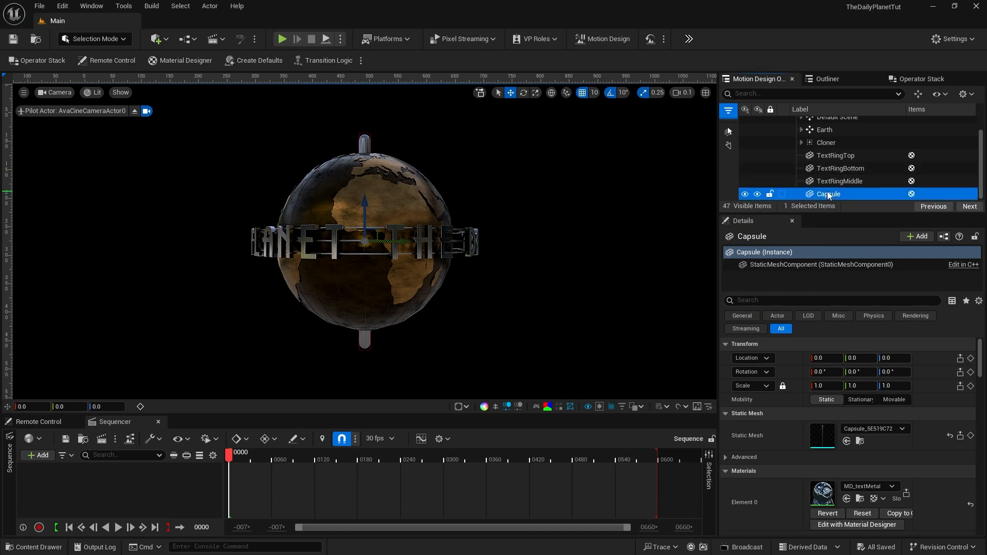
{"action": "left_click", "coordinate": [829, 195]}
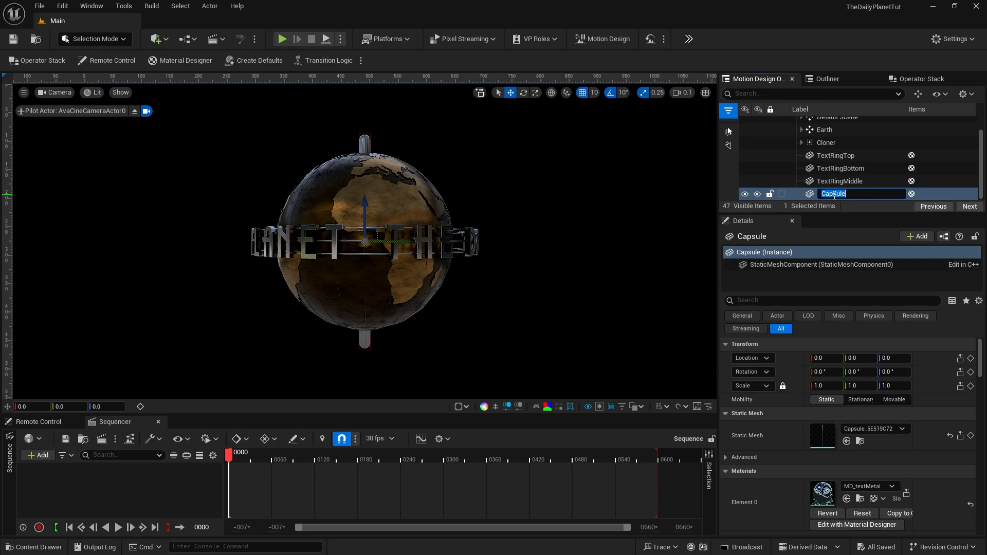
{"action": "type", "text": "Shaft"}
{"action": "key", "text": "Return"}
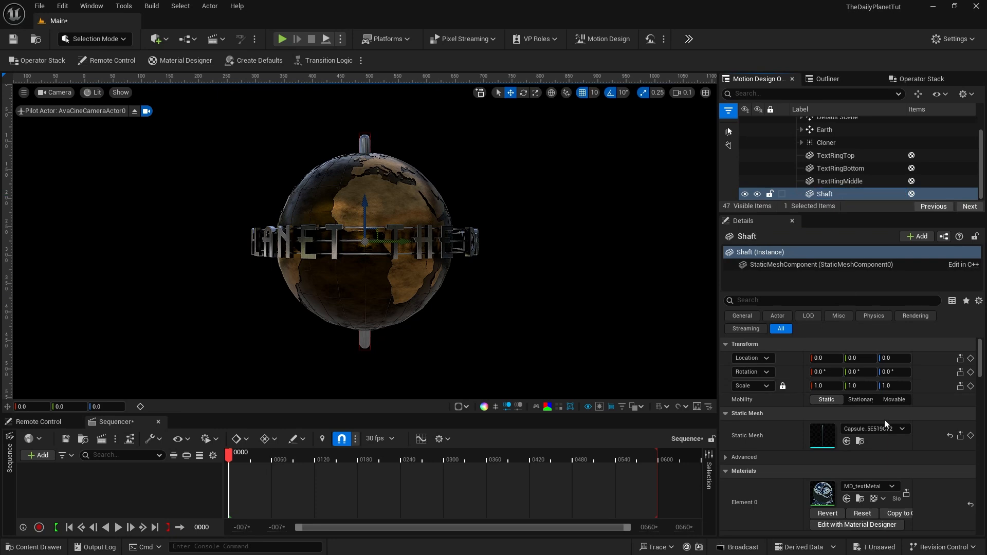
Step: Replace the Shaft's Element 0 material with MD_shaft
{"action": "left_click", "coordinate": [858, 486]}
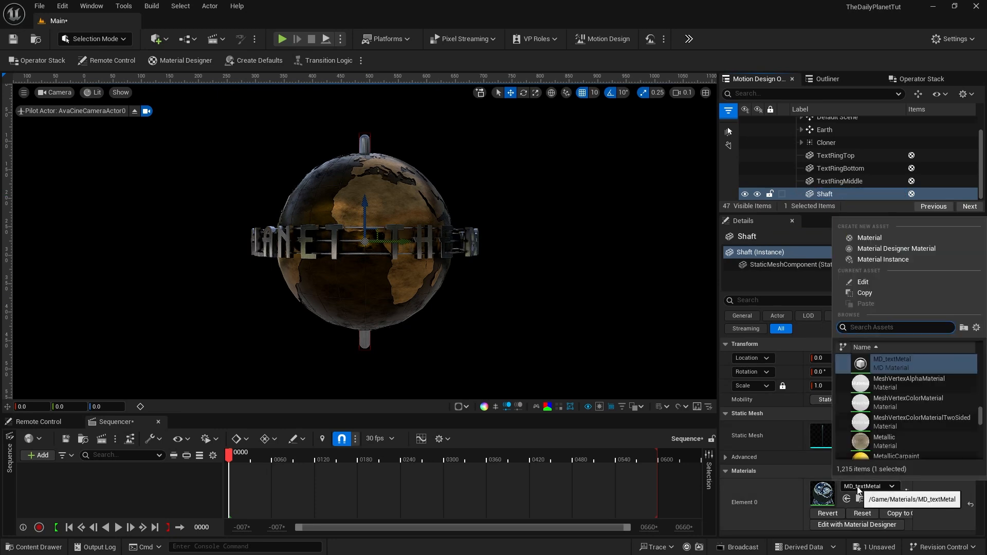
{"action": "type", "text": "md_"}
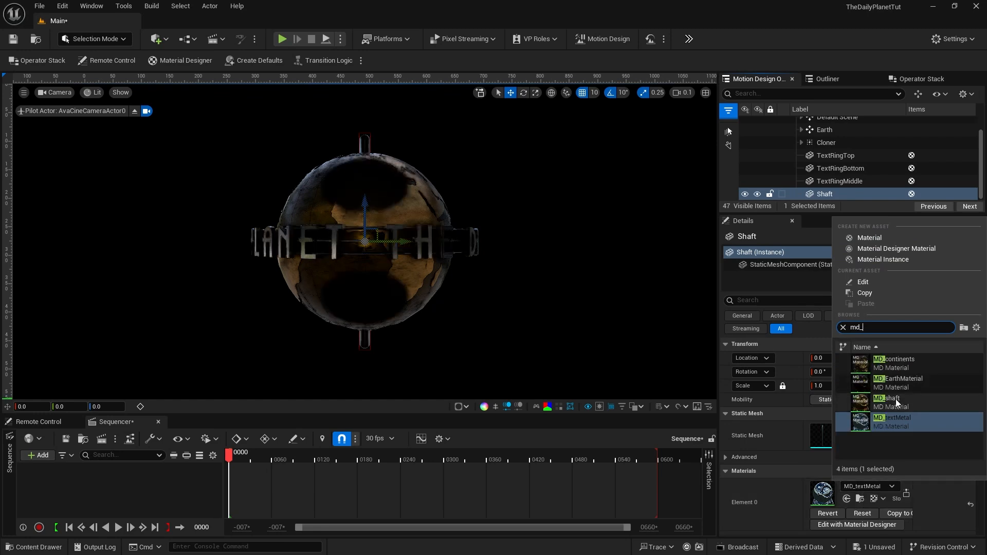
{"action": "left_click", "coordinate": [896, 399]}
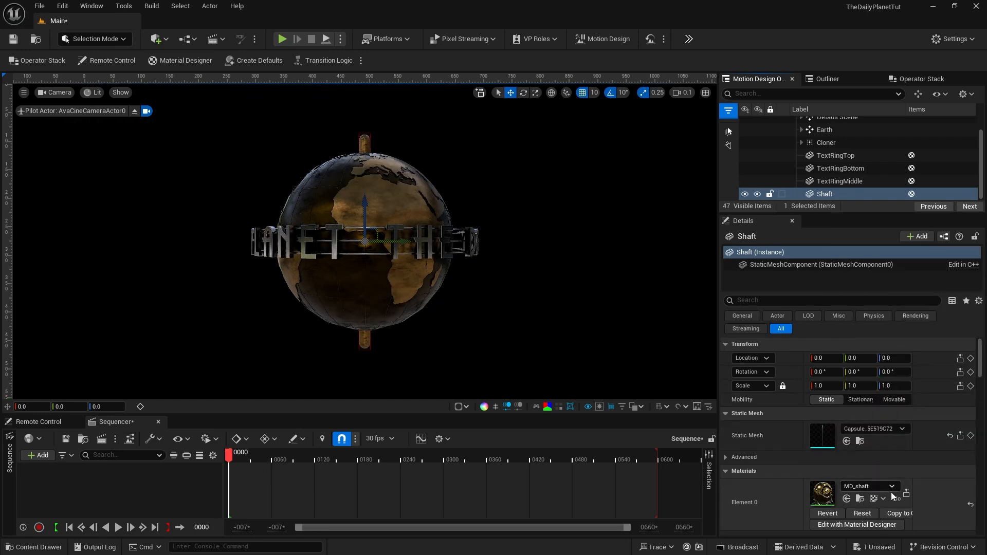
Step: Switch to Motion Design mode and inspect the shaft's upper end above the globe up close
{"action": "left_click", "coordinate": [84, 39]}
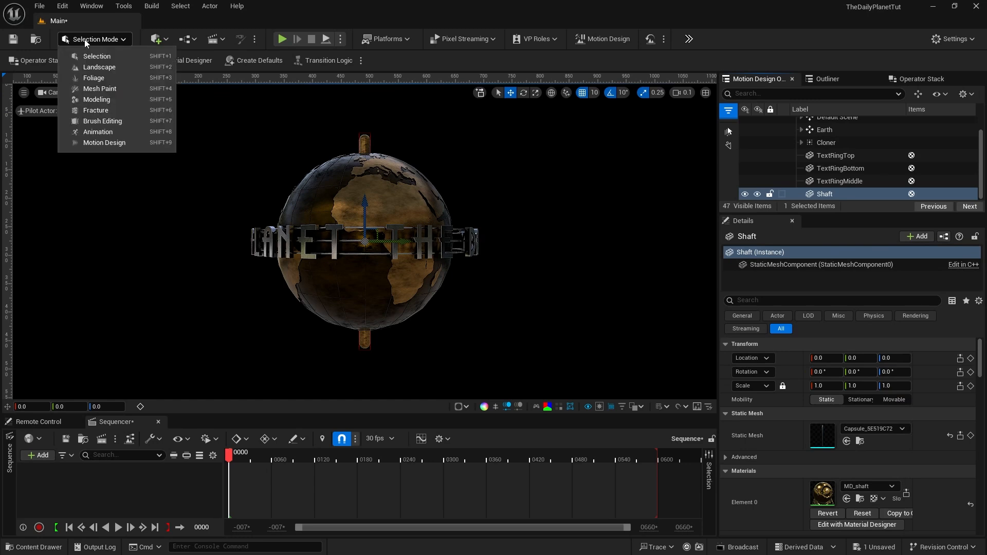
{"action": "left_click", "coordinate": [95, 144]}
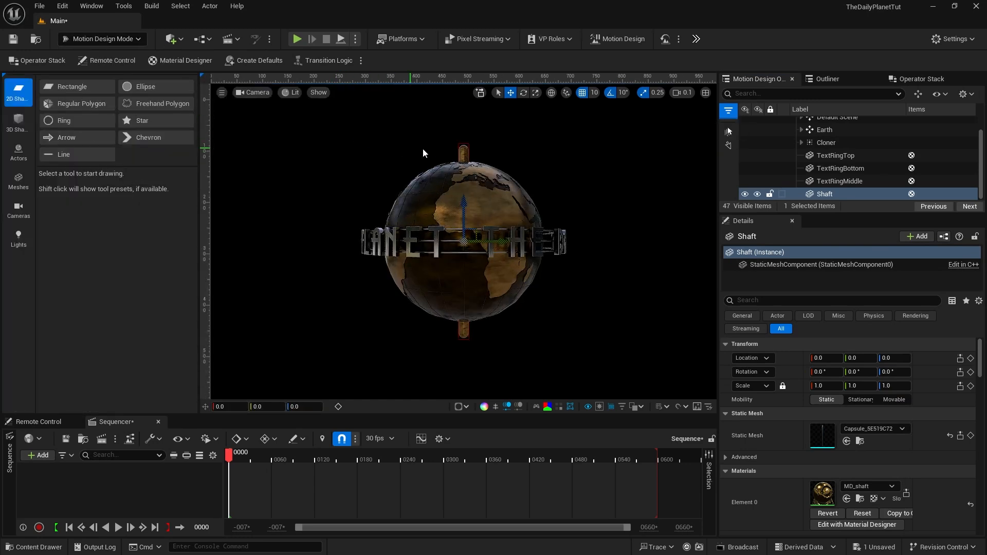
{"action": "scroll", "coordinate": [498, 182], "scroll_direction": "up", "scroll_amount": 2}
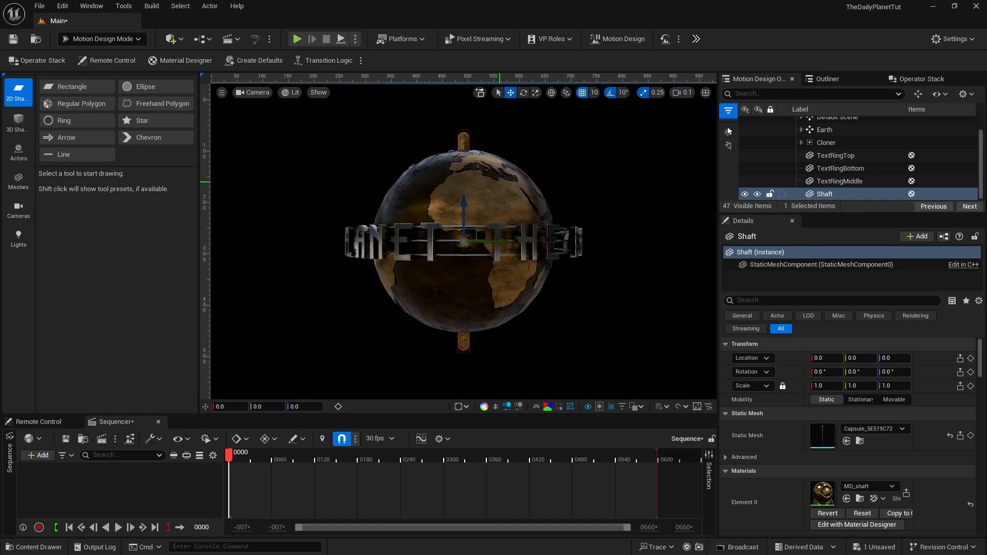
{"action": "key", "text": "w"}
{"action": "right_click_drag", "start_coordinate": [500, 182], "coordinate": [501, 183]}
{"action": "key", "text": "e"}
{"action": "key", "text": "w"}
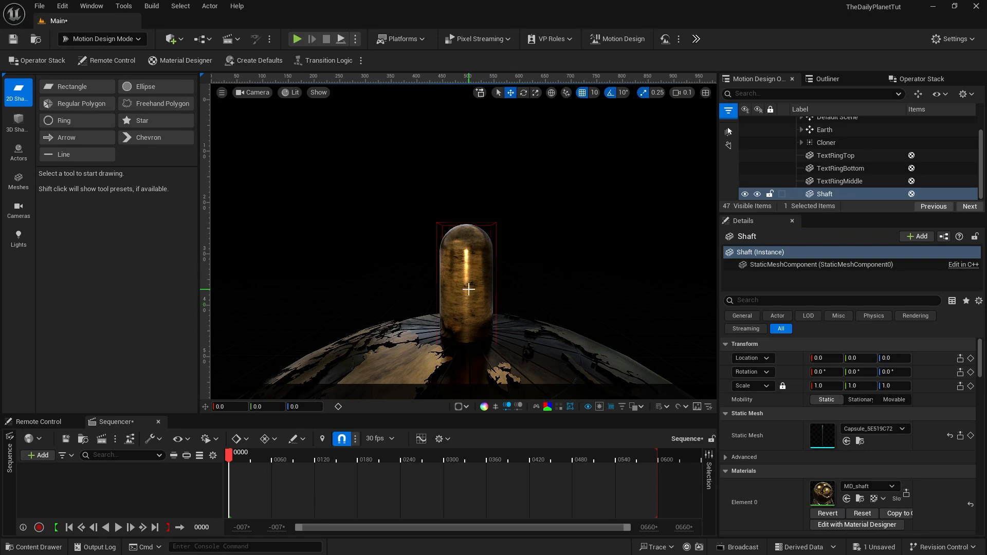
Step: Open the Shaft's material in Material Designer beside the capsule view and select the Base Color noise layer's texture
{"action": "left_click", "coordinate": [873, 524]}
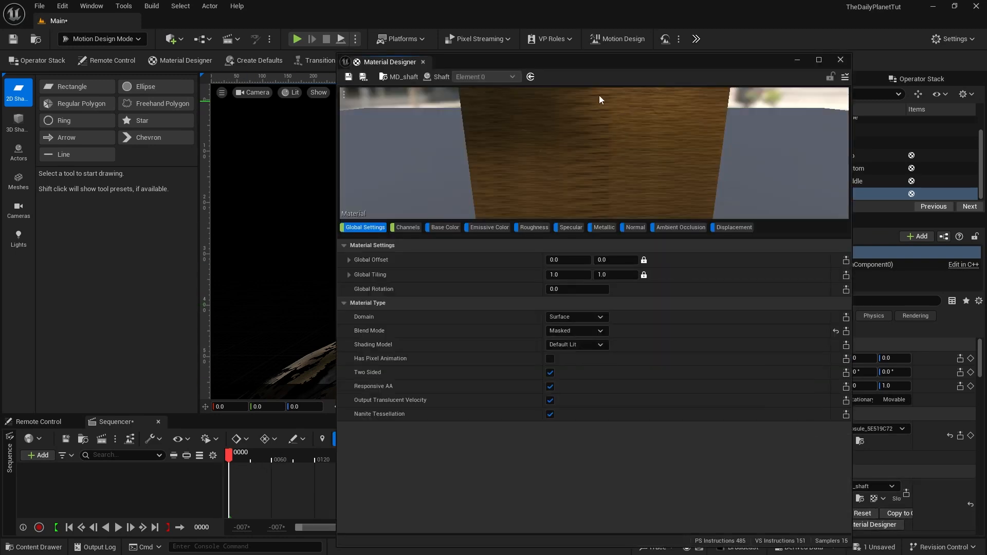
{"action": "left_click_drag", "start_coordinate": [576, 66], "coordinate": [632, 83]}
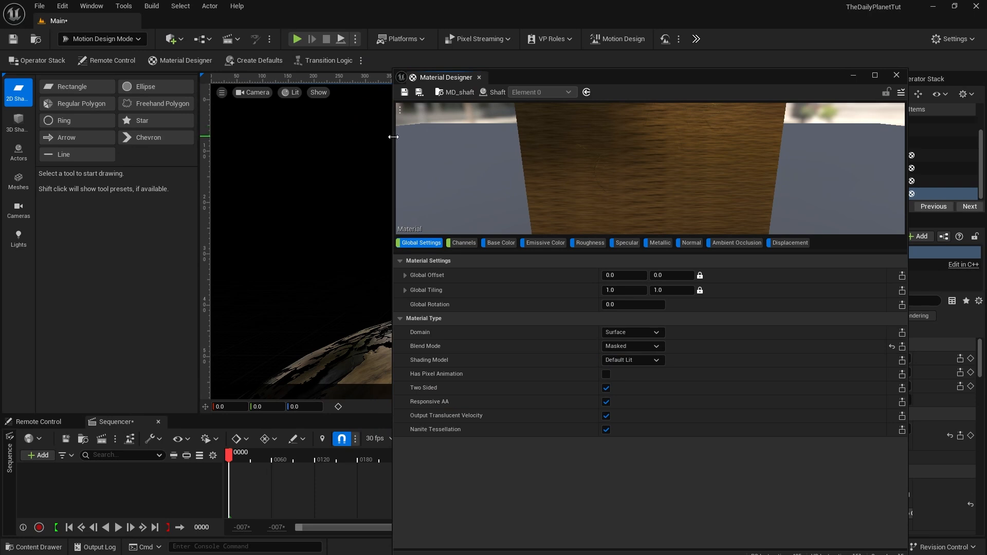
{"action": "left_click_drag", "start_coordinate": [392, 138], "coordinate": [558, 137]}
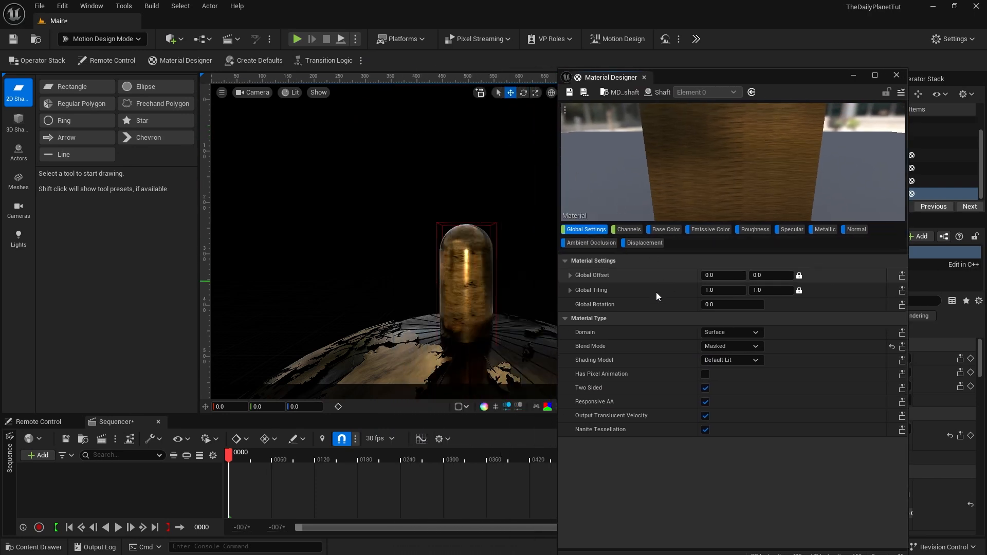
{"action": "left_click", "coordinate": [671, 229]}
{"action": "left_click", "coordinate": [605, 293]}
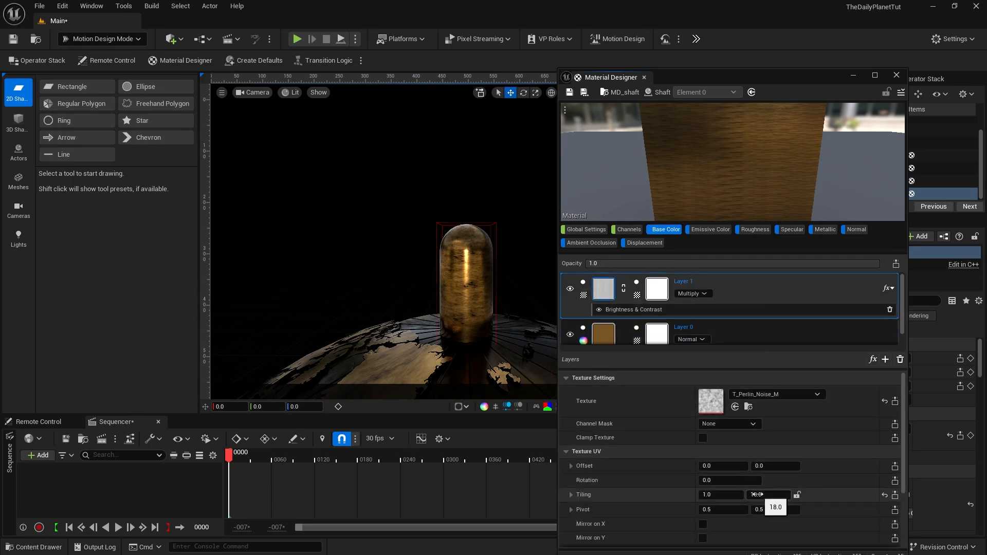
Step: Try different Y tiling values on the shaft's noise texture, including about 55, 1 and 1.61
{"action": "left_click_drag", "start_coordinate": [757, 495], "coordinate": [786, 495]}
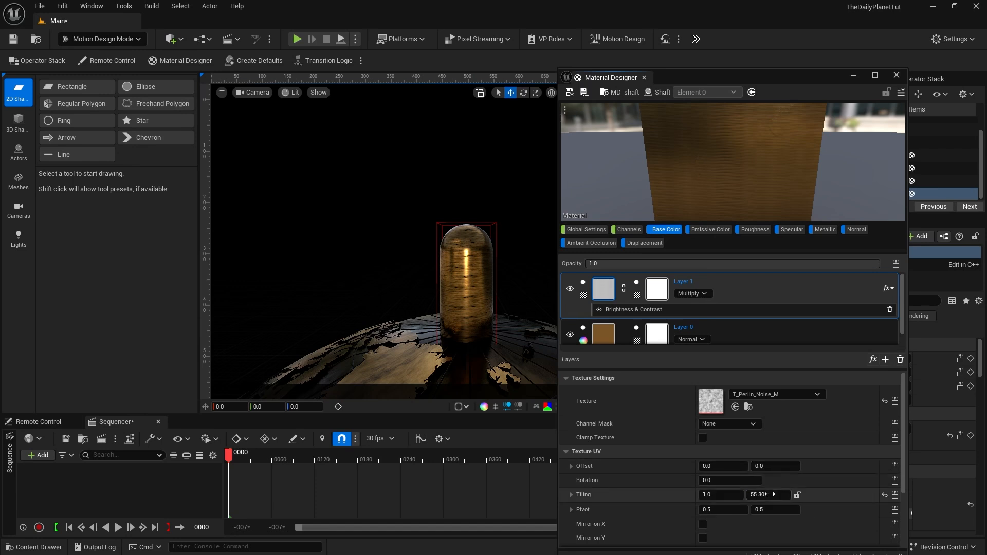
{"action": "left_click_drag", "start_coordinate": [768, 494], "coordinate": [742, 494]}
{"action": "left_click", "coordinate": [768, 495]}
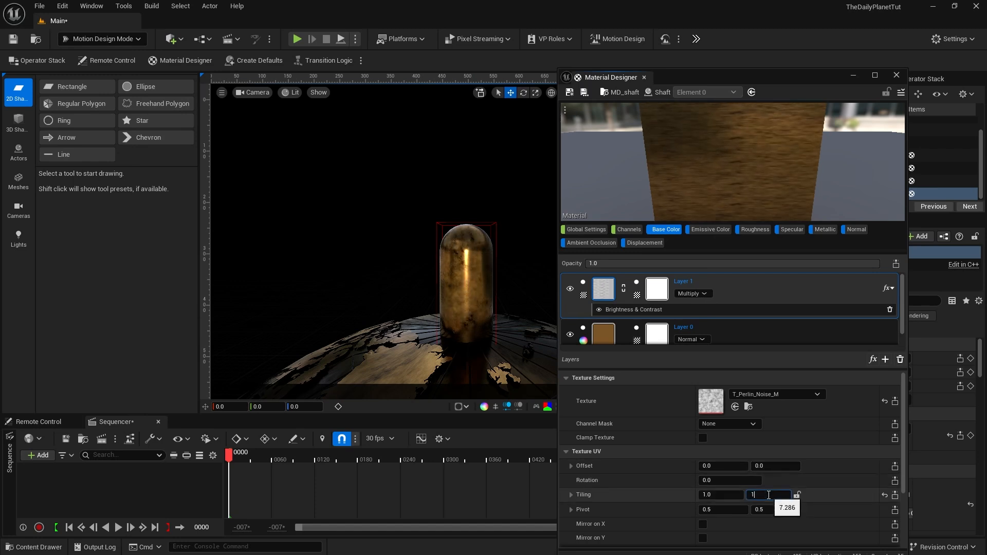
{"action": "key", "text": "Return"}
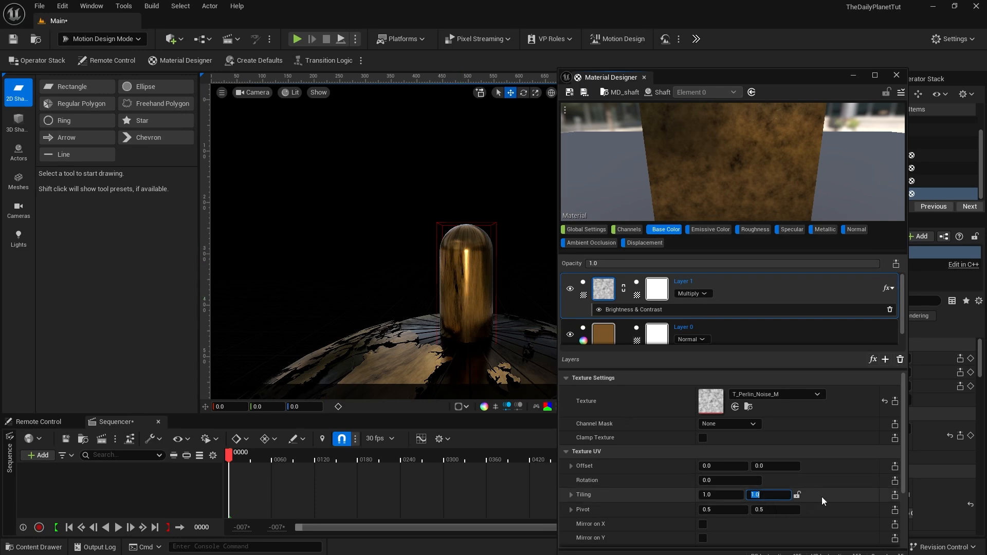
{"action": "type", "text": "1.61"}
{"action": "key", "text": "Return"}
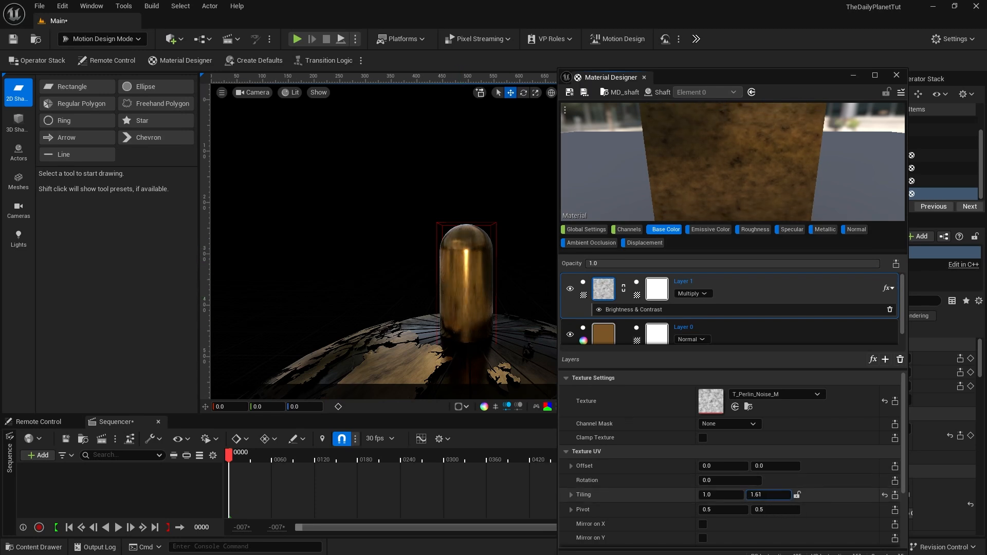
Step: Set the noise texture's Y tiling to 10 and save the MD_shaft material
{"action": "left_click_drag", "start_coordinate": [767, 494], "coordinate": [836, 494]}
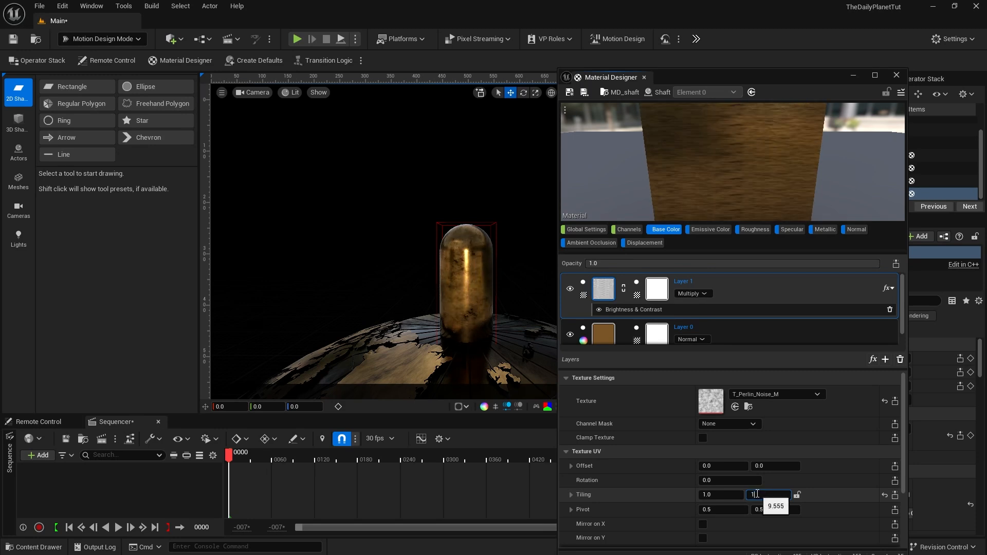
{"action": "type", "text": "10"}
{"action": "key", "text": "Return"}
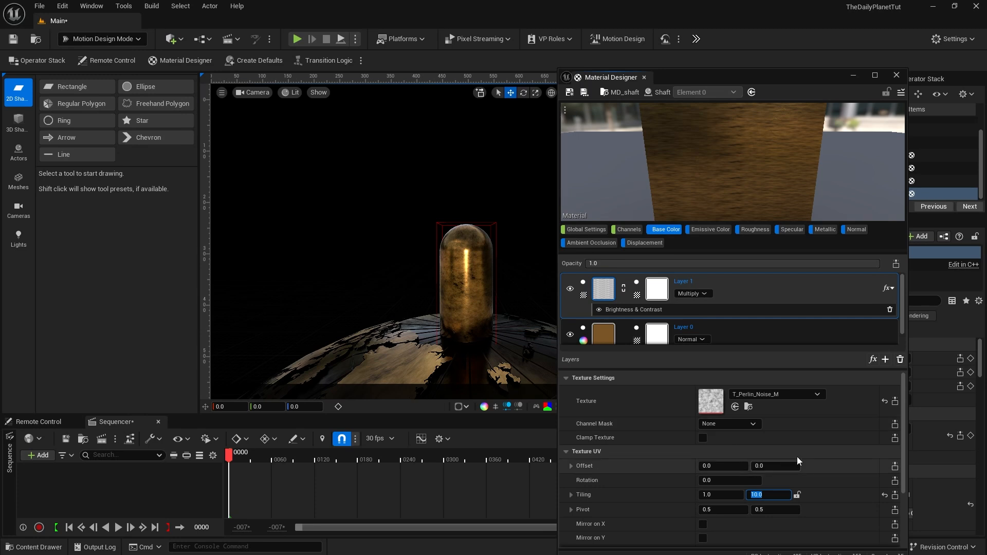
{"action": "left_click", "coordinate": [569, 92]}
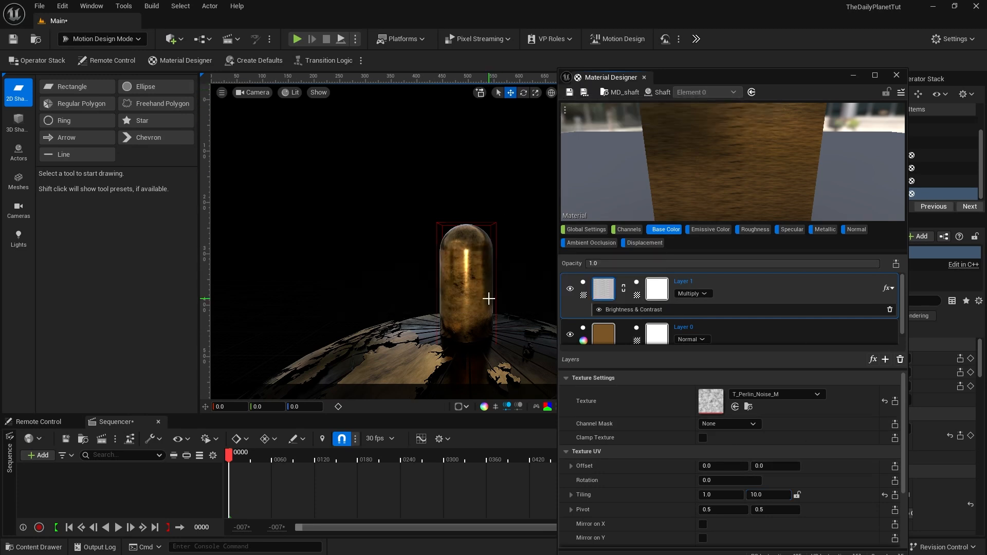
Step: Add a ring shape to the scene in the cine camera view and set its mesh size to 350
{"action": "left_click", "coordinate": [897, 75]}
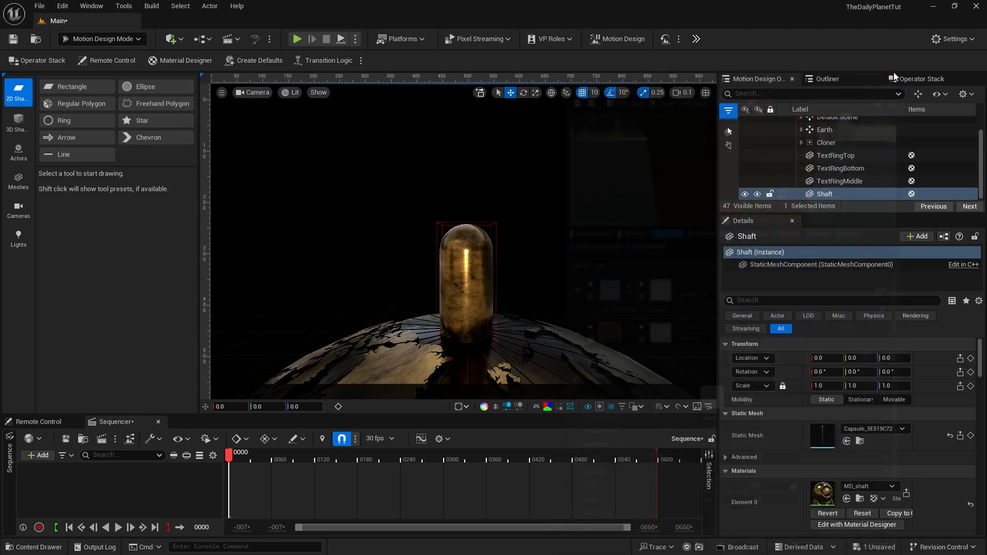
{"action": "left_click", "coordinate": [253, 95]}
{"action": "left_click", "coordinate": [258, 117]}
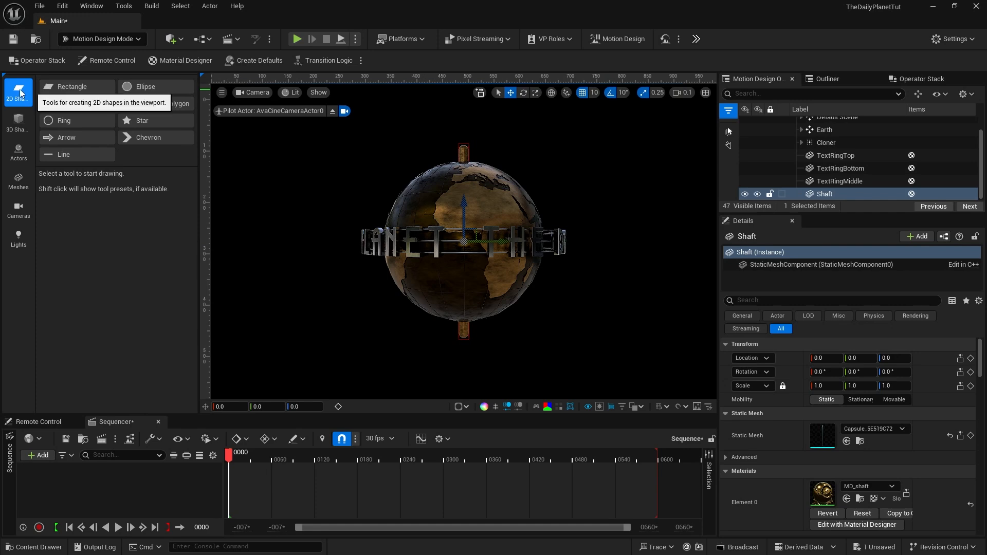
{"action": "double_click", "coordinate": [62, 122]}
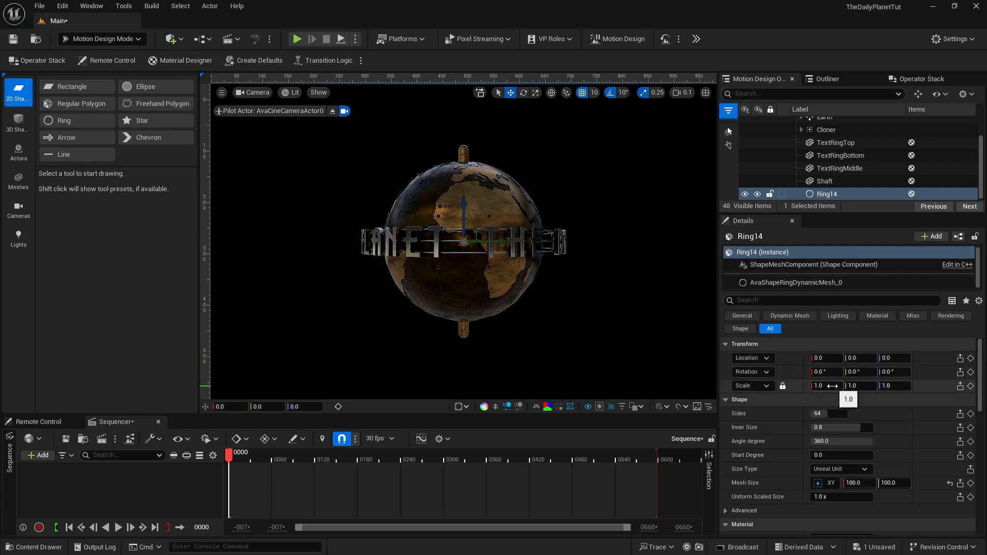
{"action": "scroll", "coordinate": [836, 391], "scroll_direction": "down", "scroll_amount": 4}
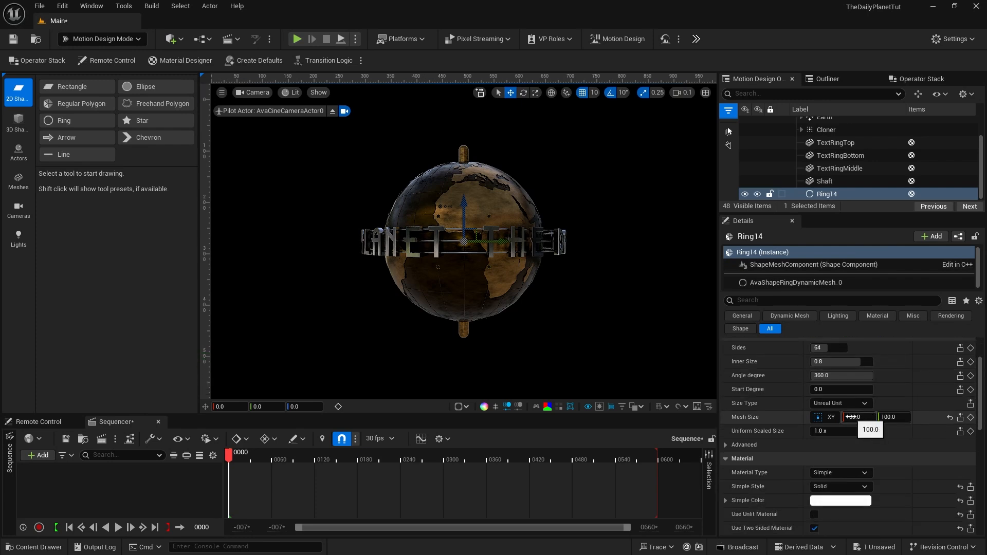
{"action": "left_click", "coordinate": [852, 417]}
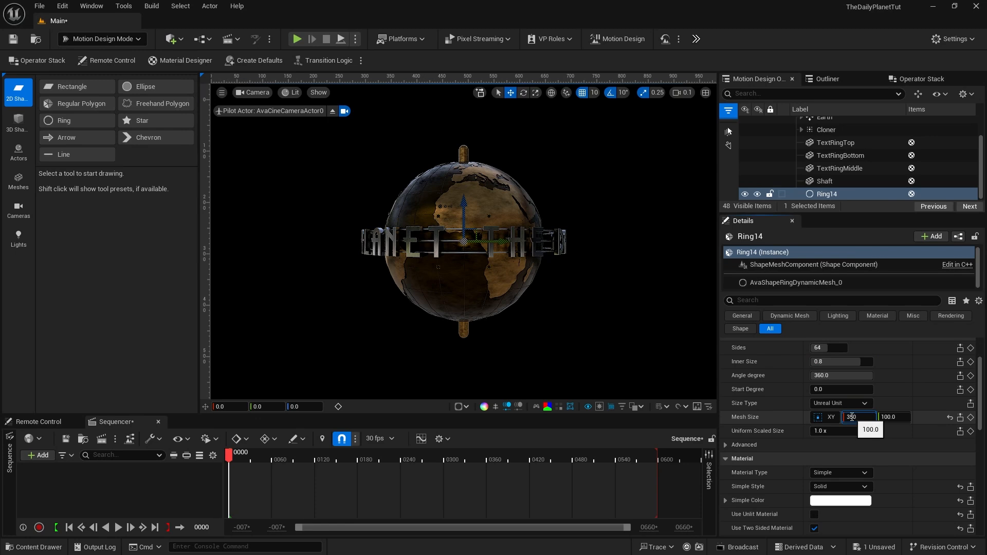
{"action": "key", "text": "Return"}
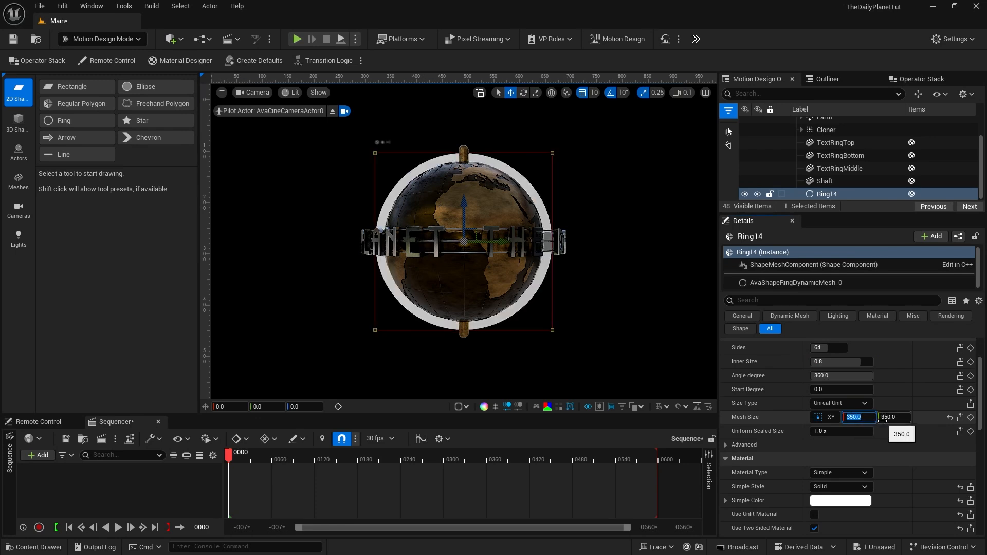
Step: Set the new ring's sides to 128 and its inner size to 0.9
{"action": "scroll", "coordinate": [894, 411], "scroll_direction": "up", "scroll_amount": 3}
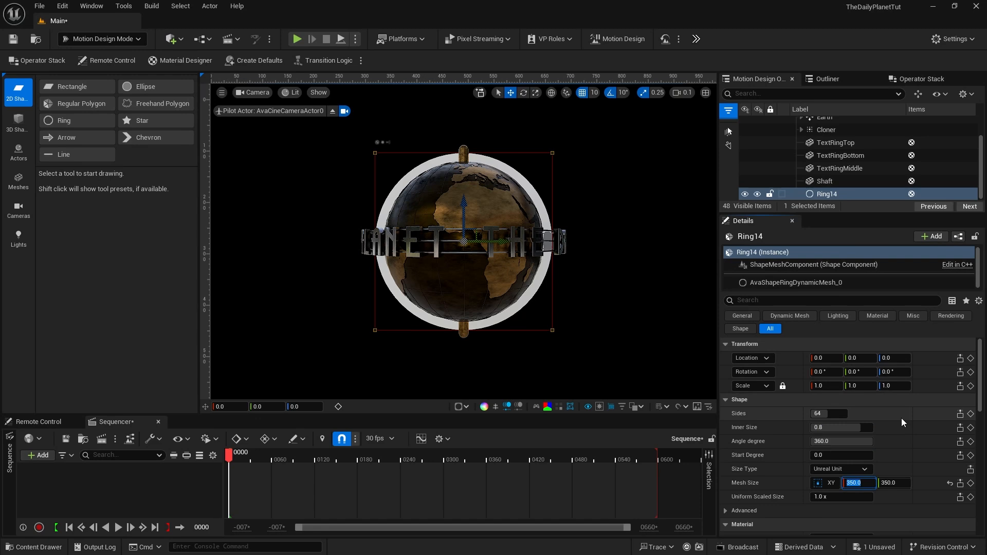
{"action": "left_click", "coordinate": [821, 415]}
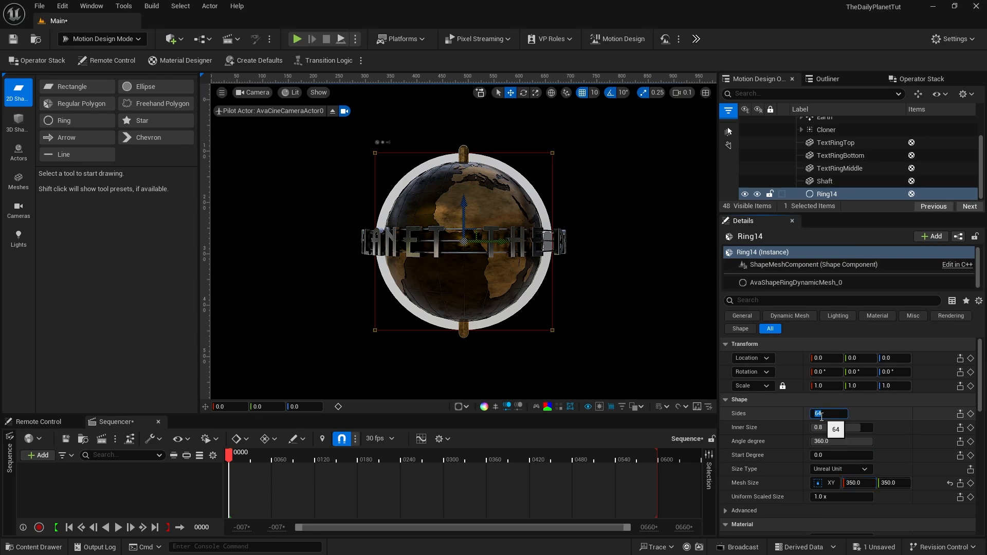
{"action": "type", "text": "128"}
{"action": "left_click", "coordinate": [829, 428]}
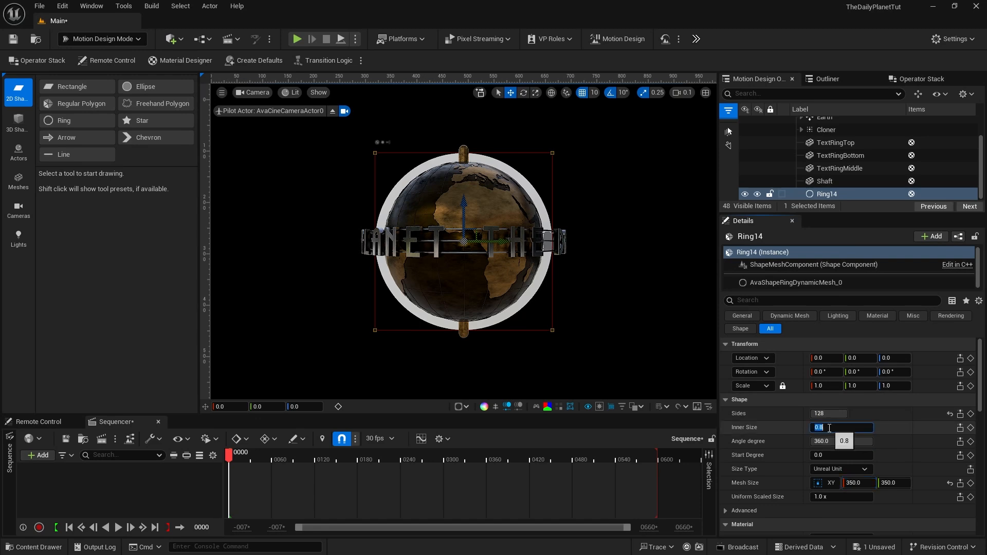
{"action": "key", "text": "BackSpace"}
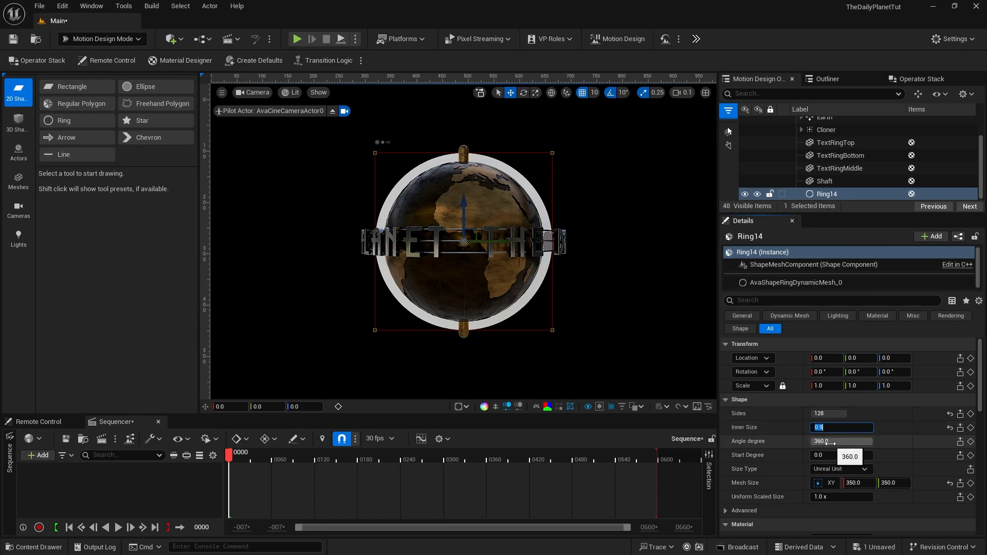
Step: Turn the ring into a half arc with an angle of 180 degrees and a start degree of 180
{"action": "left_click", "coordinate": [830, 443]}
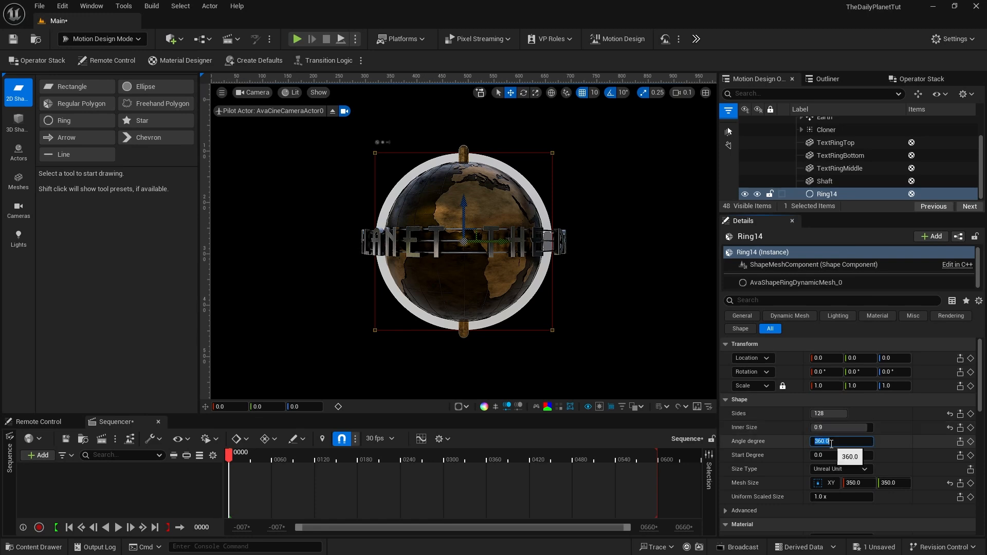
{"action": "key", "text": "Return"}
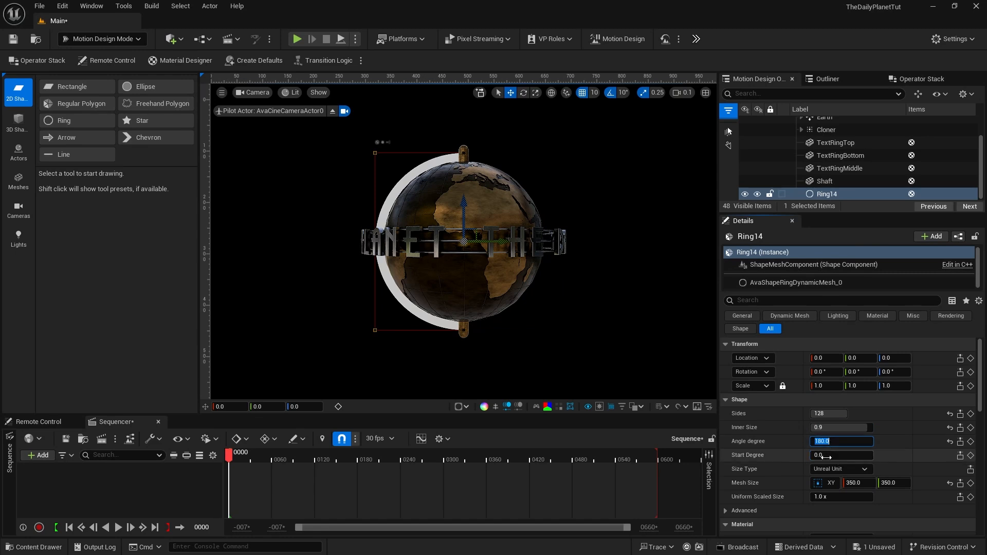
{"action": "left_click", "coordinate": [825, 456]}
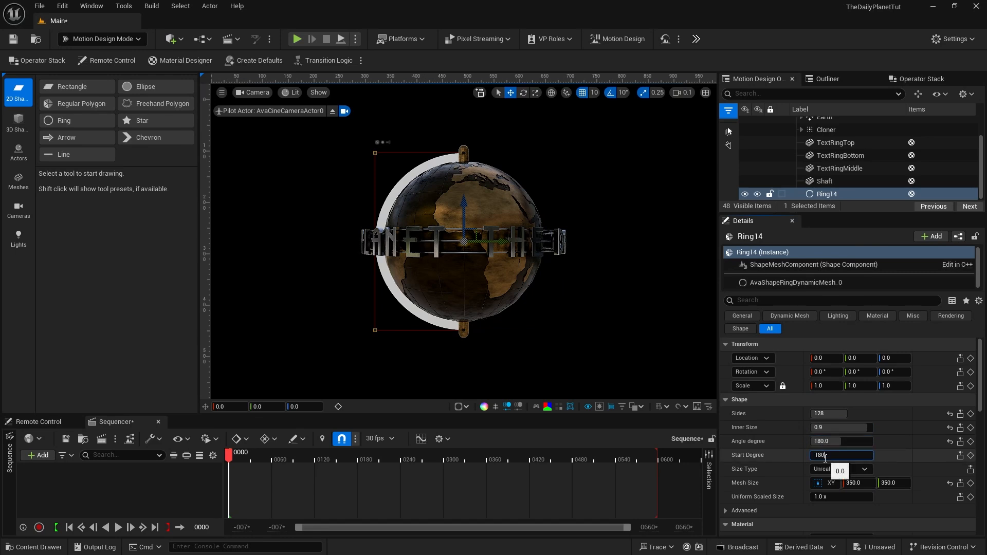
{"action": "key", "text": "Return"}
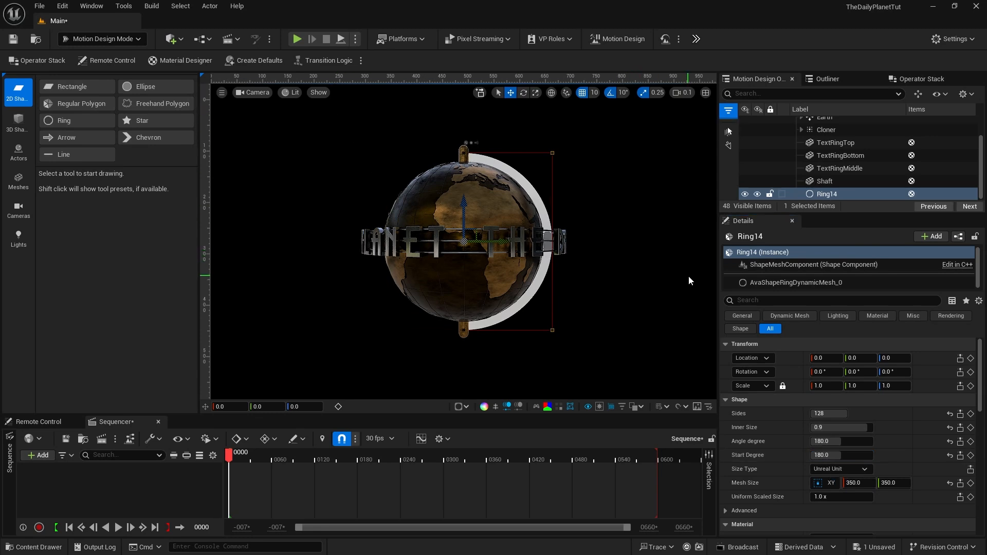
Step: Apply an Extrude modifier to the half ring with an extrude depth of 4 cm
{"action": "right_click_drag", "start_coordinate": [620, 265], "coordinate": [481, 345]}
{"action": "key", "text": "d"}
{"action": "key", "text": "d"}
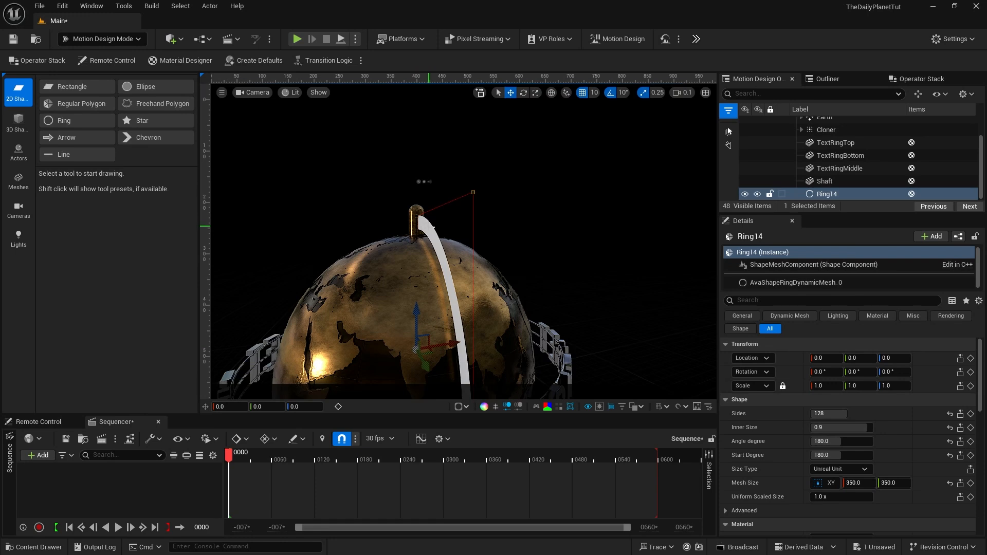
{"action": "left_click", "coordinate": [822, 195]}
{"action": "left_click", "coordinate": [912, 79]}
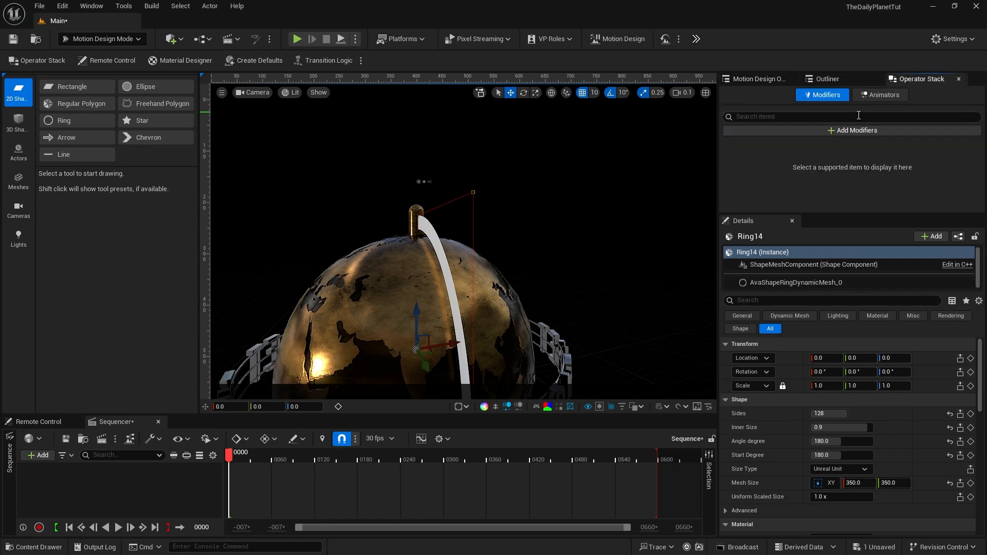
{"action": "left_click", "coordinate": [848, 130]}
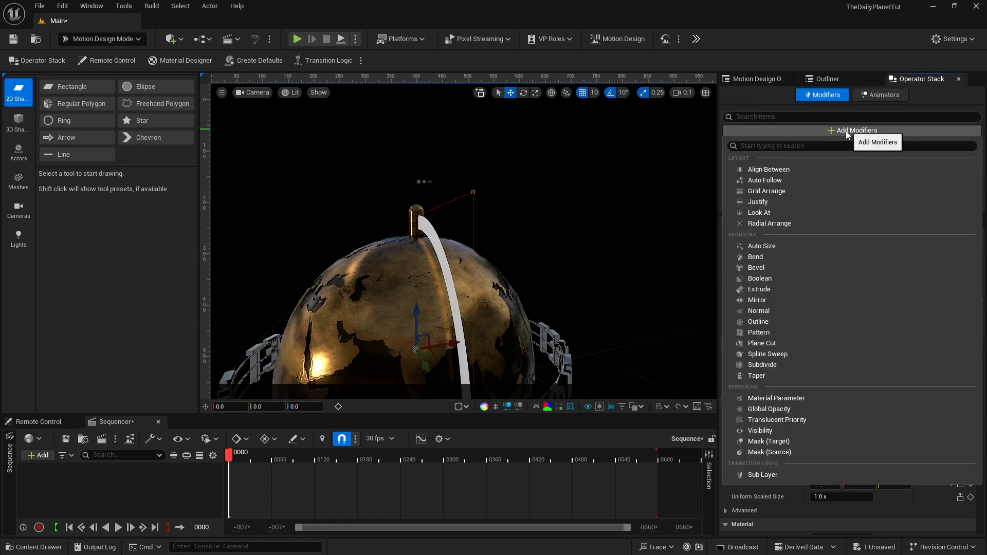
{"action": "left_click", "coordinate": [771, 287]}
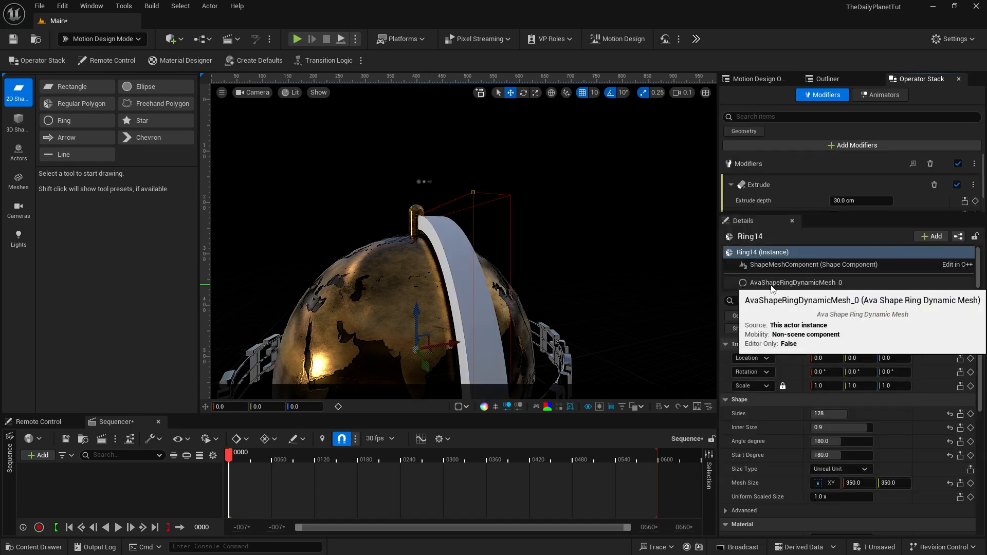
{"action": "left_click", "coordinate": [843, 200]}
{"action": "type", "text": "4"}
{"action": "key", "text": "Return"}
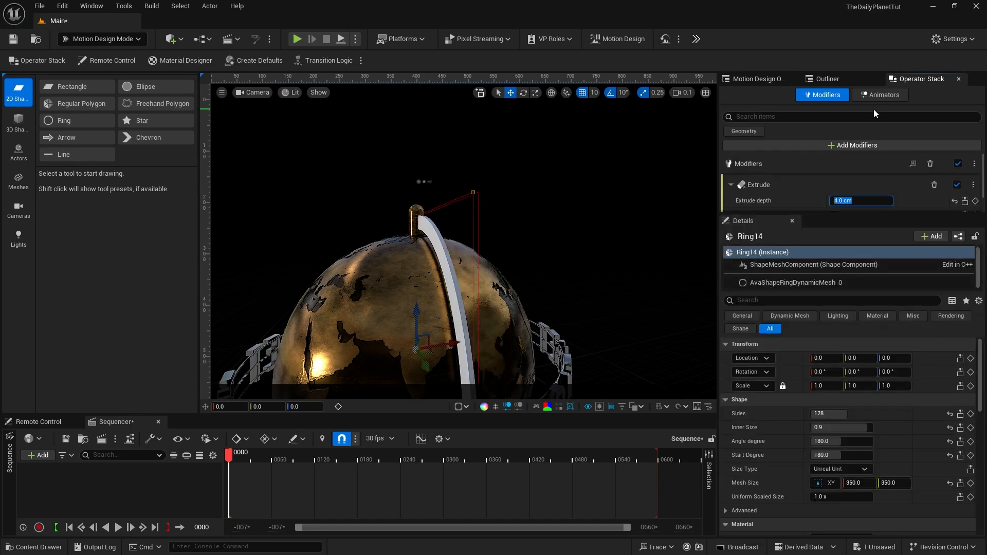
Step: Add a Bevel modifier to the extruded half ring and bring its settings into view
{"action": "left_click", "coordinate": [864, 146]}
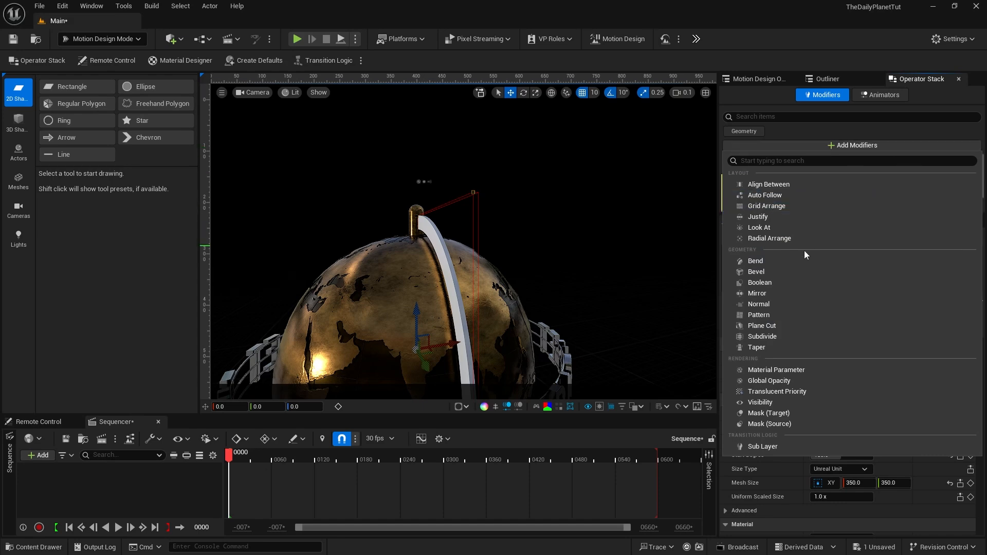
{"action": "left_click", "coordinate": [779, 276]}
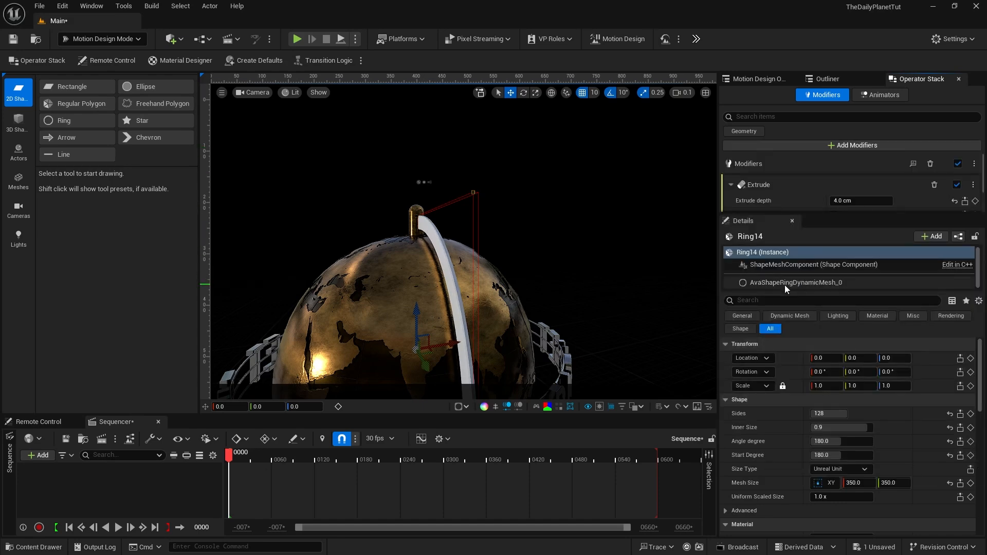
{"action": "left_click_drag", "start_coordinate": [776, 214], "coordinate": [769, 304]}
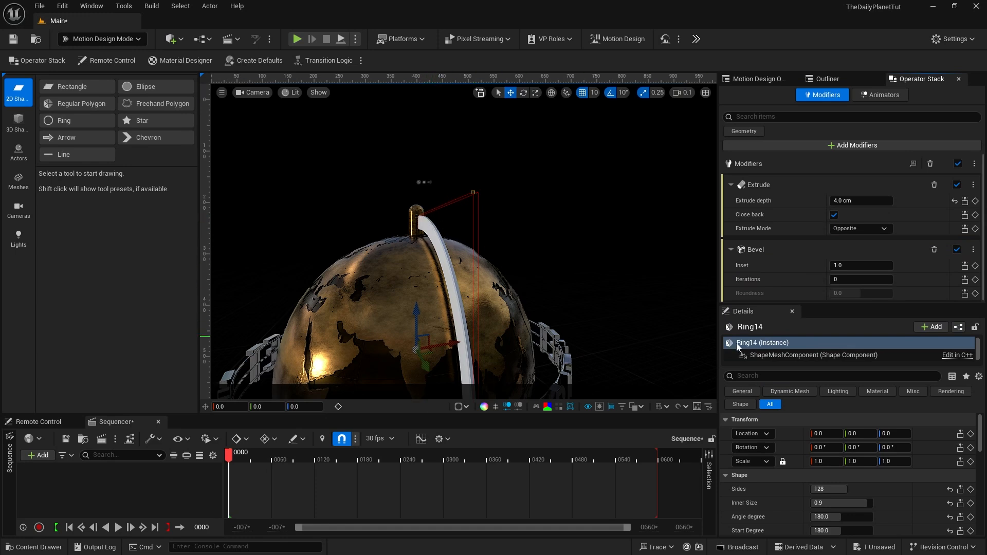
Step: Set the half ring's X location to -1 to centre it on the shaft, and return to the cine camera view
{"action": "left_click", "coordinate": [755, 80]}
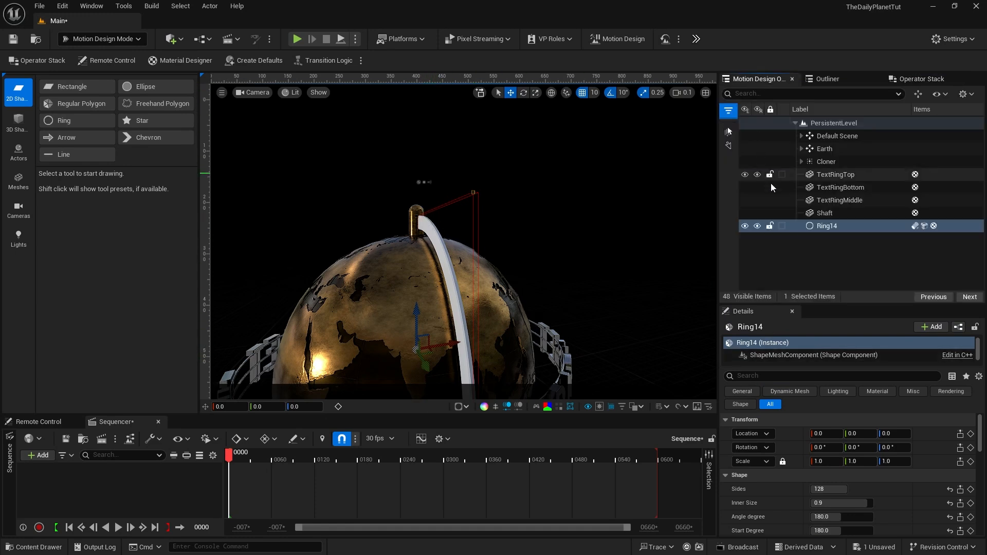
{"action": "left_click_drag", "start_coordinate": [800, 304], "coordinate": [799, 214]}
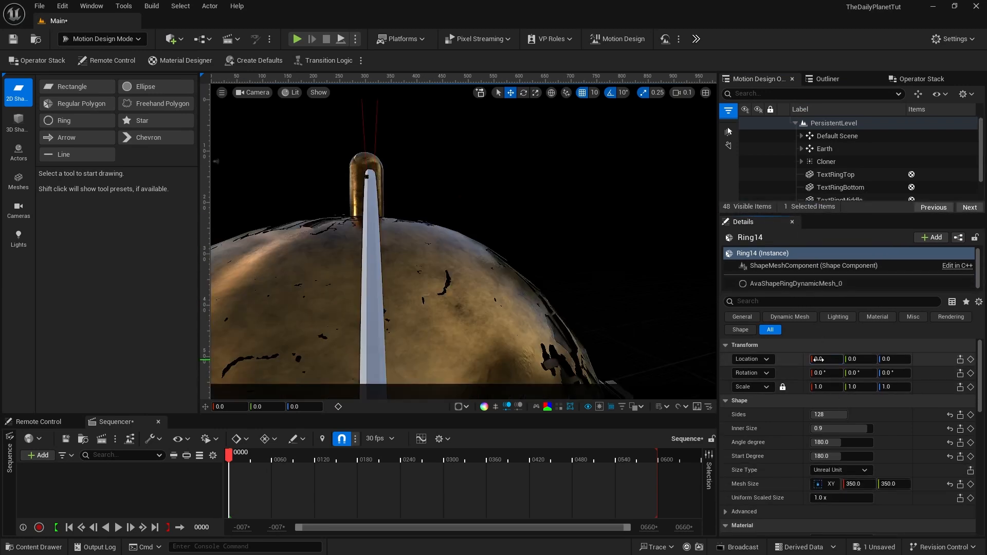
{"action": "left_click", "coordinate": [821, 359]}
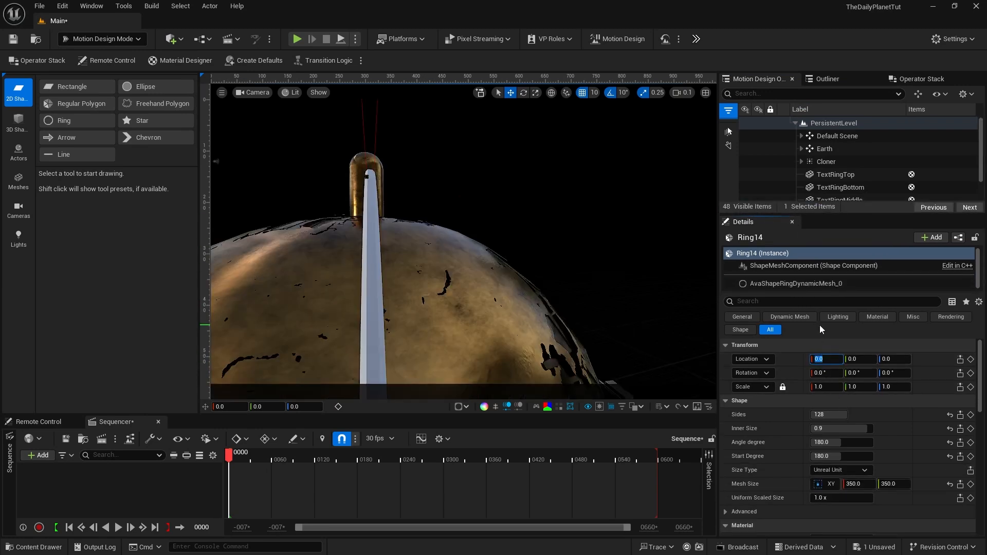
{"action": "type", "text": "-1"}
{"action": "key", "text": "Return"}
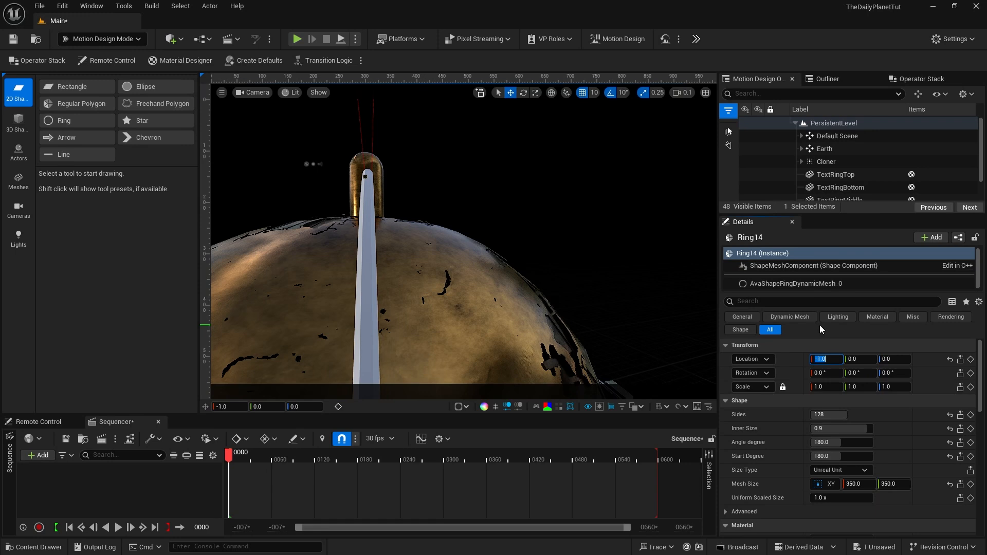
{"action": "left_click", "coordinate": [253, 93]}
{"action": "left_click", "coordinate": [262, 120]}
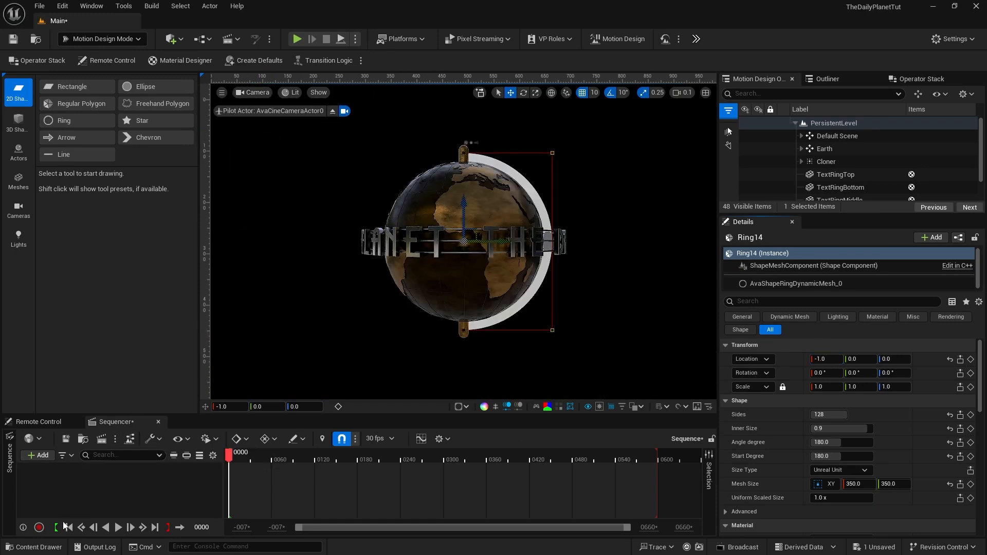
Step: Duplicate the MD_shaft material within the Materials folder and name the copy MD_arm
{"action": "left_click", "coordinate": [30, 547]}
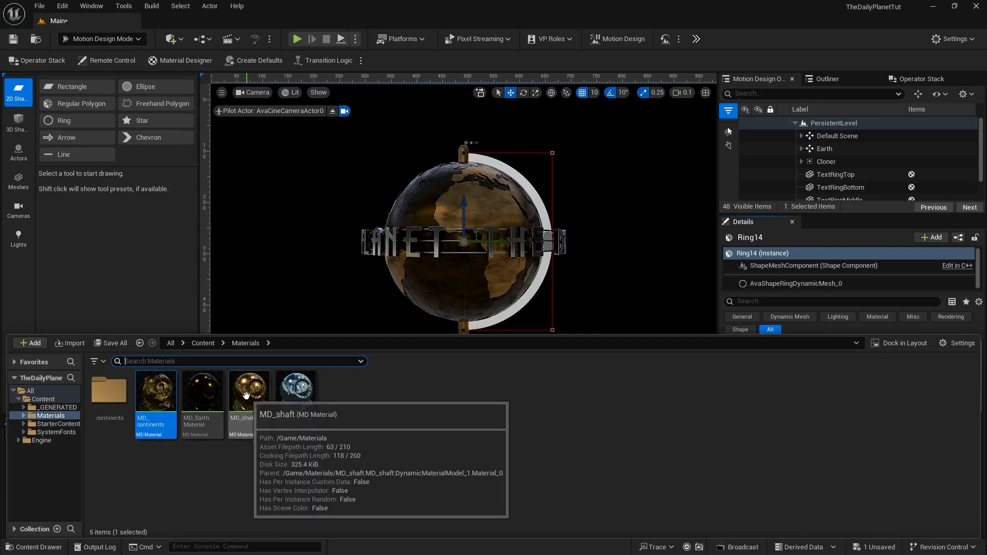
{"action": "left_click_drag", "start_coordinate": [246, 395], "coordinate": [379, 440]}
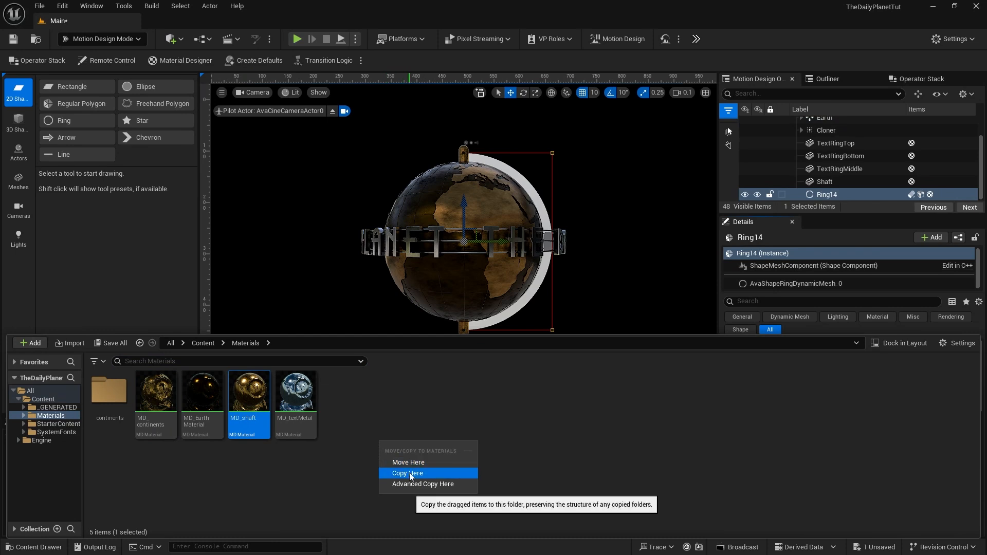
{"action": "left_click", "coordinate": [409, 473]}
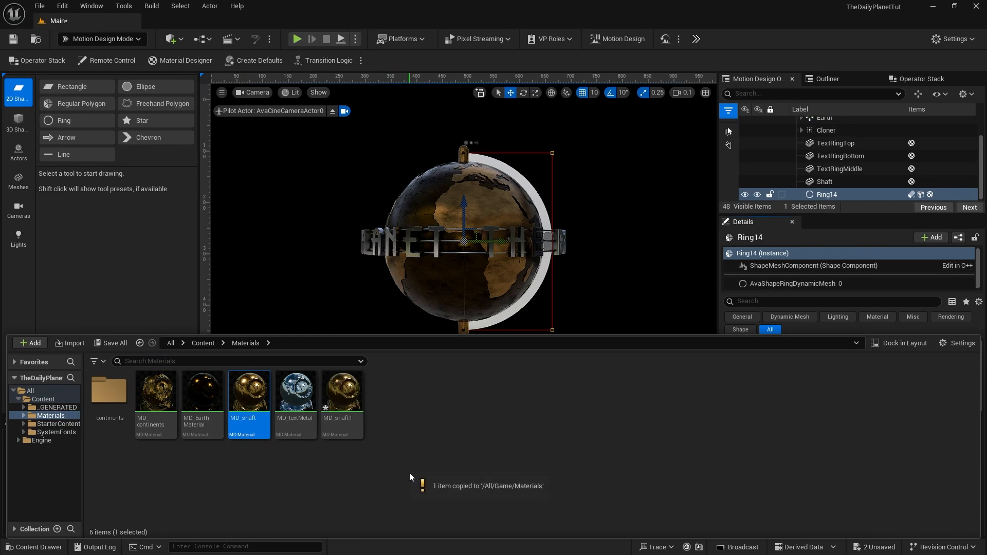
{"action": "left_click", "coordinate": [345, 419]}
{"action": "left_click", "coordinate": [346, 419]}
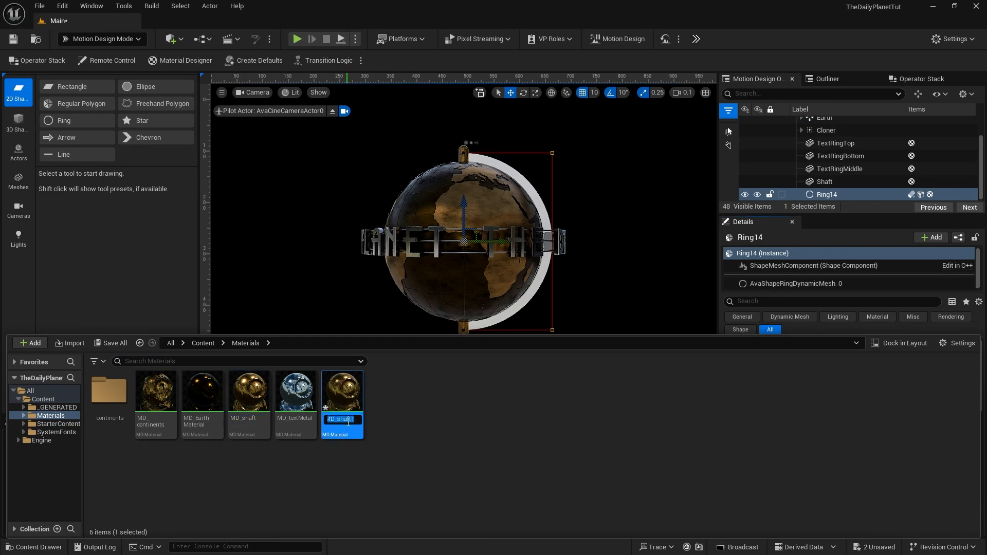
{"action": "type", "text": "MD_arm"}
{"action": "key", "text": "Return"}
Step: Reset the tiling of MD_arm's Base Color noise texture to 1 by 1, save the material and close Material Designer
{"action": "double_click", "coordinate": [156, 395]}
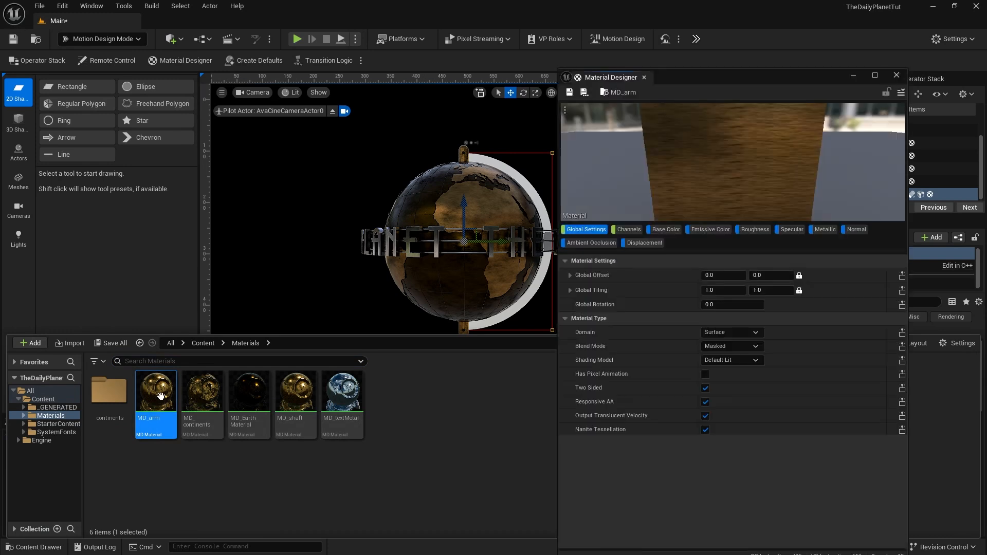
{"action": "left_click", "coordinate": [666, 229]}
{"action": "left_click", "coordinate": [621, 292]}
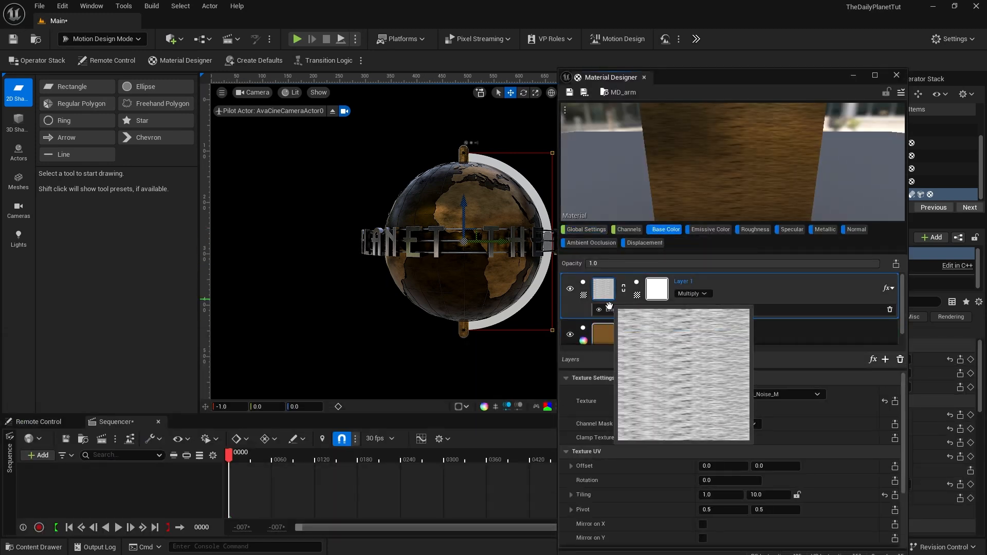
{"action": "left_click", "coordinate": [881, 492]}
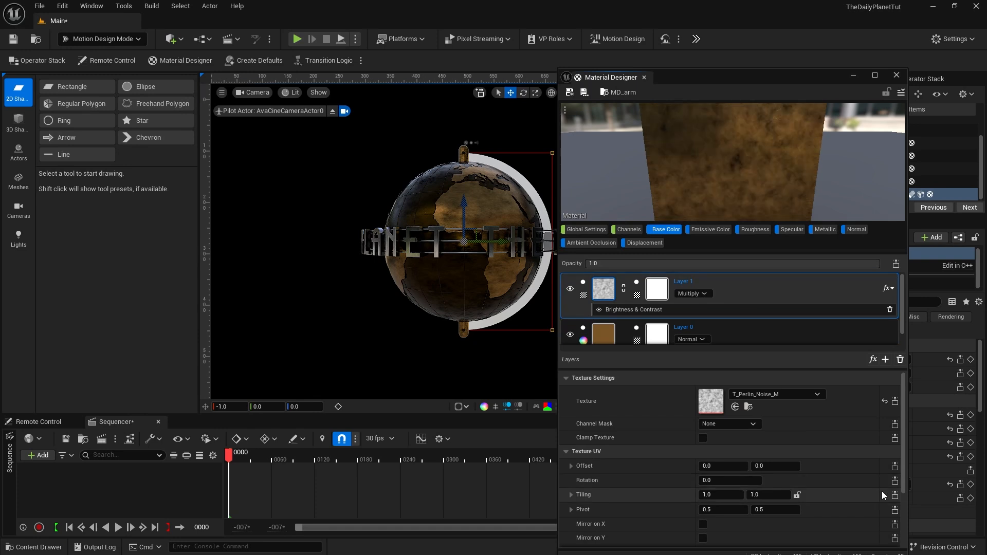
{"action": "left_click", "coordinate": [579, 94]}
{"action": "left_click", "coordinate": [896, 75]}
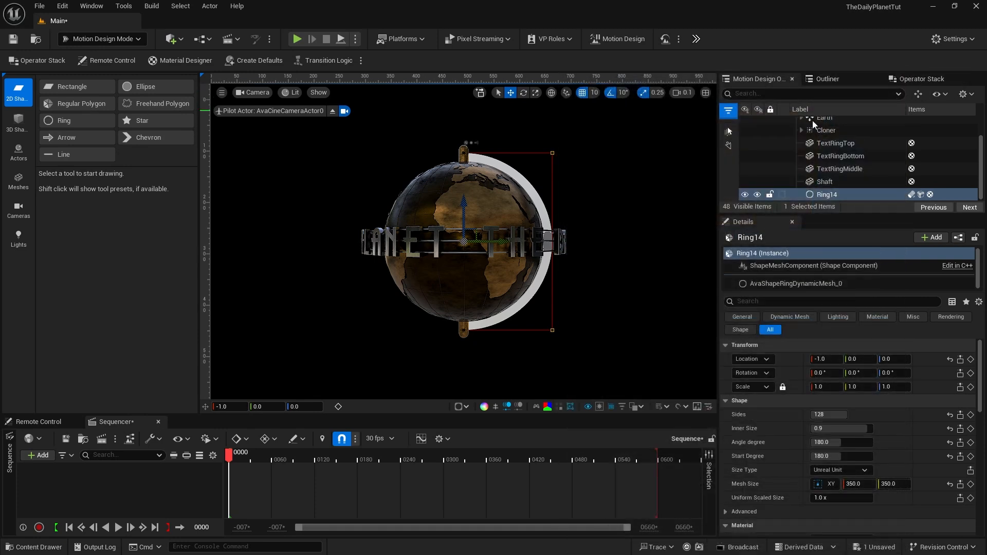
Step: Set the half ring's material type to Asset and assign the MD_arm material to it
{"action": "left_click", "coordinate": [822, 196]}
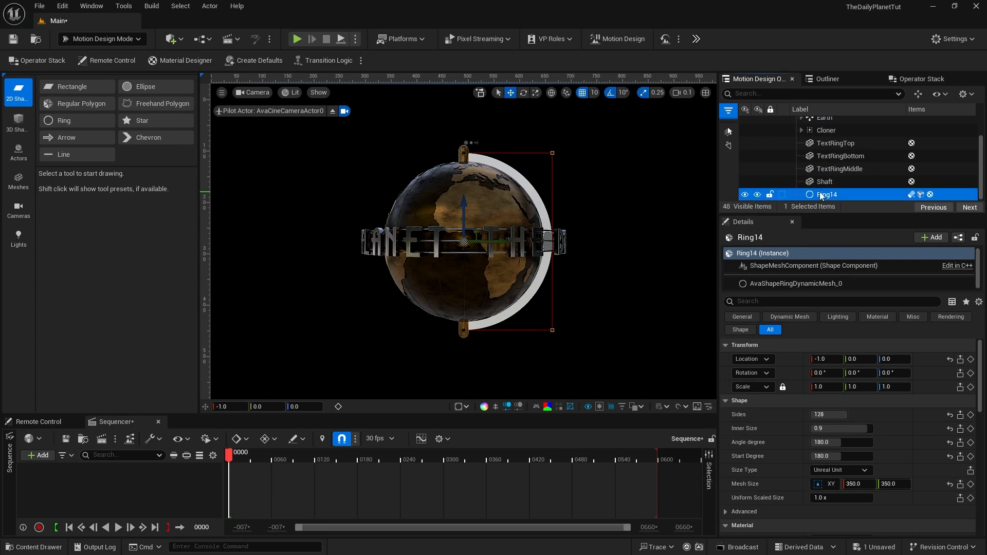
{"action": "scroll", "coordinate": [917, 436], "scroll_direction": "down", "scroll_amount": 4}
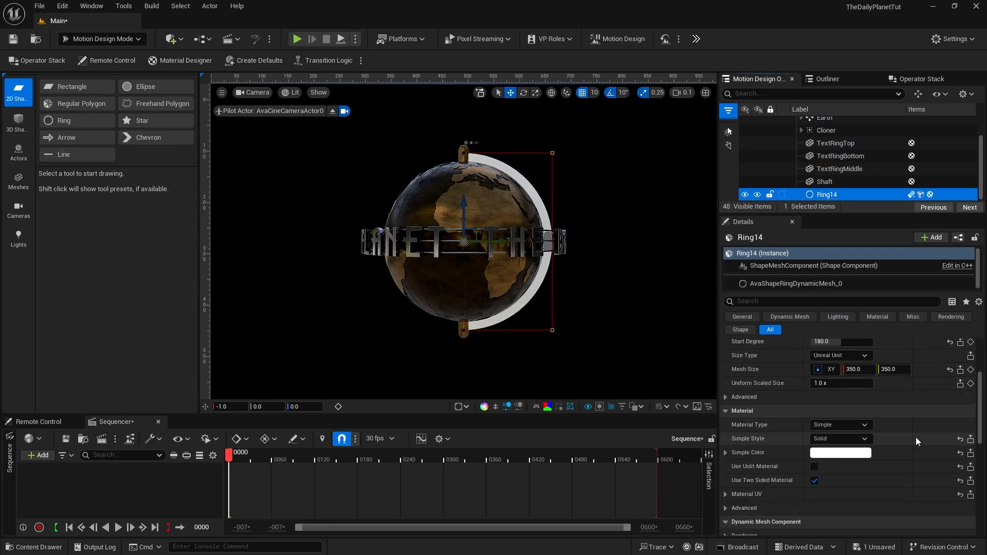
{"action": "left_click", "coordinate": [841, 425]}
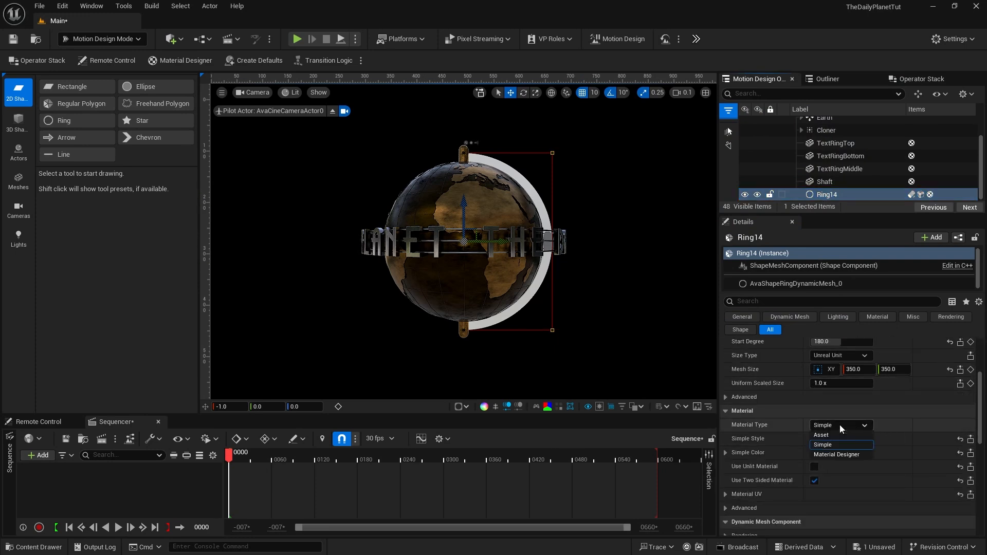
{"action": "left_click", "coordinate": [837, 436]}
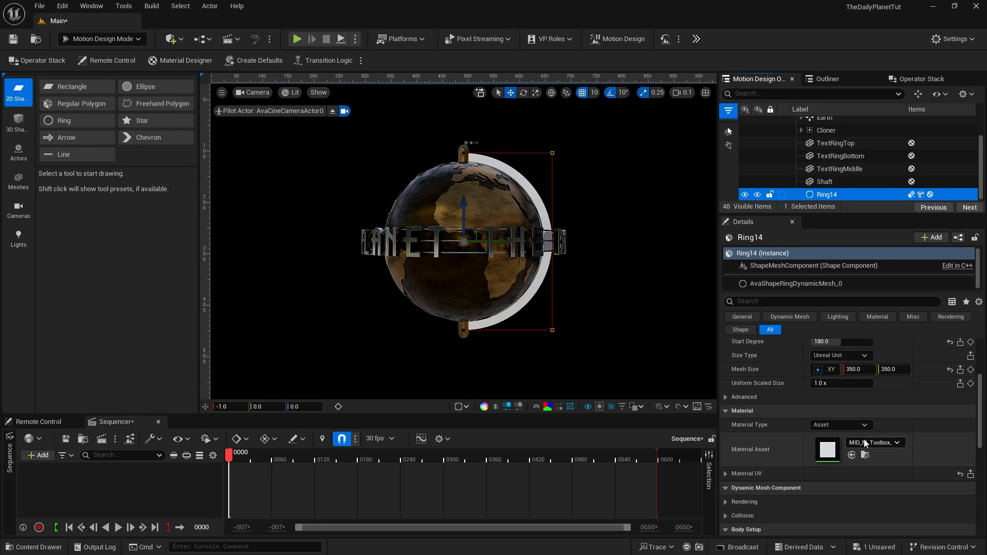
{"action": "left_click", "coordinate": [864, 442]}
{"action": "type", "text": "arm"}
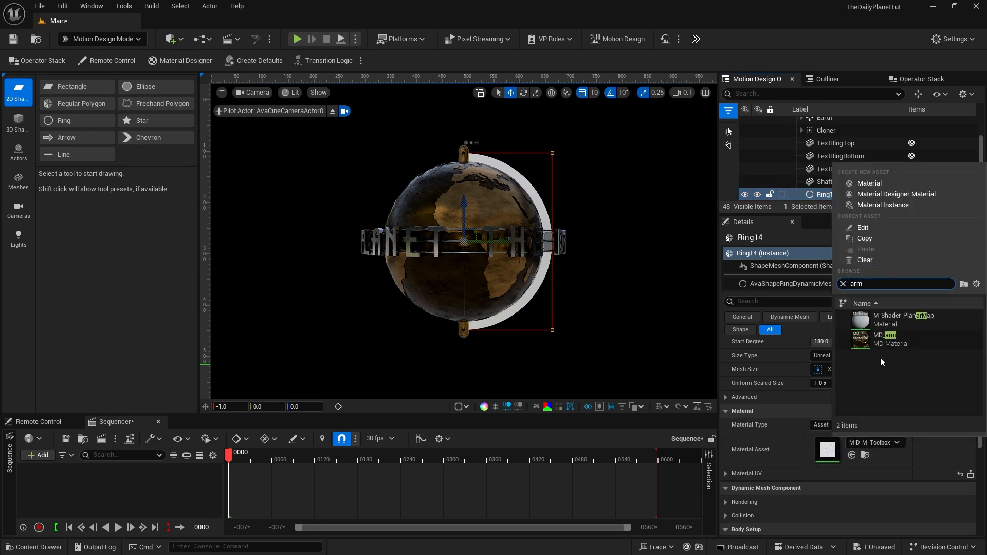
{"action": "left_click", "coordinate": [879, 343]}
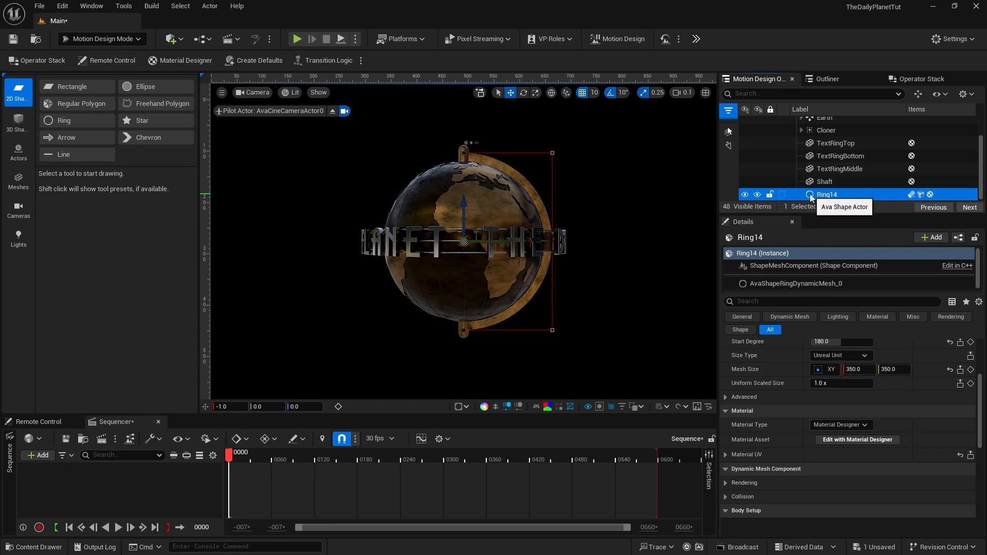
Step: Duplicate the half ring, naming the original ArmMiddle and the copy ArmTop
{"action": "key", "text": "ctrl+d"}
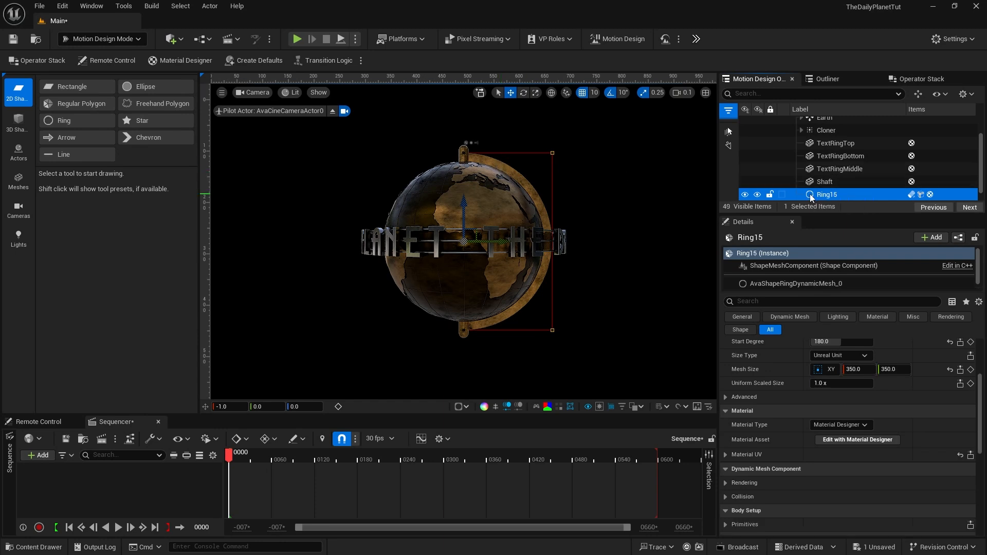
{"action": "type", "text": "Arm"}
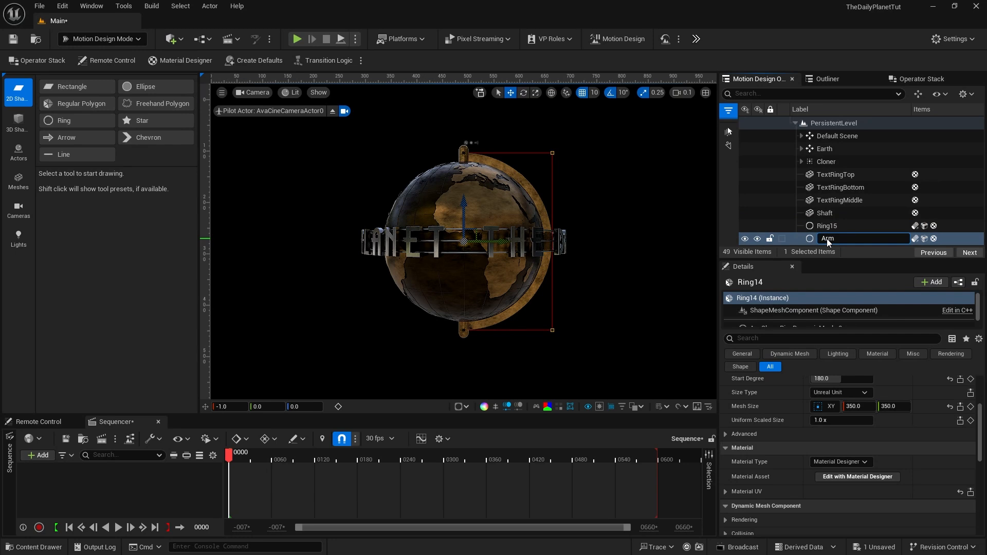
{"action": "type", "text": "Middle"}
{"action": "key", "text": "Return"}
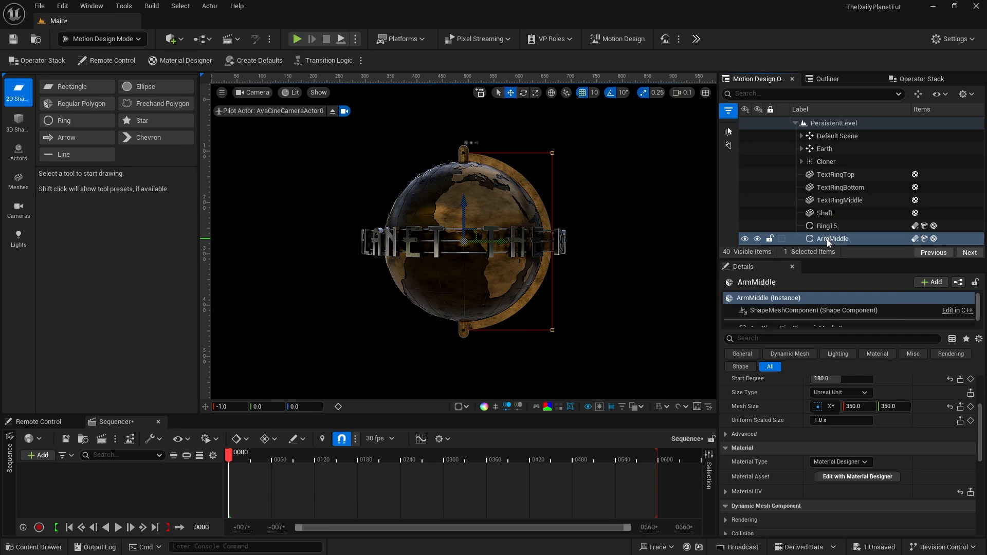
{"action": "left_click", "coordinate": [827, 226]}
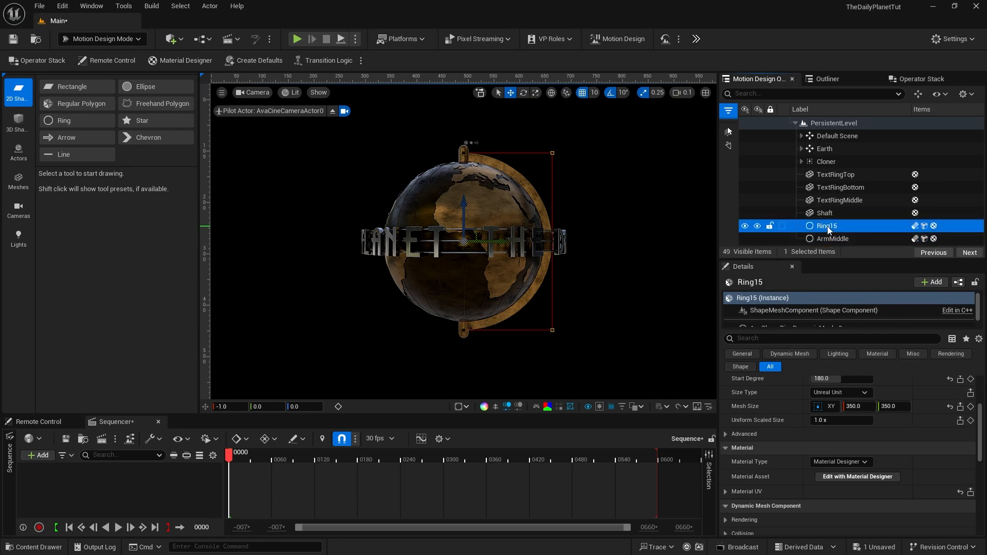
{"action": "left_click", "coordinate": [827, 228]}
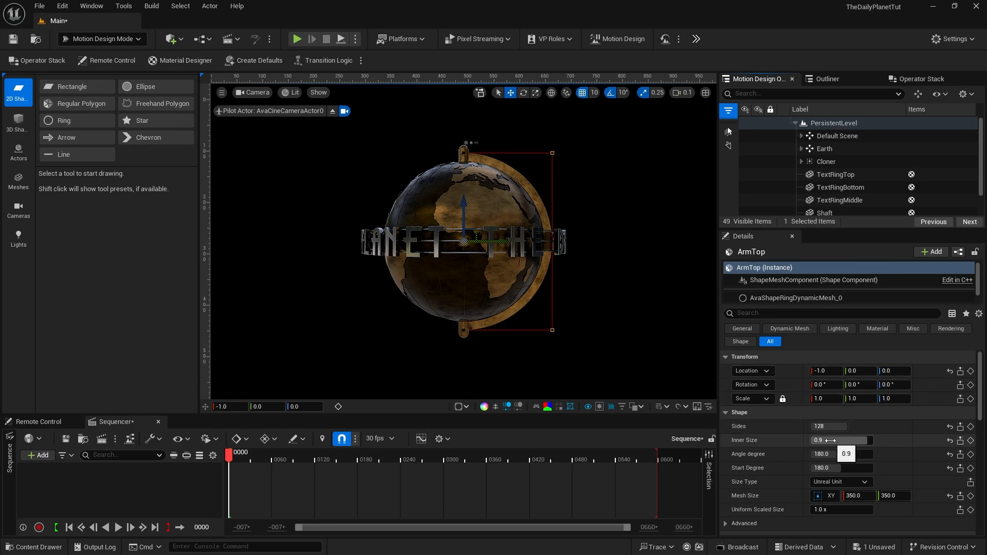
Step: Set ArmTop's inner size to 0.98 and the depth of its Extrude modifier to 8 cm
{"action": "left_click", "coordinate": [831, 440]}
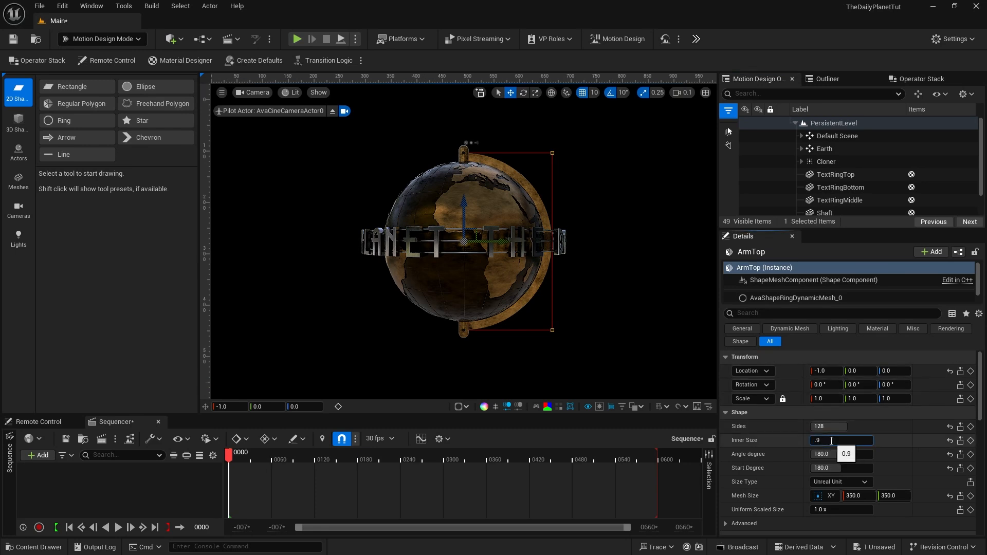
{"action": "key", "text": "Return"}
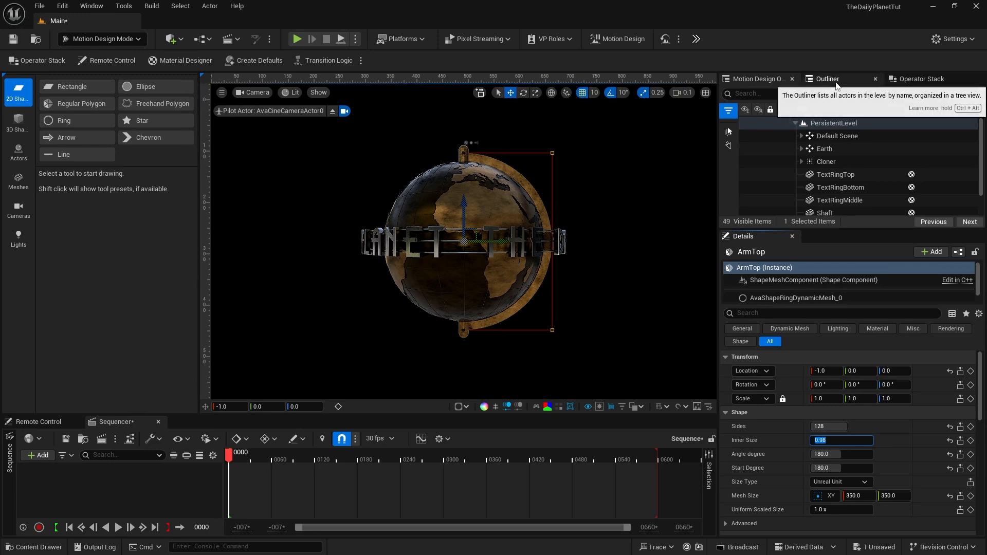
{"action": "left_click", "coordinate": [920, 80]}
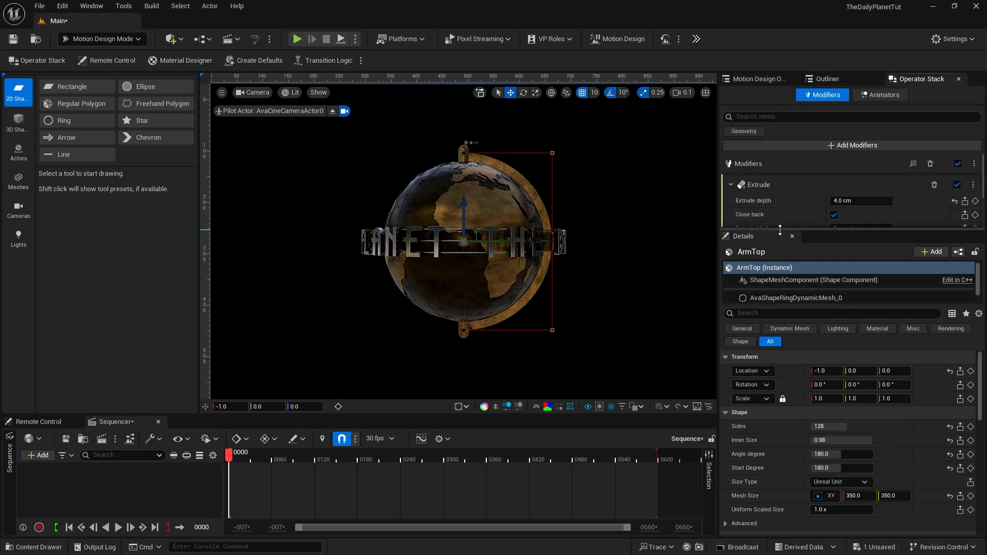
{"action": "left_click_drag", "start_coordinate": [779, 234], "coordinate": [779, 299]}
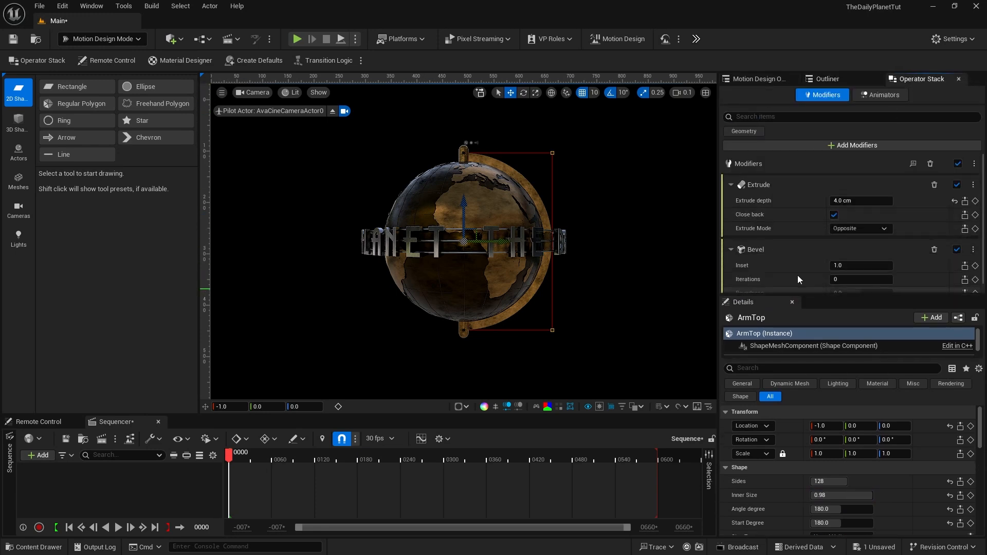
{"action": "left_click", "coordinate": [845, 201]}
{"action": "type", "text": "8"}
{"action": "key", "text": "Return"}
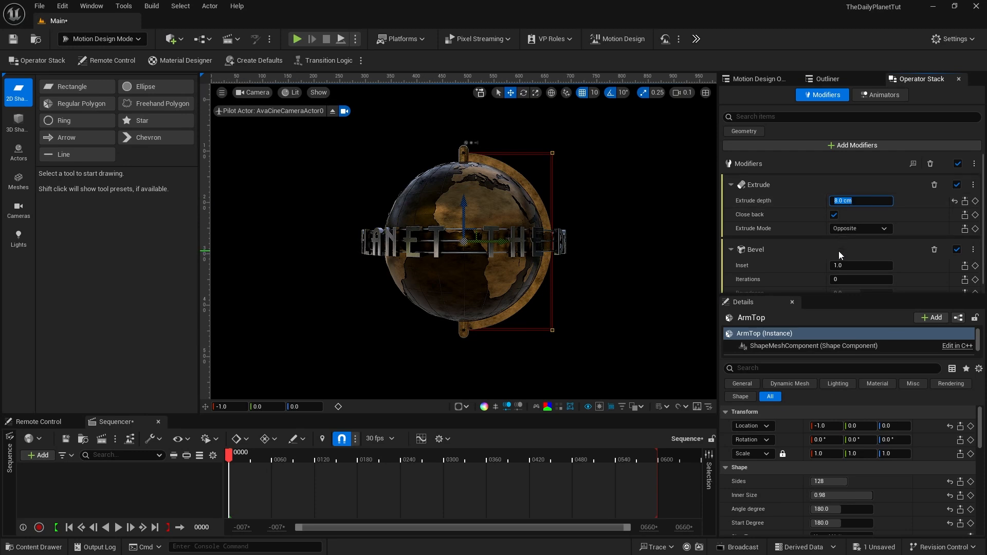
Step: Set ArmTop's X location to -3 to centre it on the middle arm
{"action": "scroll", "coordinate": [836, 252], "scroll_direction": "down", "scroll_amount": 1}
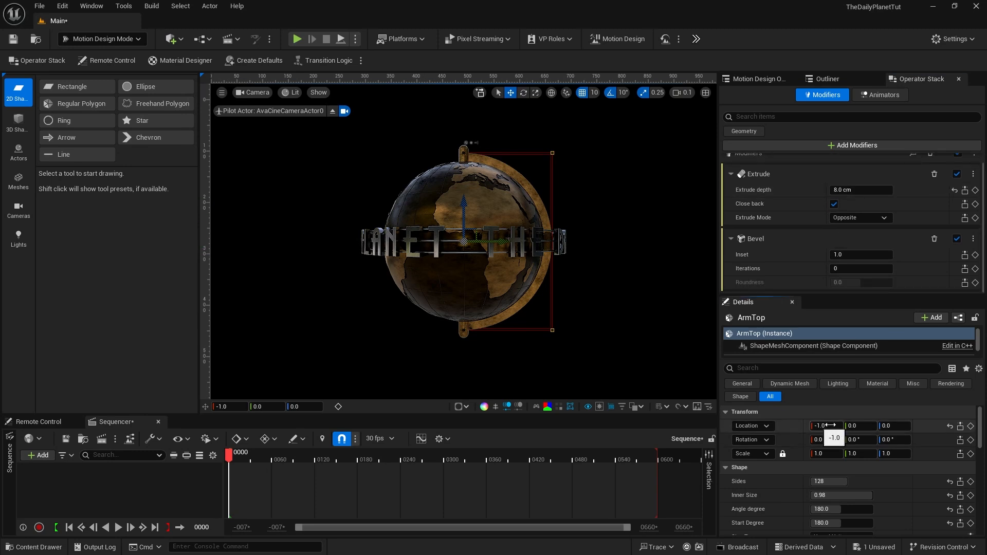
{"action": "left_click", "coordinate": [825, 426]}
{"action": "type", "text": "-3"}
{"action": "key", "text": "Return"}
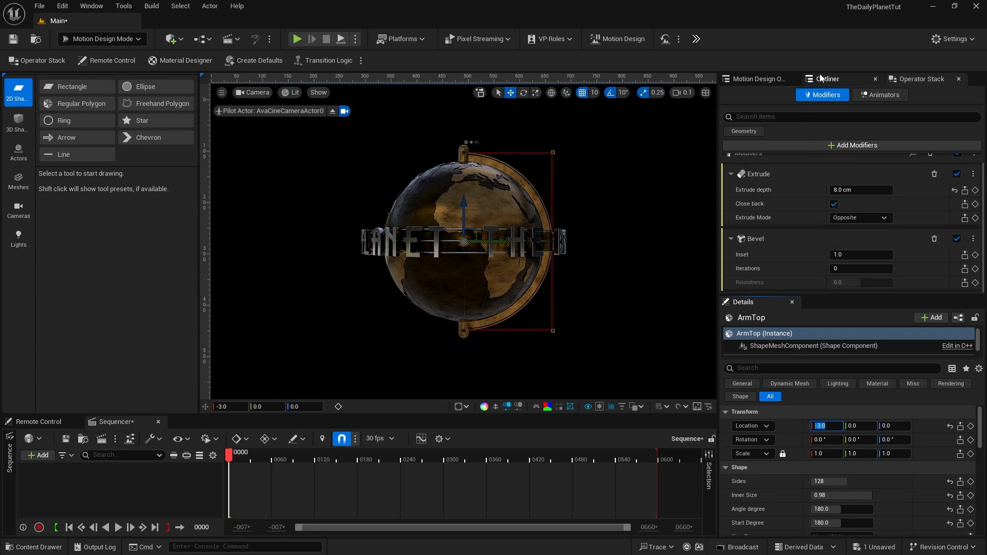
Step: Duplicate ArmTop and rename the copy ArmBottom
{"action": "left_click", "coordinate": [766, 80]}
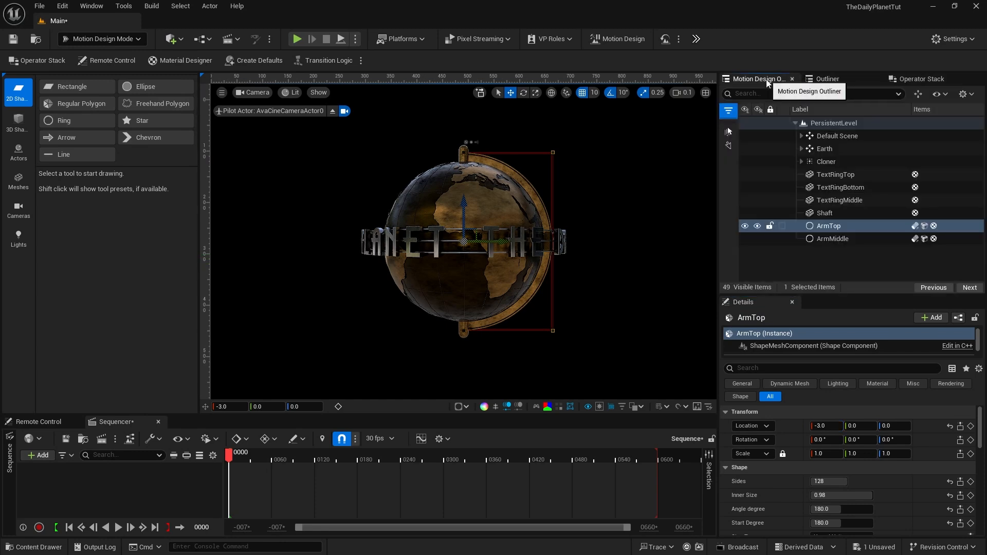
{"action": "left_click", "coordinate": [811, 227]}
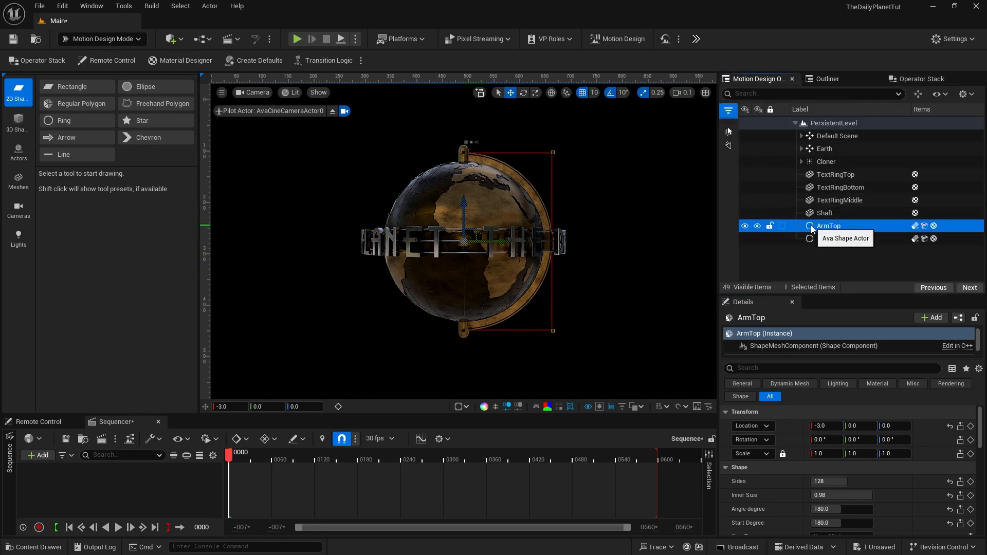
{"action": "key", "text": "ctrl+d"}
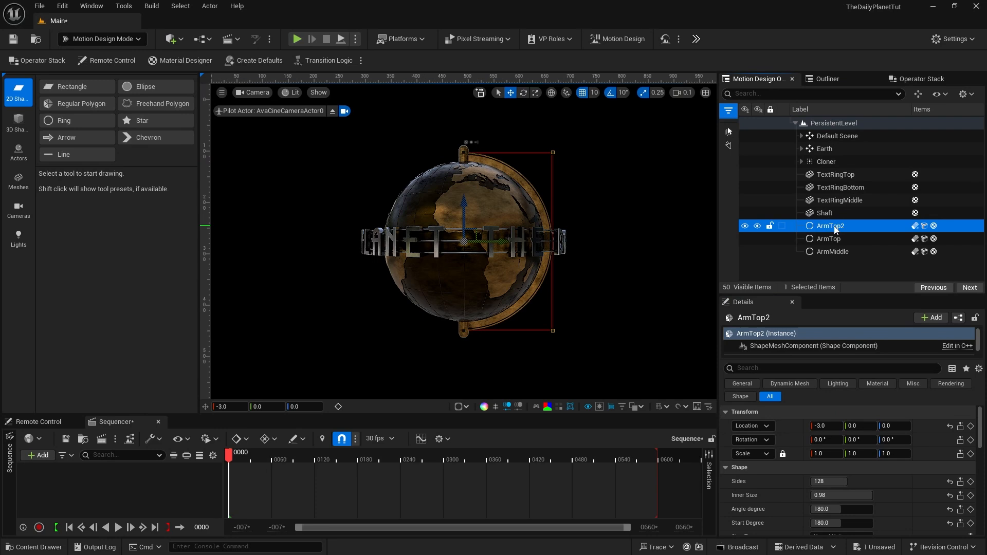
{"action": "left_click", "coordinate": [833, 226]}
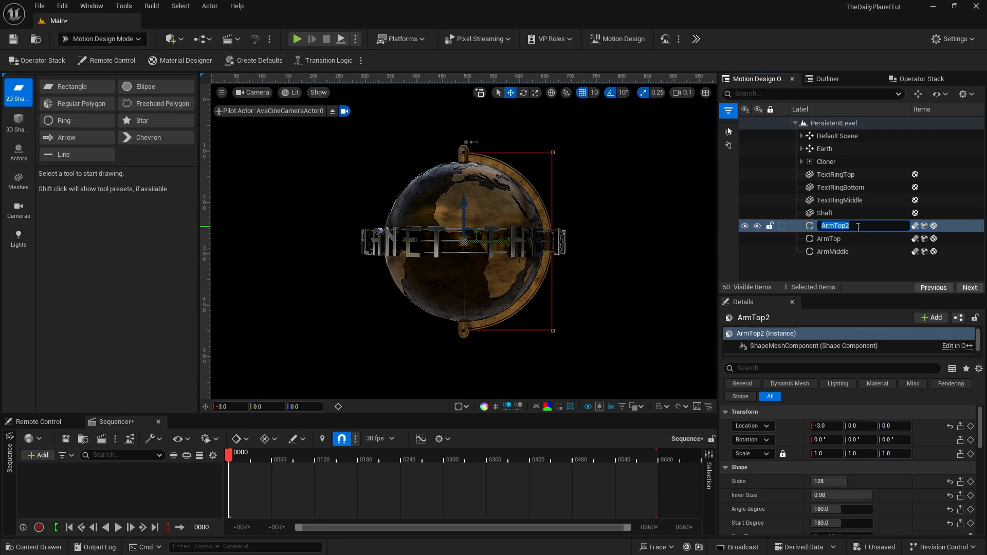
{"action": "type", "text": "ArmBottom"}
{"action": "key", "text": "Return"}
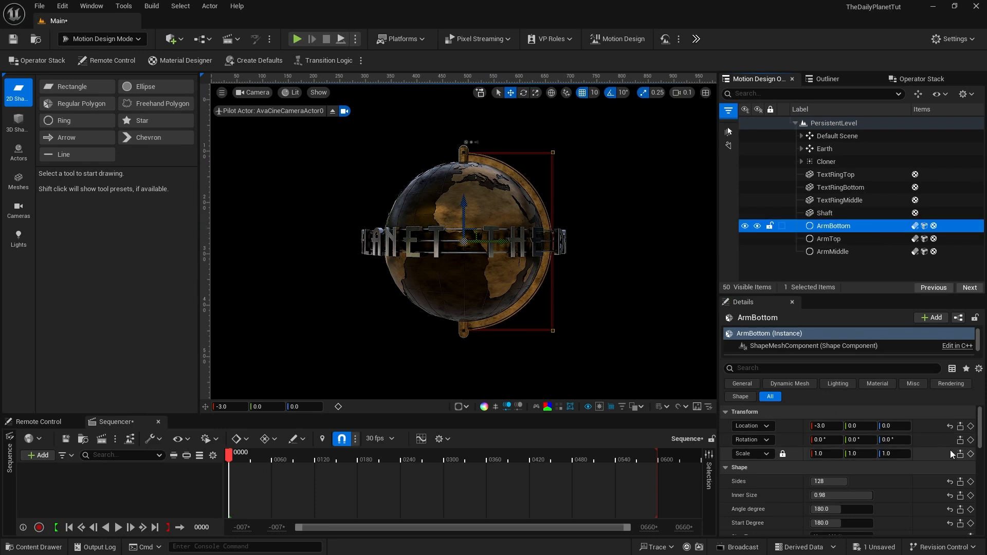
Step: Set ArmBottom's mesh size to 320 in both X and Y
{"action": "scroll", "coordinate": [922, 446], "scroll_direction": "down", "scroll_amount": 3}
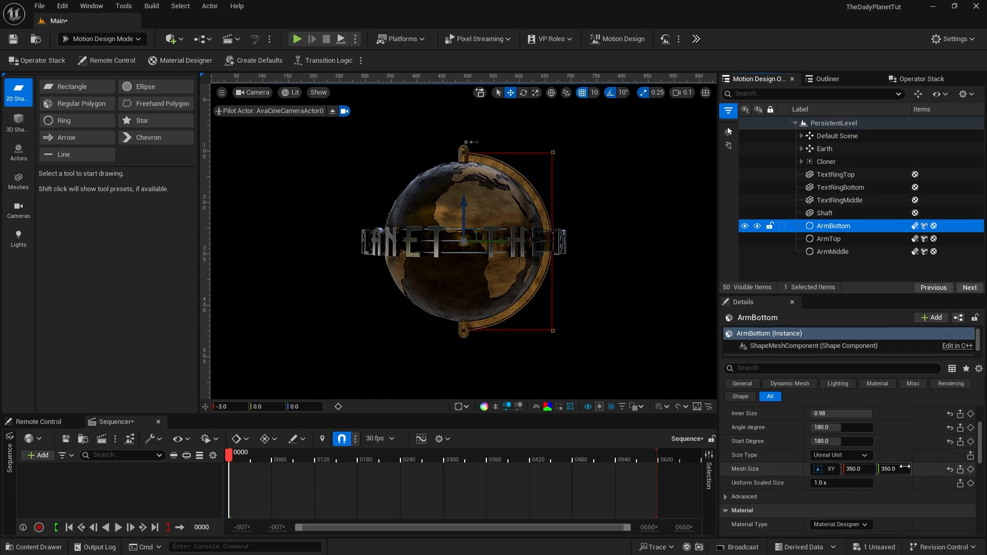
{"action": "left_click", "coordinate": [890, 469]}
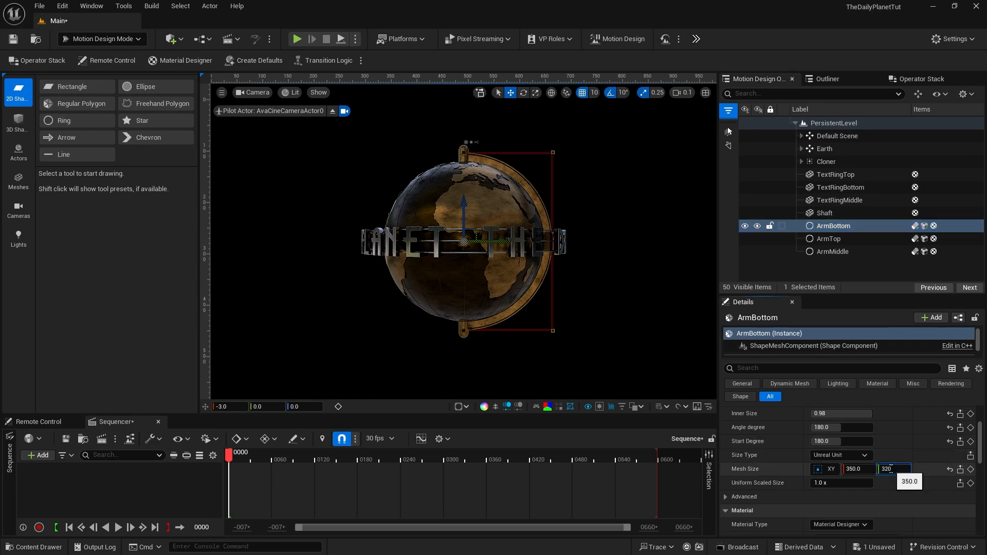
{"action": "key", "text": "Return"}
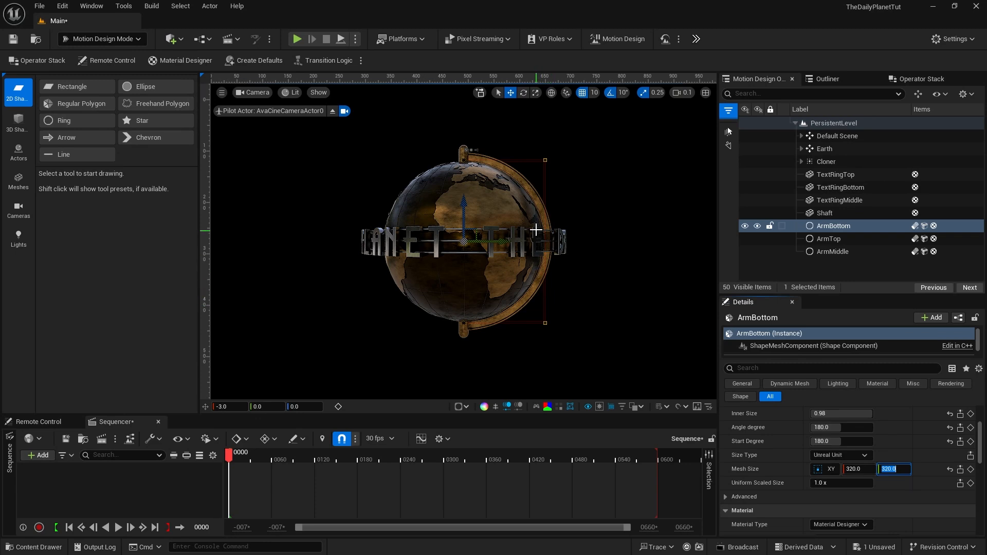
Step: Leave the piloted cine camera to examine the layered arm around the globe up close, and return to the camera view
{"action": "left_click", "coordinate": [338, 136]}
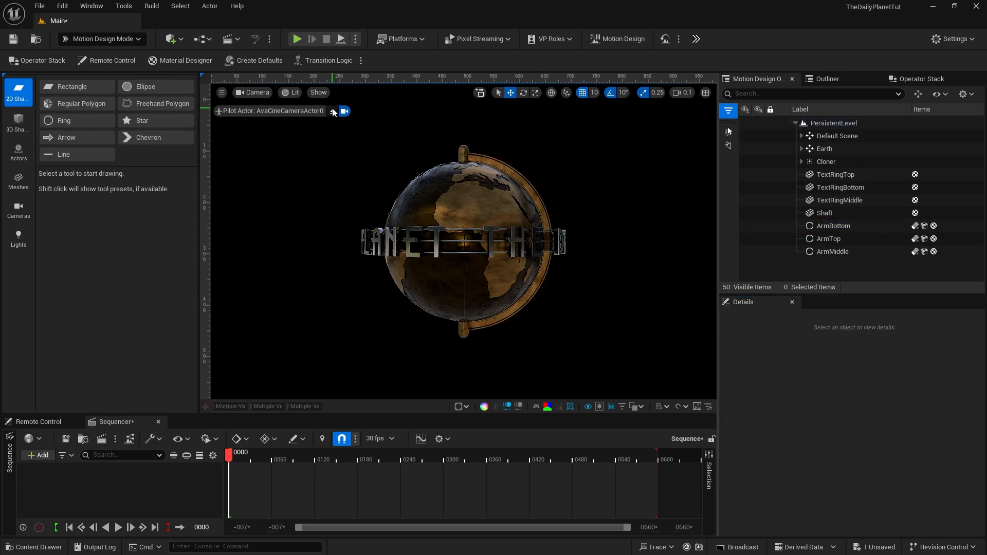
{"action": "left_click", "coordinate": [333, 112]}
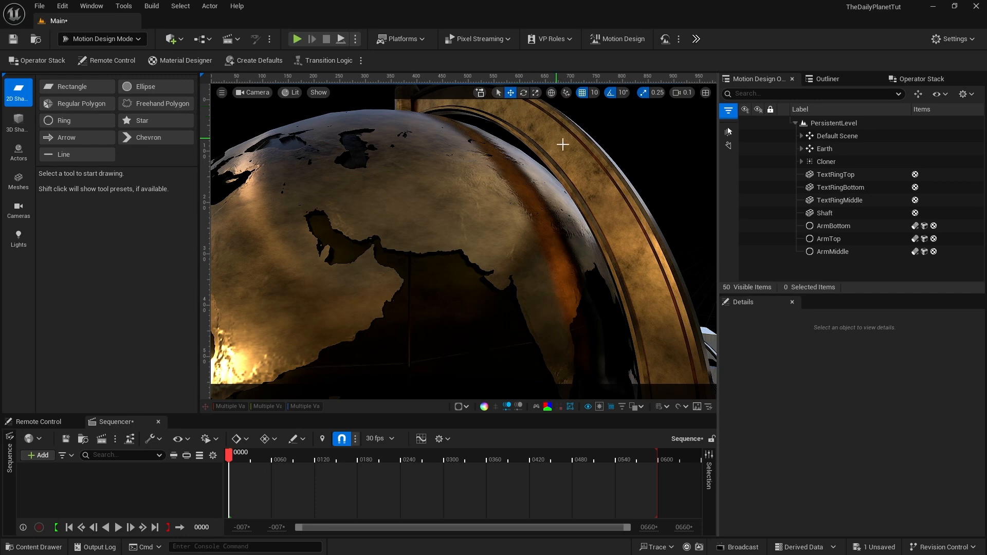
{"action": "left_click", "coordinate": [252, 93]}
{"action": "left_click", "coordinate": [258, 119]}
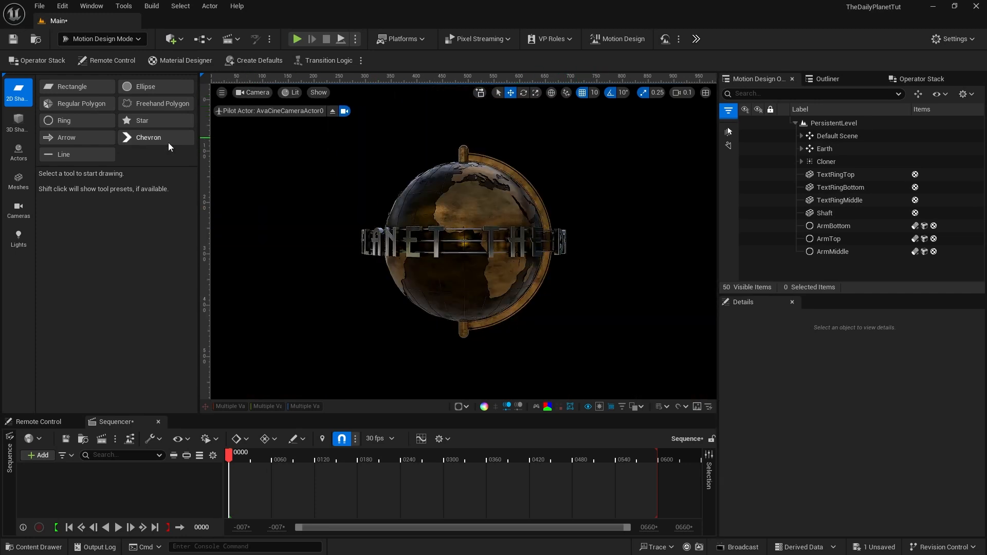
Step: Add a default 3D cube and a Cloner actor to the scene
{"action": "left_click", "coordinate": [21, 122]}
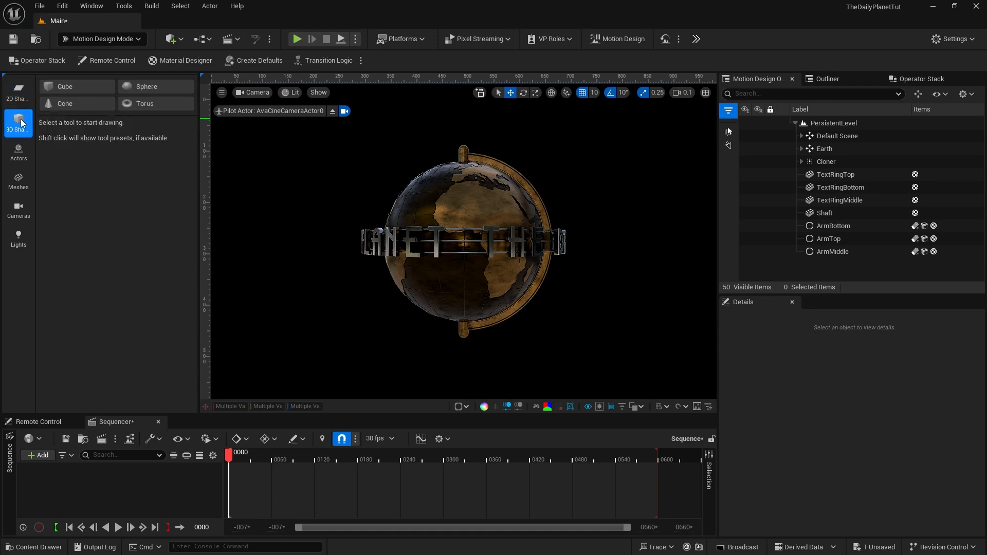
{"action": "double_click", "coordinate": [69, 87]}
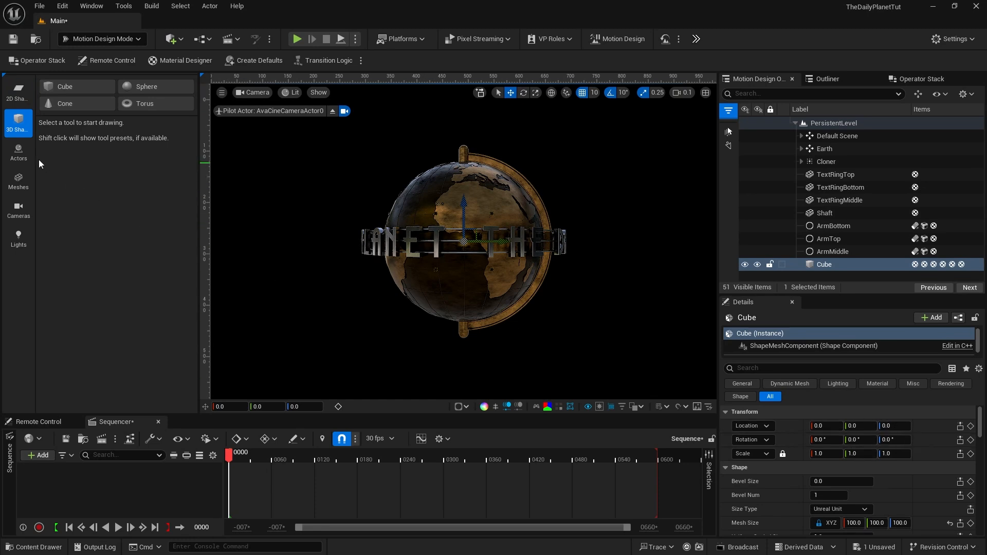
{"action": "left_click", "coordinate": [19, 154]}
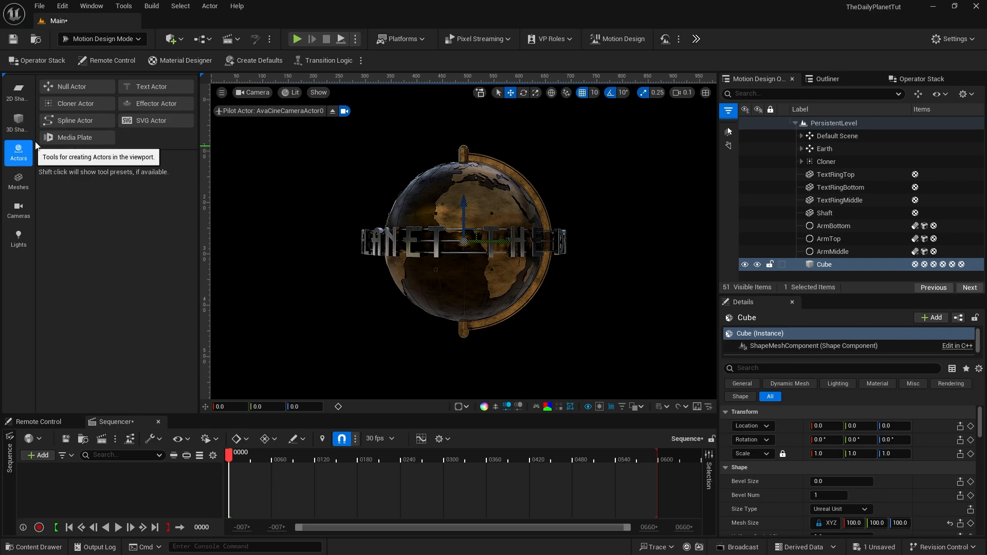
{"action": "left_click", "coordinate": [73, 104]}
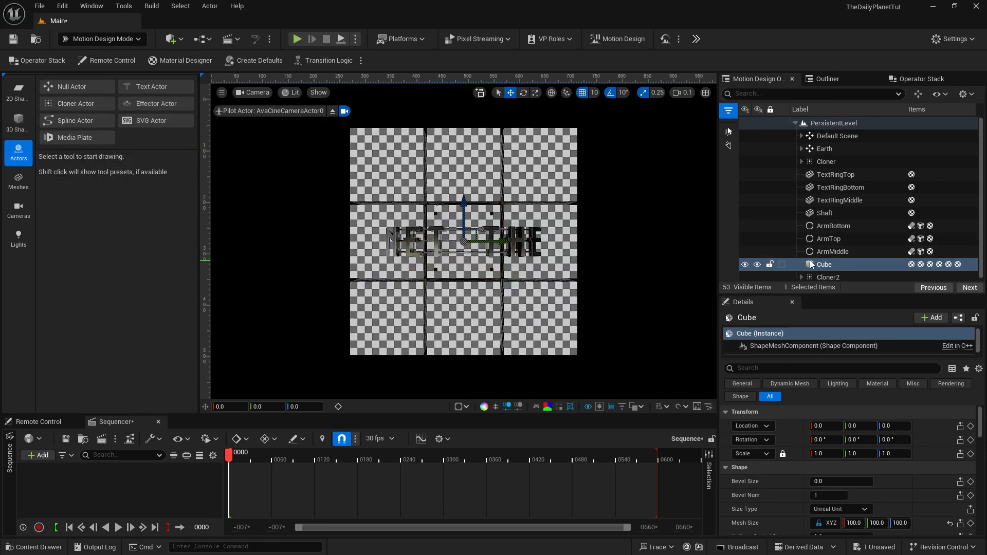
Step: Delete the DefaultClone under Cloner2 and parent the Cube to Cloner2 in its place
{"action": "left_click", "coordinate": [819, 275]}
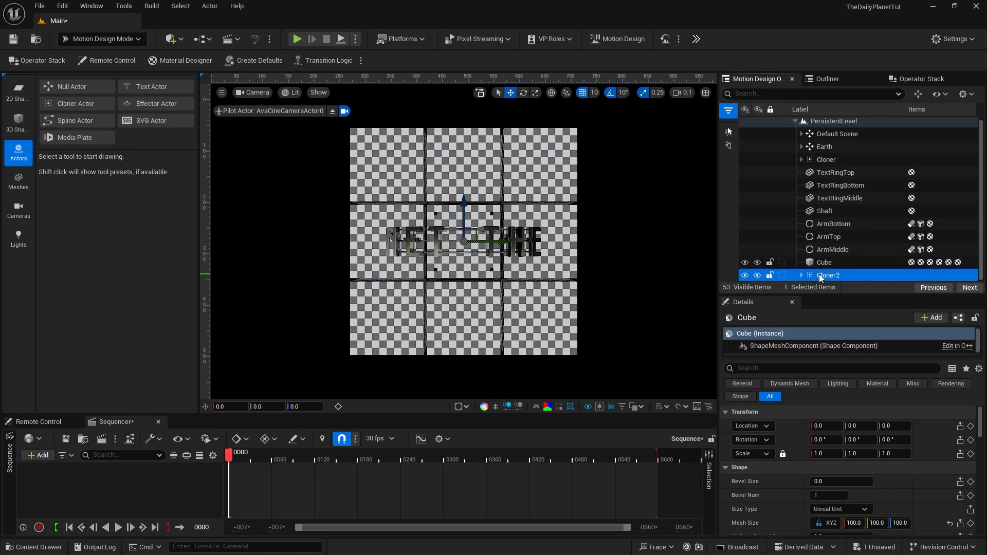
{"action": "left_click", "coordinate": [838, 275]}
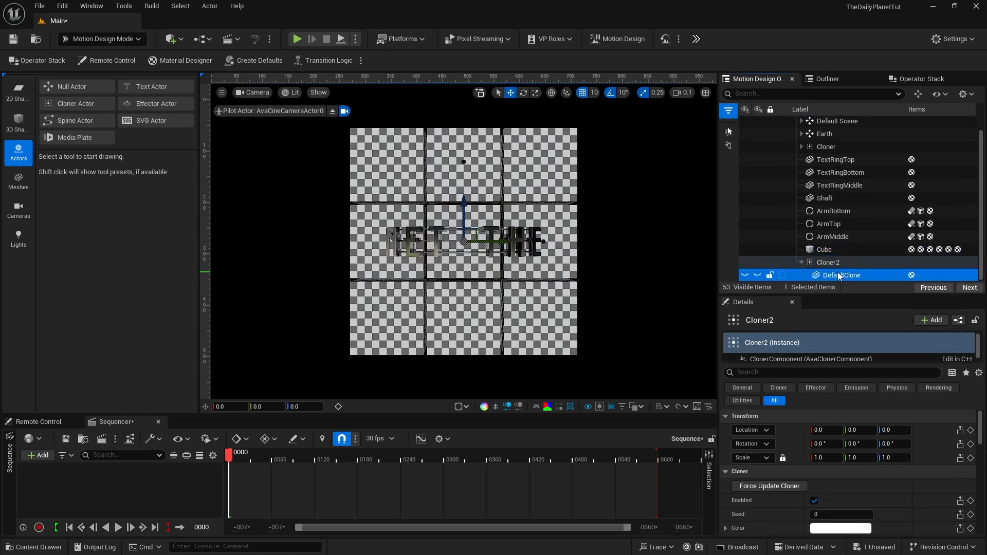
{"action": "key", "text": "Delete"}
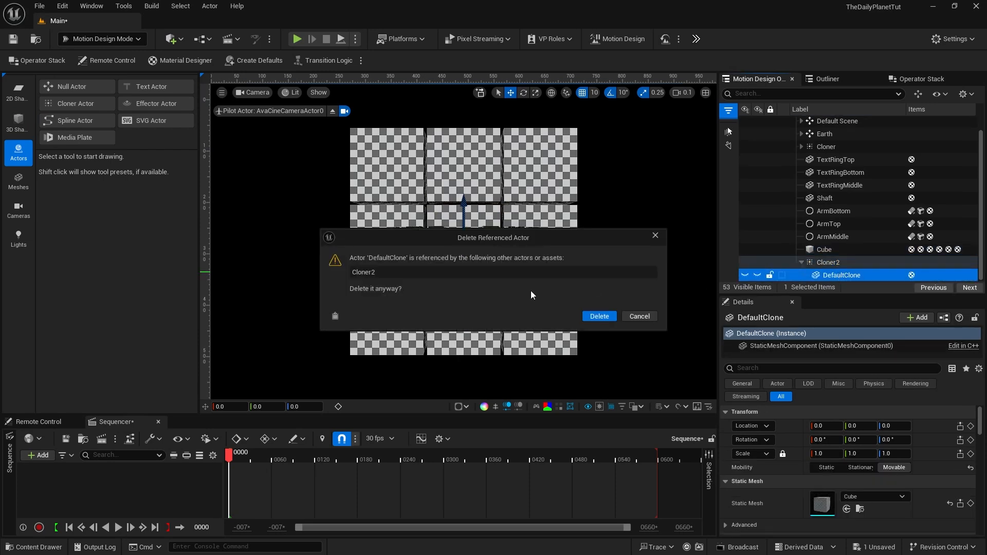
{"action": "left_click", "coordinate": [599, 316]}
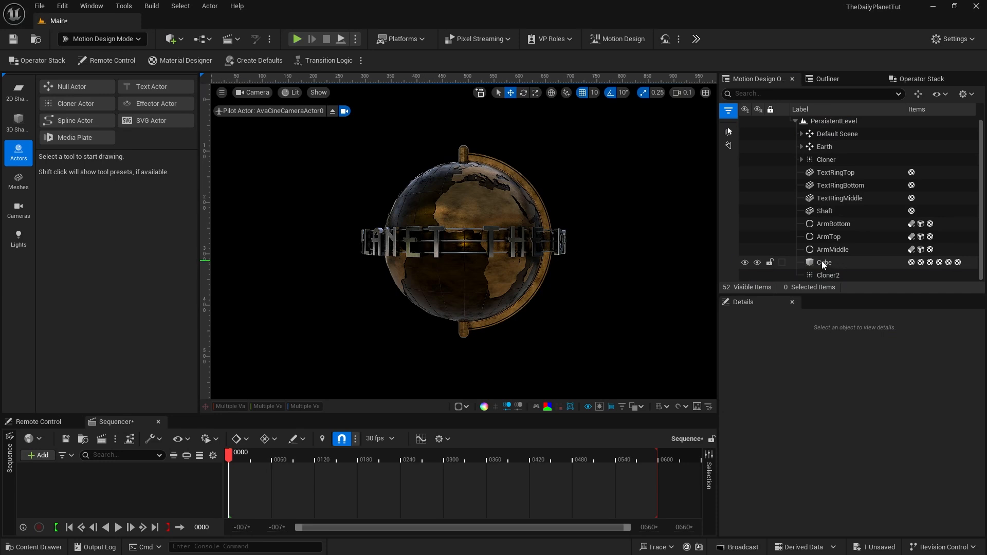
{"action": "left_click_drag", "start_coordinate": [821, 261], "coordinate": [826, 277]}
Step: Set Cloner2's layout to Circle with a count of 12 and a radius of 166
{"action": "left_click", "coordinate": [828, 265]}
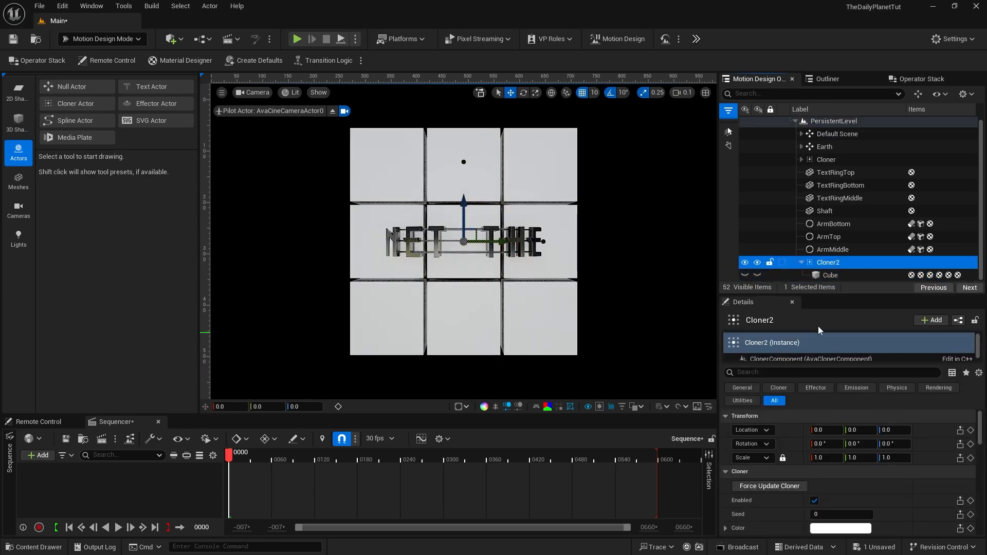
{"action": "left_click_drag", "start_coordinate": [785, 297], "coordinate": [786, 213]}
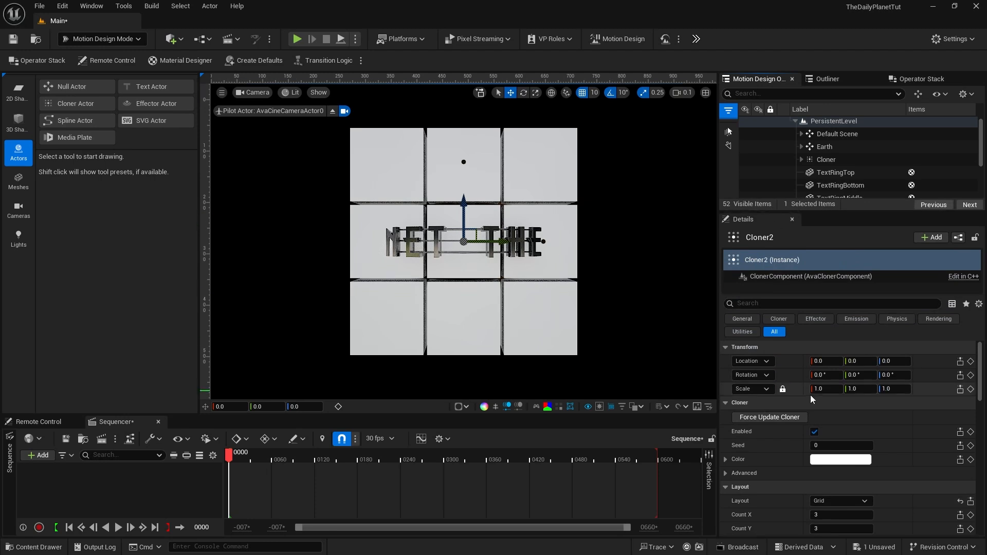
{"action": "scroll", "coordinate": [951, 448], "scroll_direction": "down", "scroll_amount": 5}
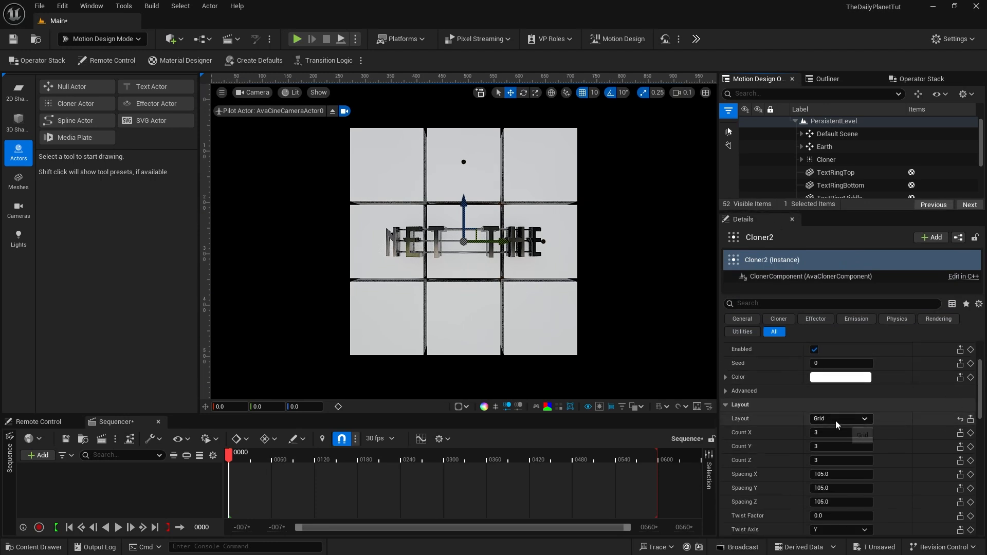
{"action": "left_click", "coordinate": [835, 418]}
{"action": "left_click", "coordinate": [841, 448]}
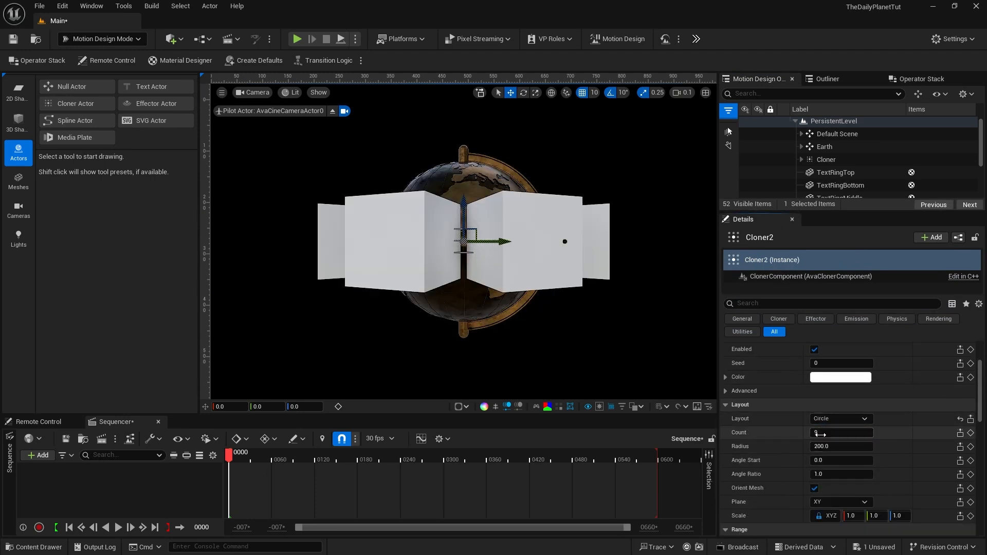
{"action": "left_click", "coordinate": [817, 433]}
{"action": "key", "text": "Return"}
{"action": "left_click", "coordinate": [818, 447]}
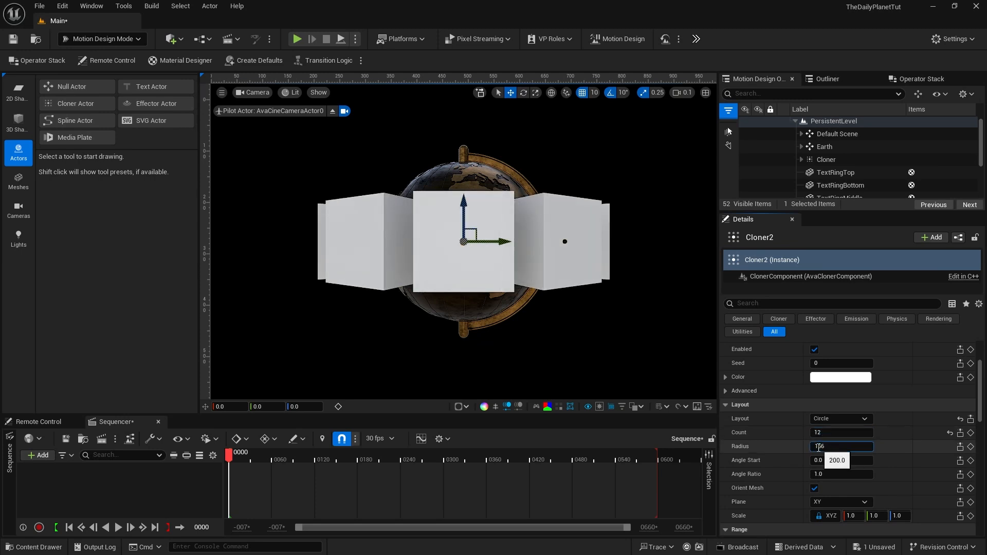
{"action": "key", "text": "Return"}
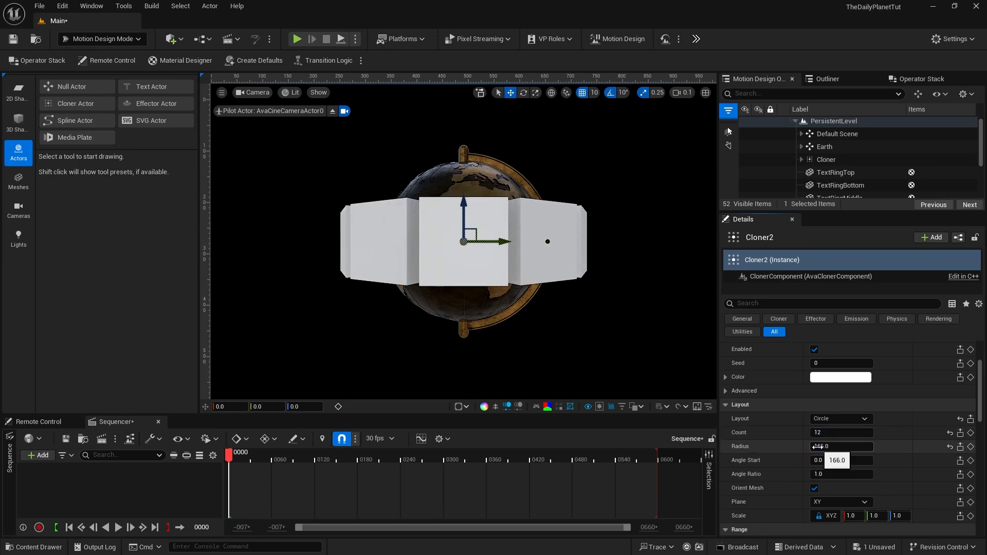
Step: Set Cloner2's angle ratio to 0.5 and its Y rotation to 90°
{"action": "left_click", "coordinate": [825, 475]}
{"action": "type", "text": "0.5"}
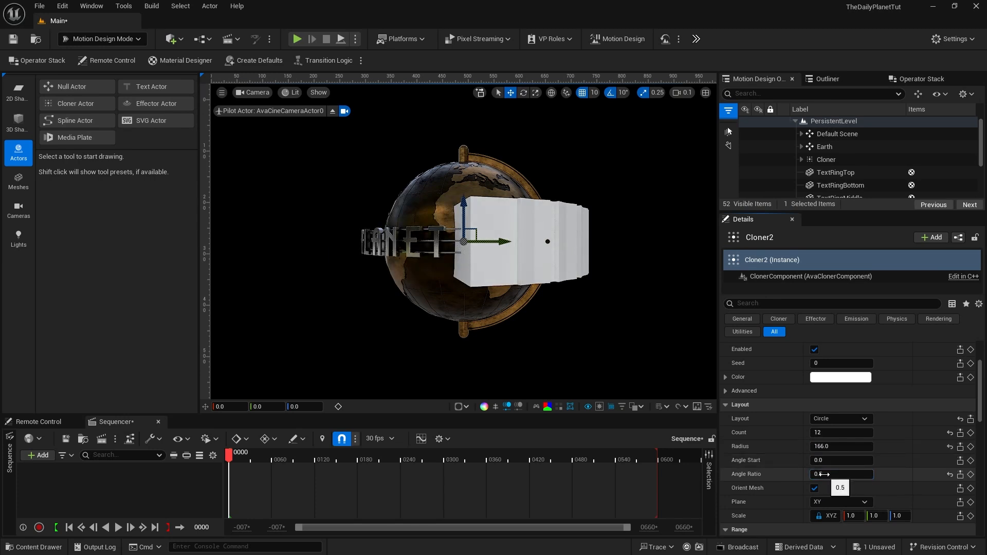
{"action": "key", "text": "Return"}
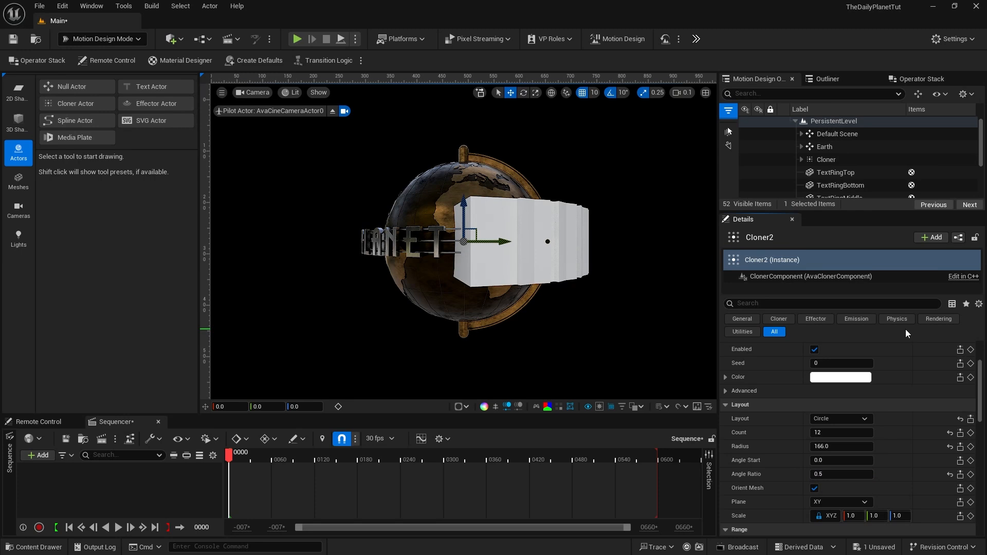
{"action": "scroll", "coordinate": [898, 412], "scroll_direction": "up", "scroll_amount": 3}
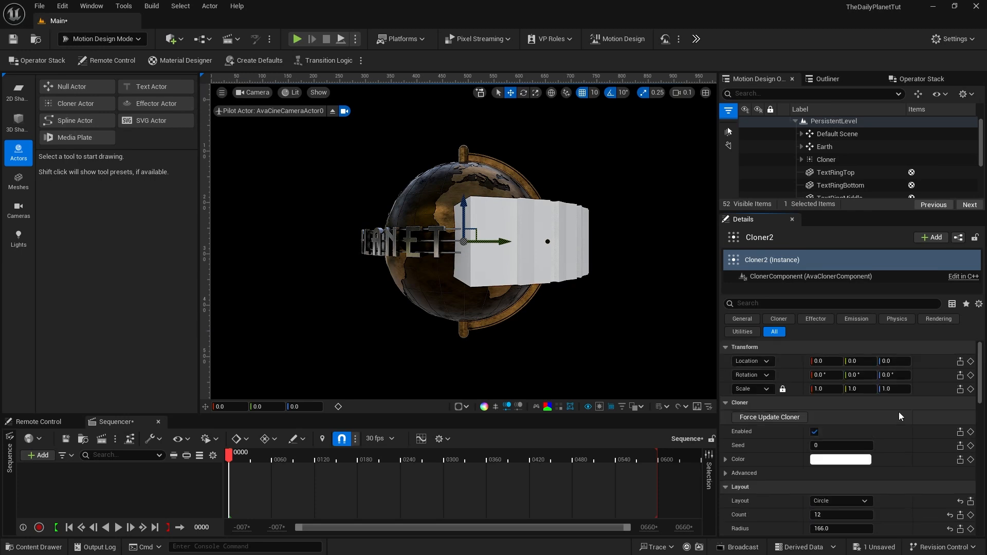
{"action": "left_click", "coordinate": [859, 375]}
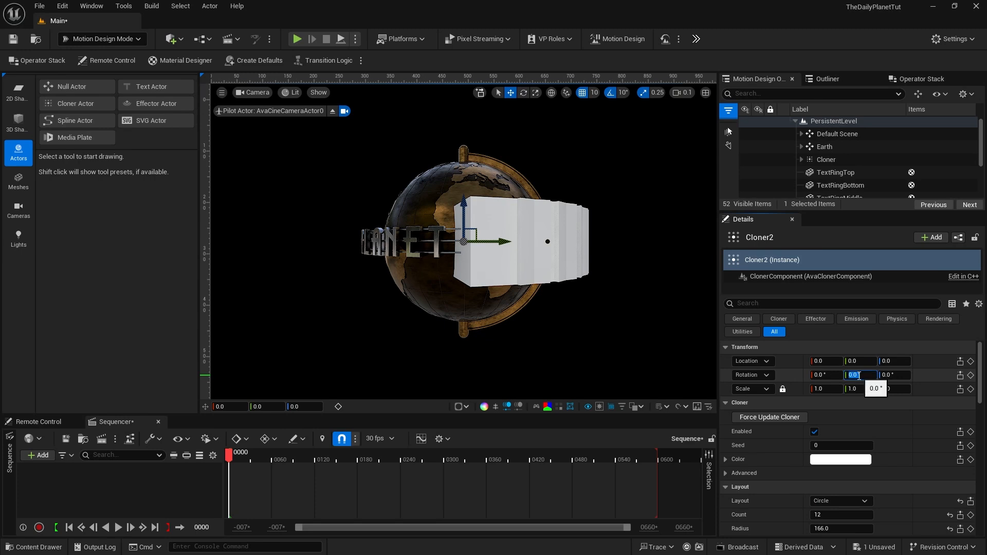
{"action": "key", "text": "Return"}
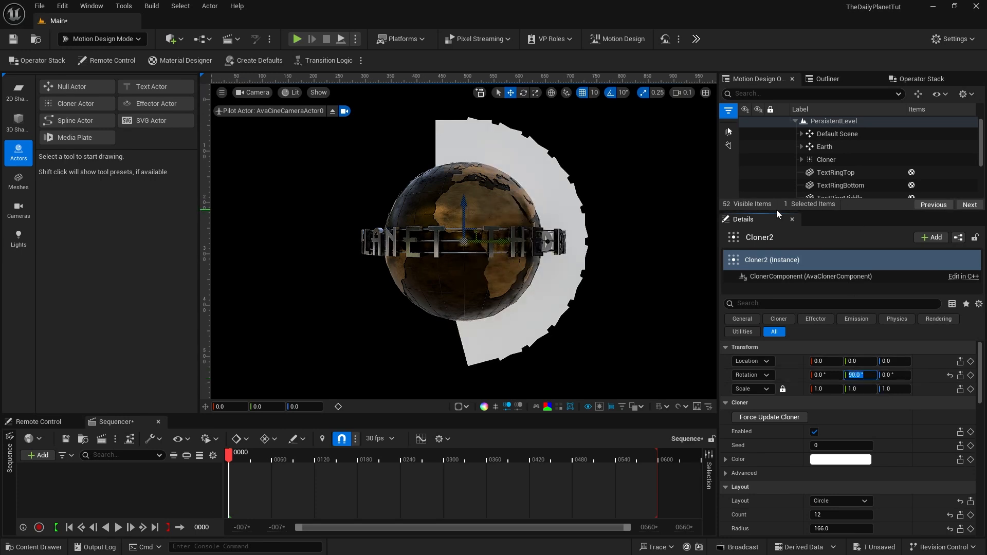
Step: Unlock the mesh size proportions of Cloner2's Cube and set the size to 18 × 6 × 6
{"action": "scroll", "coordinate": [858, 170], "scroll_direction": "down", "scroll_amount": 3}
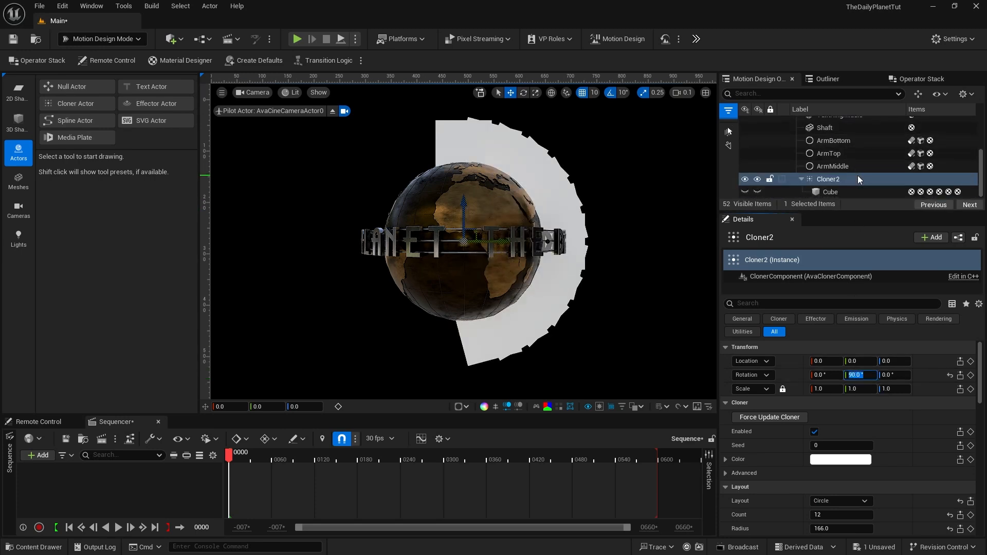
{"action": "left_click", "coordinate": [834, 192]}
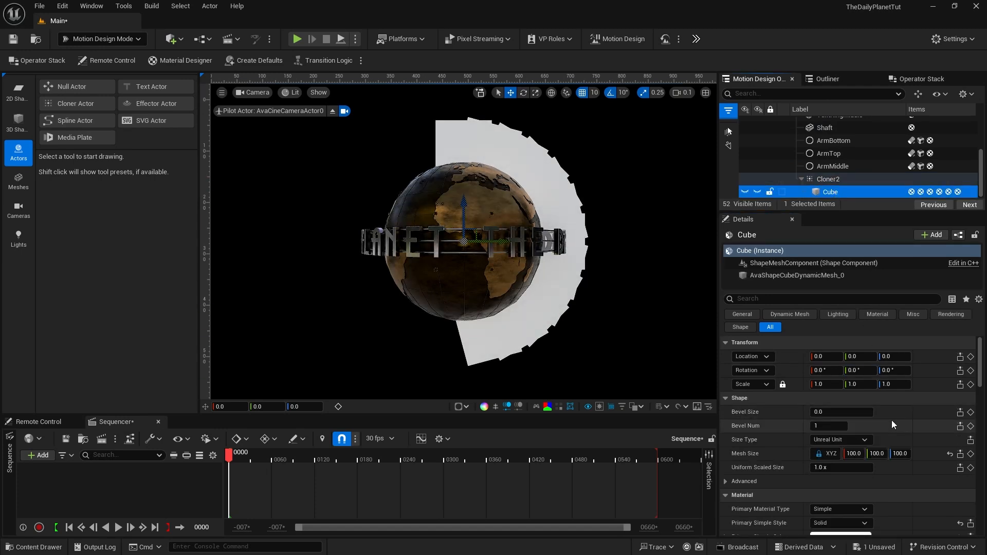
{"action": "left_click", "coordinate": [831, 453]}
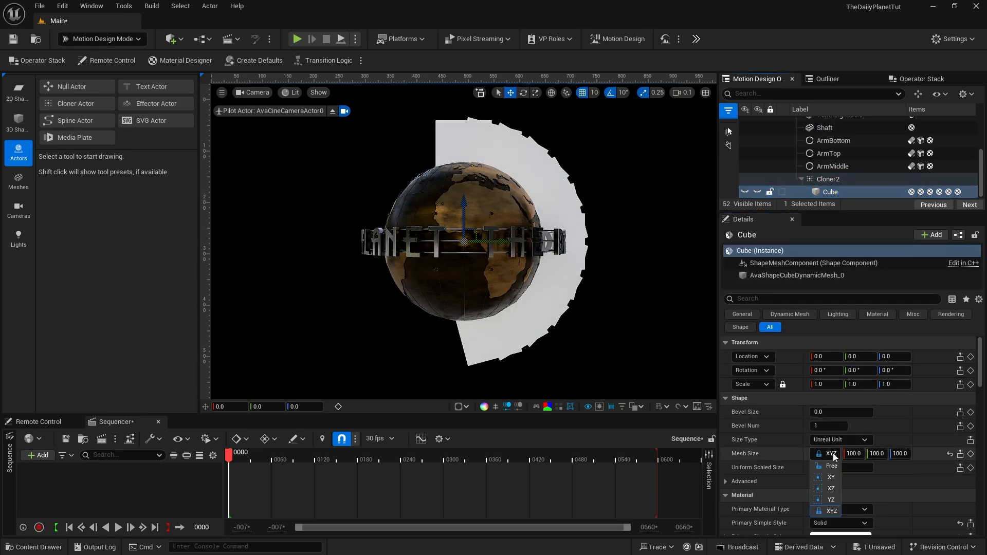
{"action": "left_click", "coordinate": [838, 467]}
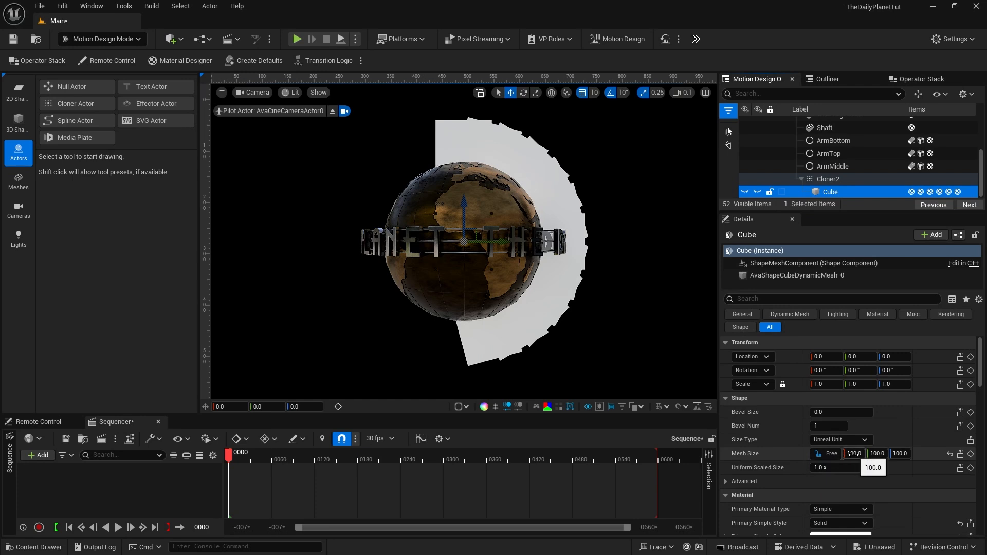
{"action": "left_click", "coordinate": [853, 453]}
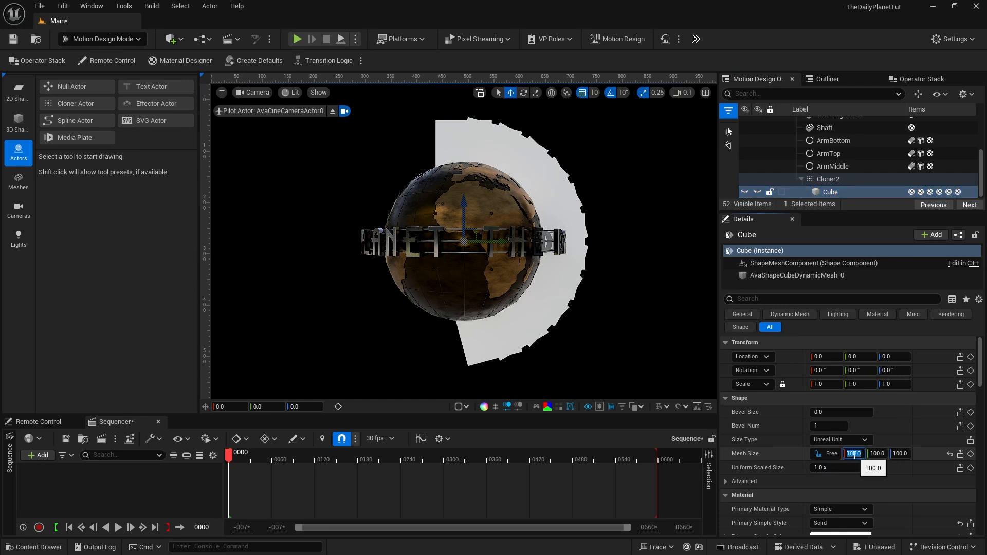
{"action": "type", "text": "18"}
{"action": "key", "text": "Tab"}
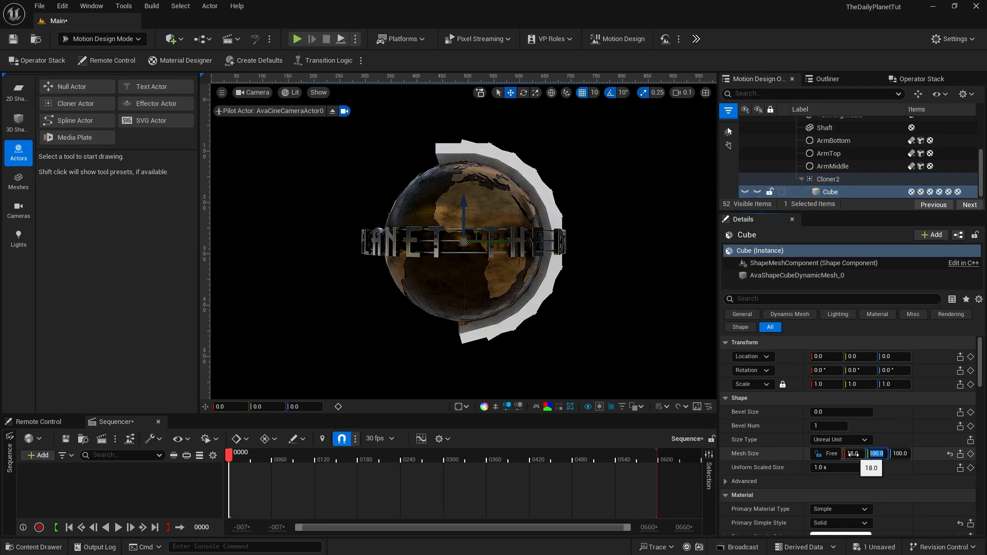
{"action": "type", "text": "6"}
{"action": "key", "text": "Tab"}
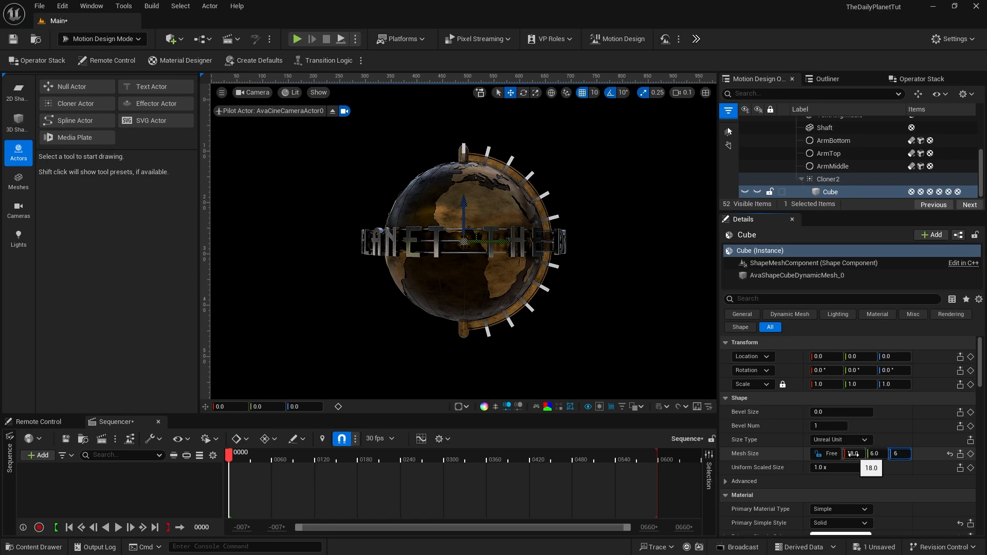
{"action": "key", "text": "Return"}
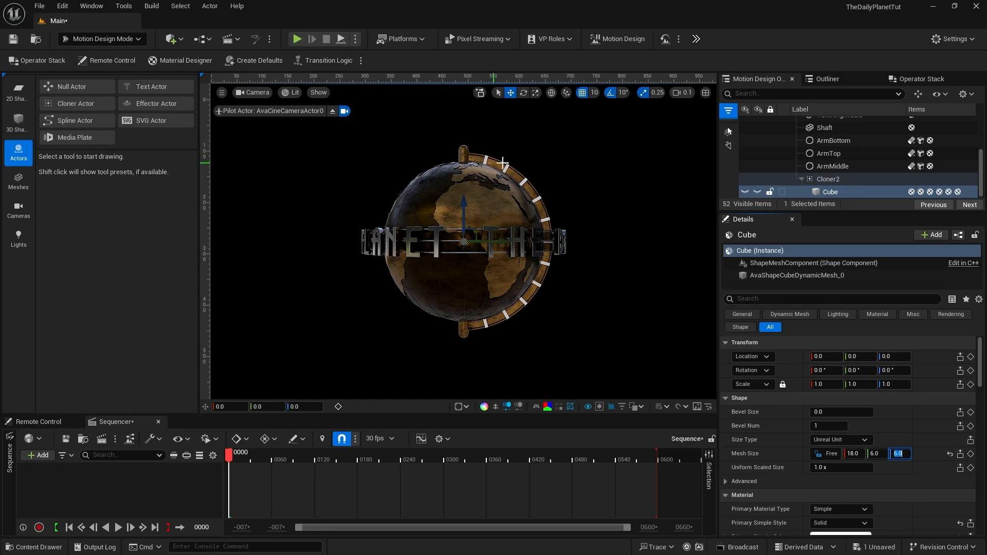
Step: Adjust Cloner2's X location, and give its Cube a bevel size of 1 and a bevel number of 2
{"action": "left_click", "coordinate": [820, 179]}
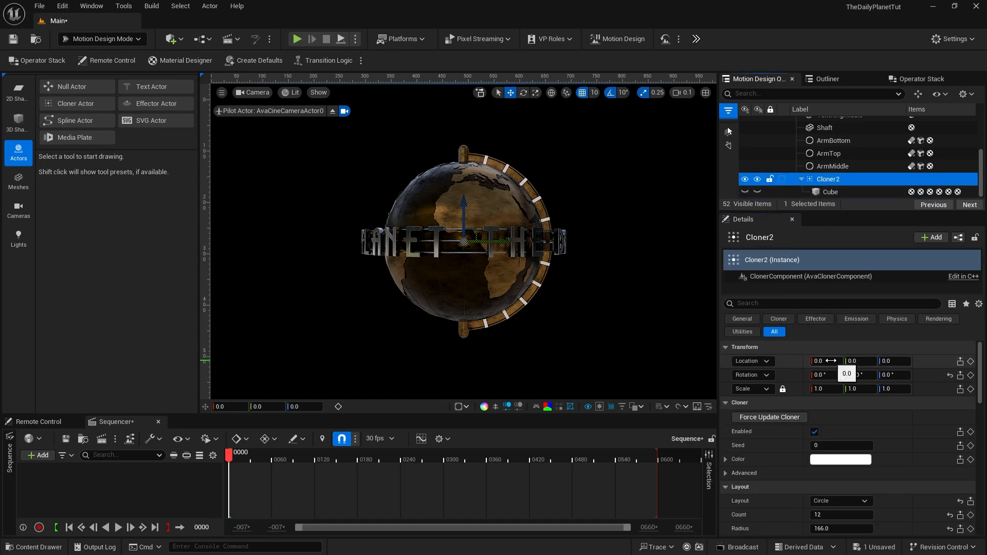
{"action": "left_click", "coordinate": [831, 361]}
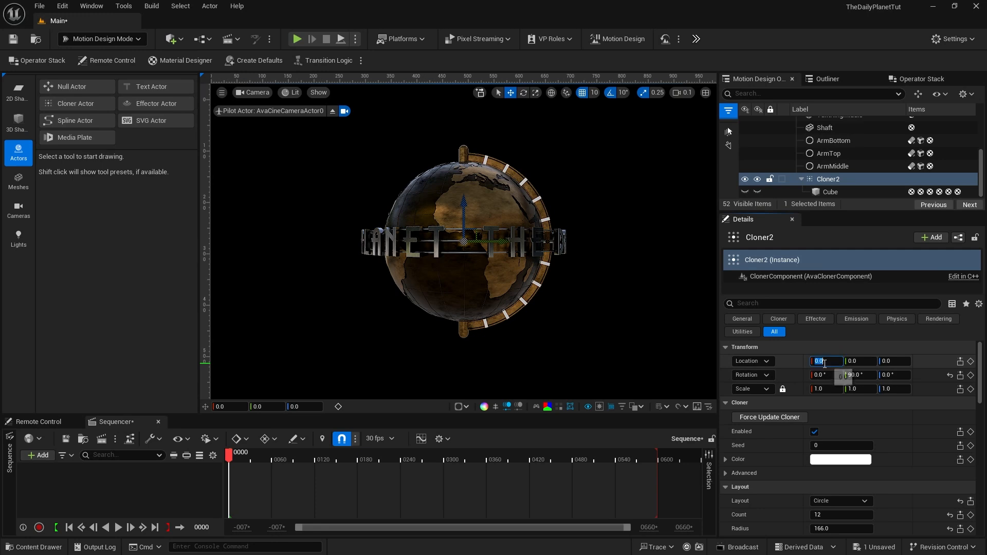
{"action": "left_click", "coordinate": [830, 192]}
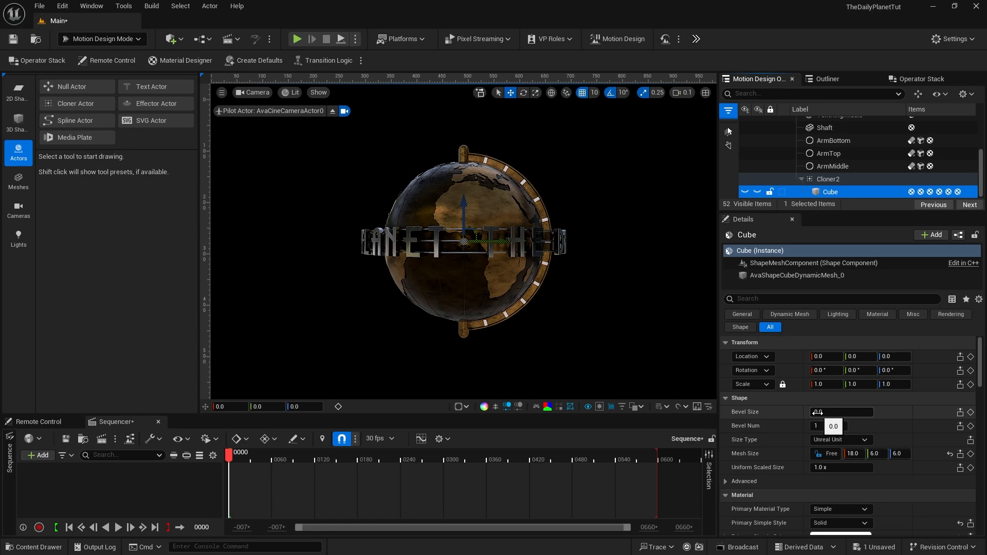
{"action": "left_click", "coordinate": [817, 413]}
{"action": "type", "text": "1"}
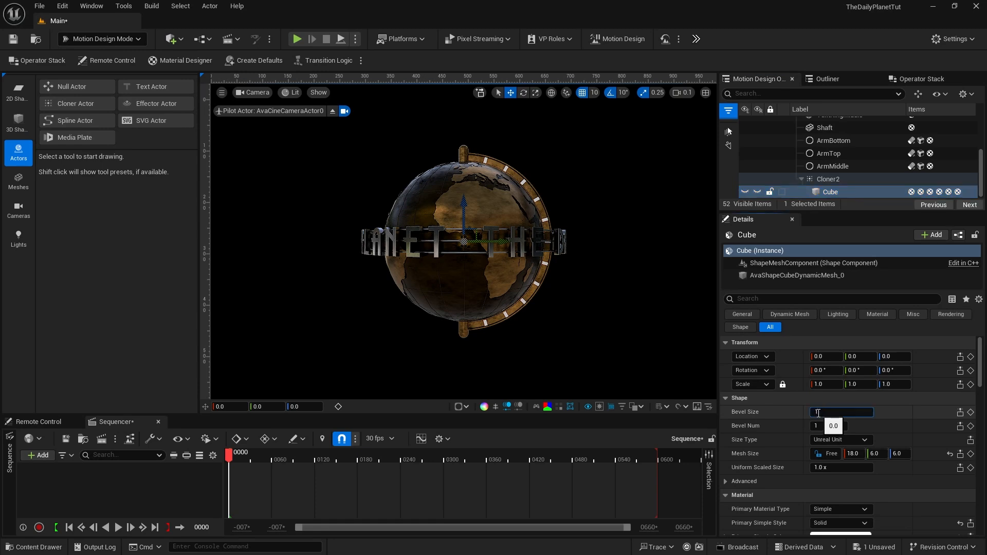
{"action": "left_click", "coordinate": [817, 426]}
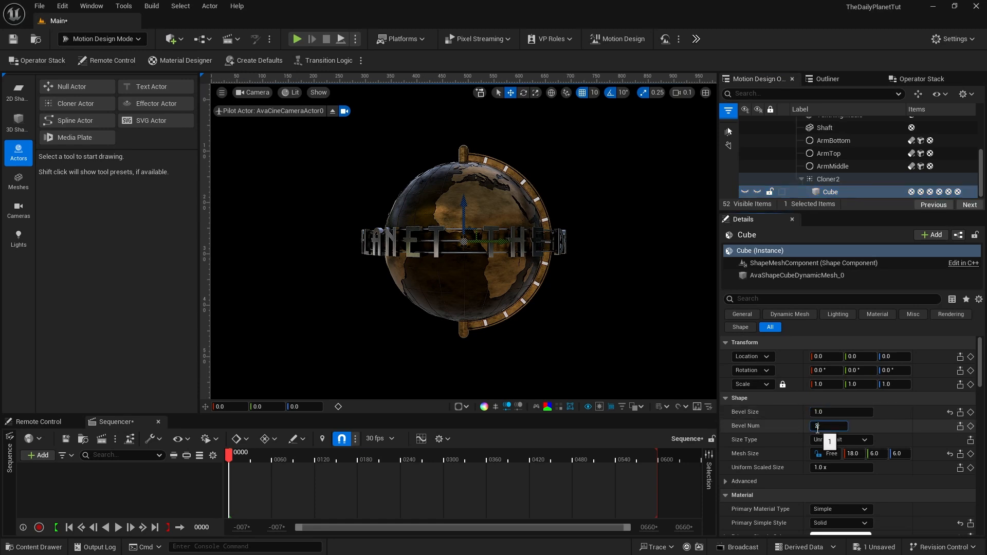
{"action": "type", "text": "2"}
{"action": "key", "text": "Return"}
Step: Assign the MD_arm material asset to the Cube as its single material and save the level
{"action": "scroll", "coordinate": [917, 424], "scroll_direction": "down", "scroll_amount": 3}
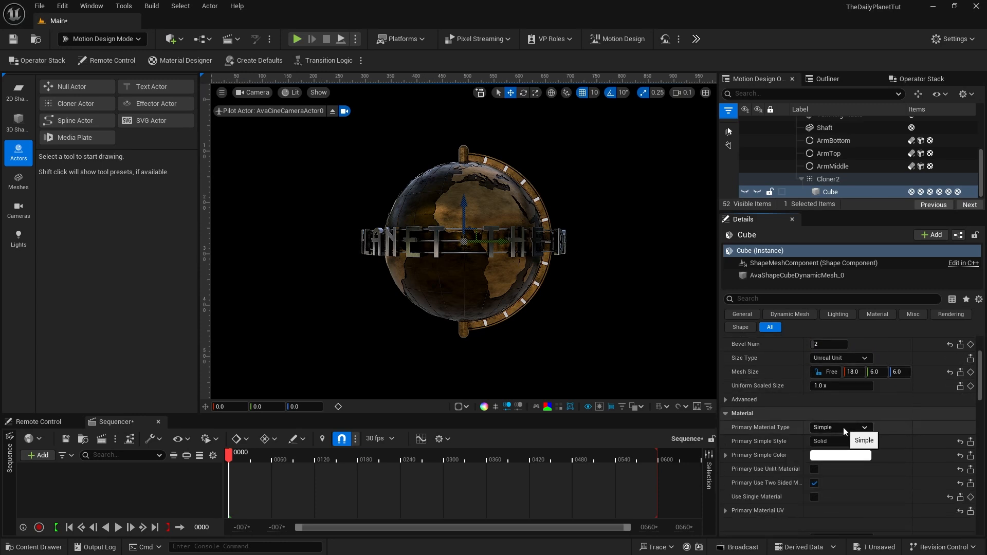
{"action": "left_click", "coordinate": [835, 425]}
{"action": "left_click", "coordinate": [837, 435]}
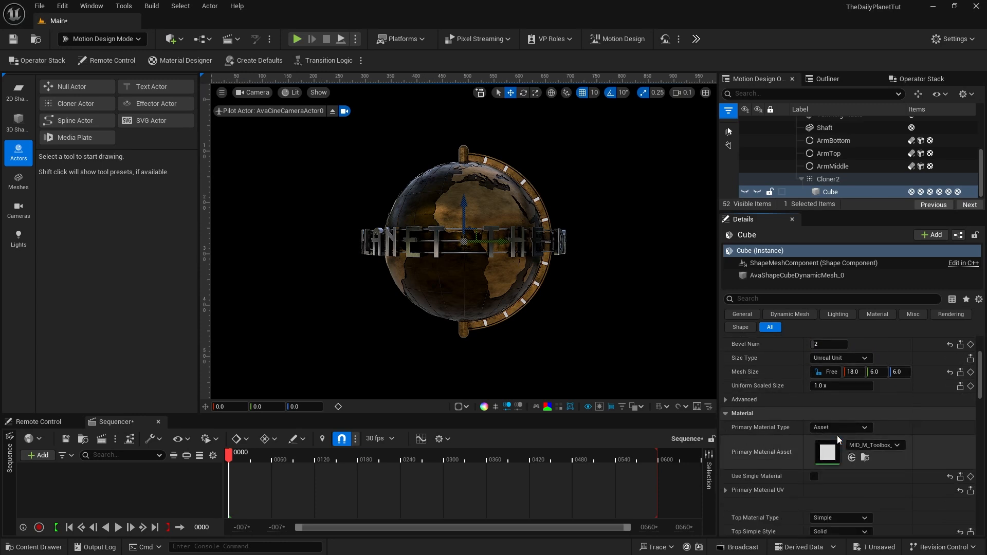
{"action": "left_click", "coordinate": [869, 445]}
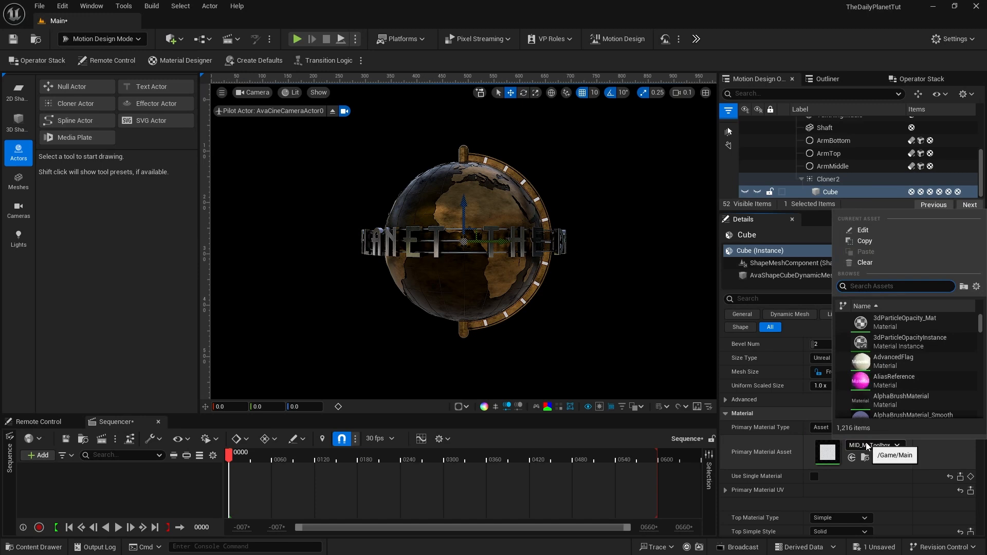
{"action": "type", "text": "arm"}
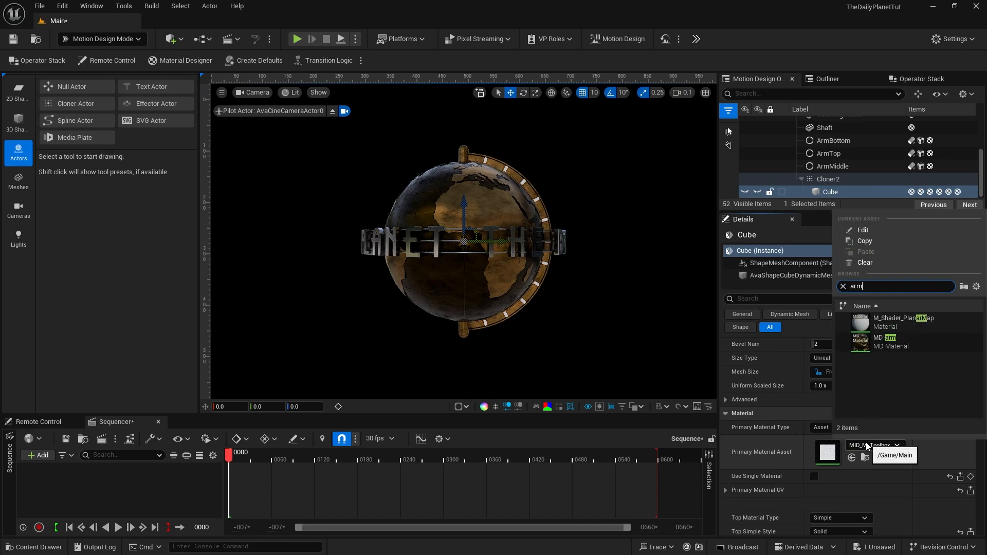
{"action": "left_click", "coordinate": [890, 342]}
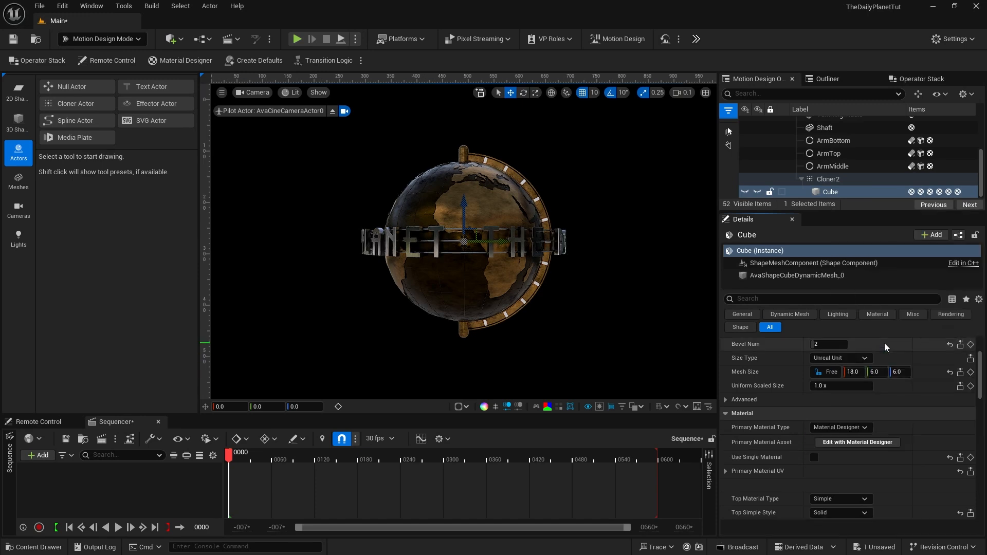
{"action": "left_click", "coordinate": [814, 458]}
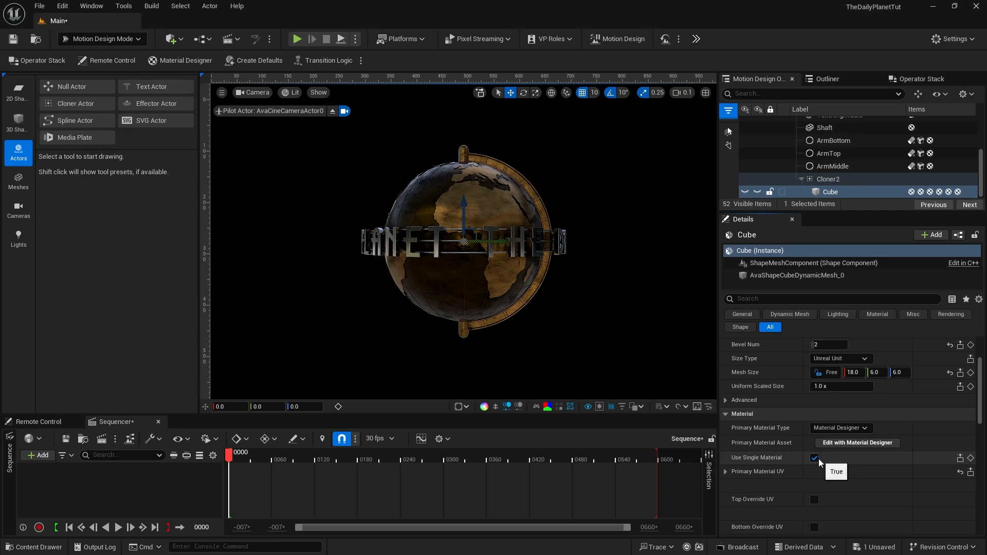
{"action": "key", "text": "ctrl+s"}
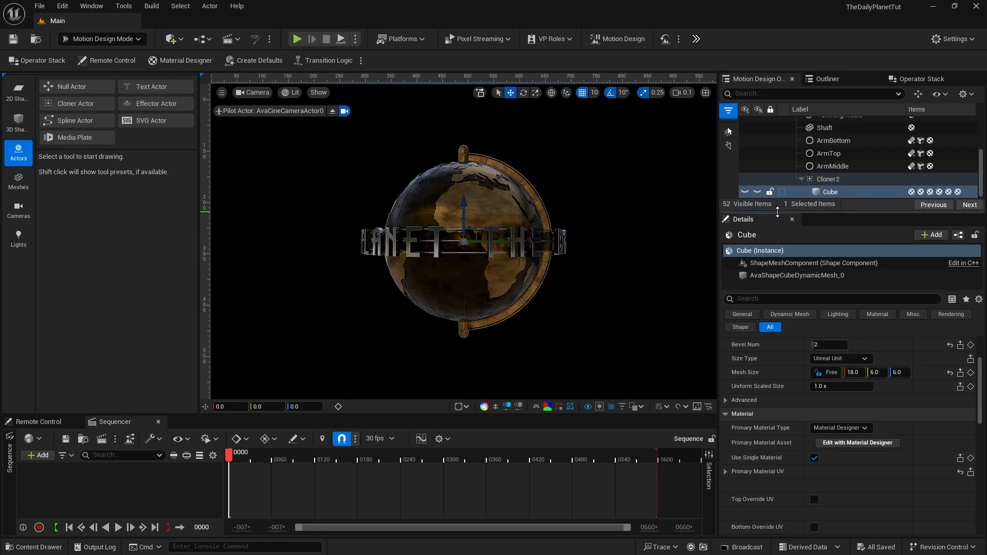
Step: Rename Cloner2 as ArmPegs and collapse it in the scene hierarchy
{"action": "left_click_drag", "start_coordinate": [778, 211], "coordinate": [802, 344]}
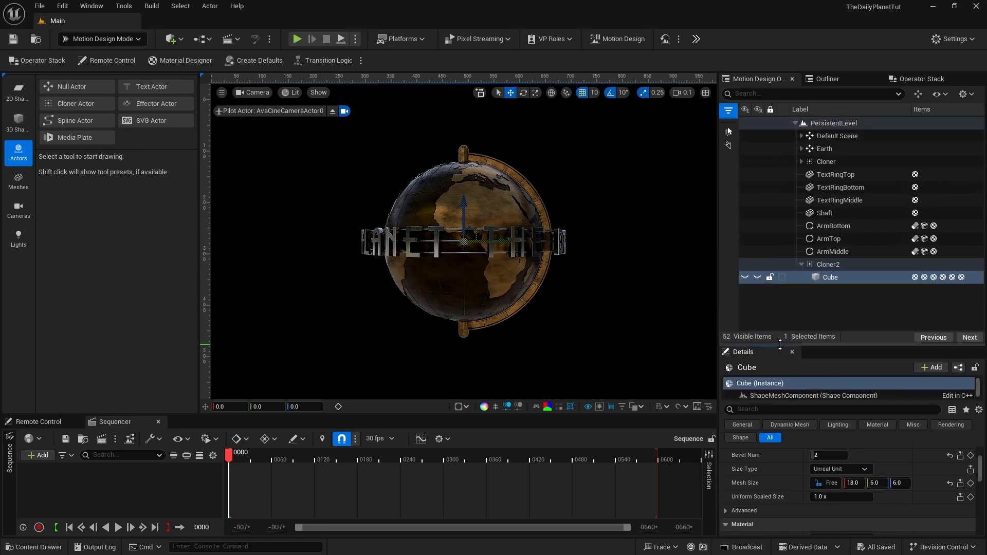
{"action": "left_click", "coordinate": [827, 264]}
{"action": "left_click", "coordinate": [827, 263]}
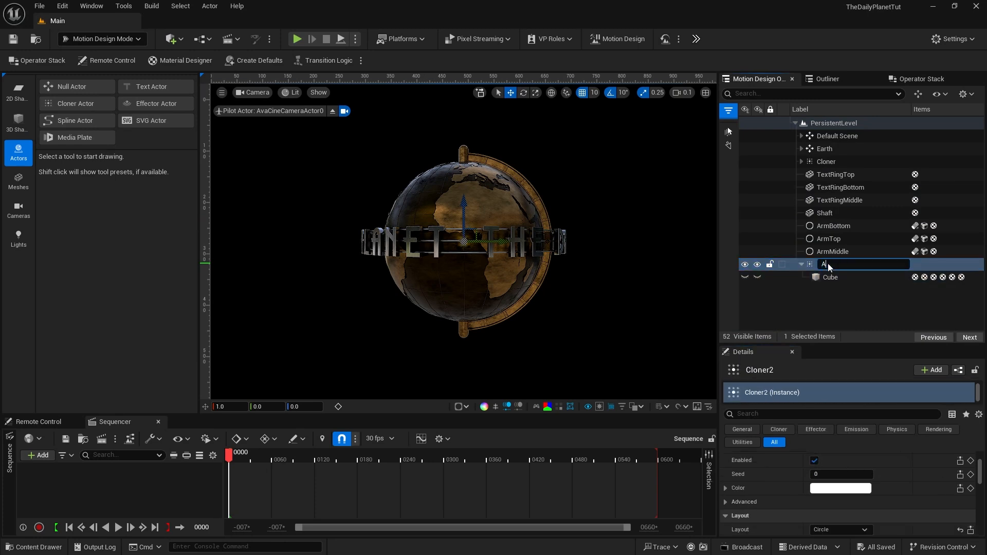
{"action": "type", "text": "ArmPegs"}
{"action": "key", "text": "Return"}
{"action": "left_click", "coordinate": [800, 264]}
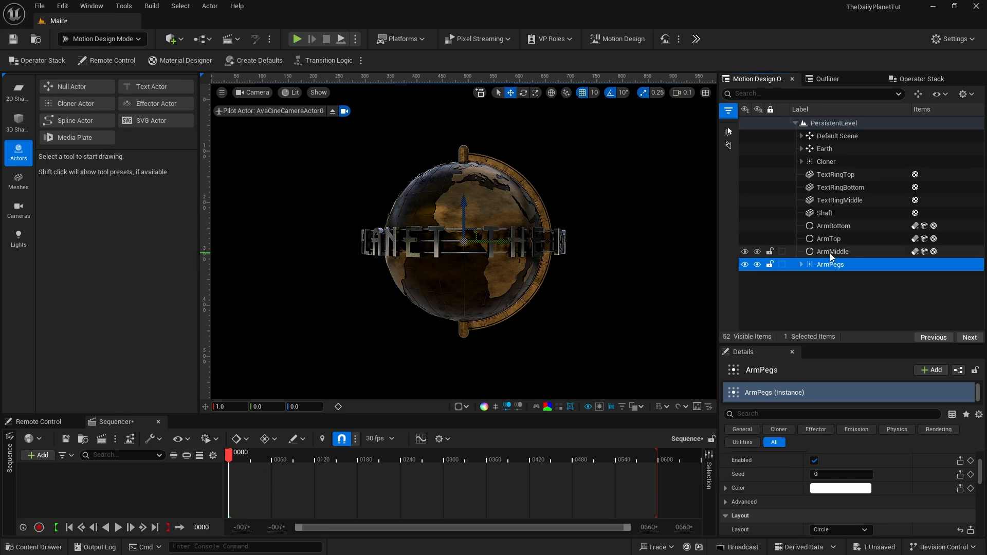
{"action": "key", "text": "Escape"}
Step: Group Shaft, ArmBottom, ArmTop, ArmMiddle and ArmPegs under a new null actor, name it ArmShaft and collapse it
{"action": "left_click", "coordinate": [825, 214]}
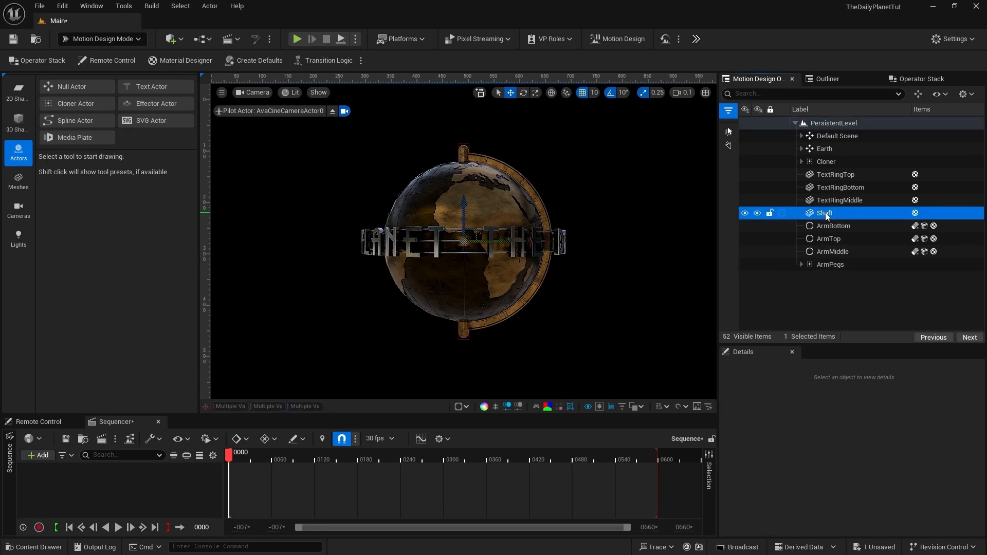
{"action": "left_click", "coordinate": [835, 265], "text": "shift"}
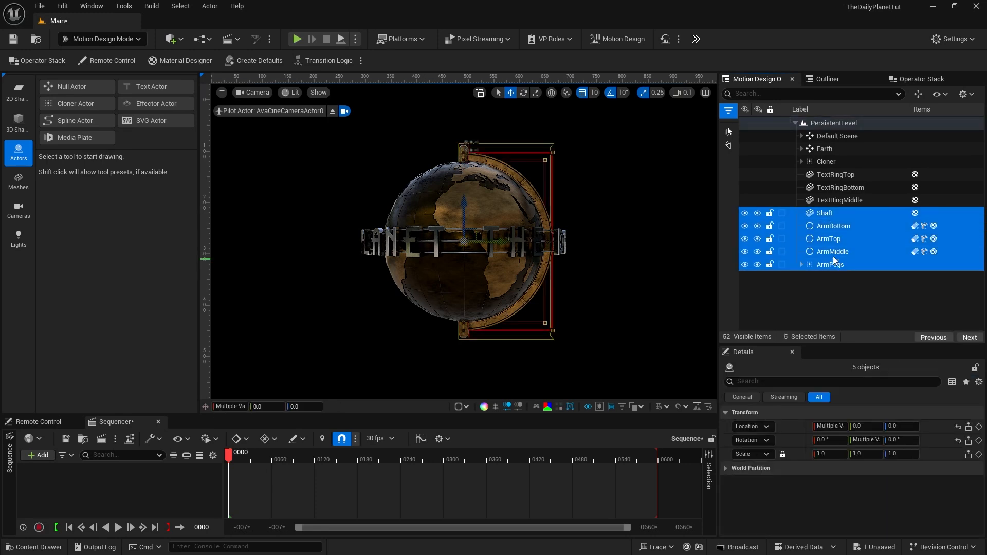
{"action": "left_click", "coordinate": [918, 94]}
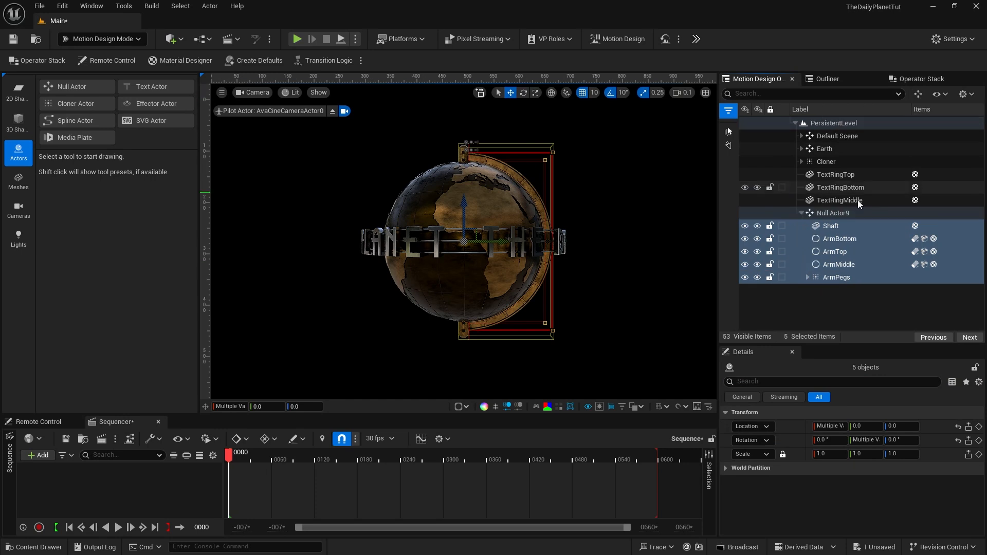
{"action": "left_click", "coordinate": [834, 214]}
{"action": "left_click", "coordinate": [835, 214]}
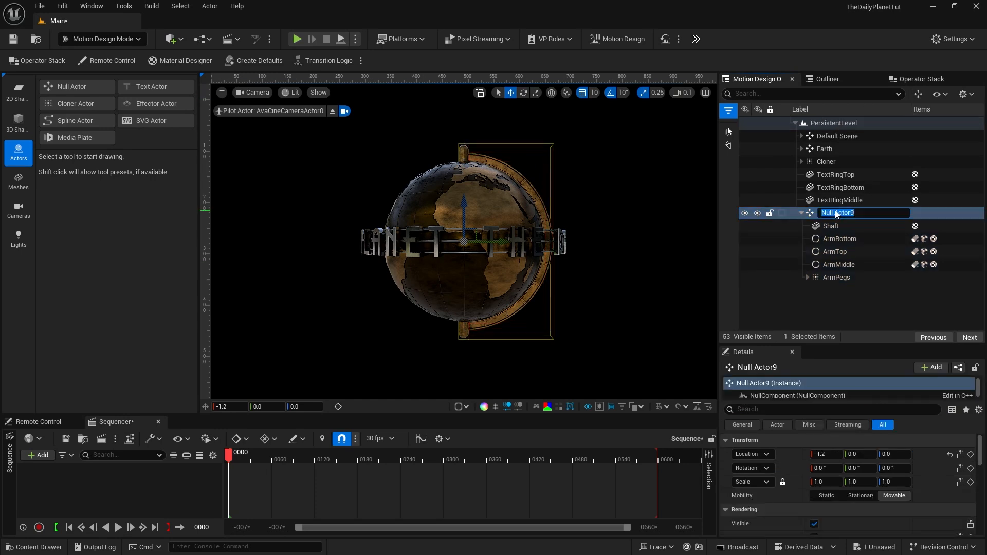
{"action": "type", "text": "ArmShaft"}
{"action": "key", "text": "Return"}
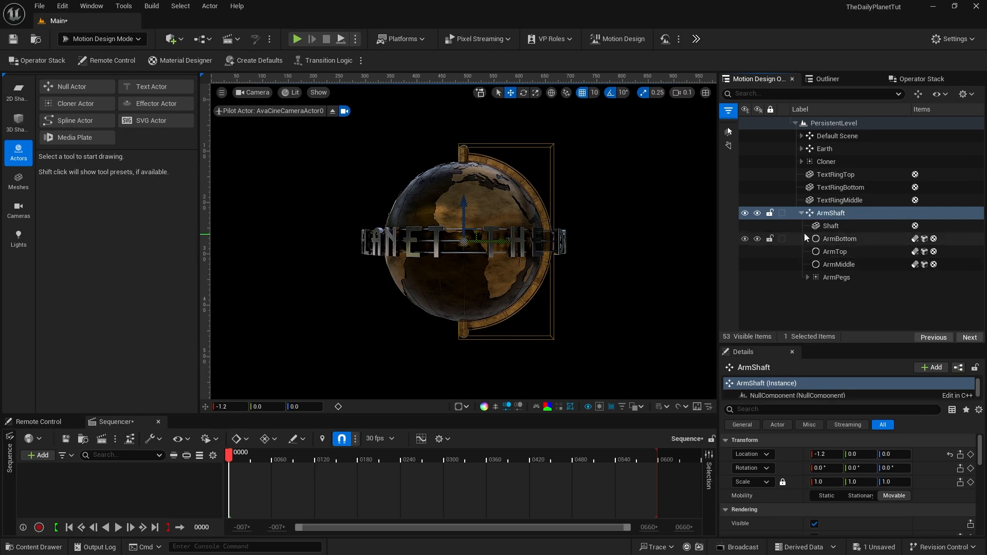
{"action": "left_click", "coordinate": [801, 214]}
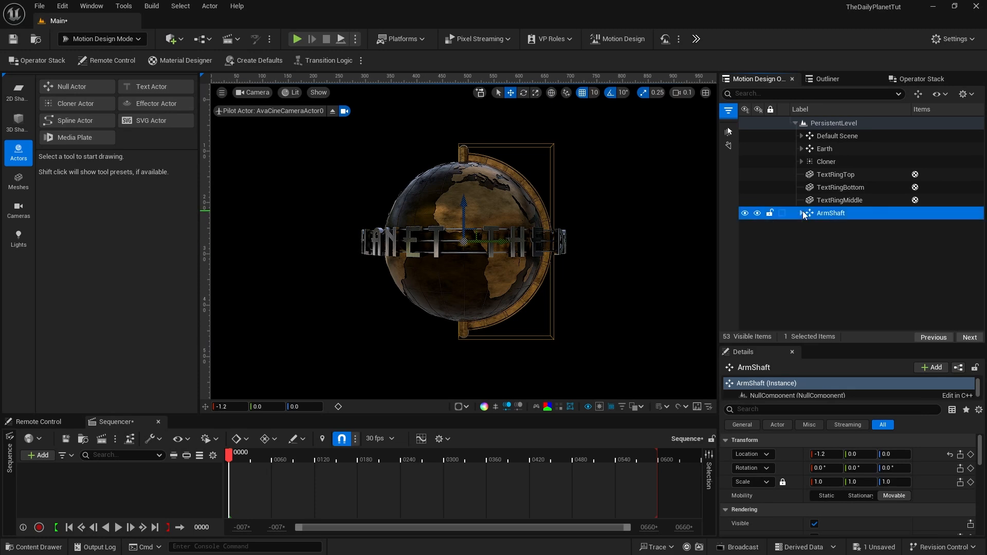
Step: Rename the Cloner that holds the circling letters as Text_thedailyplanet
{"action": "left_click", "coordinate": [828, 161]}
{"action": "left_click", "coordinate": [828, 162]}
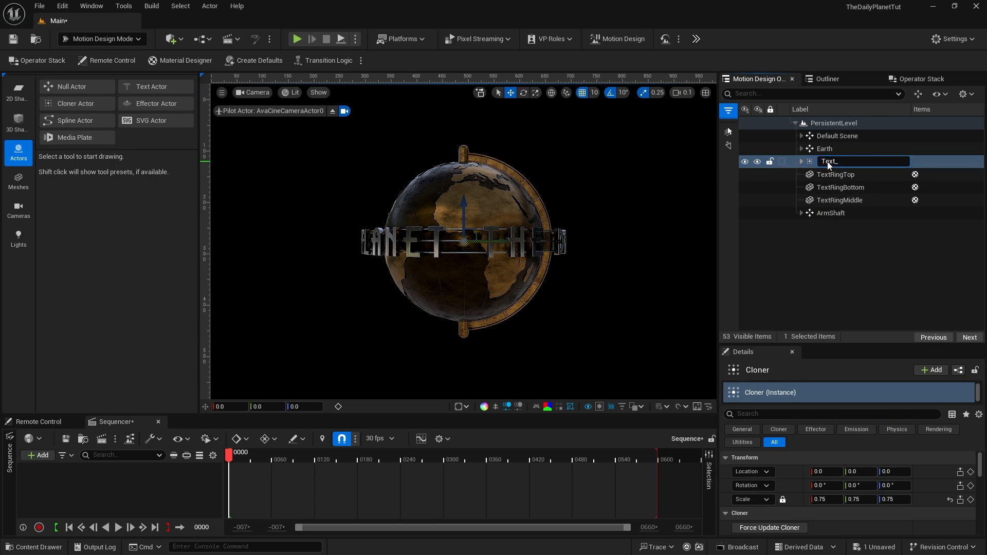
{"action": "type", "text": "Text_thedailyplanet"}
{"action": "key", "text": "Return"}
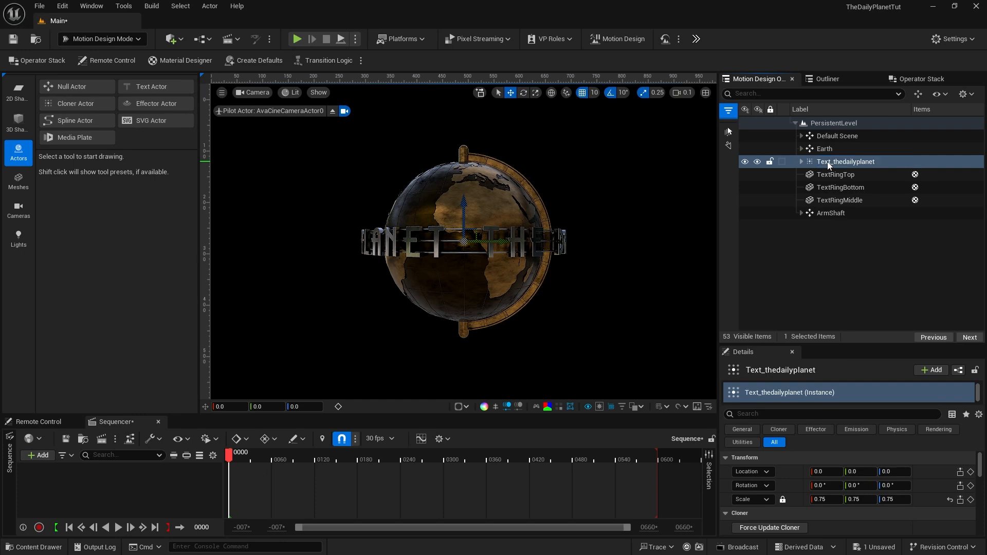
Step: Group TextRingTop, TextRingBottom and TextRingMiddle under a new null actor and name it TextRing
{"action": "left_click", "coordinate": [828, 176]}
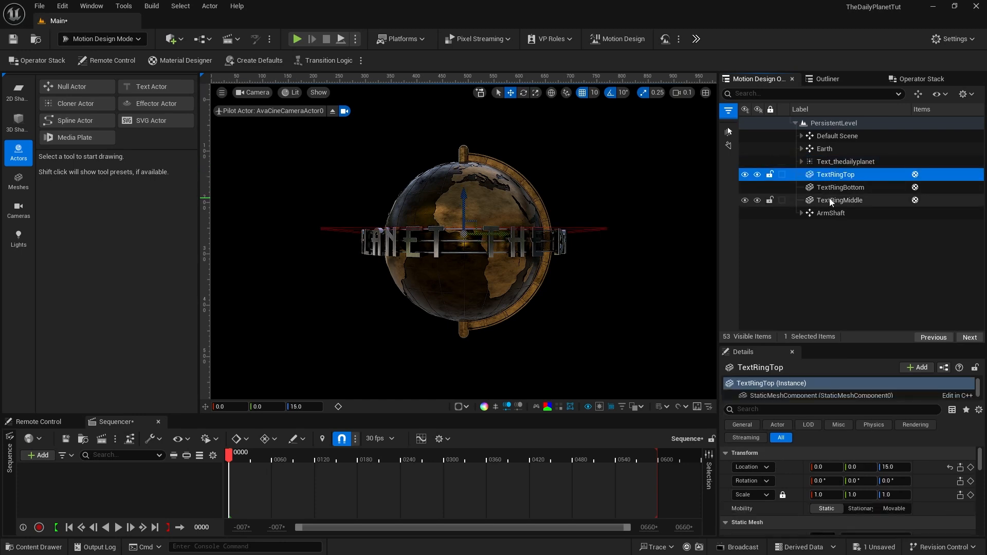
{"action": "left_click", "coordinate": [831, 202], "text": "shift"}
{"action": "key", "text": "ctrl+g"}
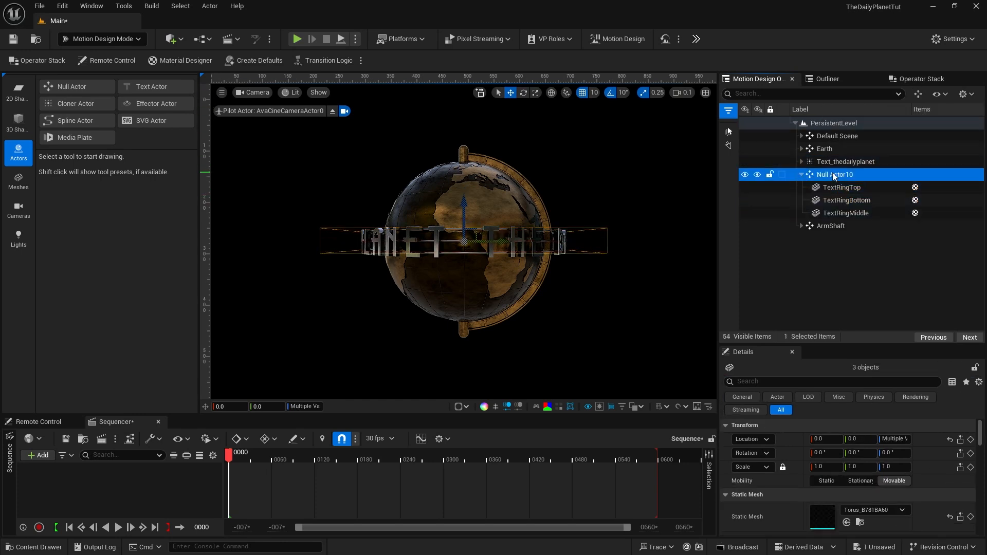
{"action": "key", "text": "F2"}
{"action": "type", "text": "TextRing"}
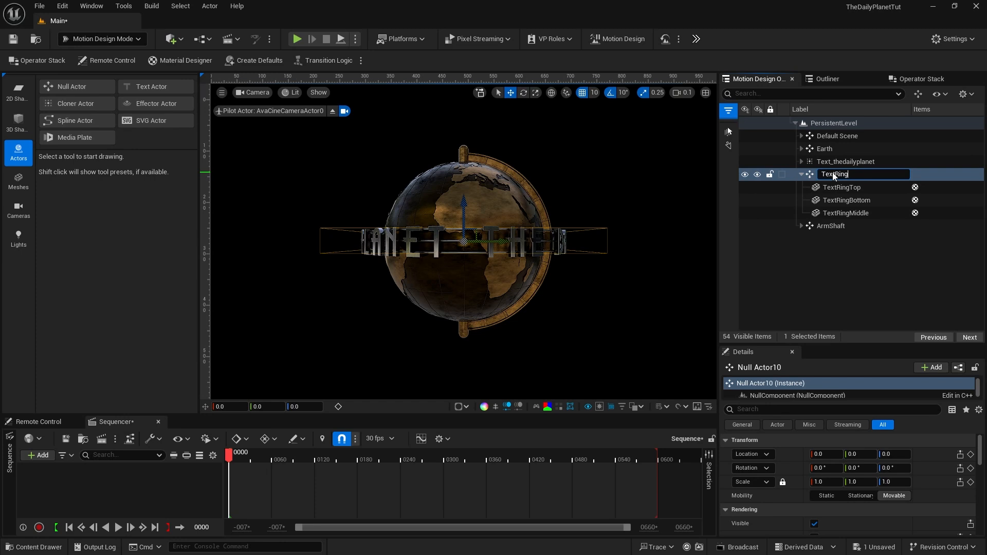
{"action": "key", "text": "Return"}
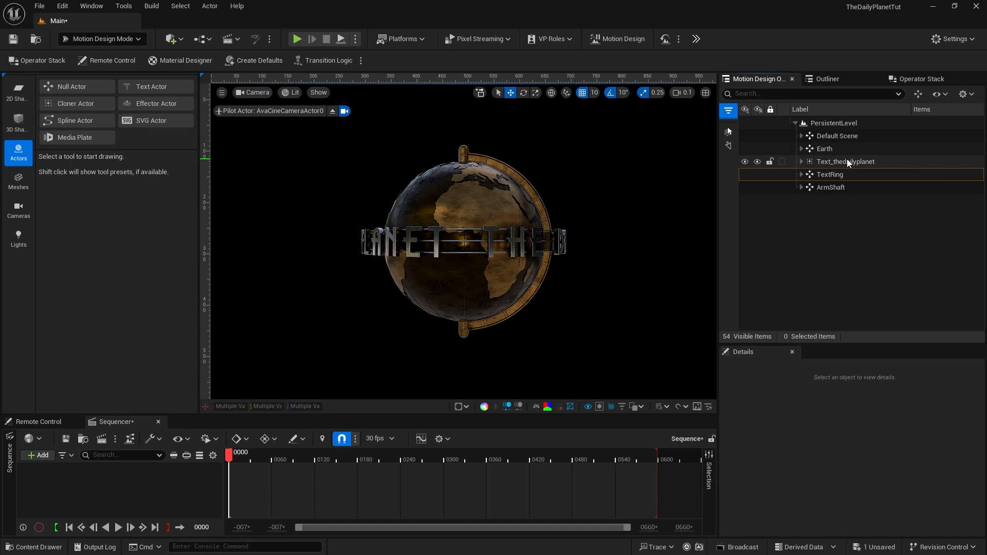
Step: Select the Earth null actor and enlarge the area showing its properties
{"action": "left_click", "coordinate": [827, 149]}
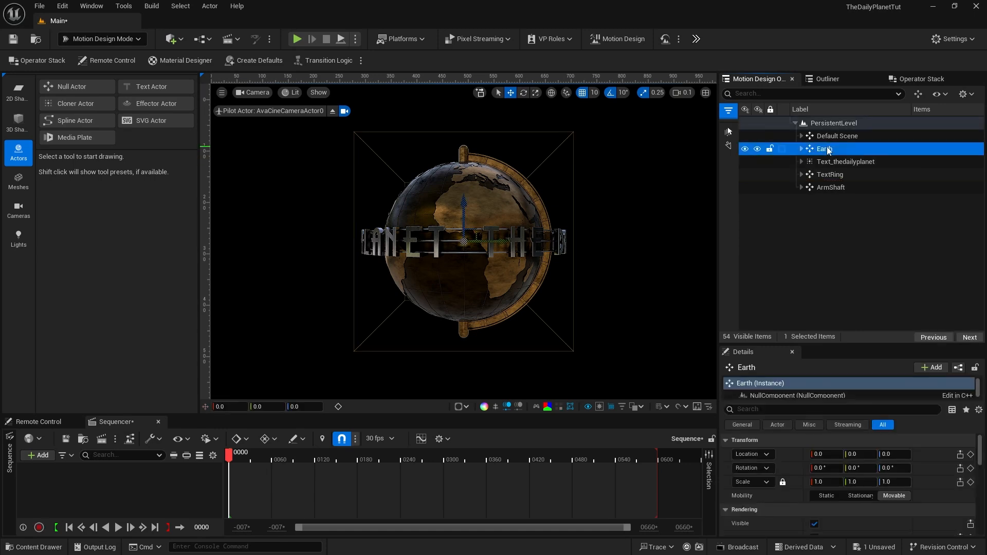
{"action": "left_click_drag", "start_coordinate": [784, 343], "coordinate": [784, 225]}
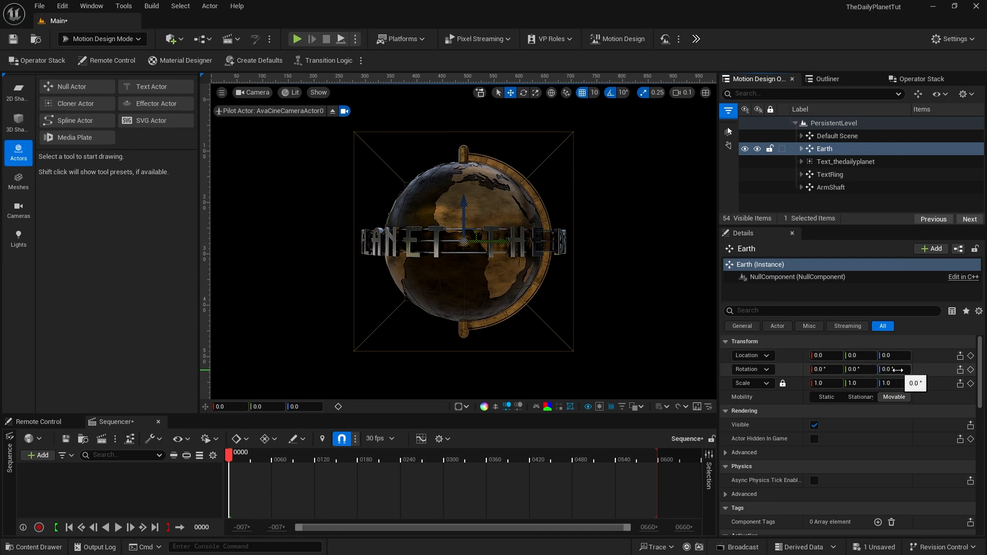
Step: Try out rotating Earth about the Z axis and reset its rotation to the default
{"action": "left_click_drag", "start_coordinate": [891, 370], "coordinate": [882, 372]}
{"action": "key", "text": "ctrl+z"}
{"action": "left_click", "coordinate": [882, 371]}
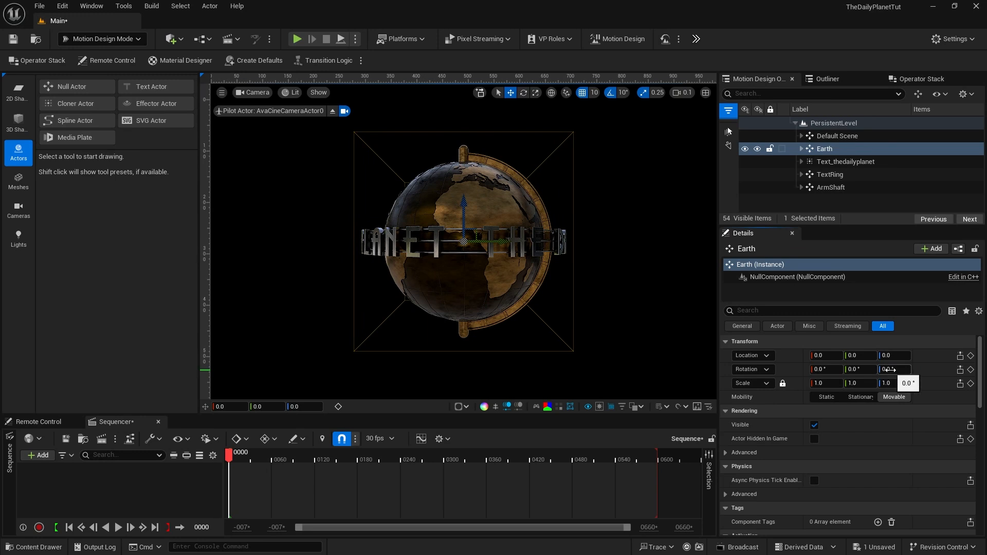
{"action": "type", "text": "64"}
{"action": "key", "text": "Return"}
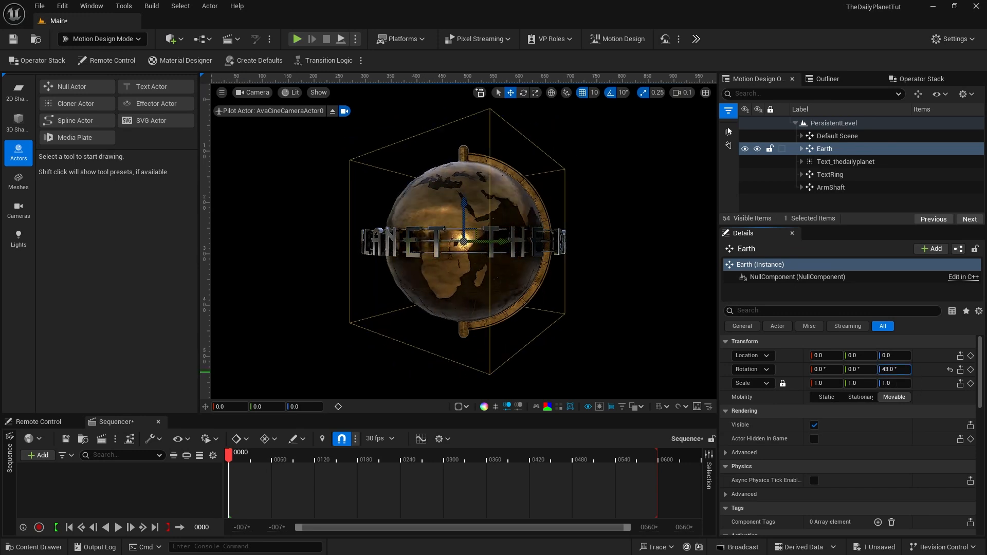
{"action": "left_click", "coordinate": [949, 370]}
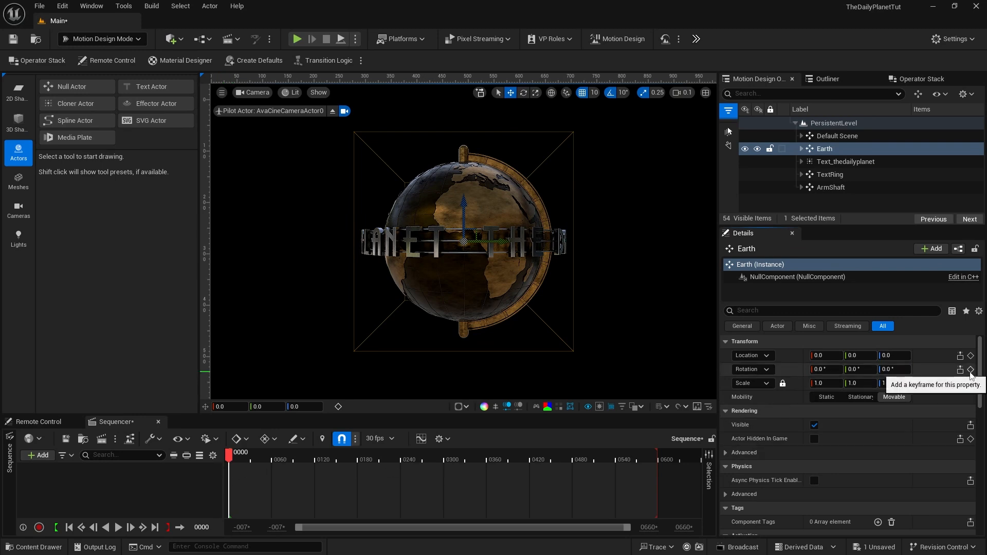
Step: Keyframe Earth's rotation at frame 0 with linear interpolation and a yaw of 0
{"action": "left_click", "coordinate": [970, 370]}
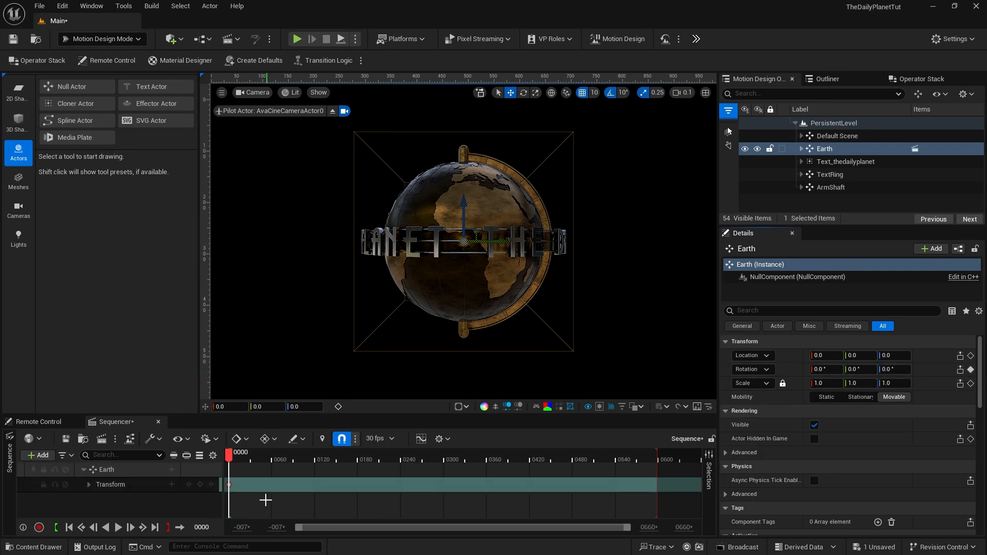
{"action": "right_click", "coordinate": [236, 484]}
{"action": "left_click", "coordinate": [87, 483]}
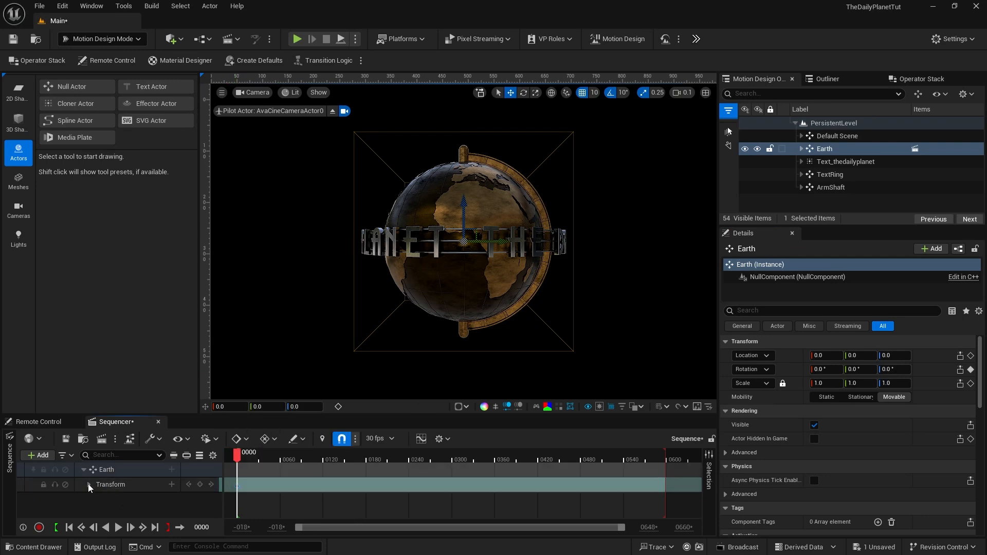
{"action": "left_click", "coordinate": [88, 484]}
{"action": "left_click", "coordinate": [94, 498]}
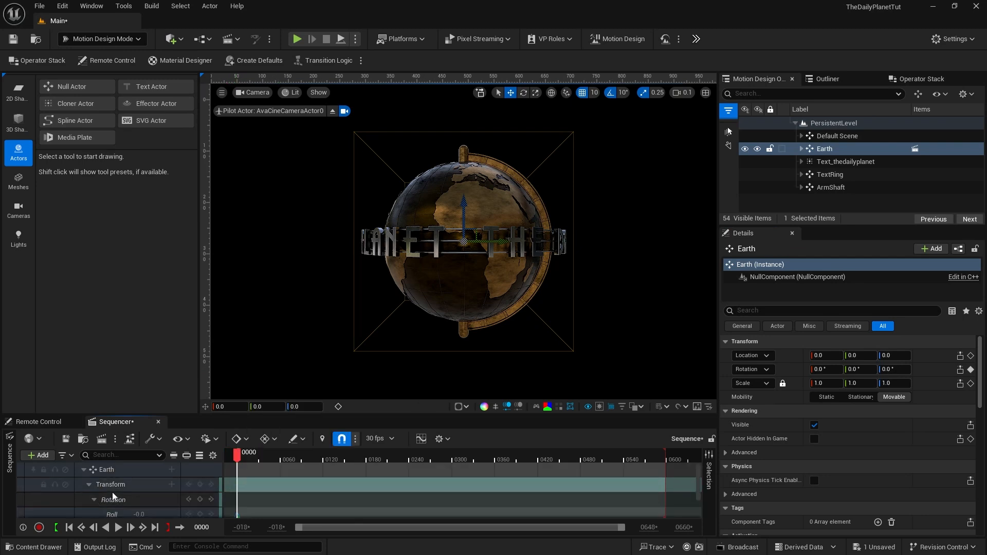
{"action": "scroll", "coordinate": [126, 483], "scroll_direction": "down", "scroll_amount": 2}
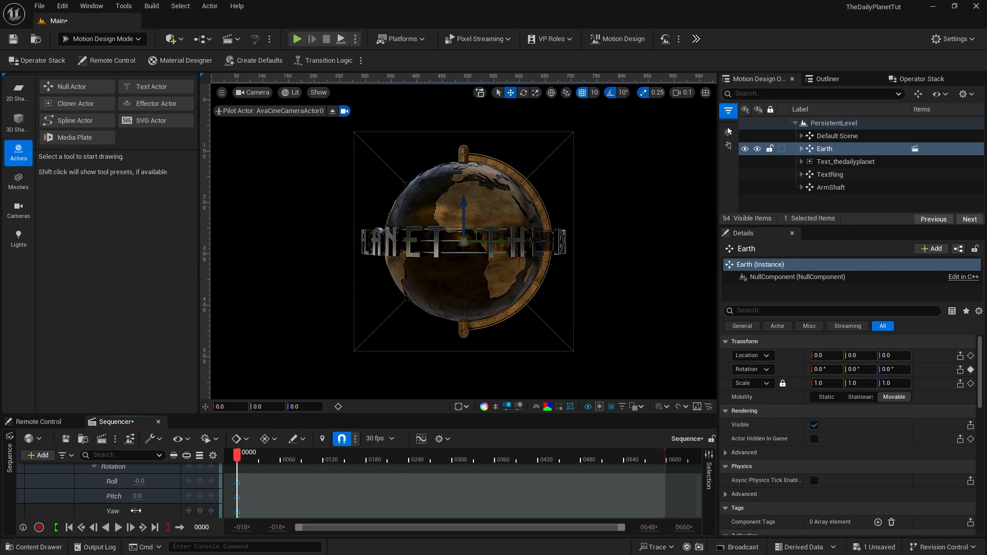
{"action": "mouse_move", "coordinate": [135, 511]}
{"action": "left_mouse_down"}
{"action": "mouse_move", "coordinate": [185, 510]}
{"action": "mouse_move", "coordinate": [137, 510]}
{"action": "left_mouse_up"}
{"action": "left_click", "coordinate": [137, 511]}
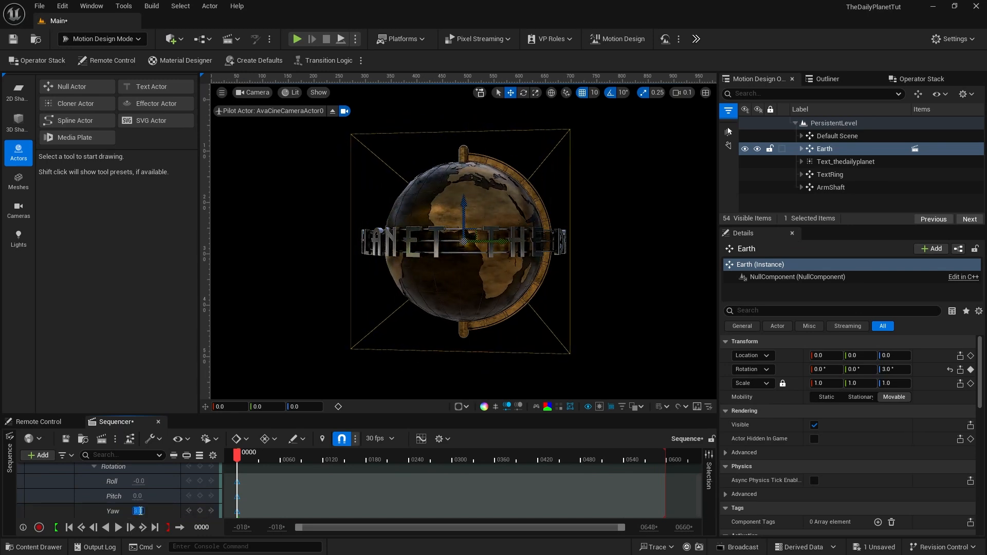
{"action": "type", "text": "0"}
{"action": "key", "text": "Return"}
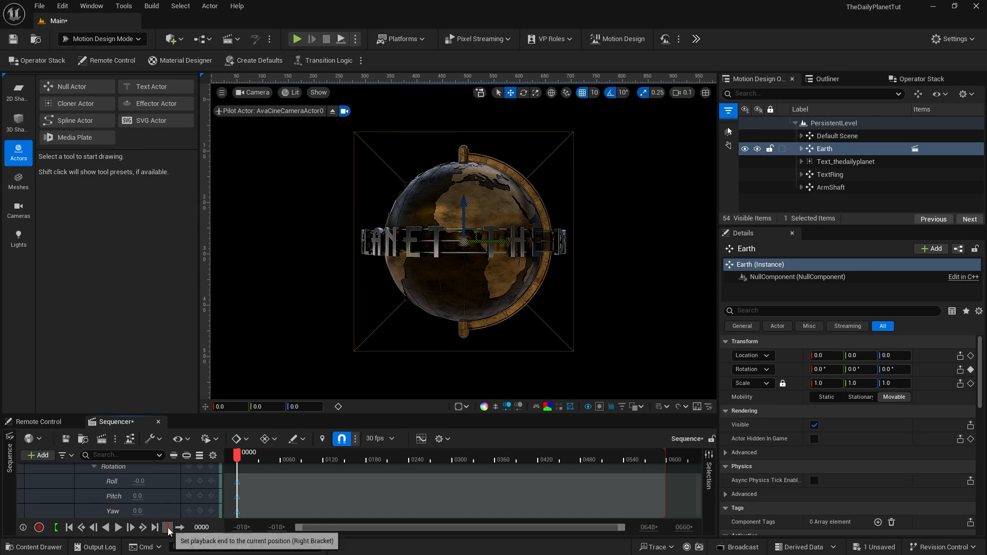
Step: Set Earth's yaw to 360 at the end frame 599, scrub the timeline to check the spin, and collapse the Earth track
{"action": "left_click", "coordinate": [155, 527]}
{"action": "left_click", "coordinate": [164, 511]}
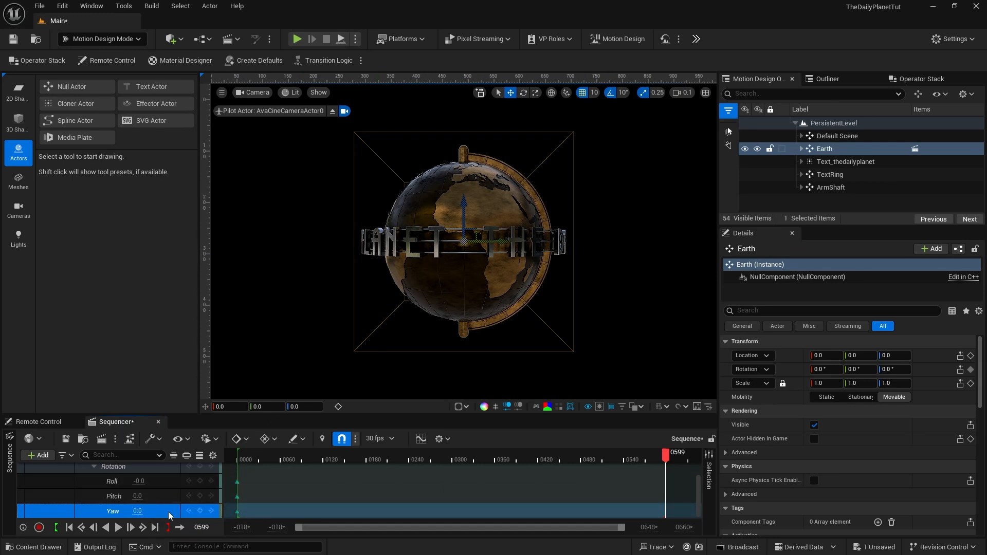
{"action": "left_click", "coordinate": [138, 511]}
{"action": "type", "text": "3"}
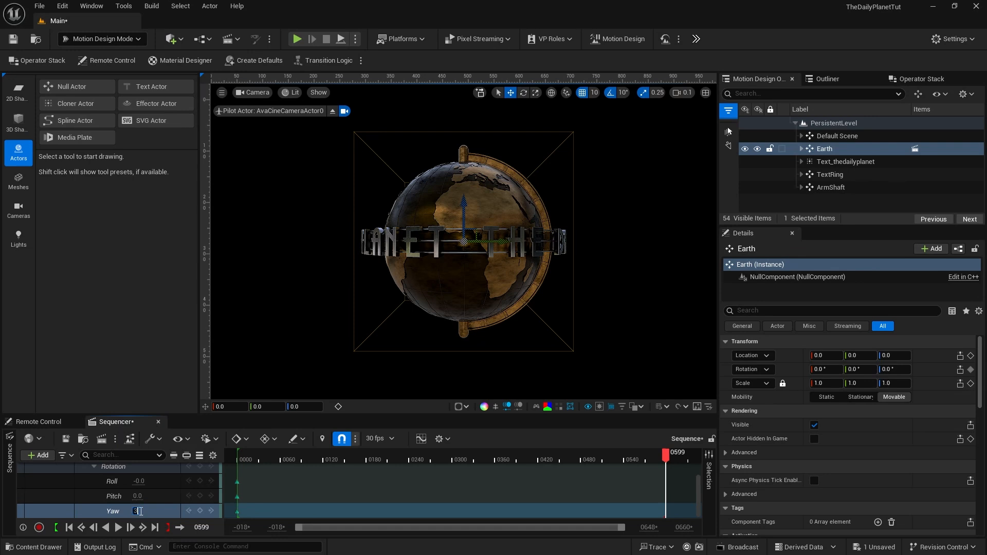
{"action": "type", "text": "60"}
{"action": "key", "text": "Return"}
{"action": "mouse_move", "coordinate": [288, 456]}
{"action": "left_mouse_down"}
{"action": "mouse_move", "coordinate": [493, 466]}
{"action": "mouse_move", "coordinate": [275, 460]}
{"action": "left_mouse_up"}
{"action": "scroll", "coordinate": [100, 486], "scroll_direction": "up", "scroll_amount": 2}
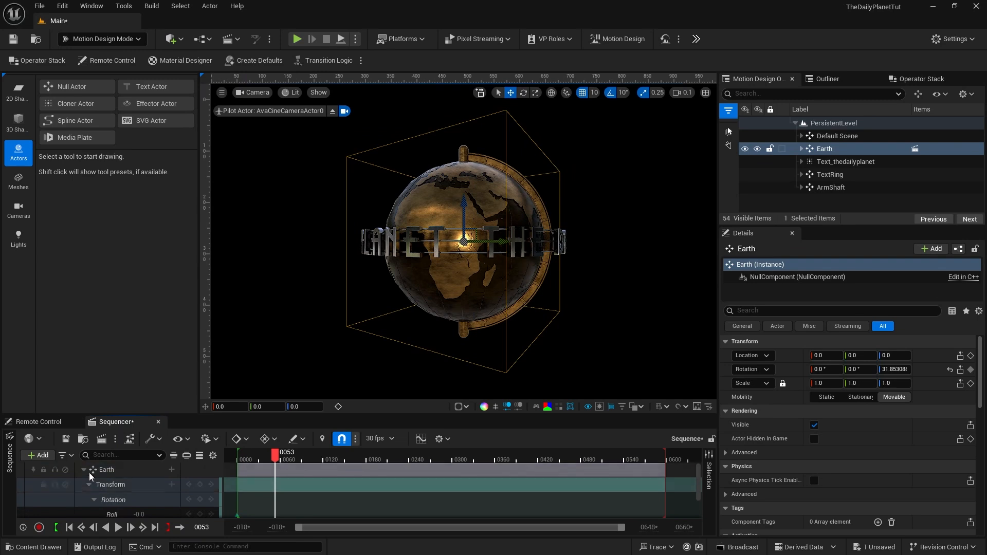
{"action": "left_click", "coordinate": [78, 470]}
{"action": "left_click", "coordinate": [82, 471]}
Step: Add a rotation keyframe to Text_thedailyplanet at frame 0 and set its interpolation to Linear
{"action": "left_click", "coordinate": [822, 163]}
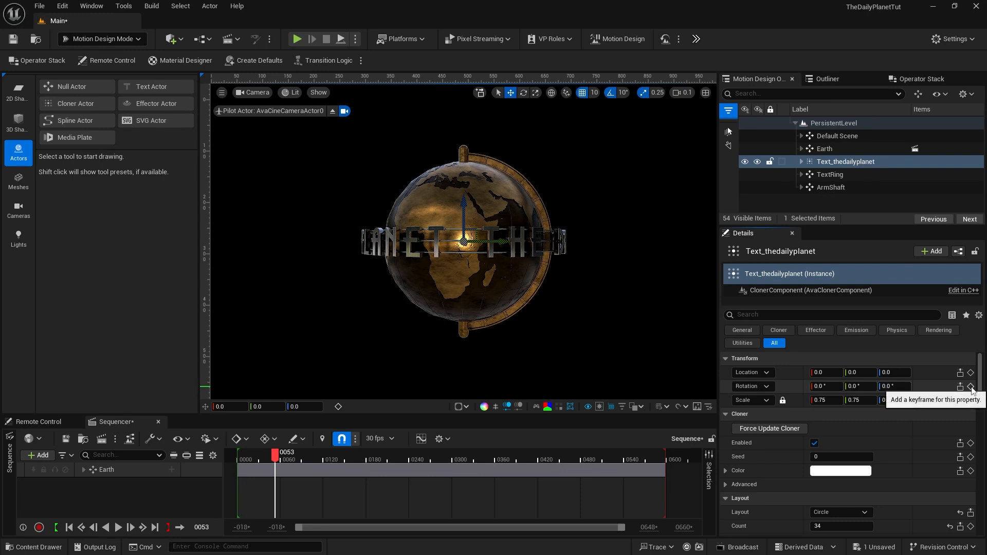
{"action": "left_click", "coordinate": [69, 528]}
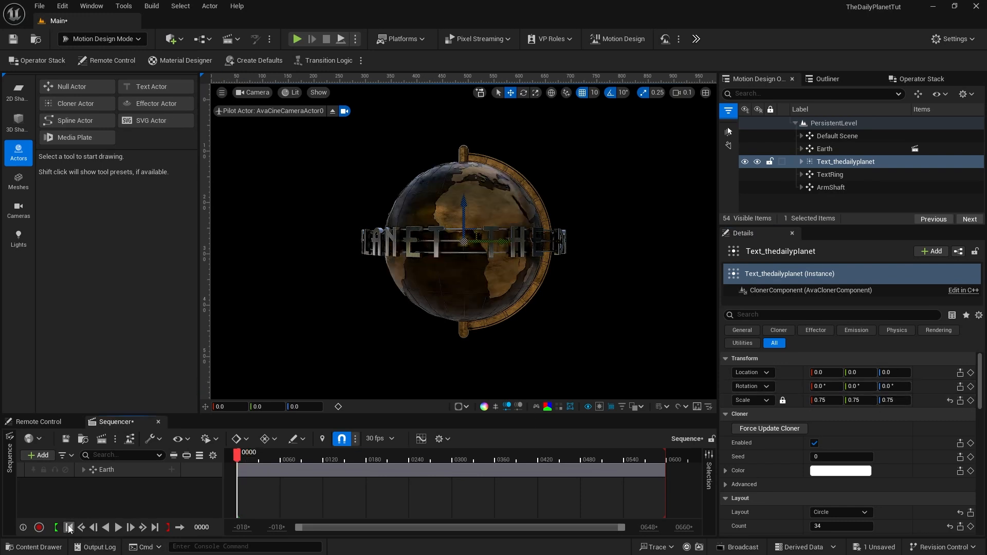
{"action": "left_click", "coordinate": [971, 386]}
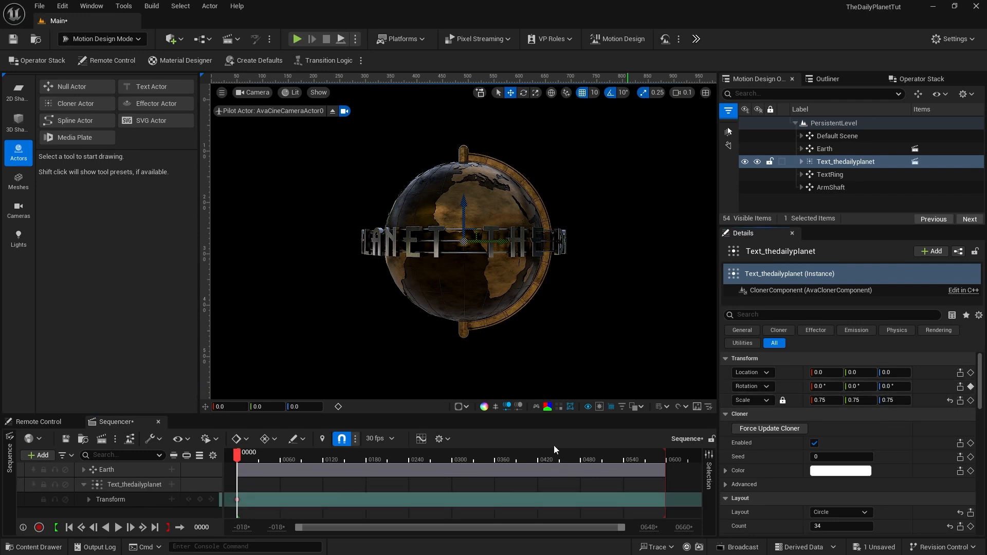
{"action": "left_click", "coordinate": [238, 499]}
{"action": "right_click", "coordinate": [238, 500]}
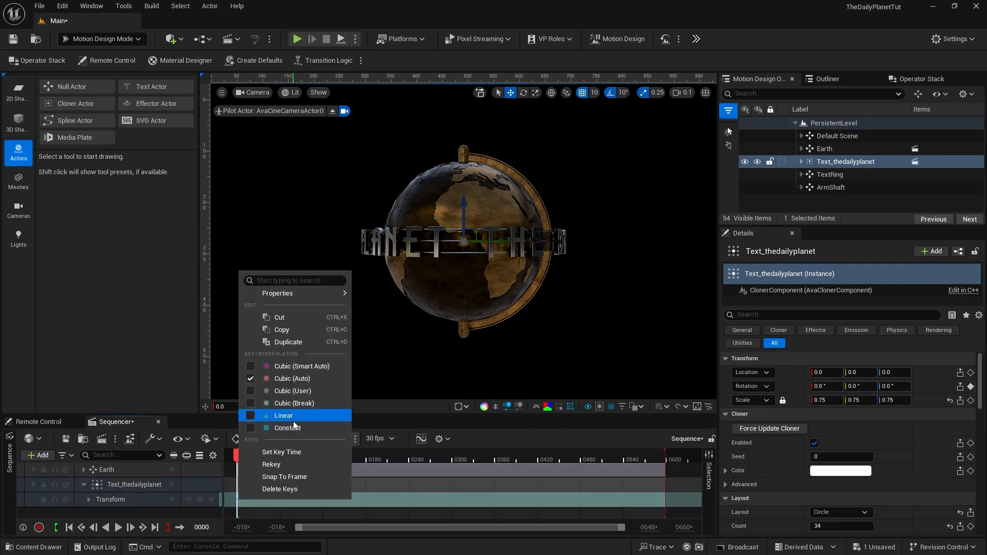
{"action": "left_click", "coordinate": [294, 420]}
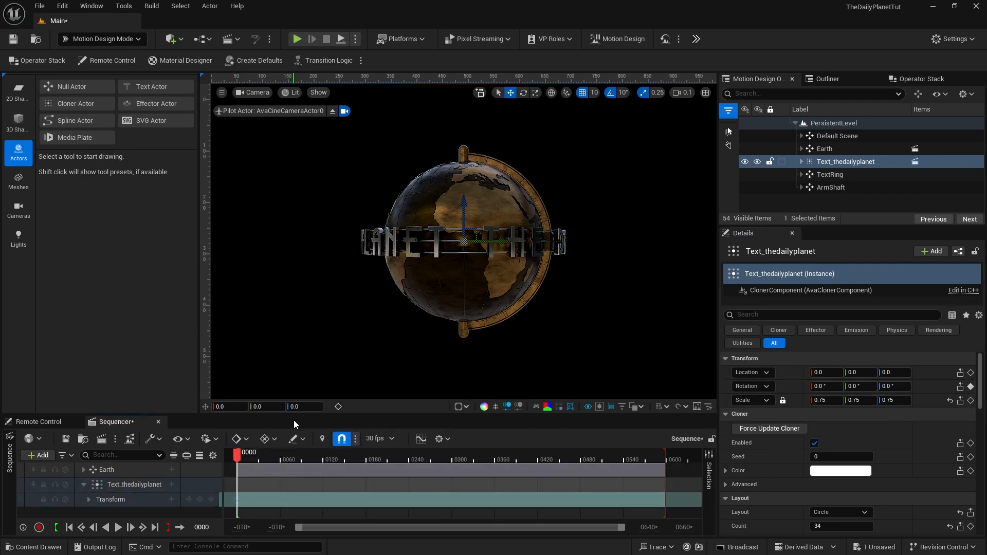
Step: Set Text_thedailyplanet's yaw to -180 at the end frame 599 and play the animation from the start
{"action": "left_click", "coordinate": [156, 526]}
{"action": "left_click", "coordinate": [88, 499]}
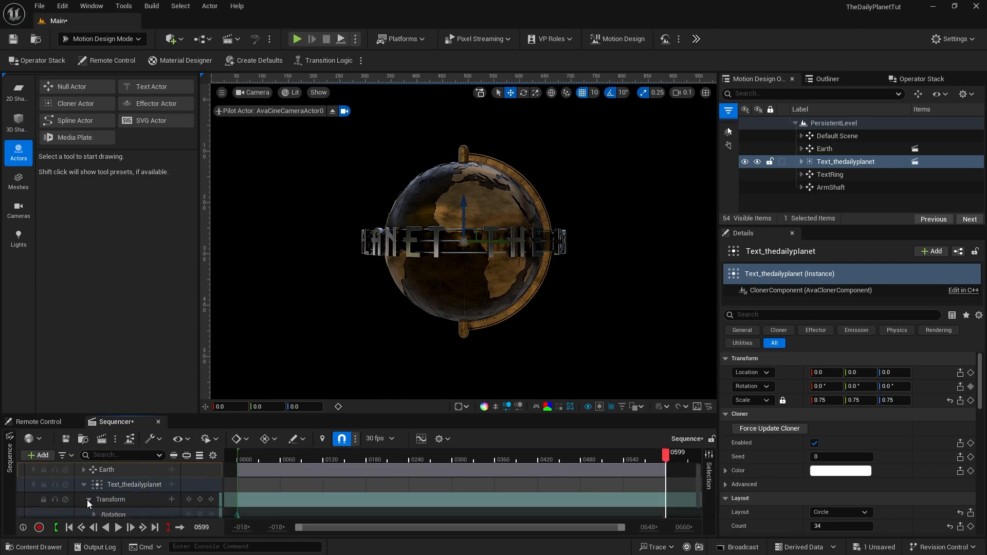
{"action": "scroll", "coordinate": [136, 484], "scroll_direction": "down", "scroll_amount": 1}
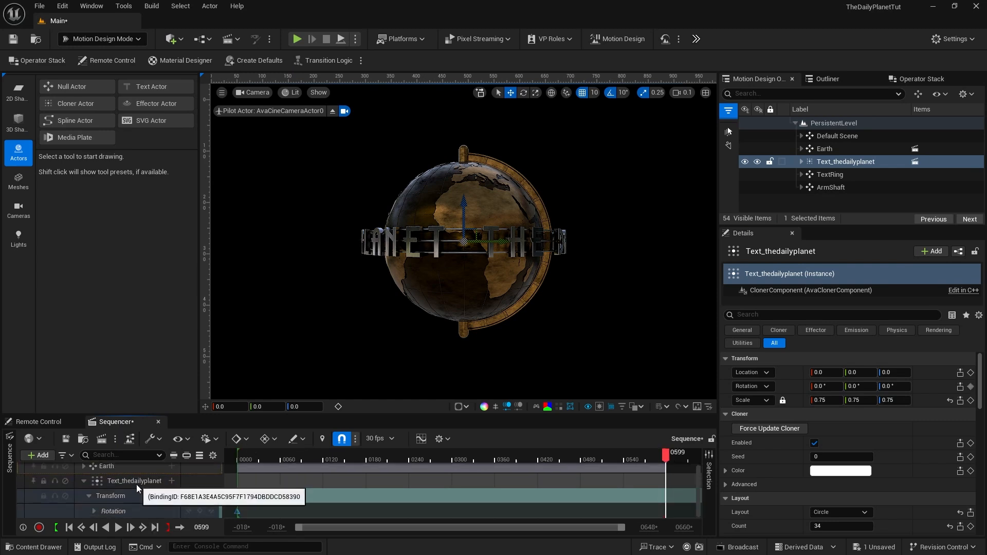
{"action": "left_click", "coordinate": [94, 510]}
{"action": "scroll", "coordinate": [152, 494], "scroll_direction": "down", "scroll_amount": 2}
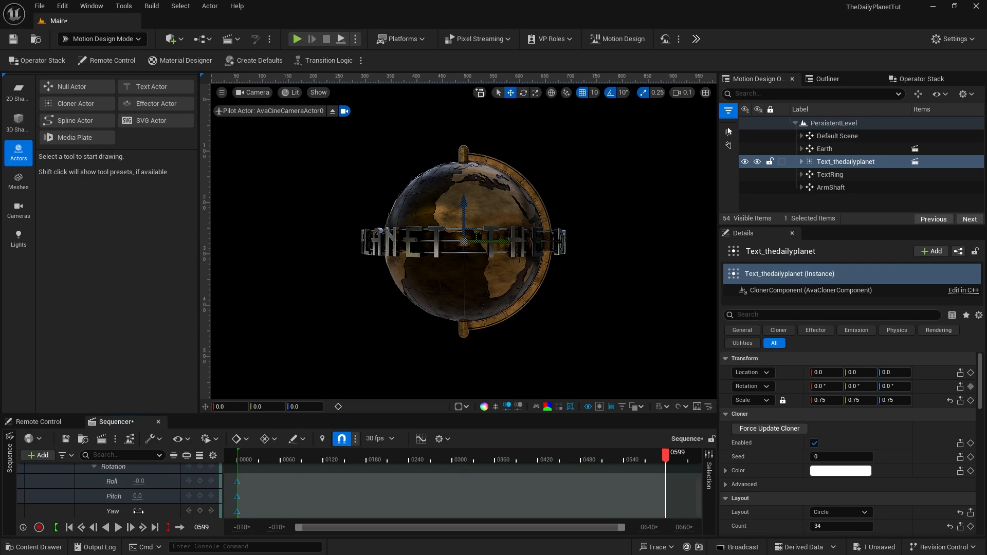
{"action": "left_click", "coordinate": [138, 512]}
{"action": "type", "text": "-360"}
{"action": "key", "text": "Return"}
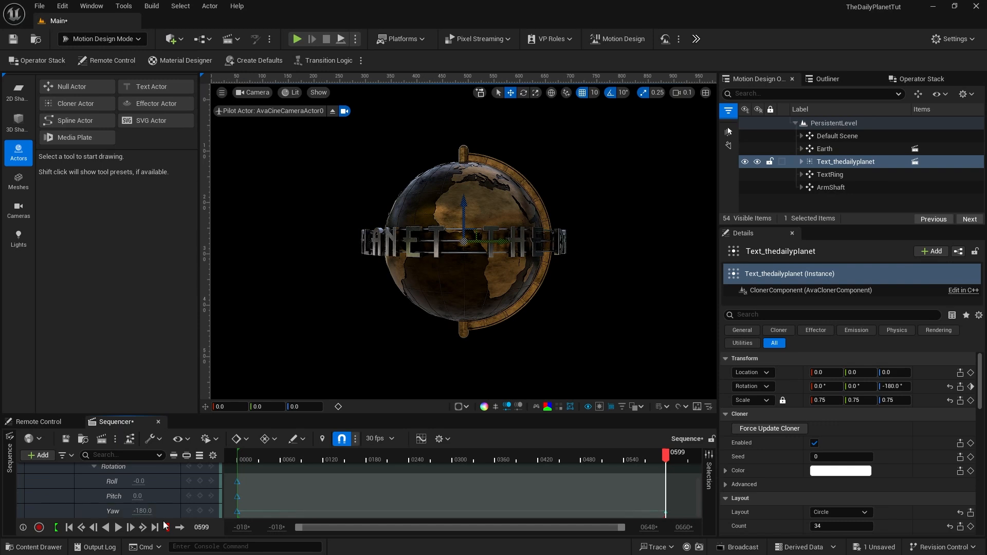
{"action": "left_click", "coordinate": [70, 530]}
{"action": "left_click", "coordinate": [118, 528]}
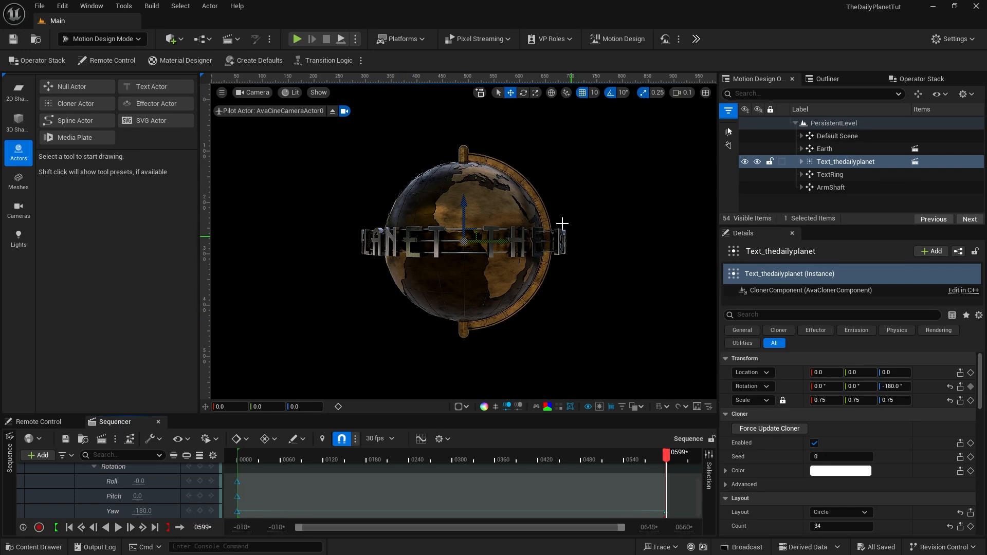
Step: Group Earth, Text_thedailyplanet, TextRing and ArmShaft under a new null actor and clear its default name for renaming
{"action": "left_click", "coordinate": [827, 187]}
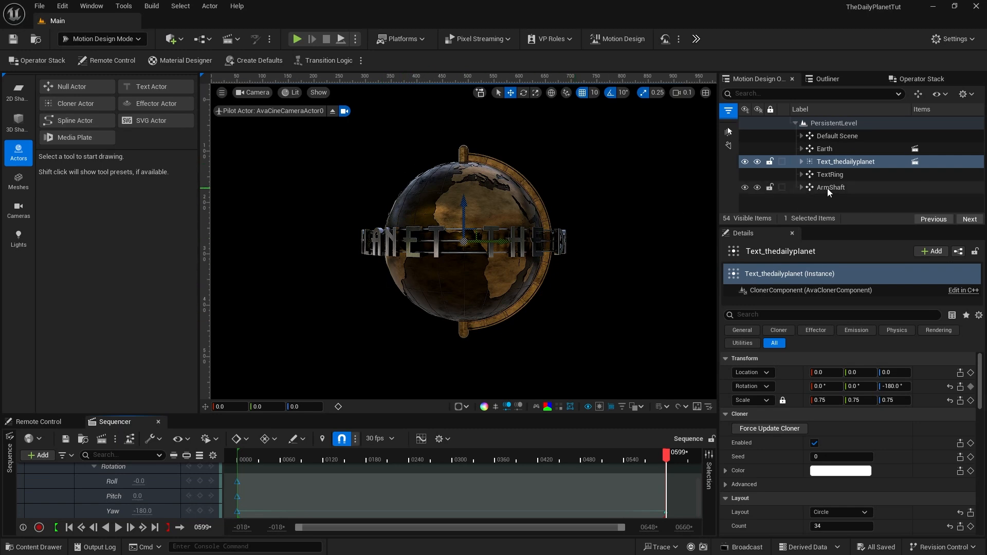
{"action": "left_click", "coordinate": [823, 150], "text": "shift"}
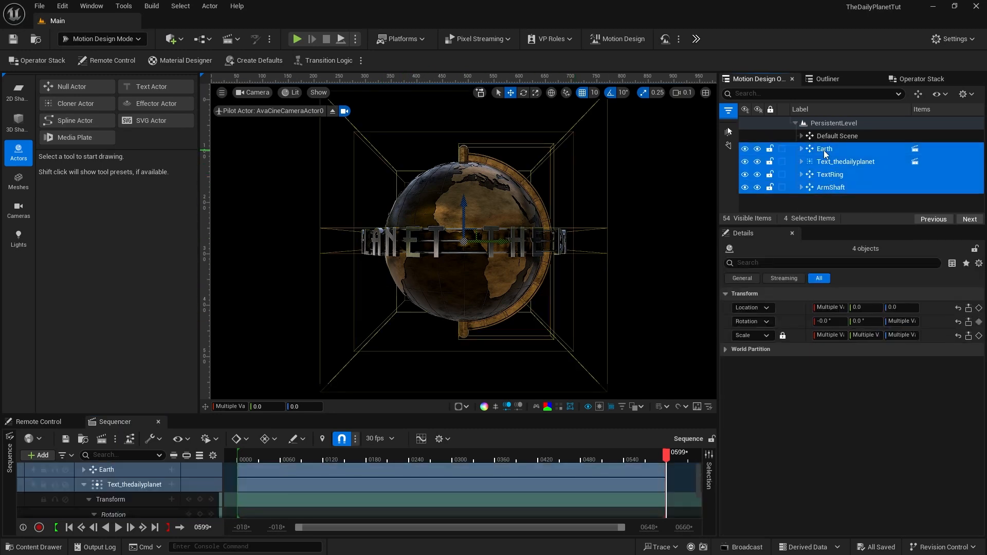
{"action": "left_click", "coordinate": [916, 94]}
{"action": "key", "text": "BackSpace"}
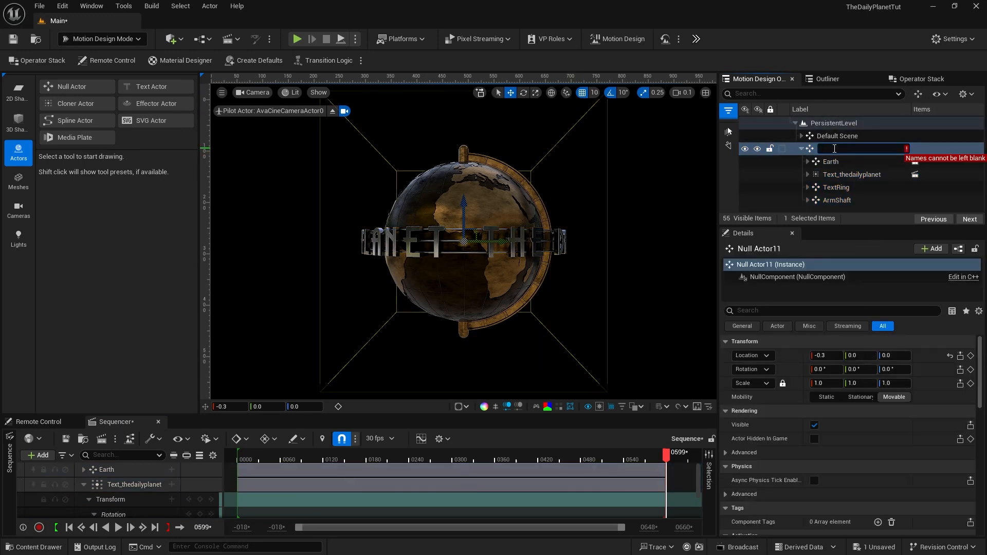